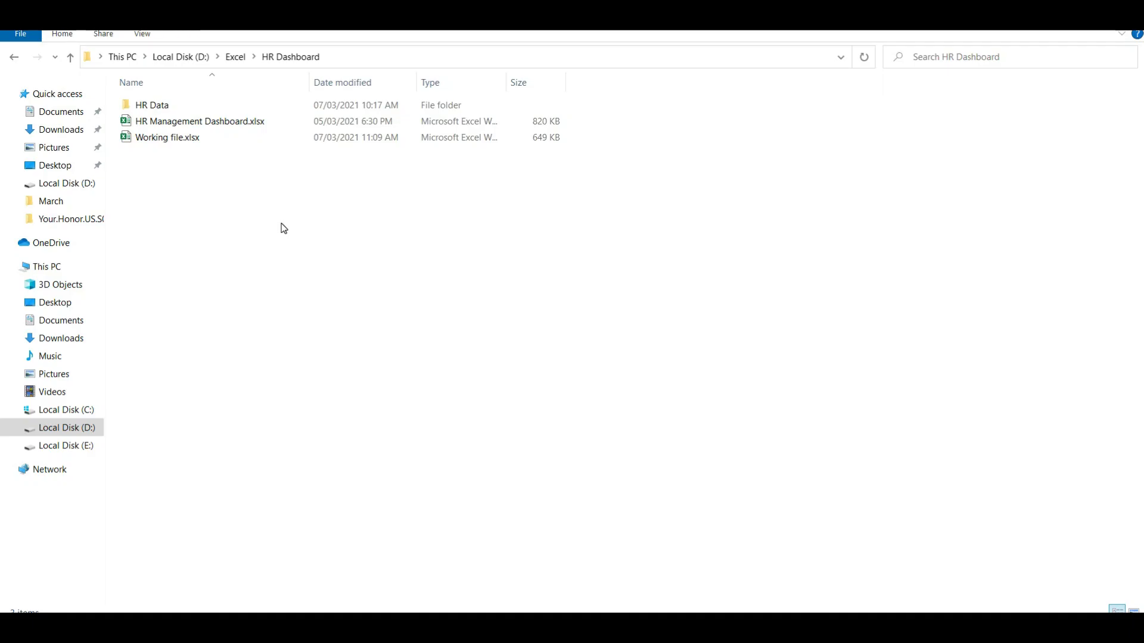
Open 201501.csv from the HR Data folder.
double_click(153, 107)
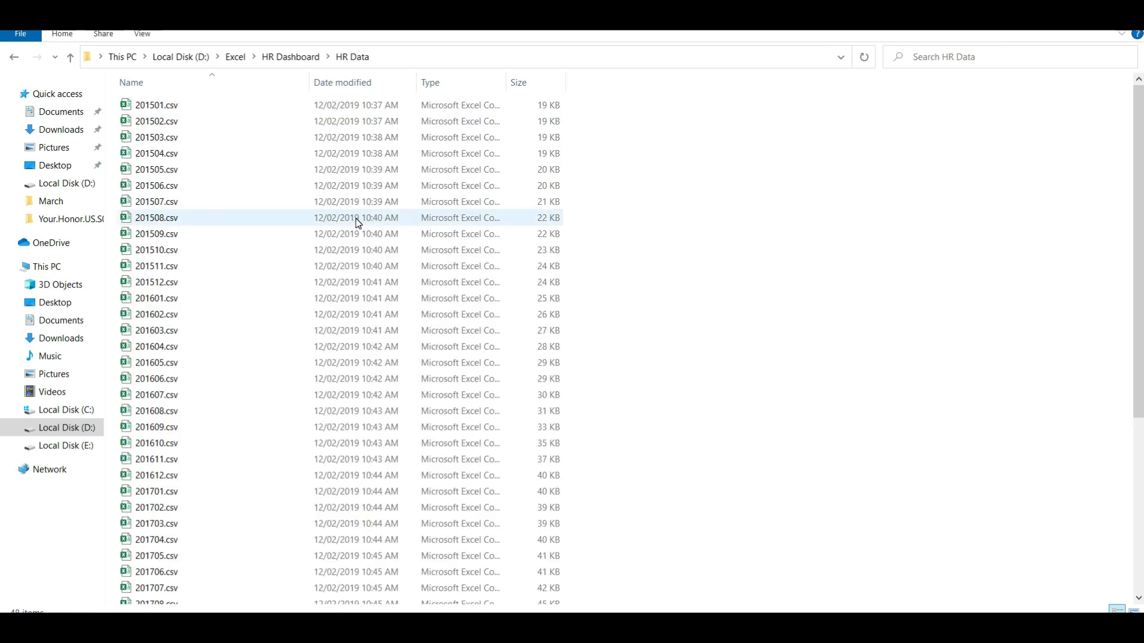
left_click(166, 105)
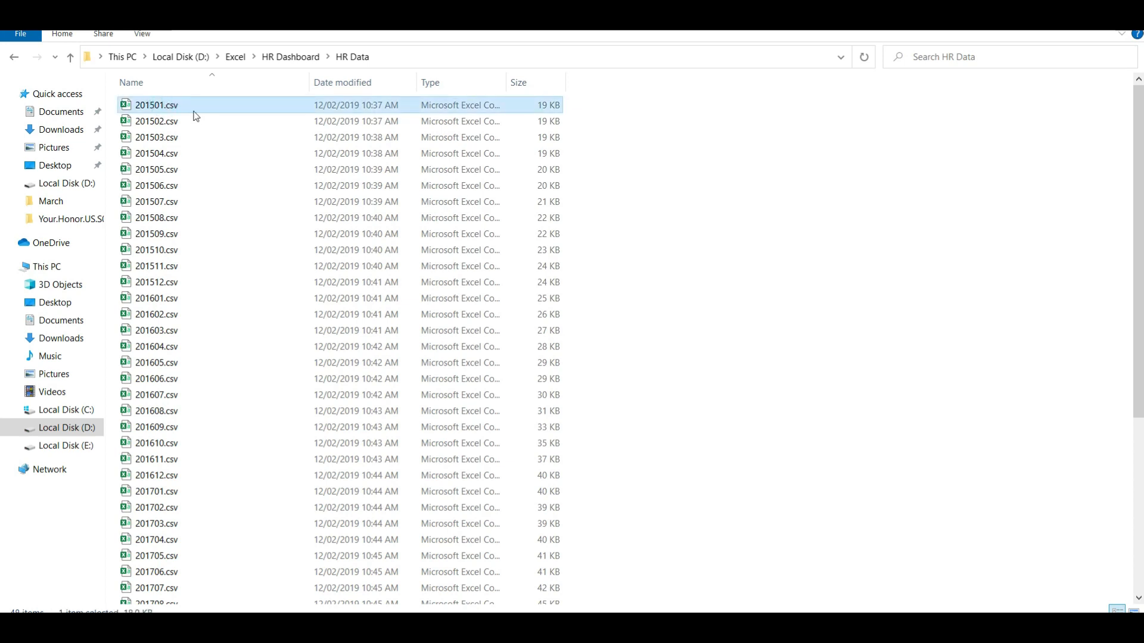
double_click(153, 107)
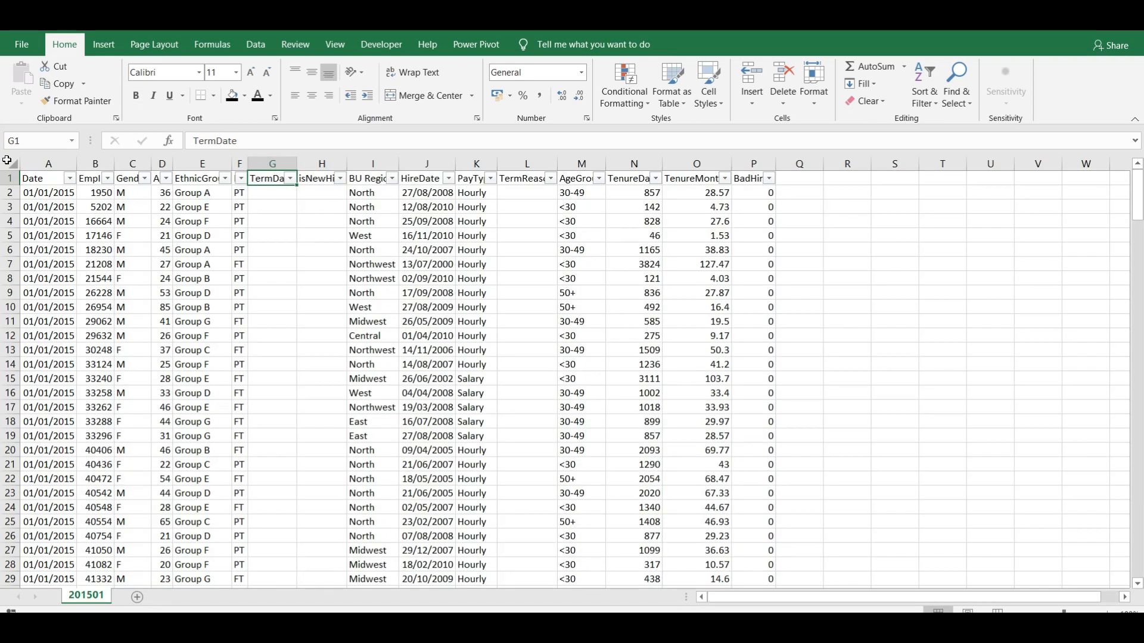
Auto-fit the width of every column in the 201501 sheet.
left_click(7, 161)
double_click(80, 168)
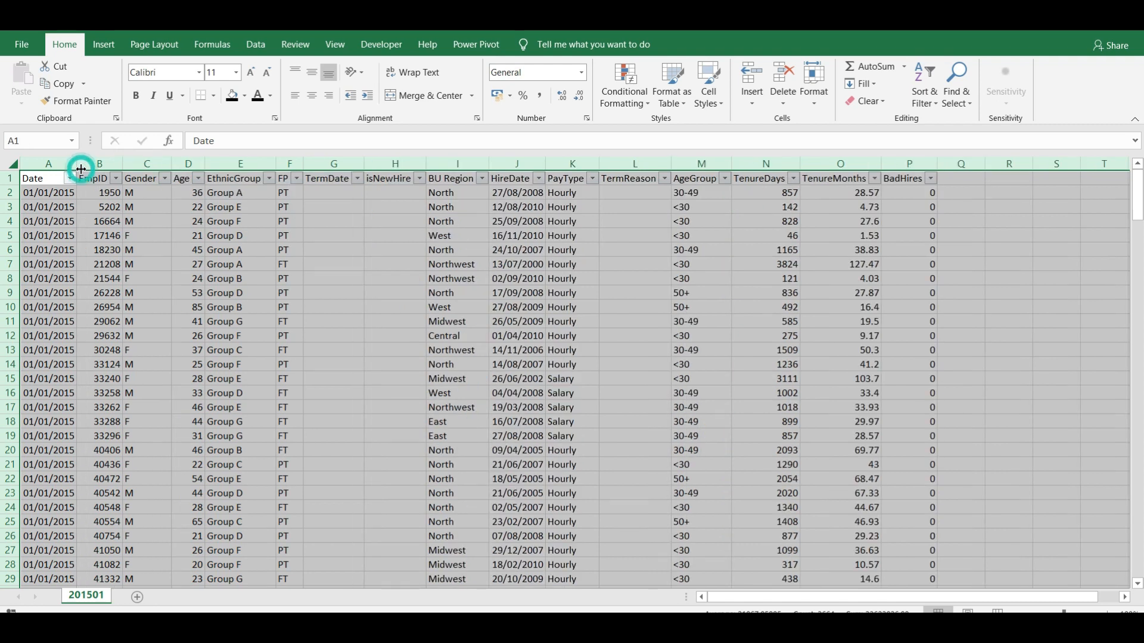
left_click(93, 251)
Examine the filter values of the Date column and the Gender, Age, FP, TermDate and isNewHire columns.
left_click(69, 179)
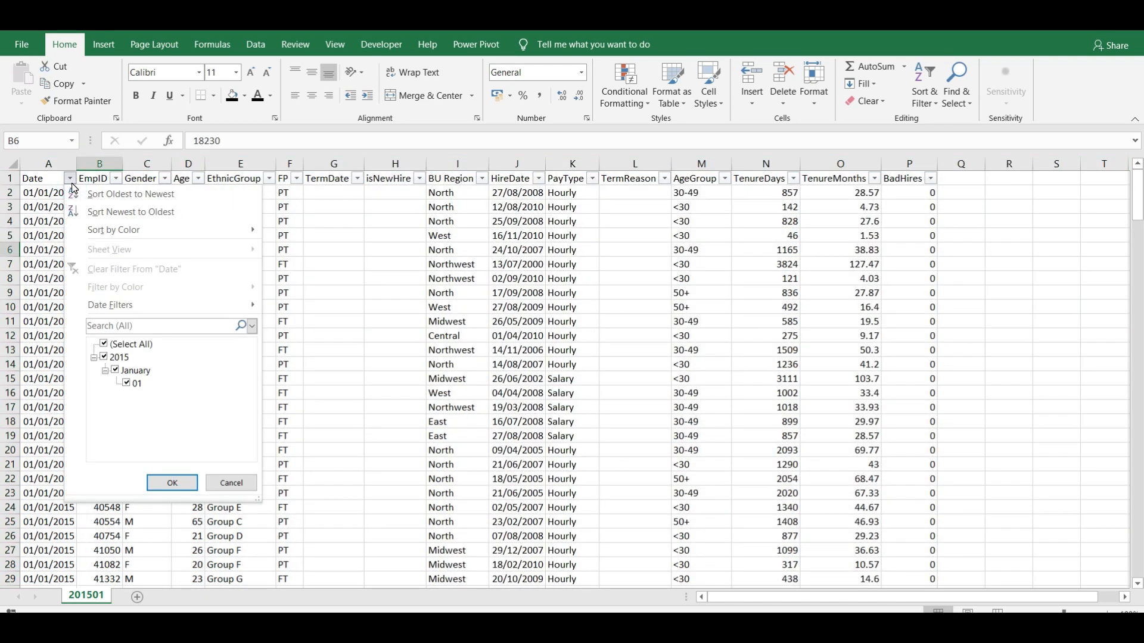
left_click(502, 304)
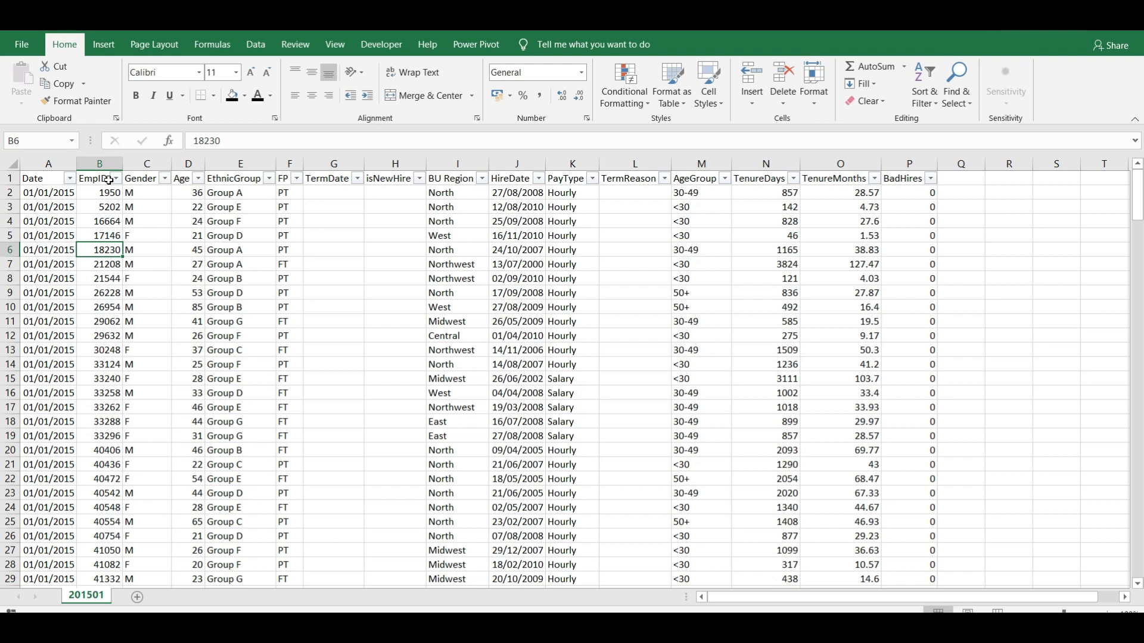
left_click(150, 193)
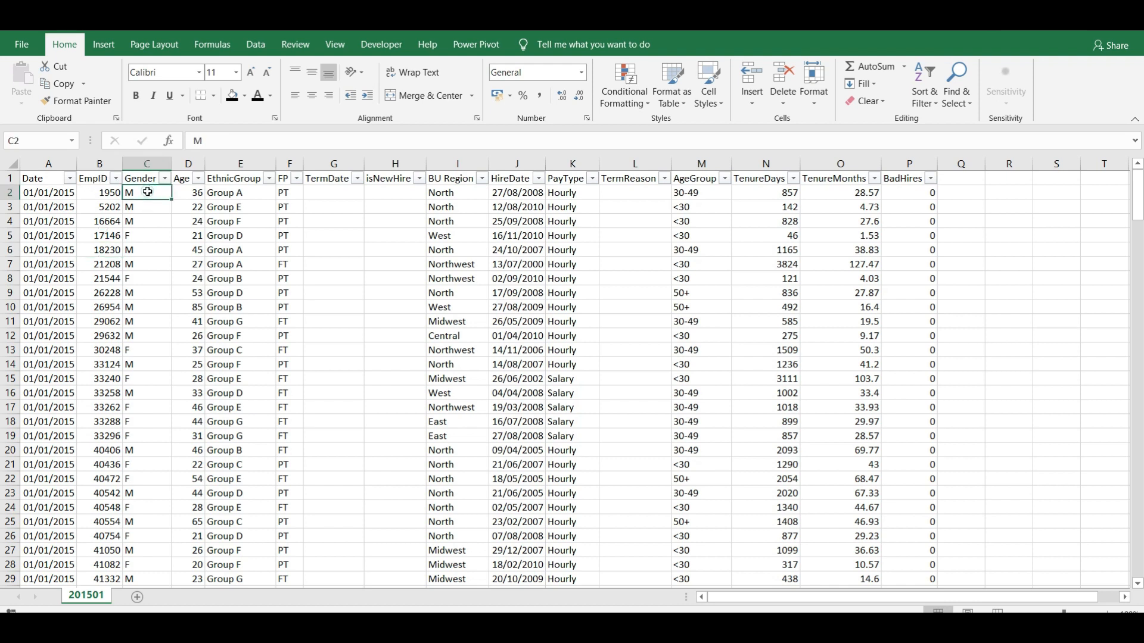
left_click(190, 207)
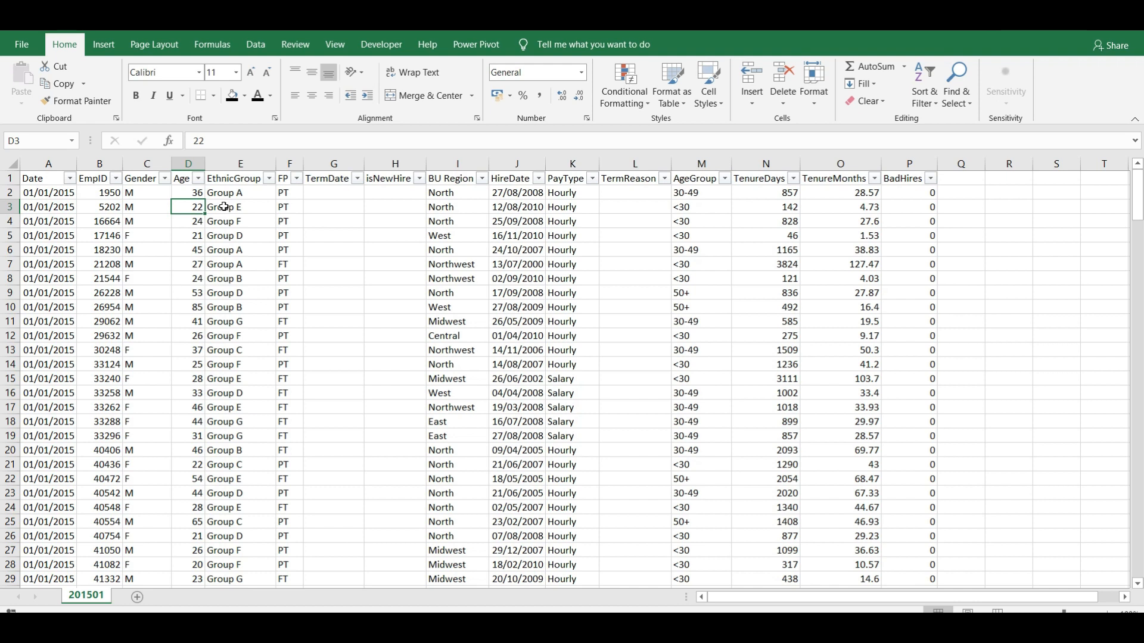
left_click(284, 205)
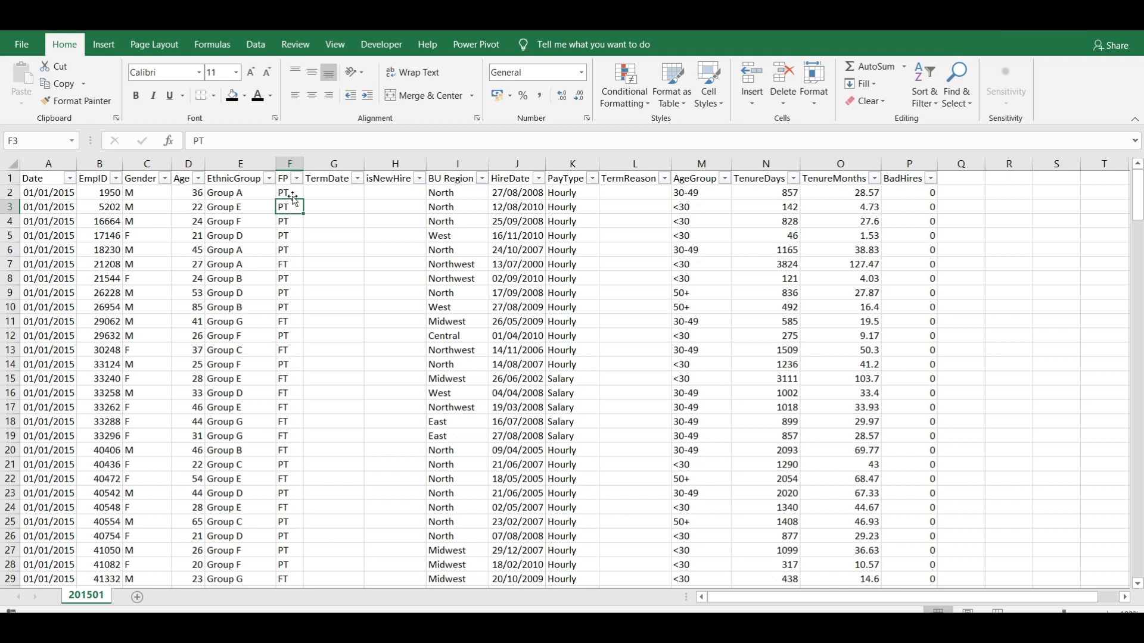
left_click(334, 181)
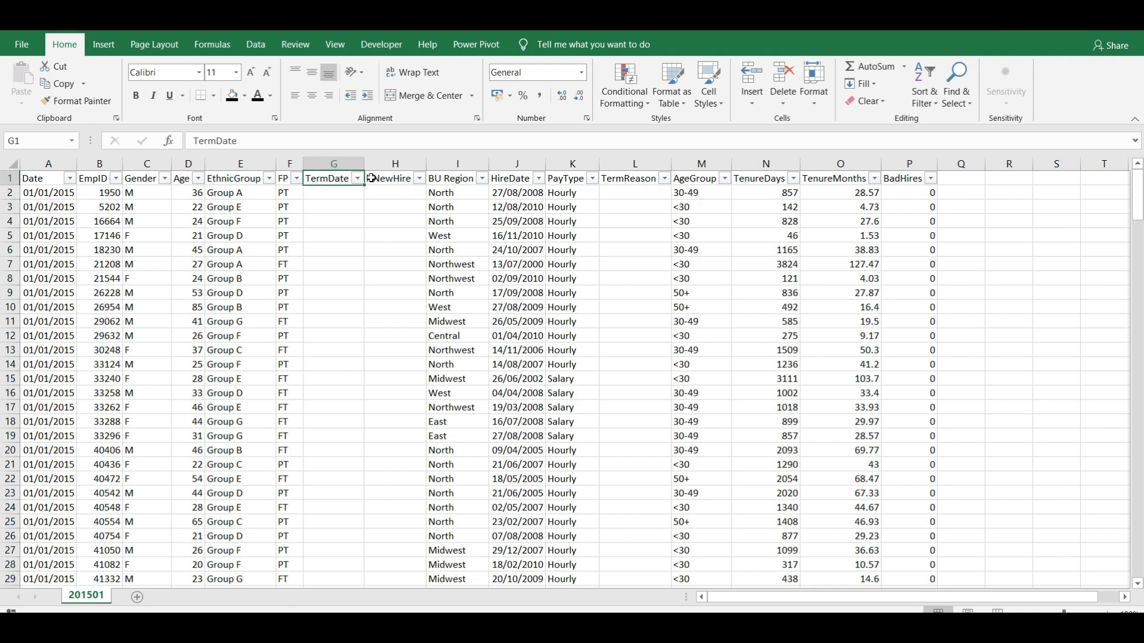
double_click(424, 165)
left_click(399, 178)
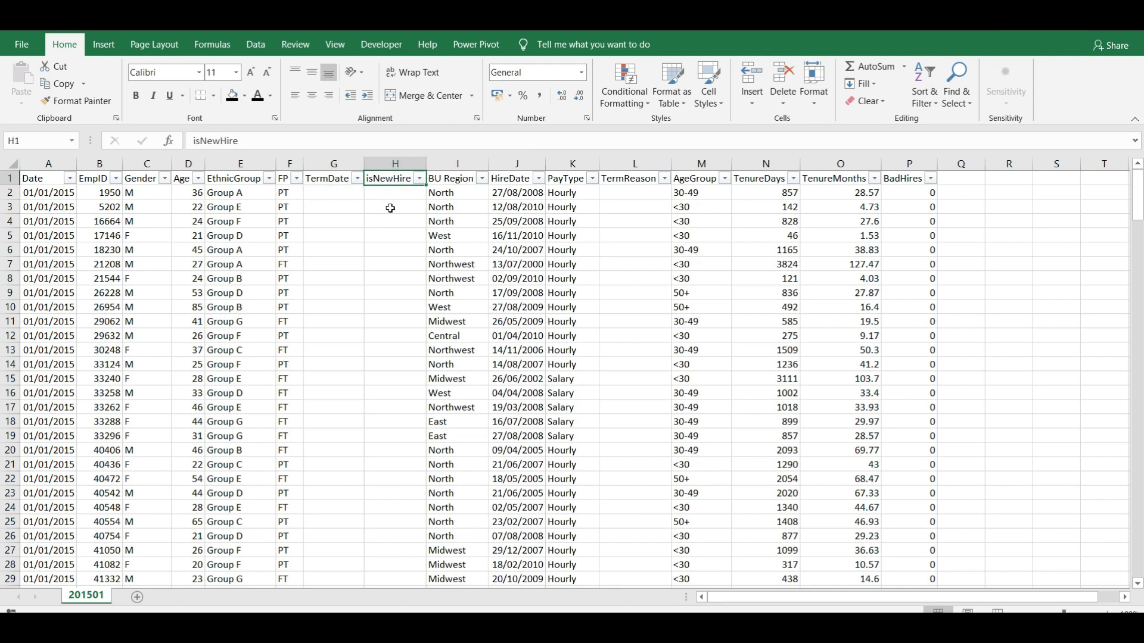
List the distinct values of the isNewHire and TermDate columns without applying a filter.
left_click(419, 179)
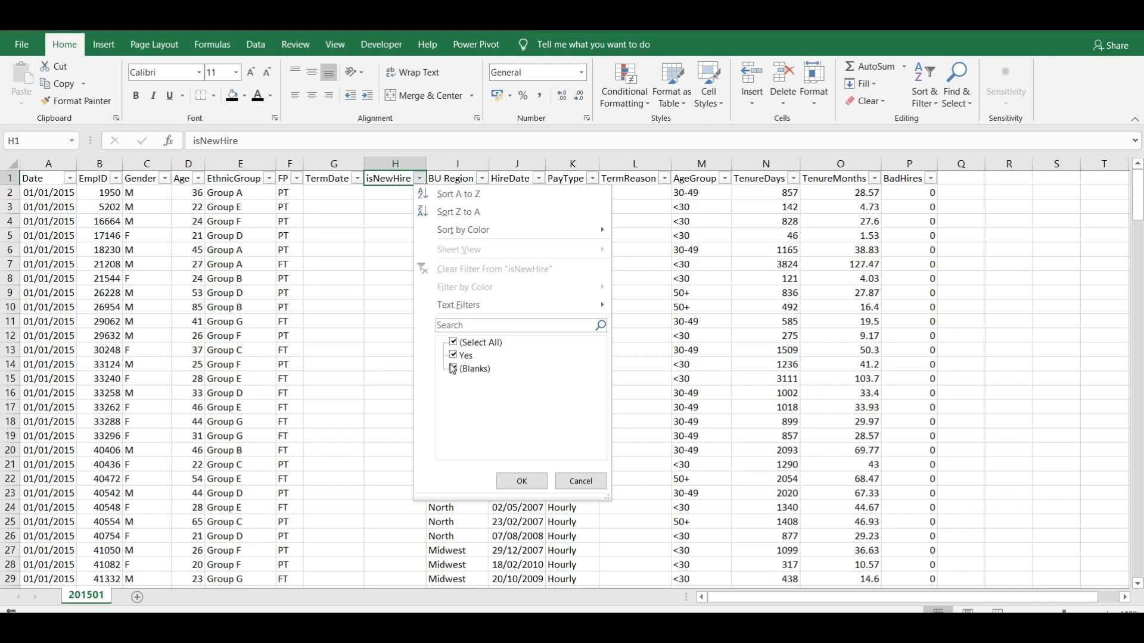
left_click(322, 391)
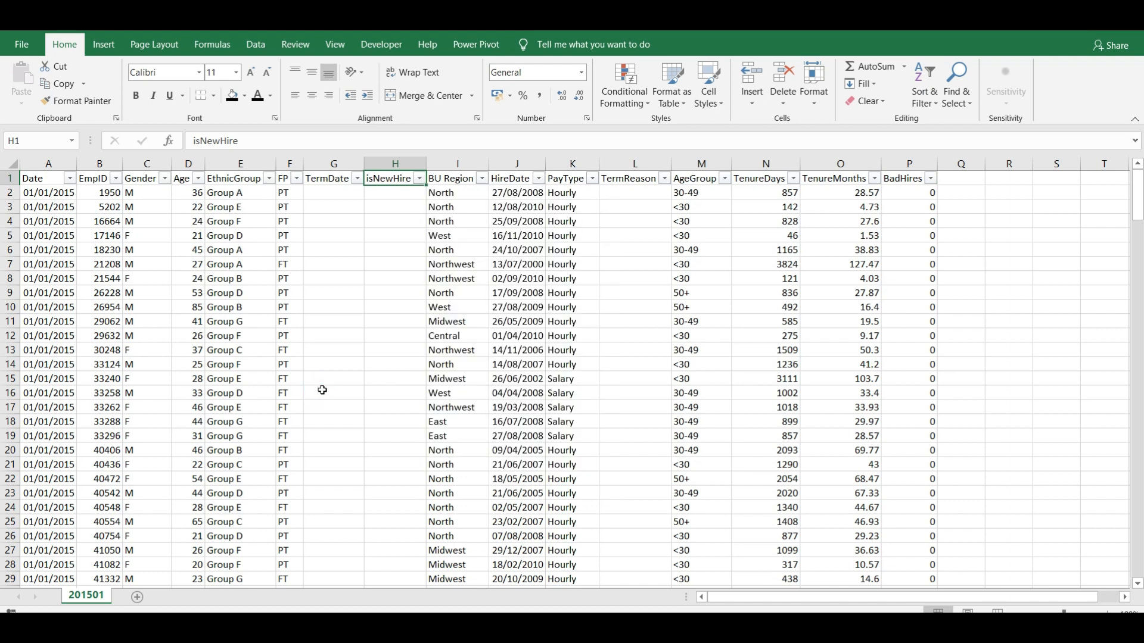
left_click(357, 179)
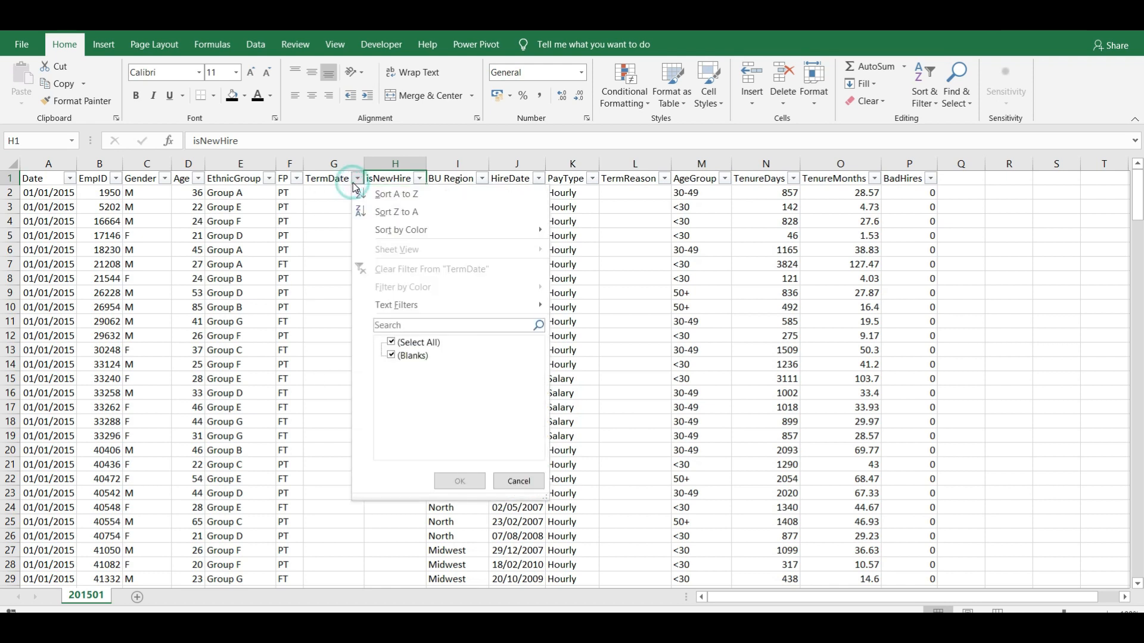
left_click(357, 180)
left_click(319, 295)
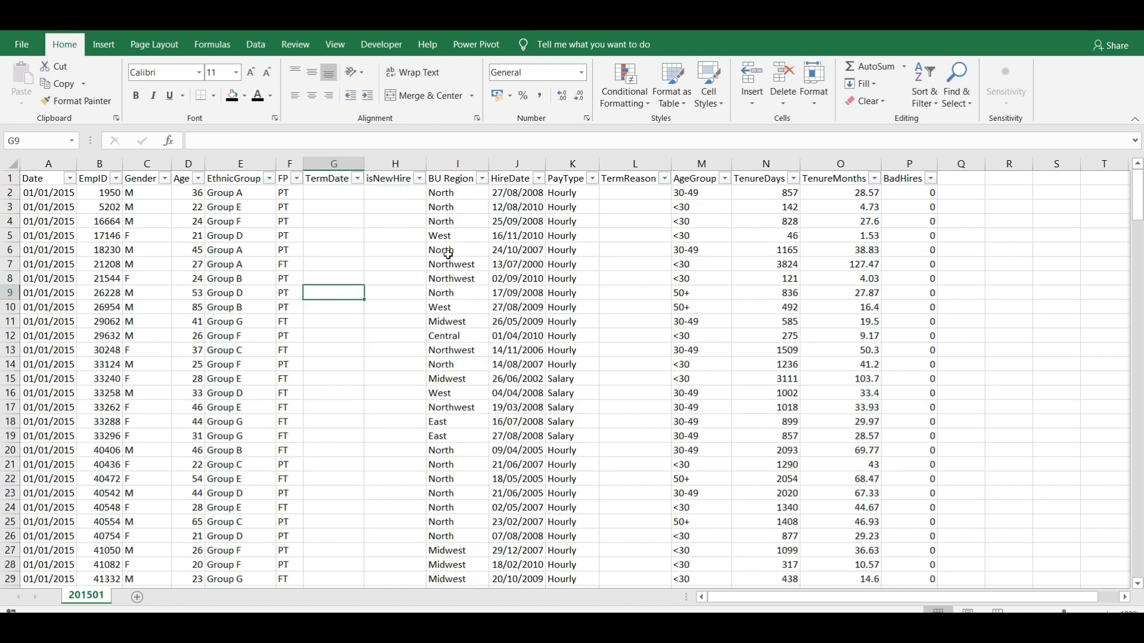
Review the HireDate and BU Region columns and list the distinct values of TermReason and TermDate.
left_click(518, 190)
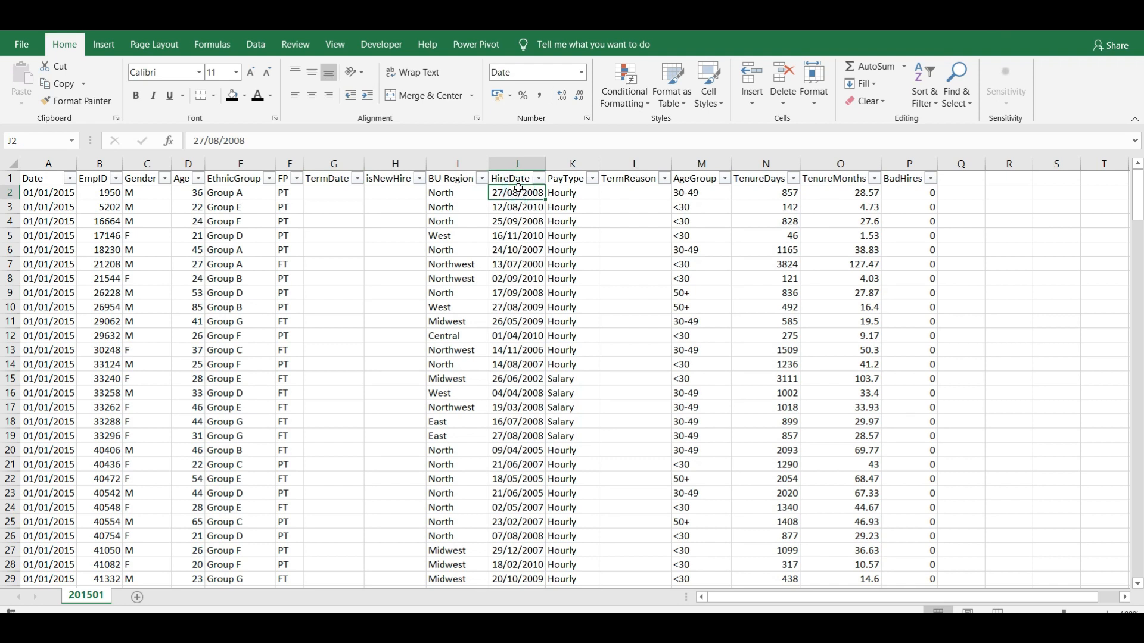
left_click(461, 202)
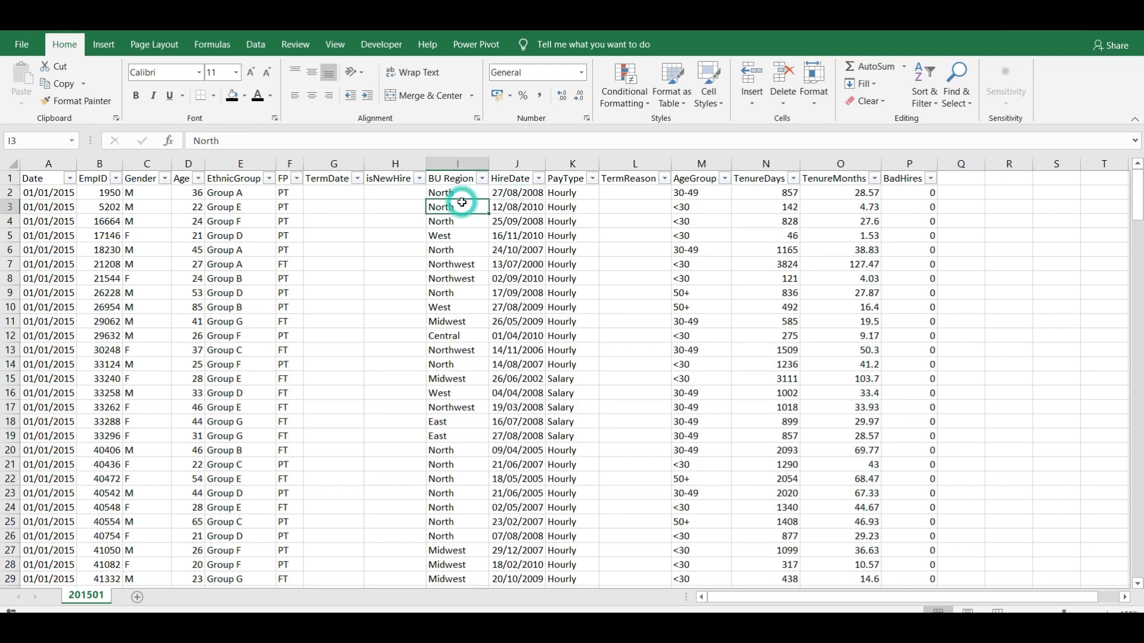
left_click(638, 196)
left_click(665, 179)
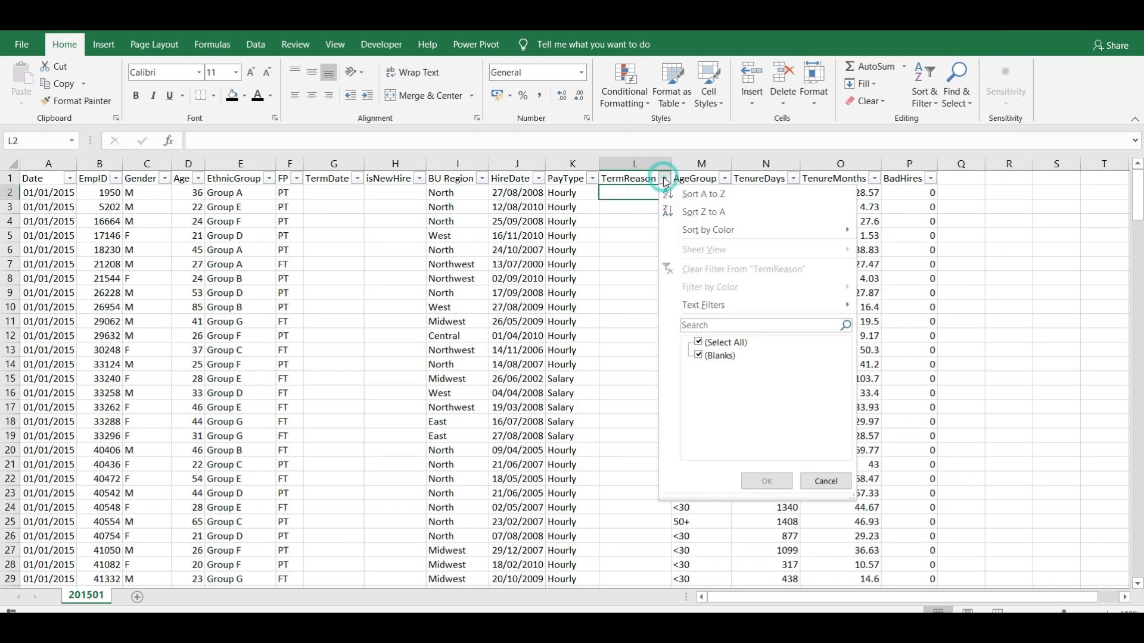
left_click(632, 382)
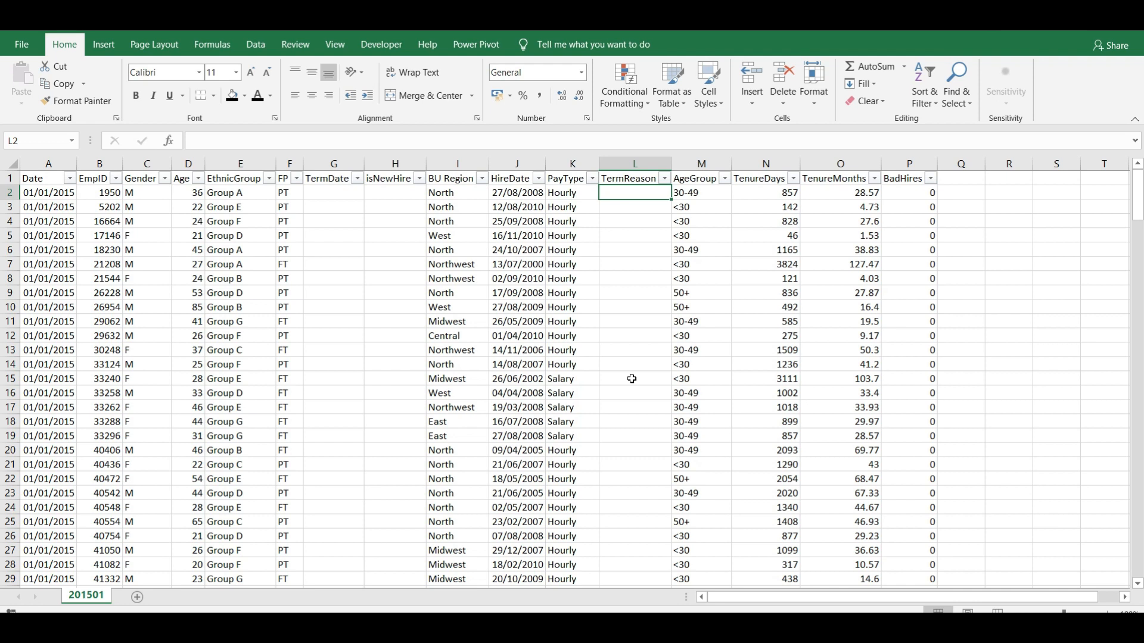
left_click(358, 178)
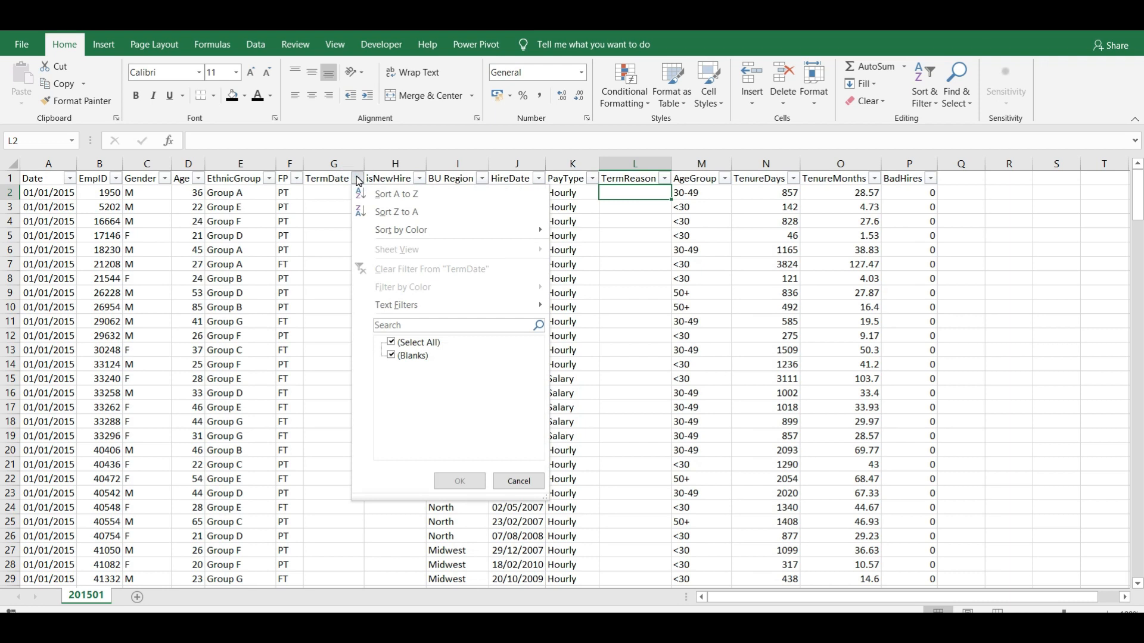
left_click(358, 179)
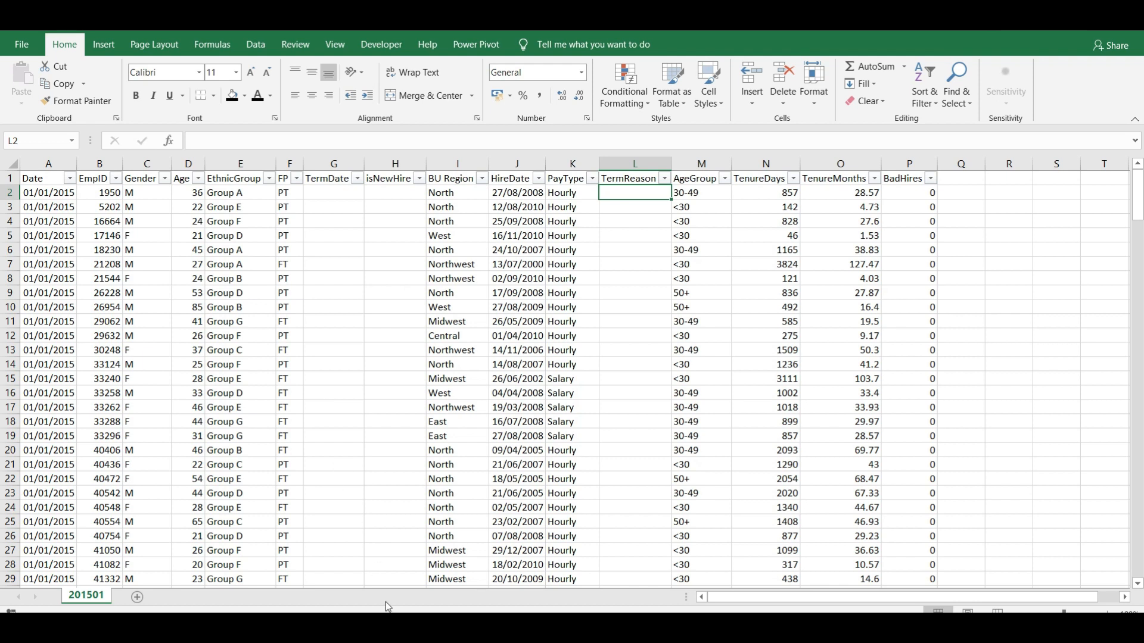
Switch to File Explorer, check the last monthly CSV files in HR Data, and return to the HR Dashboard folder.
left_click(393, 630)
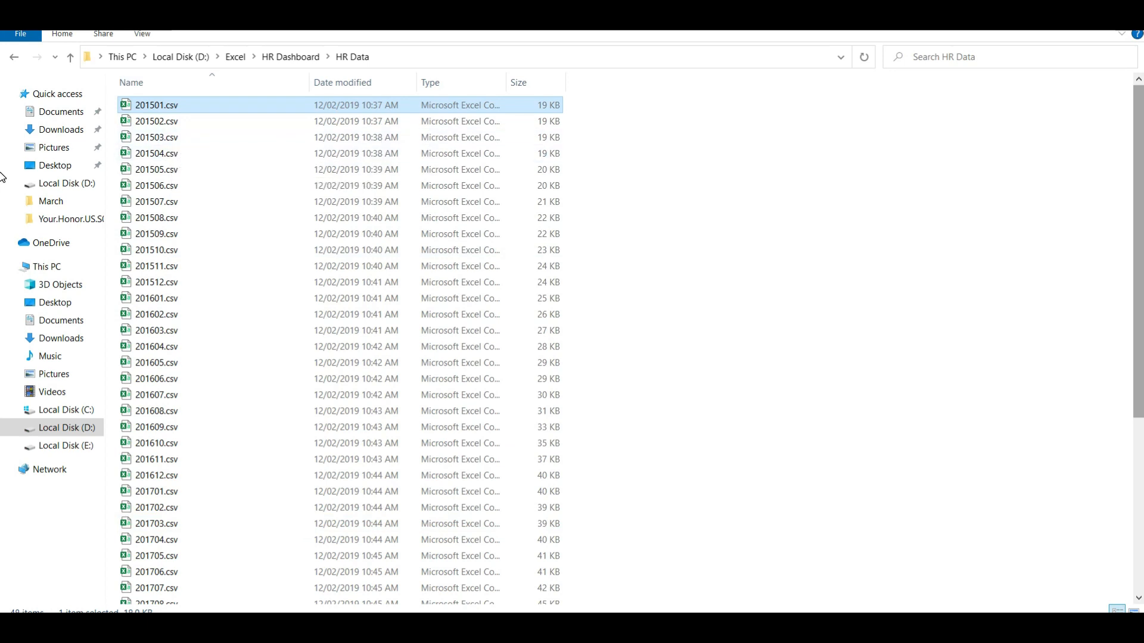
scroll(924, 511, "down", 5)
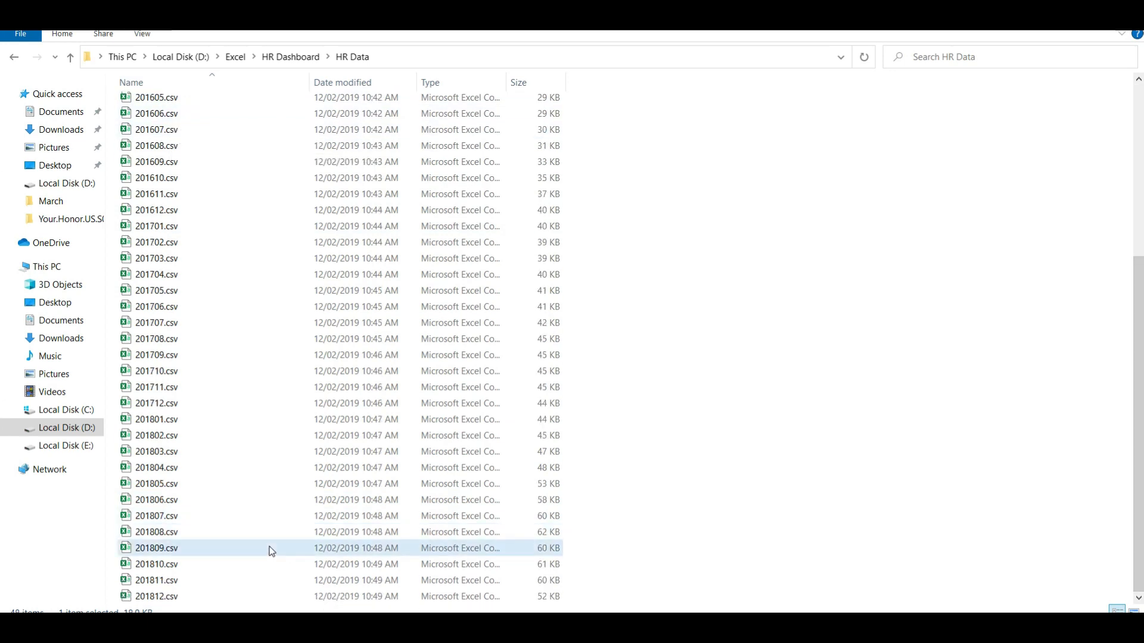
key("End")
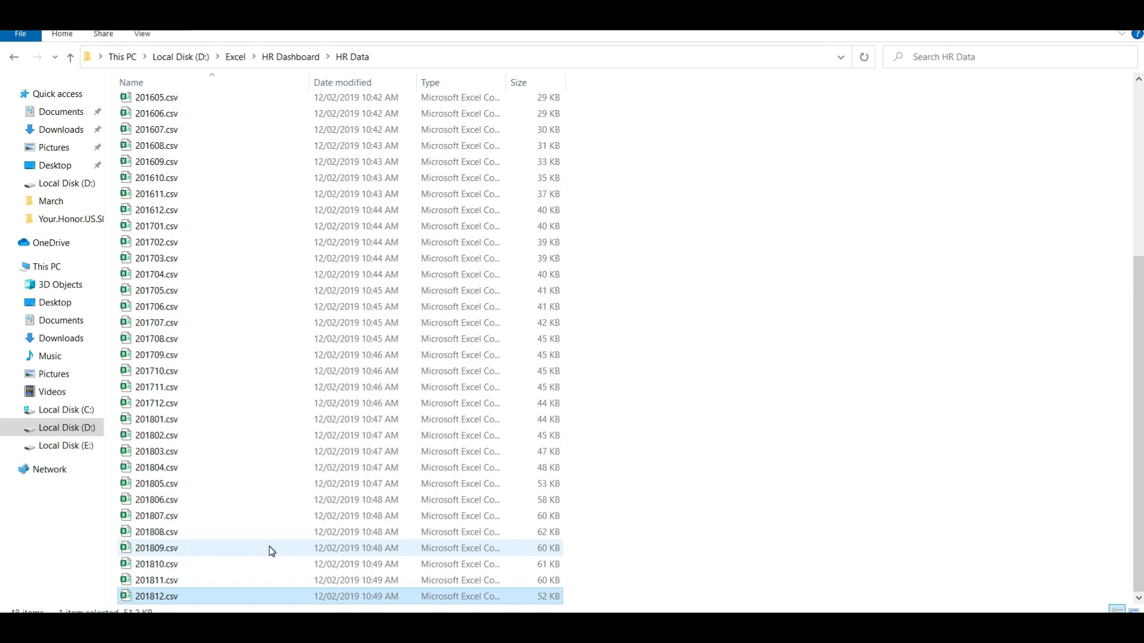
key("Up")
key("Up")
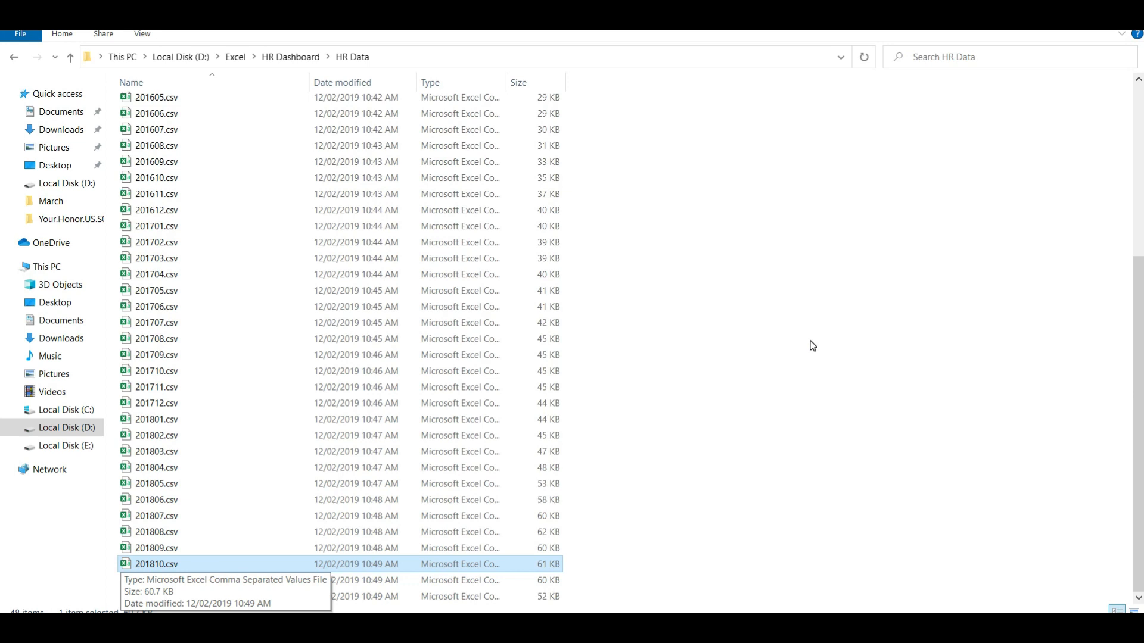
key("BackSpace")
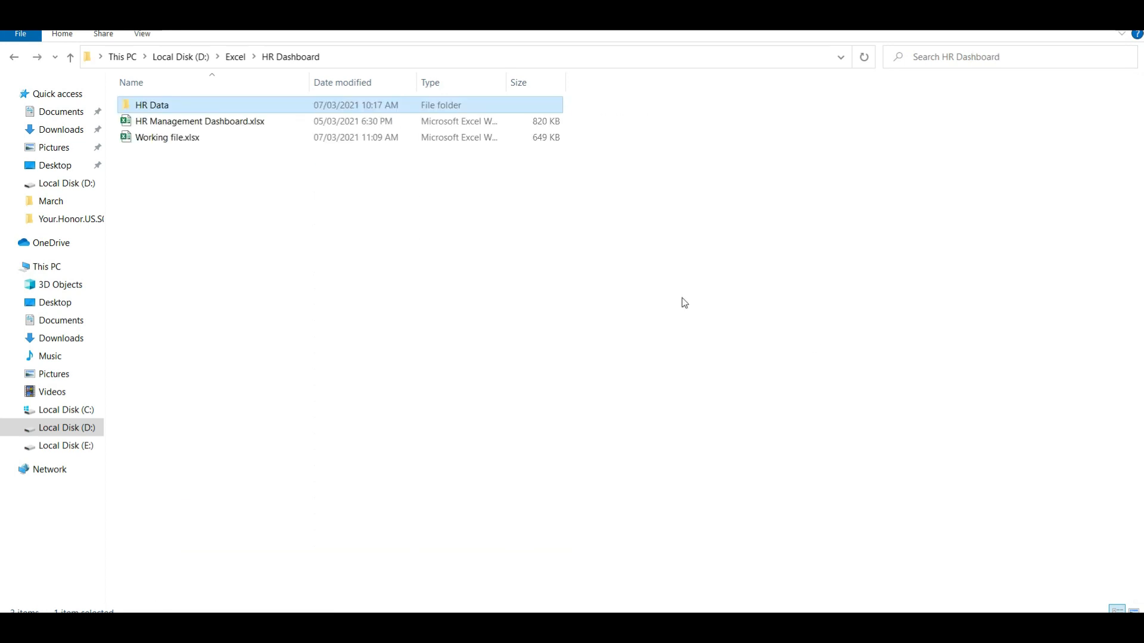
Create an Excel workbook named "HR Dashboard final.xlsx" in the HR Dashboard folder and open it.
right_click(189, 167)
mouse_move(286, 374)
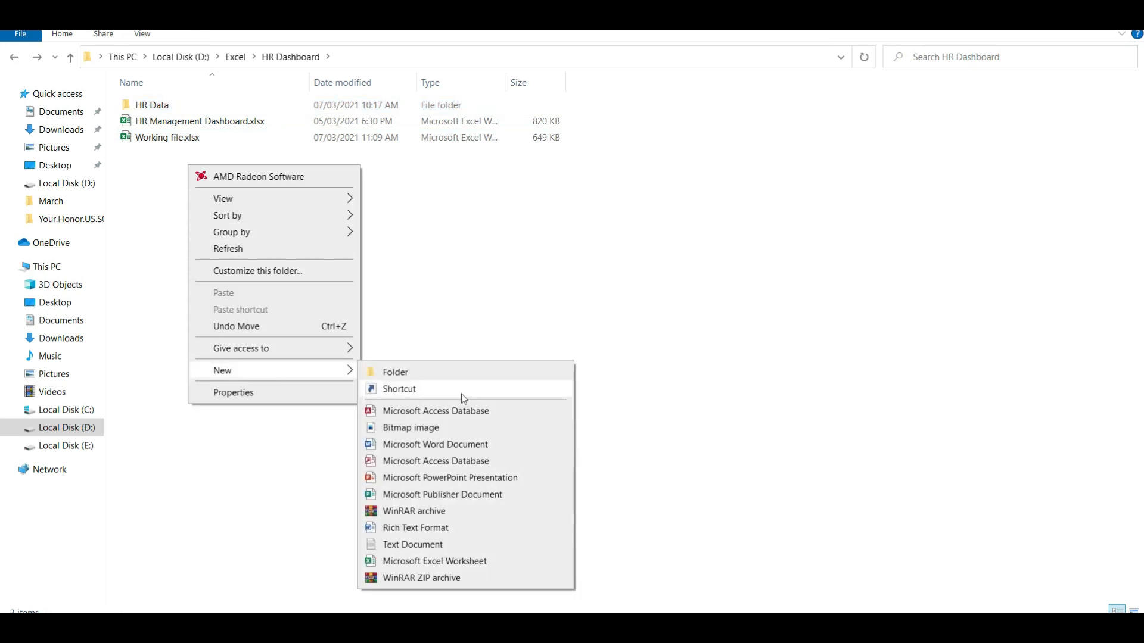
left_click(451, 564)
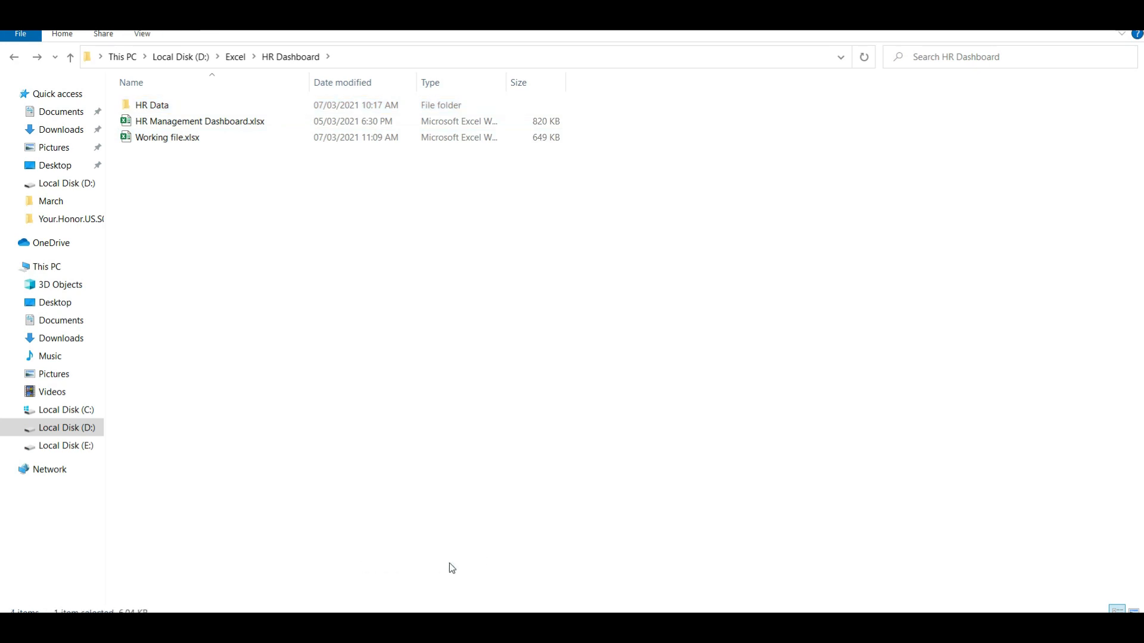
type("HR Dashb")
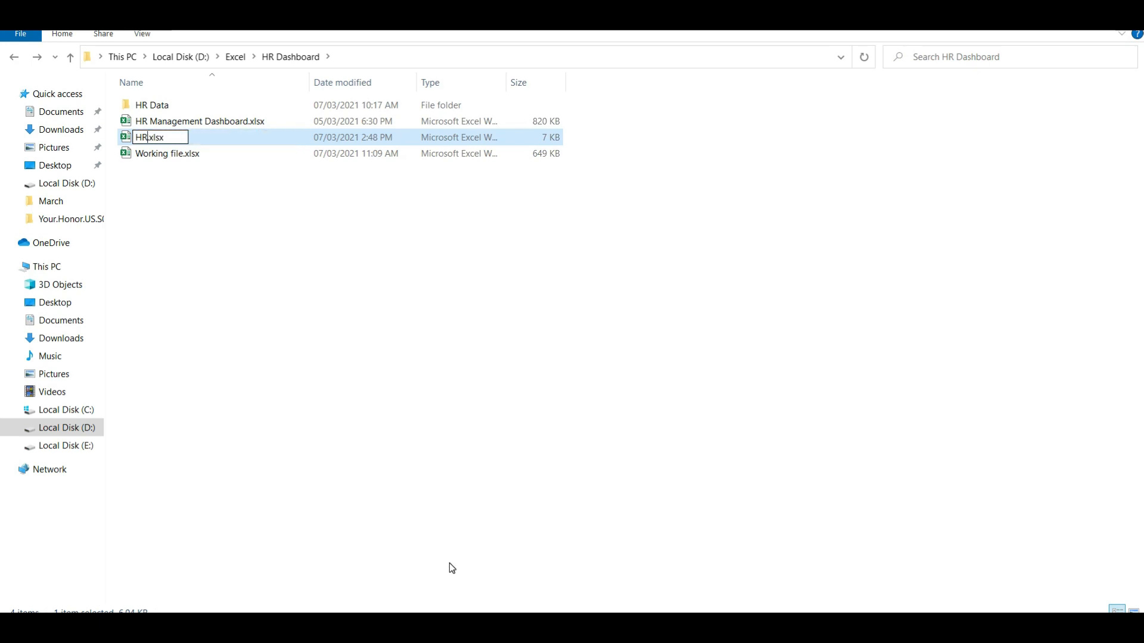
type("oard fi")
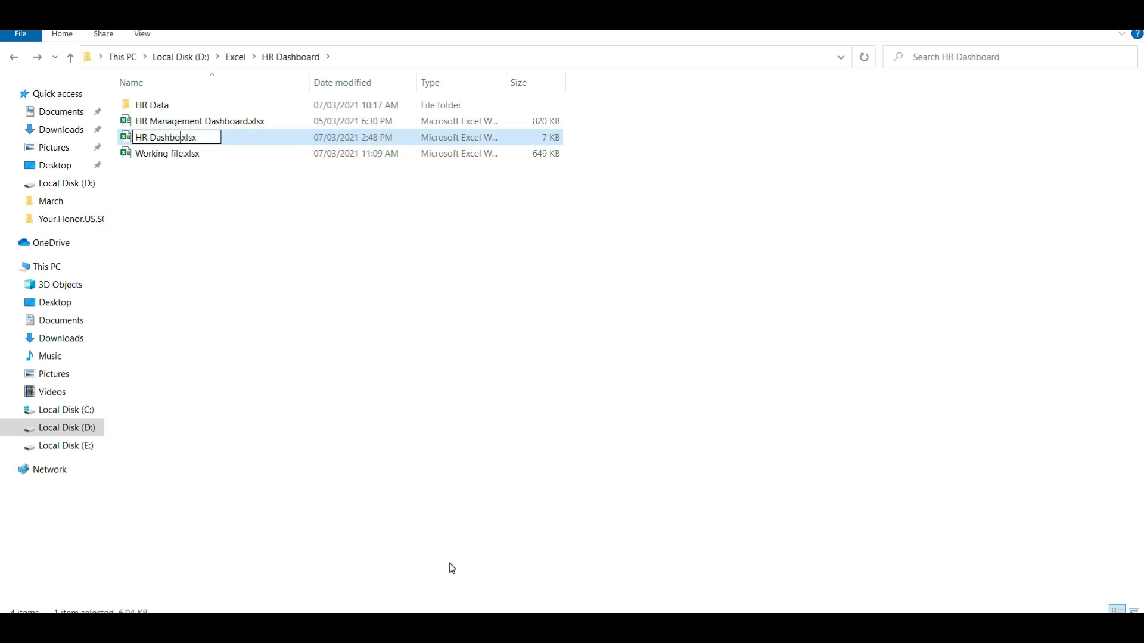
type("nal")
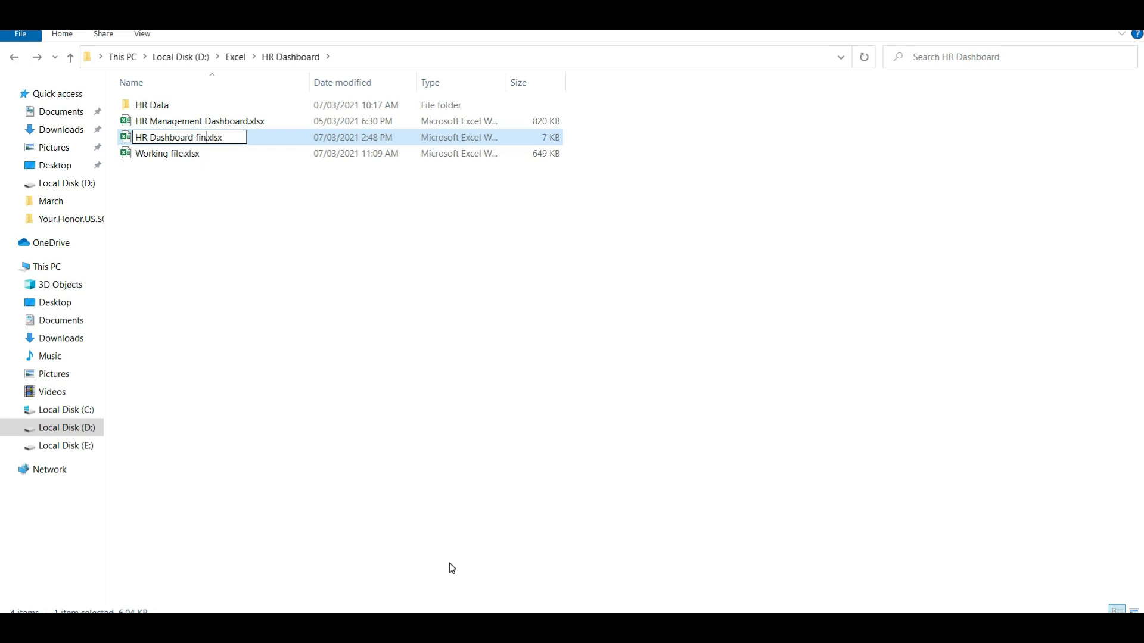
key("Return")
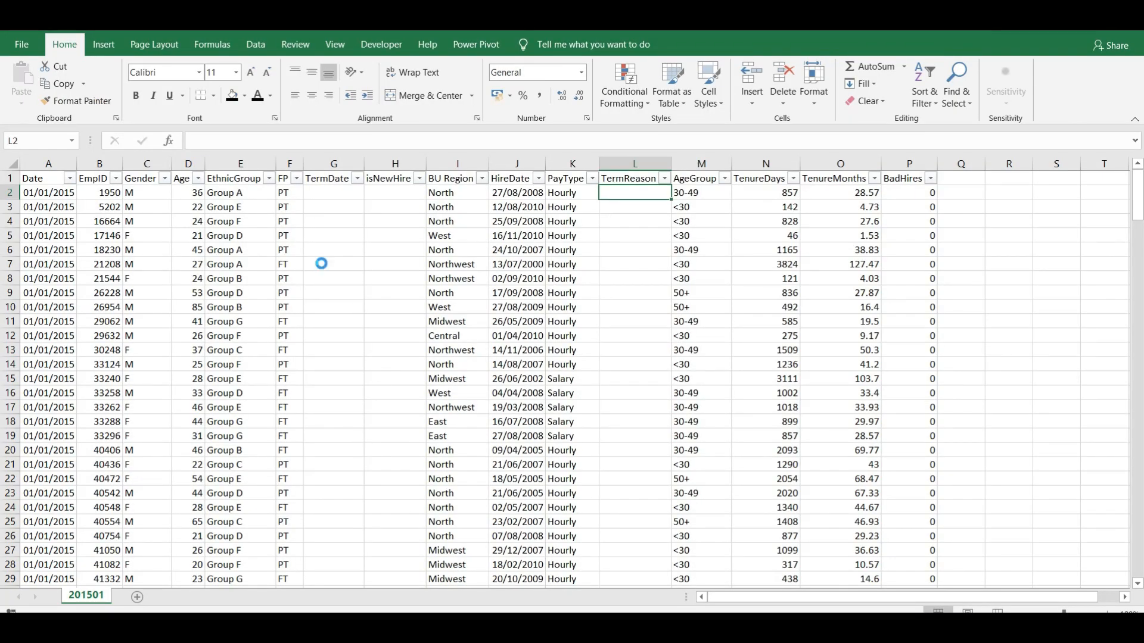
key("ctrl+n")
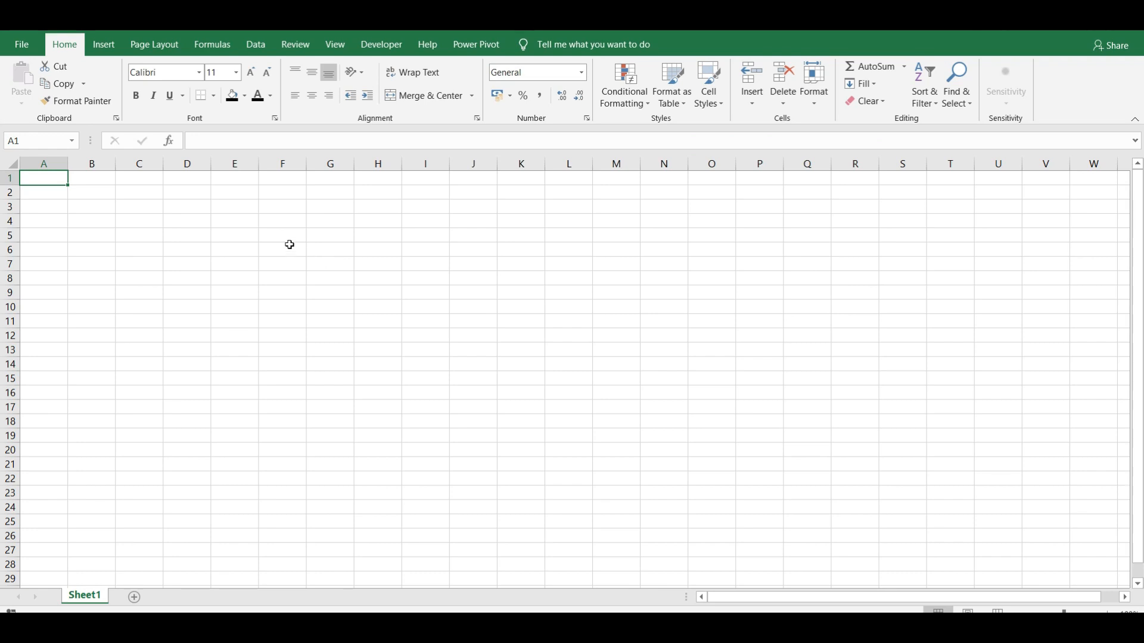
Create a new query from a folder, using D:\Excel\HR Dashboard\HR Data as the source folder.
left_click(264, 50)
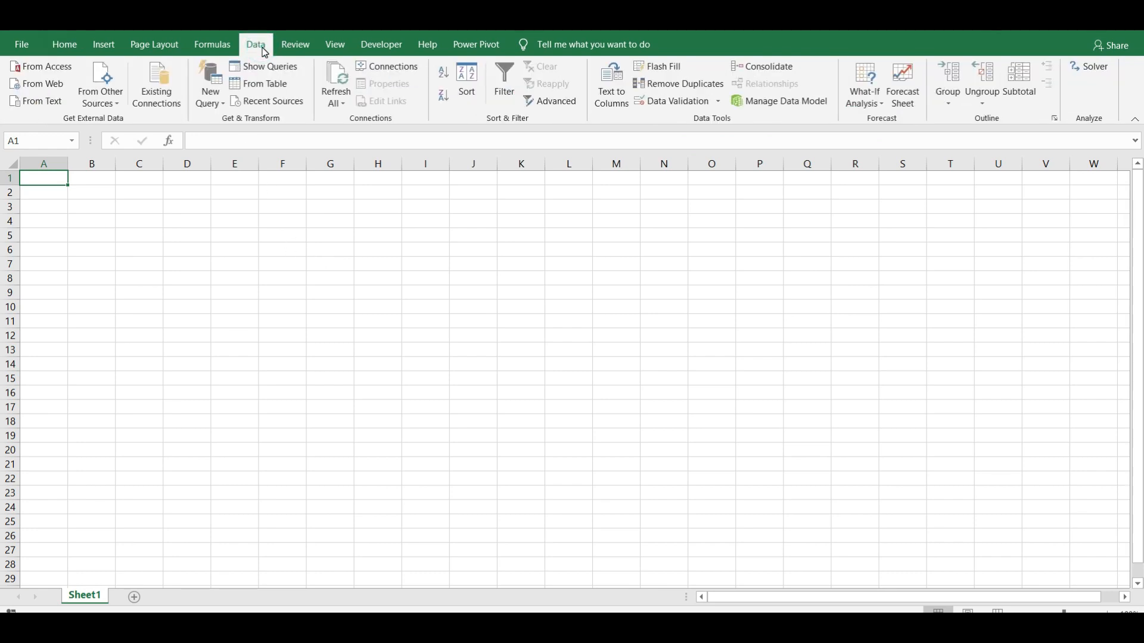
left_click(342, 45)
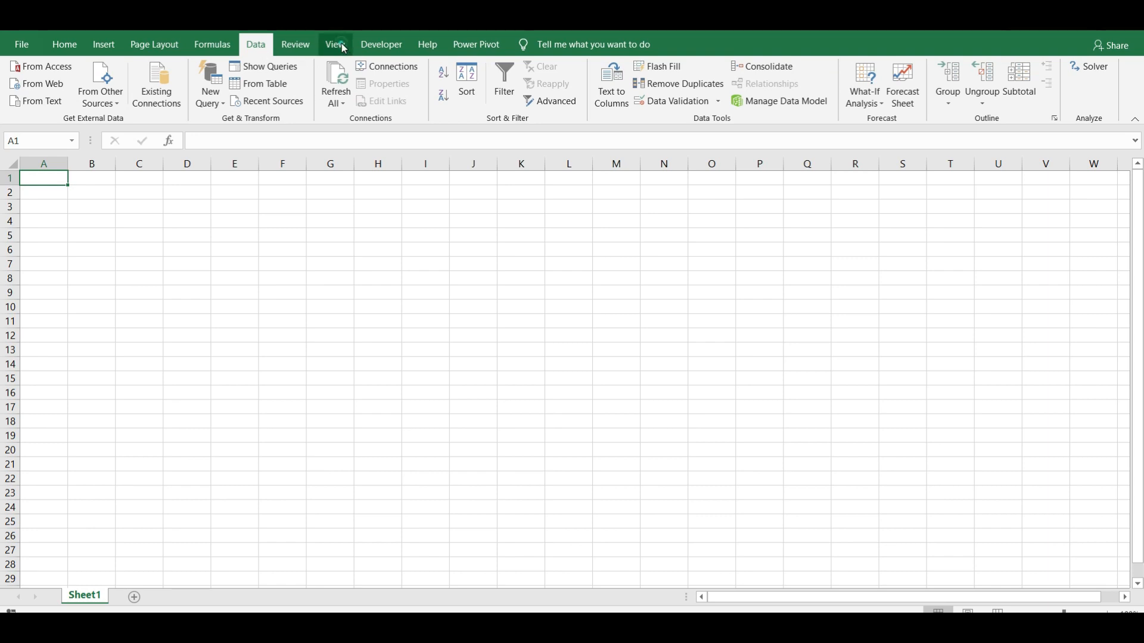
left_click(244, 46)
left_click(211, 98)
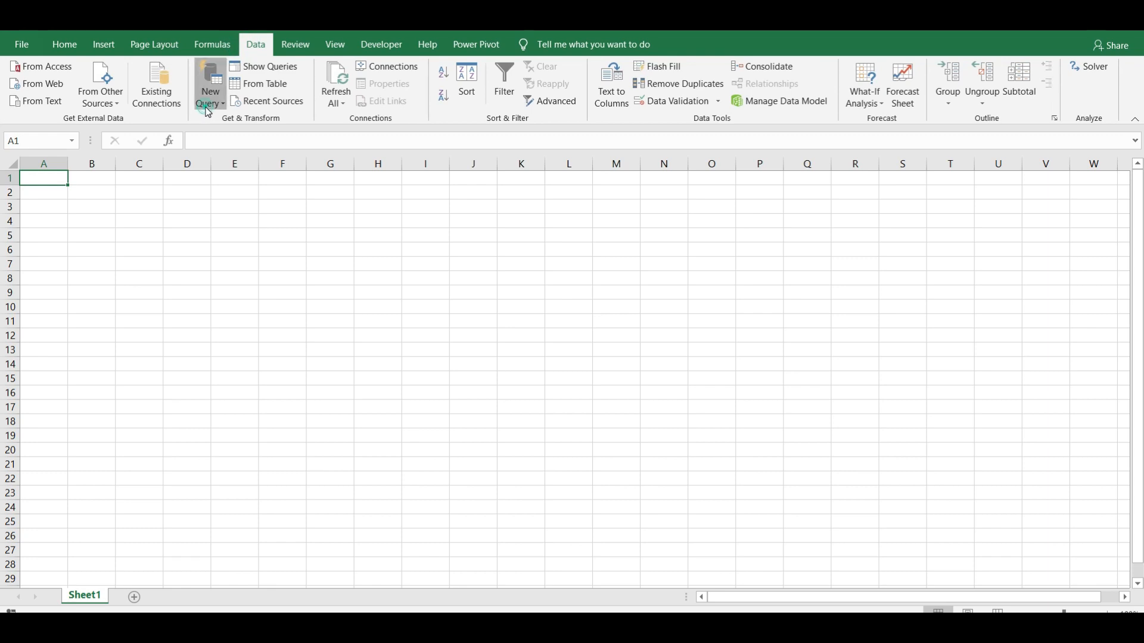
mouse_move(277, 134)
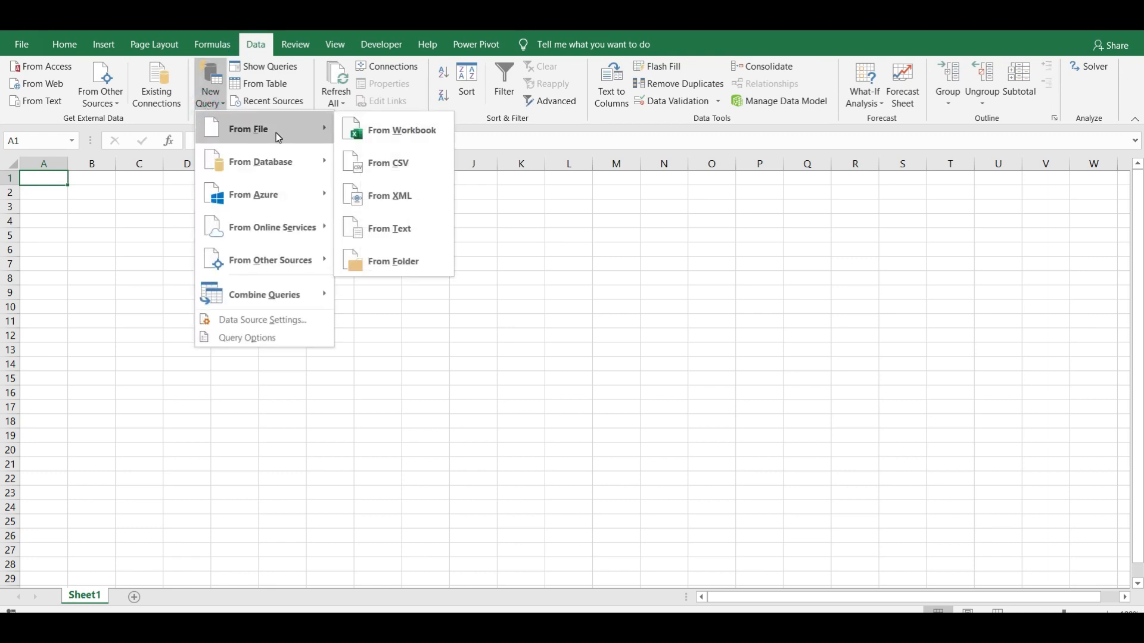
left_click(387, 263)
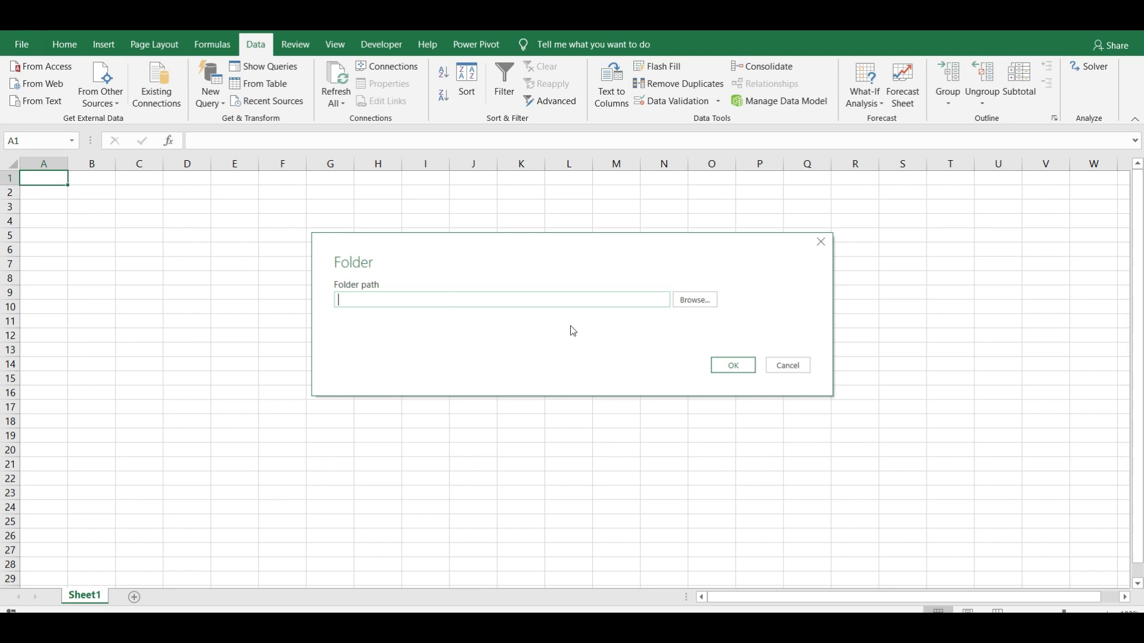
left_click(693, 303)
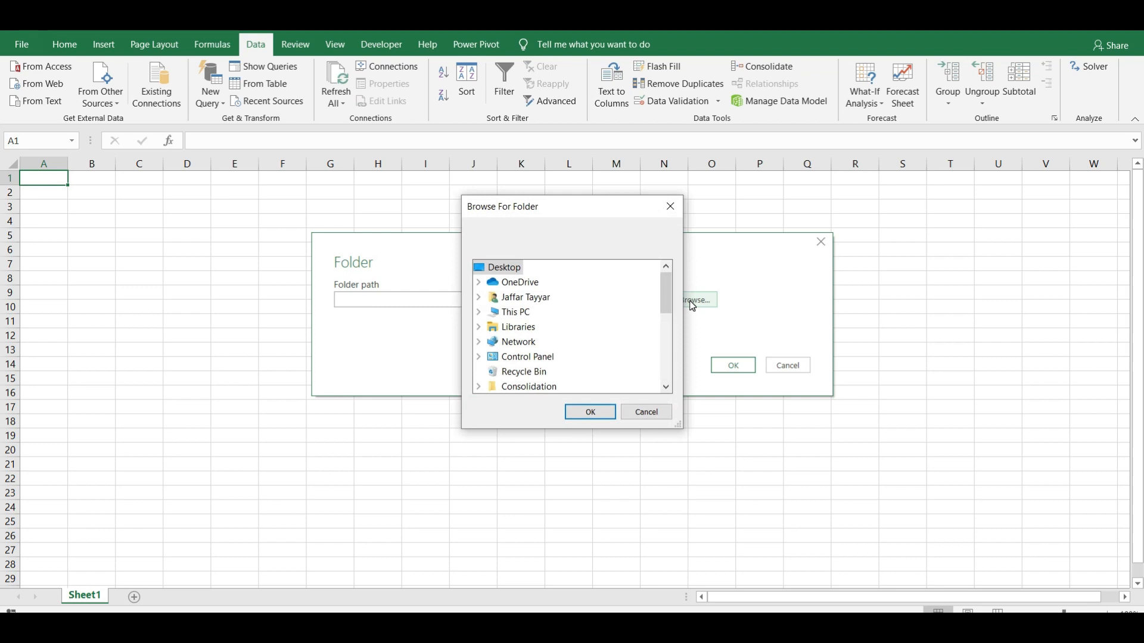
mouse_move(669, 299)
left_mouse_down()
mouse_move(663, 372)
mouse_move(667, 297)
mouse_move(668, 307)
left_mouse_up()
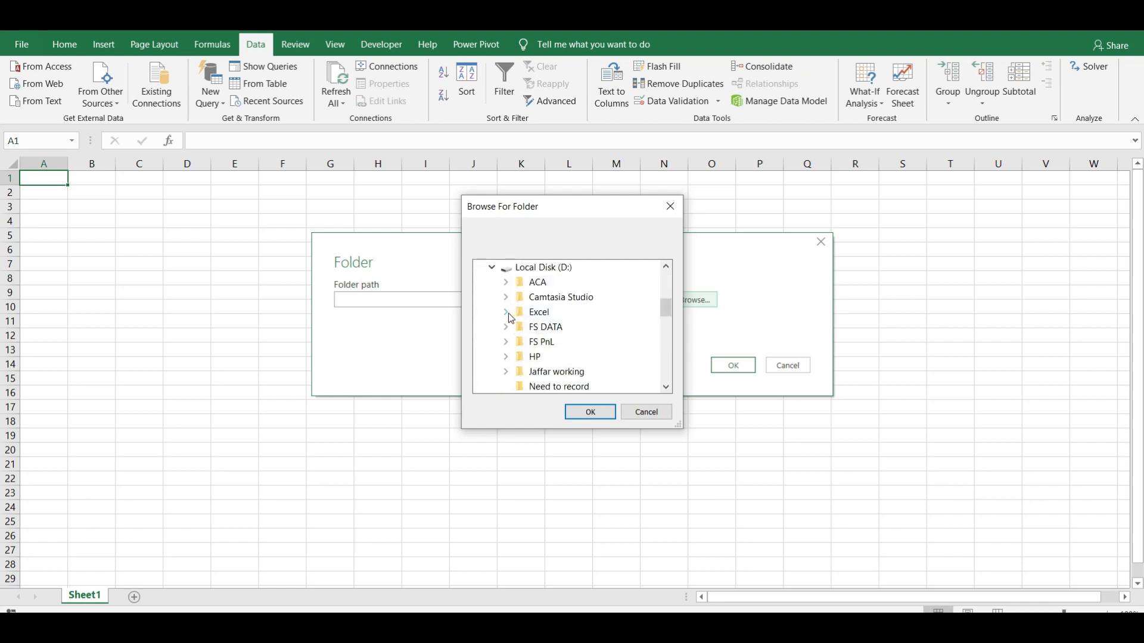
left_click(506, 312)
left_click(563, 329)
left_click(566, 386)
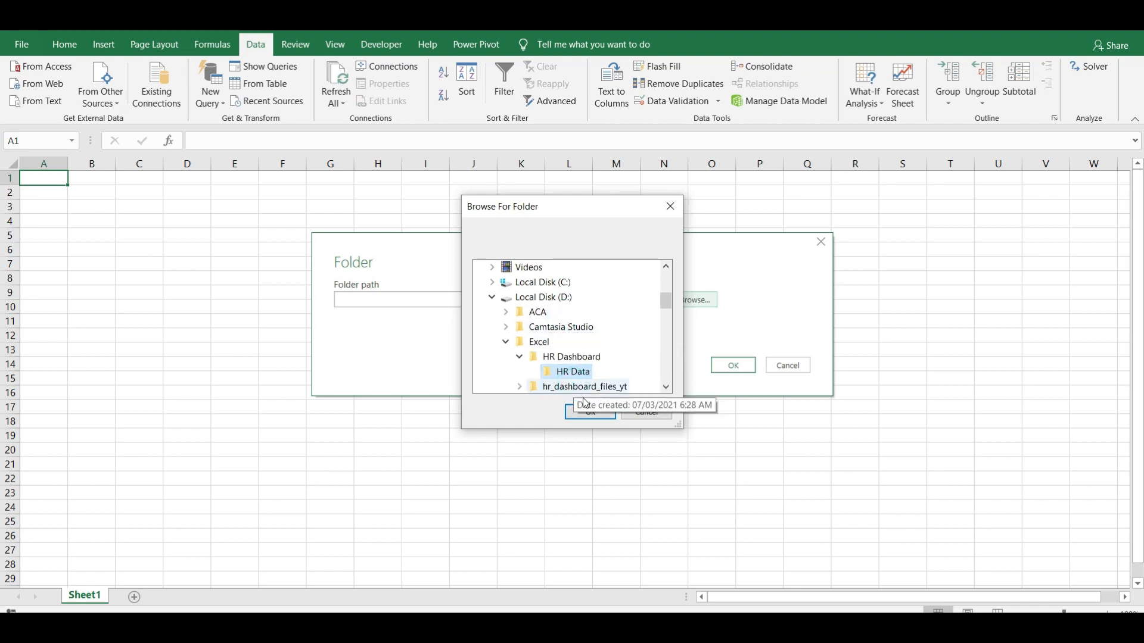
left_click(590, 412)
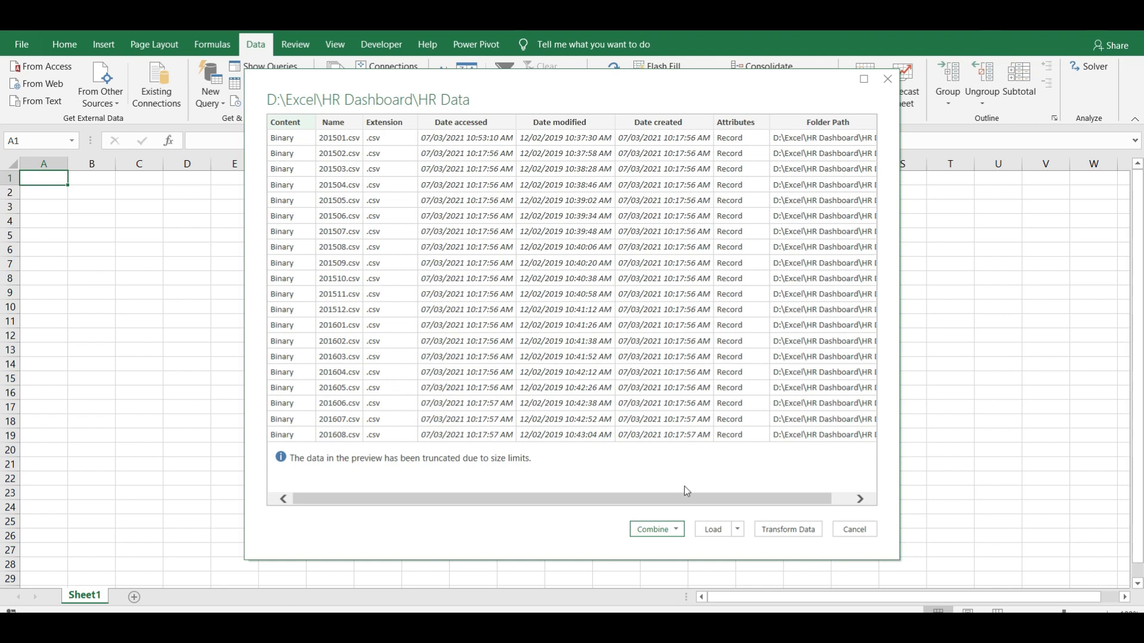
Combine and transform the folder's CSV files, using the first file as the sample with comma delimiter.
left_click(681, 537)
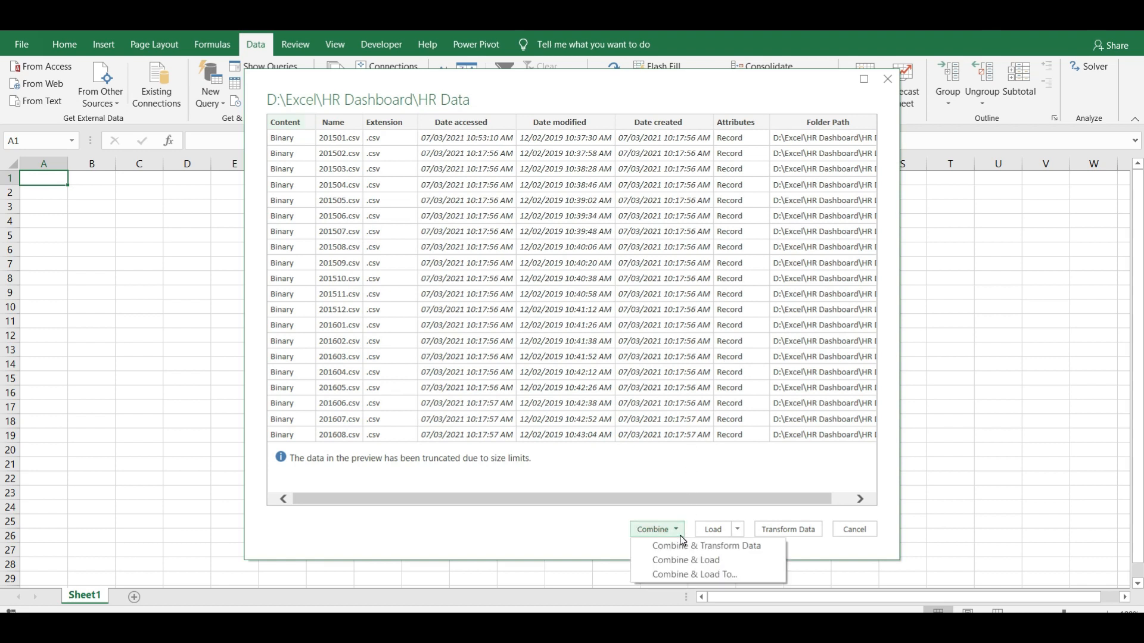
left_click(680, 534)
left_click(680, 534)
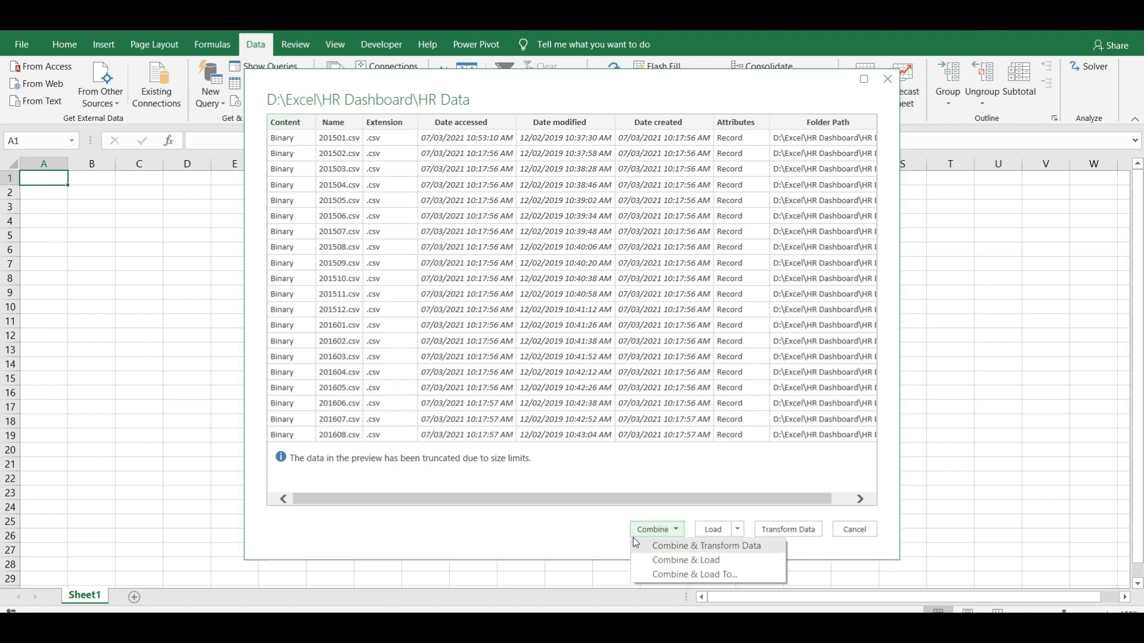
left_click(683, 537)
left_click(683, 536)
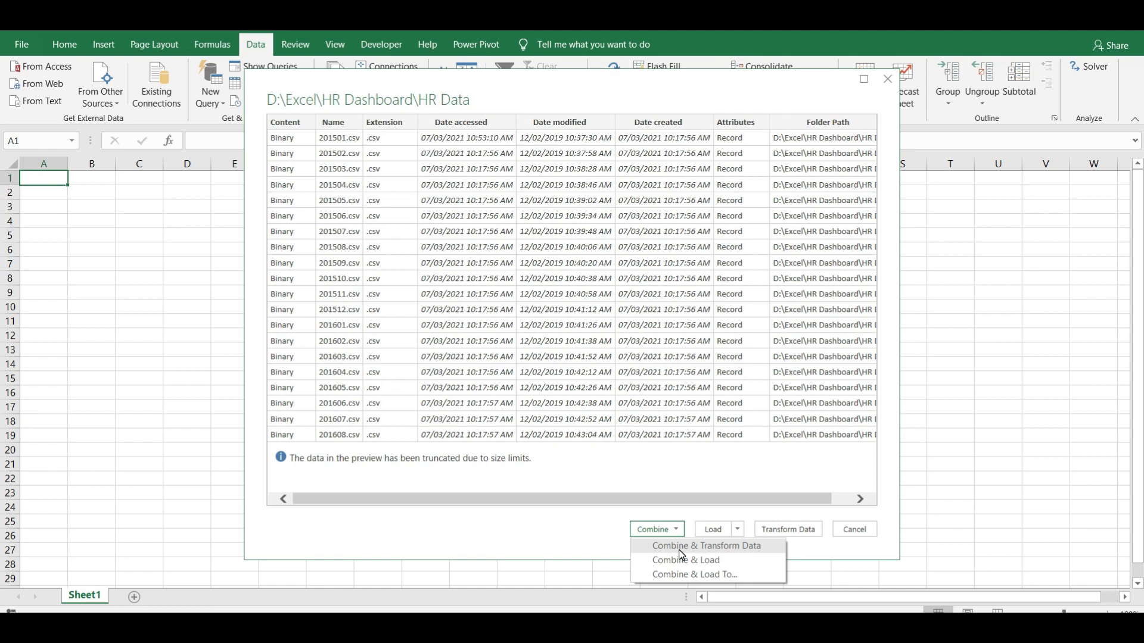
left_click(697, 538)
left_click(681, 532)
left_click(682, 549)
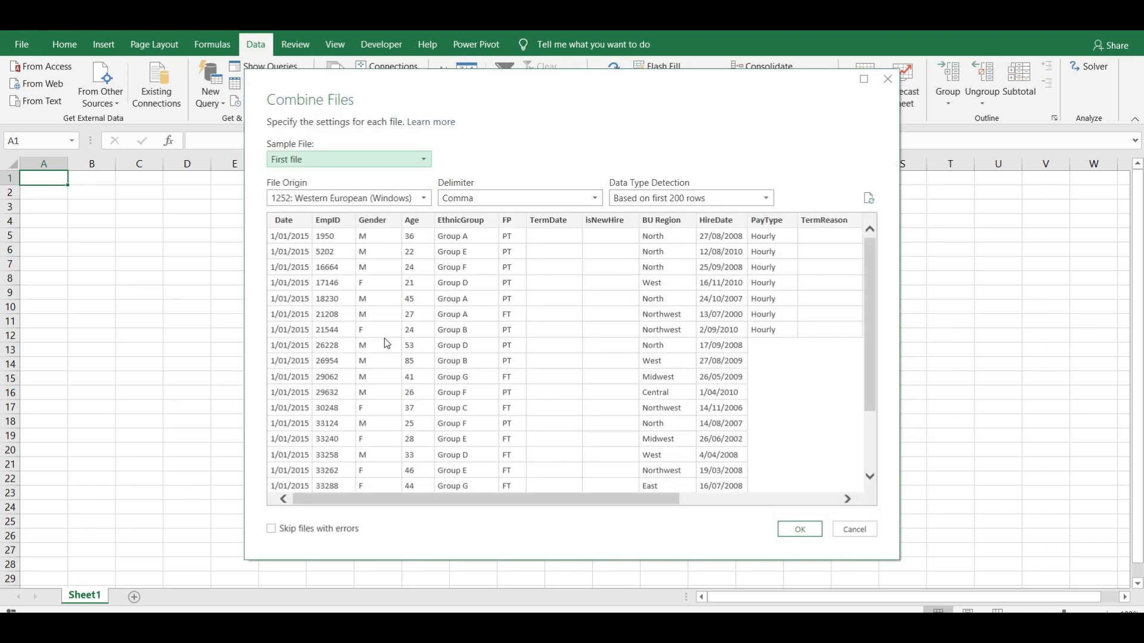
left_click(800, 530)
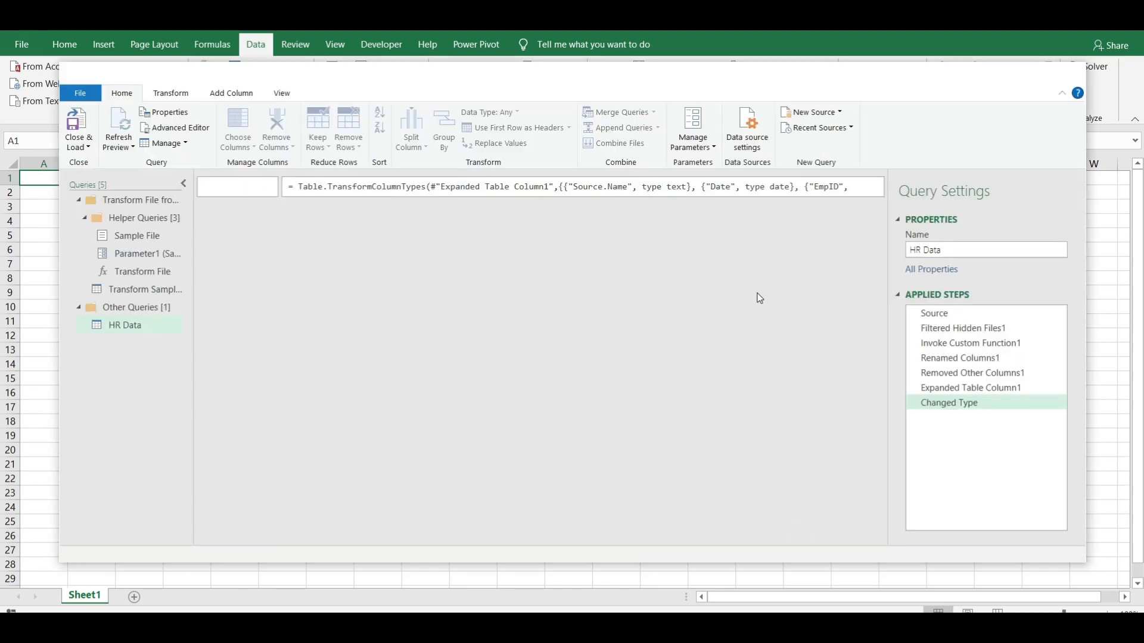
Maximize the query editor and remove the Source.Name column from the HR Data query.
left_click(1040, 75)
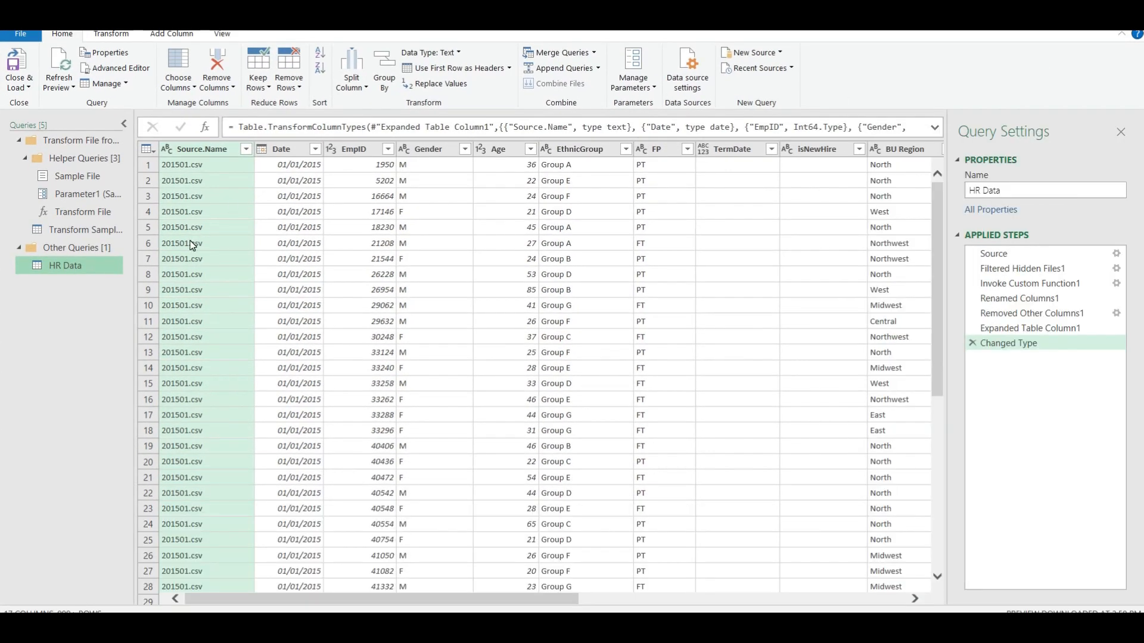
right_click(183, 198)
left_click(192, 153)
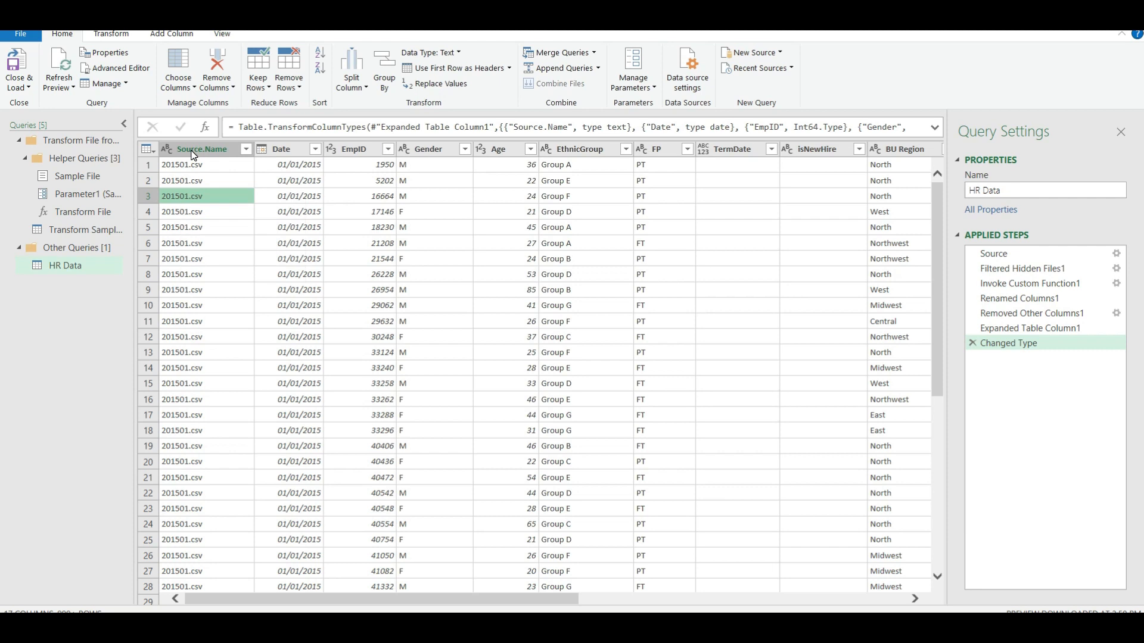
right_click(192, 153)
left_click(216, 177)
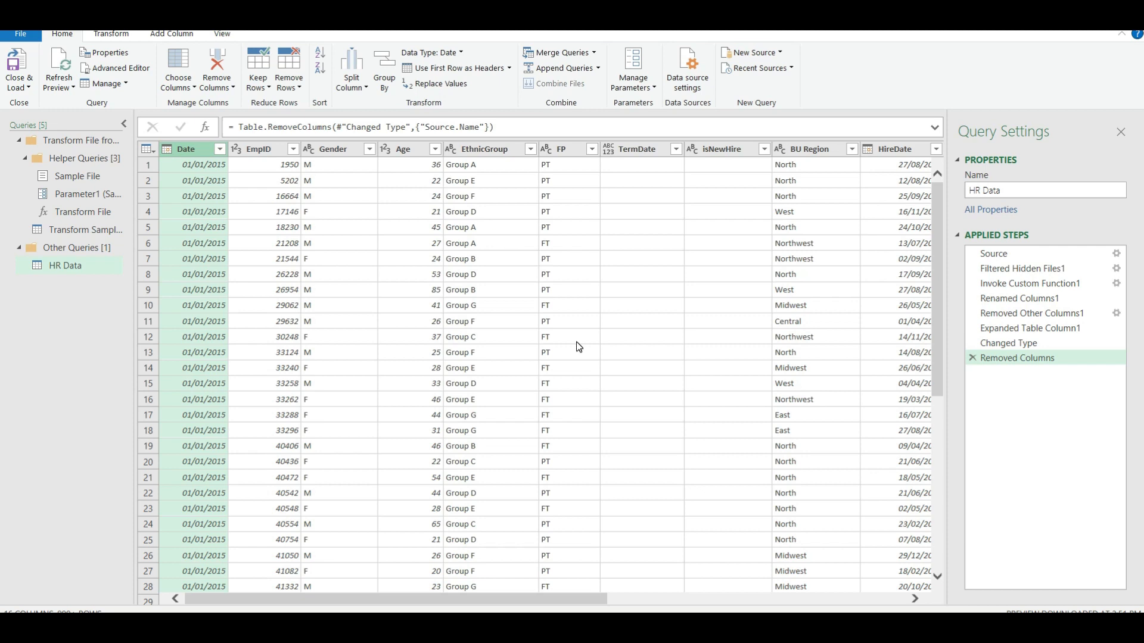
Set the data type of the TermDate column to Date and of the TermReason column to Text.
left_click(608, 152)
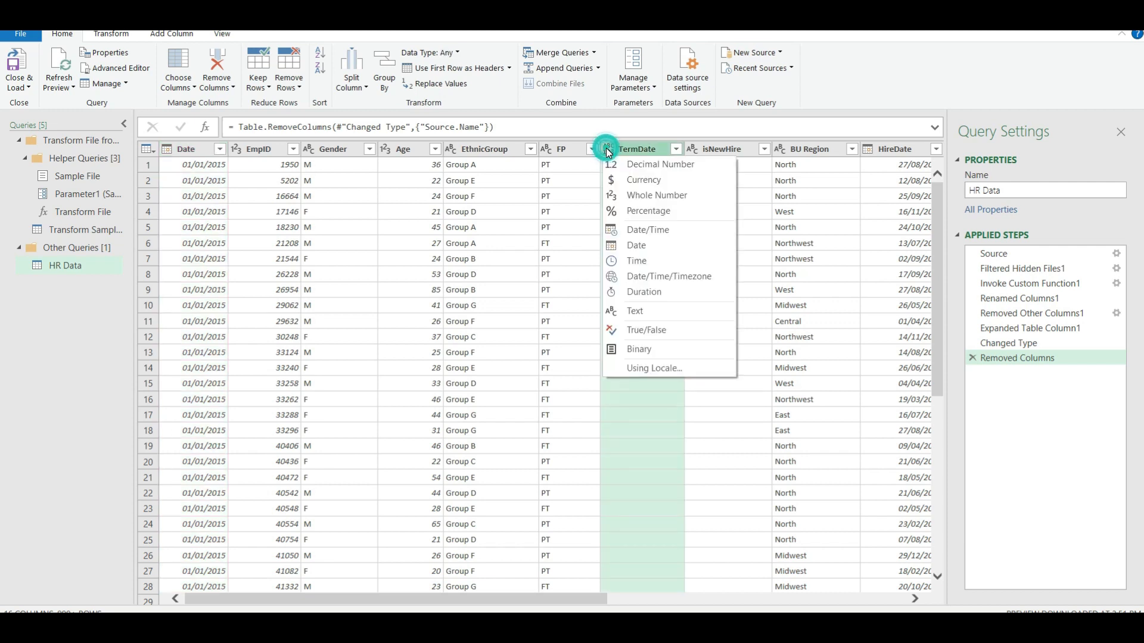
left_click(650, 247)
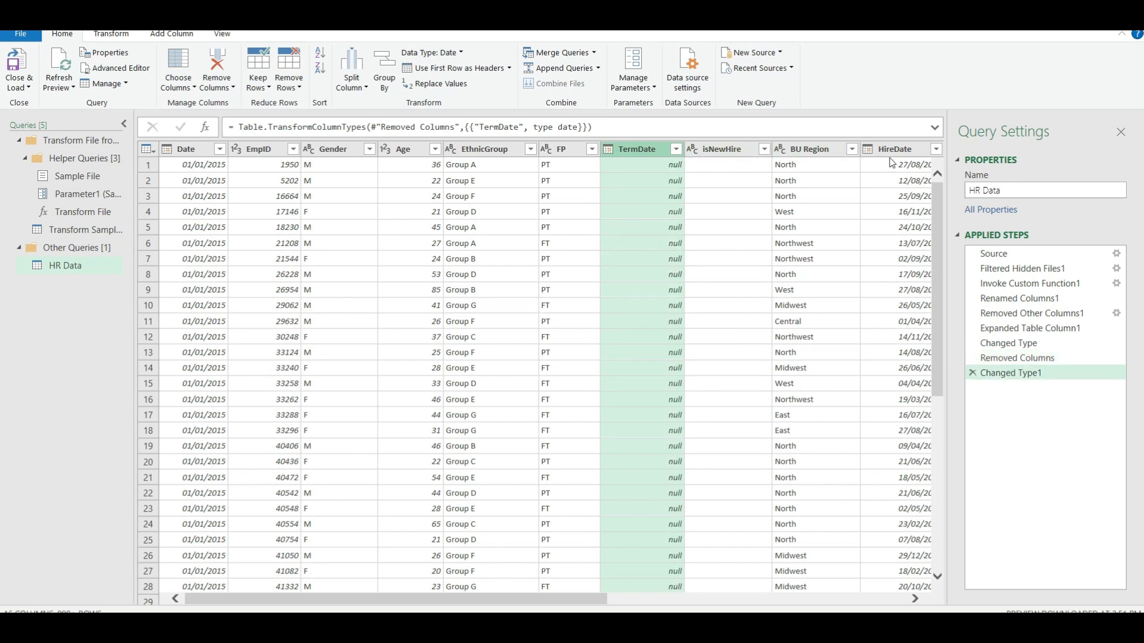
left_click_drag(511, 600, 698, 609)
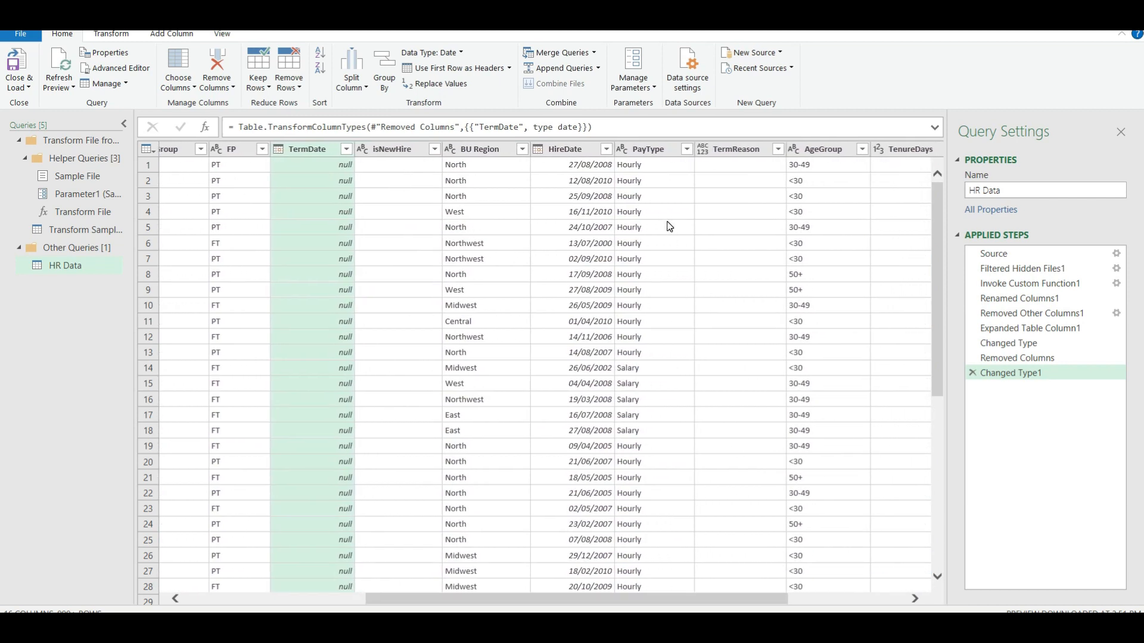
left_click(703, 152)
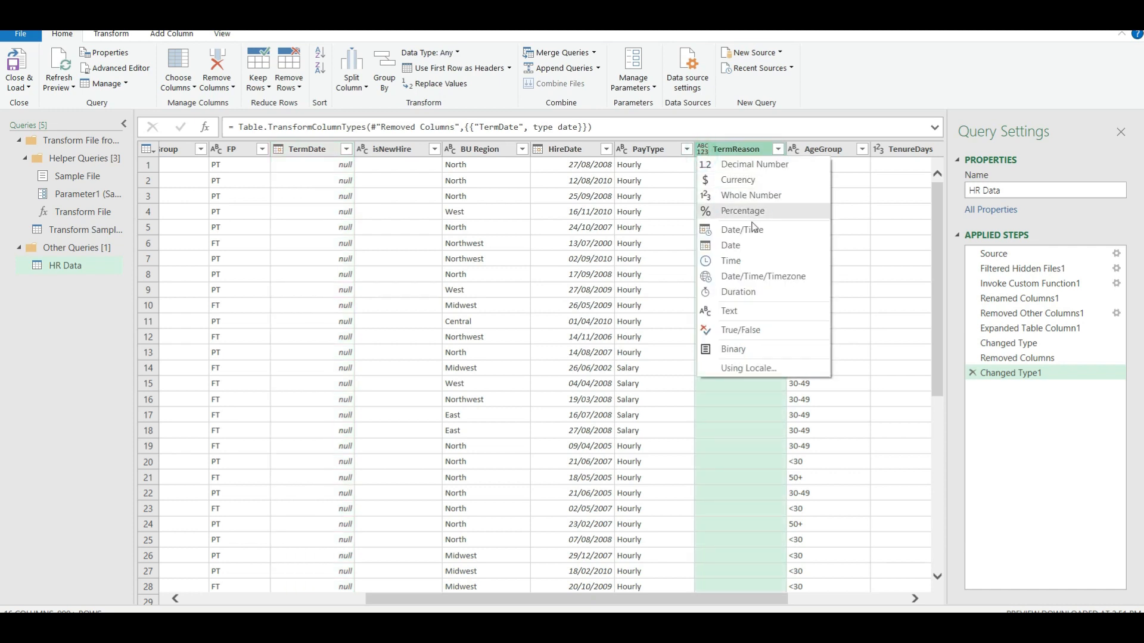
left_click(752, 311)
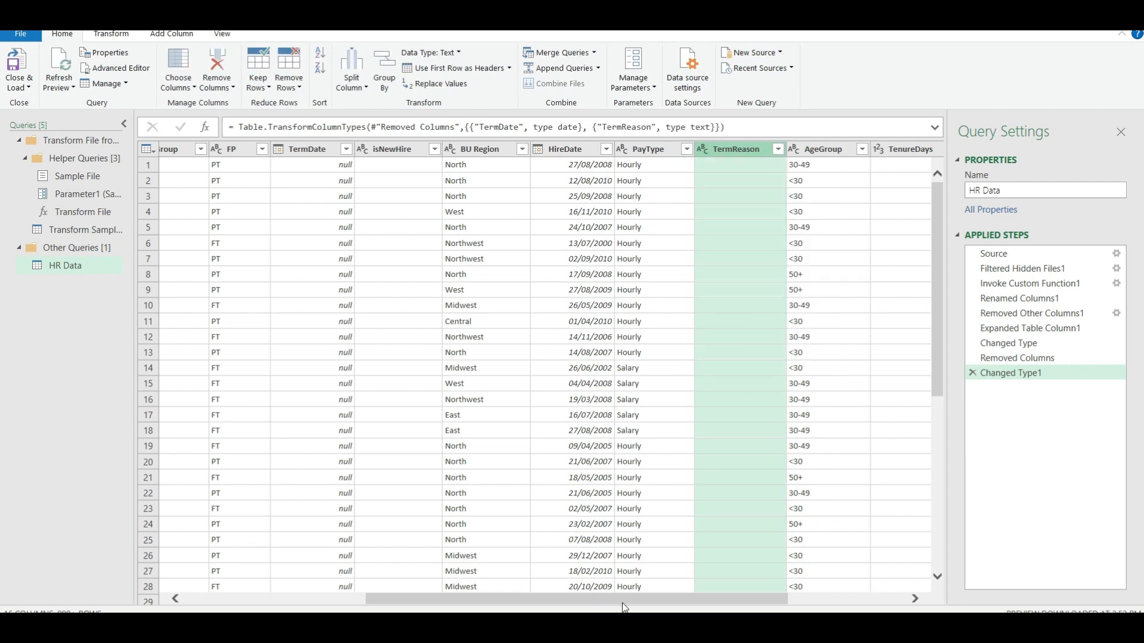
Load the HR Data query as a connection only, add it to the Data Model, and close the workbook queries list.
left_click_drag(624, 600, 858, 606)
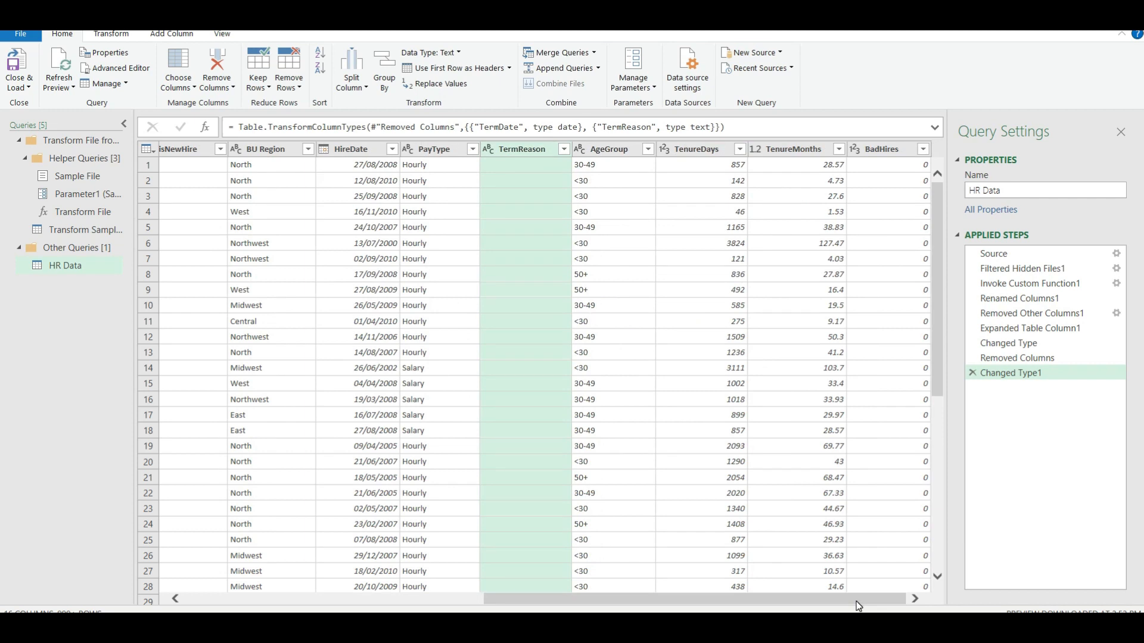
left_click(24, 89)
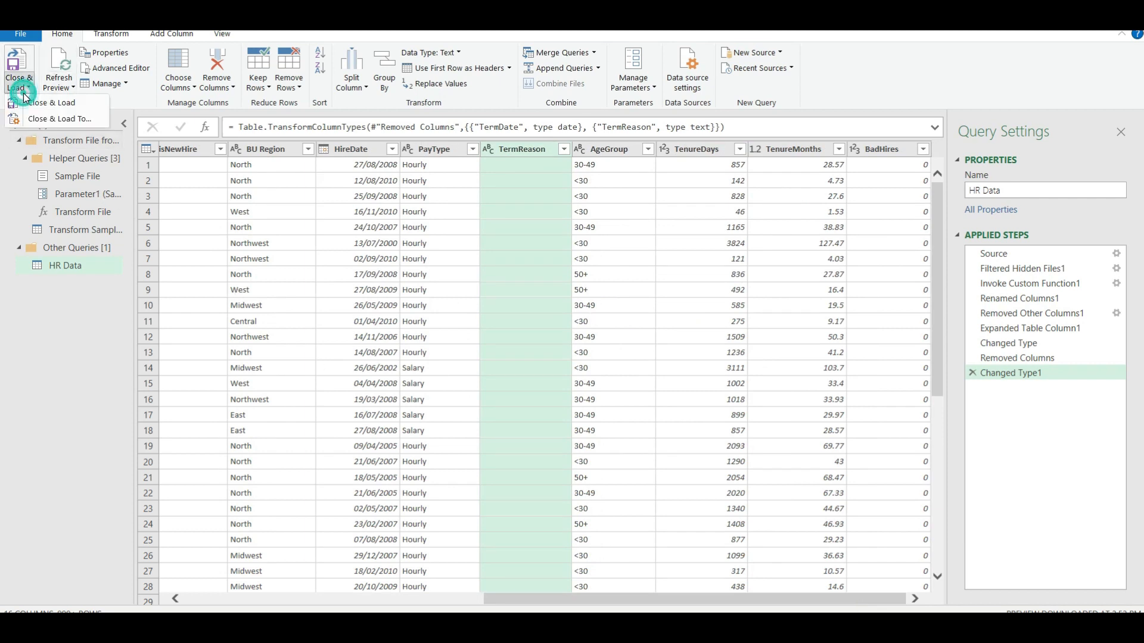
left_click(58, 121)
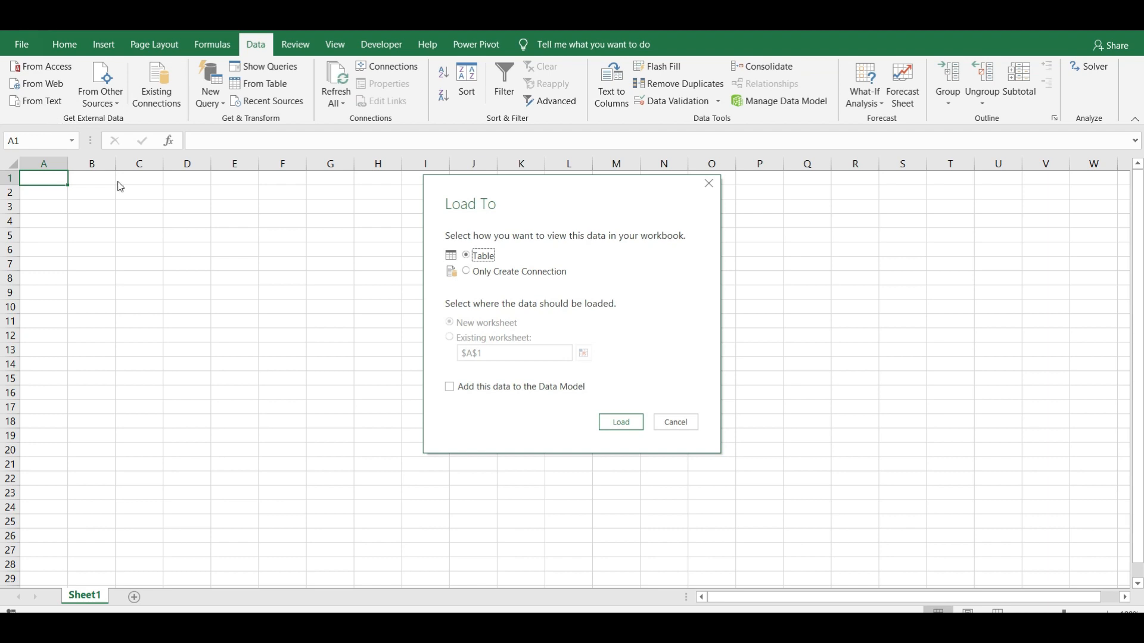
left_click(446, 389)
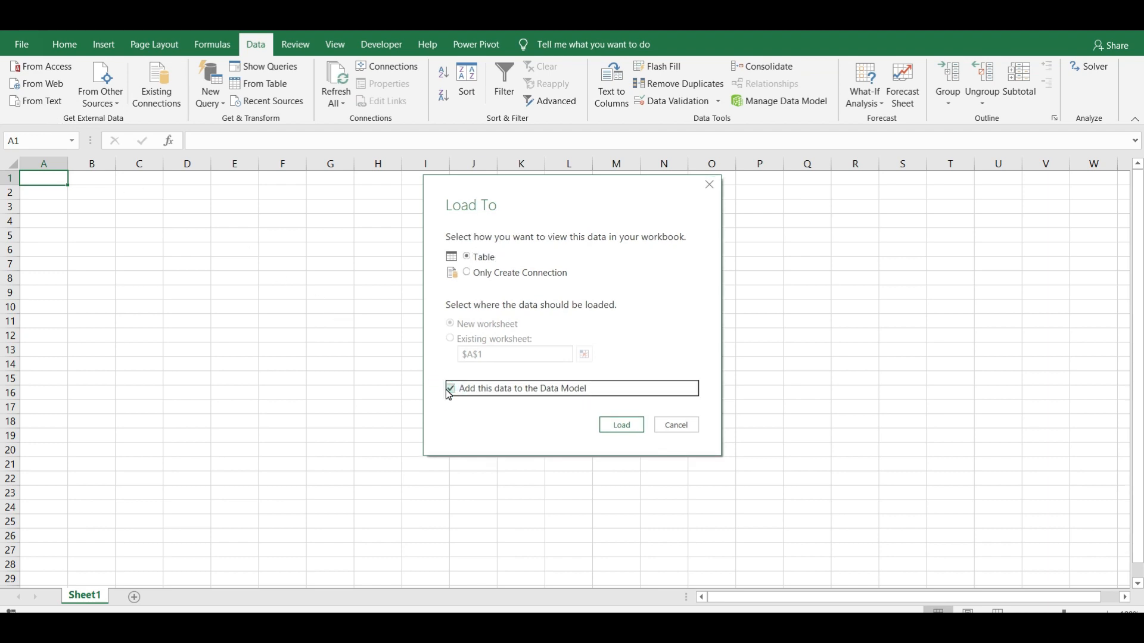
left_click(468, 275)
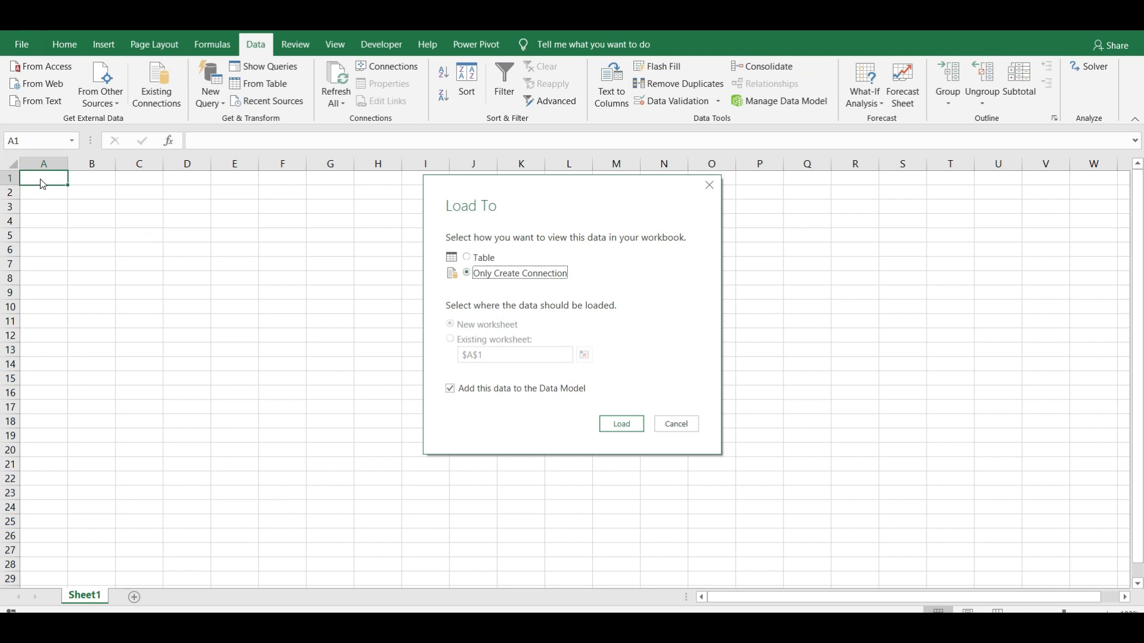
left_click(629, 430)
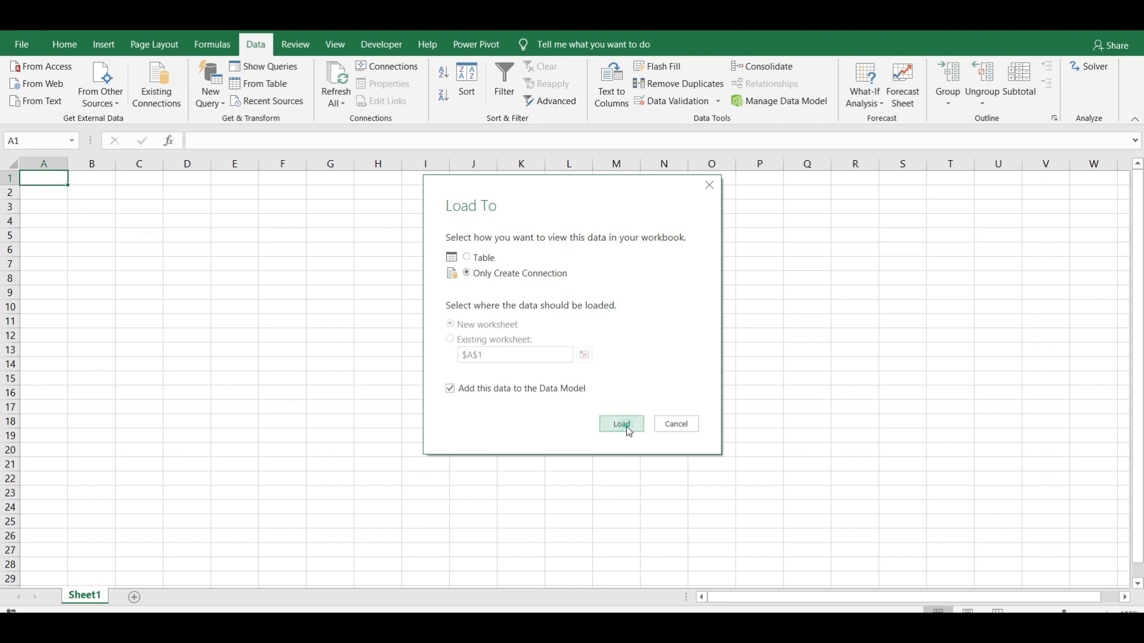
left_click(628, 430)
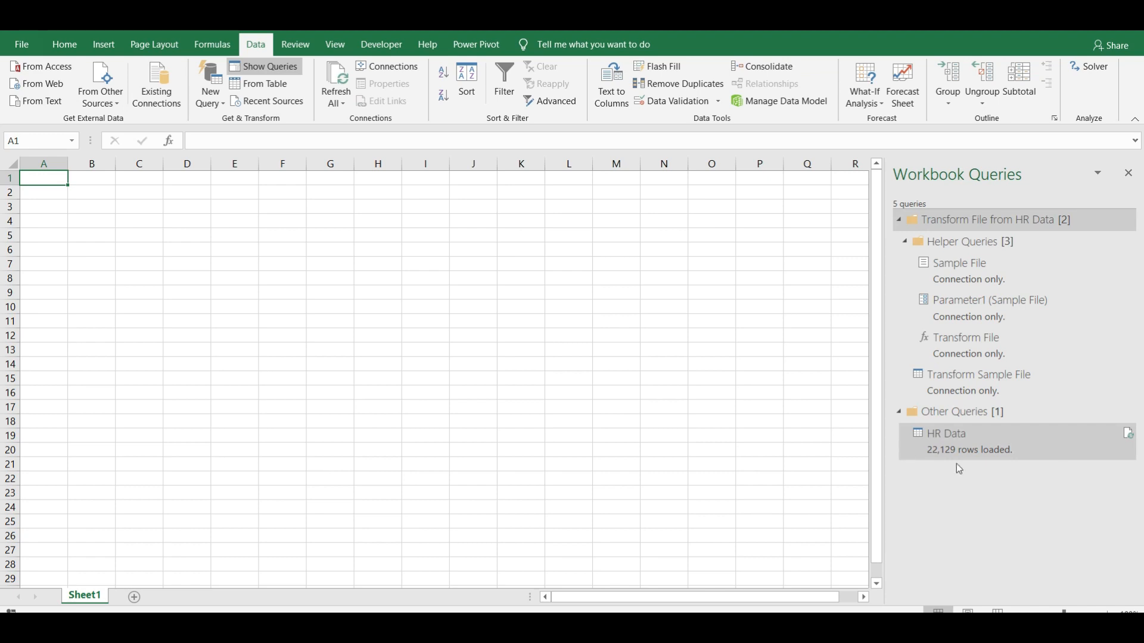
left_click(1128, 174)
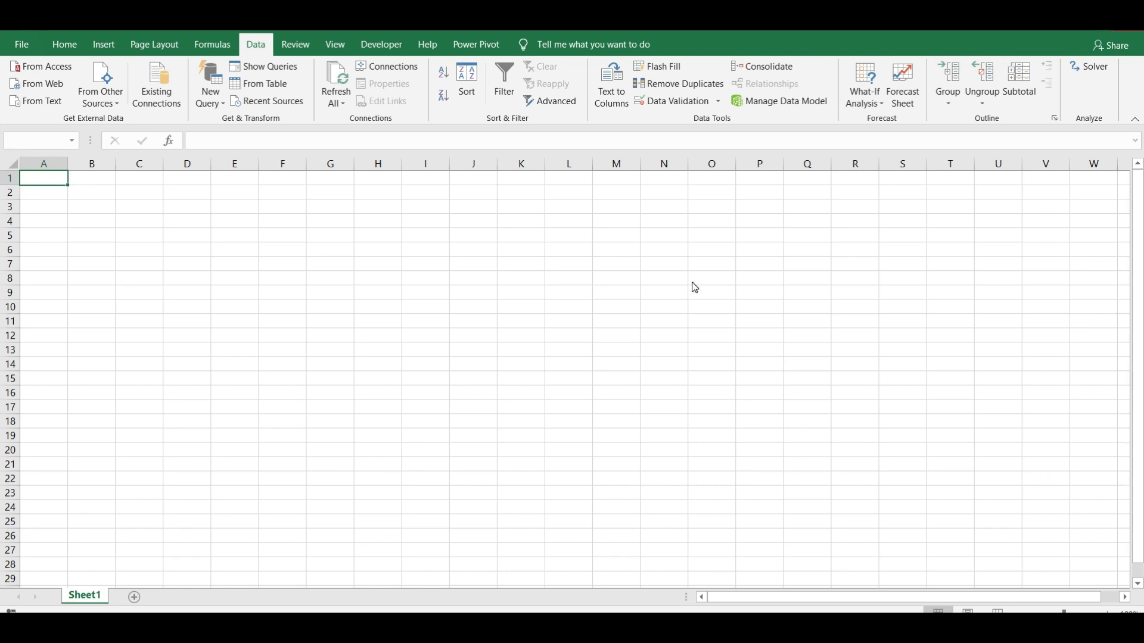
Switch to File Explorer and view the properties of the HR Data folder to check its size.
left_click(513, 334)
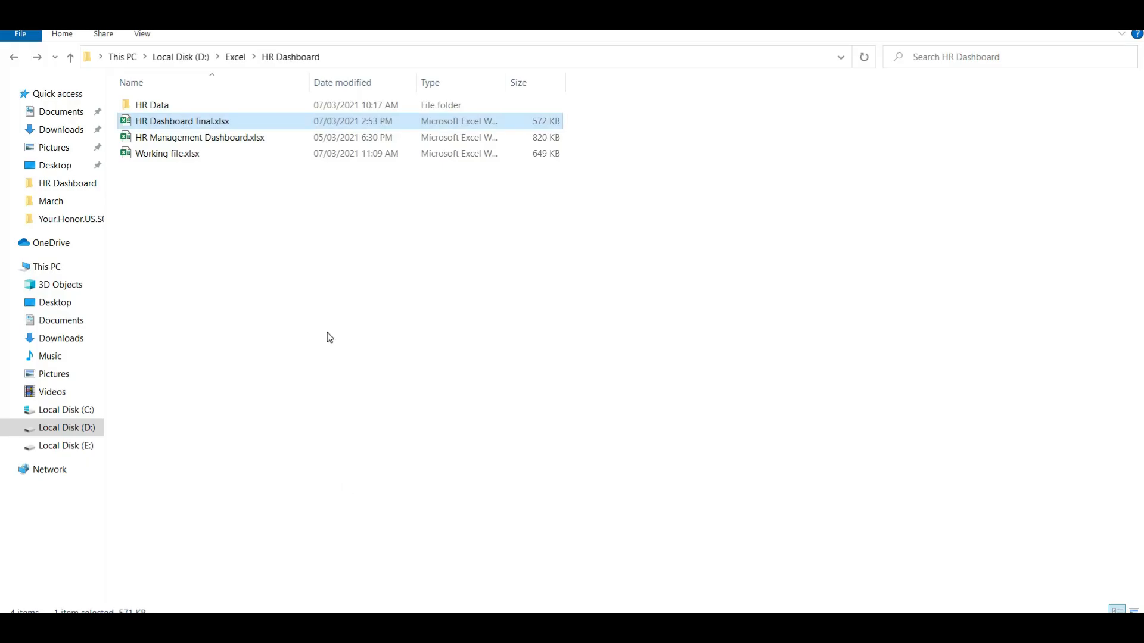
left_click(327, 333)
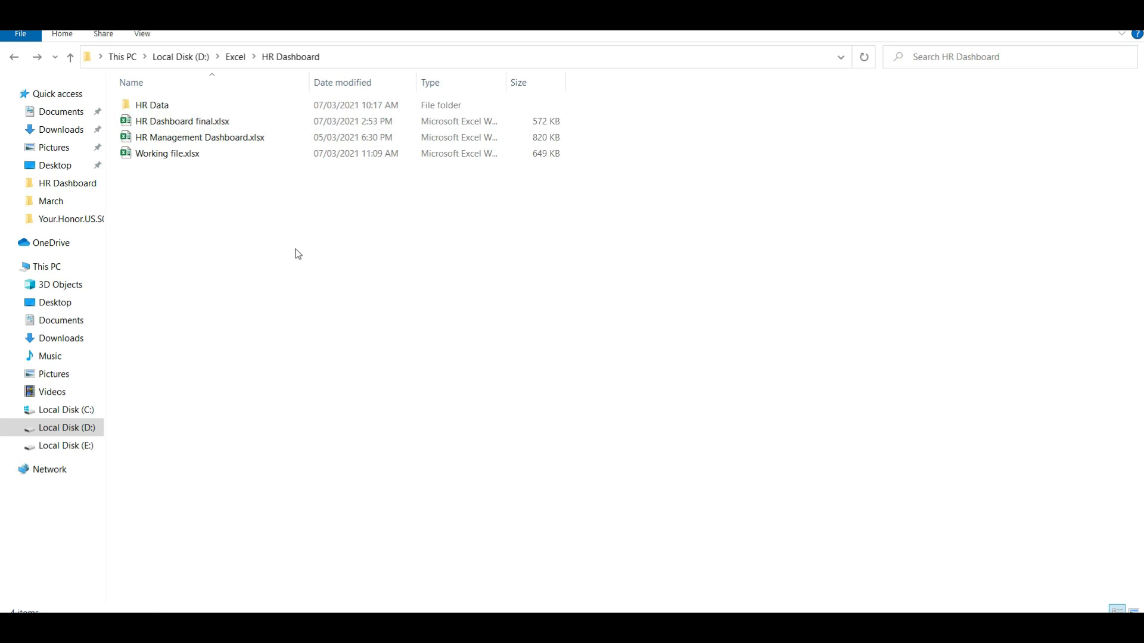
left_click(151, 107)
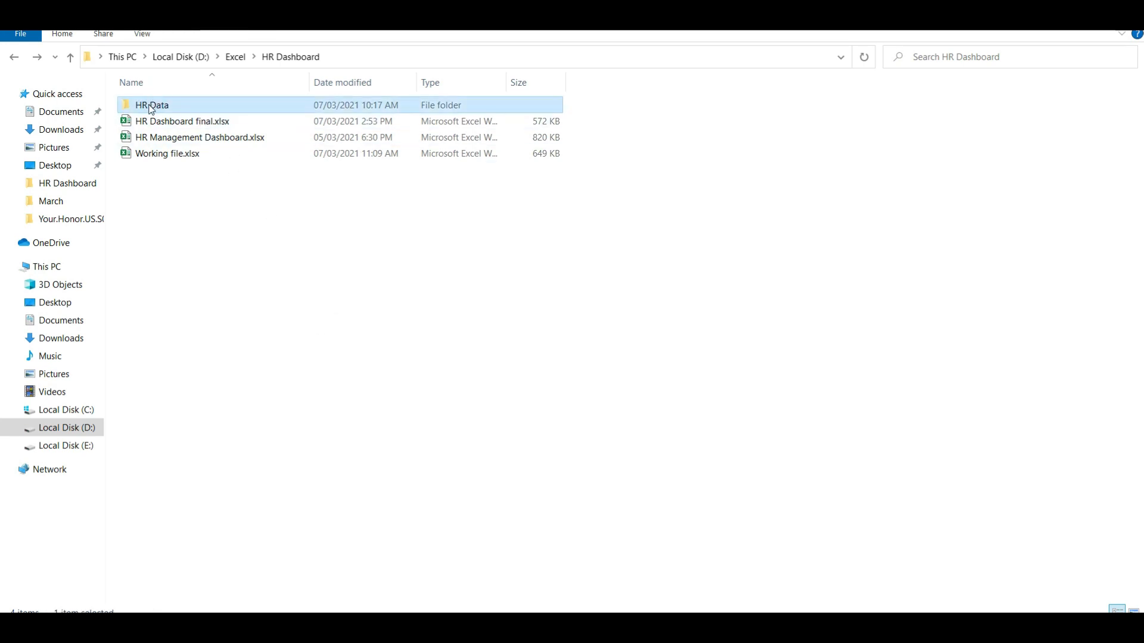
right_click(150, 105)
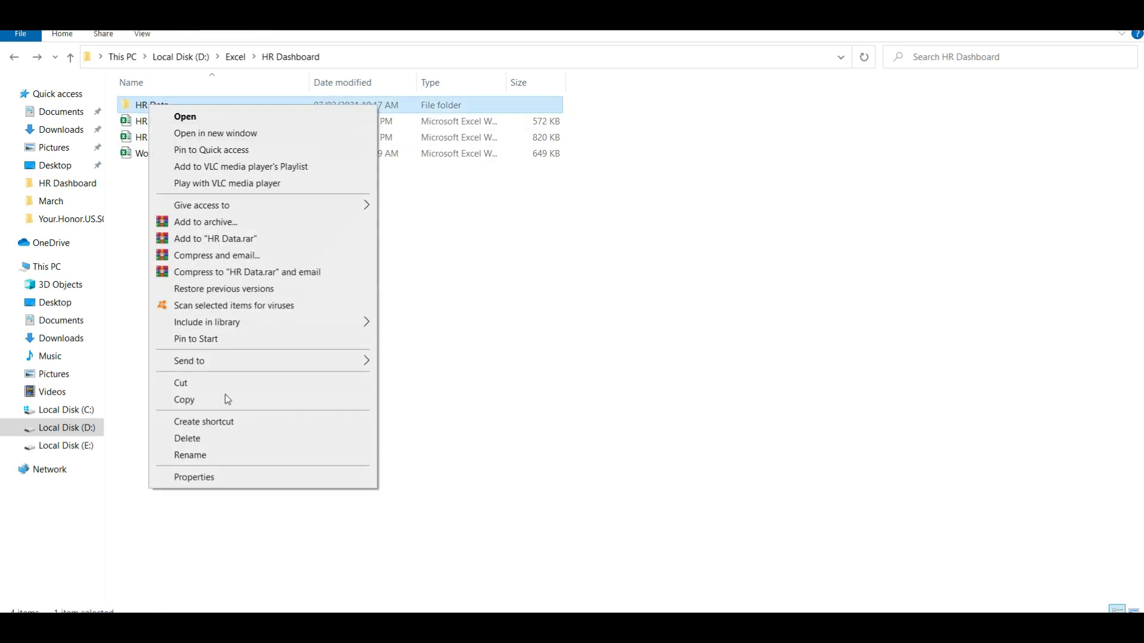
left_click(241, 485)
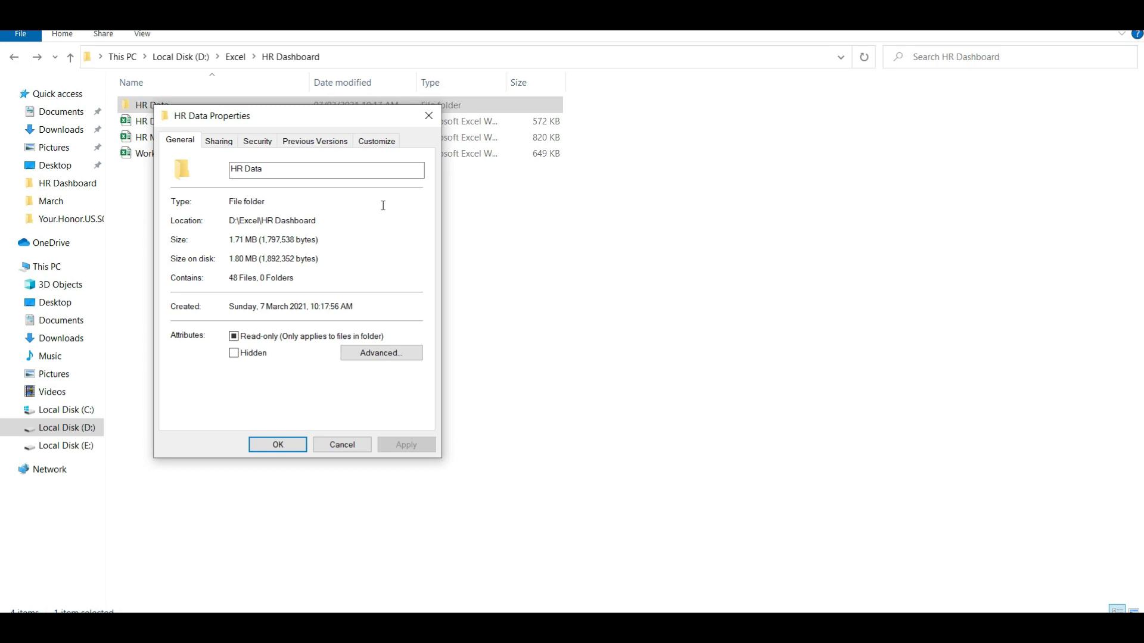
Close the folder properties, open HR Dashboard final.xlsx, and enable its external data connections.
left_click(429, 118)
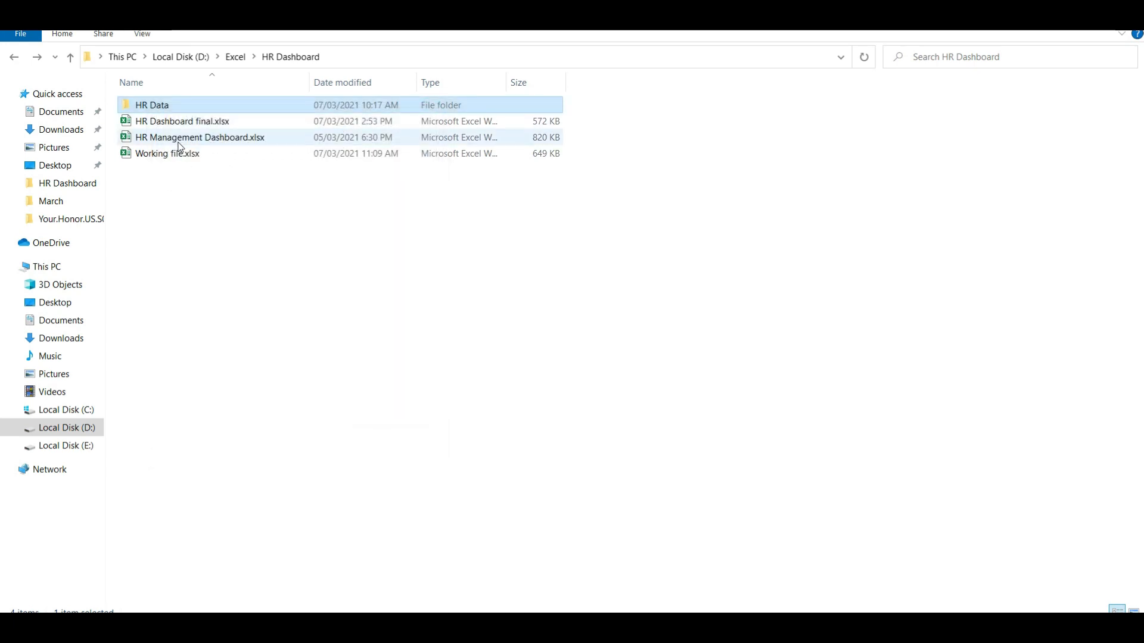
left_click(185, 124)
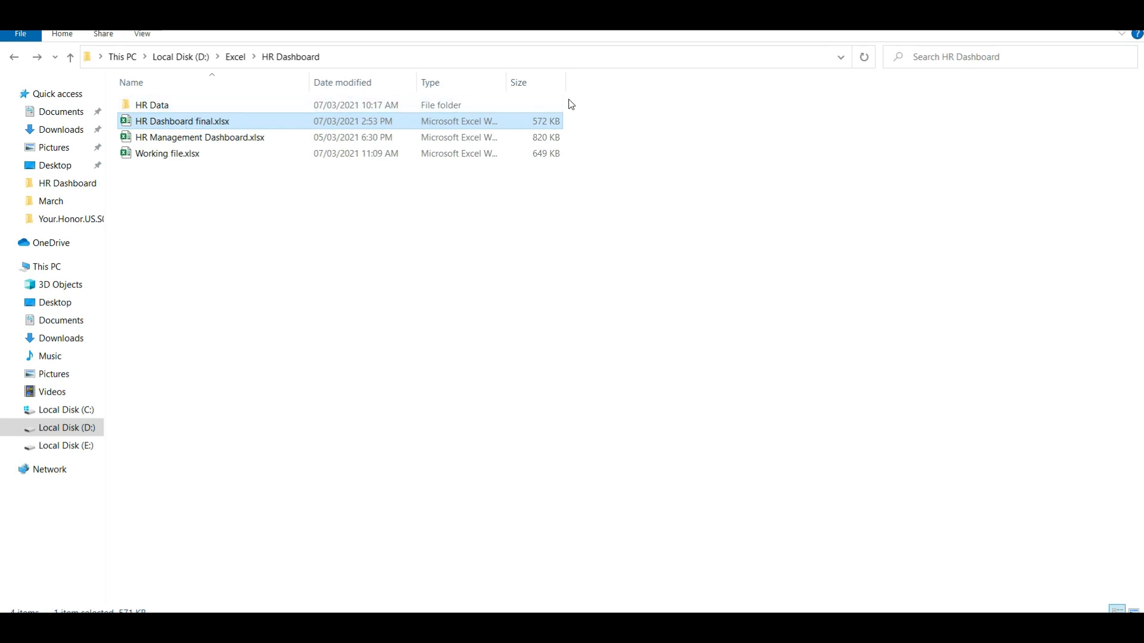
left_click(174, 119)
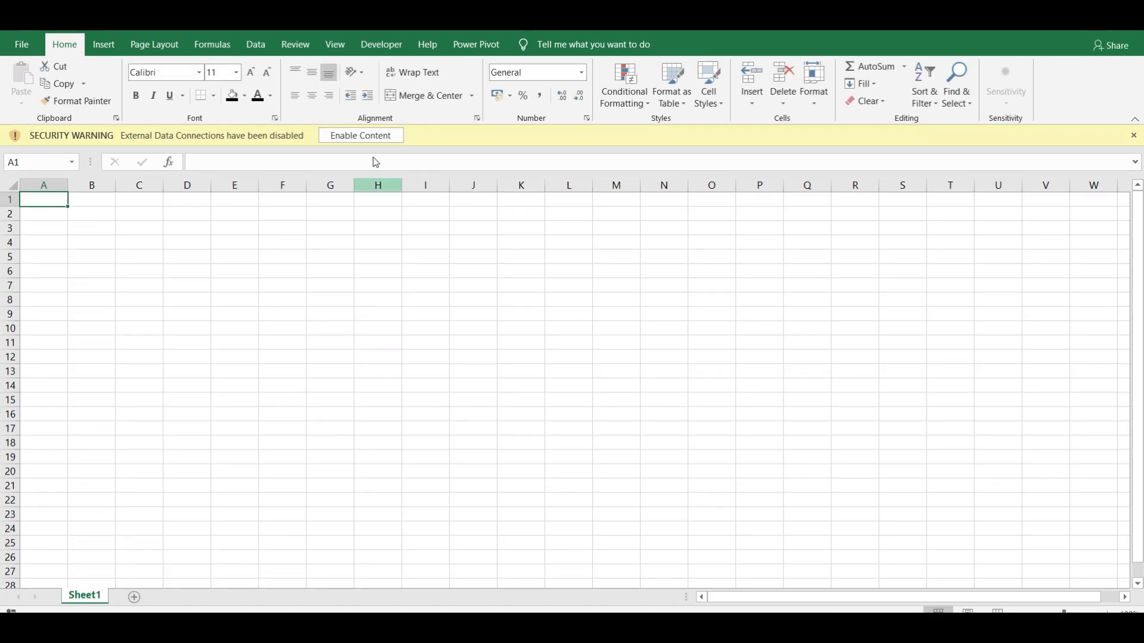
left_click(376, 138)
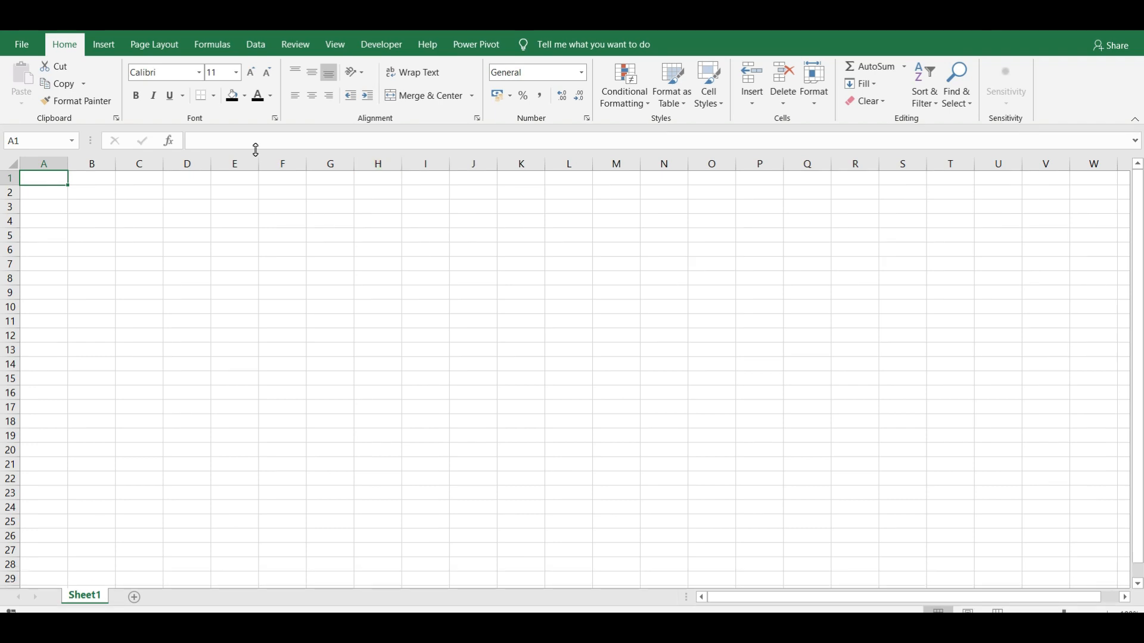
Create a PivotTable from the workbook's Data Model at Sheet1!$A$1 and add the HR Data Date field to its rows.
left_click(102, 45)
left_click(36, 79)
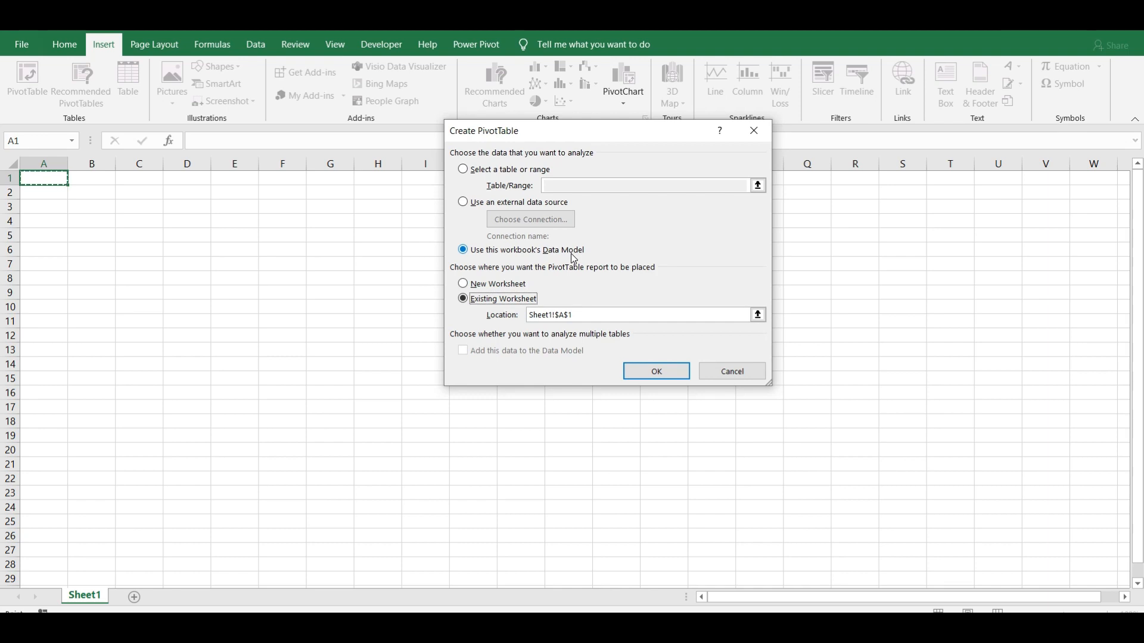
left_click(640, 370)
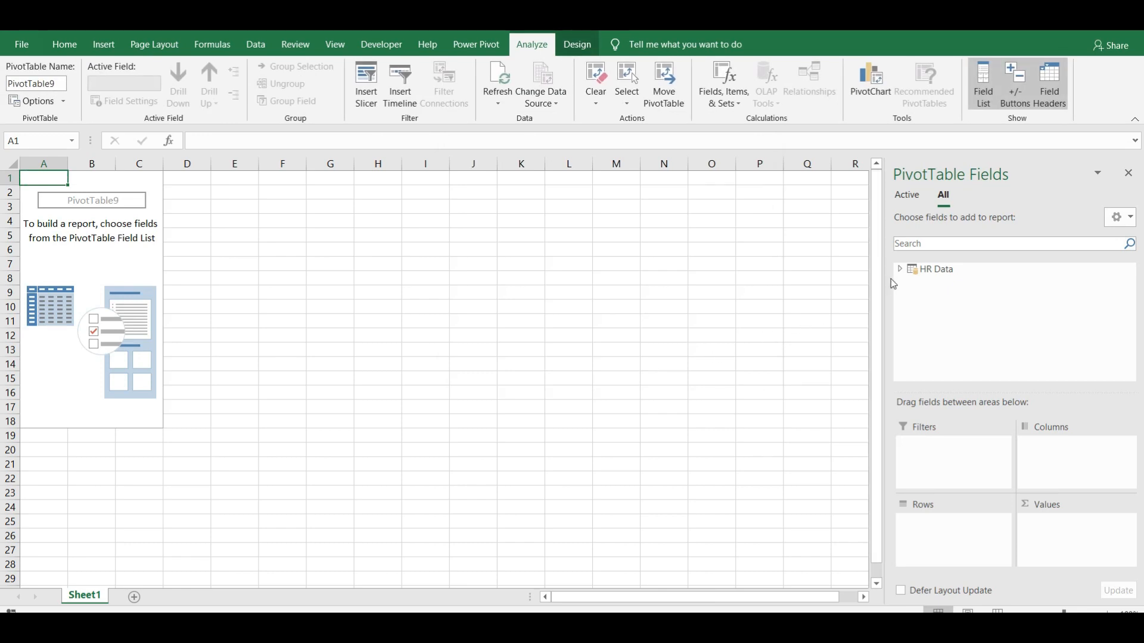
left_click(900, 271)
left_click_drag(946, 281, 961, 548)
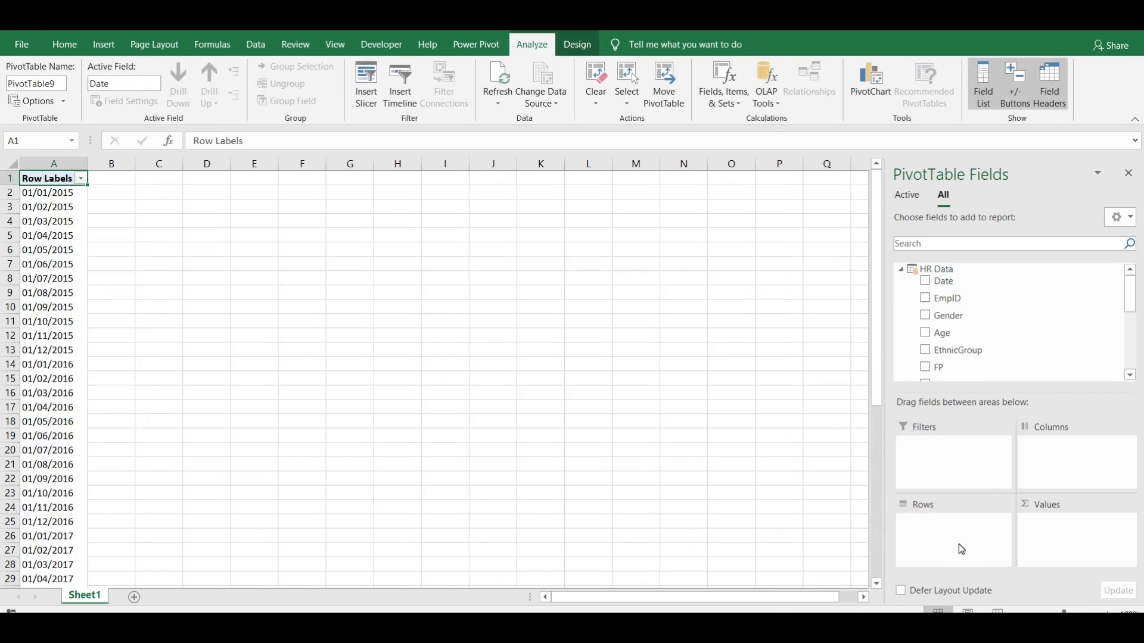
Group the PivotTable's Date row labels by months, quarters and years.
left_click(58, 250)
right_click(62, 249)
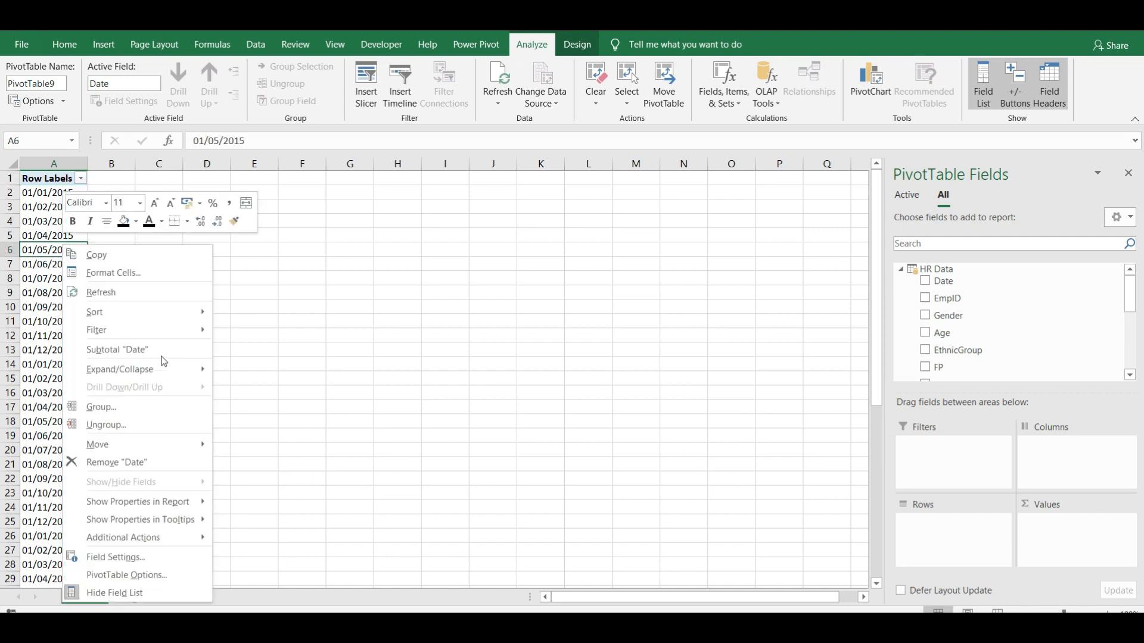
left_click(139, 413)
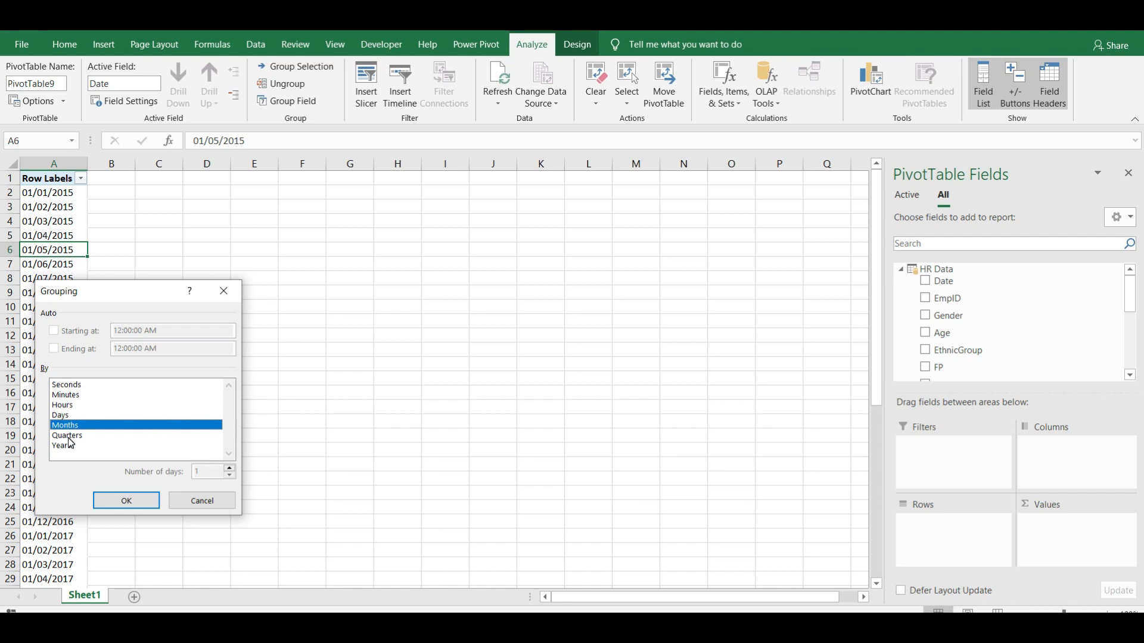
left_click(70, 446)
left_click(75, 438)
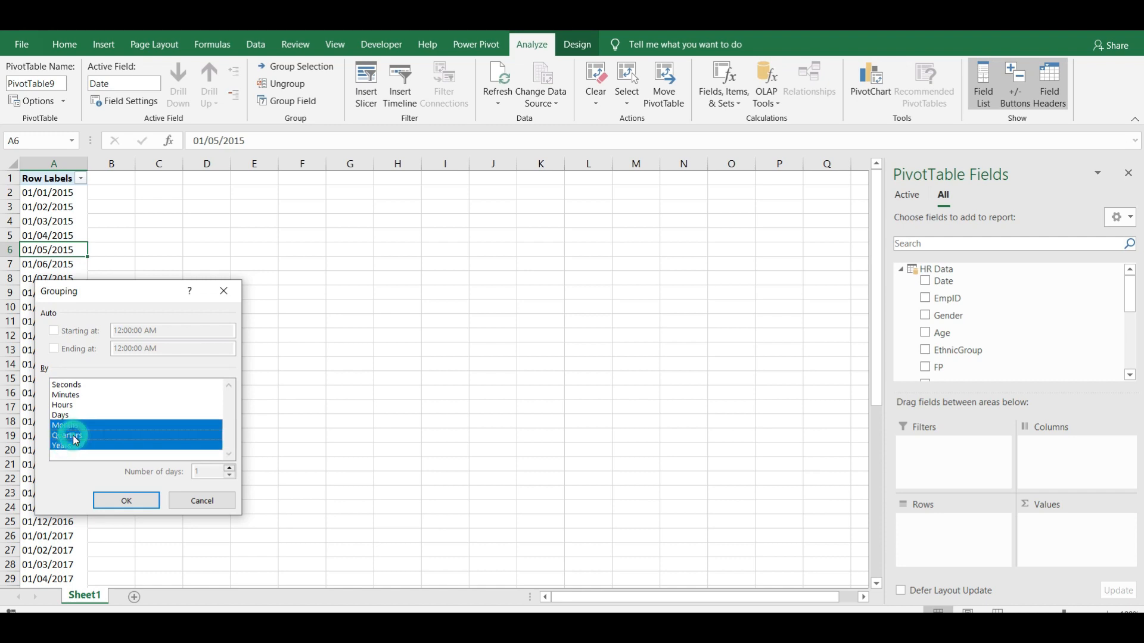
left_click(106, 499)
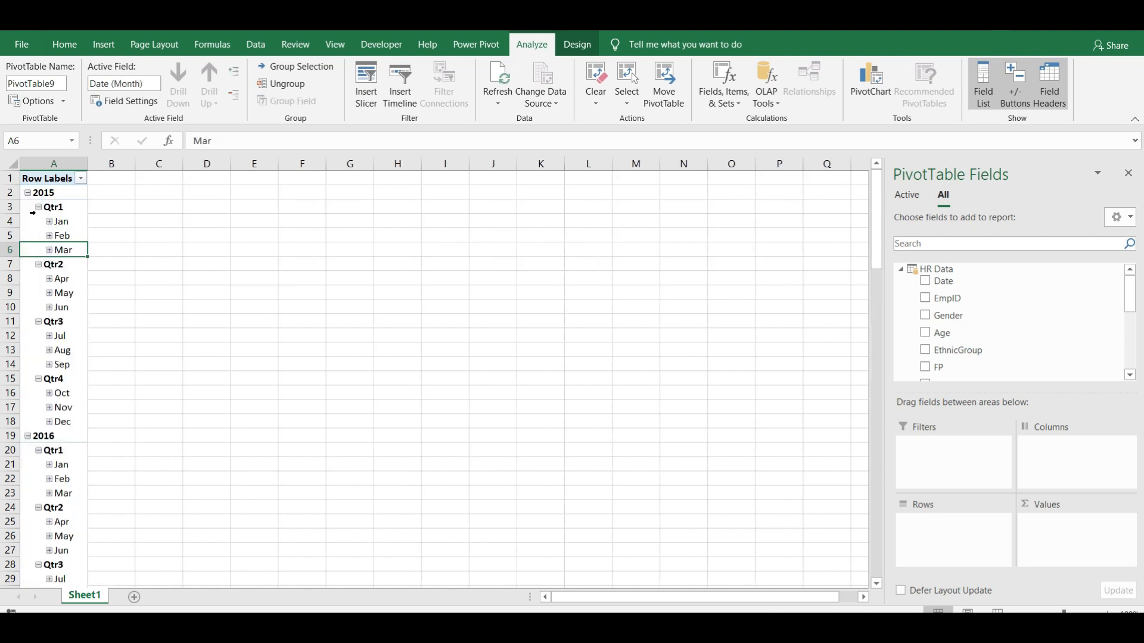
Collapse the 2015 group and the entire Date (Year) field in the PivotTable.
left_click(28, 194)
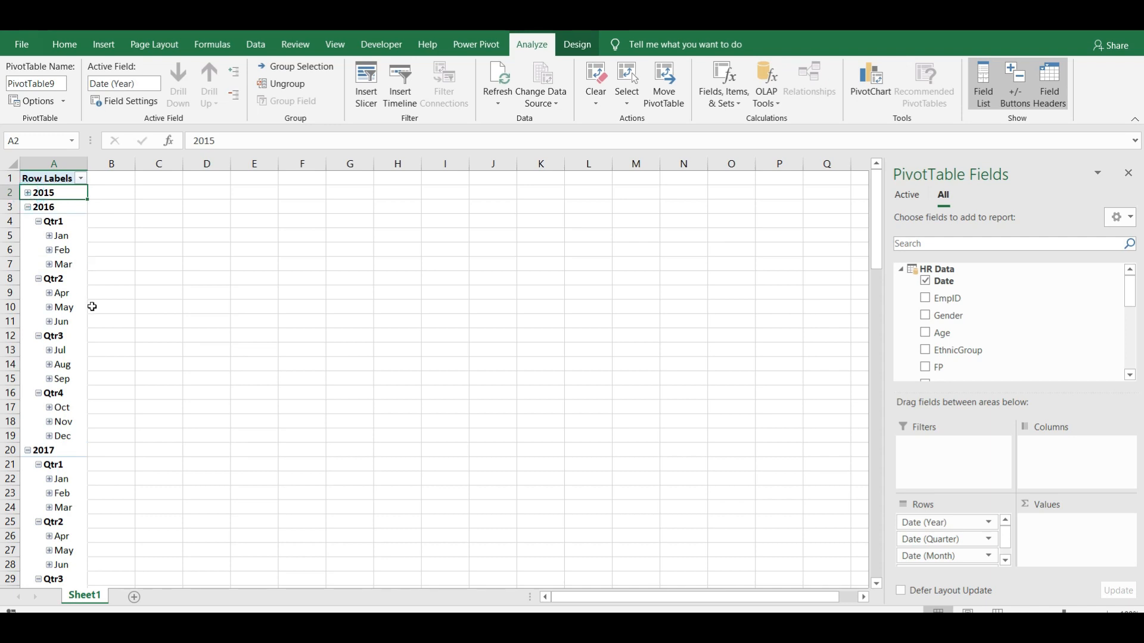
right_click(28, 195)
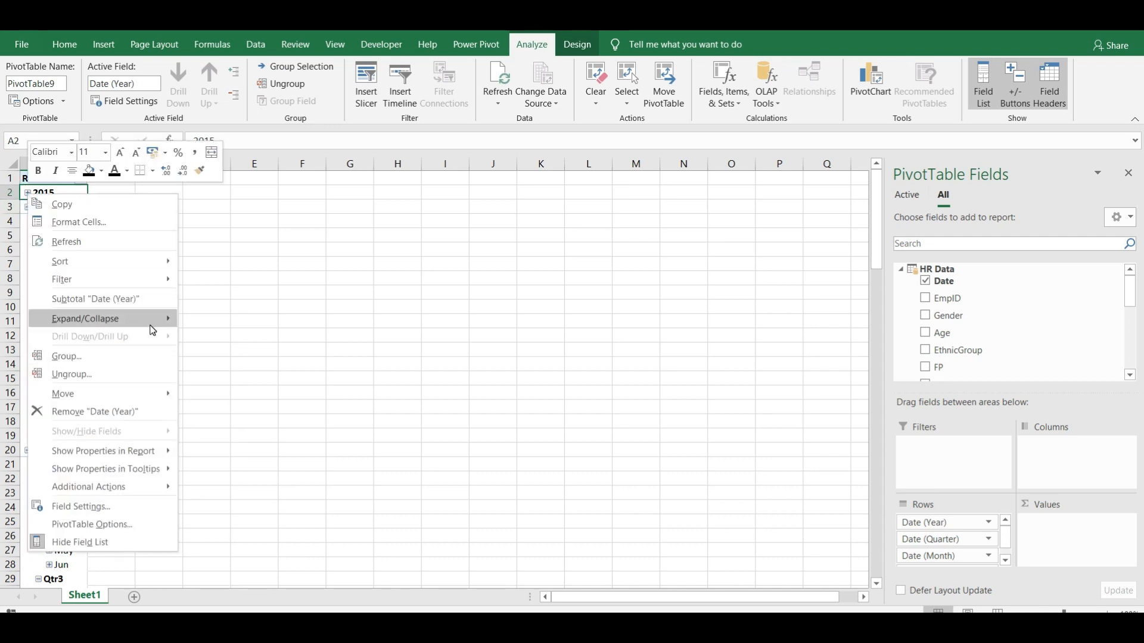
mouse_move(158, 320)
left_click(227, 383)
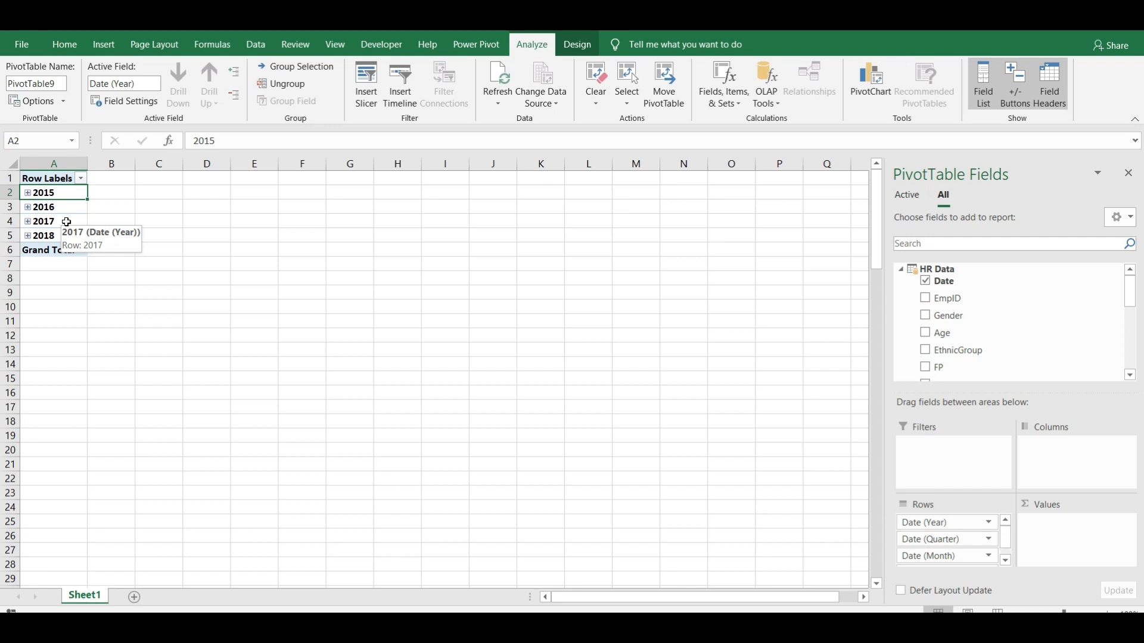
Expand the 2018 group and the entire Date (Year) field to show all quarters and months.
left_click(29, 236)
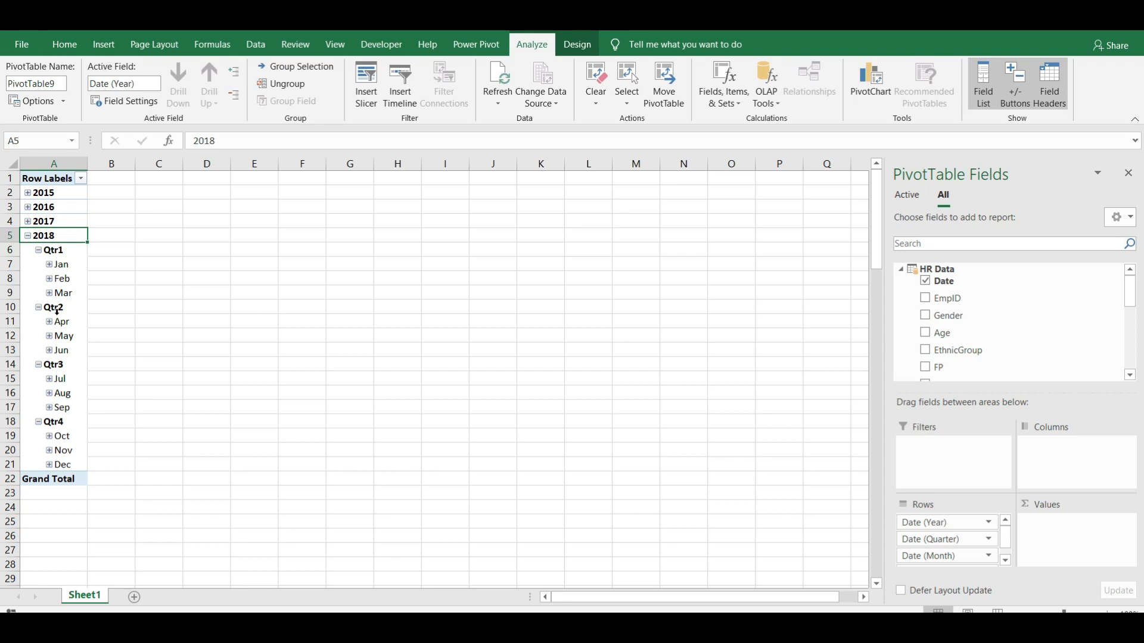
right_click(31, 193)
mouse_move(117, 319)
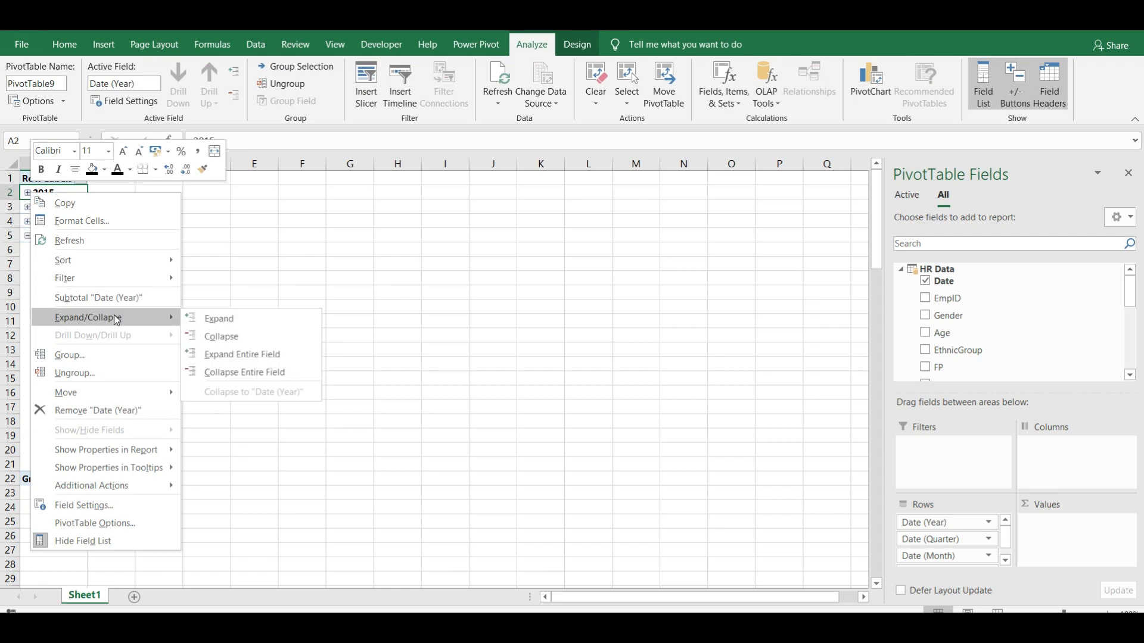
left_click(234, 356)
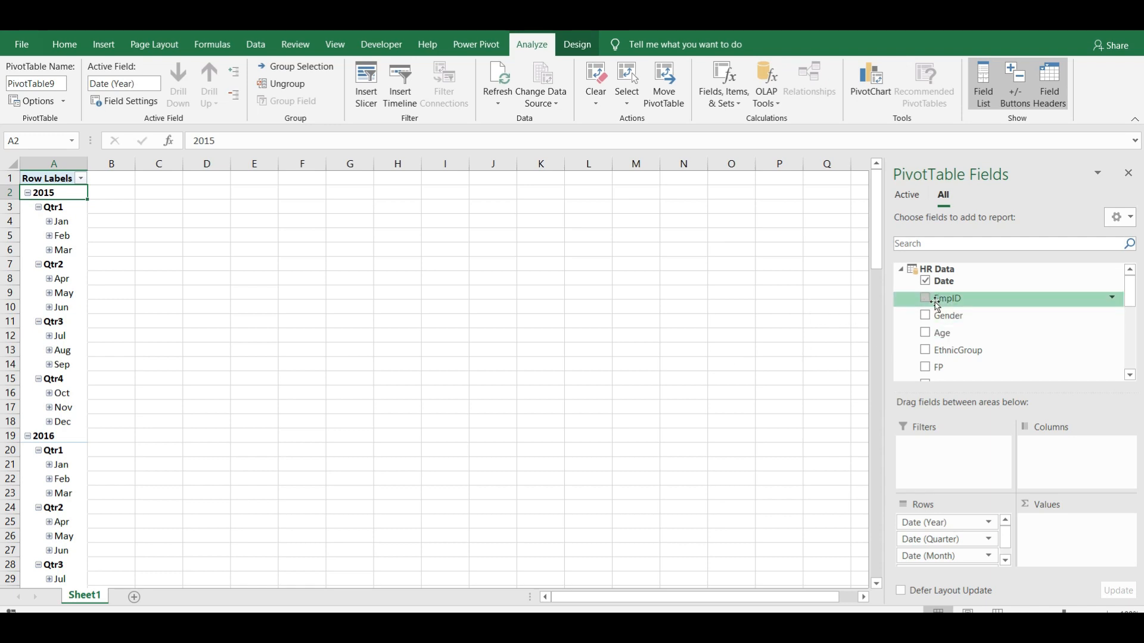
Add the EmpID field to the PivotTable values and summarize it by Count.
left_click_drag(946, 299, 1051, 526)
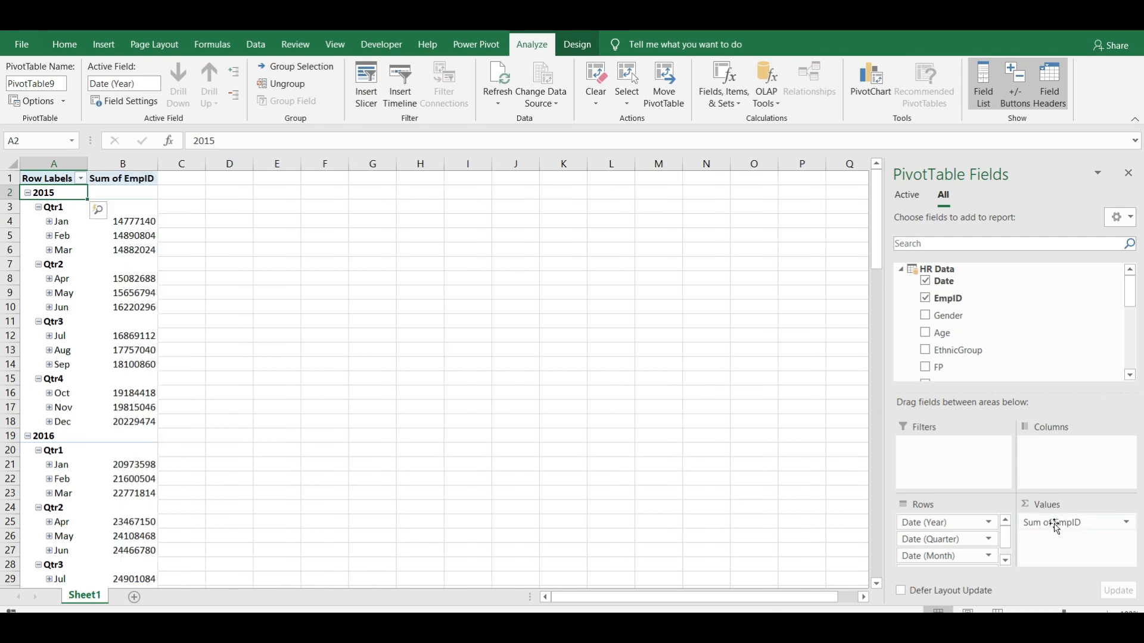
left_click(1056, 525)
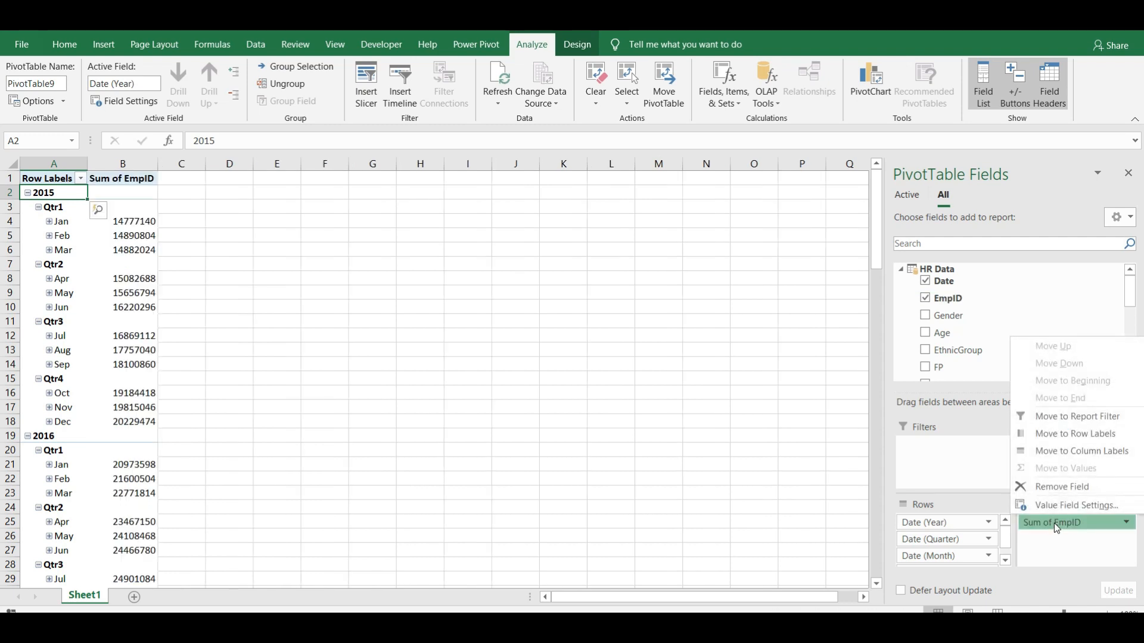
left_click(1063, 506)
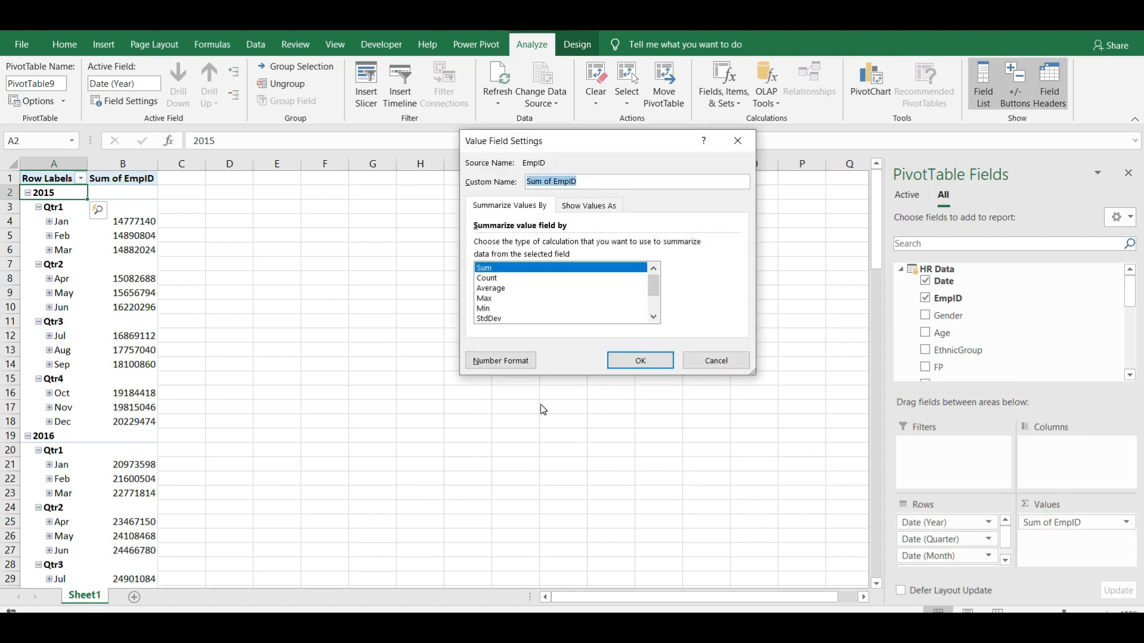
double_click(498, 279)
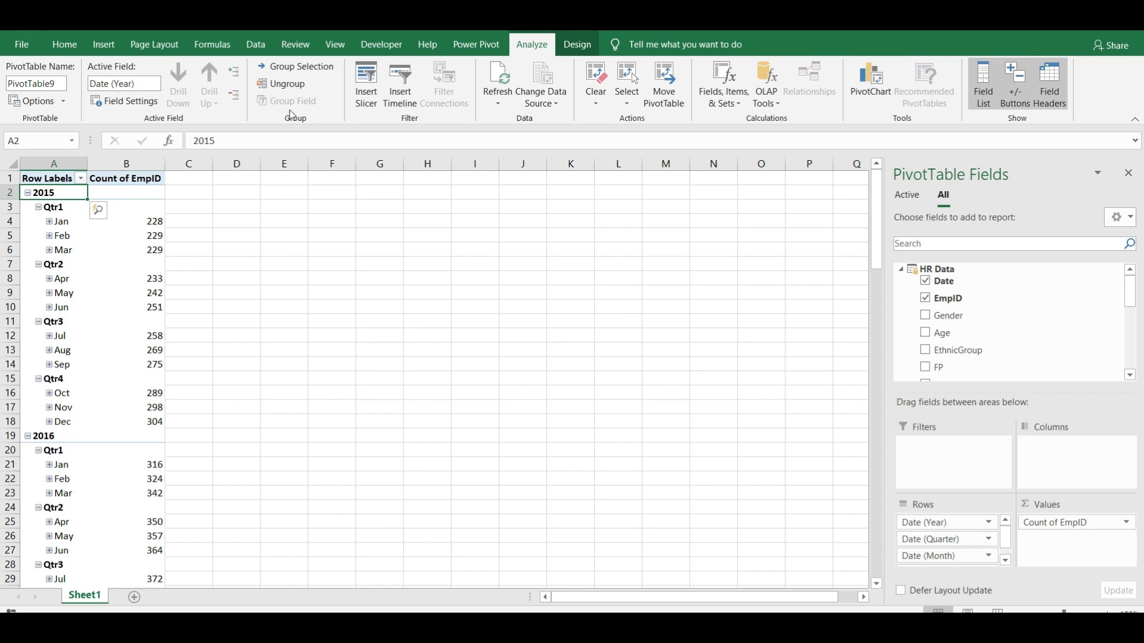
Show all PivotTable subtotals at the bottom of each group.
left_click(578, 45)
left_click(26, 89)
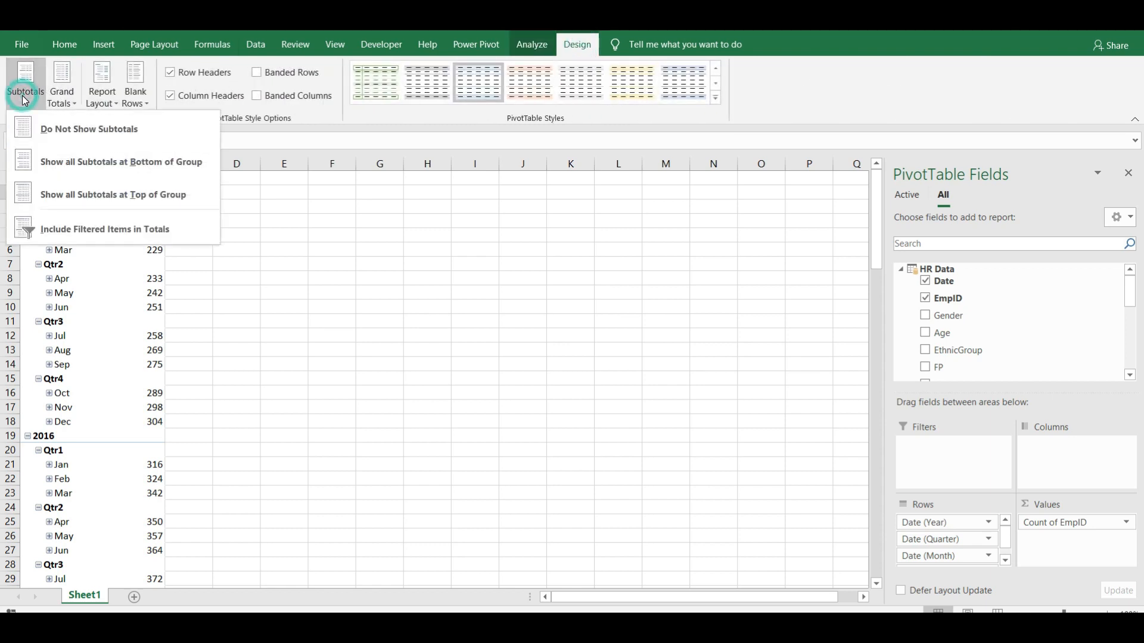
left_click(81, 161)
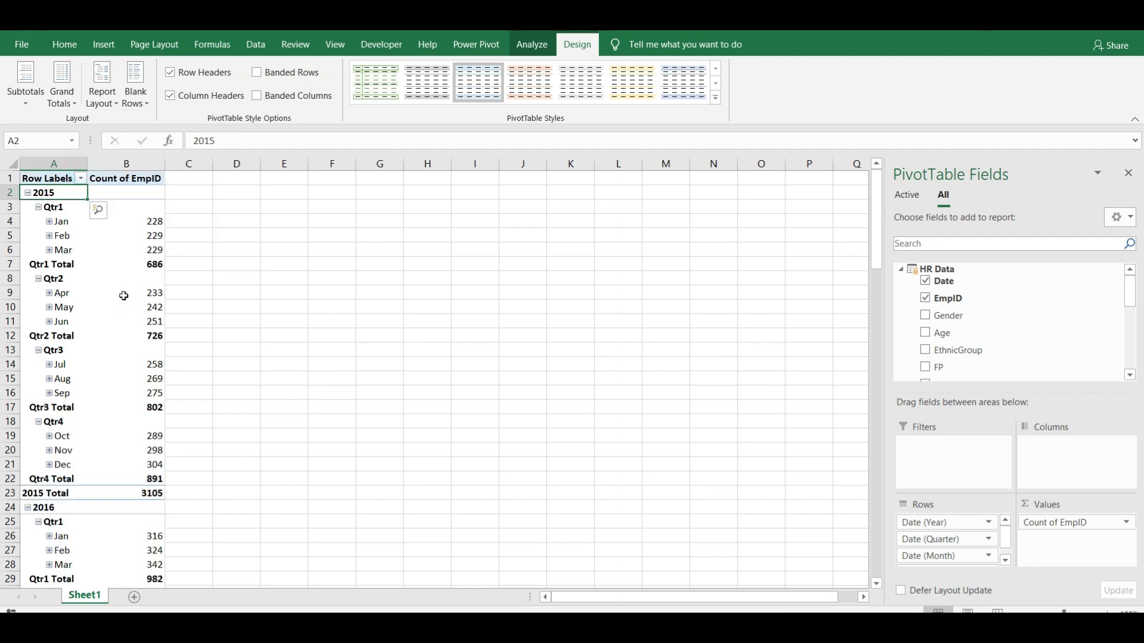
Examine the monthly employee counts, quarter and year subtotals, and the grand total in the PivotTable.
key("Down")
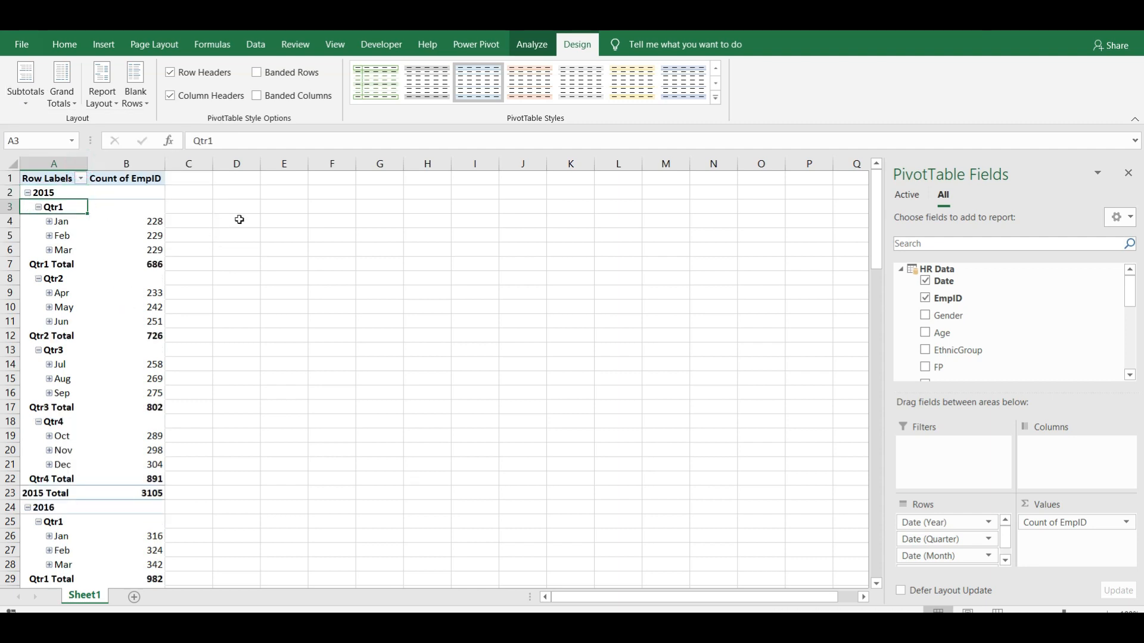
key("Down")
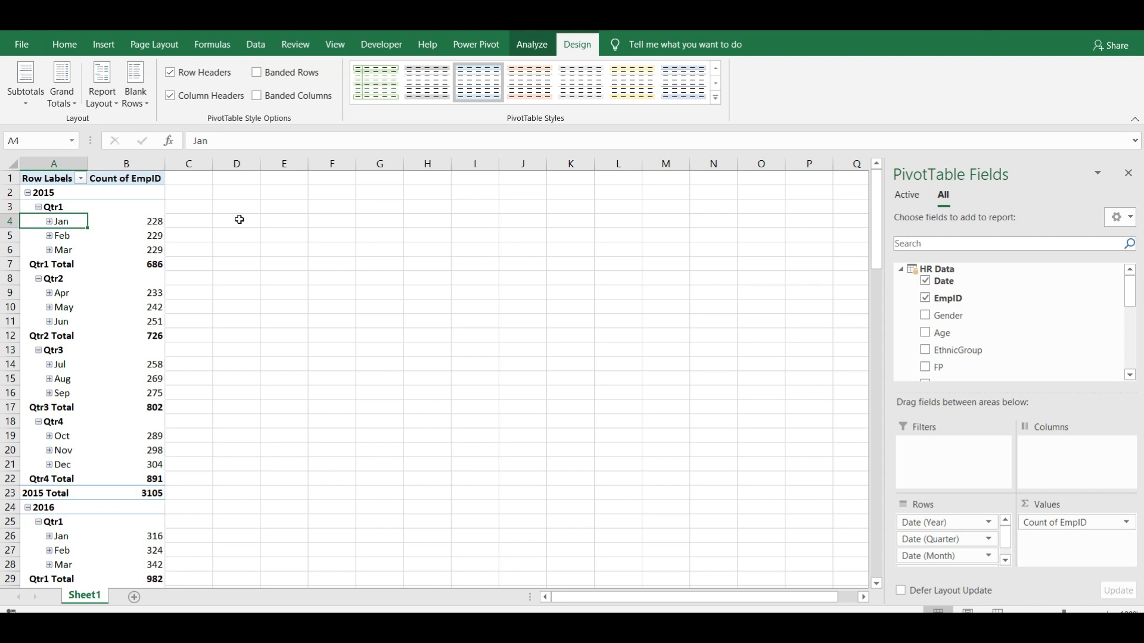
key("Right")
key("Down")
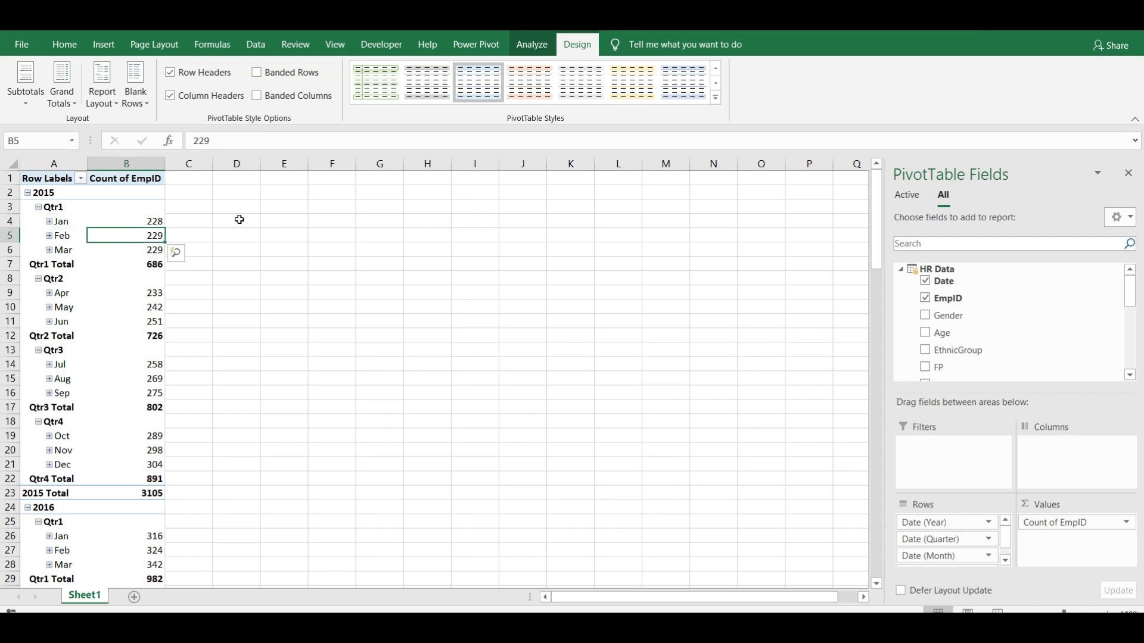
key("Down")
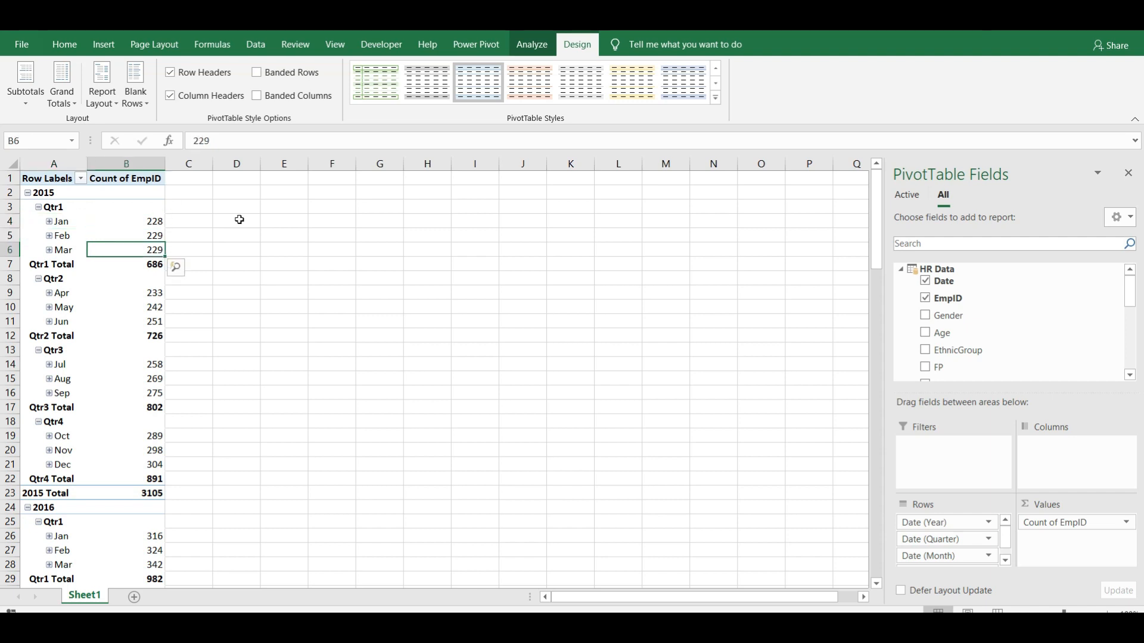
key("Down")
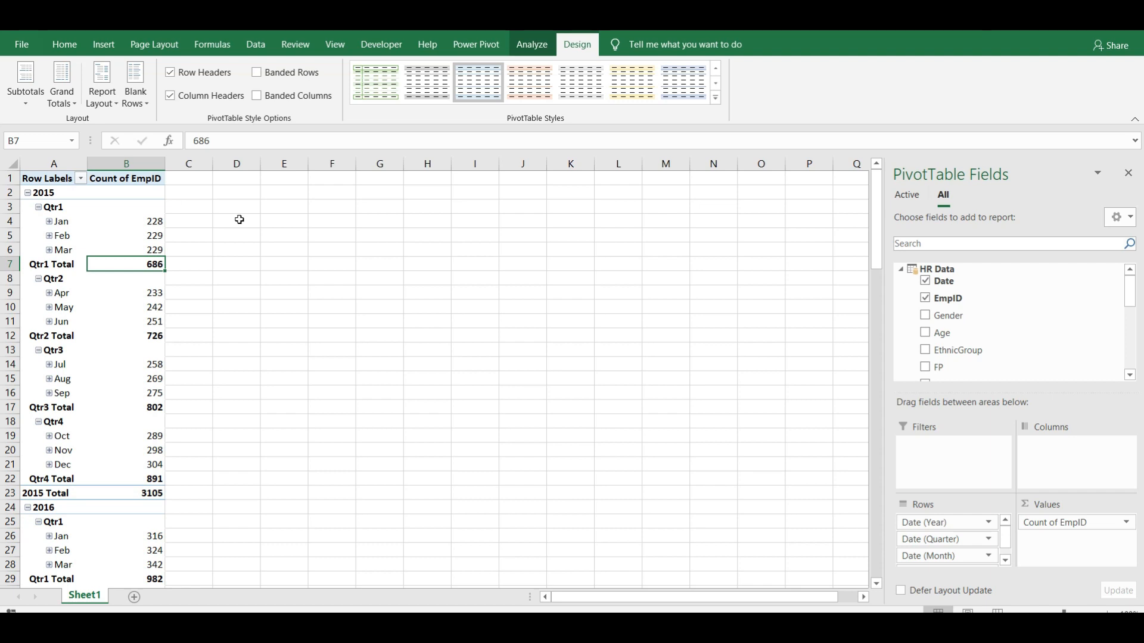
left_click(154, 249)
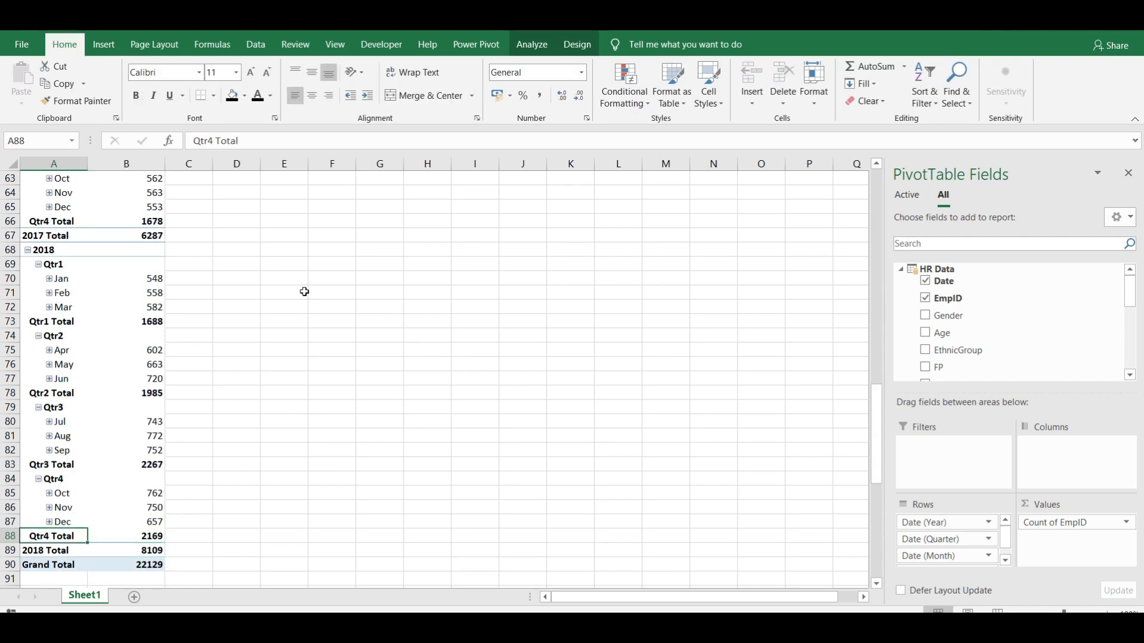
key("ctrl+Home")
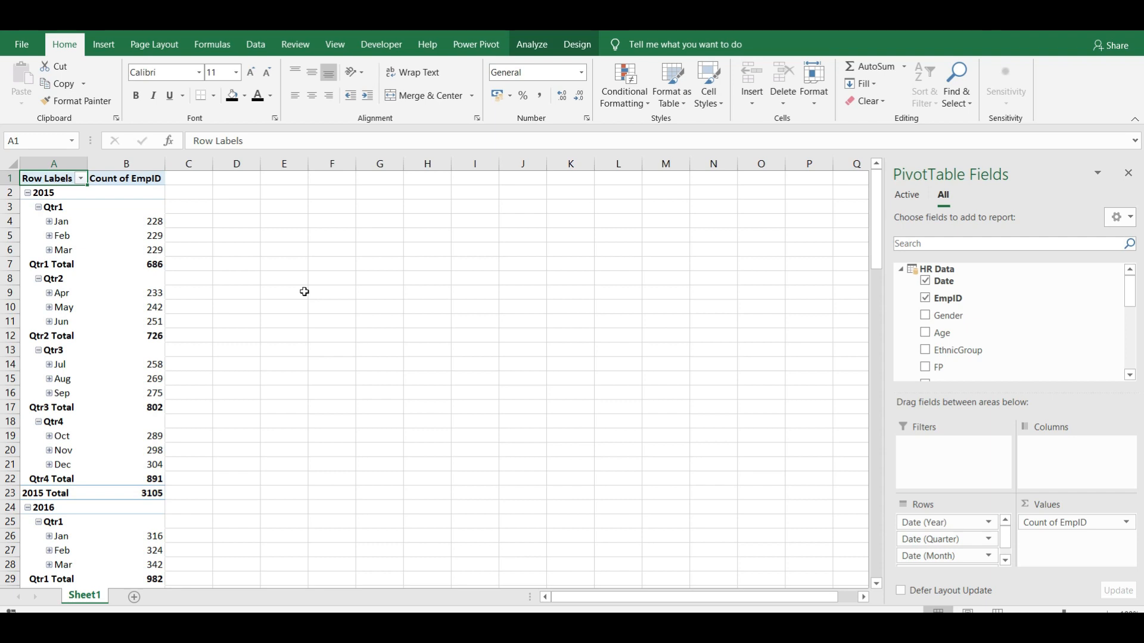
Start a new Power Pivot measure in the HR Data table and name it Employeecount.
left_click(477, 47)
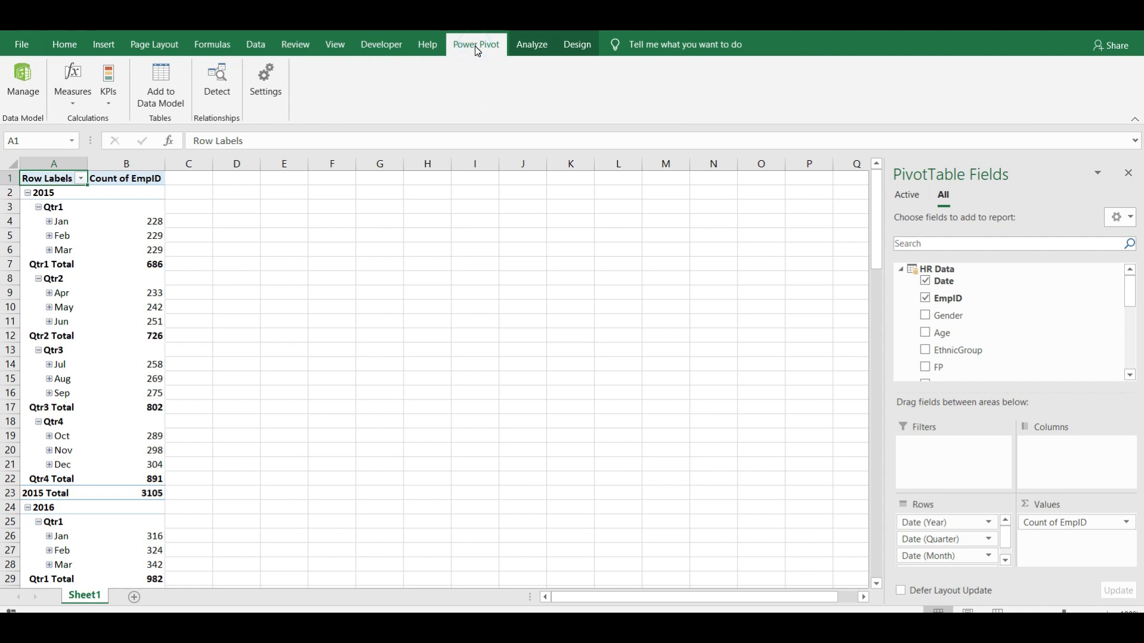
left_click(79, 95)
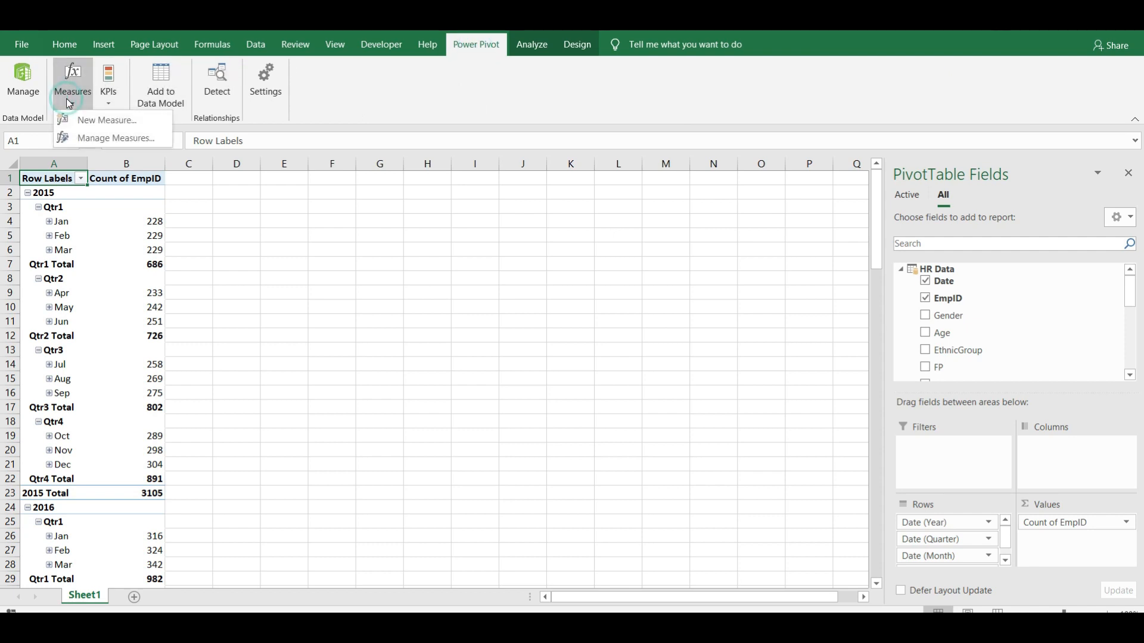
left_click(100, 121)
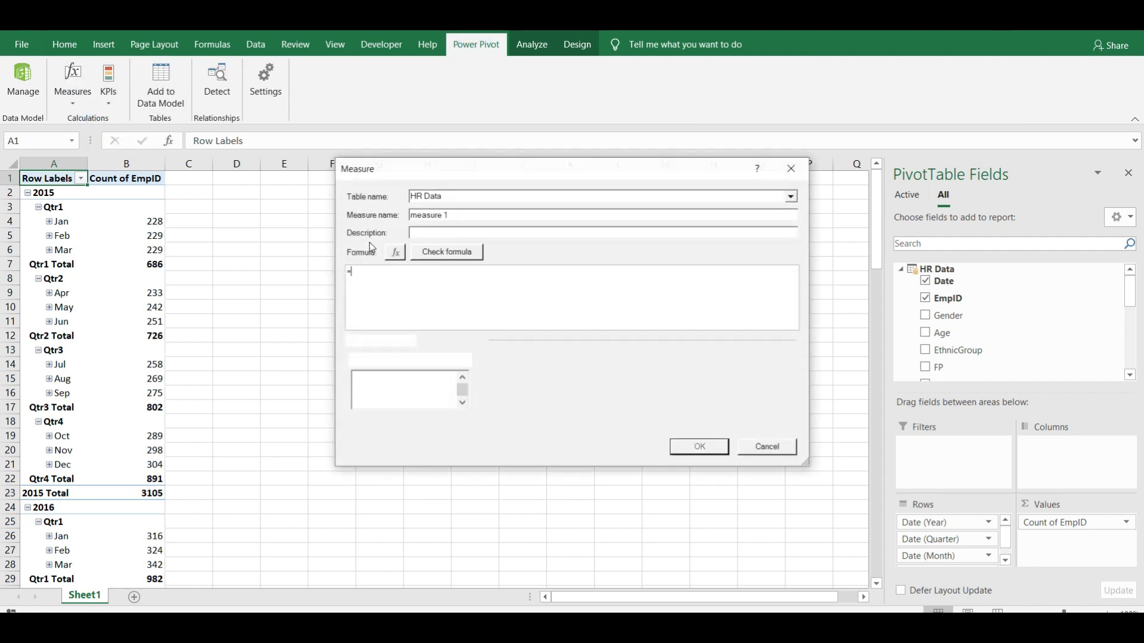
left_click_drag(456, 214, 410, 214)
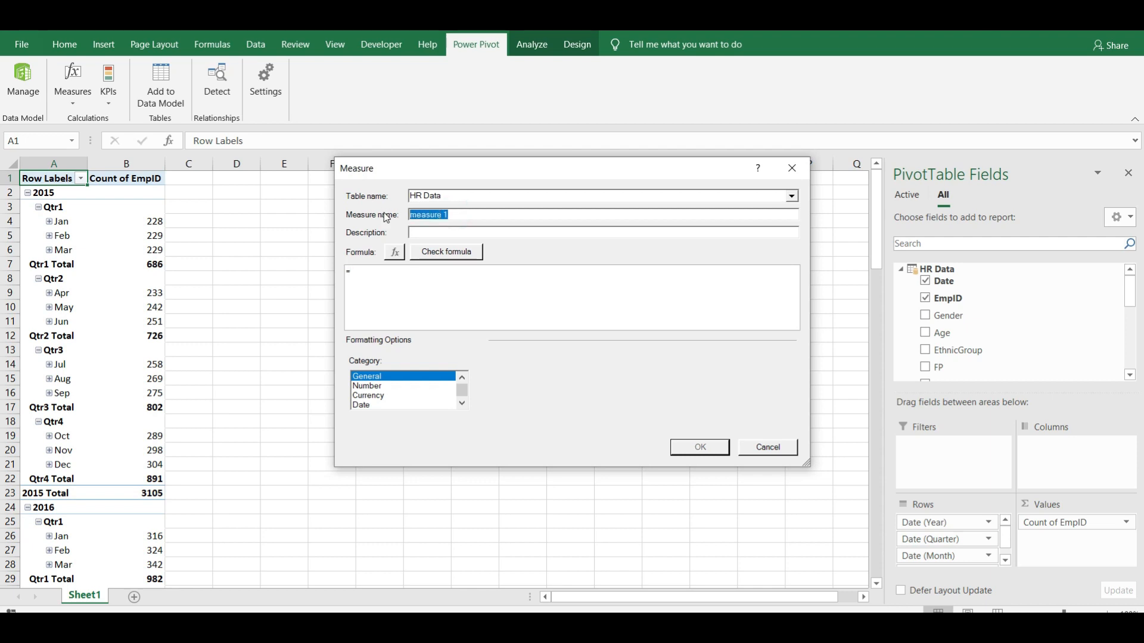
type("Employeecount")
Begin the Employeecount formula with =CALCULATE(COUNT([EmpID]), to count employee IDs.
left_click(407, 272)
type("cal")
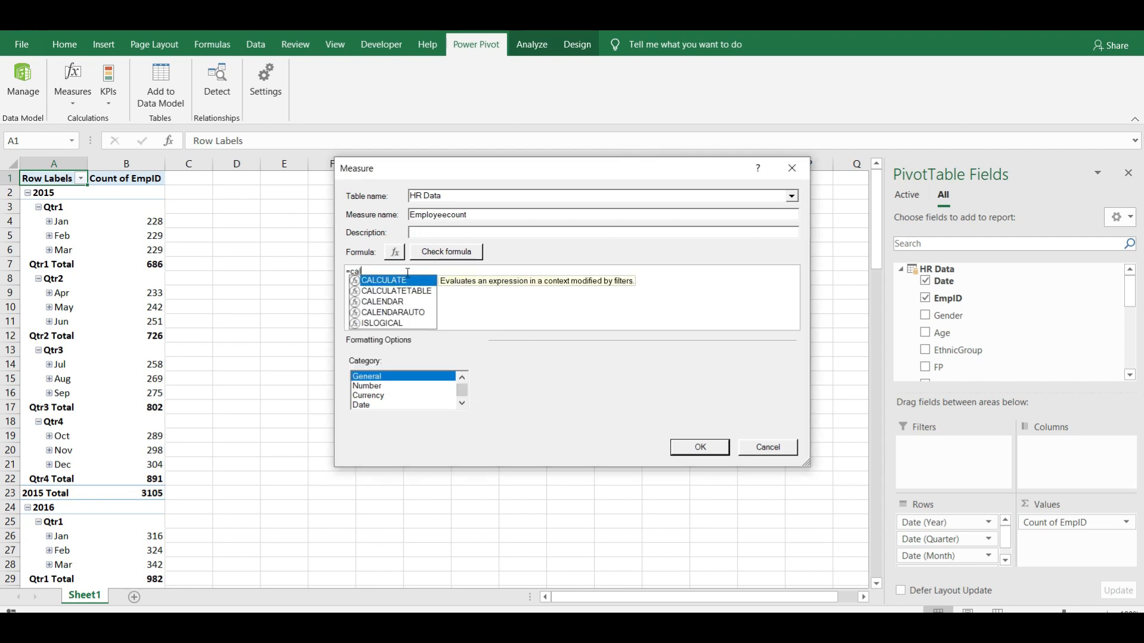
key("Tab")
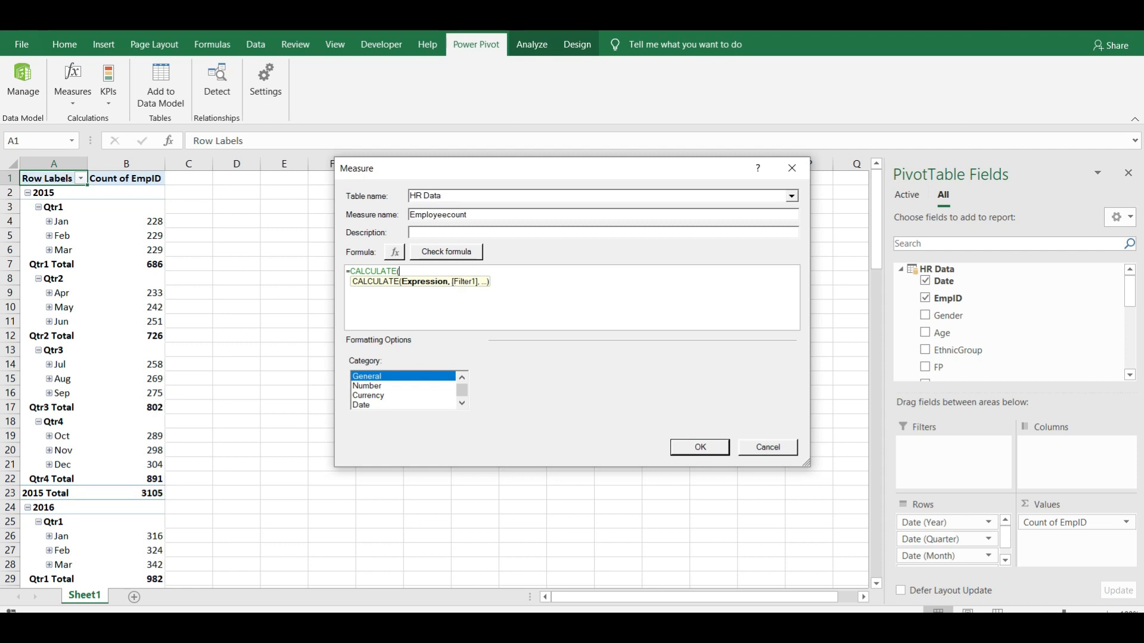
type("count")
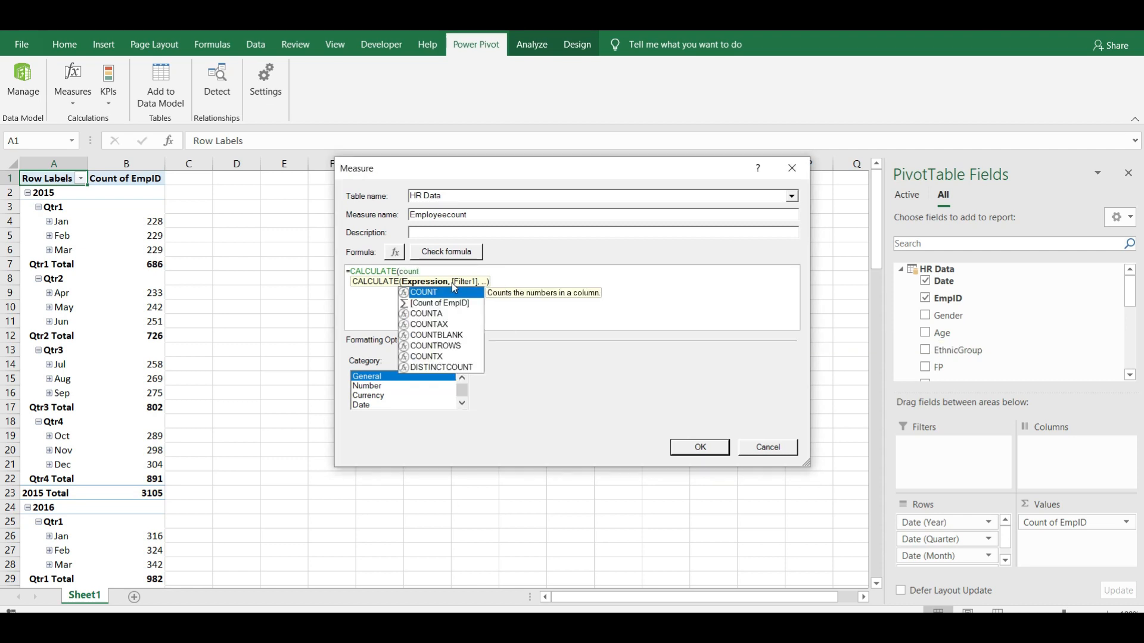
key("Tab")
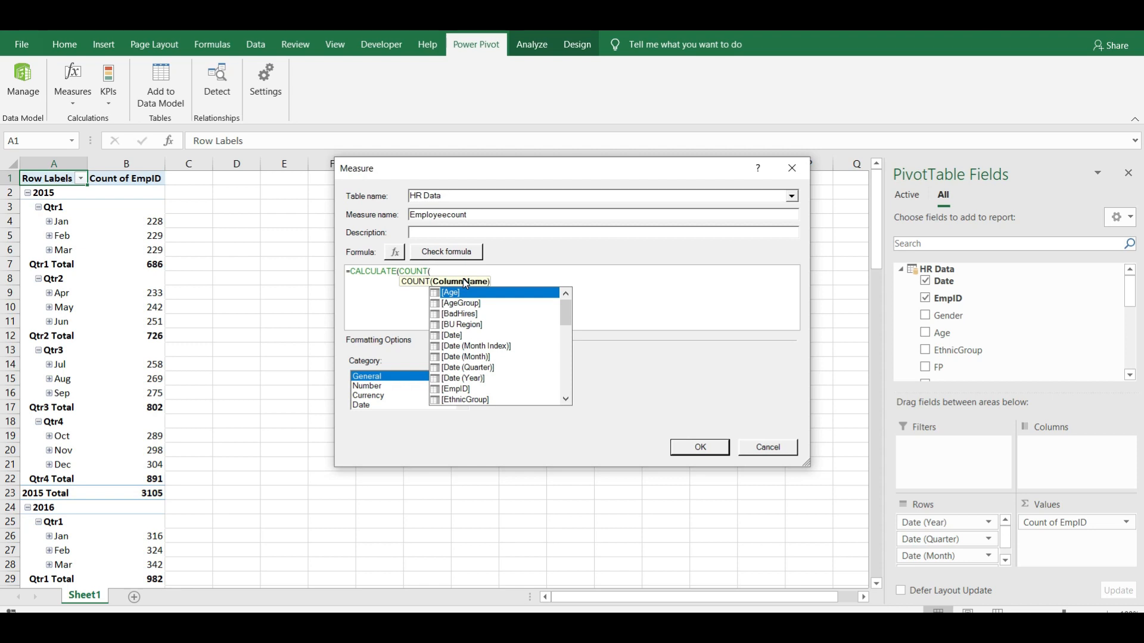
type("emp")
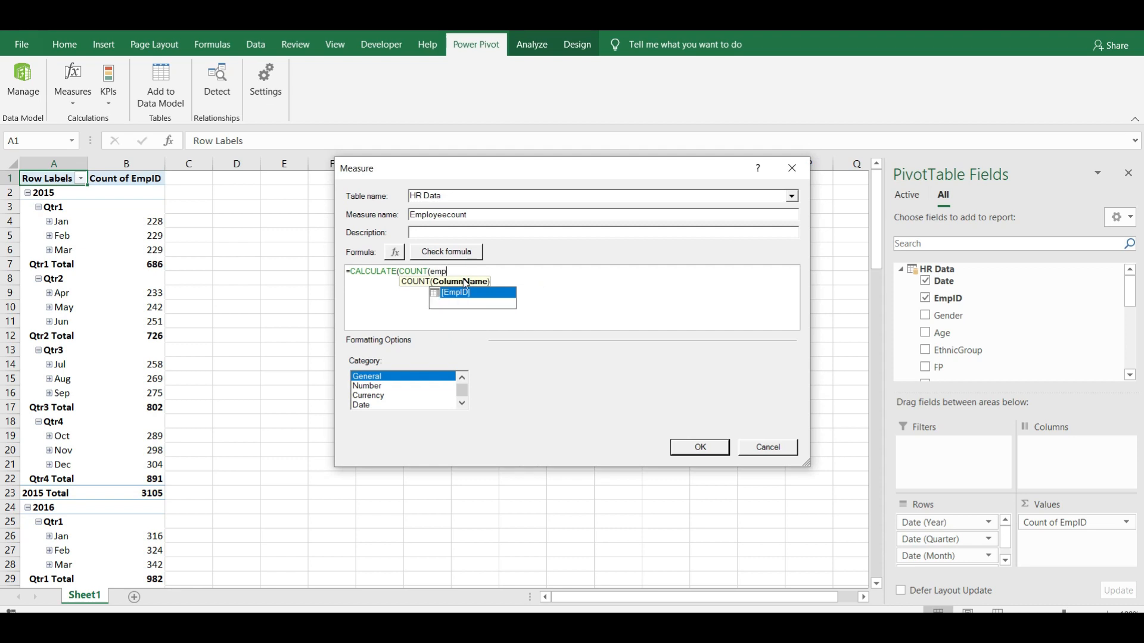
double_click(466, 293)
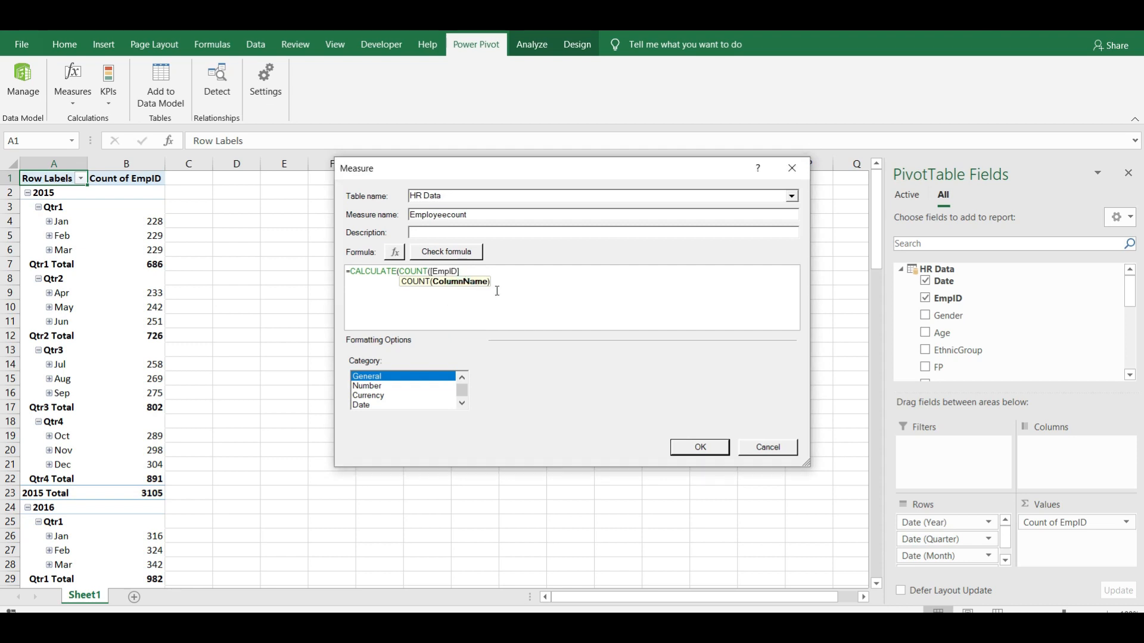
type(")")
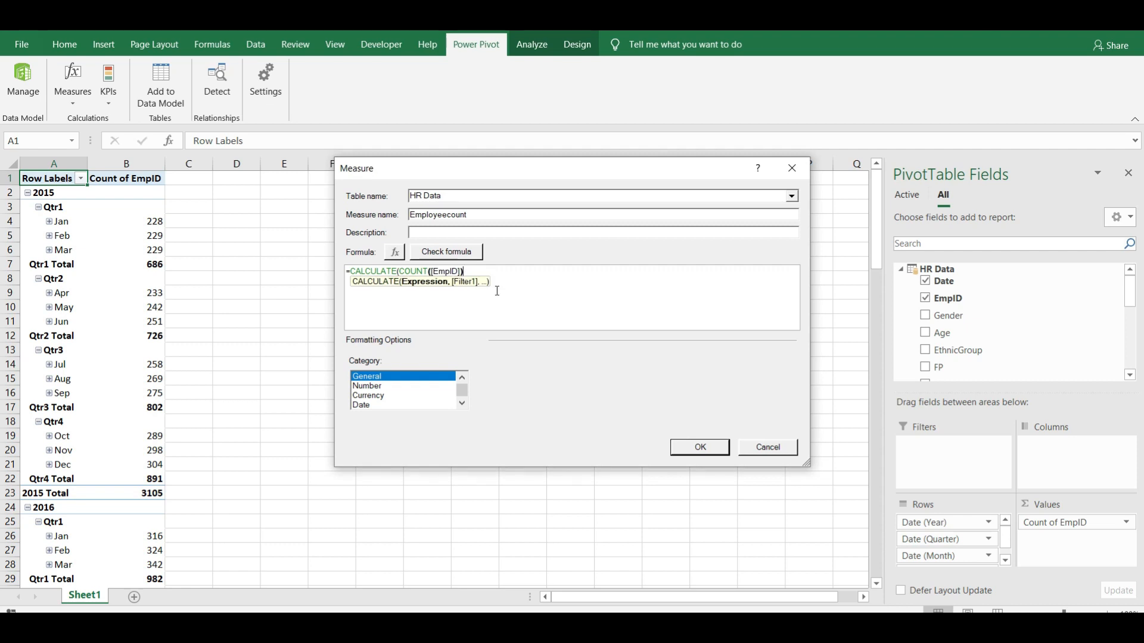
type(",")
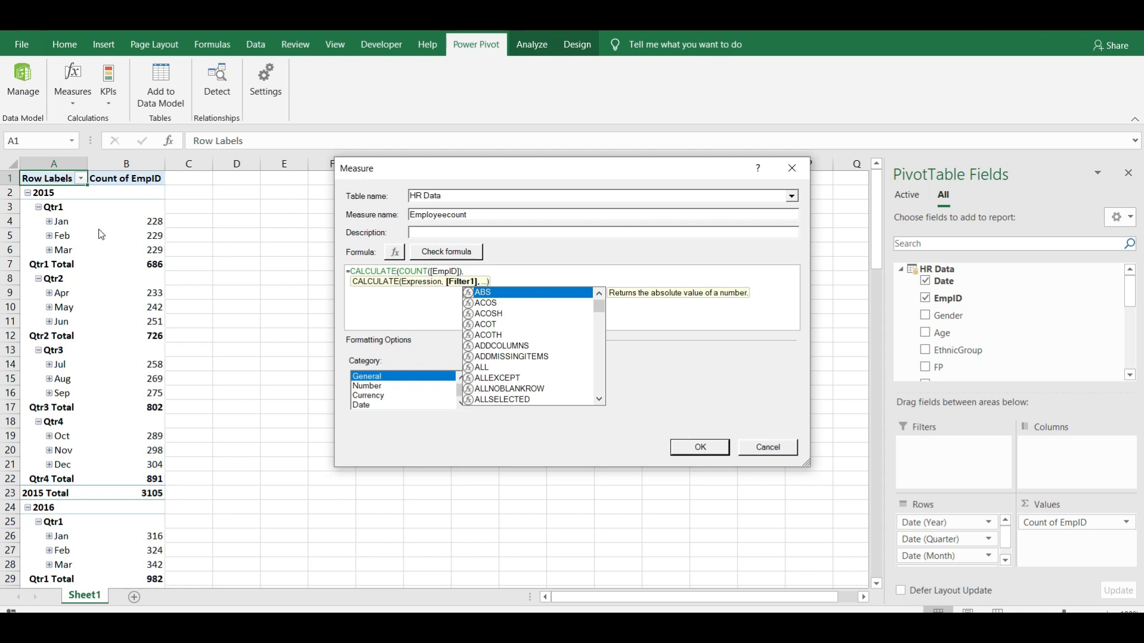
Add FILTER(ALL('HR Data'[Date]), as the filter argument of the CALCULATE formula.
left_click(526, 272)
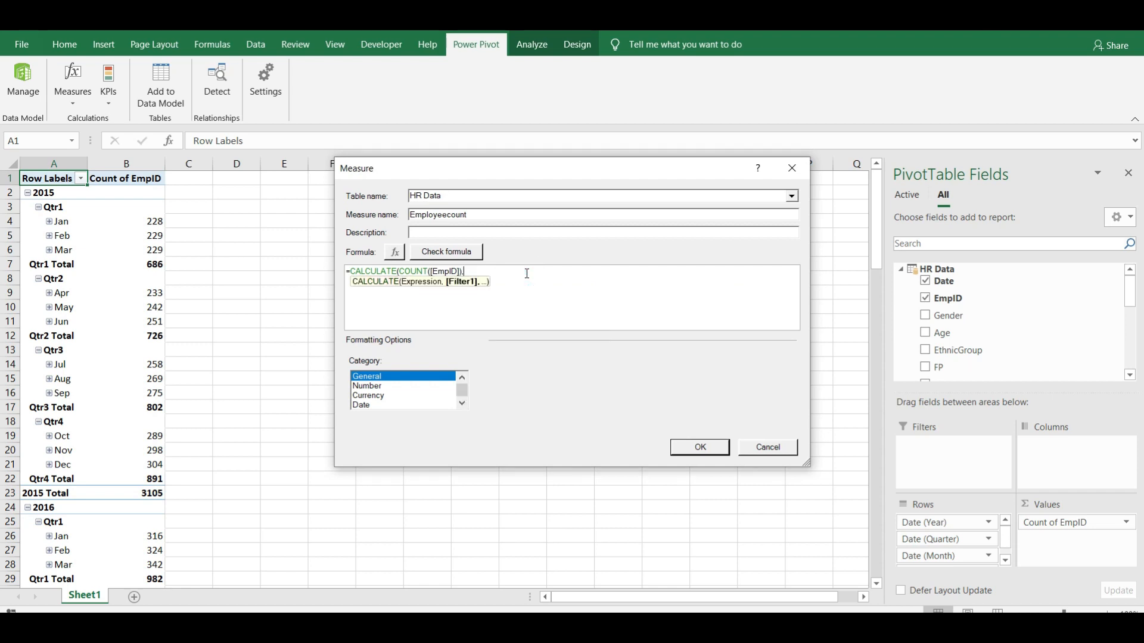
type("filt")
key("Tab")
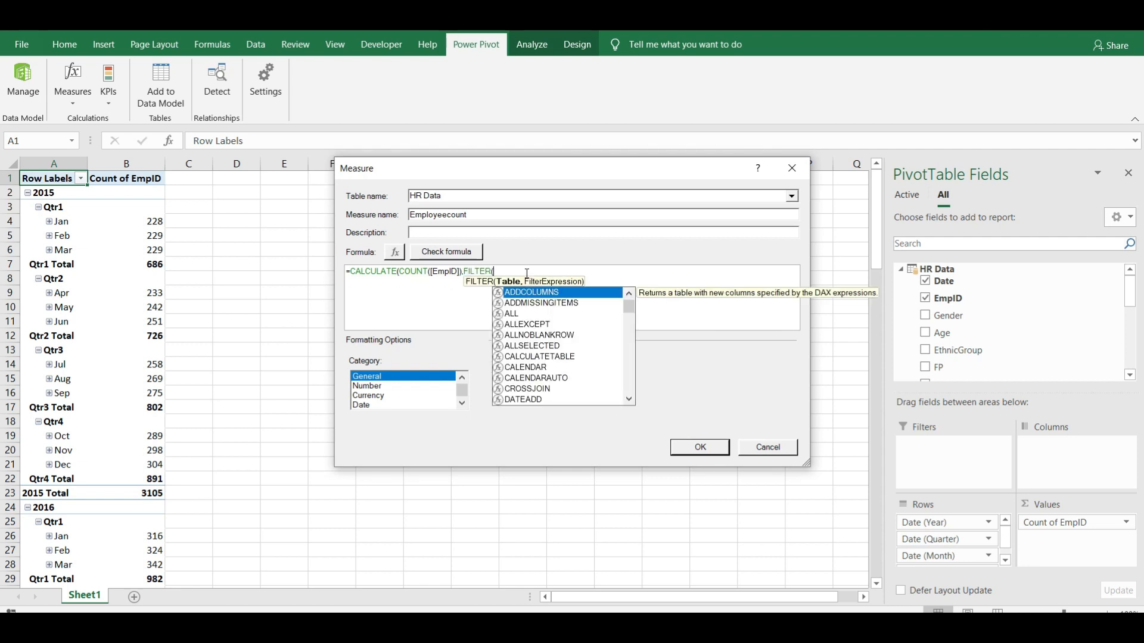
type("all")
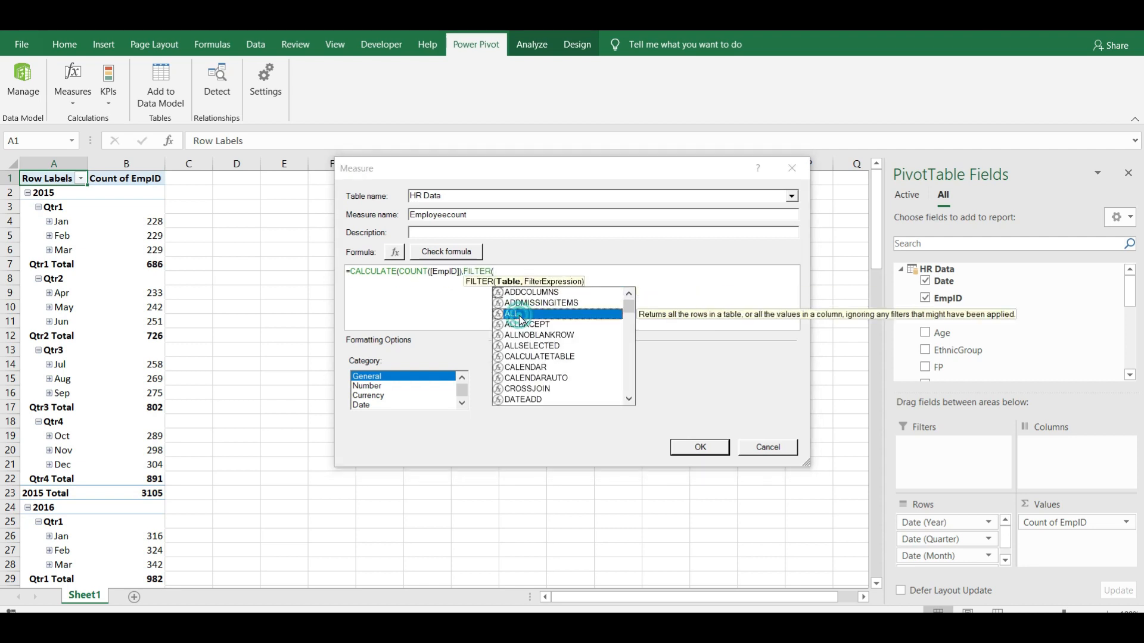
key("Tab")
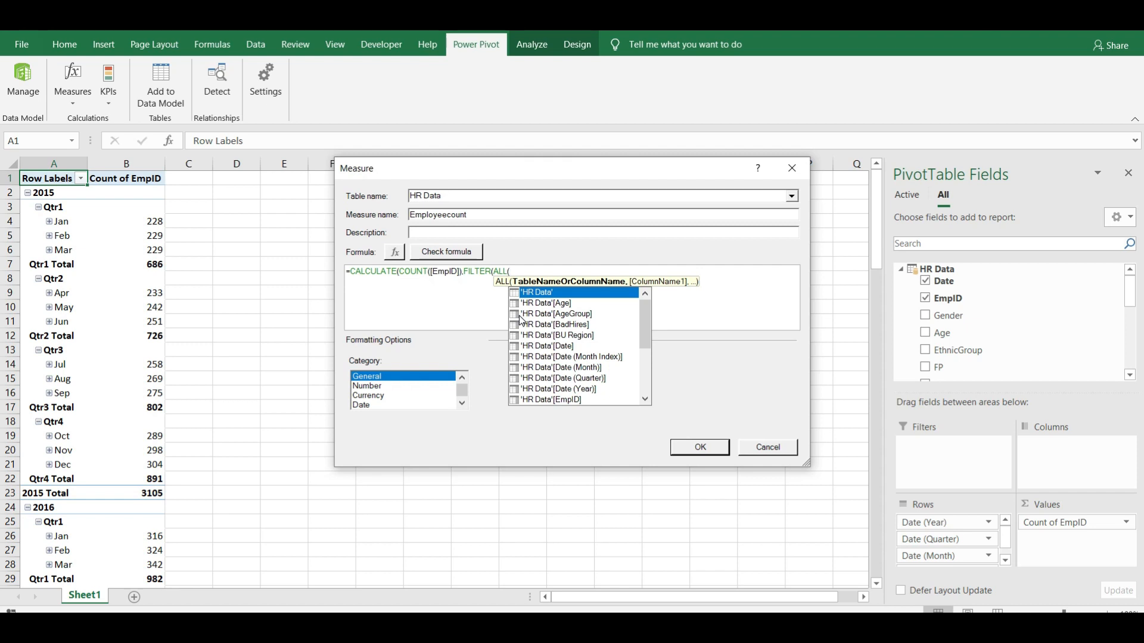
left_click(564, 348)
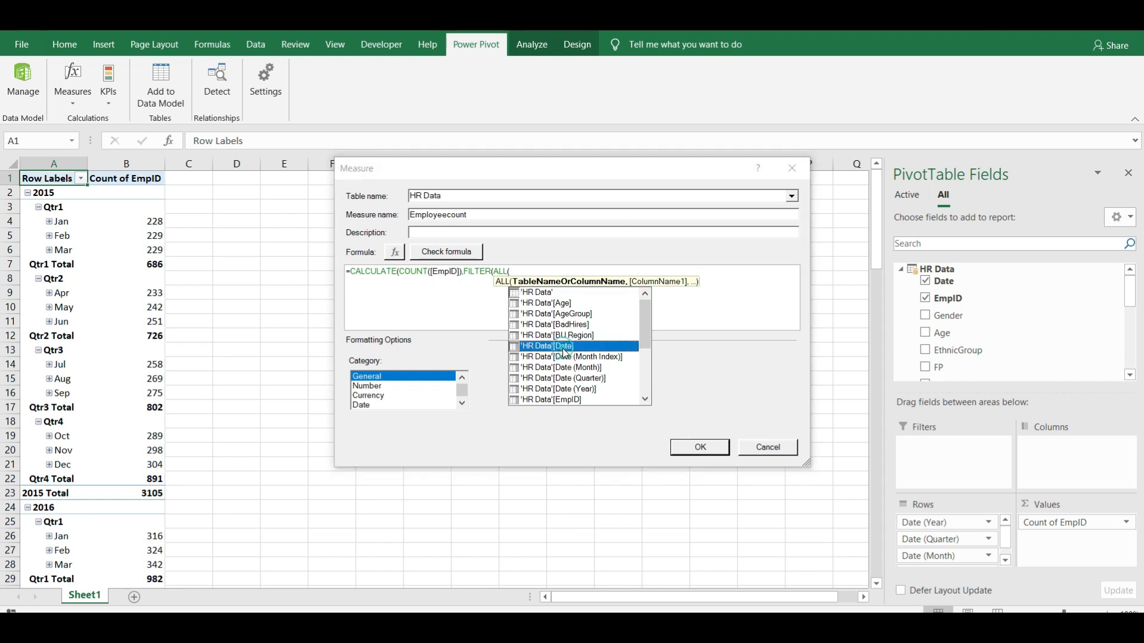
double_click(564, 350)
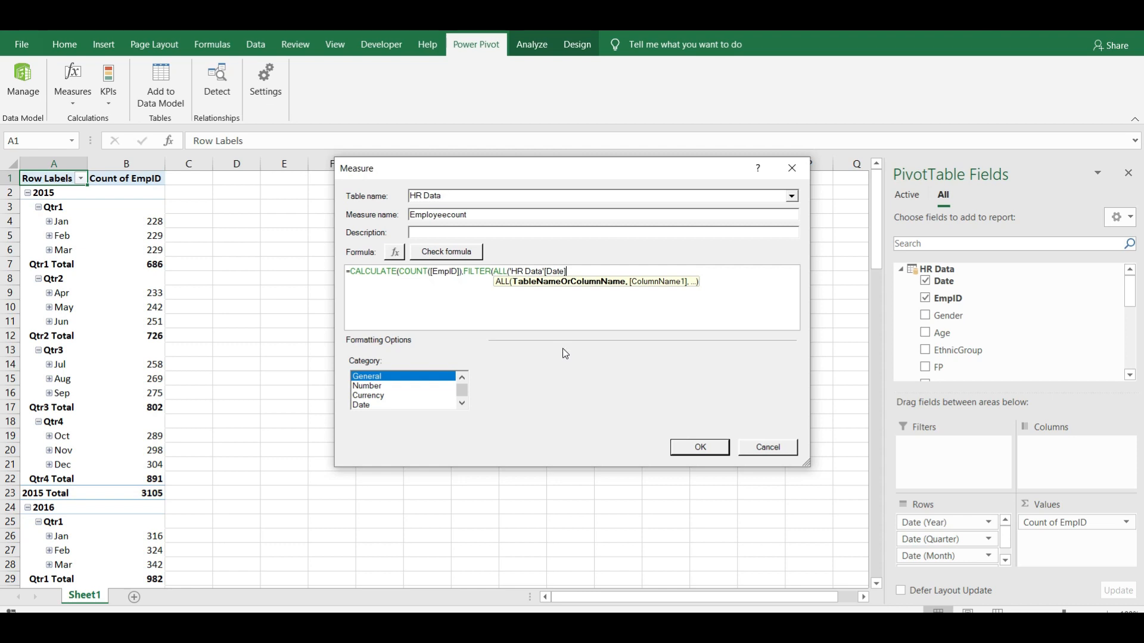
type("),")
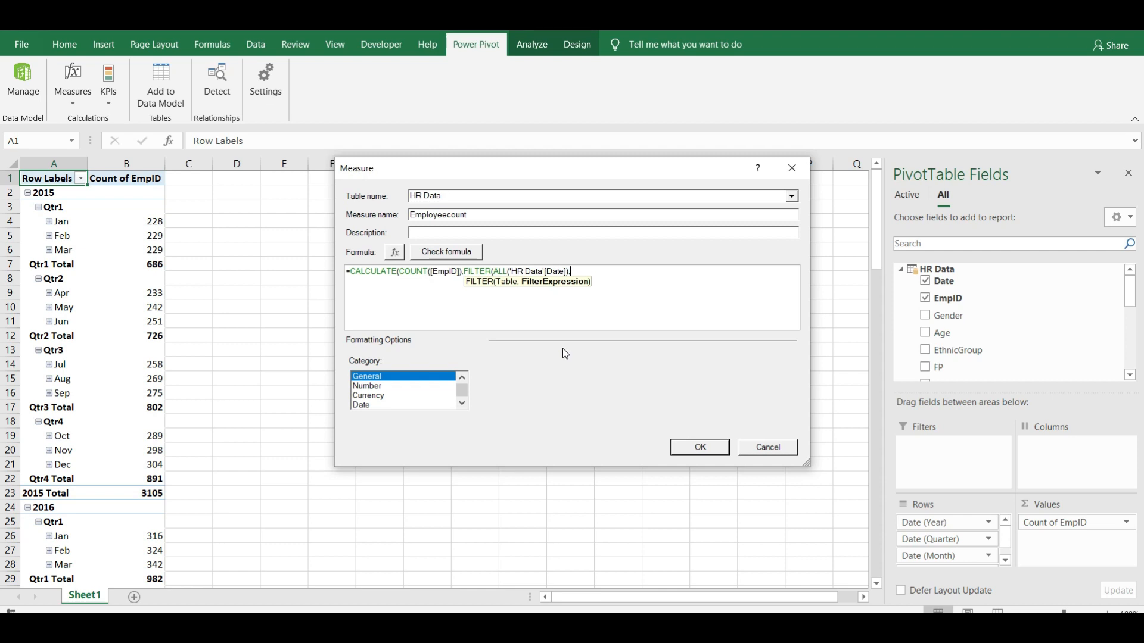
Complete the filter expression with [Date]=MAX([Date]))), check the formula, and save the Employeecount measure.
type("date")
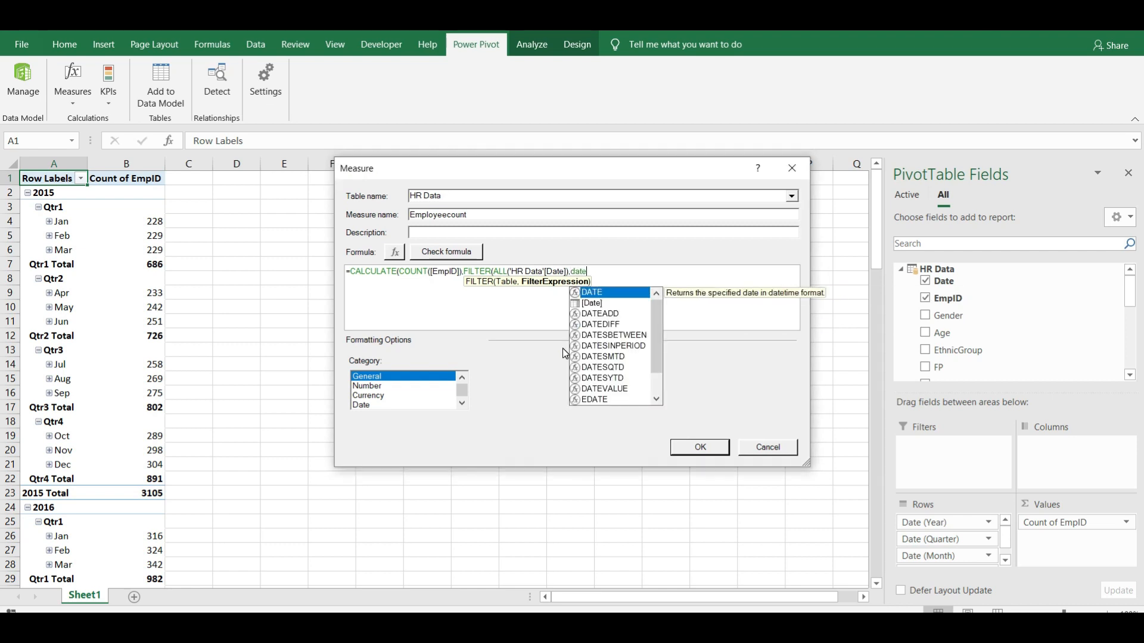
double_click(598, 304)
type("=")
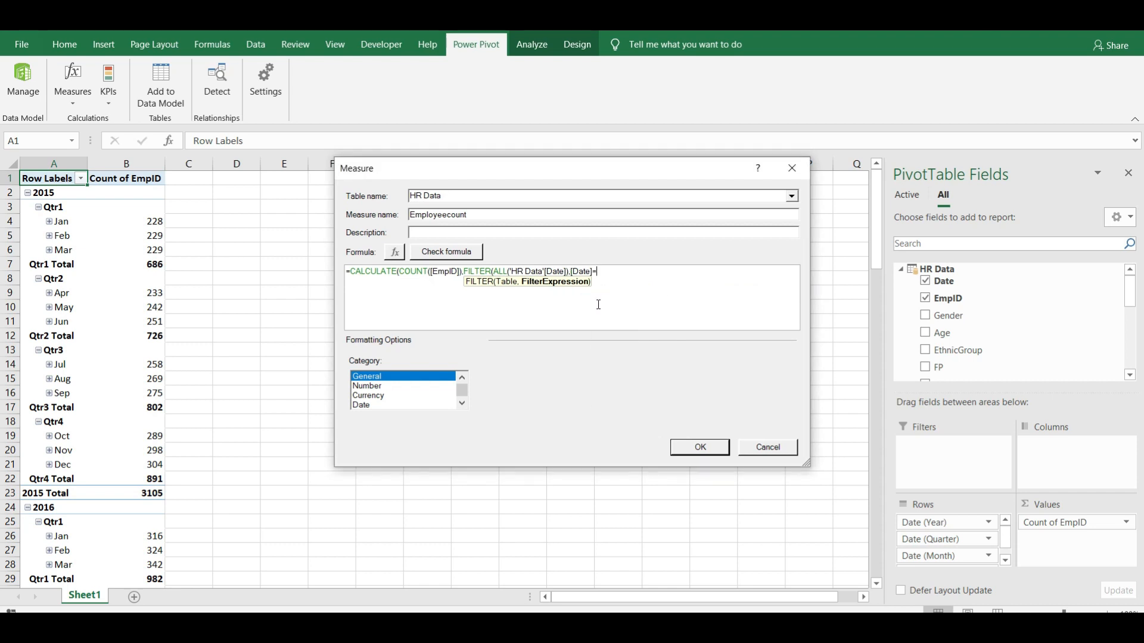
type("MAX(")
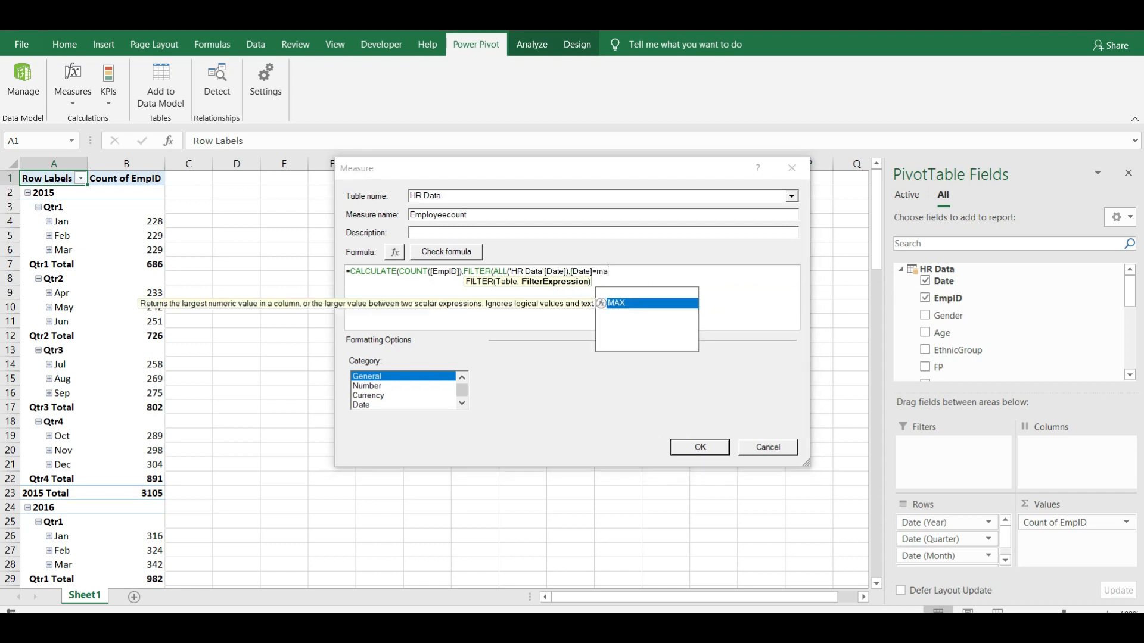
type("date")
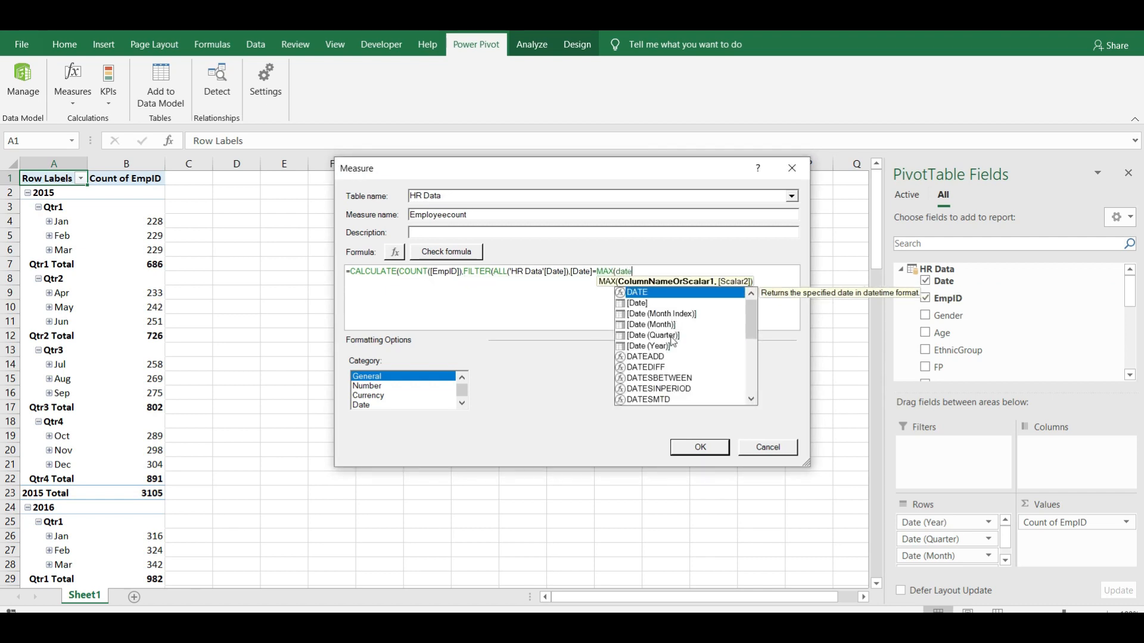
double_click(650, 304)
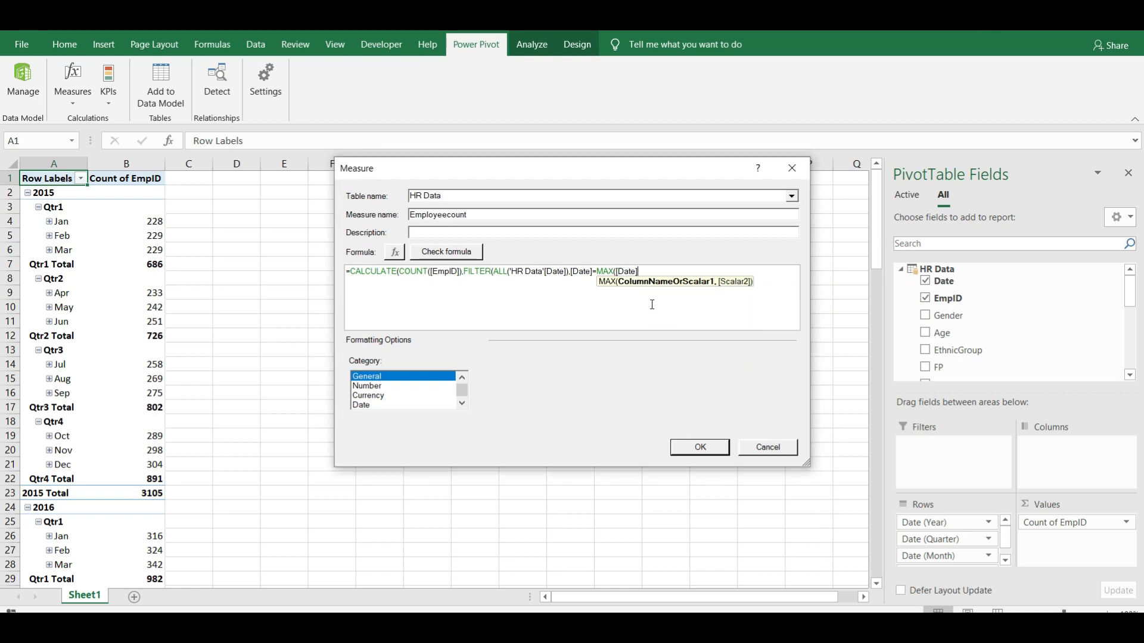
type(")))")
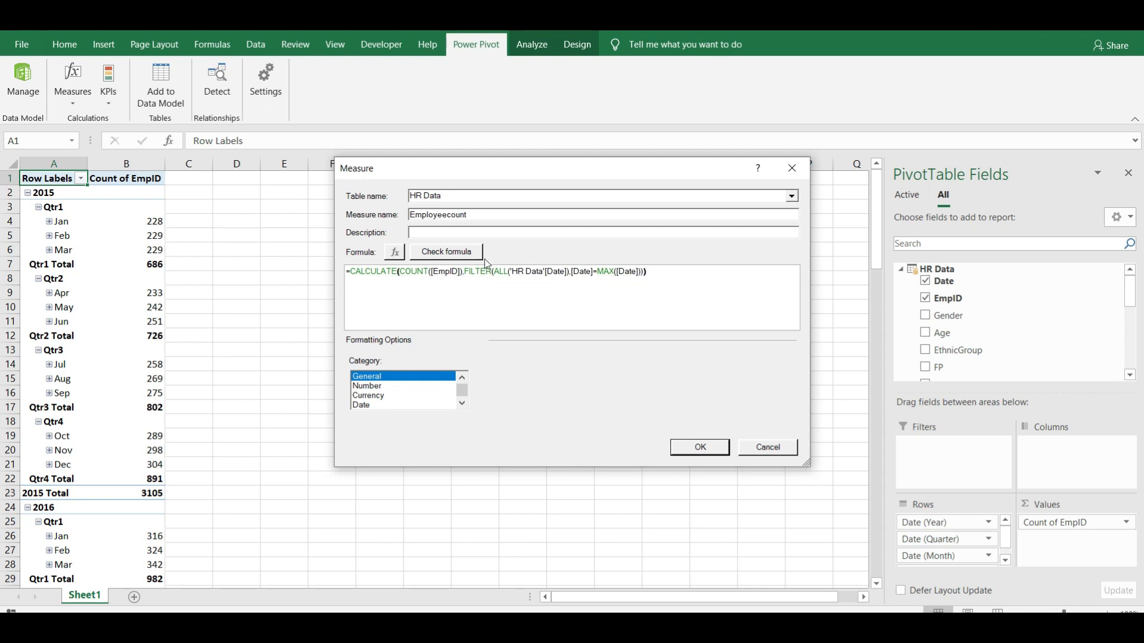
left_click(451, 252)
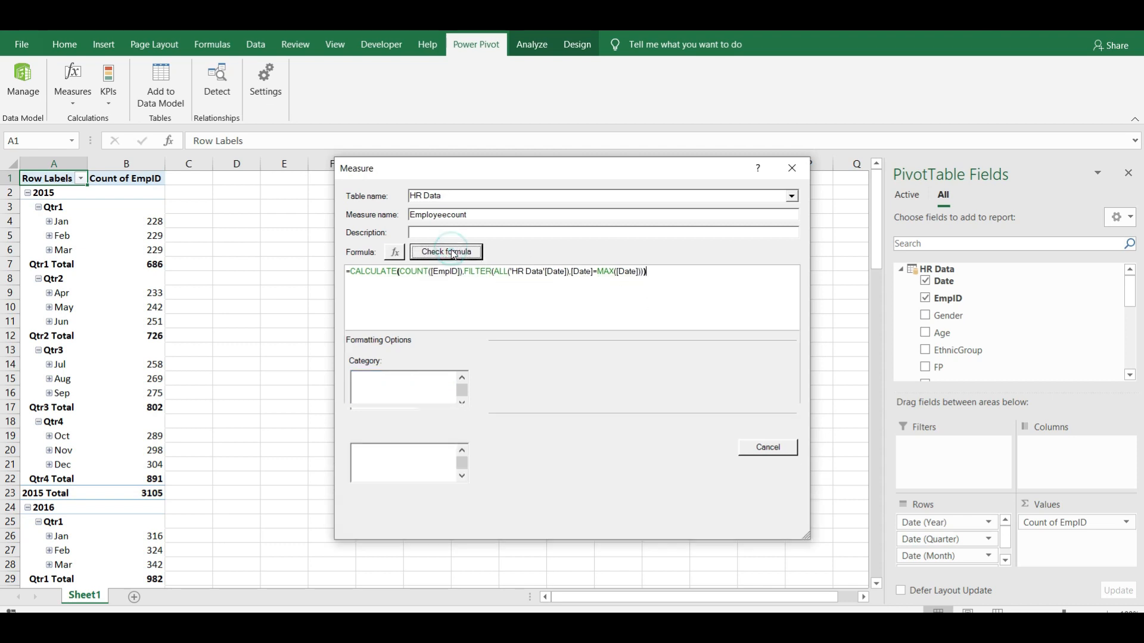
left_click(692, 519)
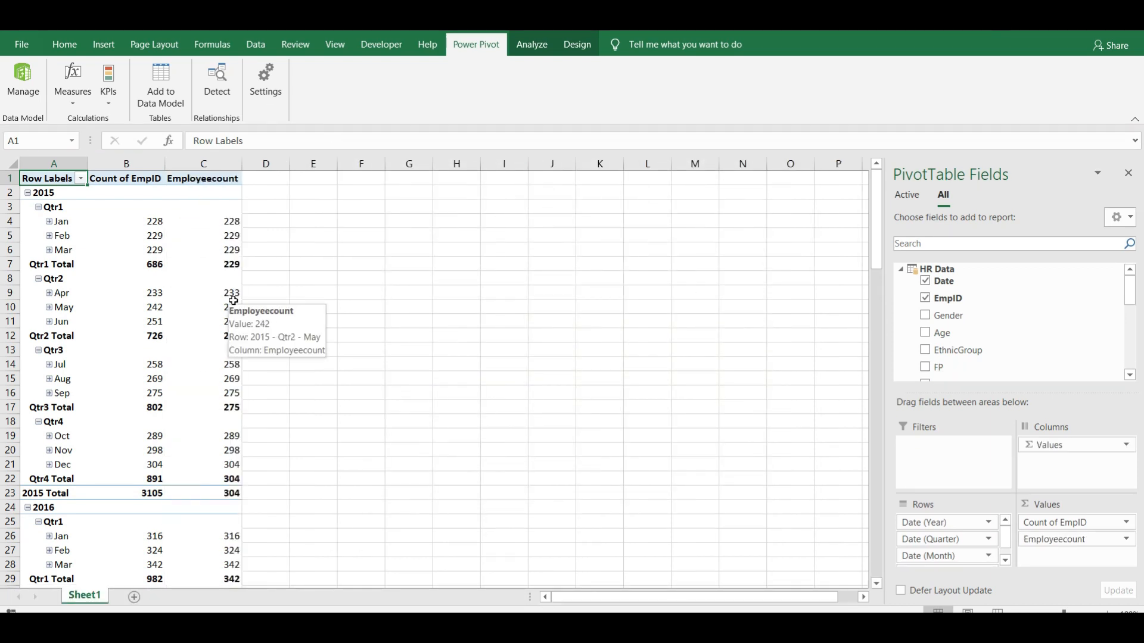
Examine the Employeecount column's quarter and year totals for 2015 and 2016 against the Count of EmpID values.
mouse_move(235, 257)
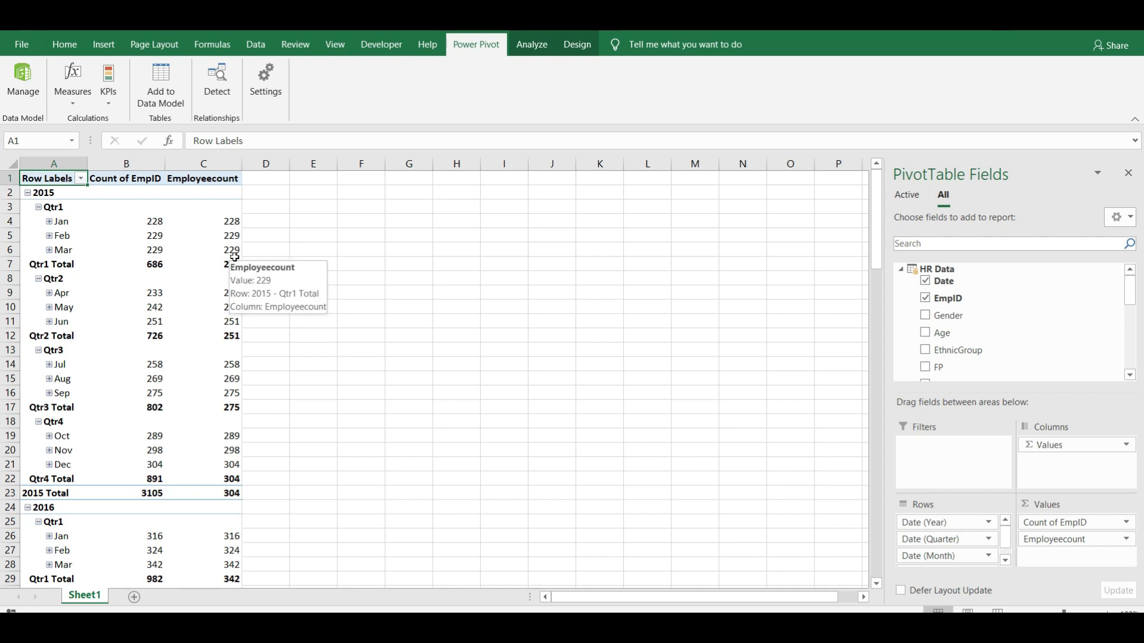
left_click(202, 265)
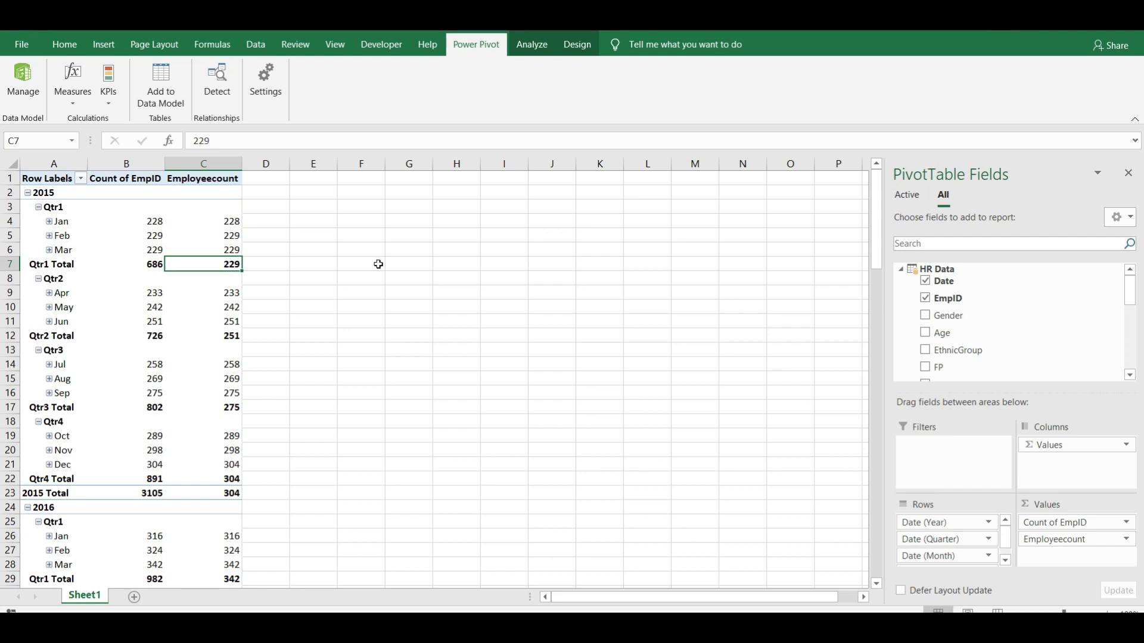
key("Down")
key("Down")
key("Down")
key("Down")
key("Down")
key("Down")
key("Down")
key("Down")
key("Down")
key("Down")
key("Down")
key("Down")
key("Down")
key("Down")
key("Down")
key("Down")
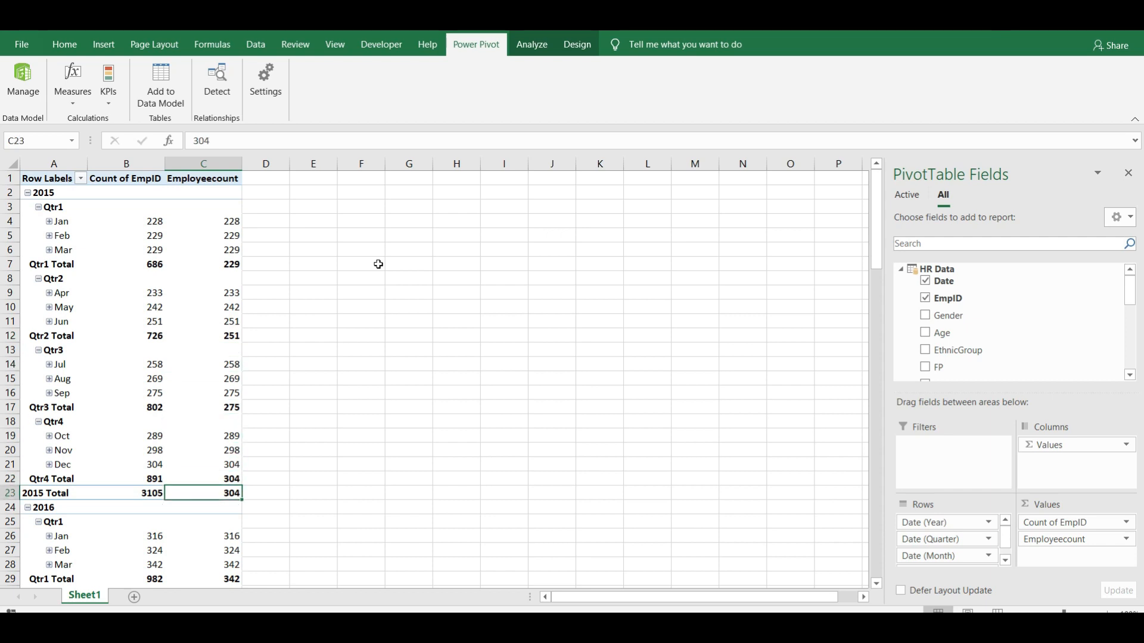
key("Up")
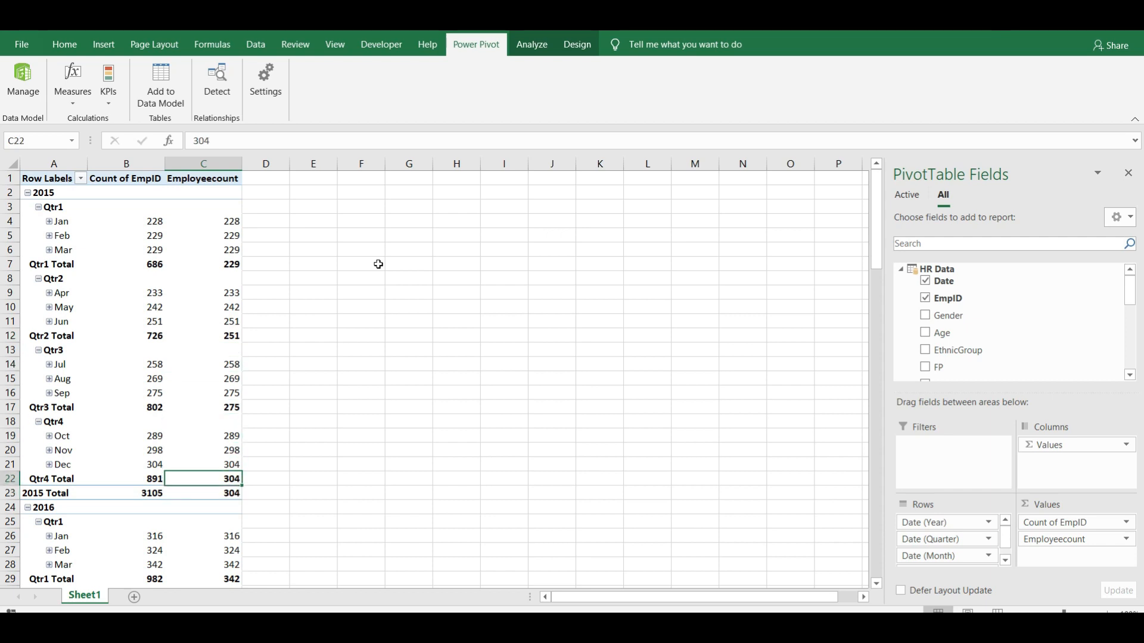
key("Down")
key("Down")
key("Down")
key("Down")
key("Down")
key("Down")
key("Down")
key("Down")
key("Down")
key("Down")
key("Down")
key("Down")
key("Down")
key("Down")
key("Down")
key("Down")
key("Down")
key("Down")
key("Down")
key("Down")
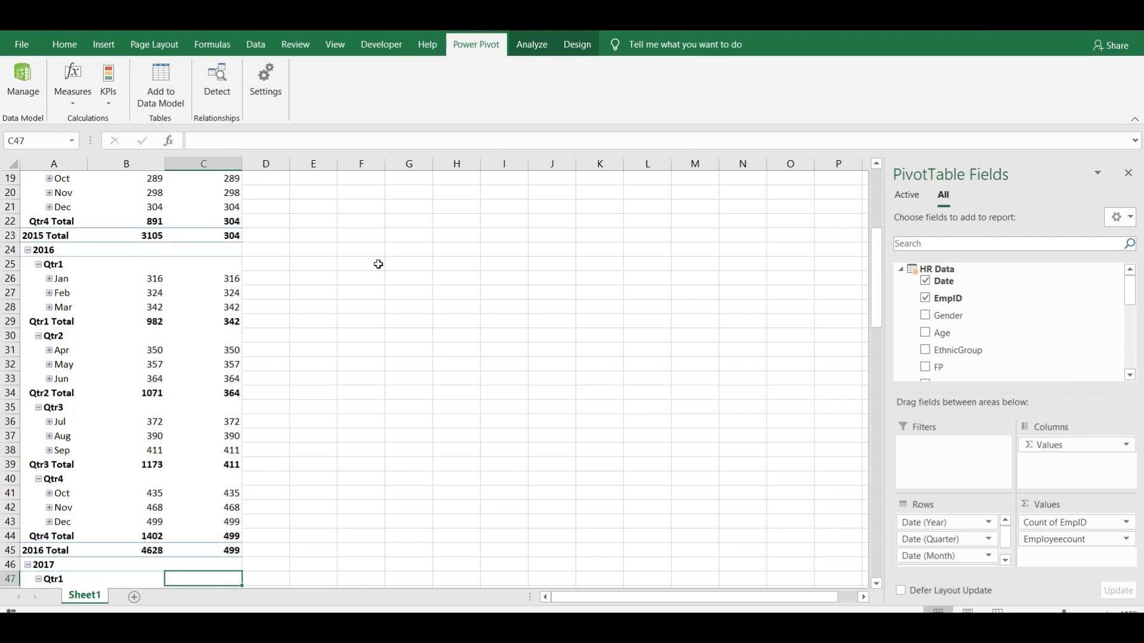
Examine the Employeecount totals for 2017 and 2018 and compare both value columns in the Grand Total row.
key("Left")
key("Left")
key("Down")
key("Down")
key("Down")
key("Down")
key("Down")
key("Down")
key("Down")
key("Down")
key("Down")
key("Down")
key("Down")
key("Down")
key("Down")
key("Down")
key("Down")
key("Down")
key("Down")
key("Down")
key("Down")
key("Down")
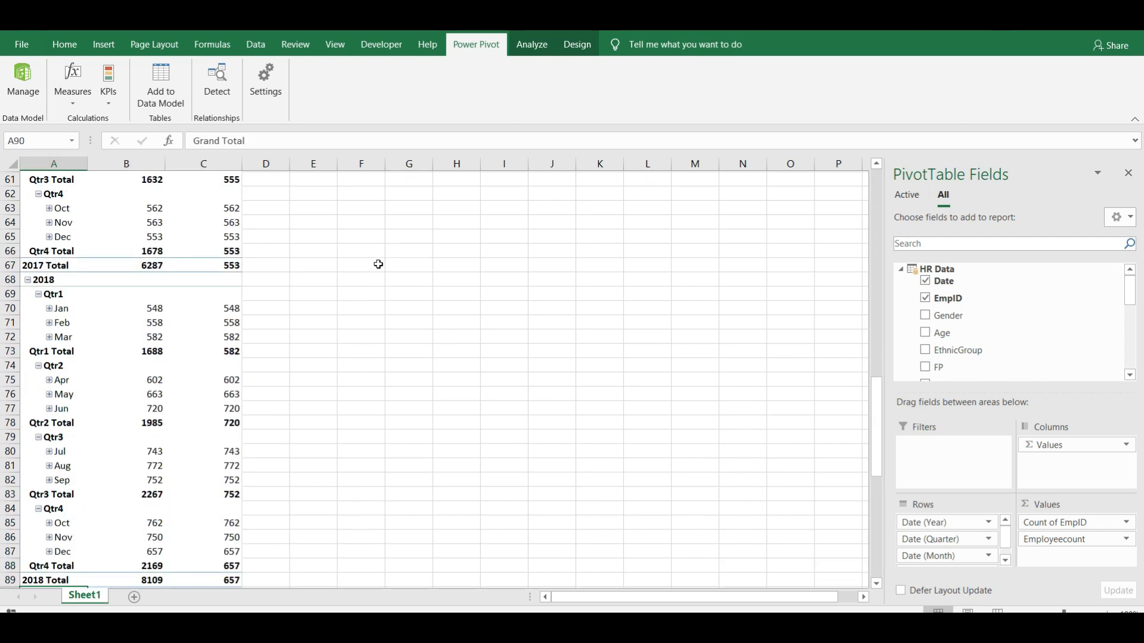
key("Right")
key("Right")
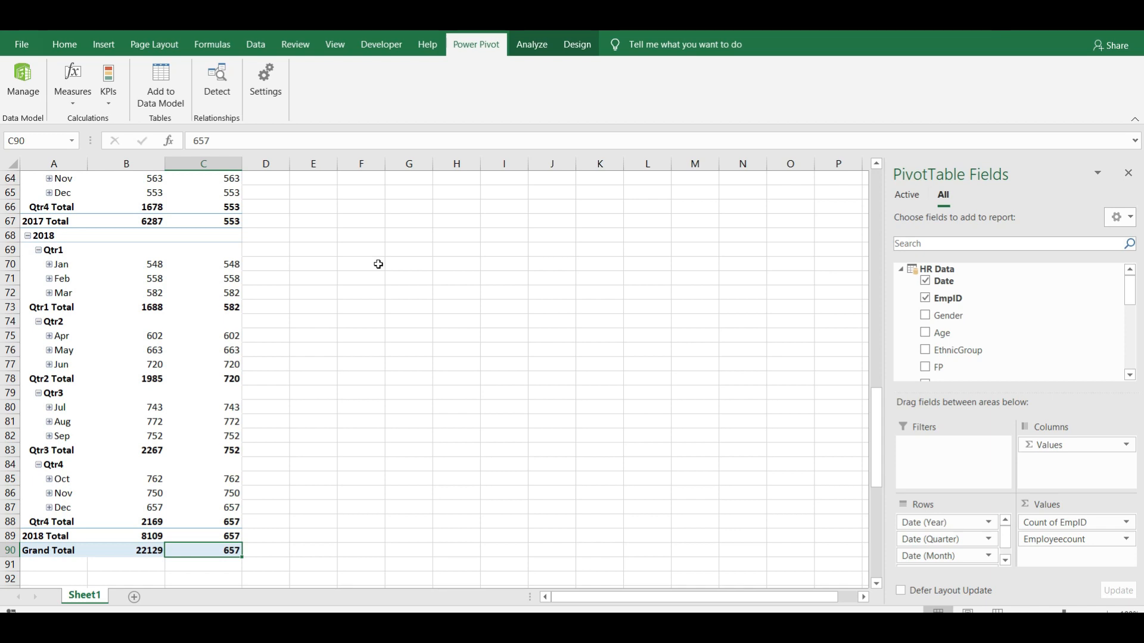
key("Left")
key("Left")
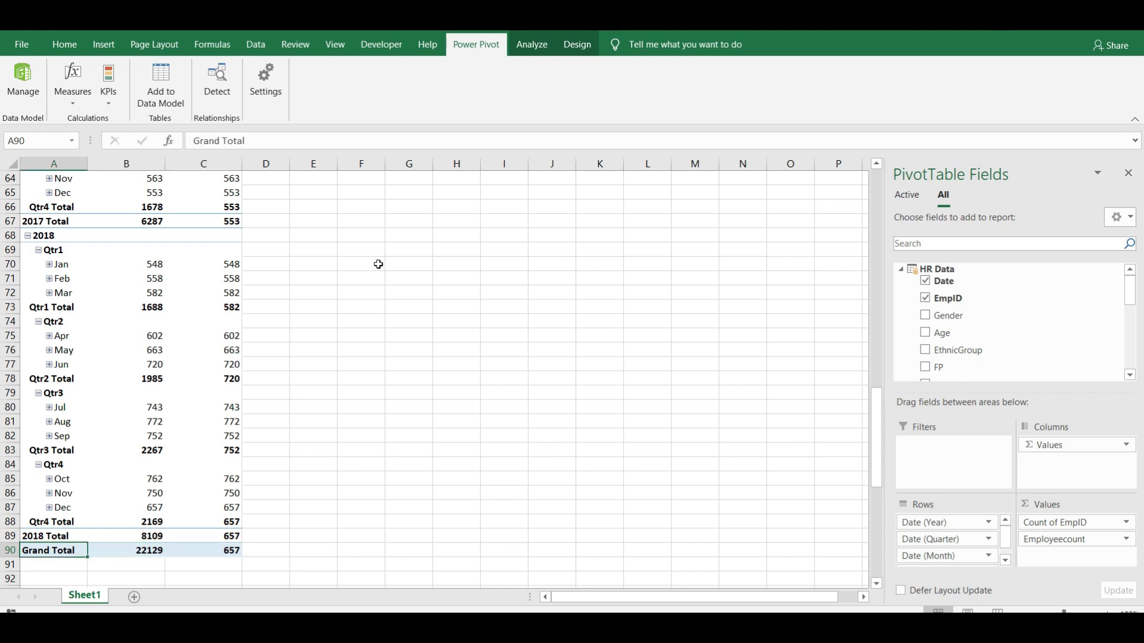
Return to the start of the PivotTable and remove Count of EmpID from its values.
key("ctrl+Home")
key("Down")
key("Down")
key("Down")
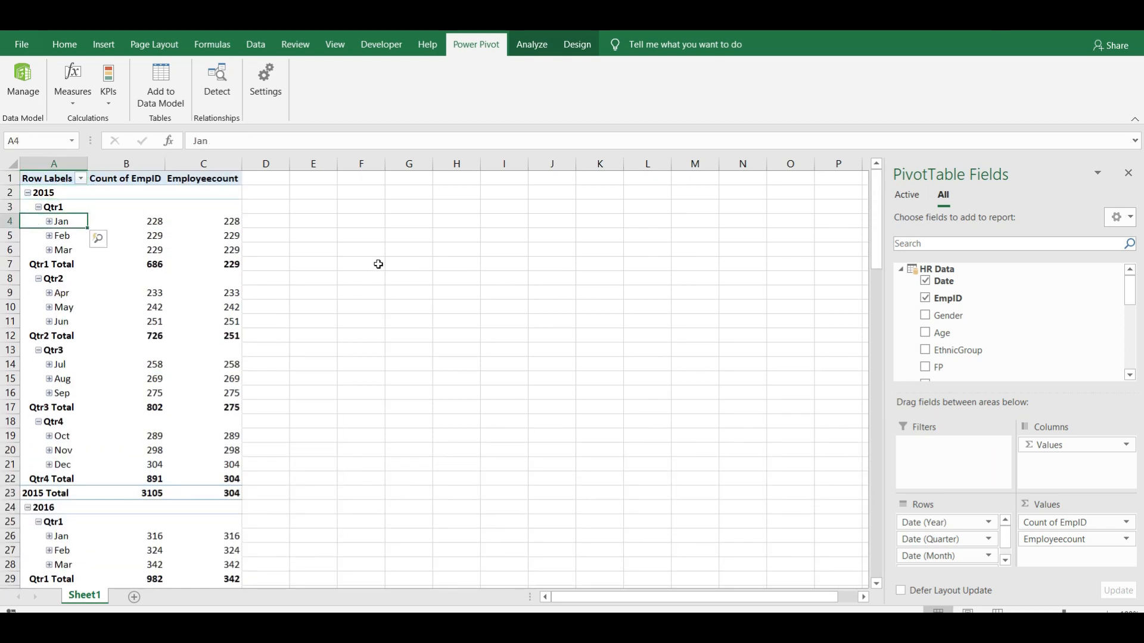
left_click_drag(1072, 522, 737, 505)
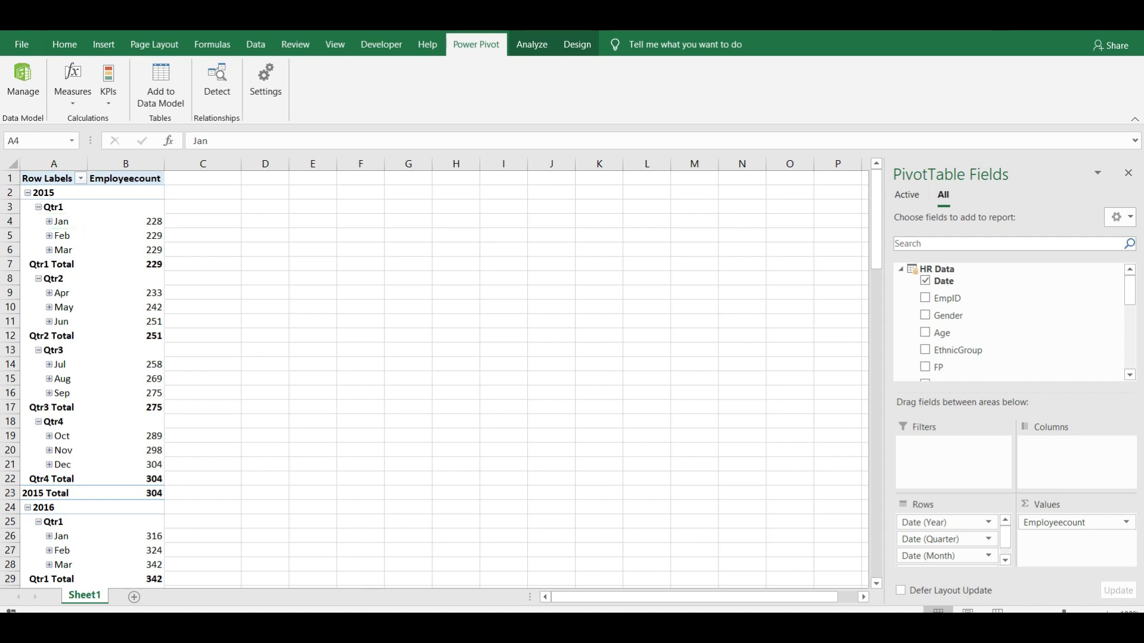
Switch to the 201501.csv workbook and examine its column headers, starting from Date.
mouse_move(859, 589)
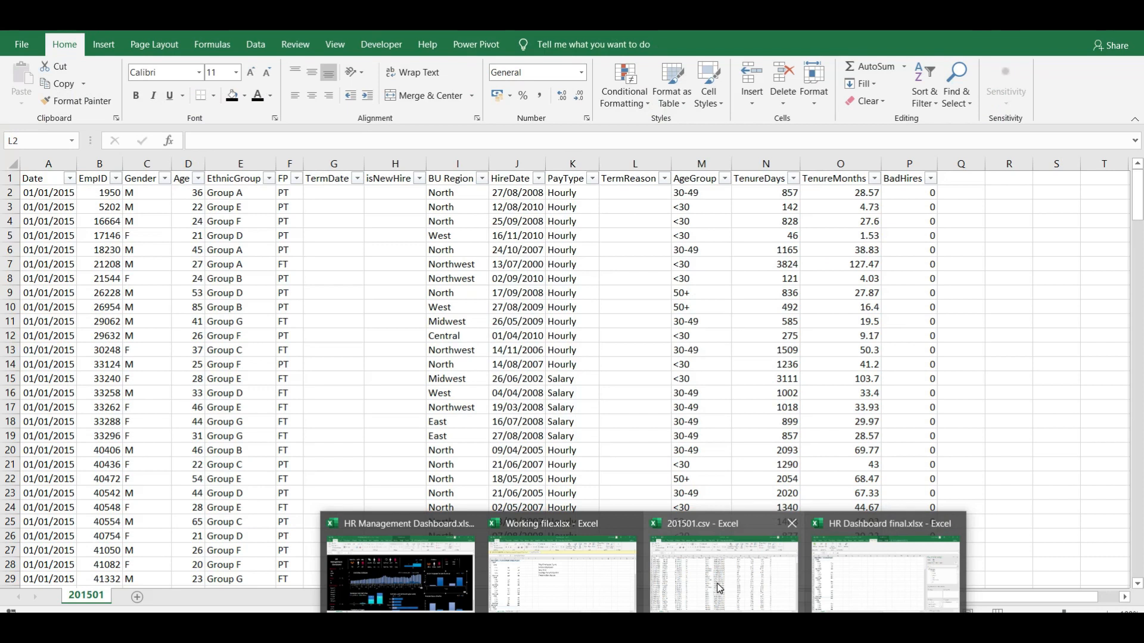
left_click(719, 589)
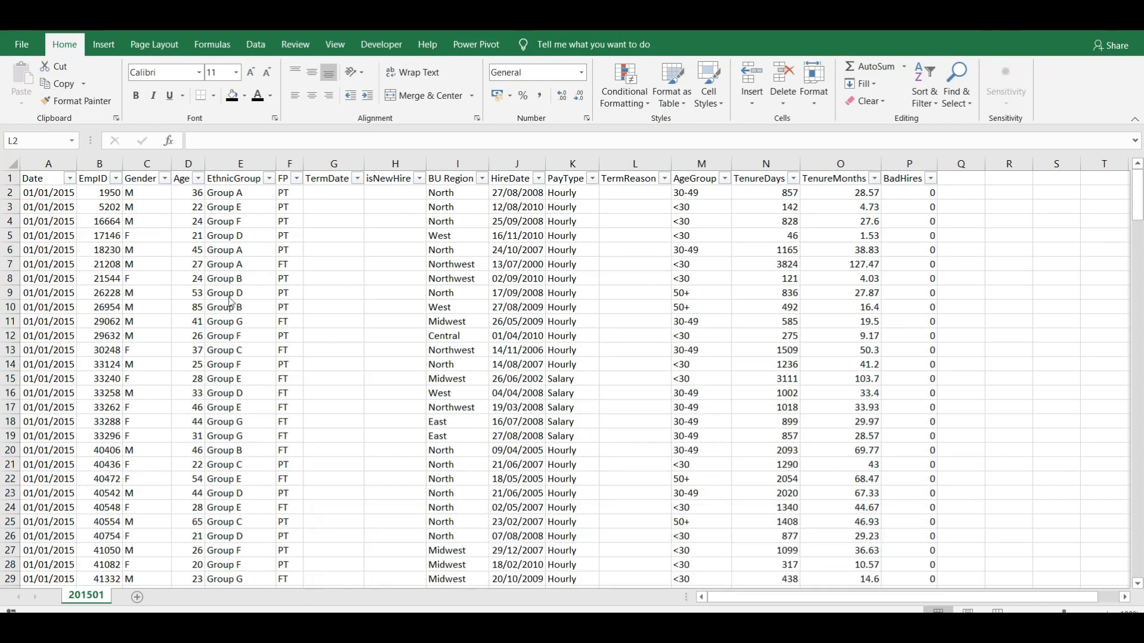
left_click(70, 231)
key("Up")
key("Up")
key("Up")
key("Up")
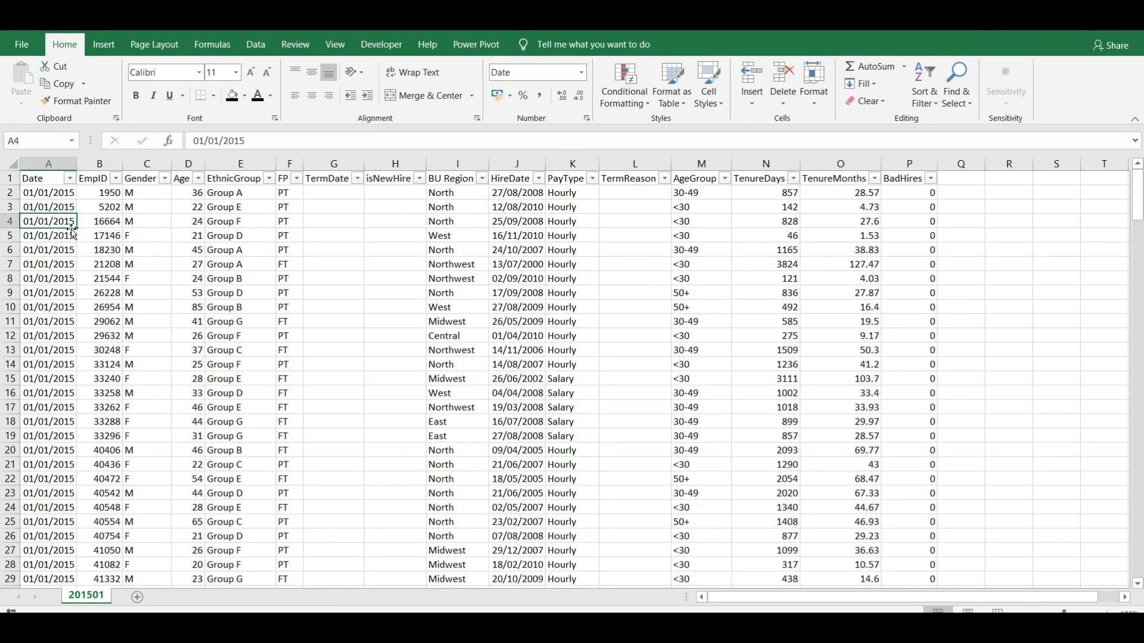
key("Right")
key("Right")
key("Right")
key("Right")
key("Right")
key("Right")
key("Right")
key("Right")
key("Right")
key("Right")
key("Right")
key("Right")
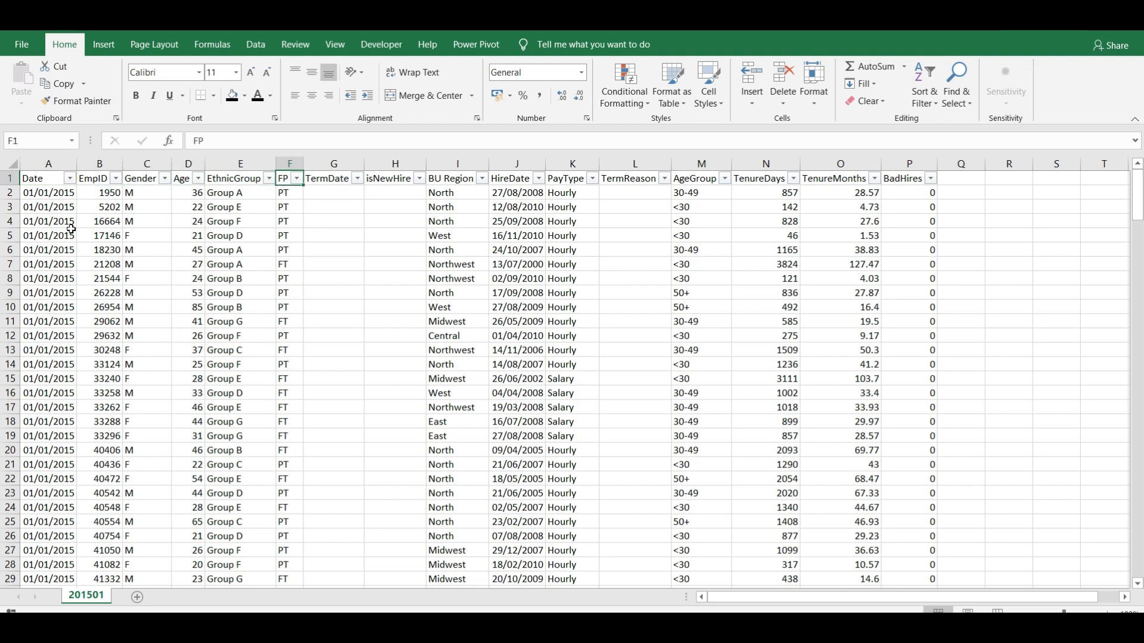
key("Left")
key("Left")
key("Left")
key("Left")
key("Left")
key("Left")
key("Left")
key("Left")
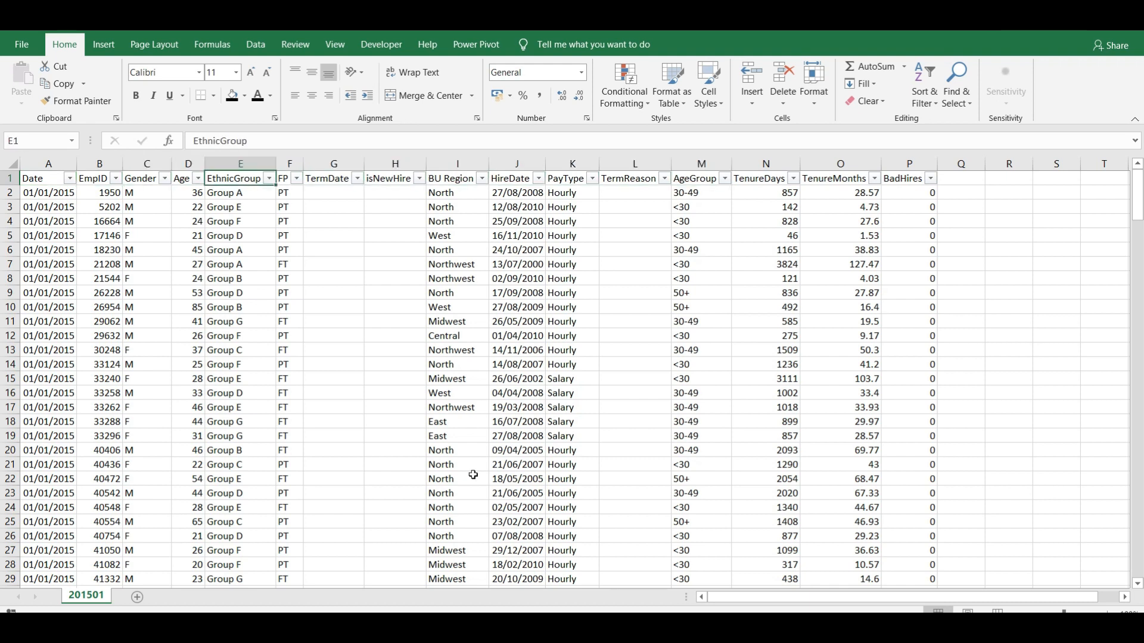
Examine the TermDate column in 201501.csv for blank entries.
left_click(341, 179)
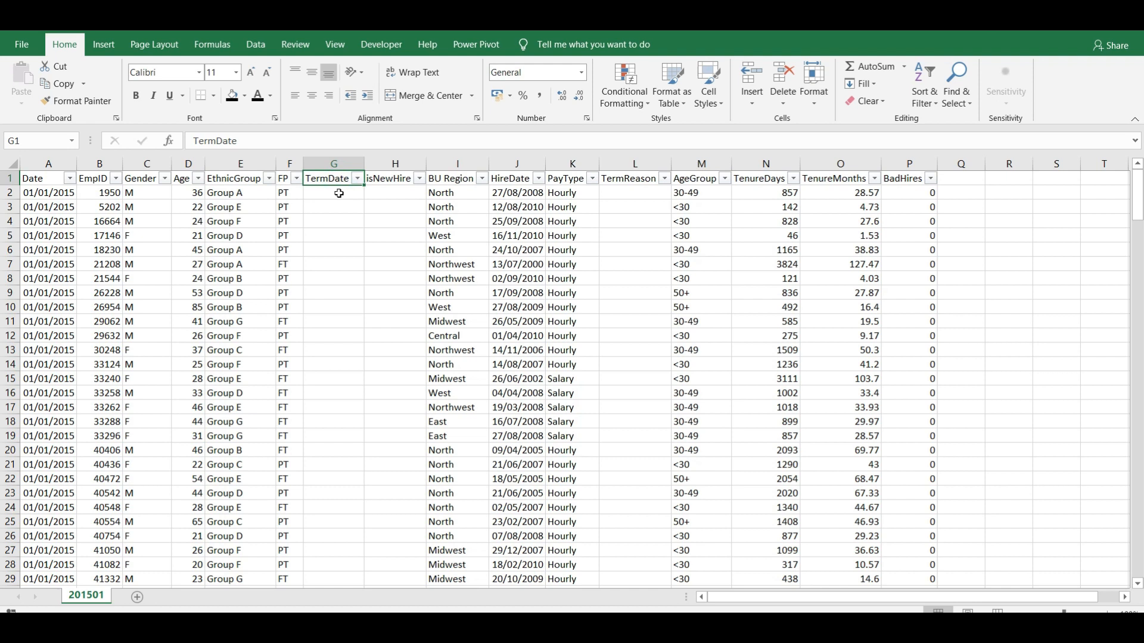
left_click(341, 162)
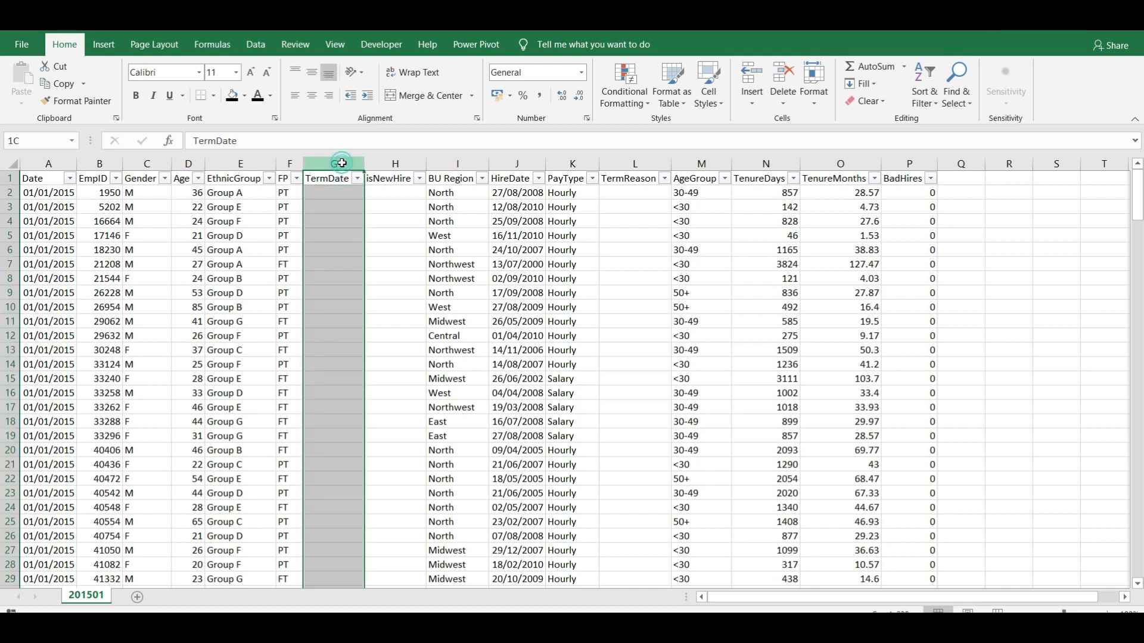
left_click(334, 231)
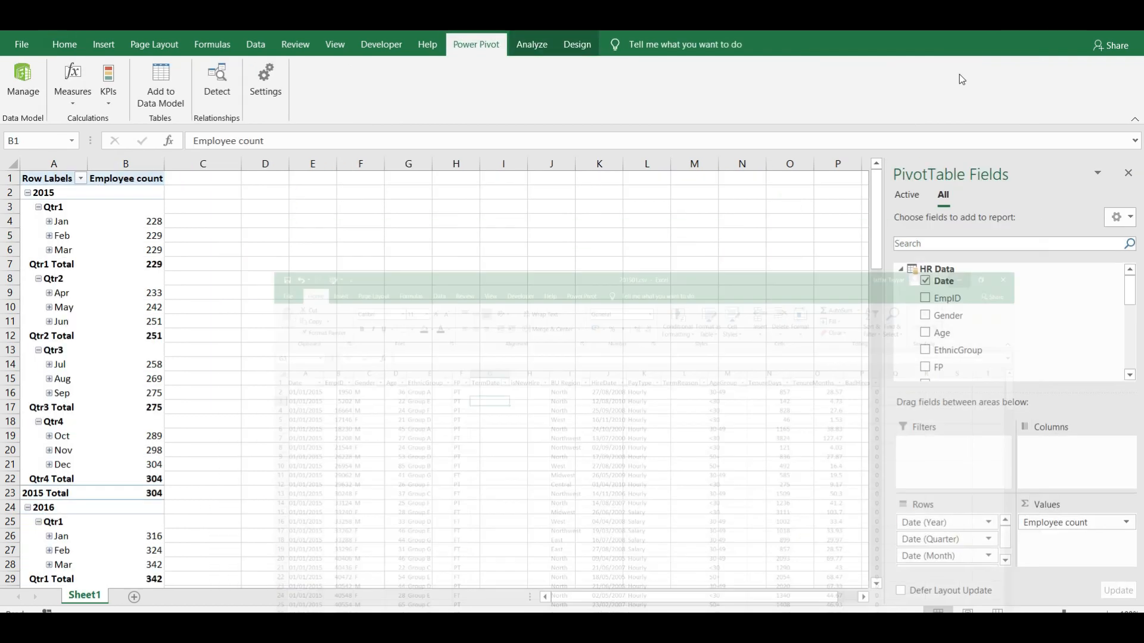
Create a new measure in the HR Data table and name it Active employee.
left_click(74, 95)
left_click(87, 121)
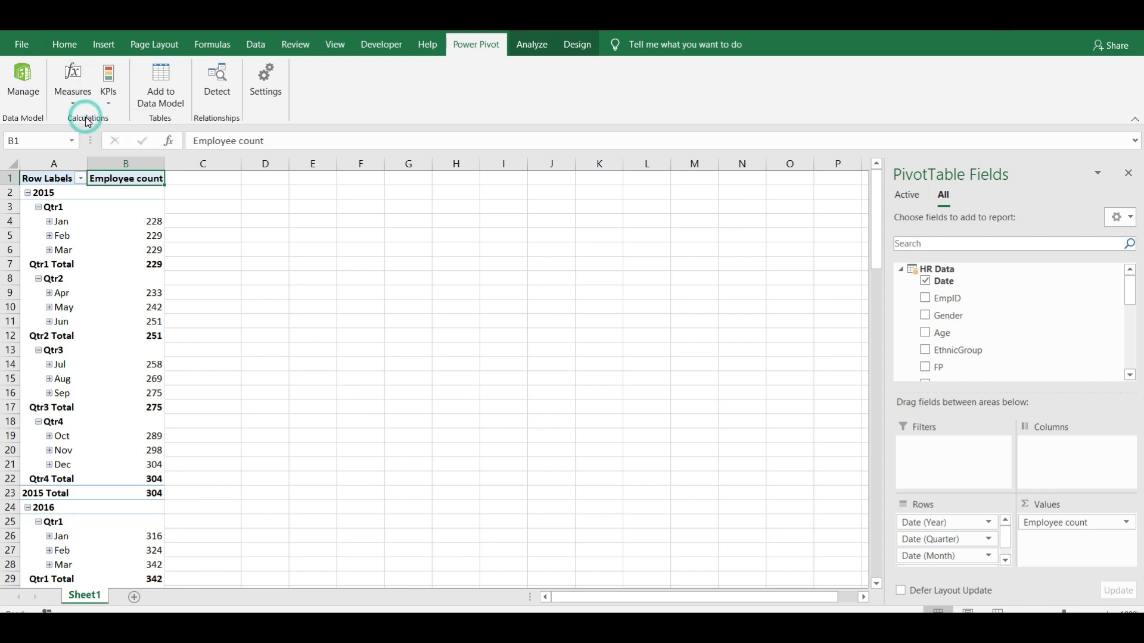
left_click_drag(471, 217, 394, 217)
type("Active e")
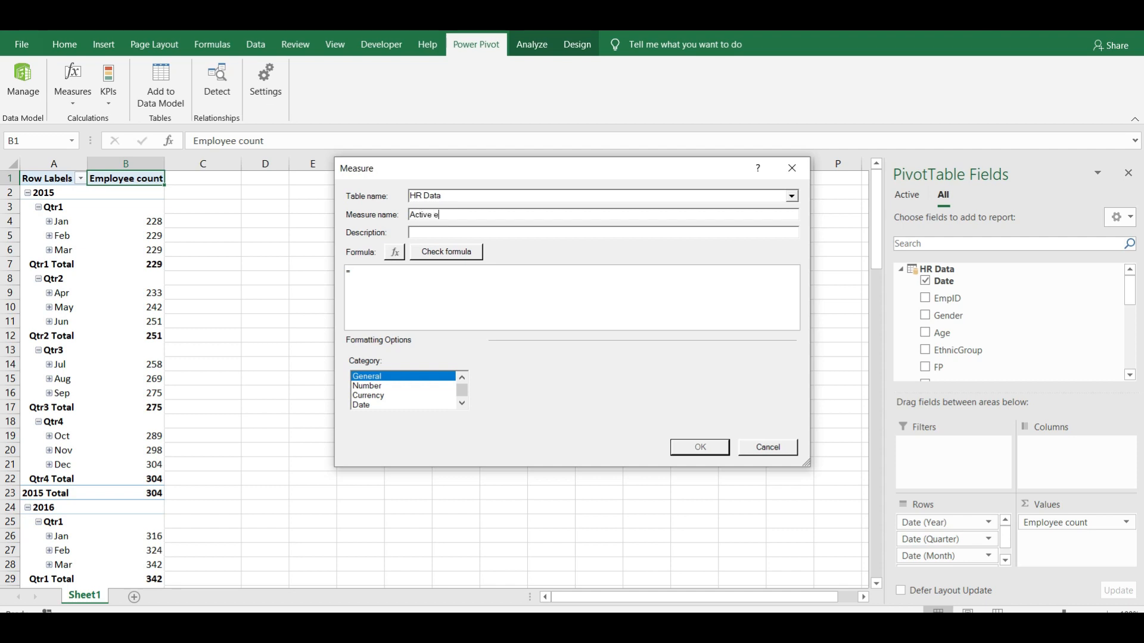
type("ployee")
left_click(439, 217)
type("m")
Start the Active employee formula with =CALCULATE([Employeecount] as its expression.
left_click(417, 289)
type("cal")
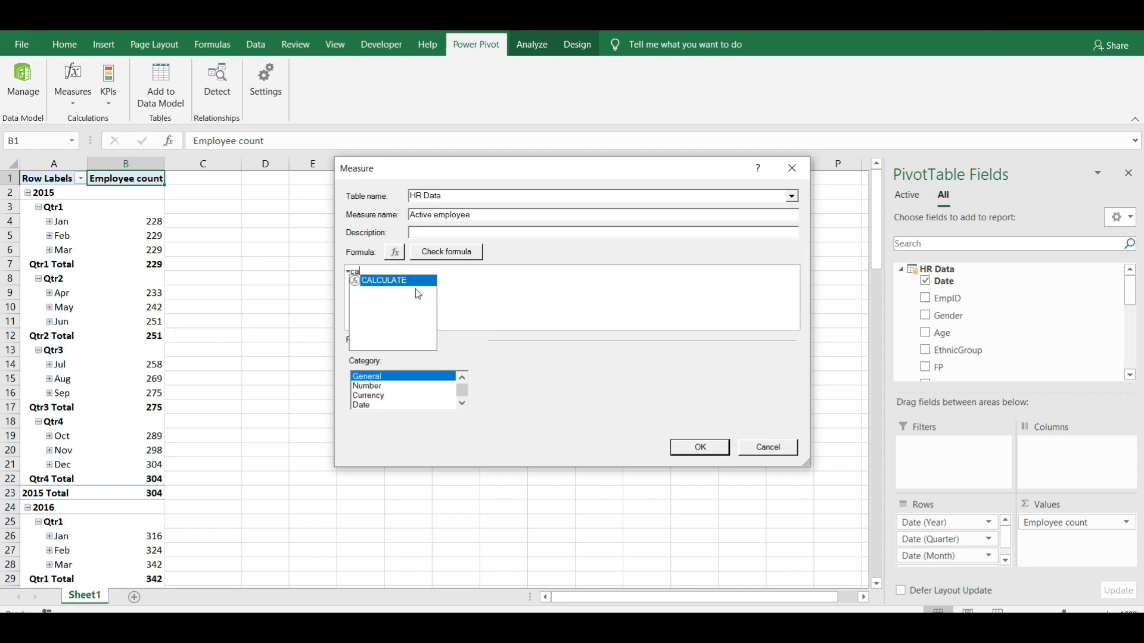
key("Tab")
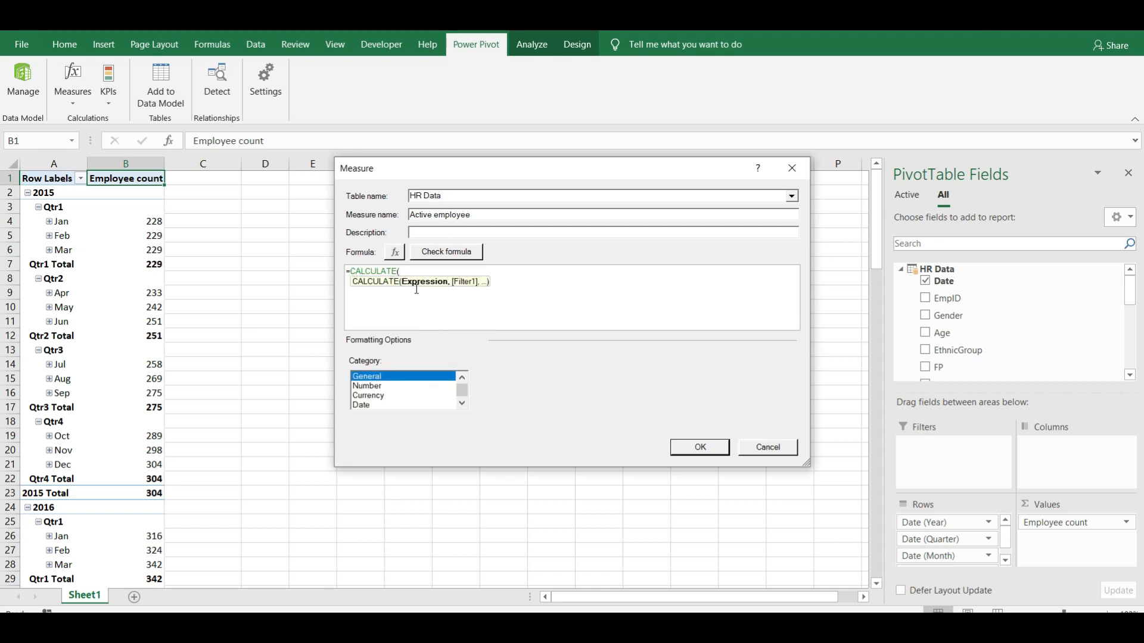
type("empl")
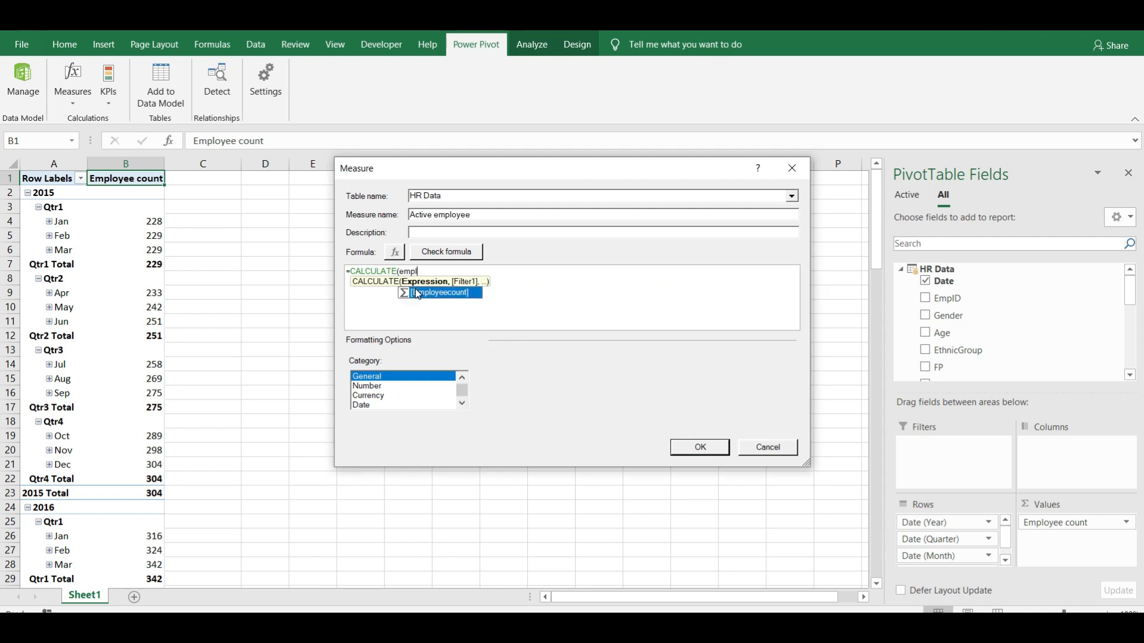
double_click(445, 300)
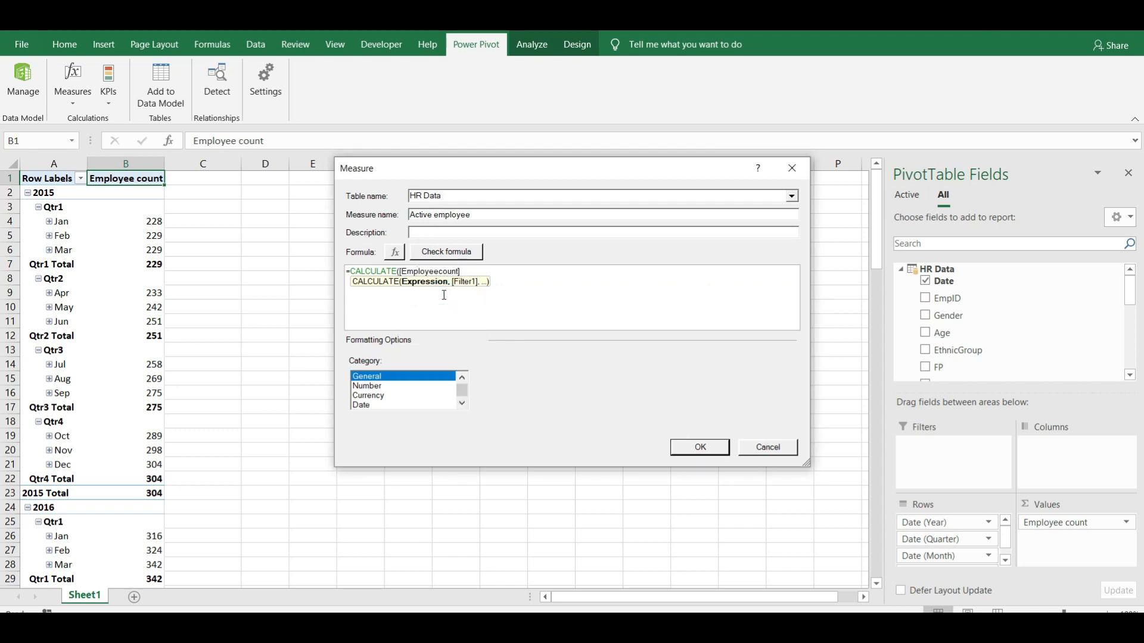
Add ,FILTER('HR Data' as the filter argument of the Active employee formula.
type(",fil")
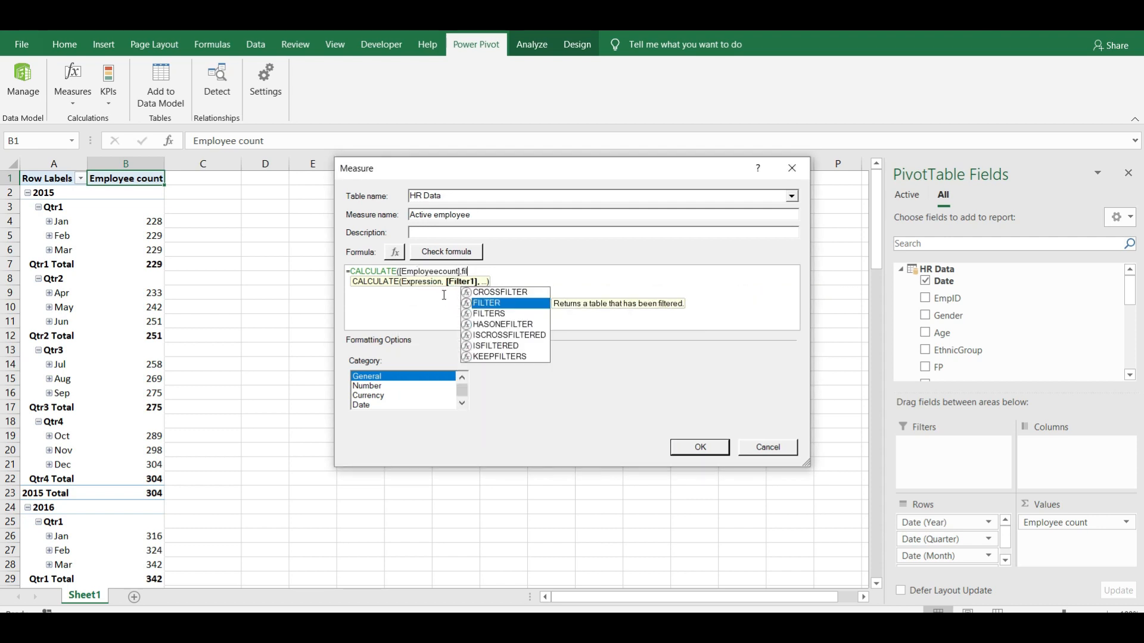
key("Tab")
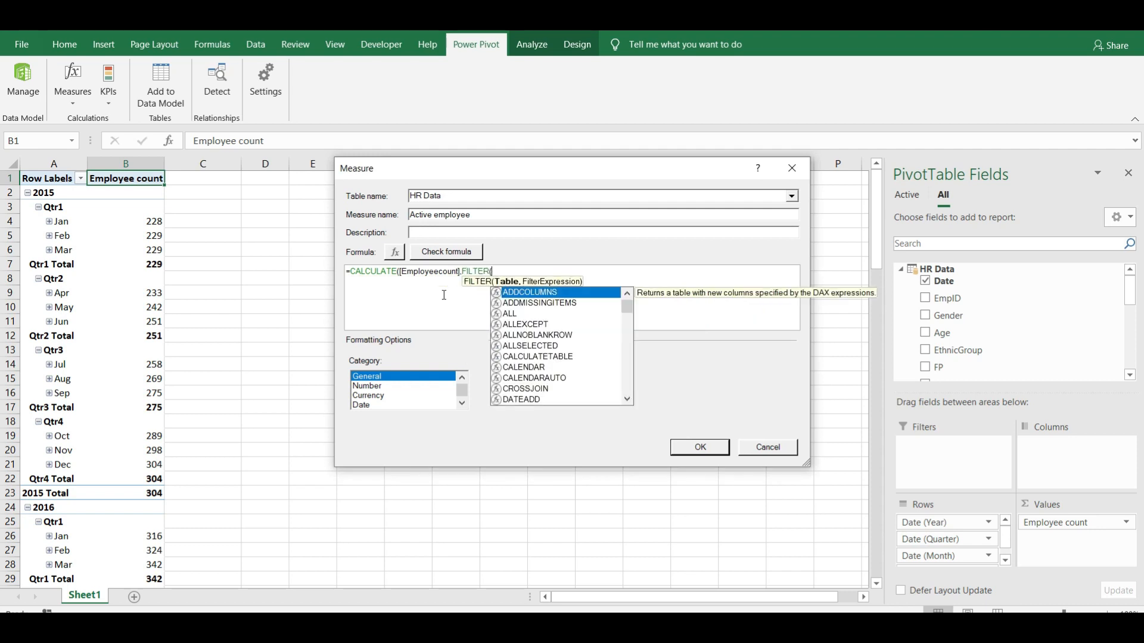
type("h")
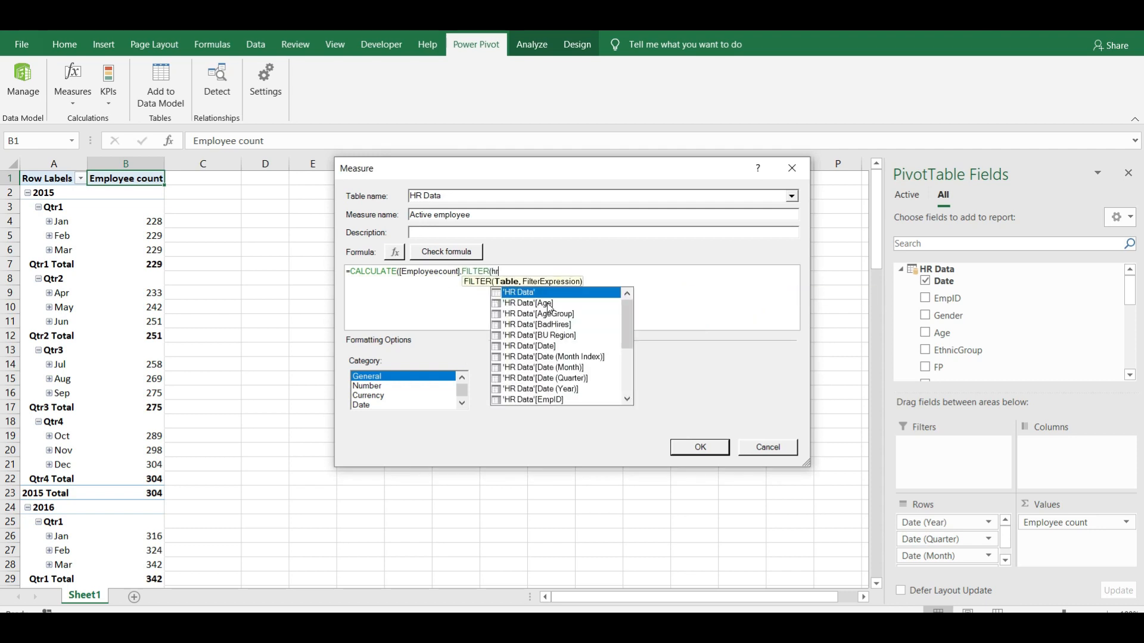
type("r")
double_click(542, 292)
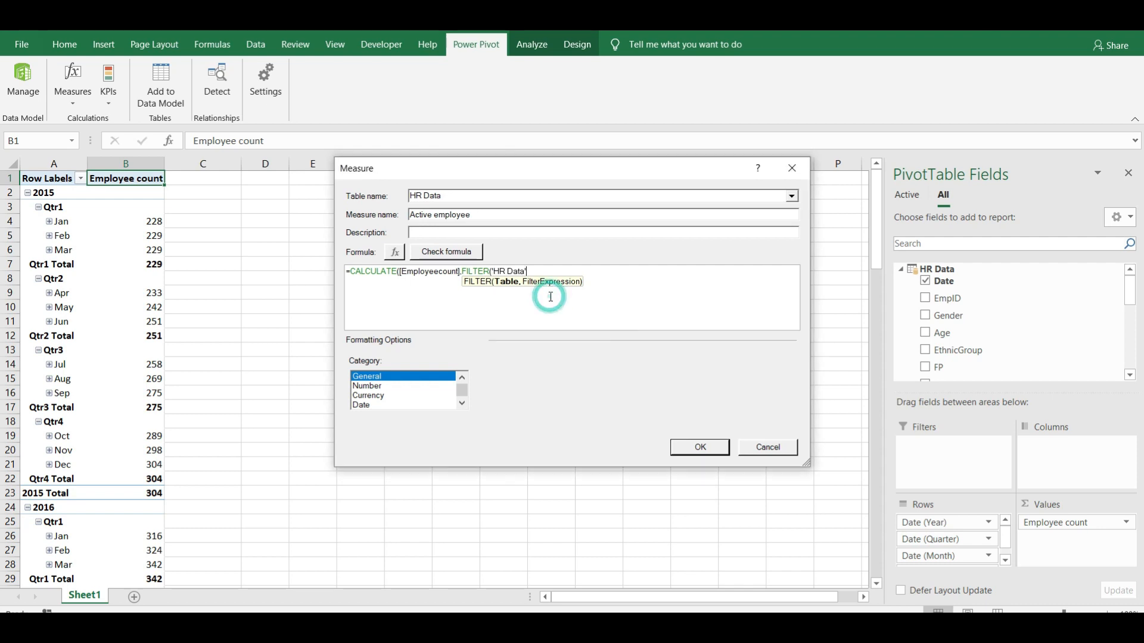
Complete the filter with ,ISBLANK('HR Data'[TermDate]))), check the formula, and save the Active employee measure.
type(",isb")
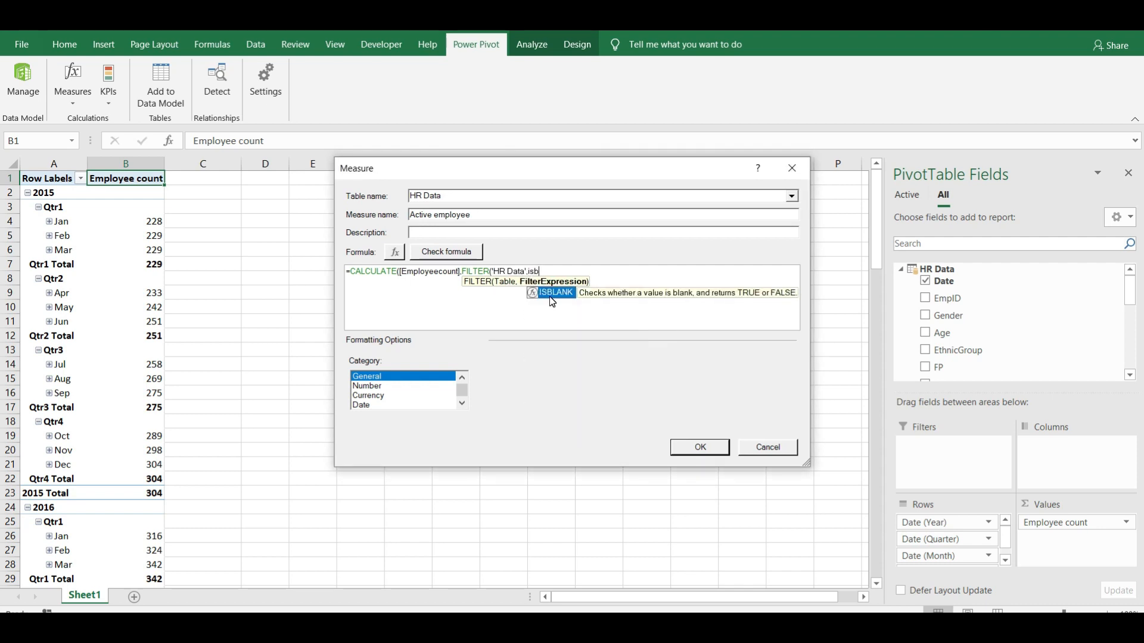
double_click(560, 292)
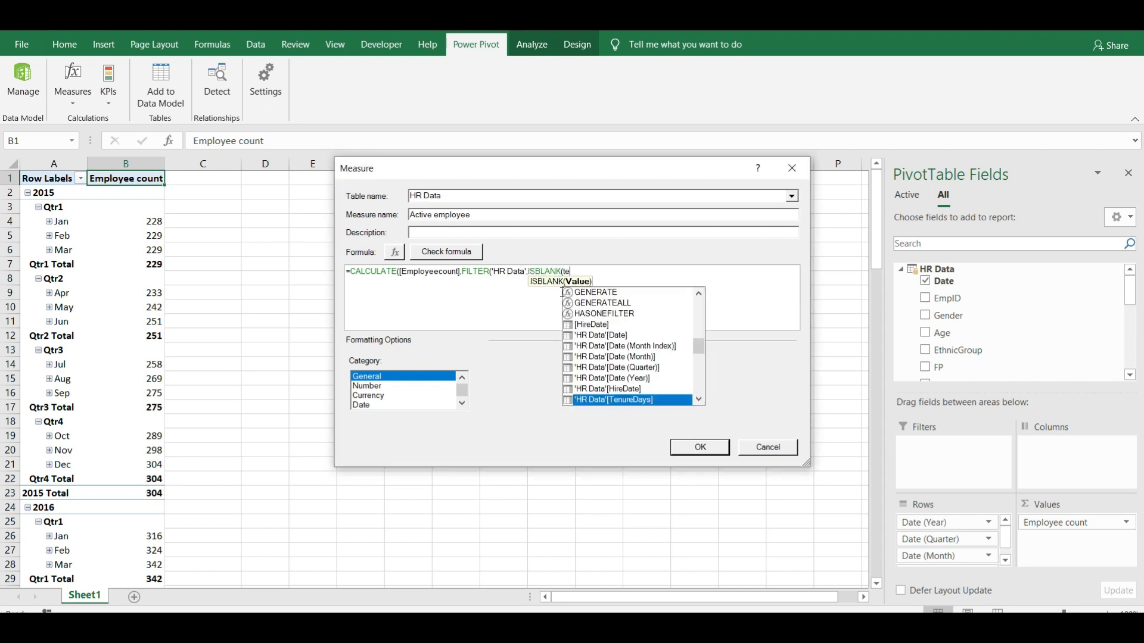
type("term")
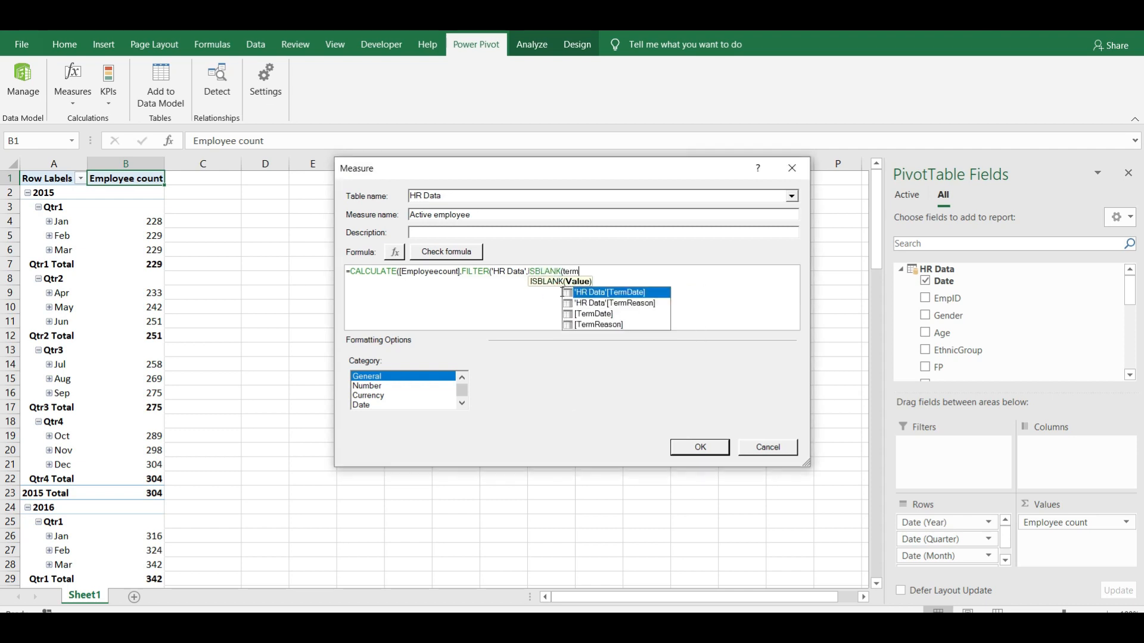
double_click(643, 296)
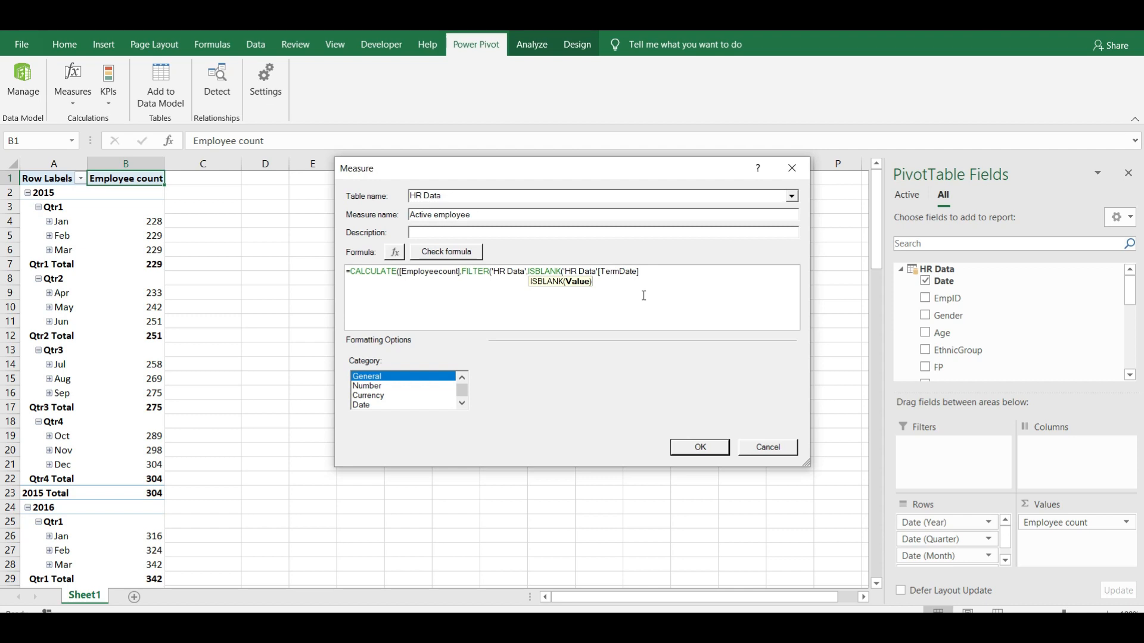
type("))")
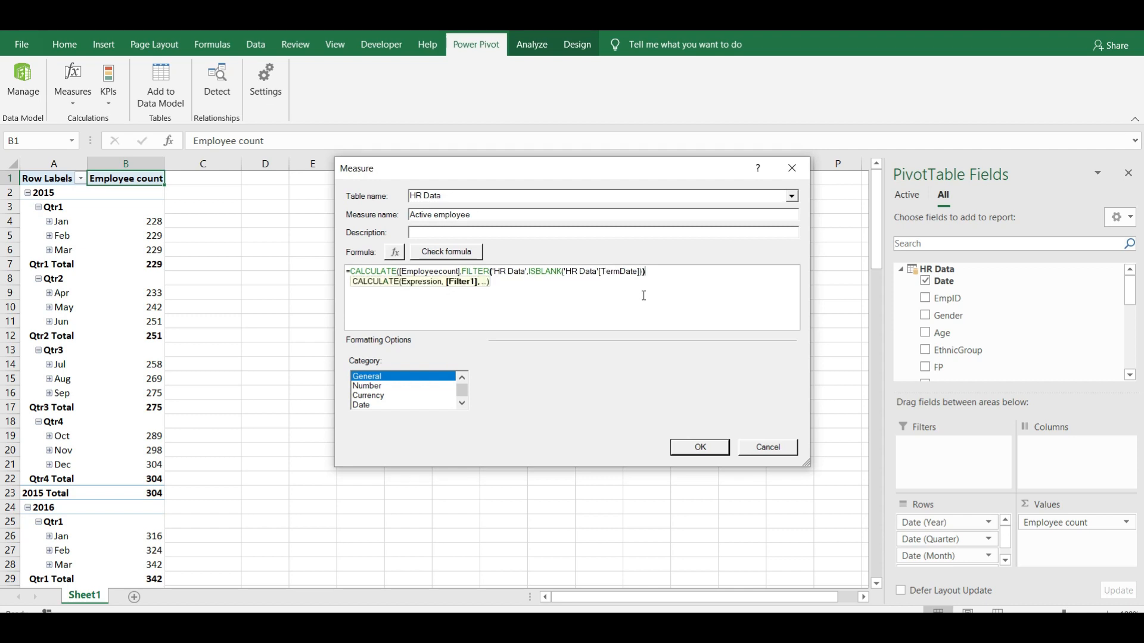
left_click(444, 253)
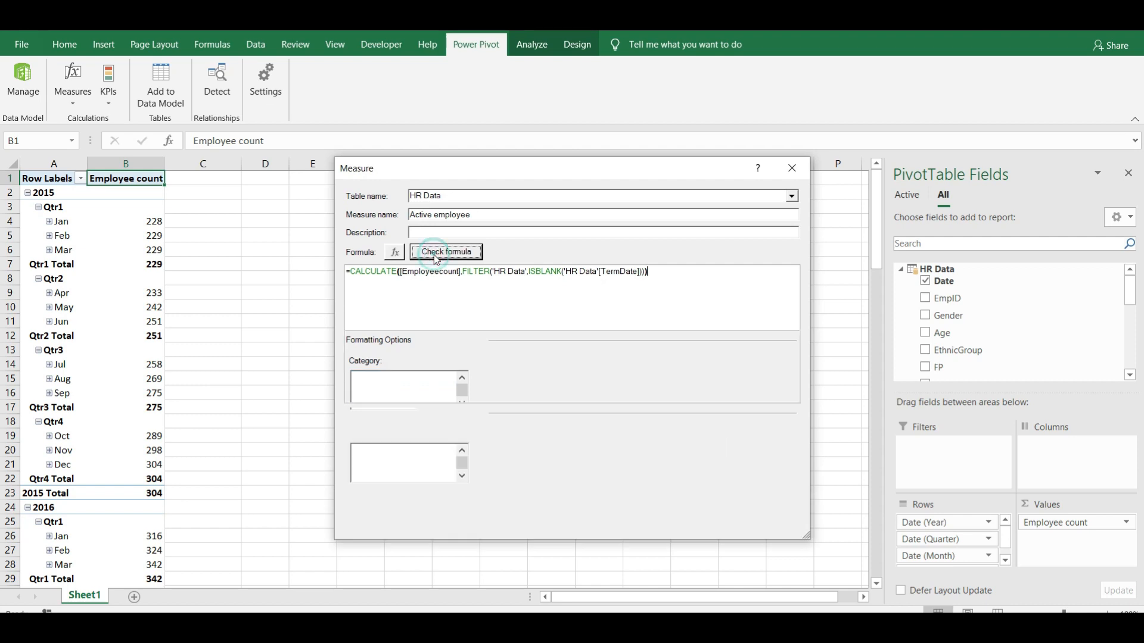
left_click(690, 518)
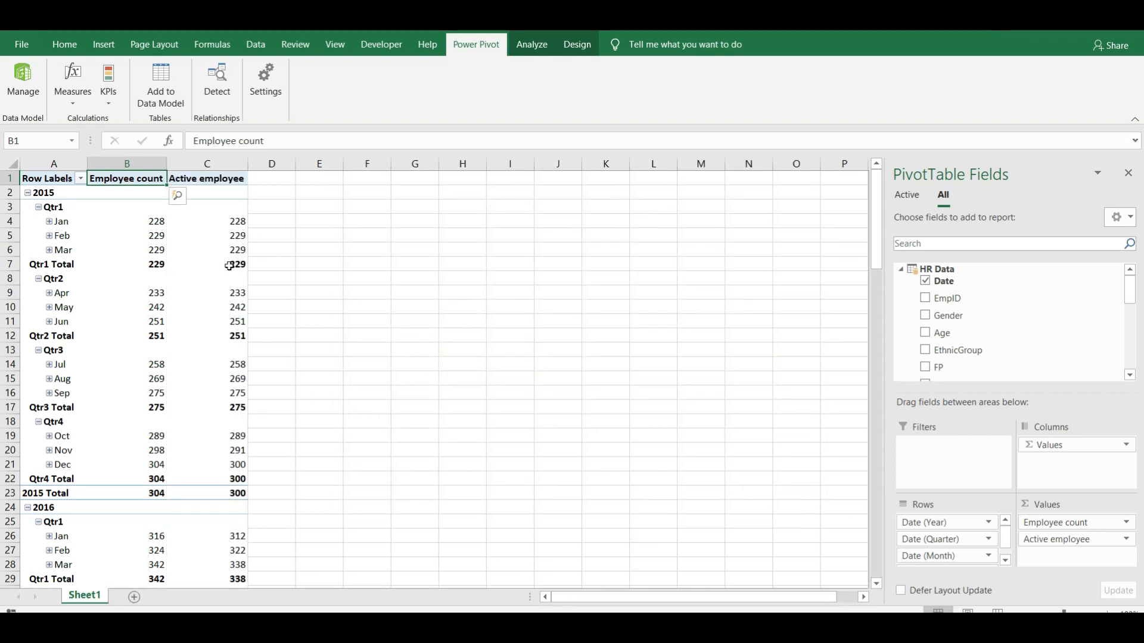
Compare the Active employee values with Employee count month by month through 2015.
left_click(230, 266)
key("Up")
key("Up")
key("Up")
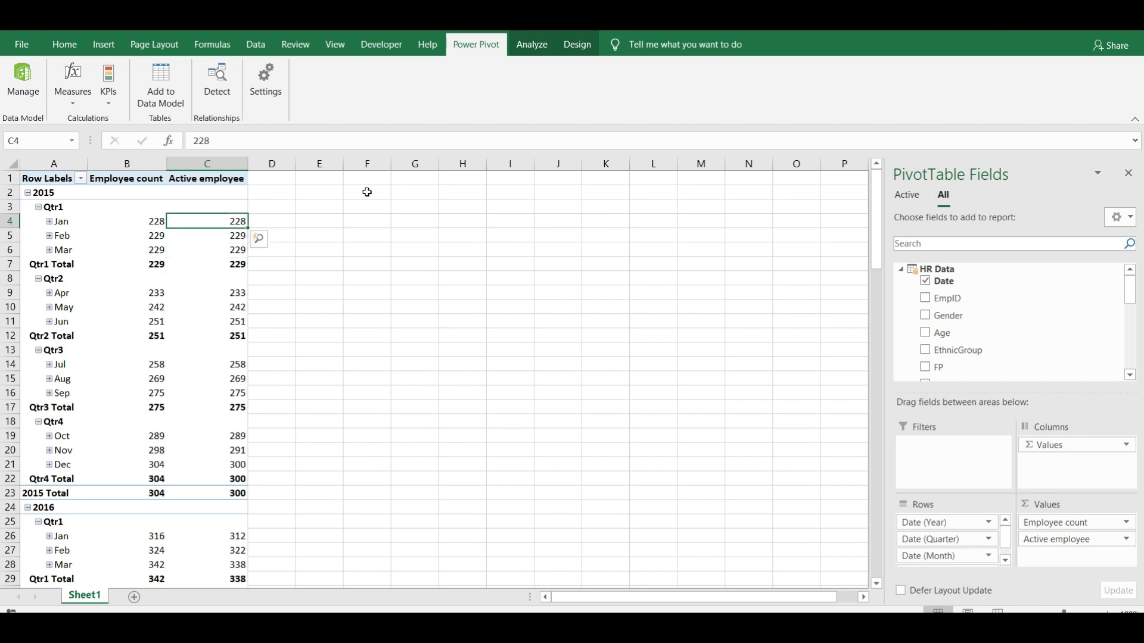
key("Down")
key("Down")
key("Down")
key("Down")
key("Down")
key("Down")
key("Down")
key("Down")
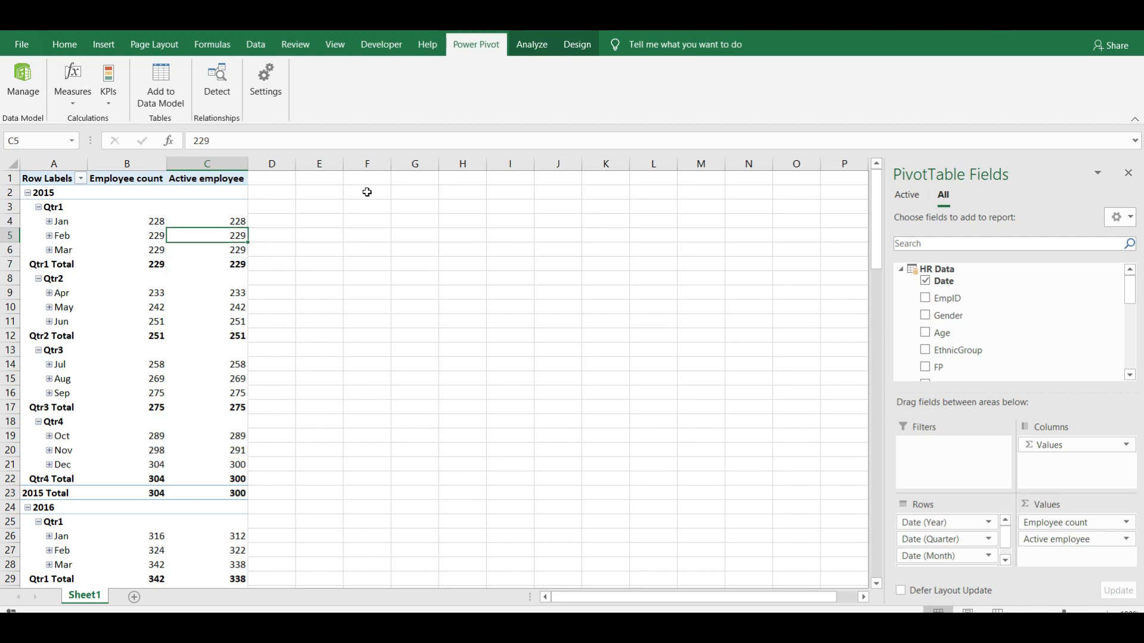
key("Down")
key("Down")
key("Down")
key("Down")
key("Down")
key("Down")
key("Down")
key("Down")
key("Down")
key("Down")
key("Down")
key("Down")
key("Up")
key("Up")
key("Up")
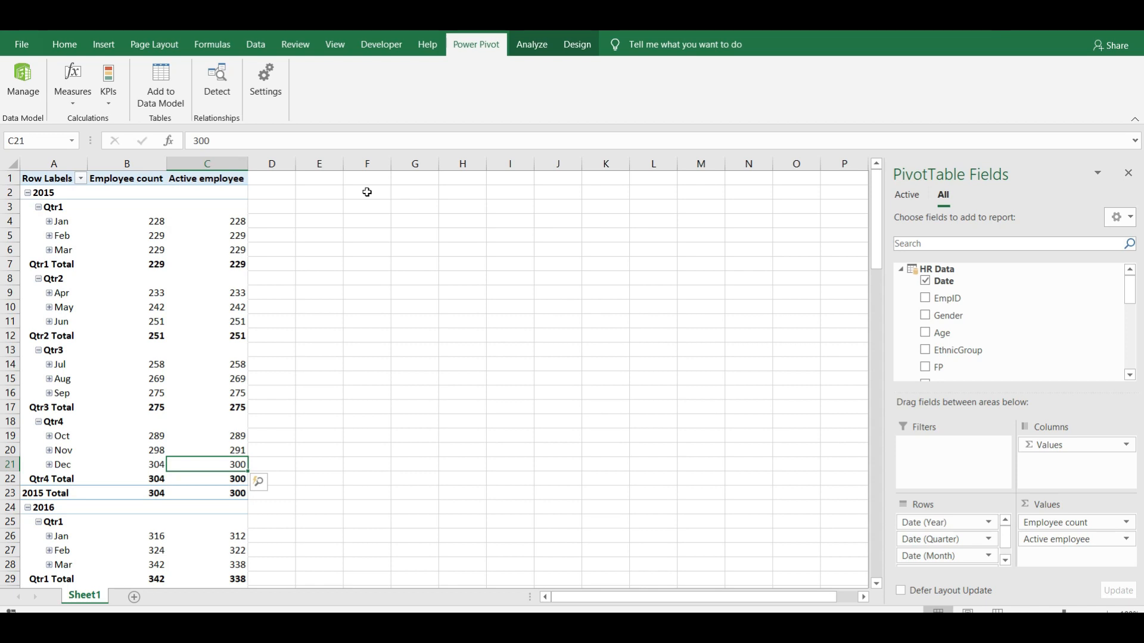
Recheck the November and December 2015 rows for differences between Employee count and Active employee.
key("Up")
key("Up")
key("Up")
key("Up")
key("Up")
key("Up")
key("Up")
key("Up")
key("Up")
key("Up")
key("Up")
key("Up")
key("Up")
key("Up")
key("Up")
key("Up")
key("Up")
key("Up")
key("Up")
key("Up")
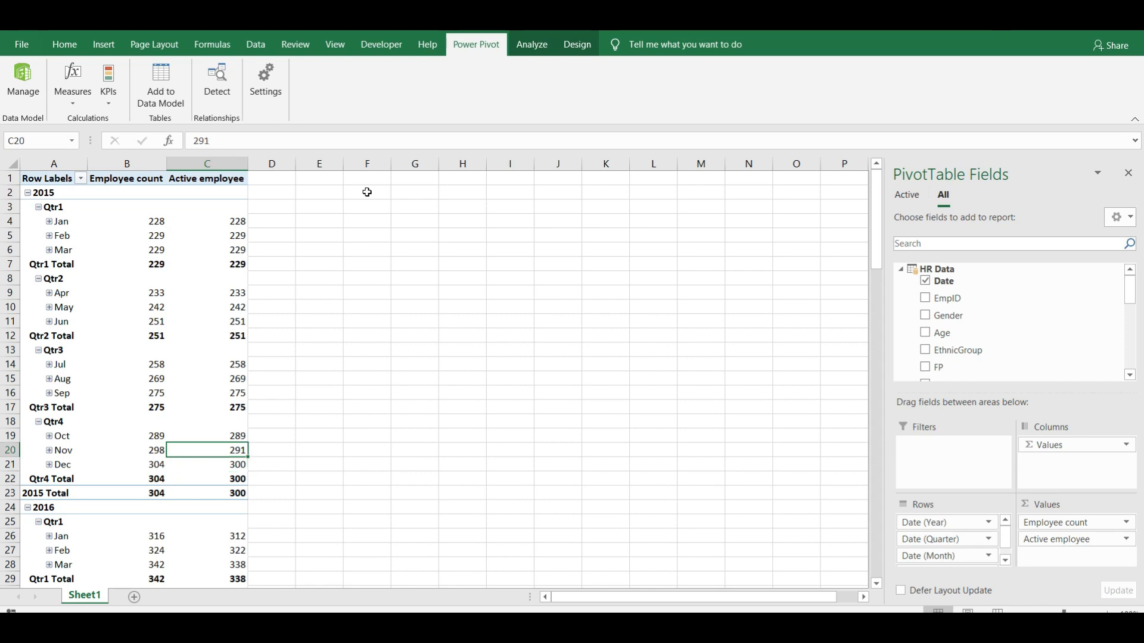
key("Down")
key("Down")
key("Down")
key("Down")
key("Down")
key("Down")
key("Down")
key("Down")
key("Down")
key("Down")
key("Down")
key("Down")
key("Down")
key("Down")
key("Down")
key("Down")
key("Down")
key("Down")
key("Down")
key("Down")
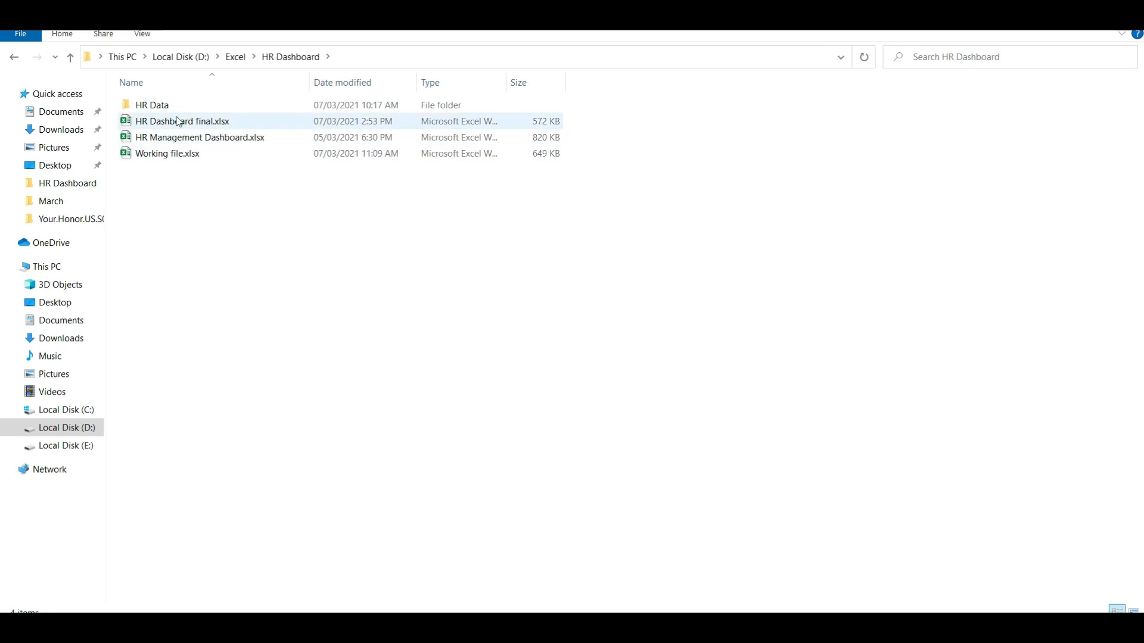
Open 201512.csv from the HR Data folder in File Explorer.
double_click(156, 105)
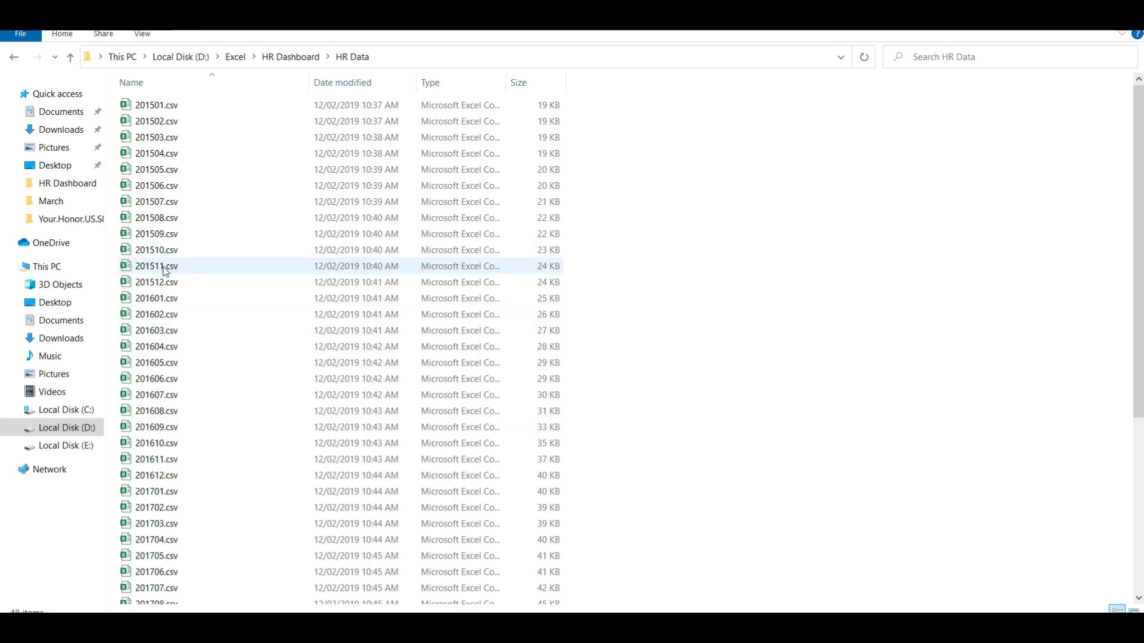
left_click(167, 287)
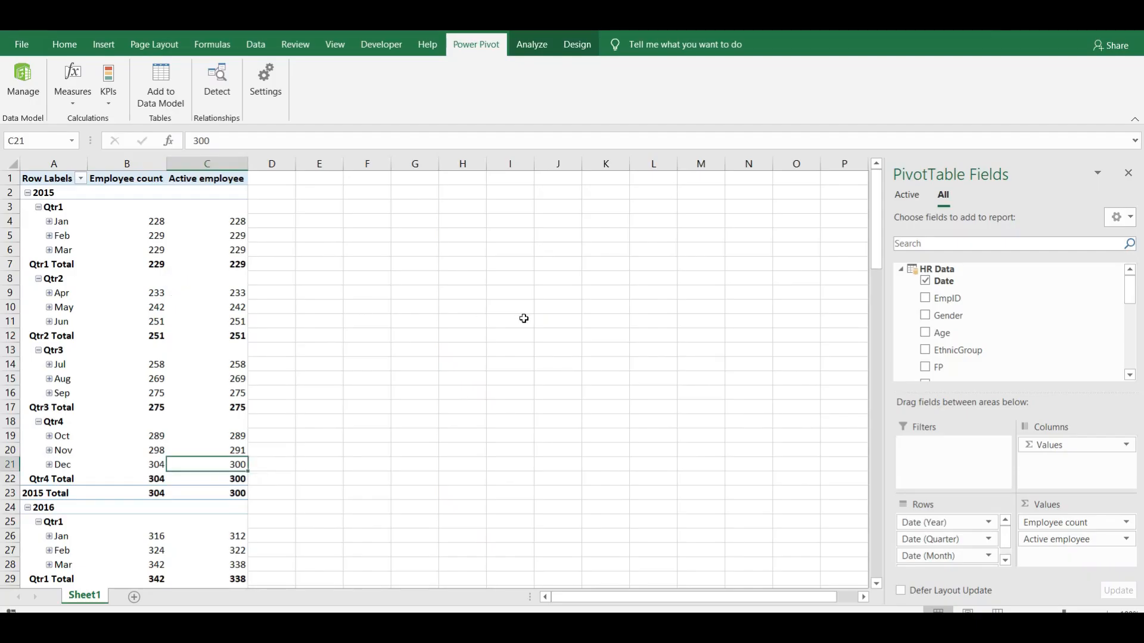
left_click(517, 319)
left_click(430, 291)
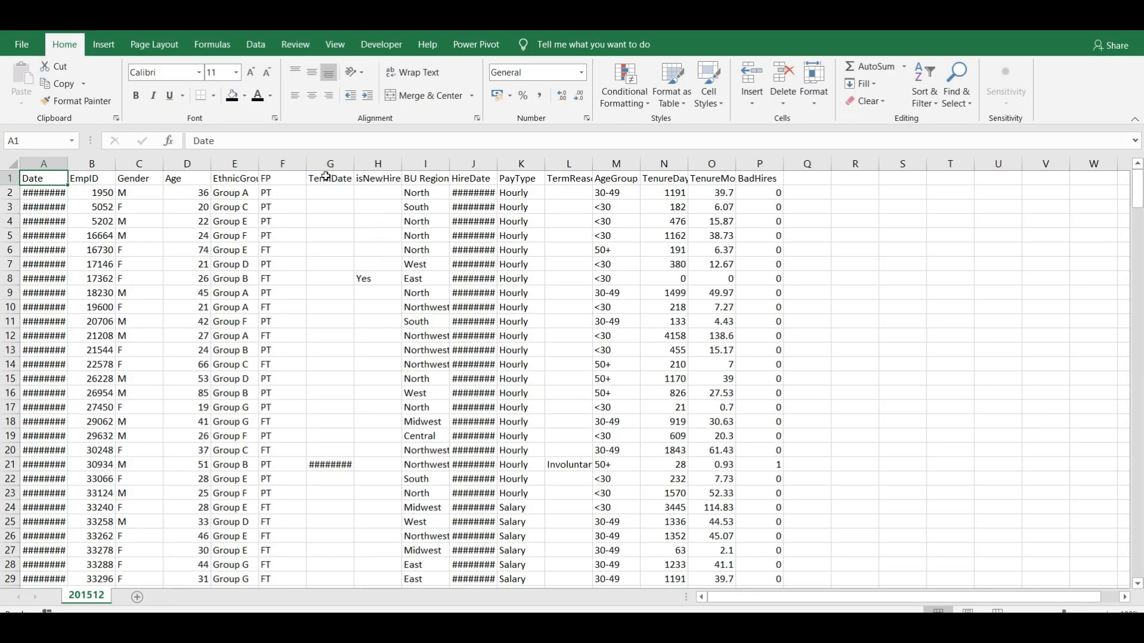
Turn on filtering in the 201512 sheet and exclude blanks from the TermDate column.
left_click(326, 180)
key("ctrl+shift+l")
left_click(347, 179)
left_click(268, 222)
left_click(268, 223)
left_click(347, 179)
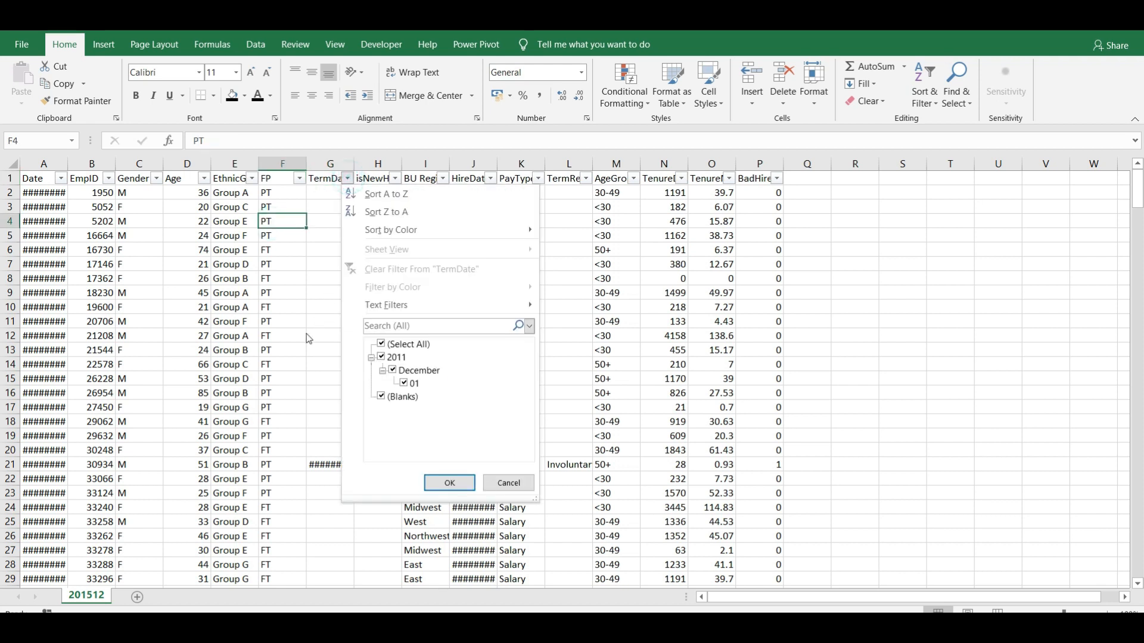
left_click(394, 396)
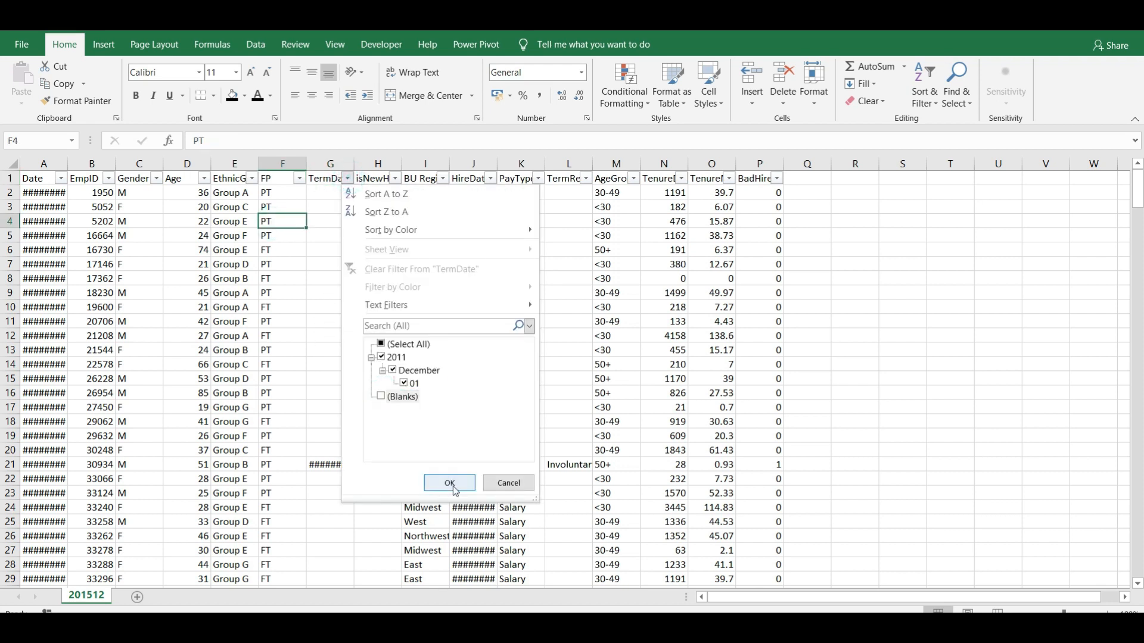
left_click(451, 484)
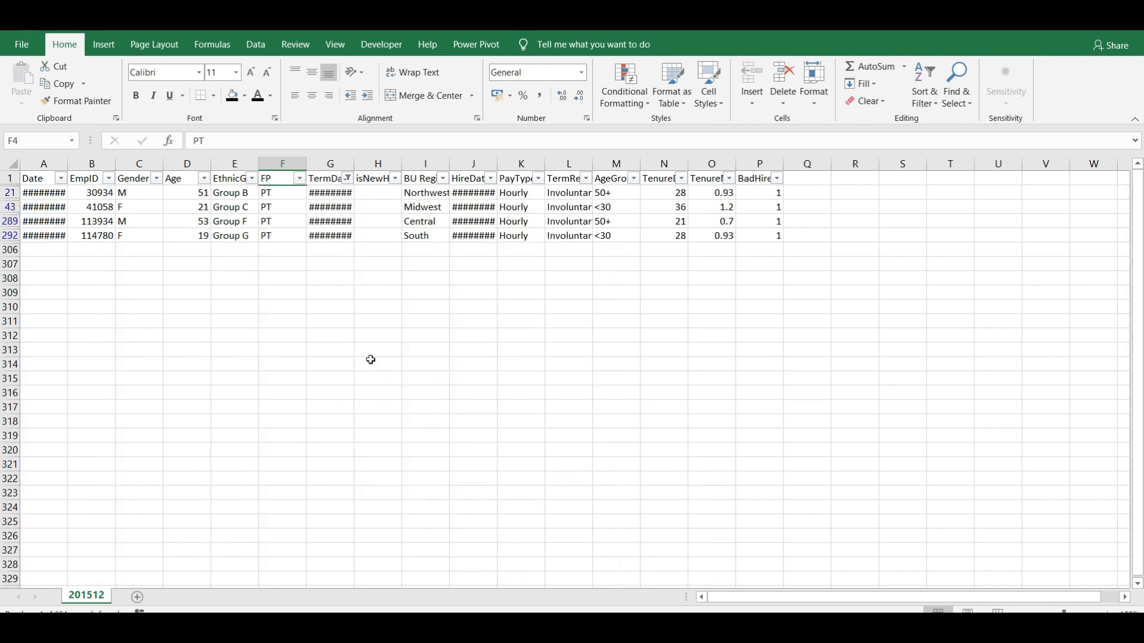
Widen the TermDate column and examine the termination dates and EmpID values of the filtered rows.
double_click(354, 164)
left_click_drag(327, 195, 332, 235)
left_click_drag(87, 193, 89, 232)
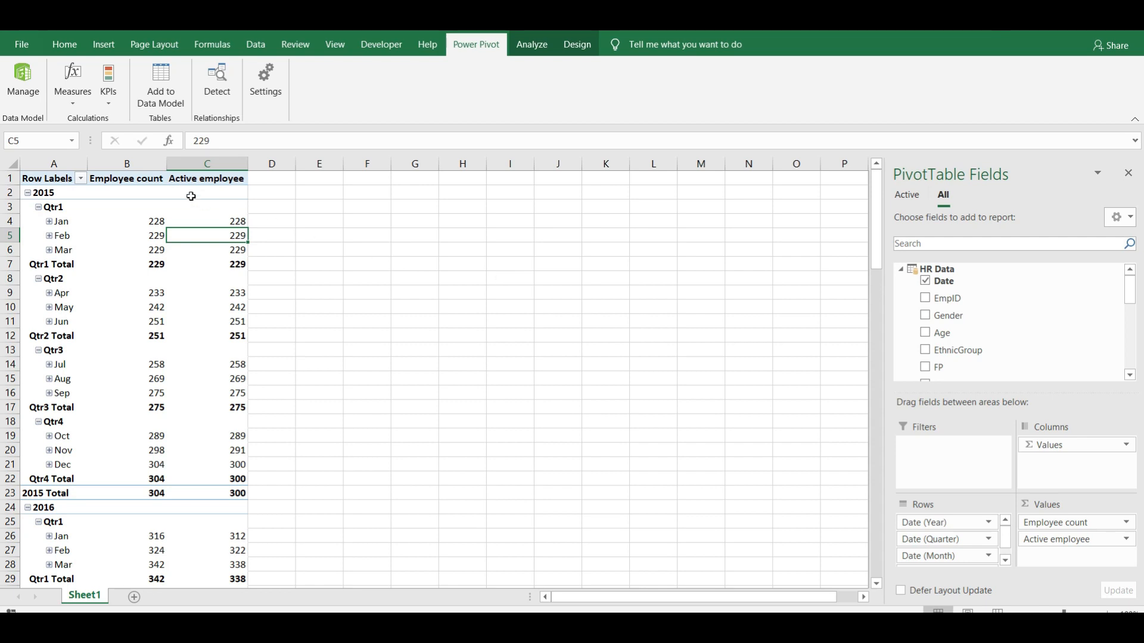
In the PivotTable workbook, start a new measure in the HR Data table named New hiring.
left_click(71, 106)
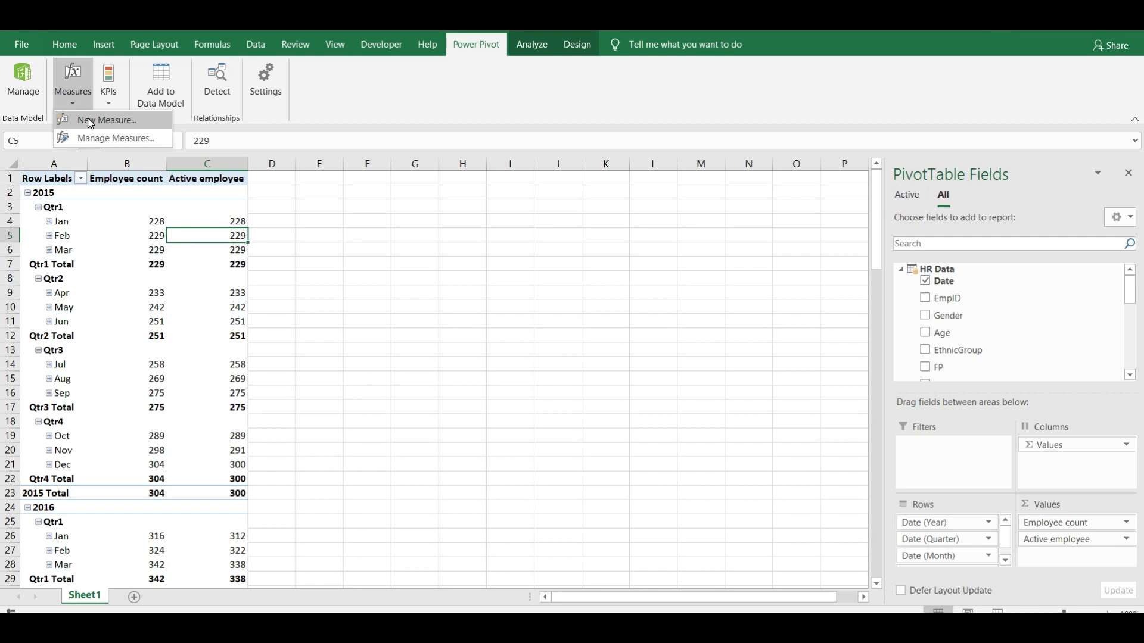
left_click(77, 119)
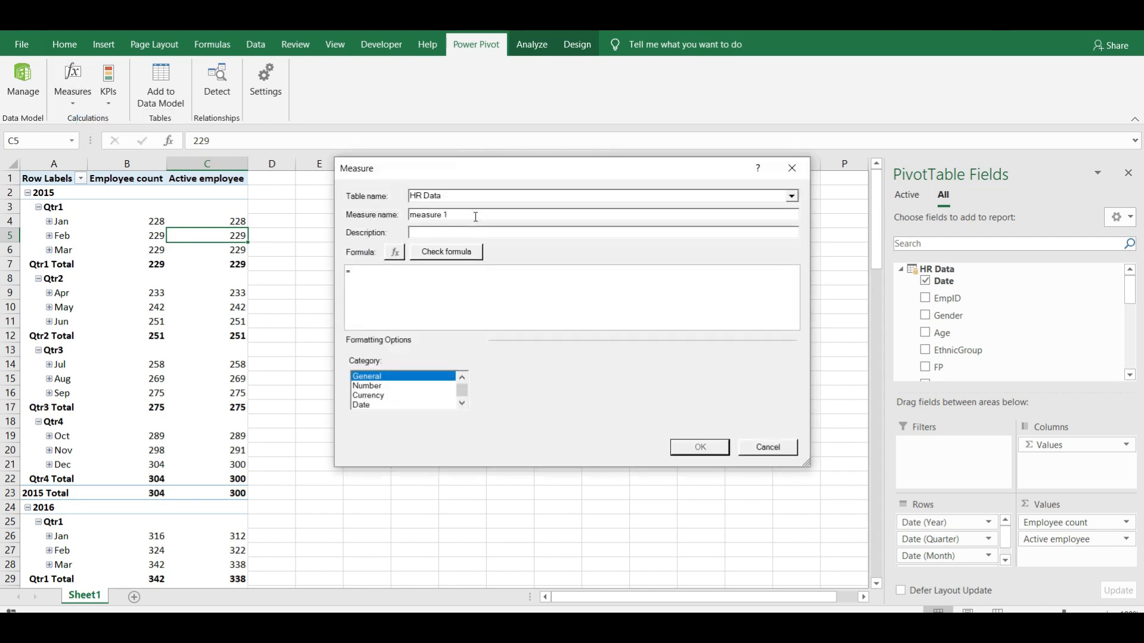
left_click_drag(471, 216, 407, 216)
type("New hiring")
Begin the New hiring formula with =CALCULATE(COUNT([EmpID]).
left_click(407, 270)
type("cal")
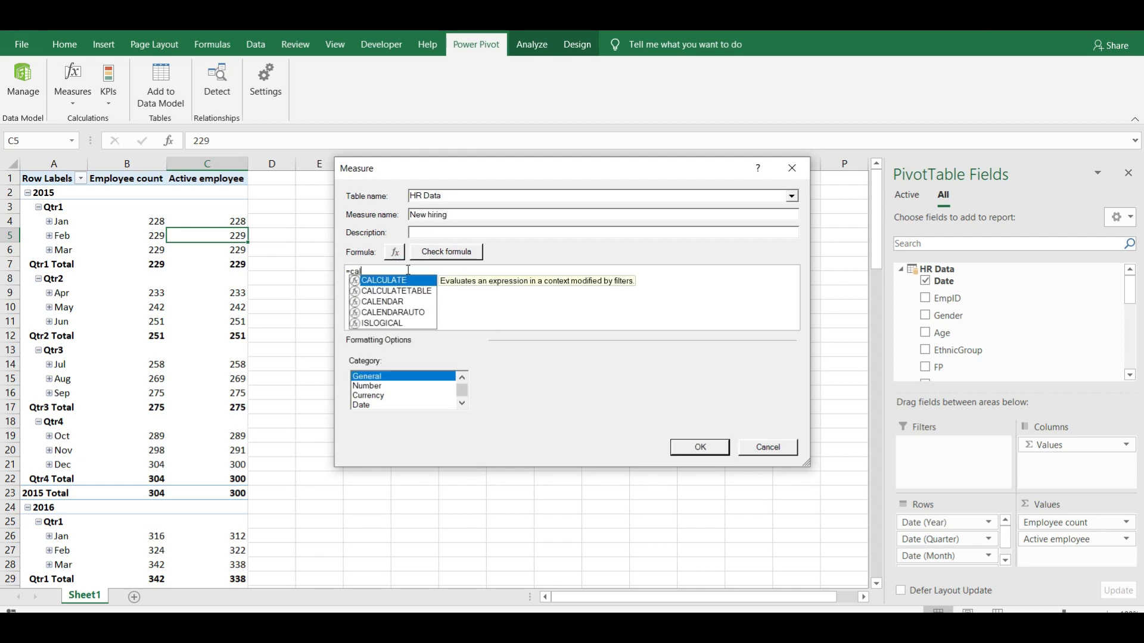
key("Tab")
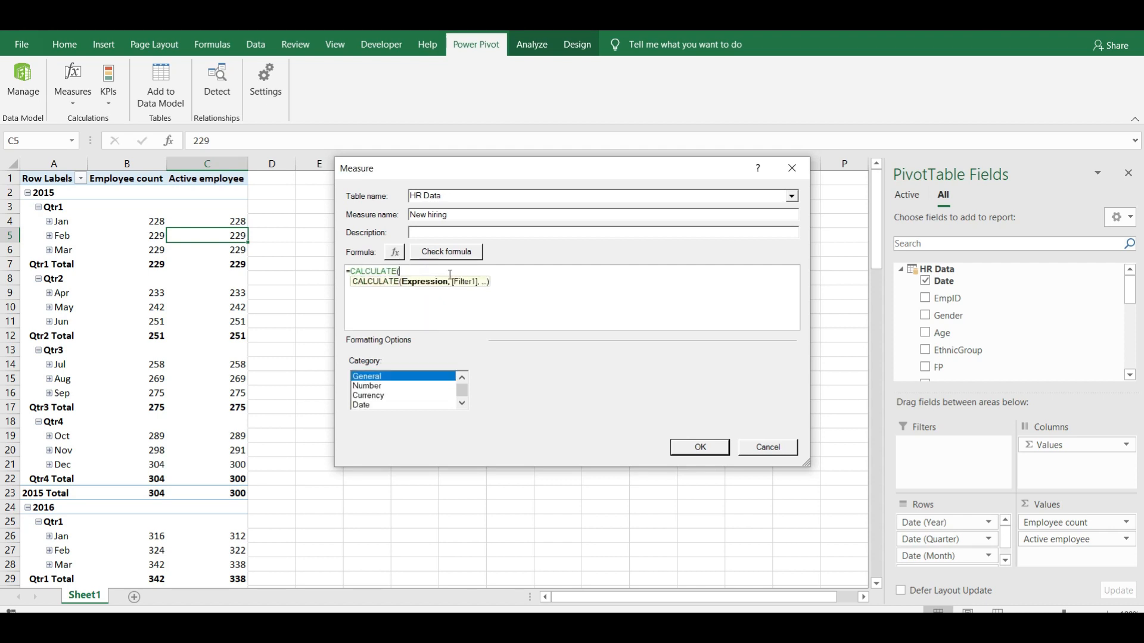
type("count")
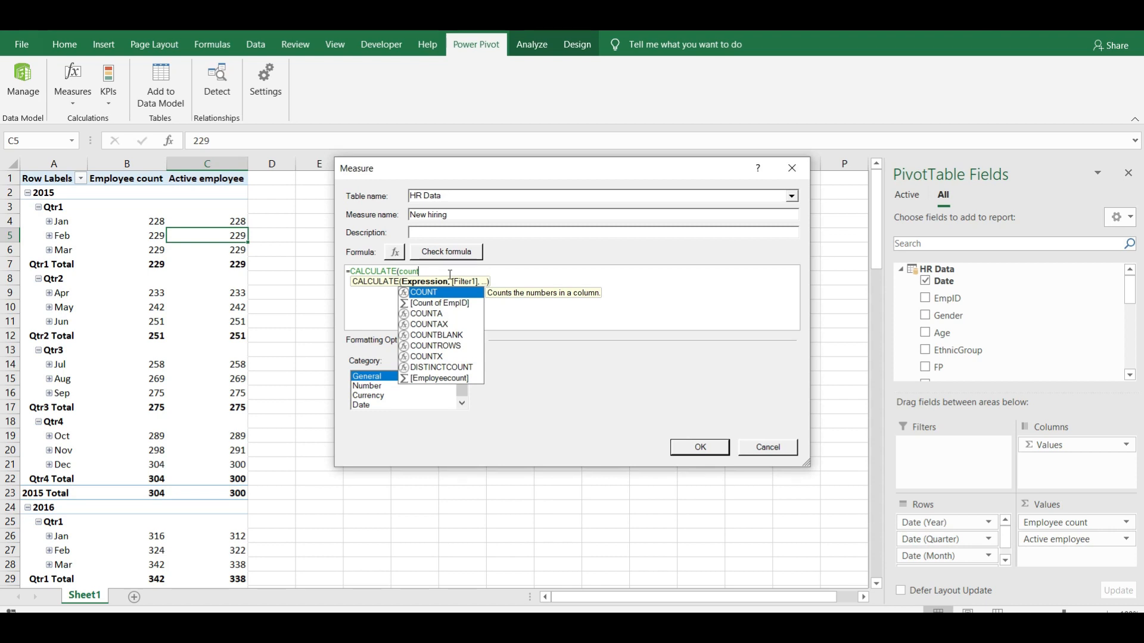
key("Tab")
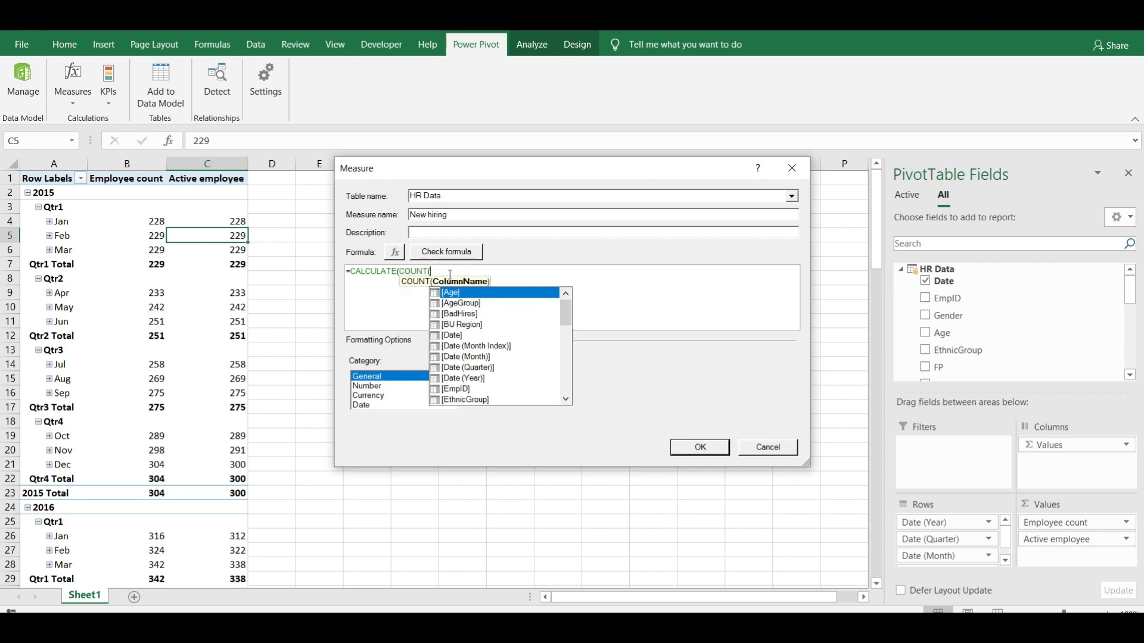
type("emp")
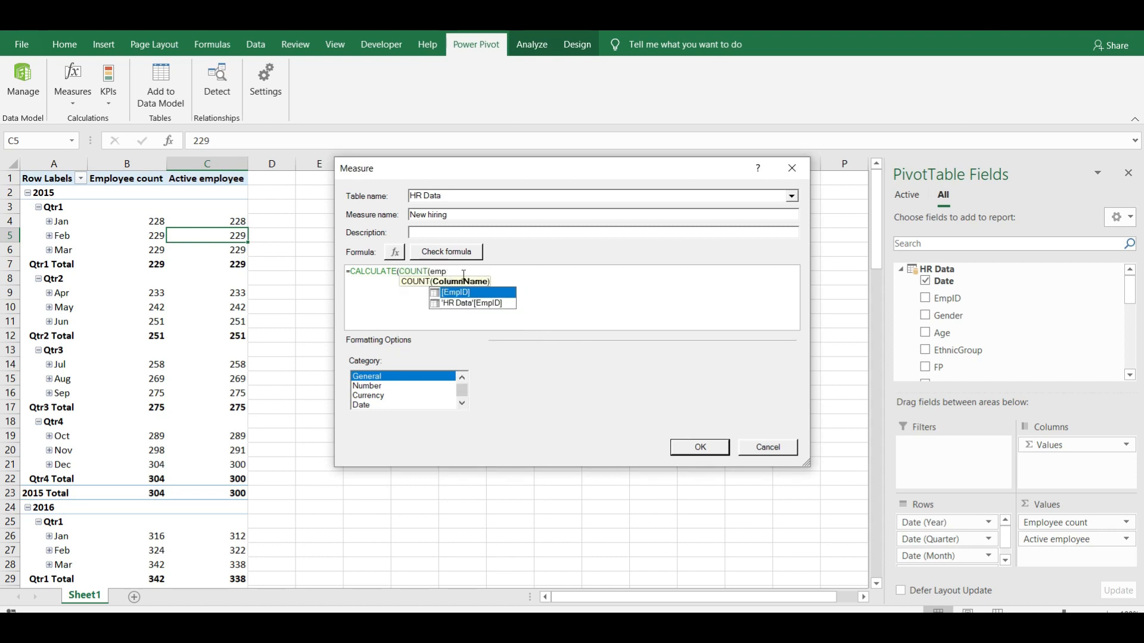
double_click(477, 291)
type(")")
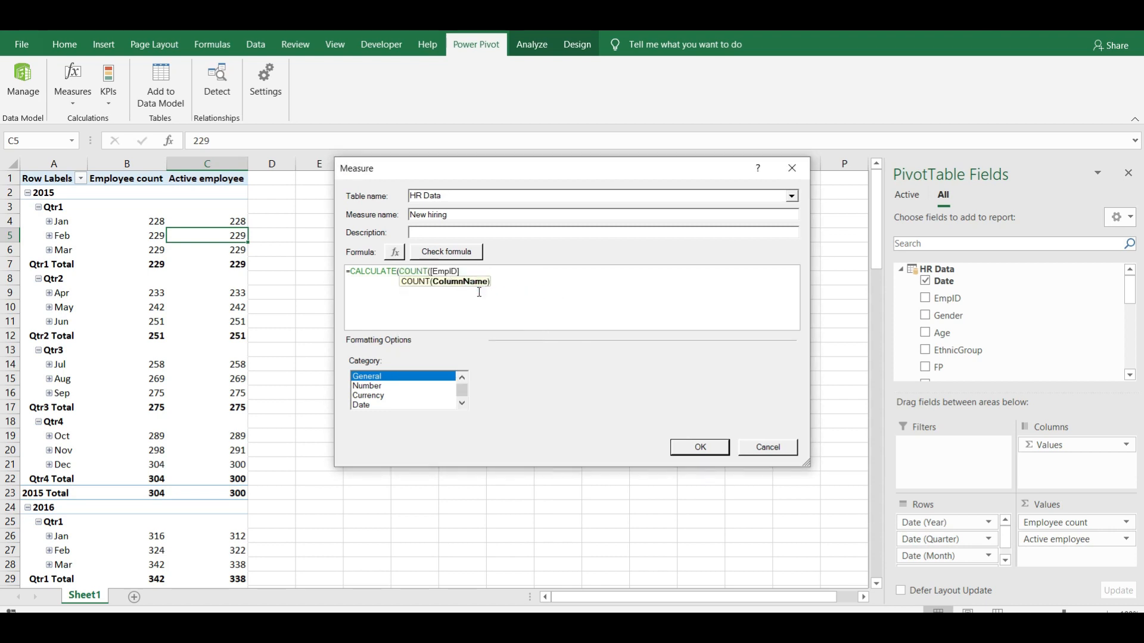
Continue the New hiring formula with ,FILTER('HR Data', as its filter argument.
type(",fil")
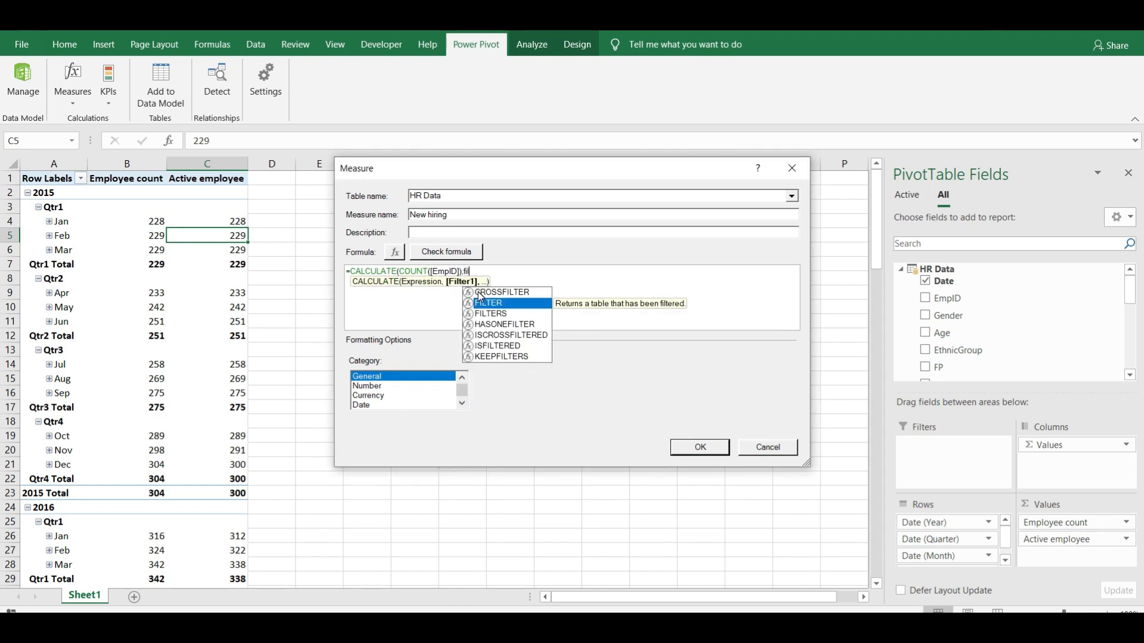
double_click(481, 297)
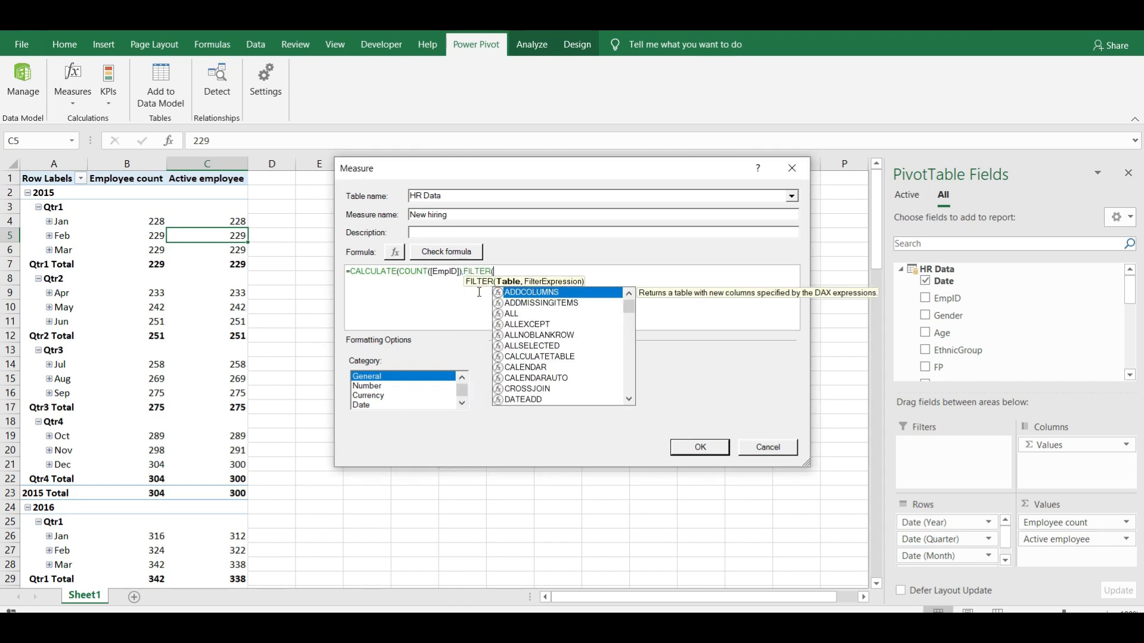
type("h")
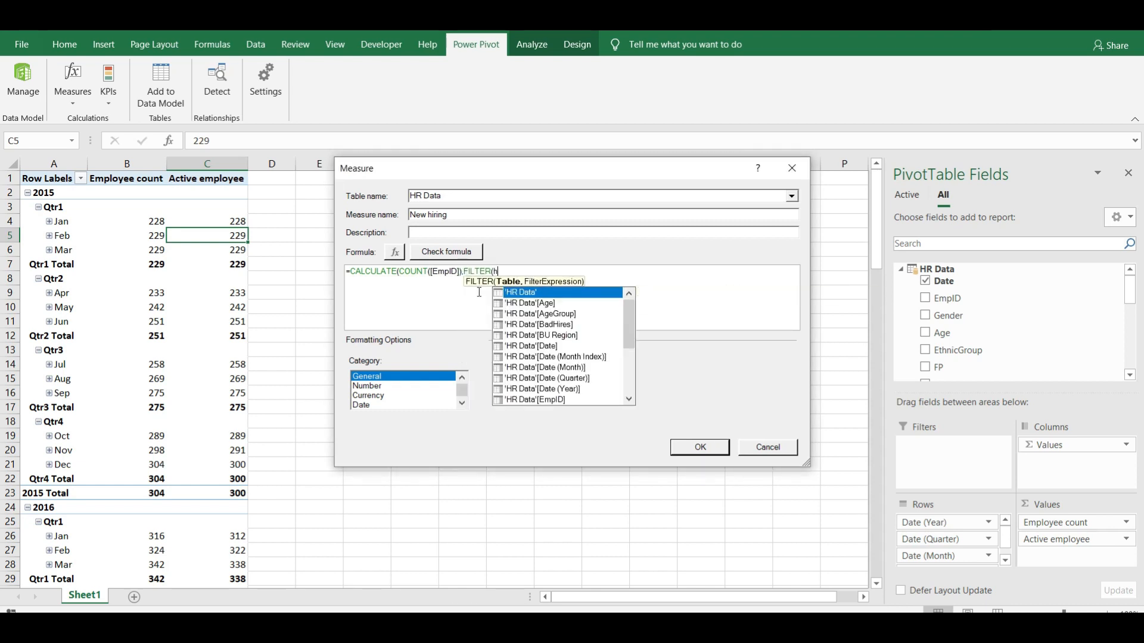
double_click(544, 292)
type(",")
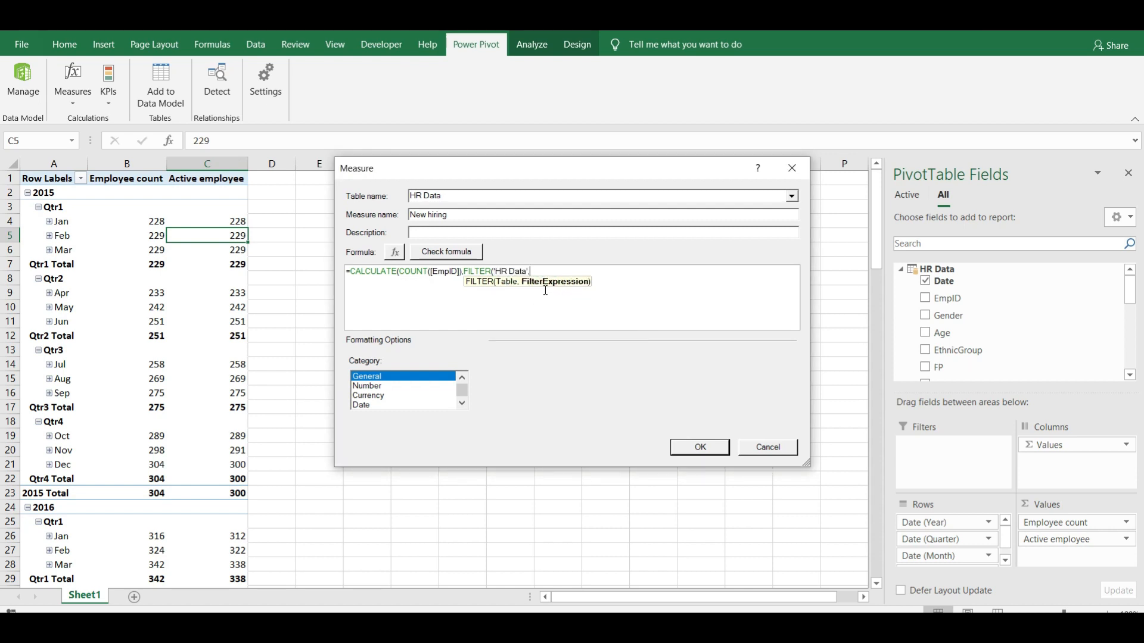
Complete the filter with 'HR Data'[isNewHire]="YES")), check the formula, and save the New hiring measure.
type("new")
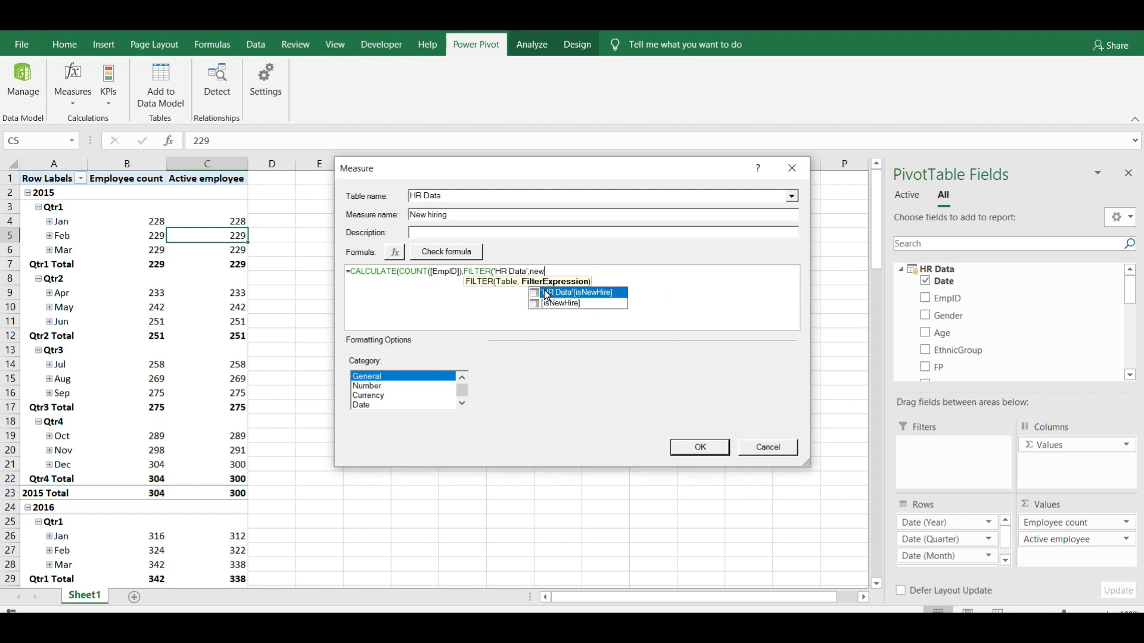
double_click(592, 291)
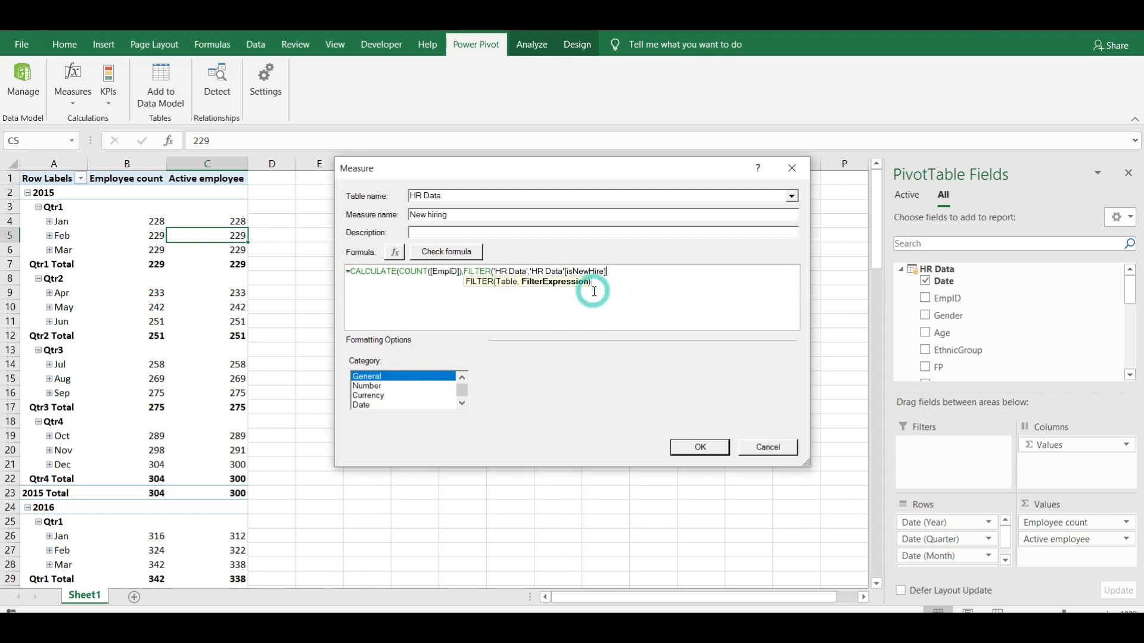
type("=\"YES\"))")
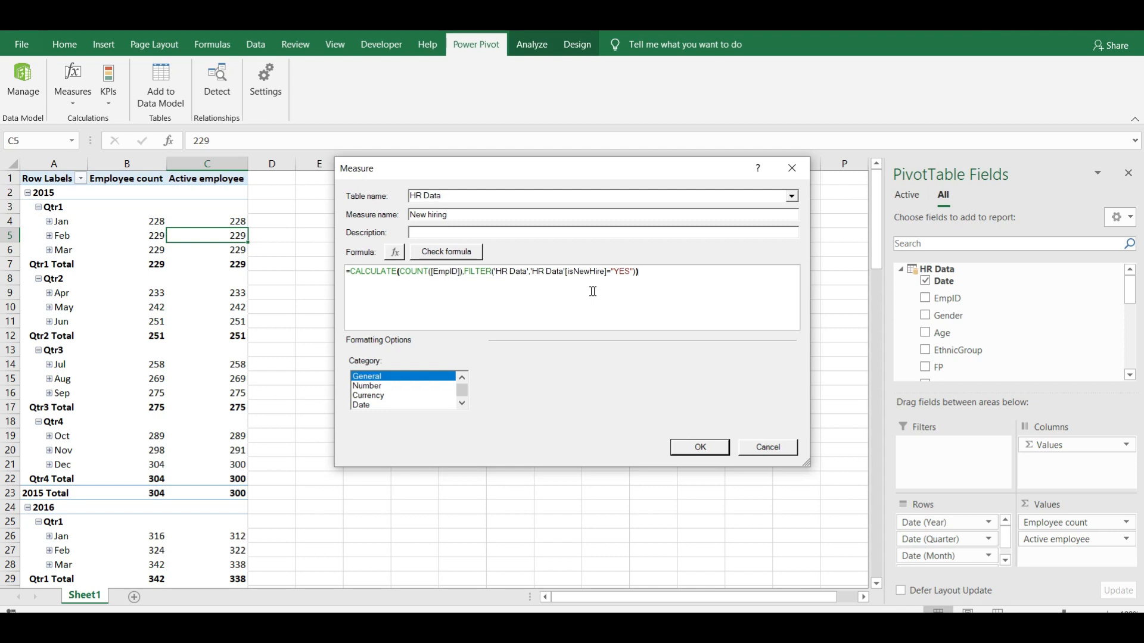
left_click(438, 251)
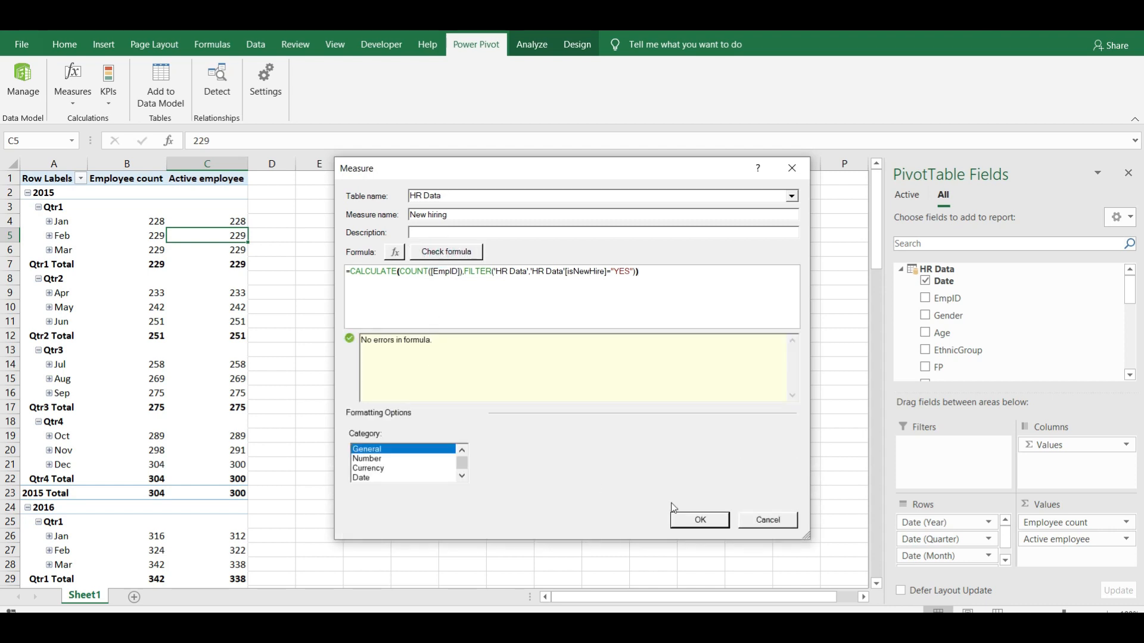
left_click(680, 520)
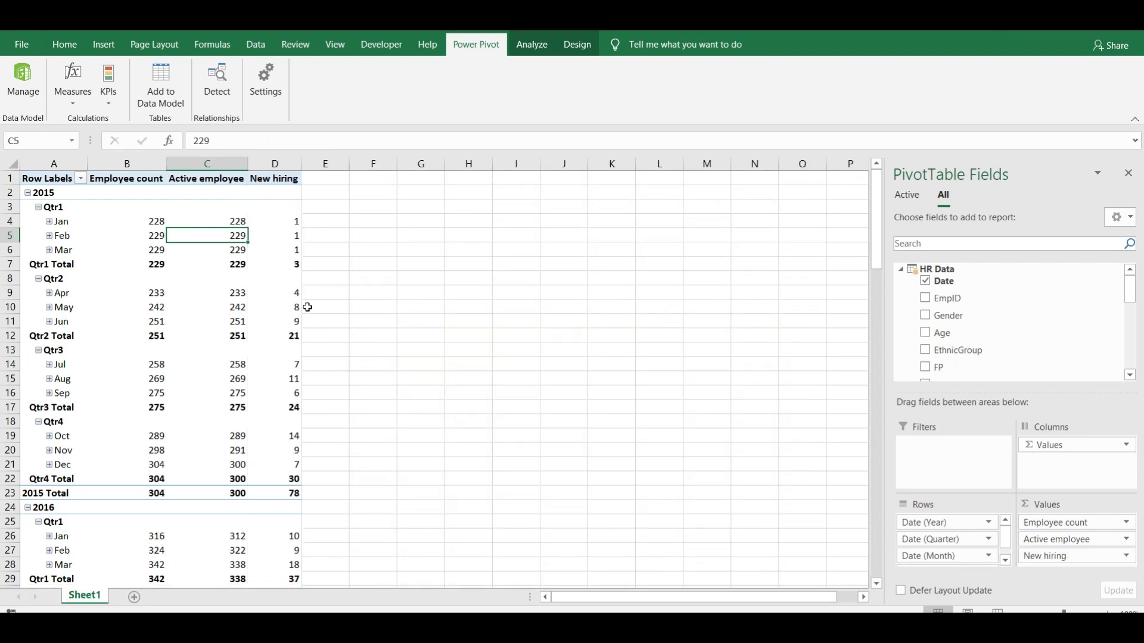
Review the New hiring values for January and August 2015, and open 201508.csv from the HR Data folder.
left_click(296, 224)
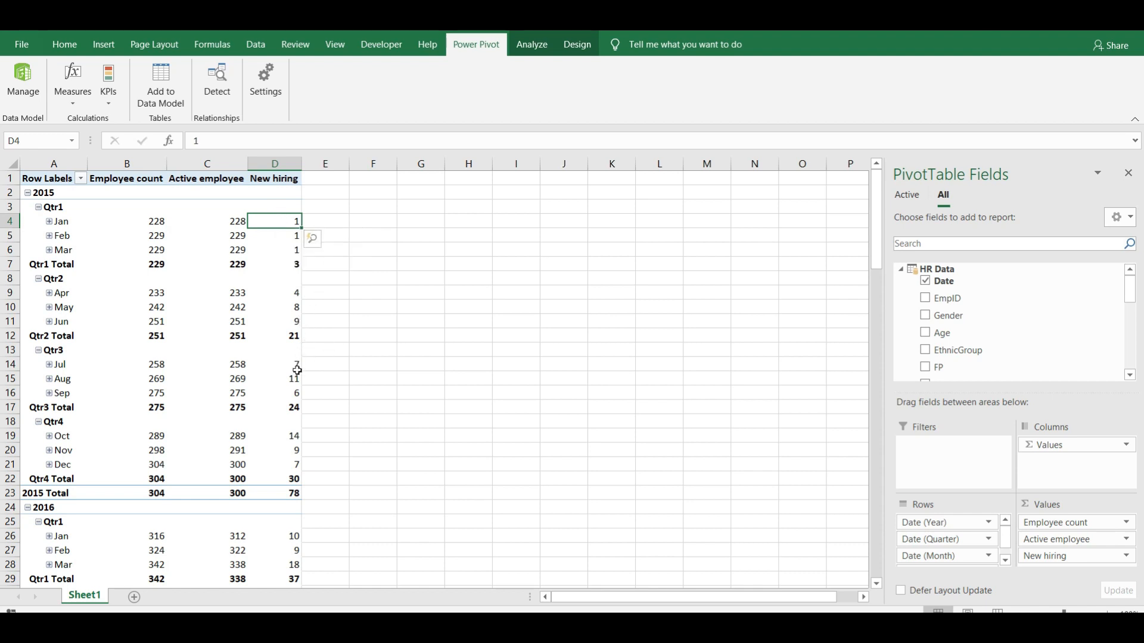
left_click_drag(288, 381, 72, 378)
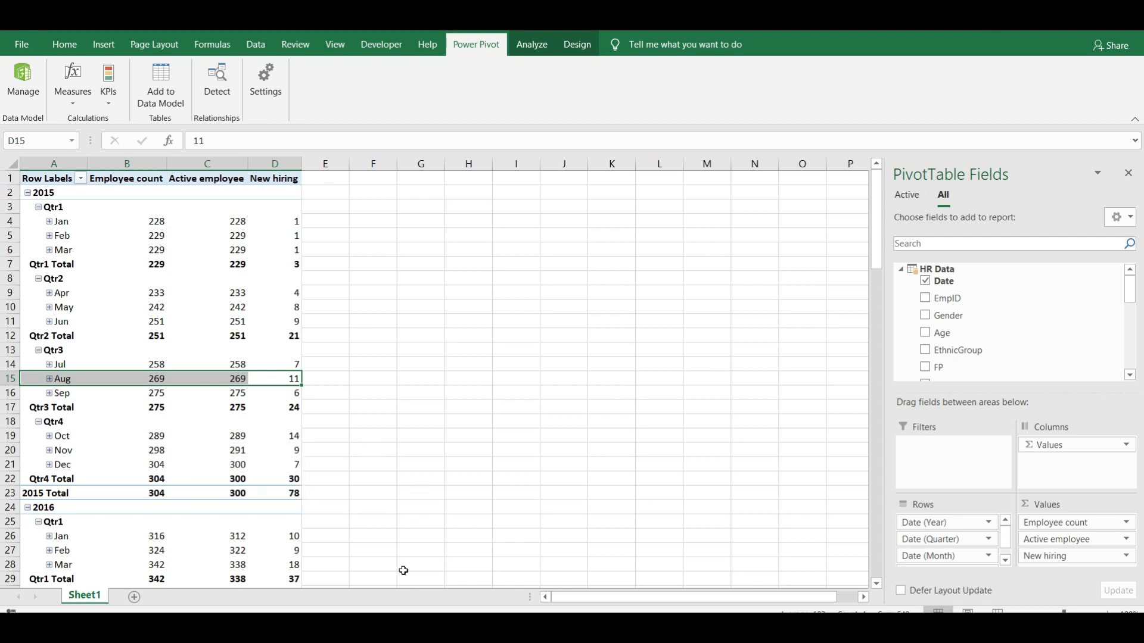
left_click(304, 630)
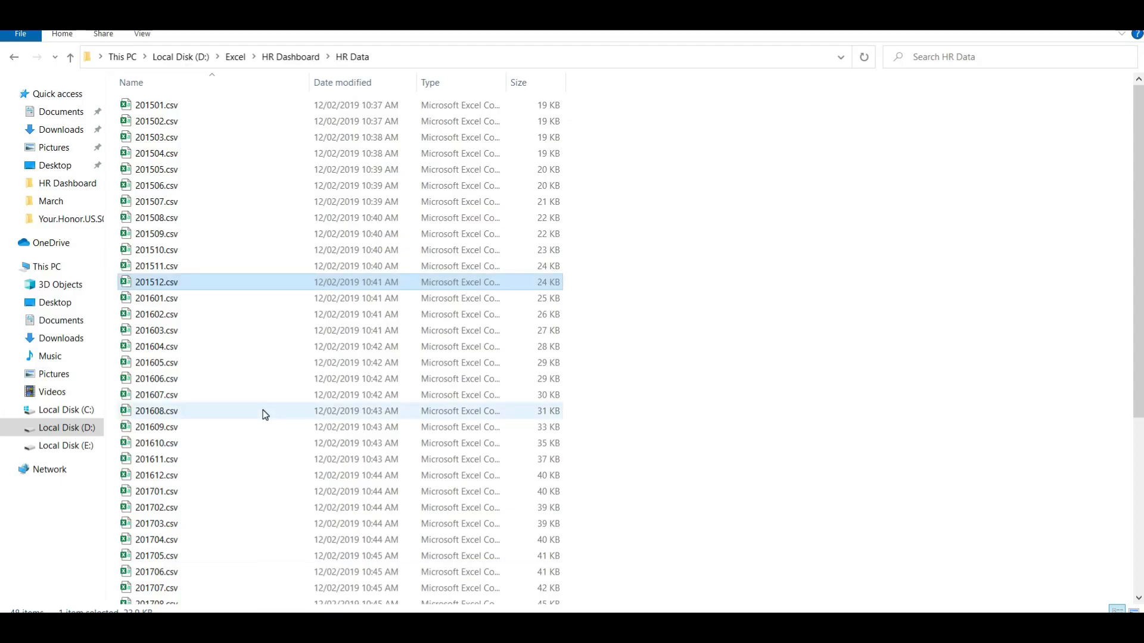
left_click(175, 219)
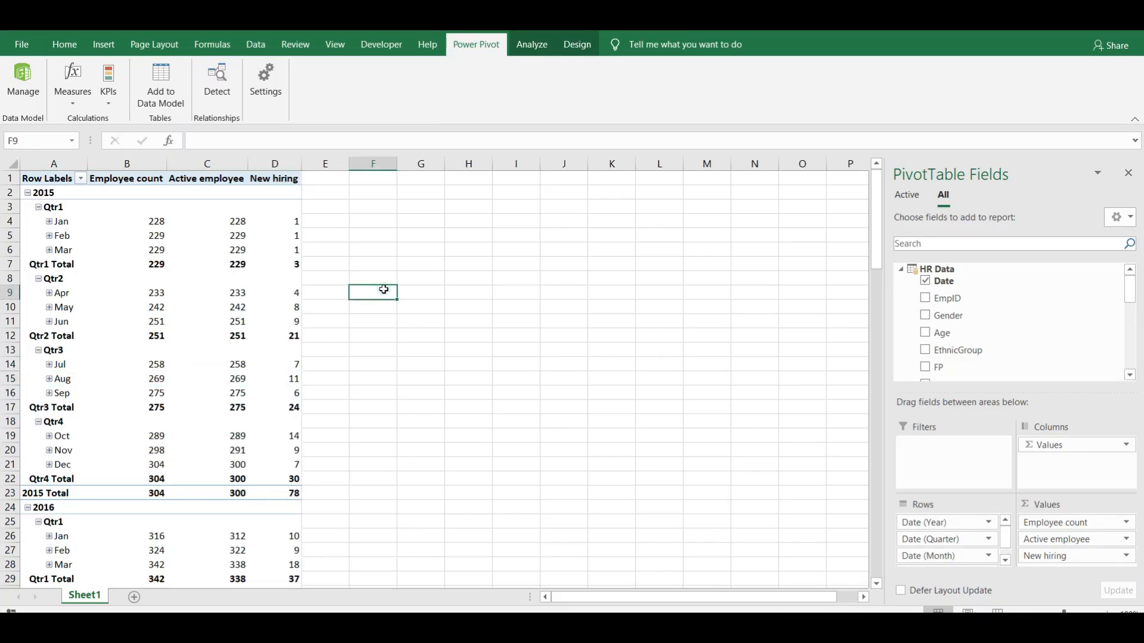
left_click(451, 293)
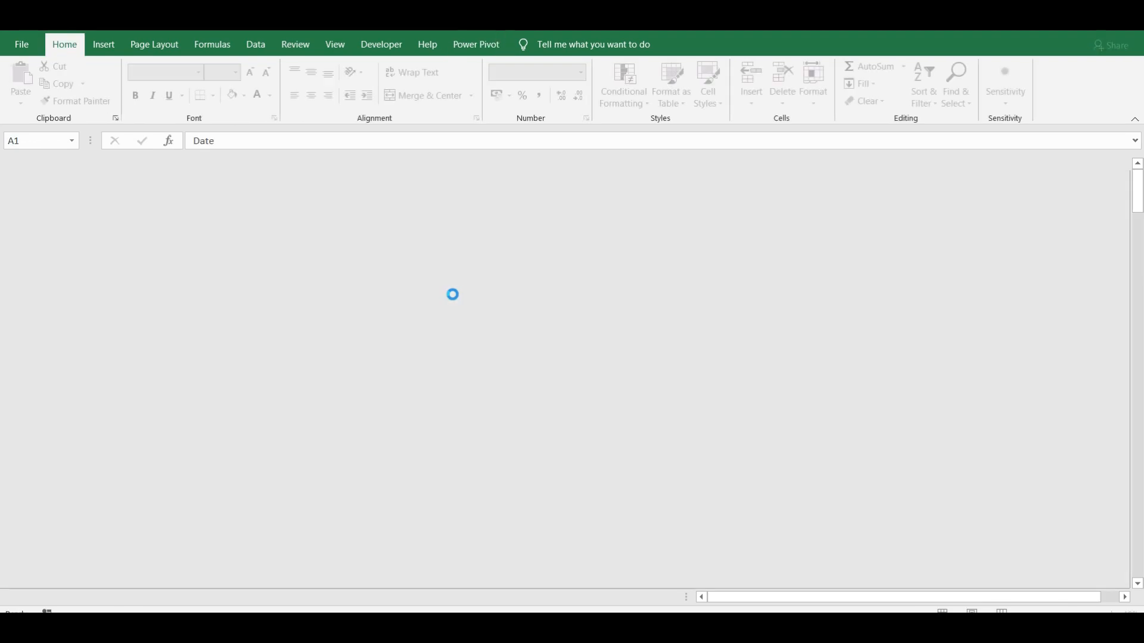
Filter the isNewHire column of the 201508 sheet to exclude blanks and examine the remaining entries.
left_click(378, 179)
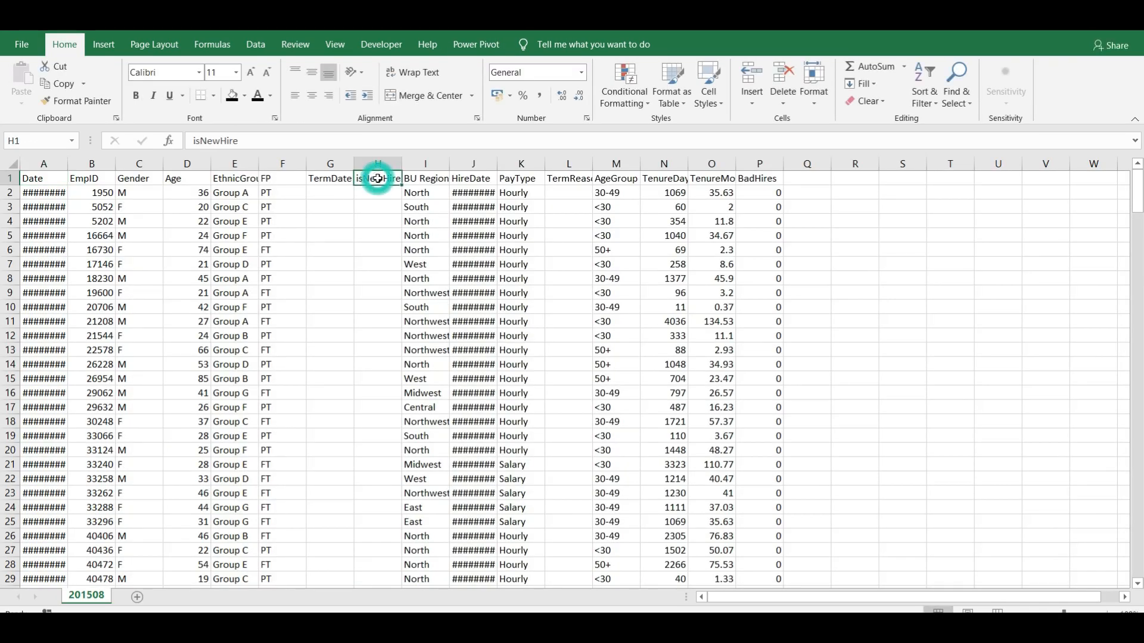
key("ctrl+shift+l")
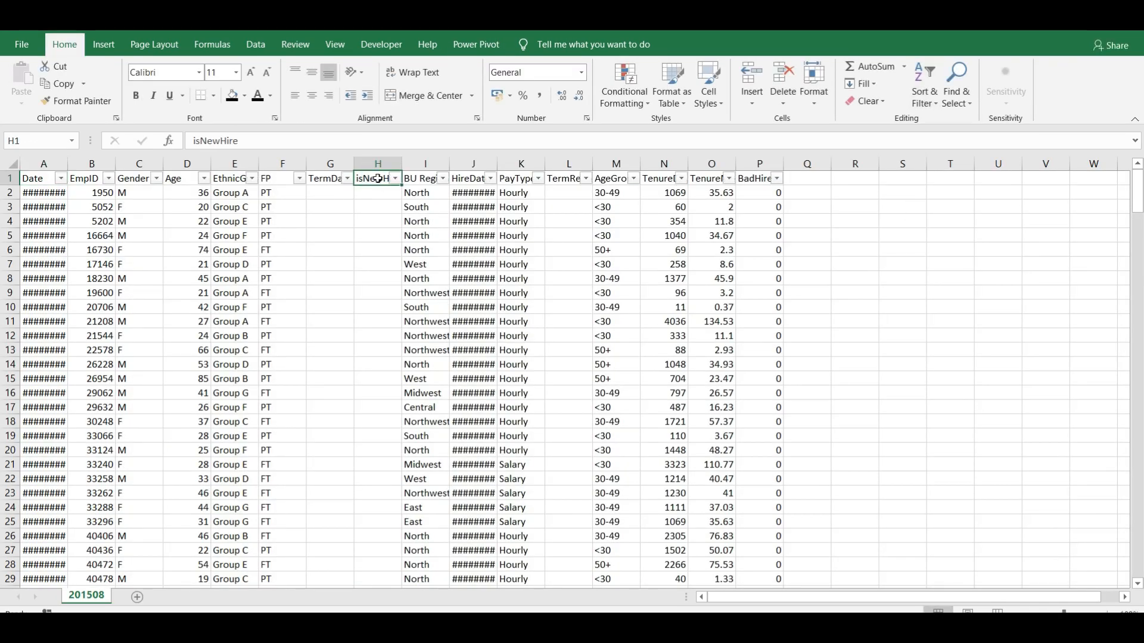
left_click(395, 178)
left_click(429, 368)
left_click(497, 481)
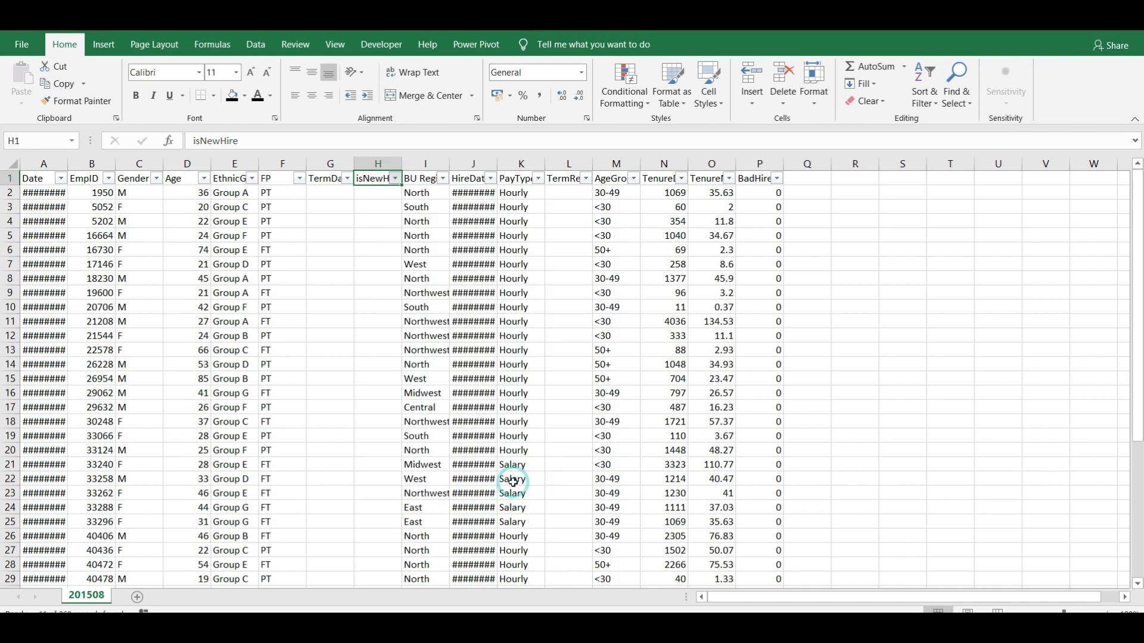
left_click(373, 192)
left_click_drag(373, 192, 370, 334)
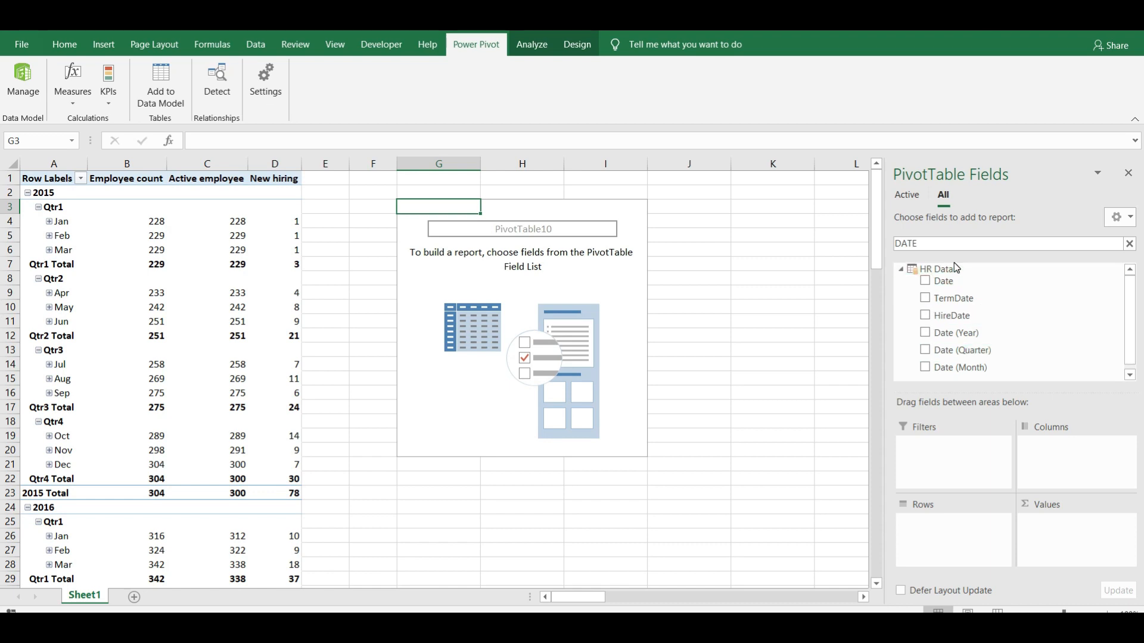
Clear the field search and add EthnicGroup and Gender as row fields of the new PivotTable at G3.
key("BackSpace")
key("BackSpace")
key("BackSpace")
key("BackSpace")
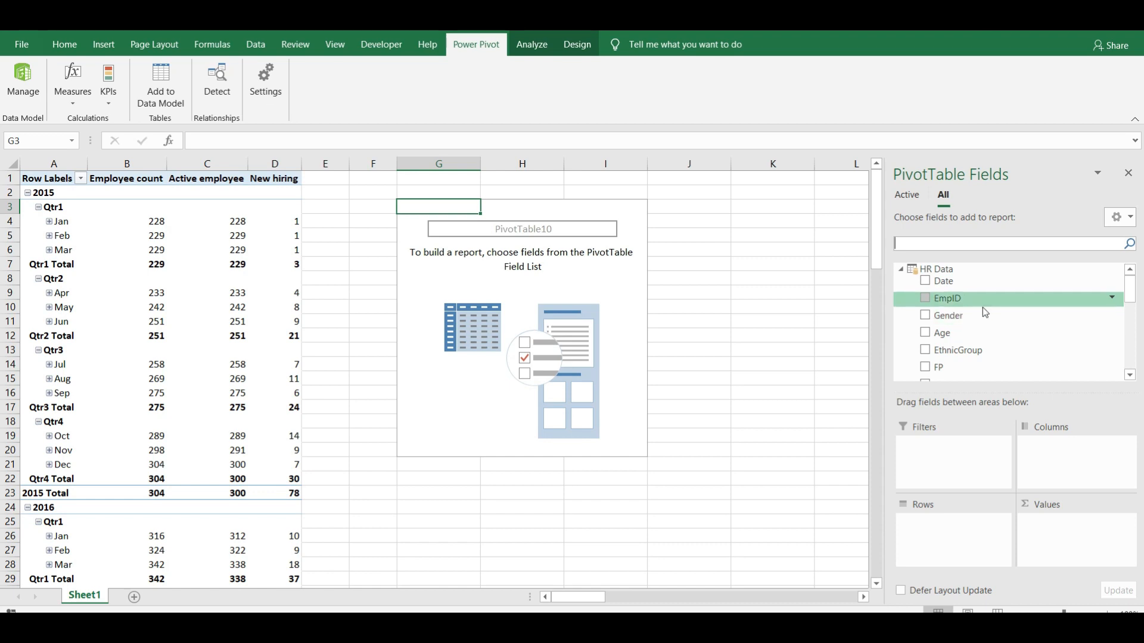
left_click_drag(964, 351, 955, 546)
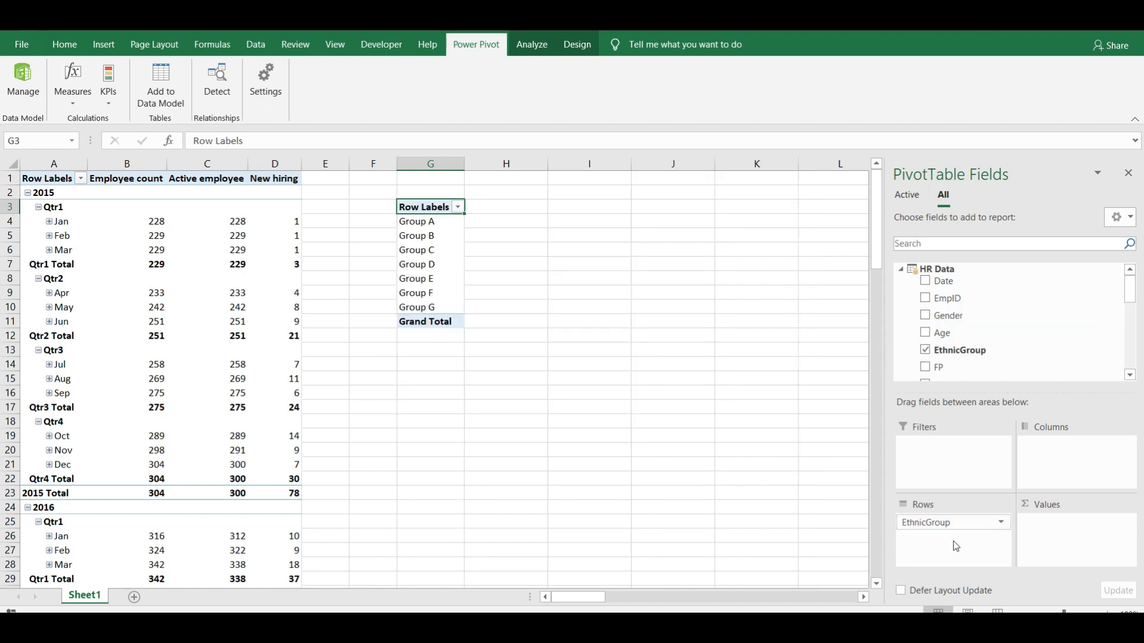
left_click_drag(947, 316, 953, 544)
Add TenureMonths as a value field of the new PivotTable and summarize it by Average.
left_click_drag(1135, 293, 1132, 330)
left_click_drag(1005, 352, 1064, 538)
left_click(1055, 523)
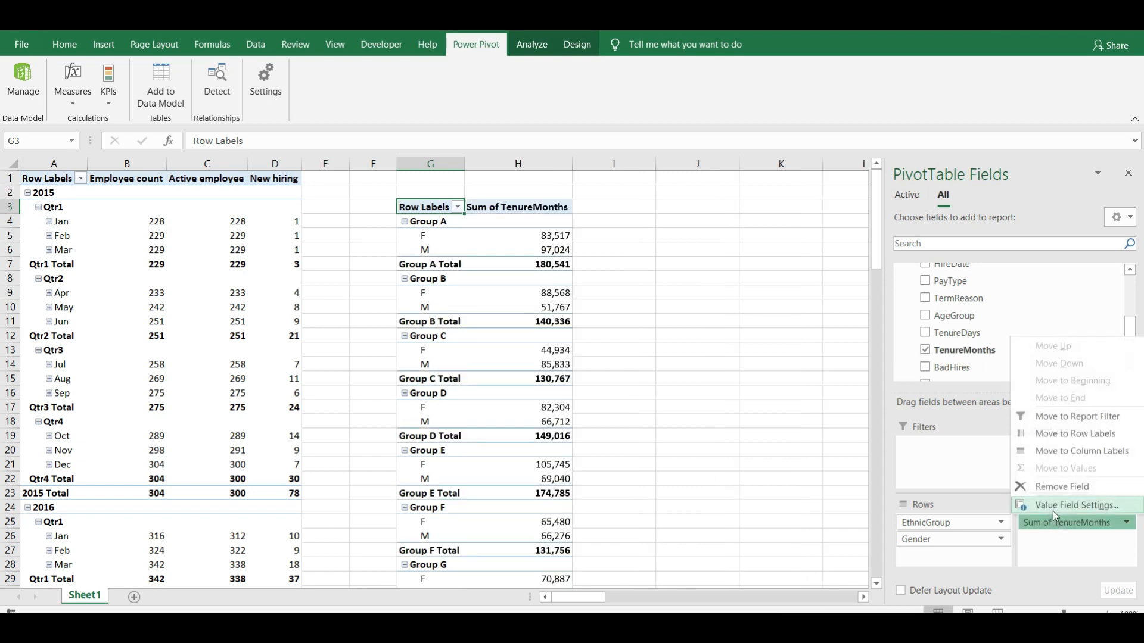
left_click(1055, 506)
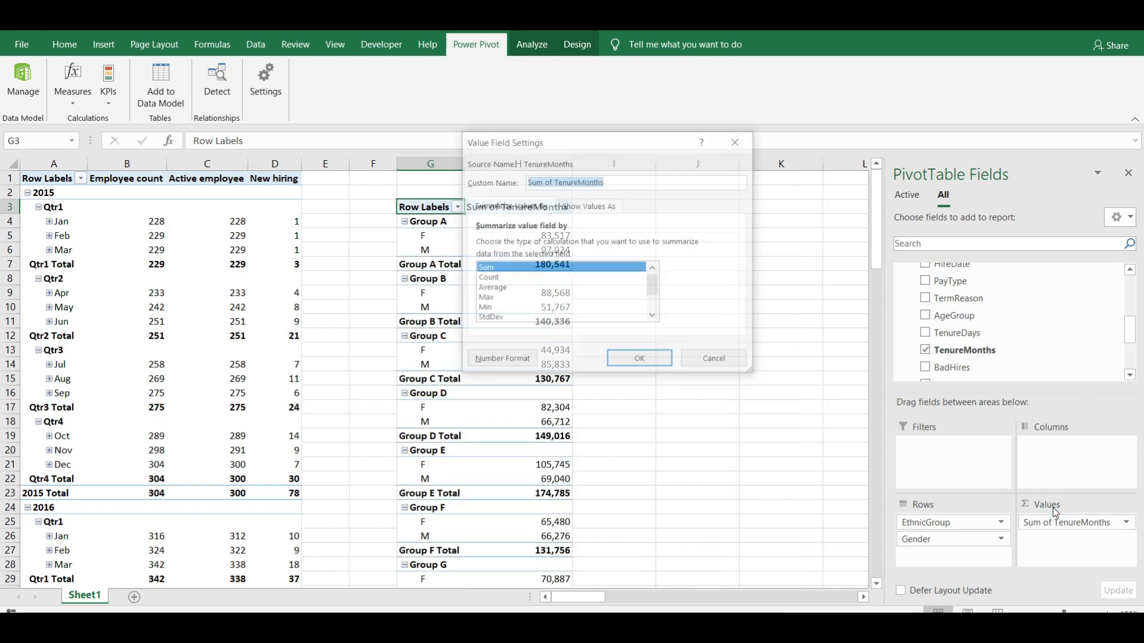
left_click(491, 288)
double_click(491, 290)
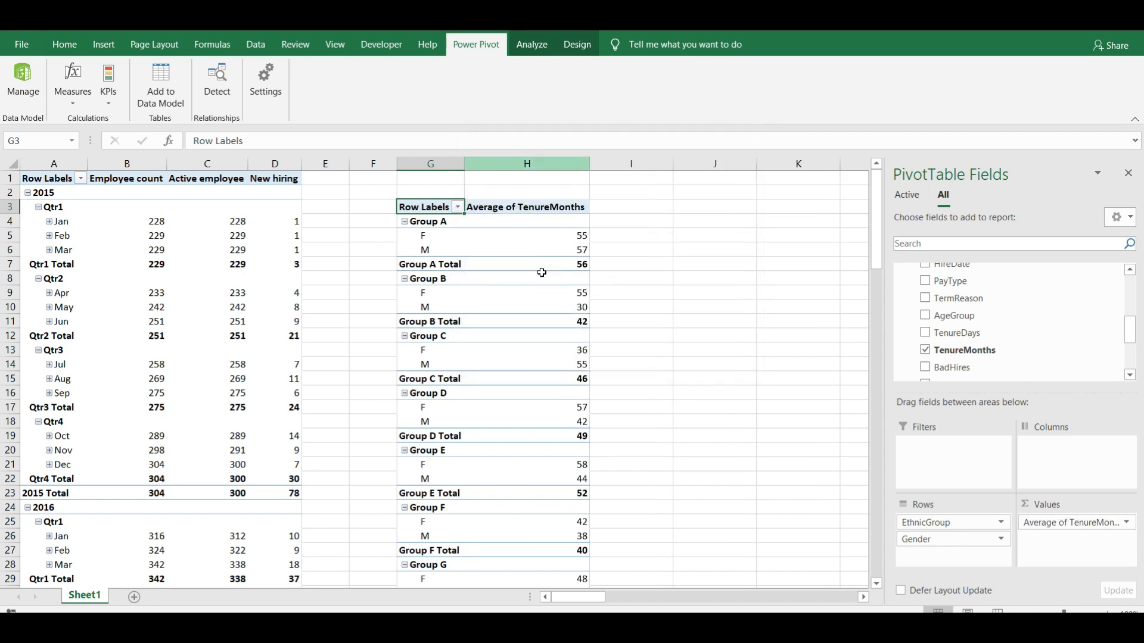
Find the EmpID field by searching for "ID" and add it as a report filter of the TenureMonths PivotTable.
mouse_move(536, 361)
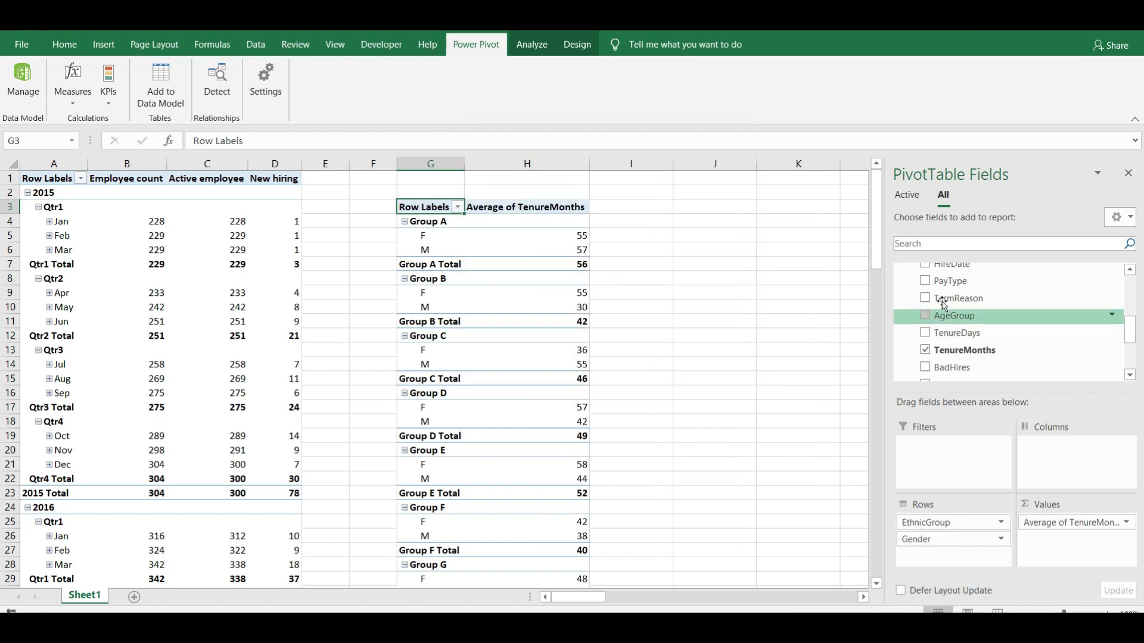
left_click(964, 246)
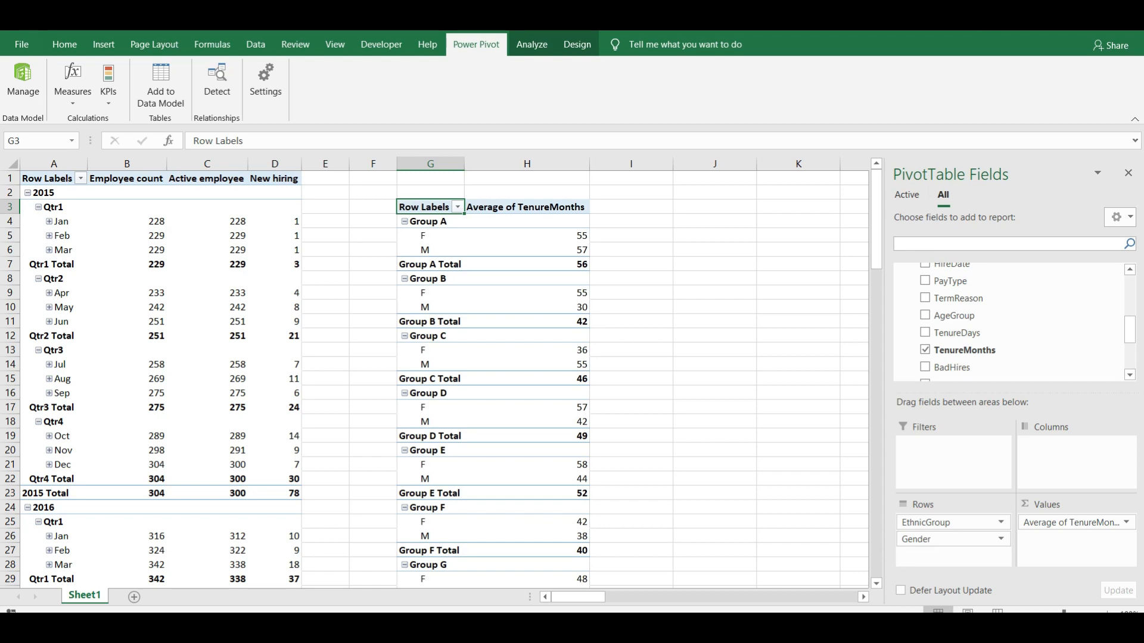
type("IF")
key("BackSpace")
type("D")
left_click_drag(947, 280, 930, 470)
Filter the TenureMonths PivotTable to a single employee ID and check the exact average tenure in H5.
left_click(582, 178)
left_click(421, 214)
left_click_drag(577, 226, 577, 295)
left_click(441, 279)
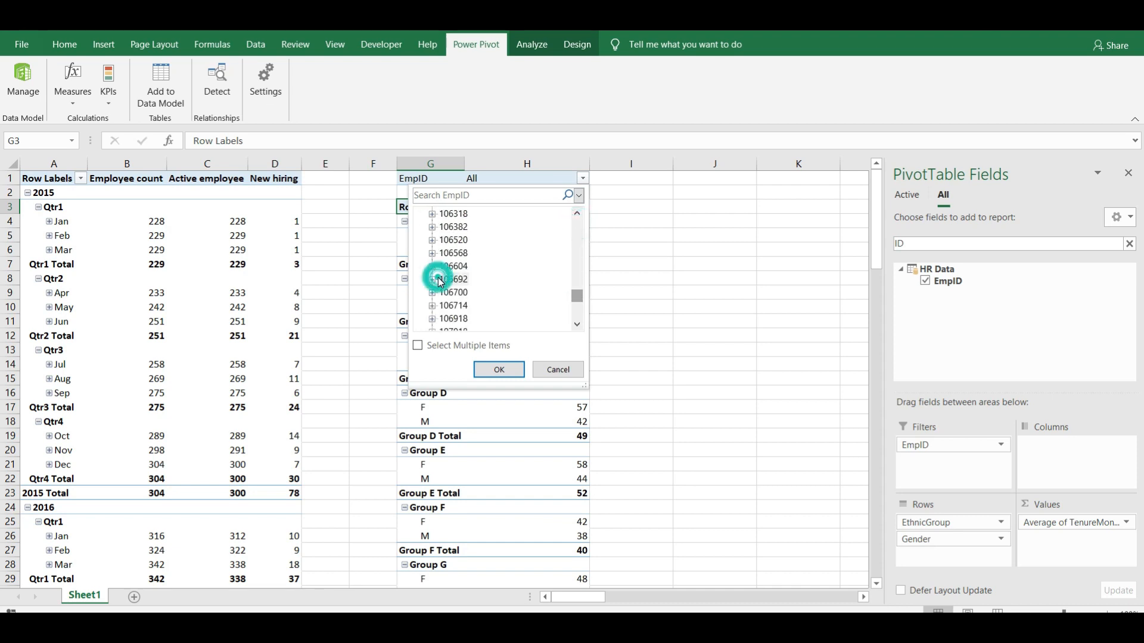
left_click(444, 278)
left_click(483, 372)
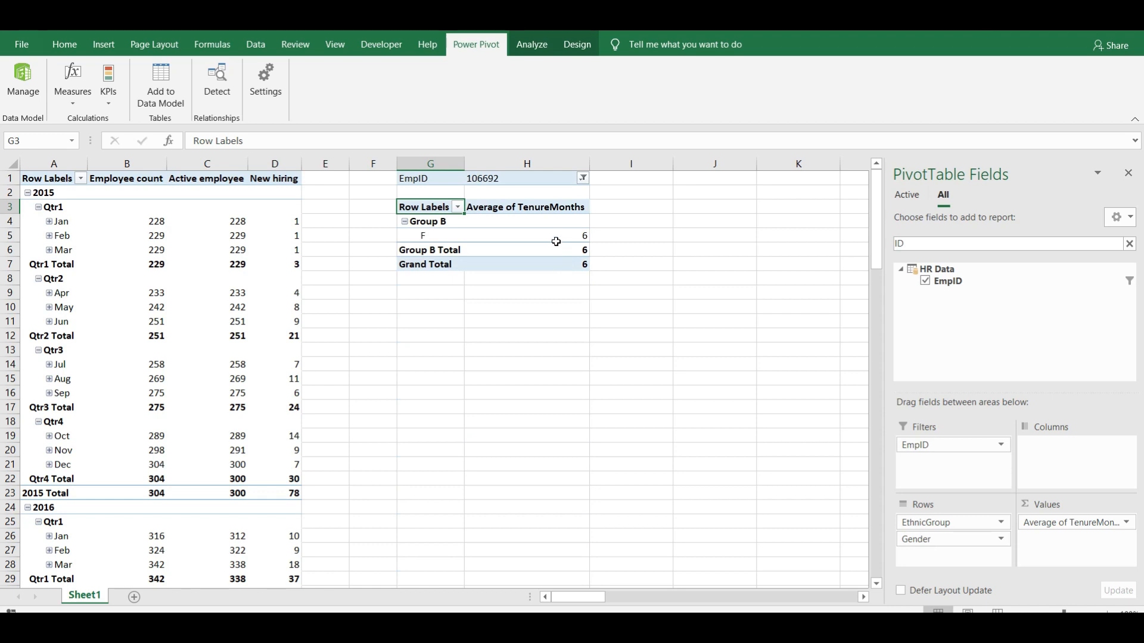
mouse_move(553, 237)
left_click(570, 236)
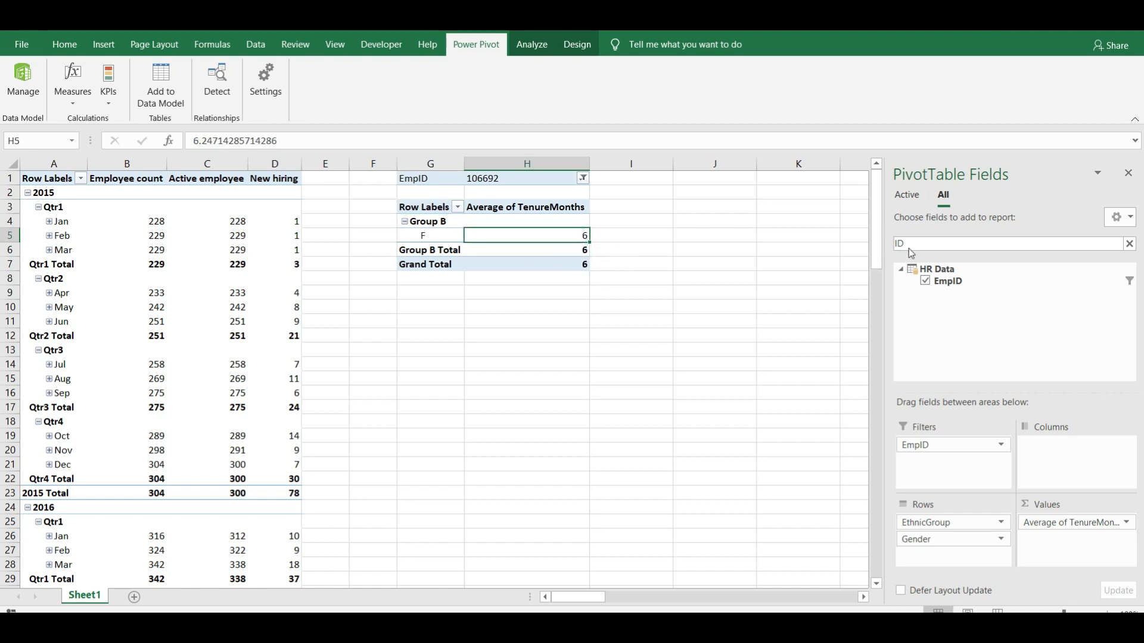
Search the fields for "DATE", add Date as the column field of the tenure PivotTable, and hide the field list.
key("BackSpace")
key("BackSpace")
type("DATE")
left_click_drag(938, 281, 1042, 469)
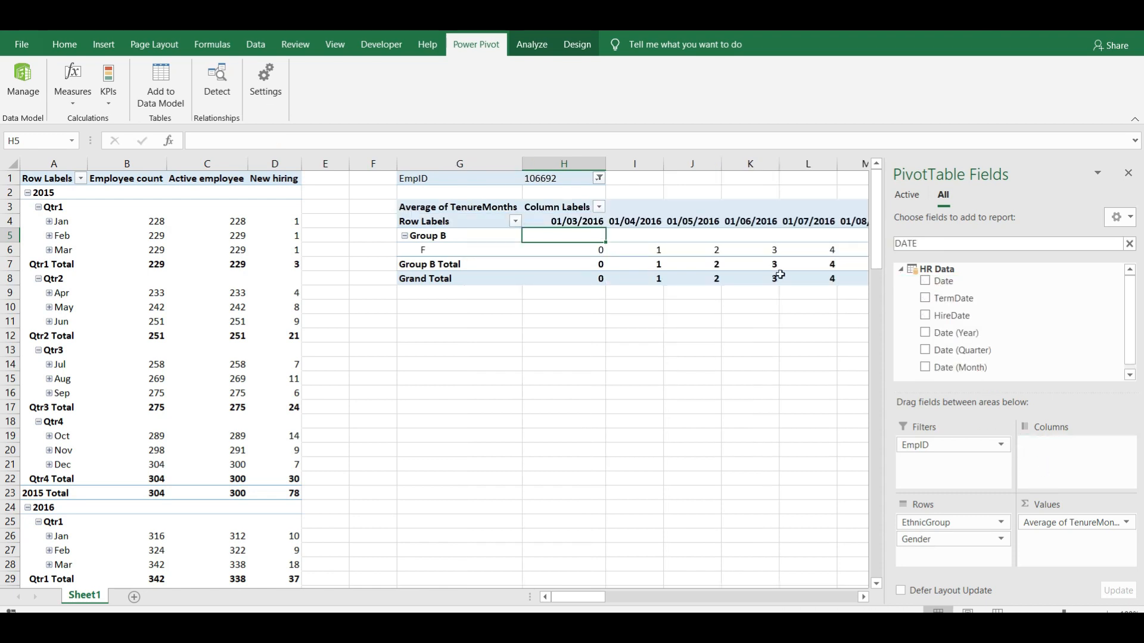
left_click(1129, 176)
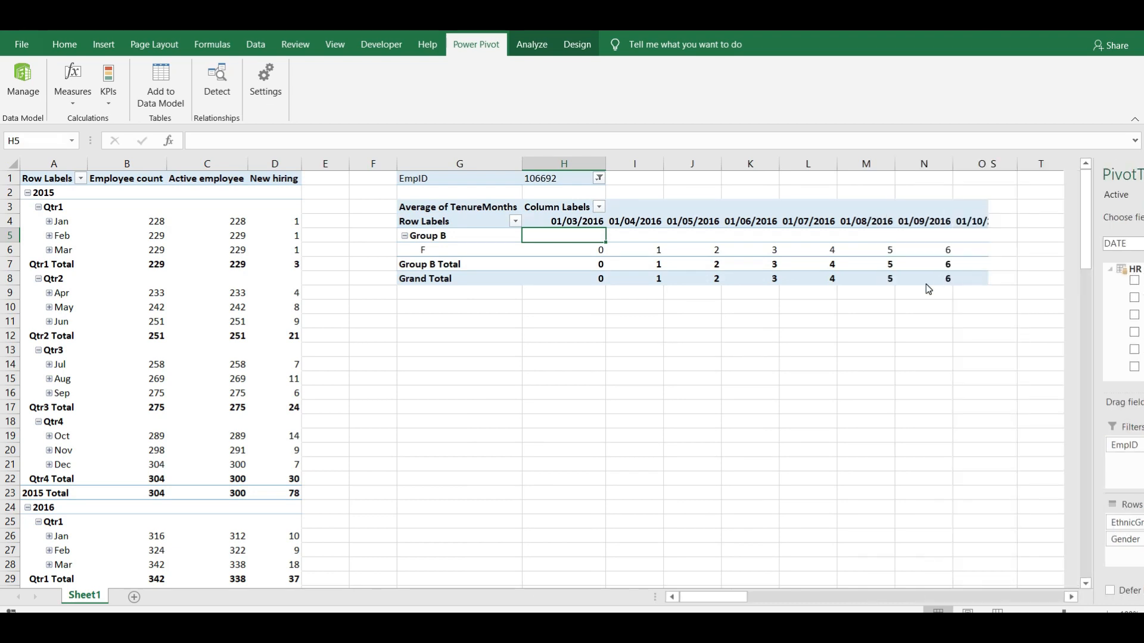
Look across the monthly date columns to the Grand Total and check the employee's overall average tenure.
key("Right")
key("Right")
key("Right")
key("Right")
key("Right")
key("Right")
key("Right")
key("Right")
key("Right")
key("Right")
key("Right")
key("Right")
key("Right")
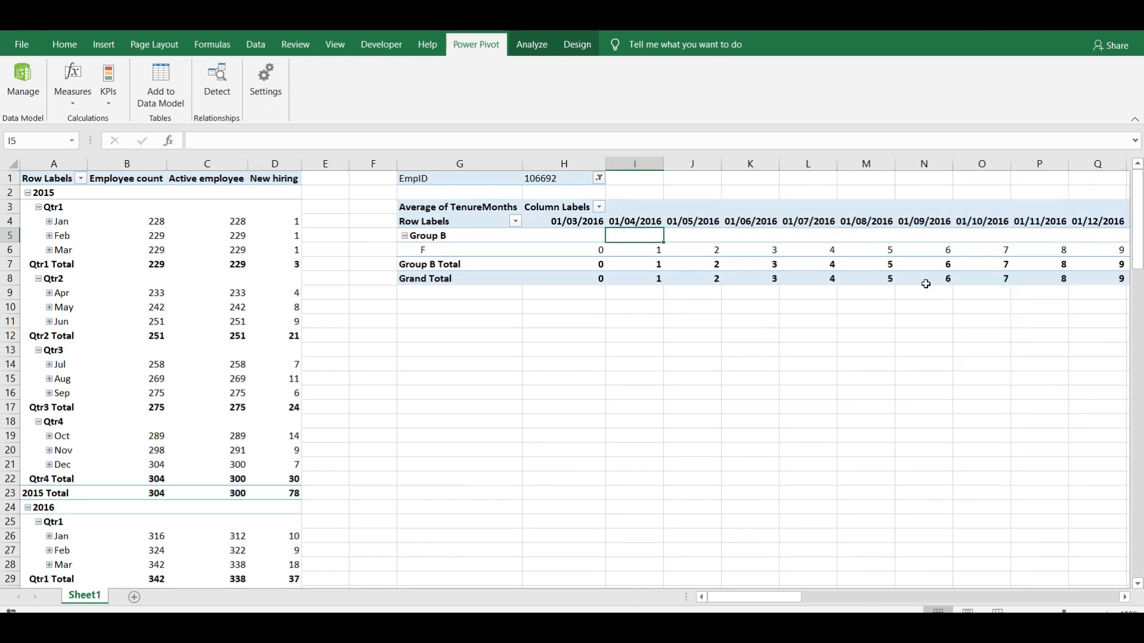
key("Right")
key("Right")
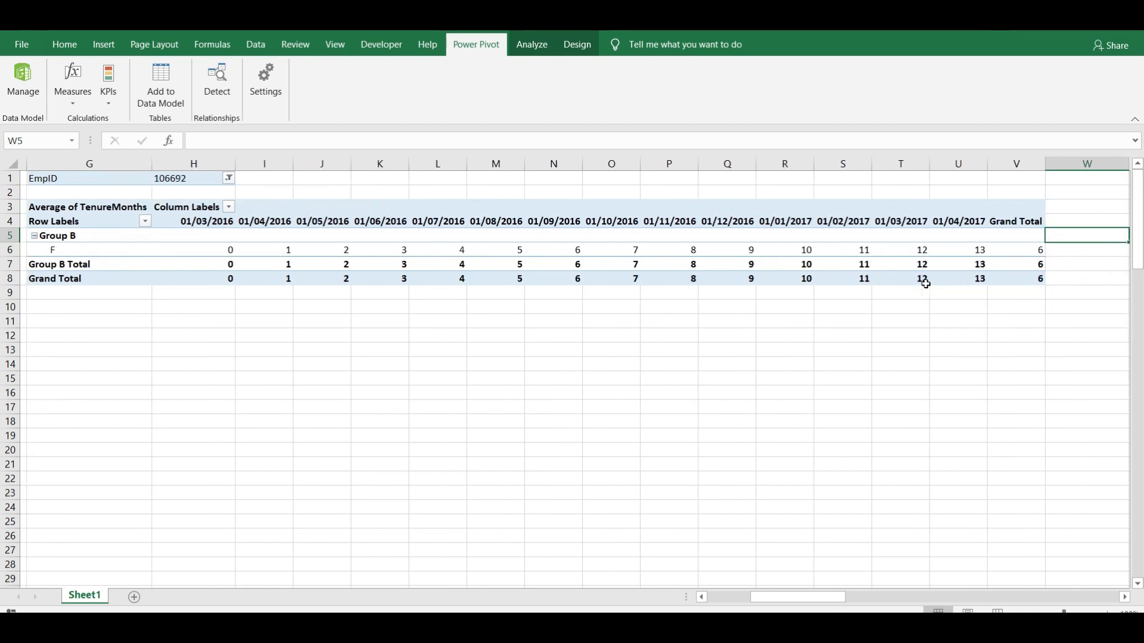
key("Down")
key("Left")
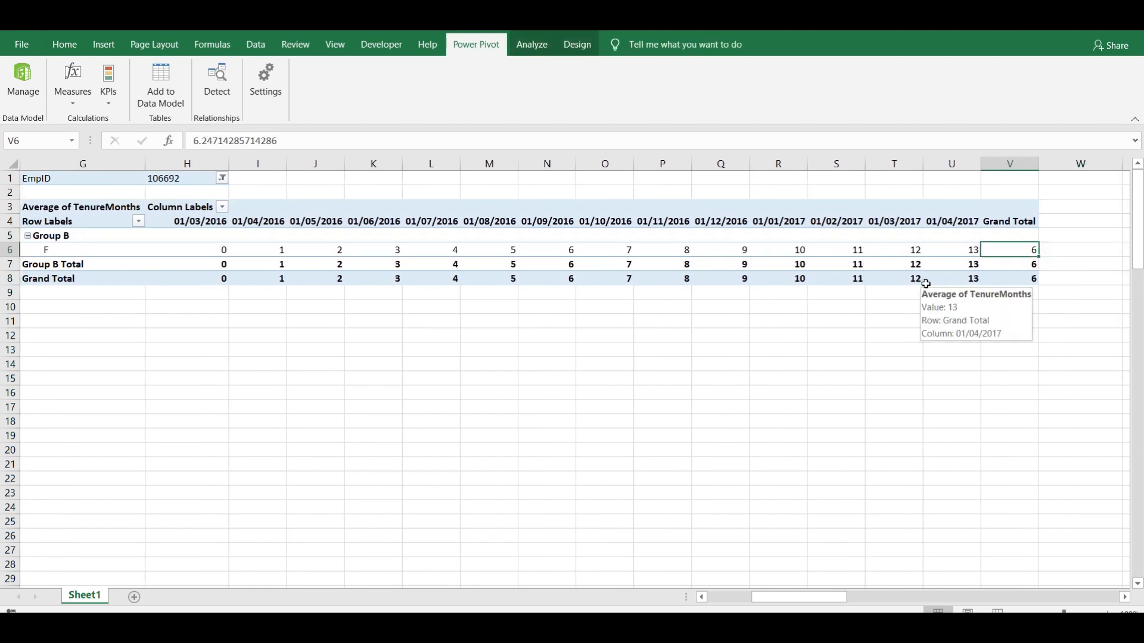
Examine the employee's exact TenureMonths value in each monthly column of row 6.
key("Left")
key("Left")
key("Left")
key("Left")
key("Left")
key("Left")
key("Left")
key("Left")
key("Left")
key("Left")
key("Left")
key("Left")
key("Left")
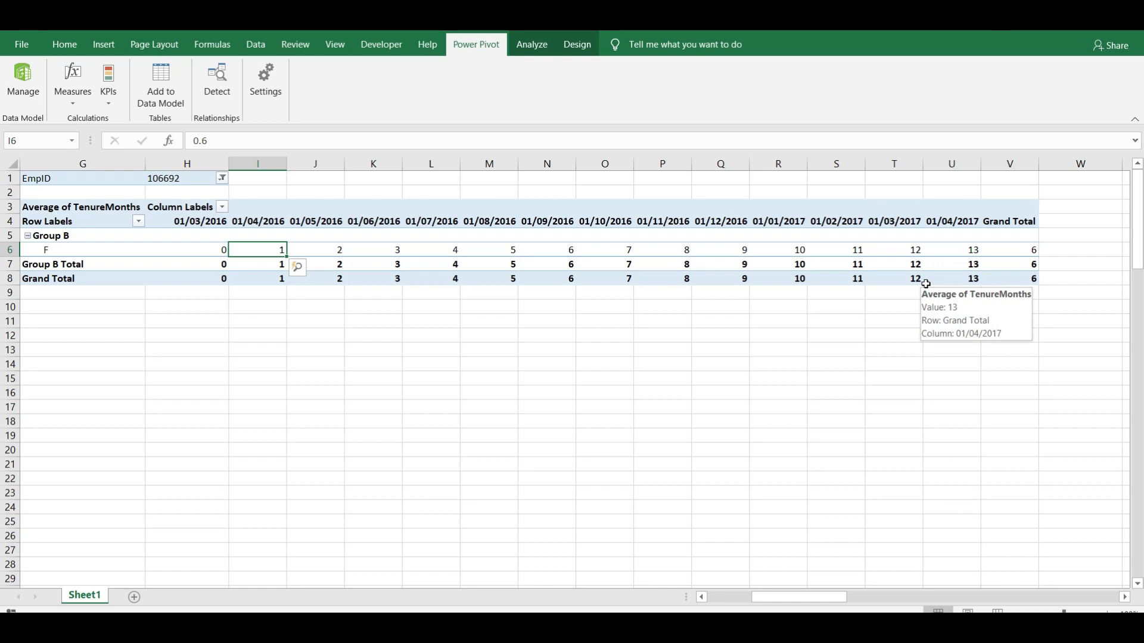
key("Right")
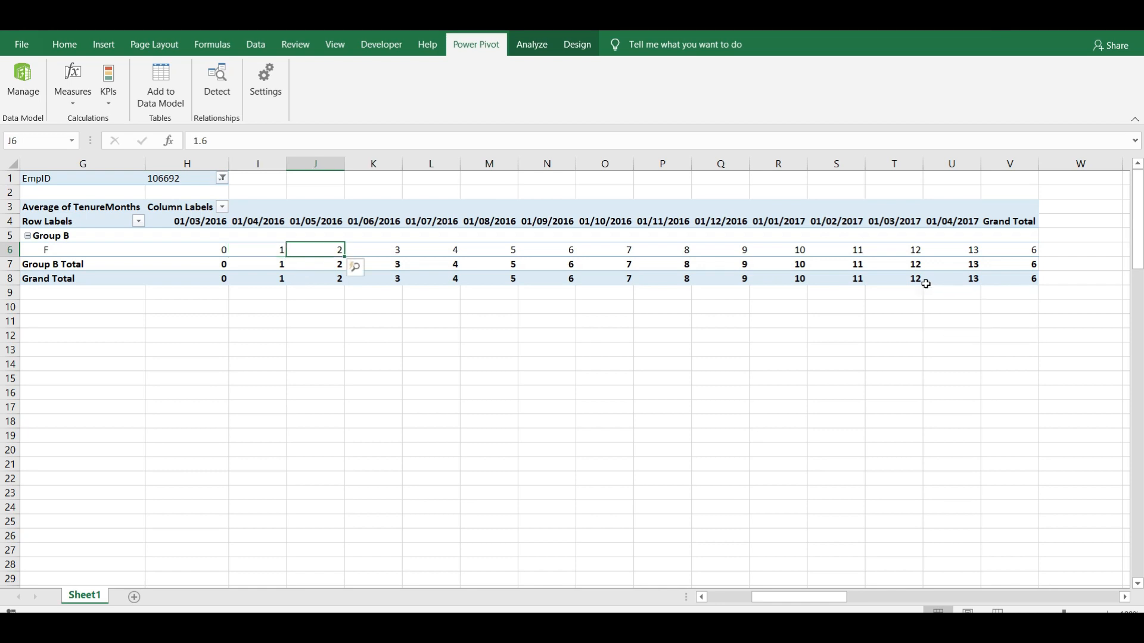
key("Right")
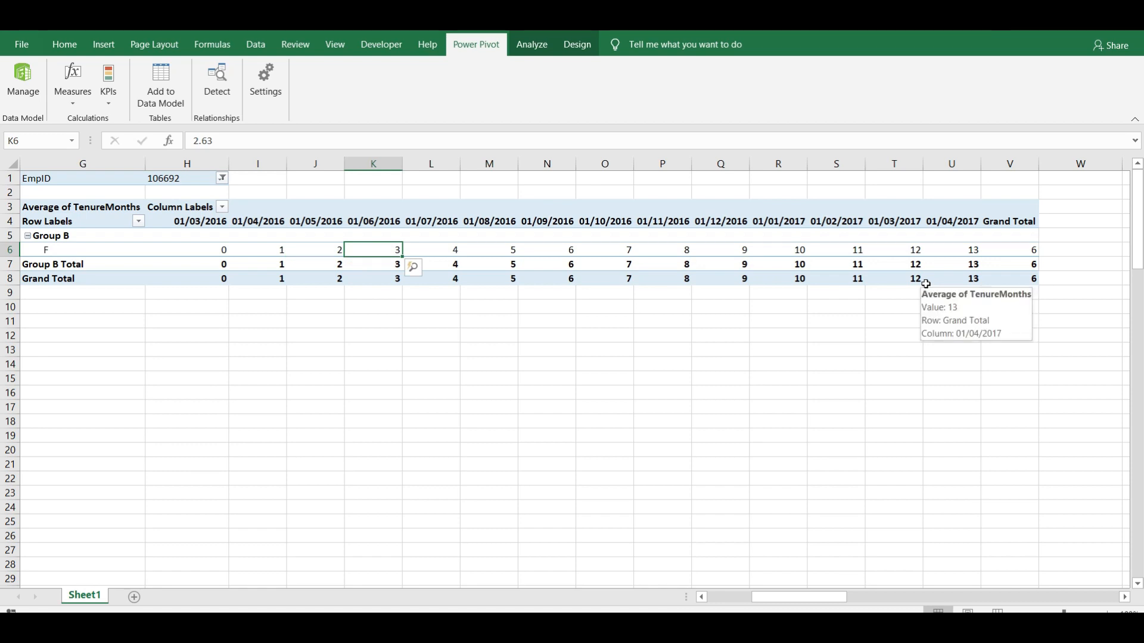
key("Right")
key("Right")
key("Right")
key("Right")
key("Right")
key("Right")
key("Right")
key("Right")
key("Right")
key("Right")
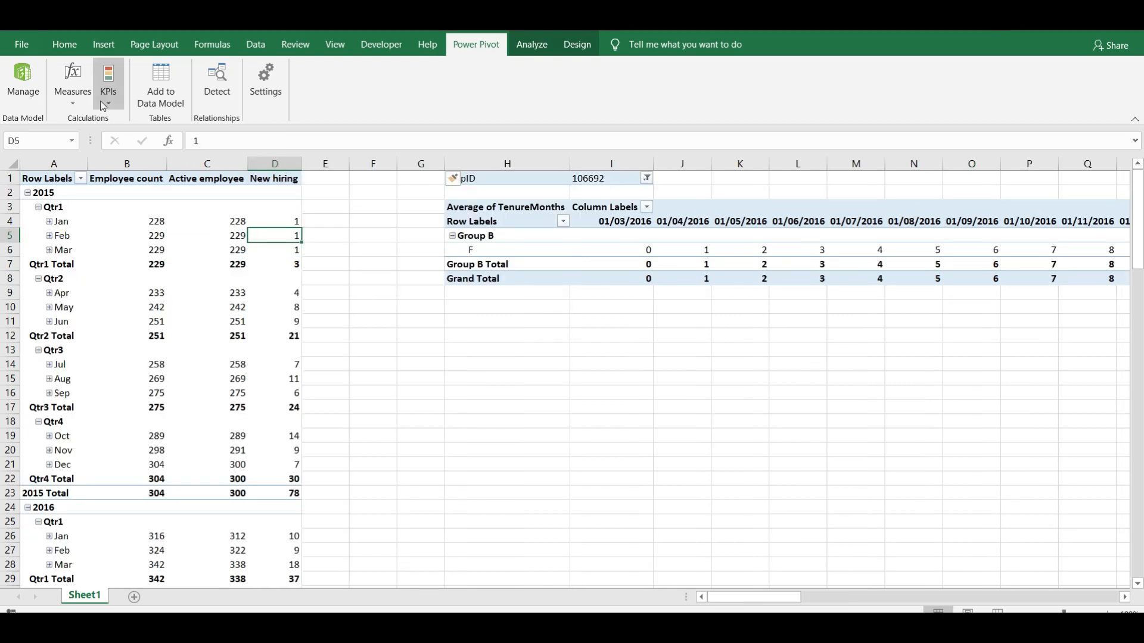
Create a new measure in the HR Data table and name it "Average tenure".
left_click(73, 101)
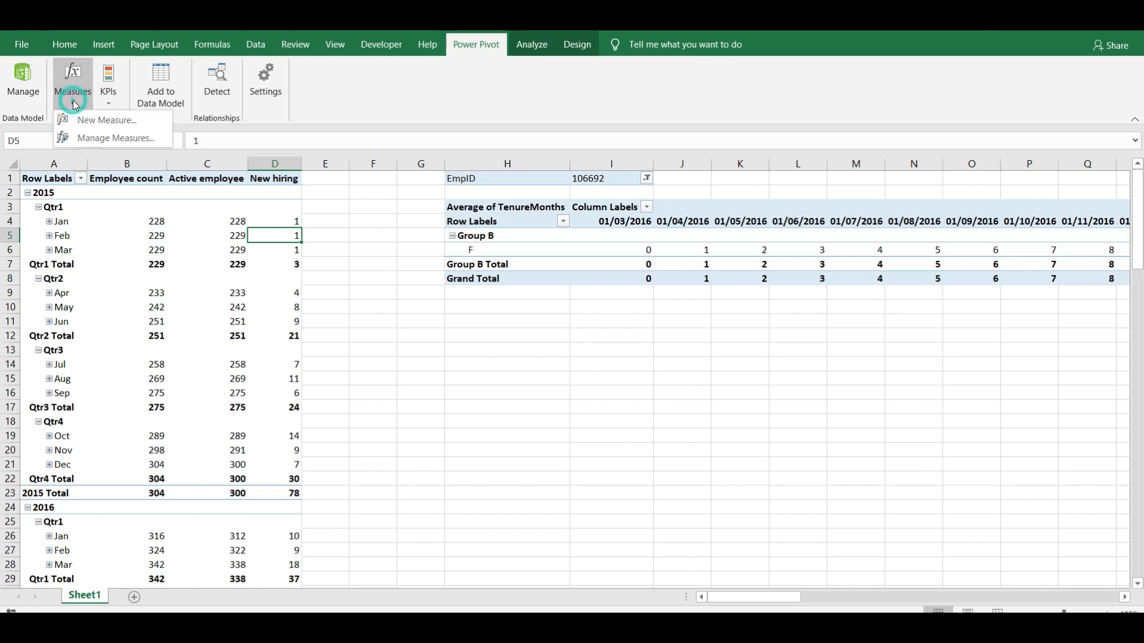
left_click(108, 120)
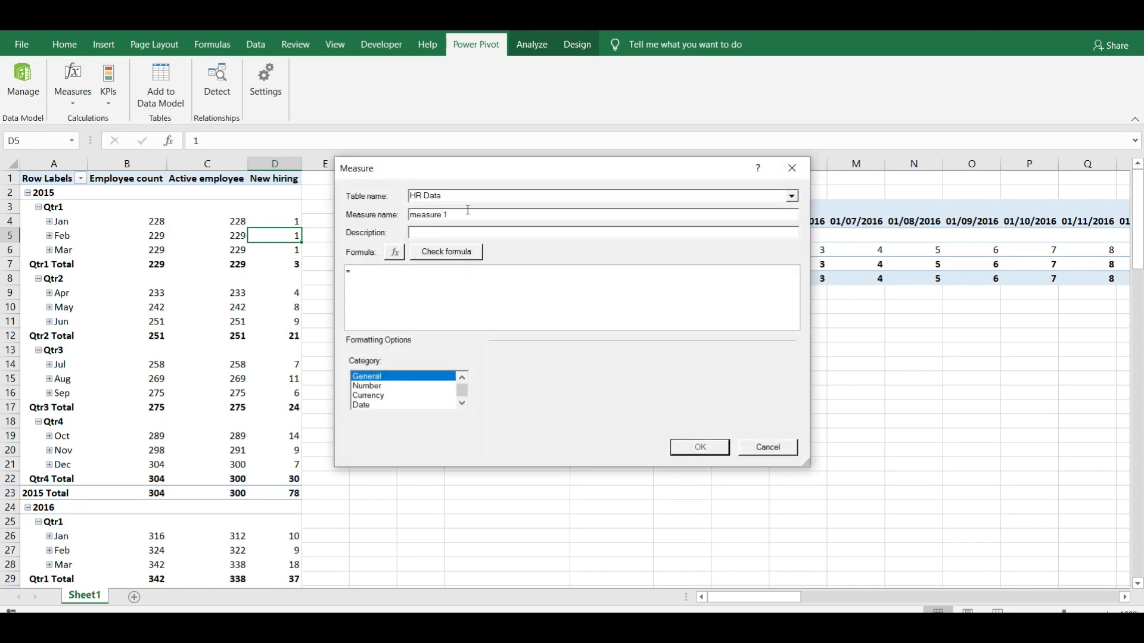
left_click_drag(466, 214, 388, 215)
type("A")
Begin the measure's formula with =CALCULATE(AVERAGE('HR Data'[TenureMonths]), ready for a filter argument.
left_click(390, 268)
type("cal")
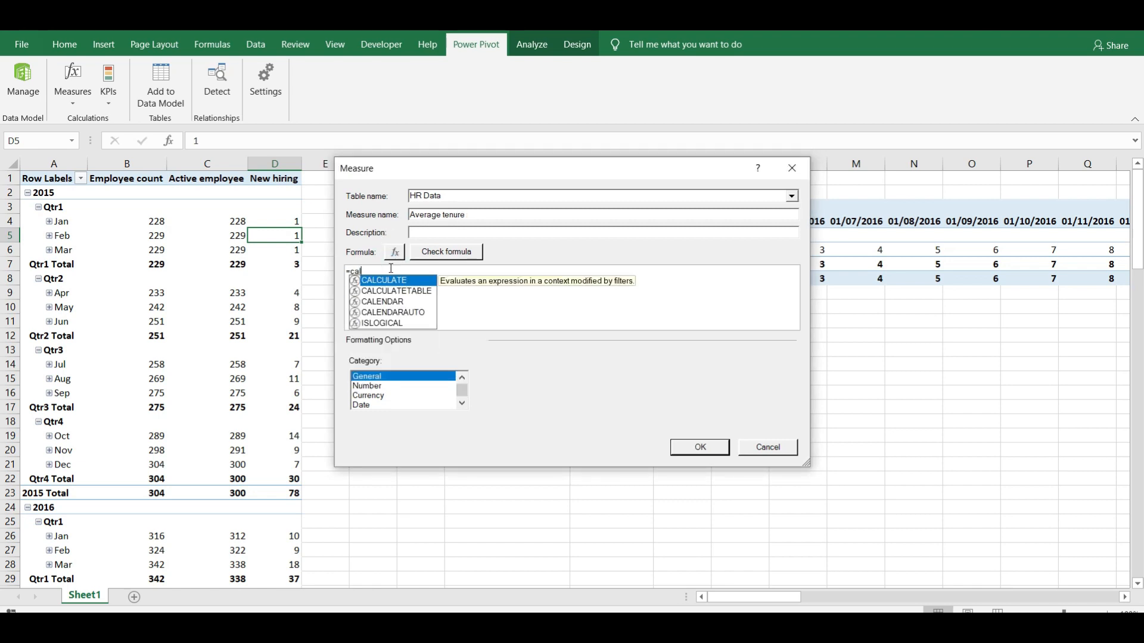
key("Tab")
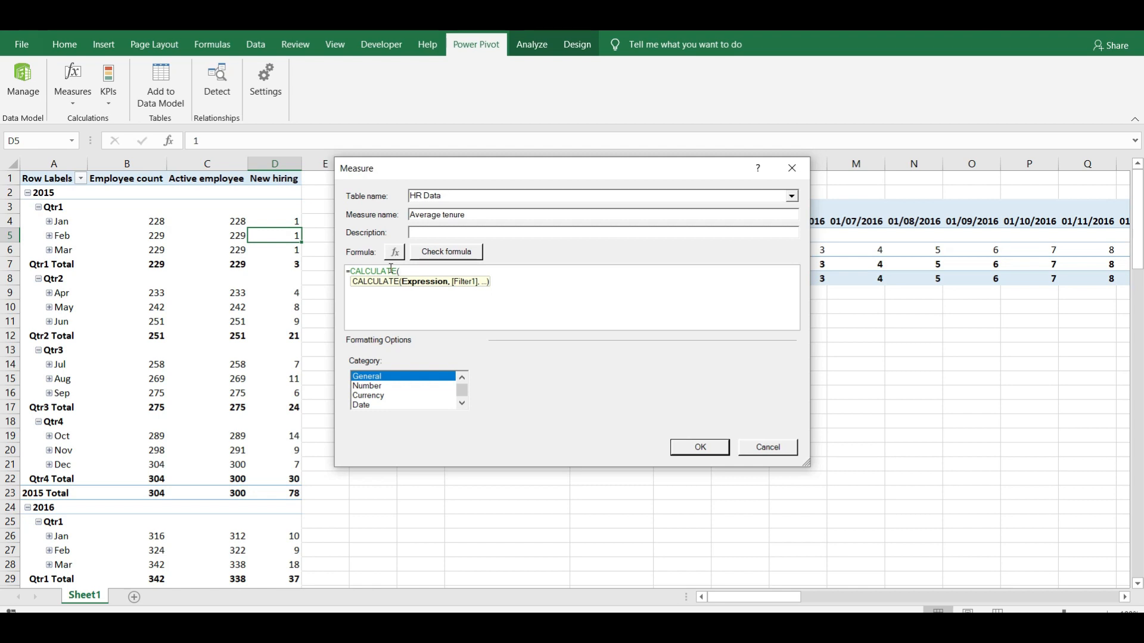
type("av")
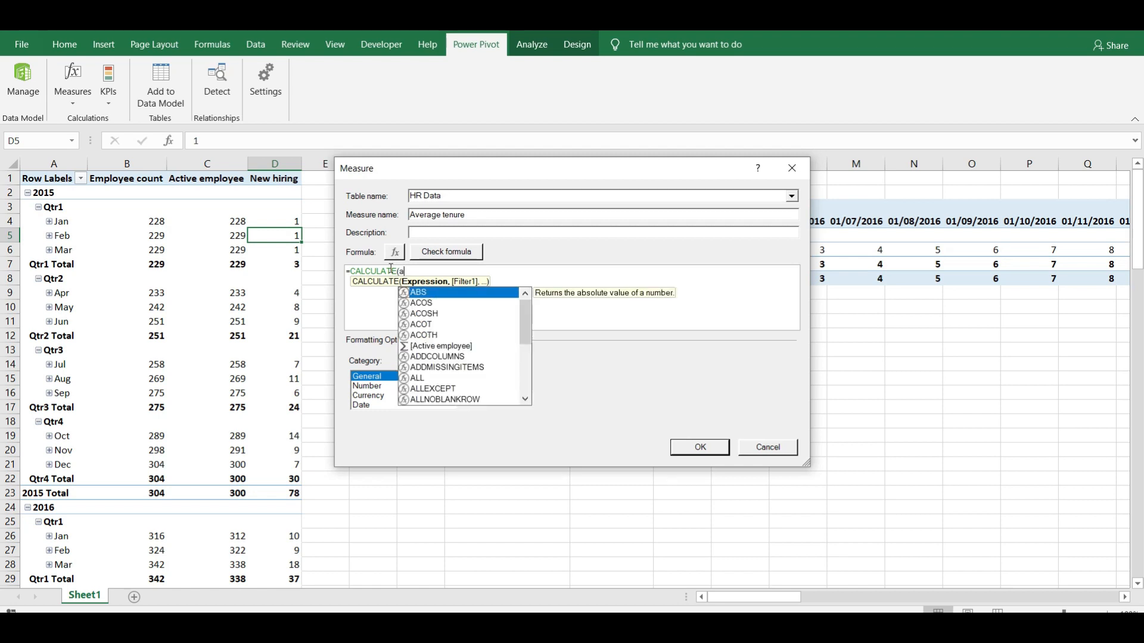
key("Tab")
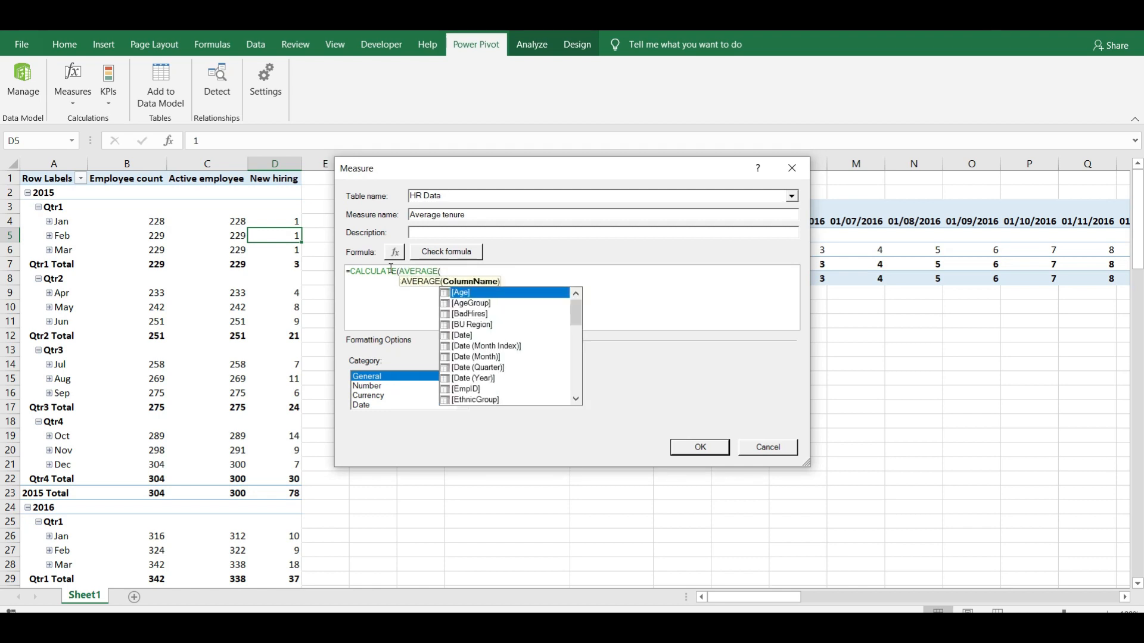
type("ten")
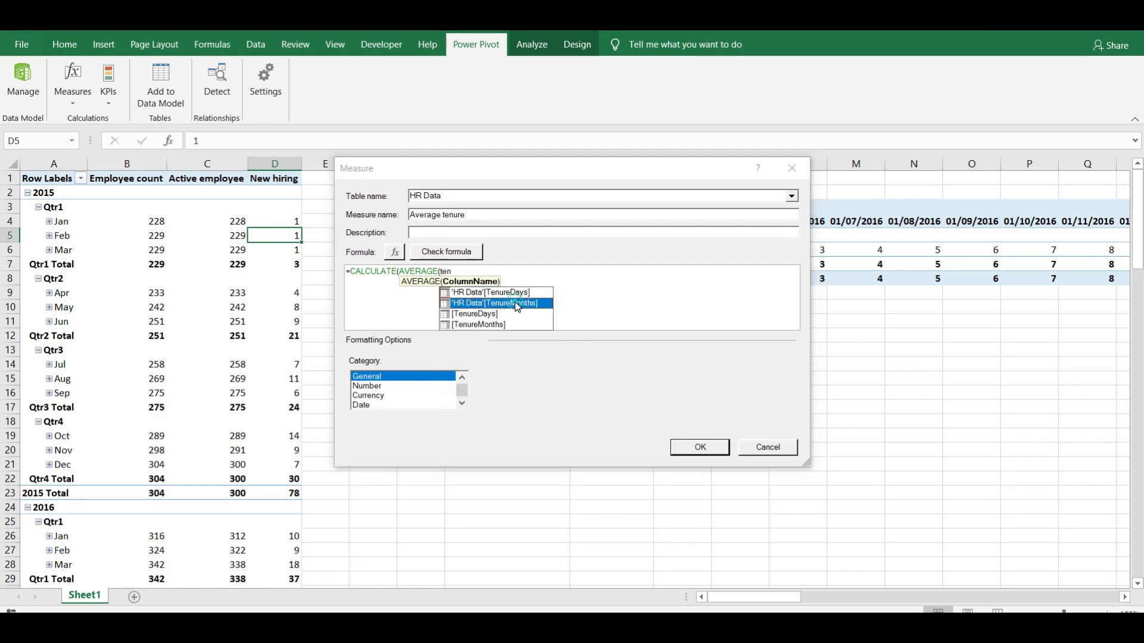
double_click(516, 304)
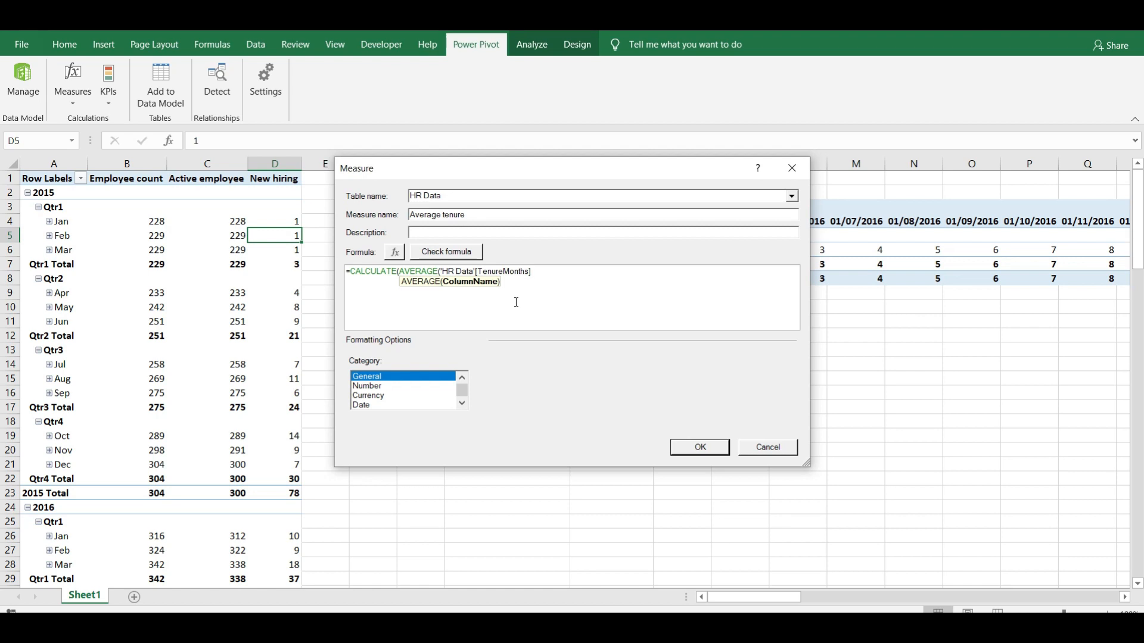
type(")")
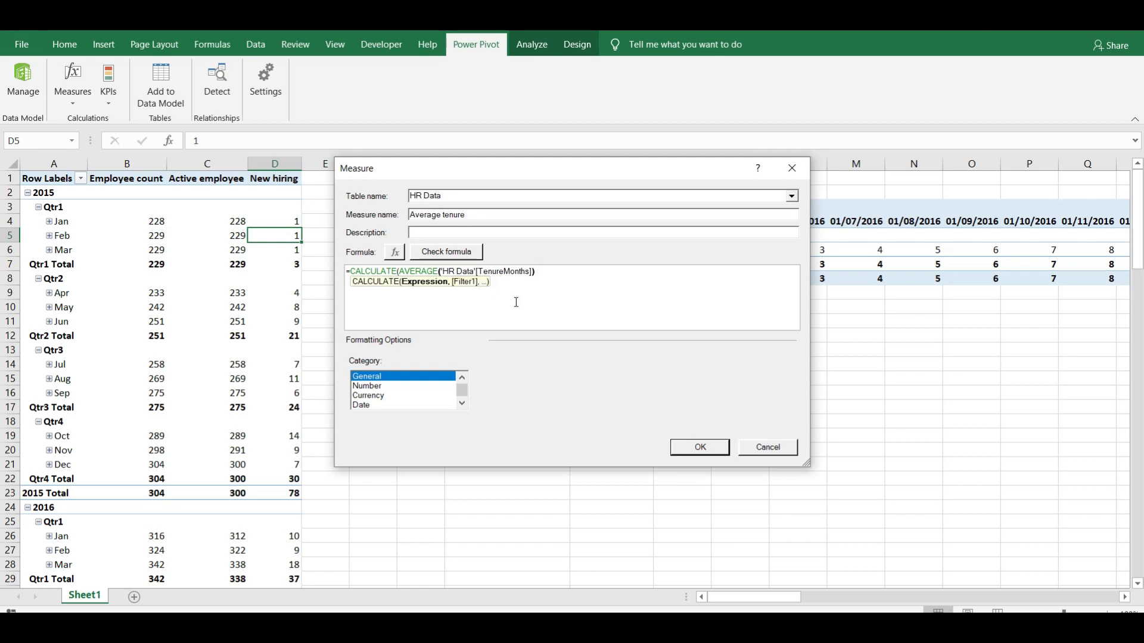
type(",")
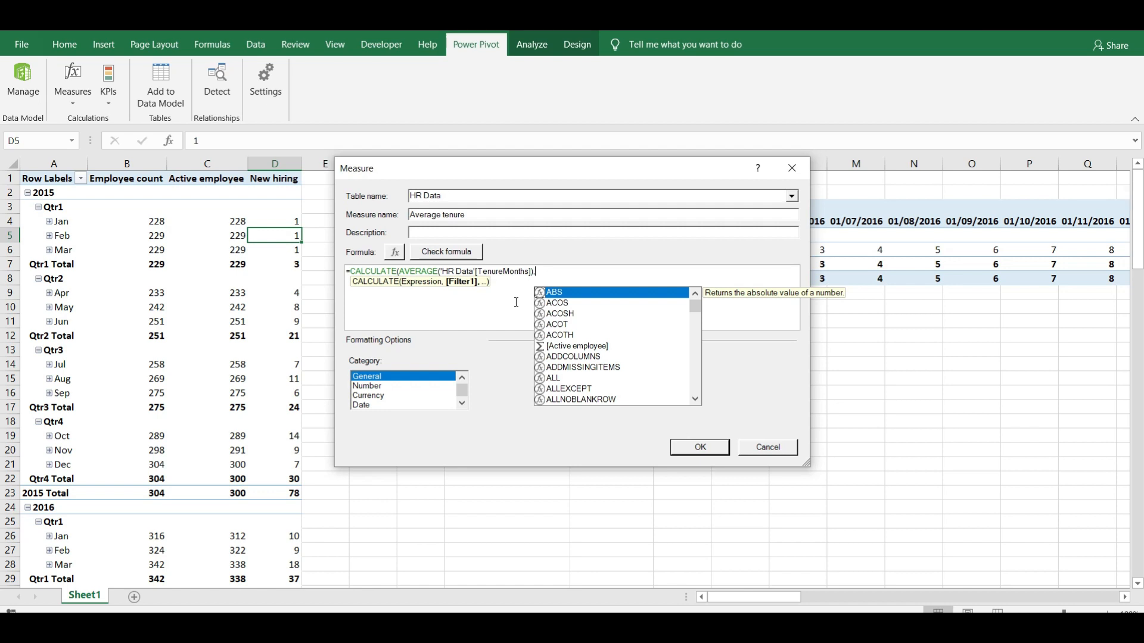
Add FILTER(ALL('HR Data'[Date]) as the start of the formula's filter argument.
type("FILTER(")
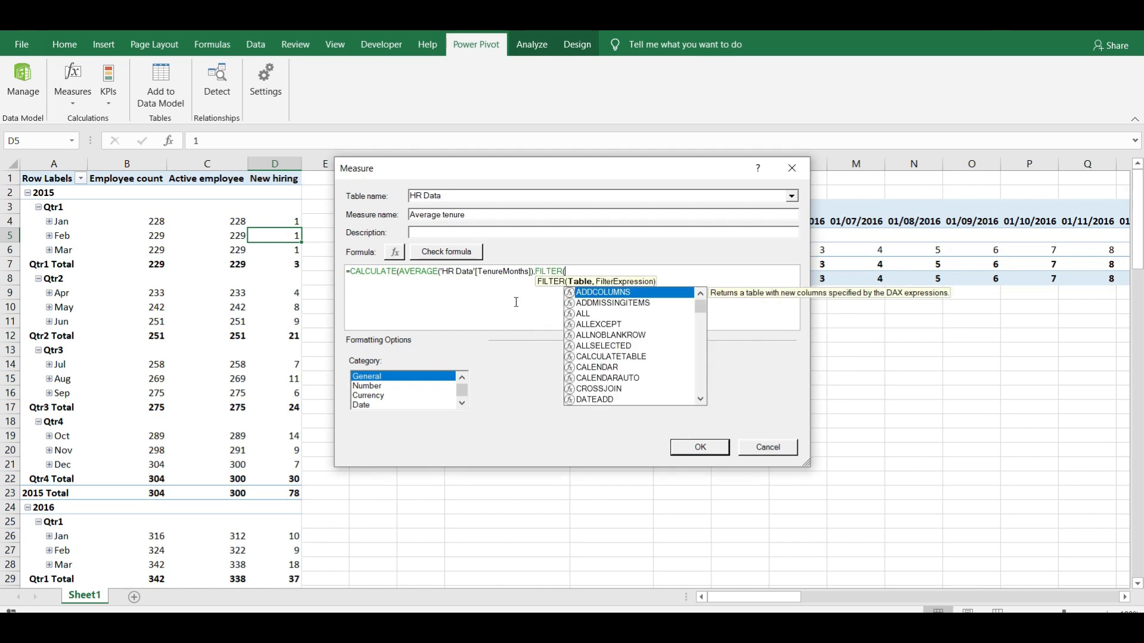
double_click(586, 314)
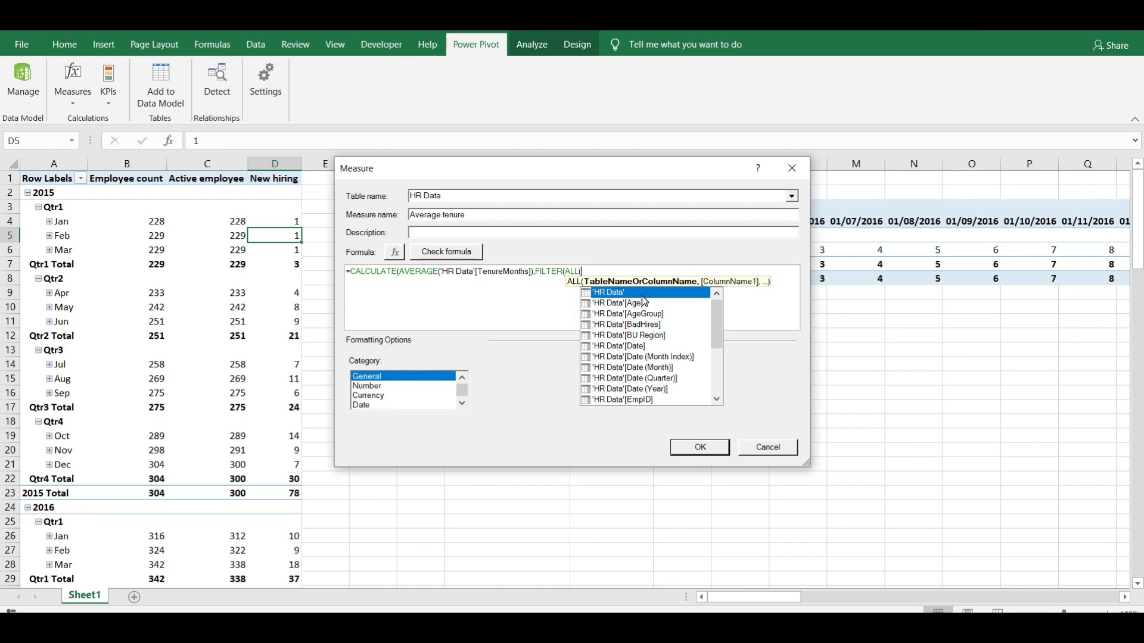
double_click(632, 346)
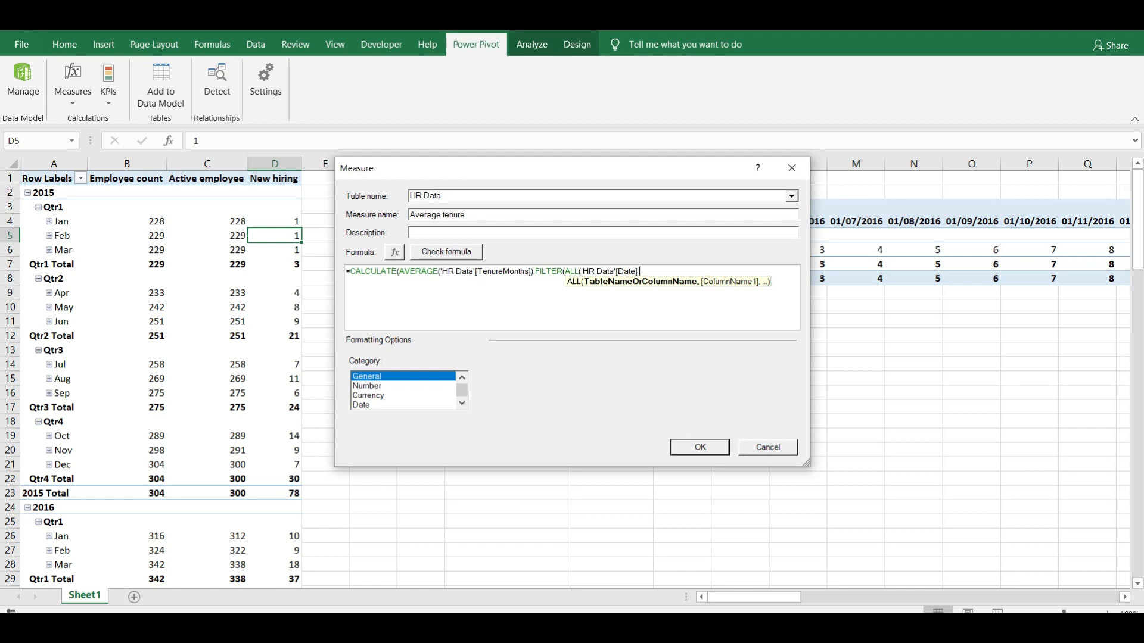
type(",da")
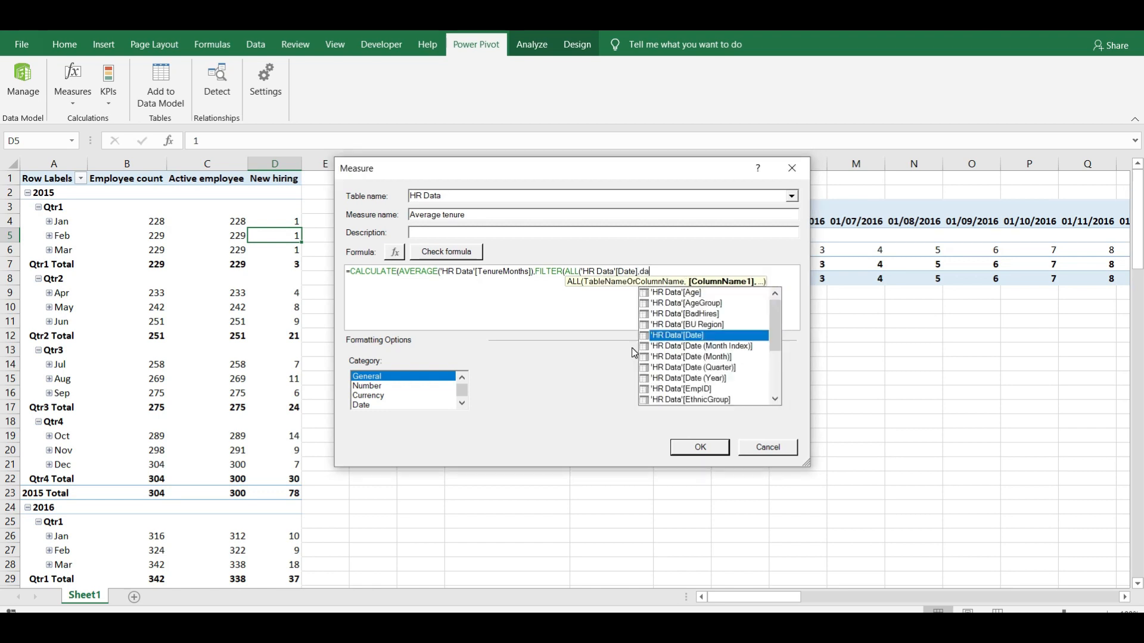
key("BackSpace")
key("BackSpace")
key("BackSpace")
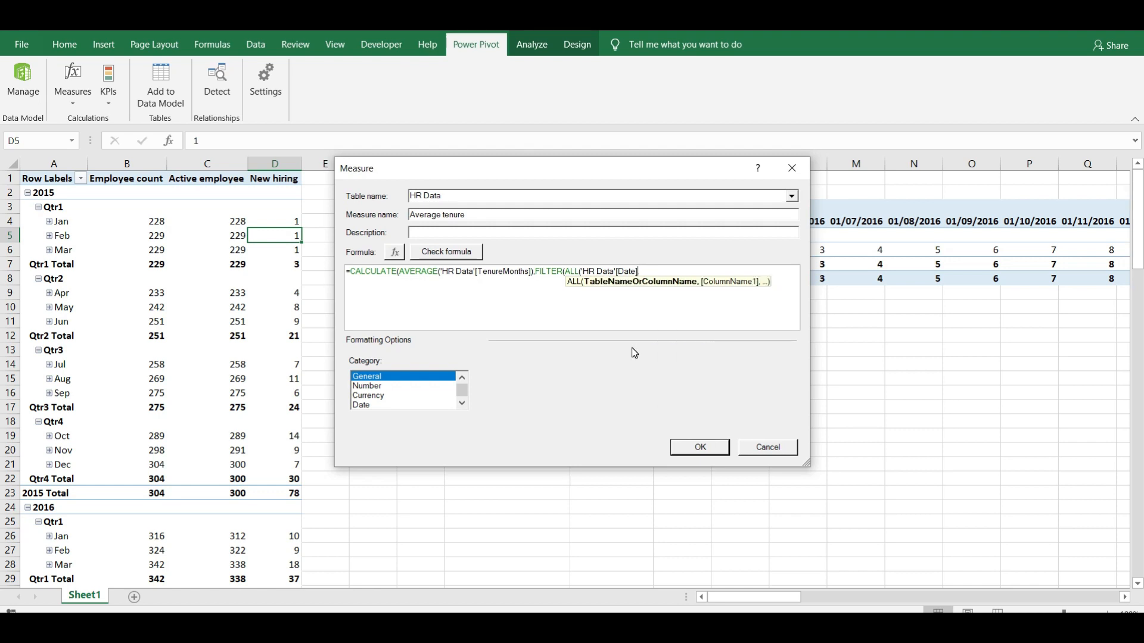
type(")")
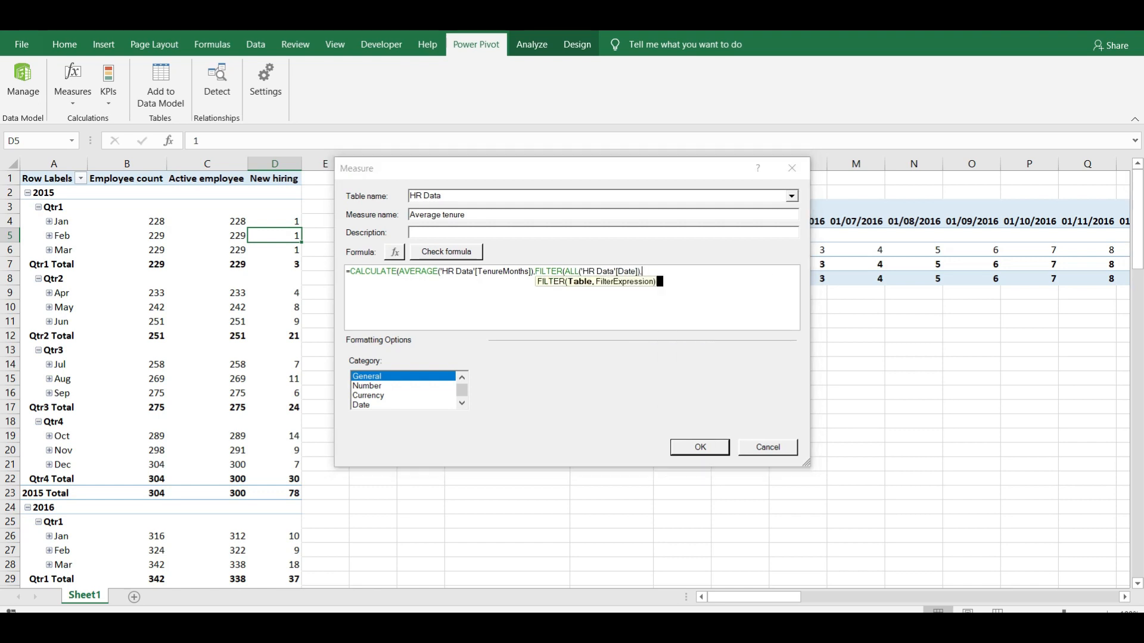
Complete the Average tenure formula with the filter condition [Date]=MAX([Date]) and closing parentheses, check it and save the measure.
type(",date")
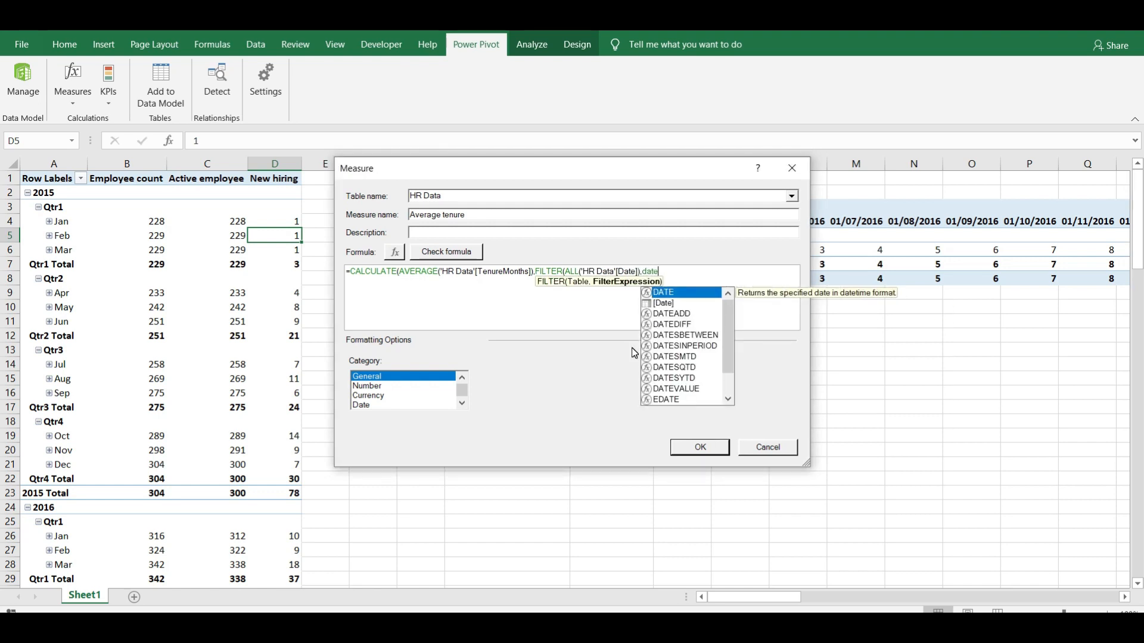
double_click(668, 304)
type("=")
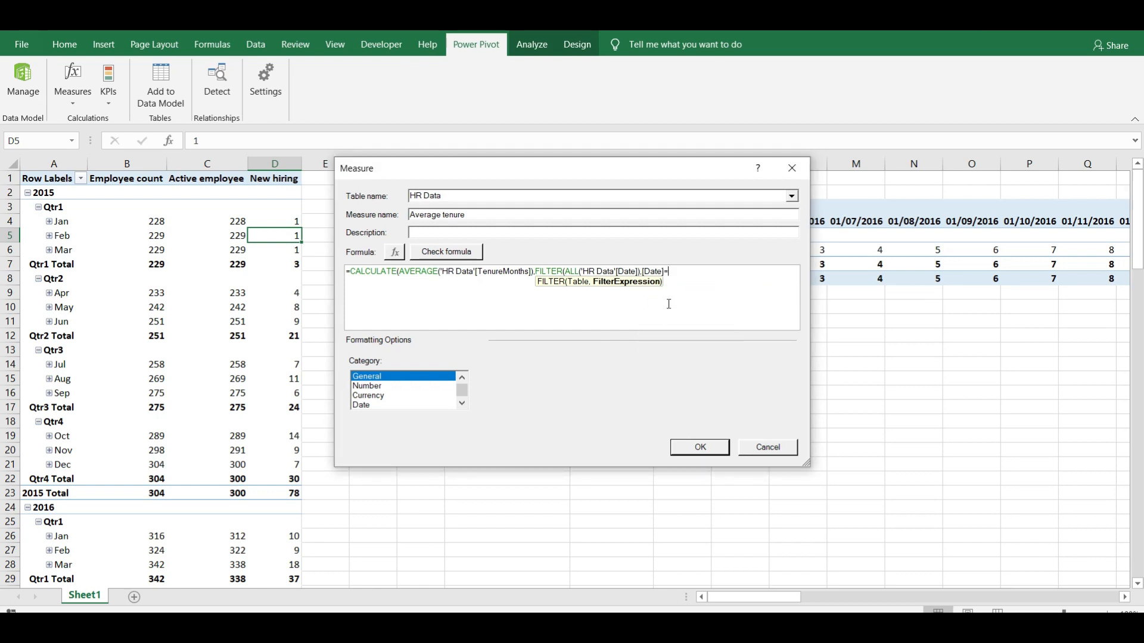
type("max")
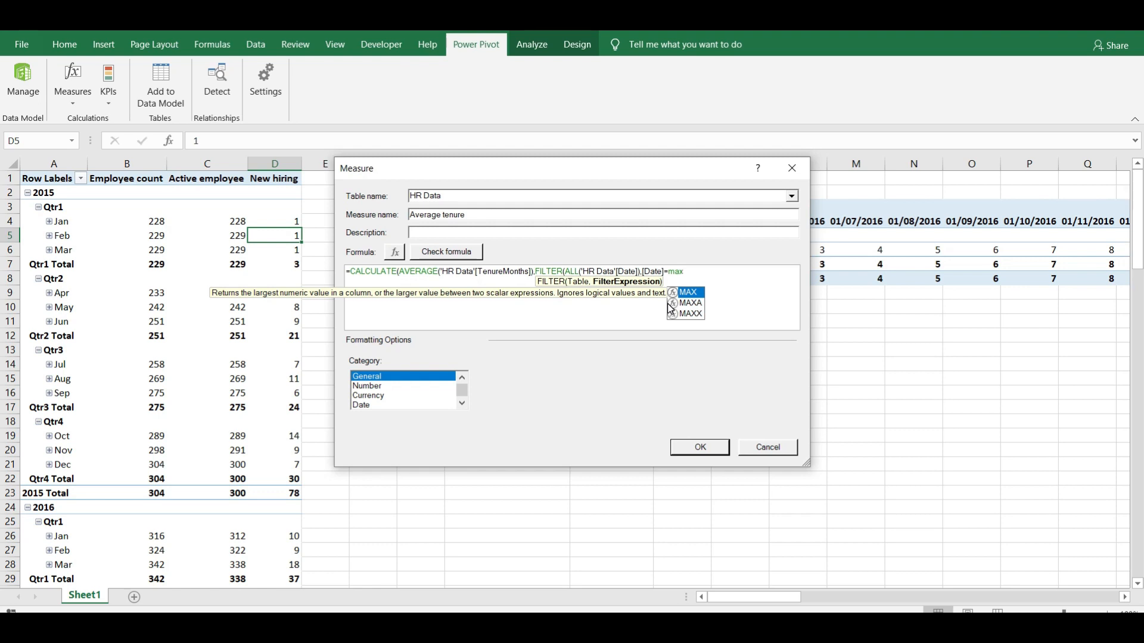
key("Tab")
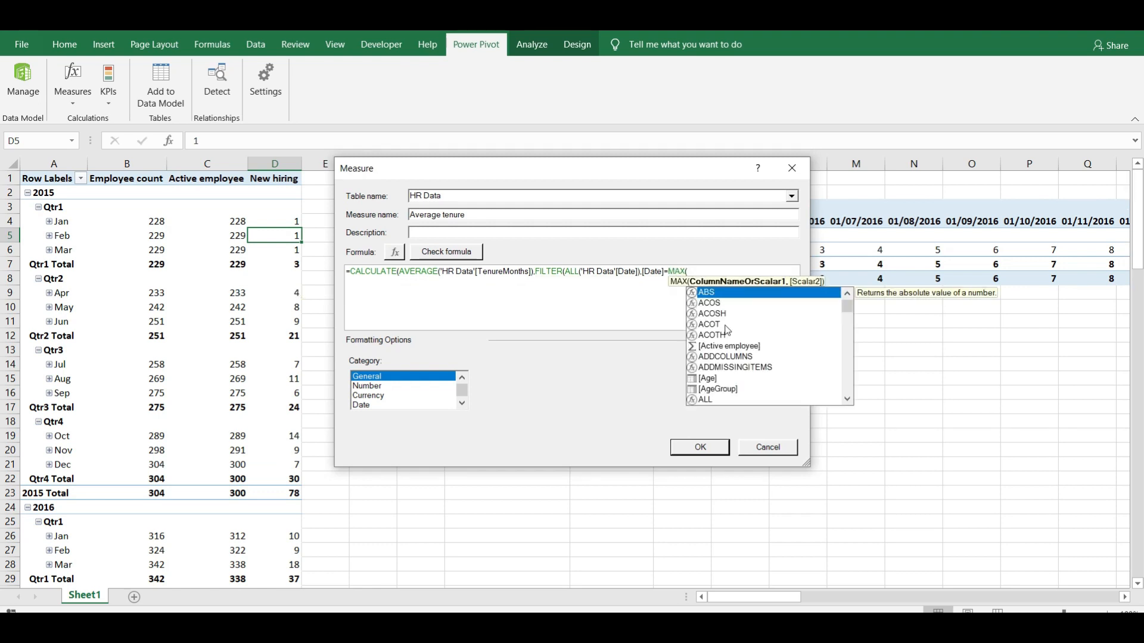
type("date")
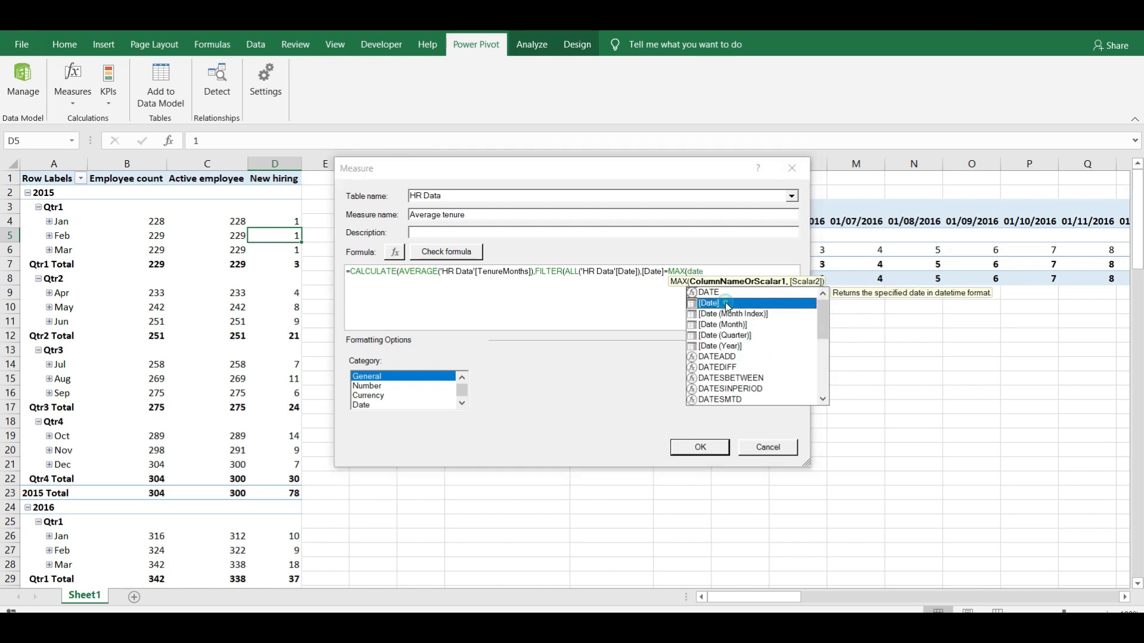
double_click(732, 304)
type(")))")
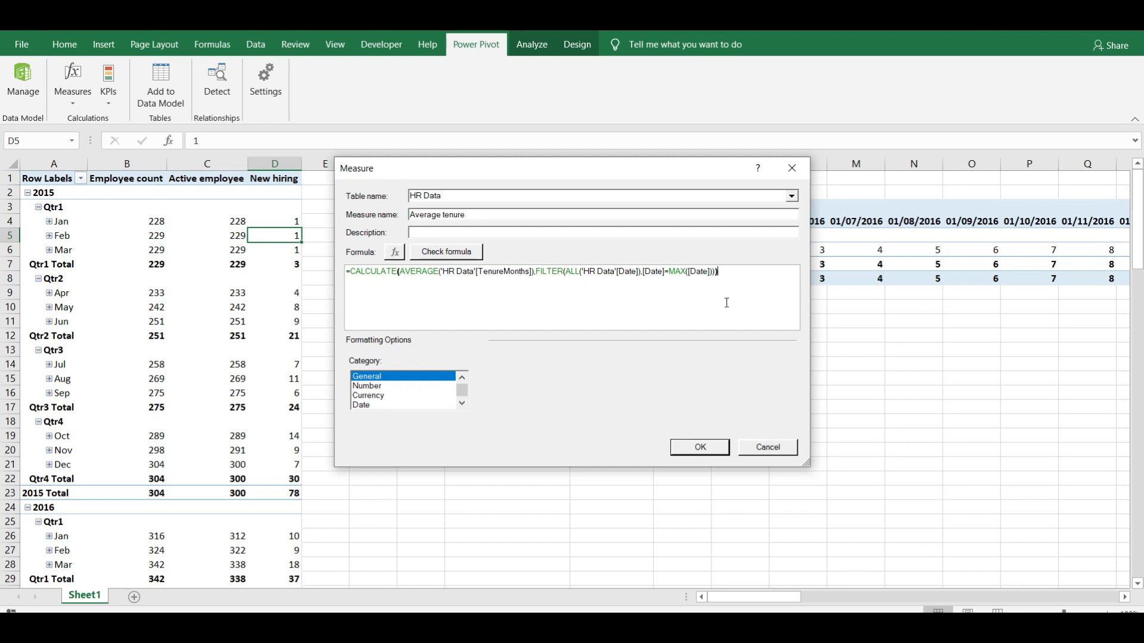
left_click(442, 253)
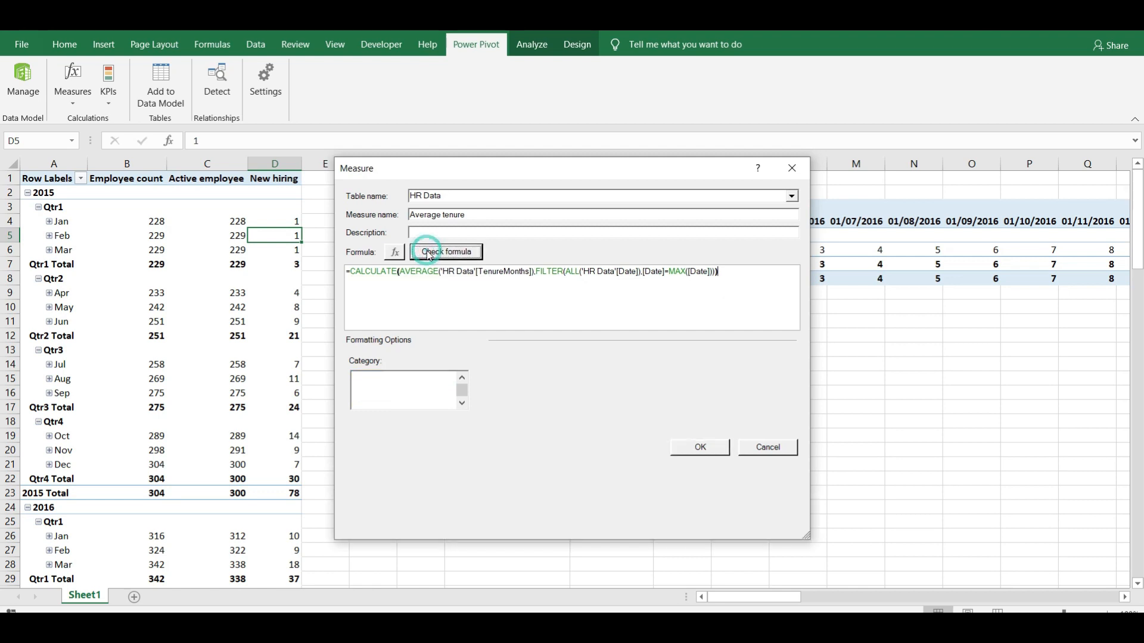
left_click(698, 518)
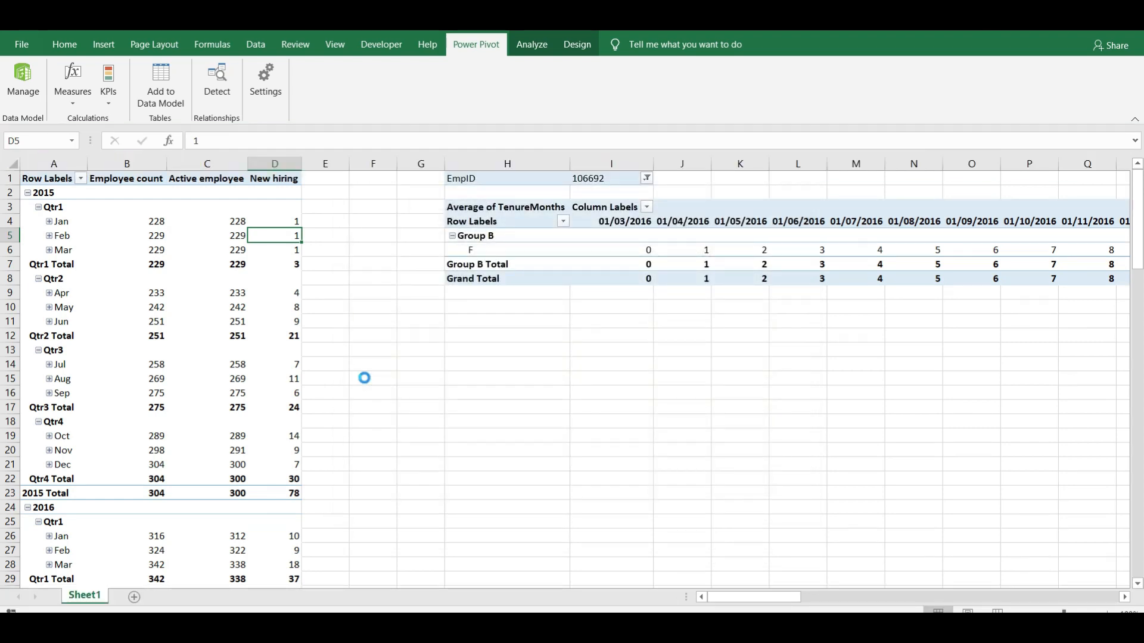
Format the Average tenure column E as Number with 0 decimal places and the 1000 separator.
left_click(342, 164)
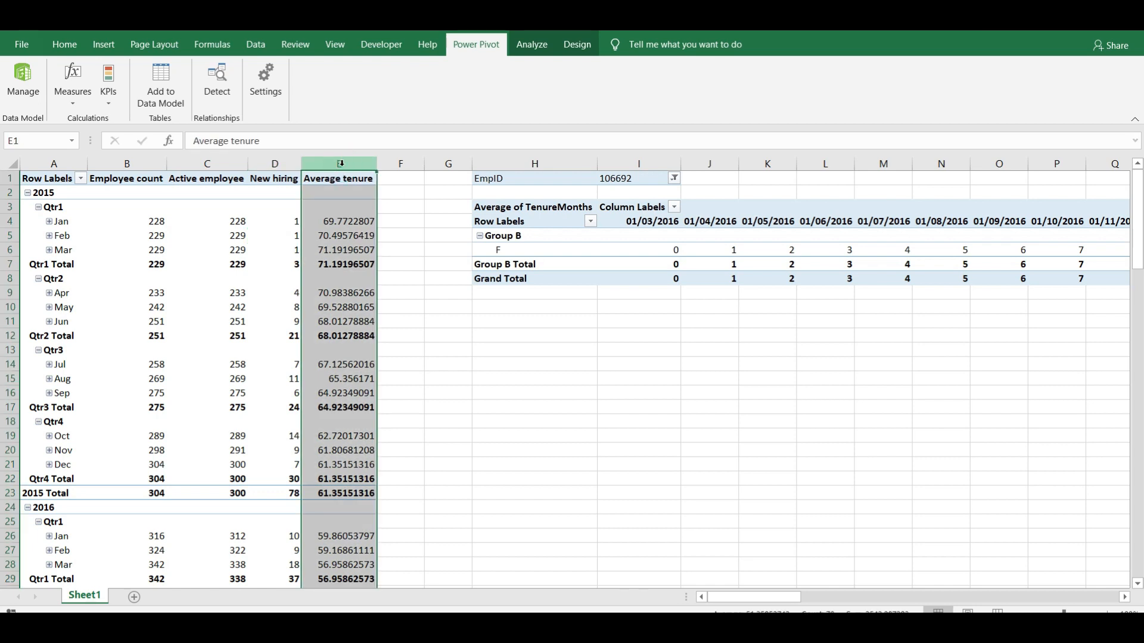
key("ctrl+1")
left_click(438, 147)
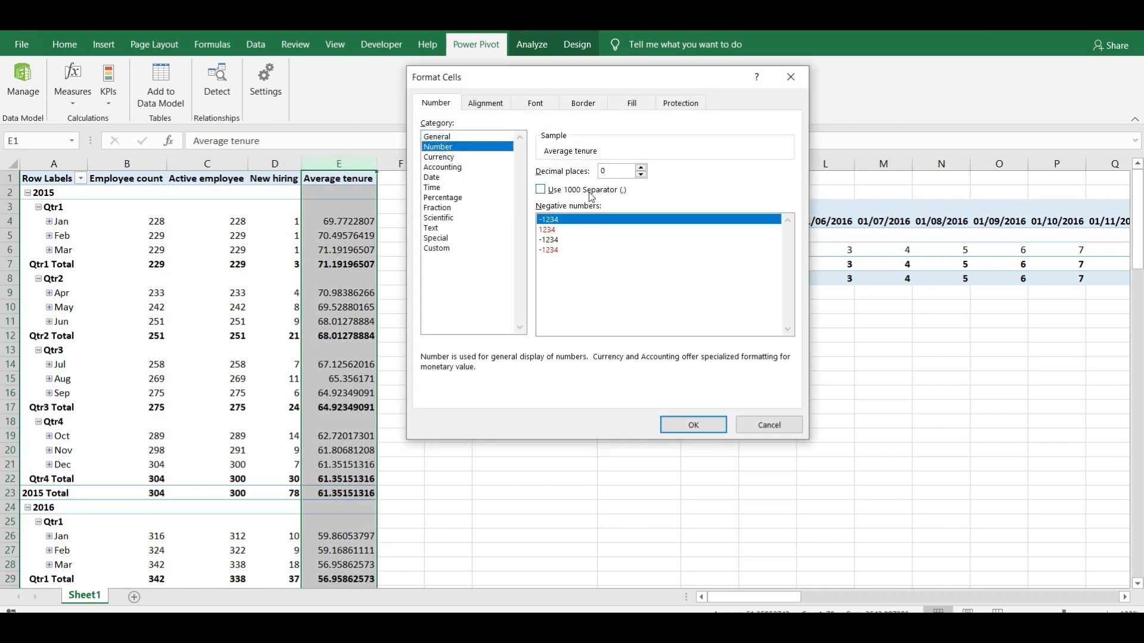
left_click(590, 190)
left_click(708, 427)
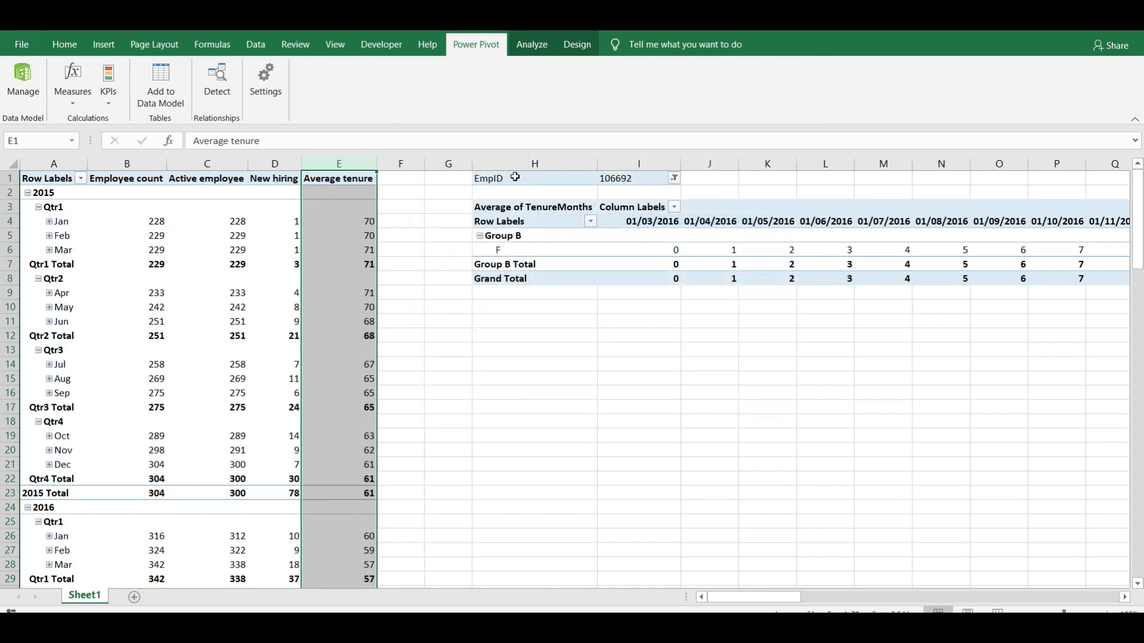
Copy the whole PivotTable in columns A to E and paste the copy at cell H12.
left_click(545, 179)
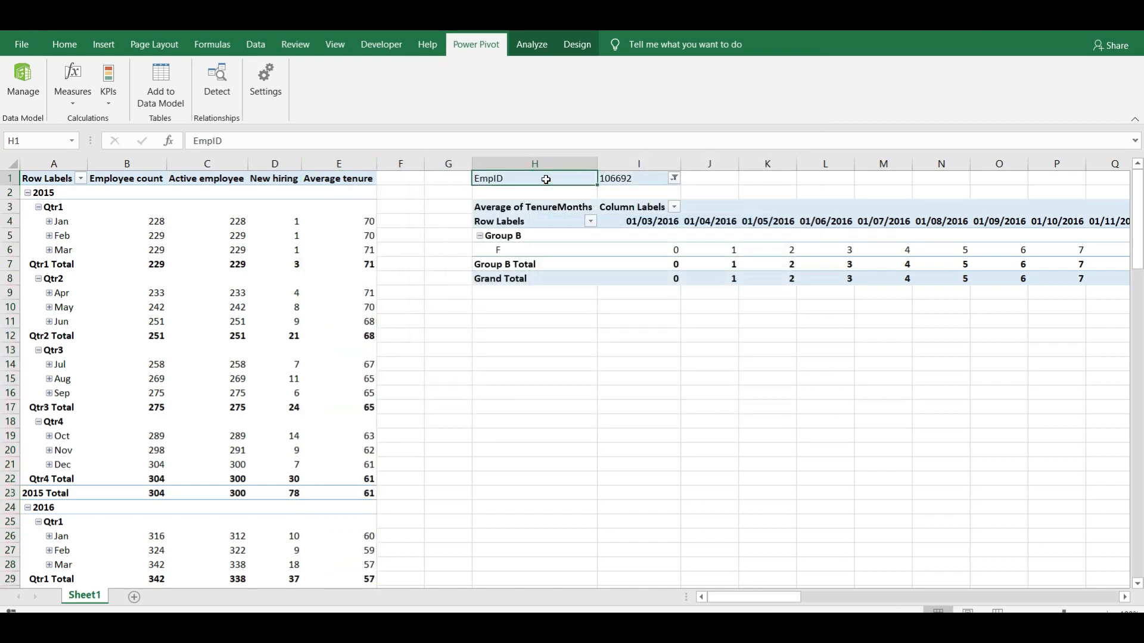
left_click_drag(47, 178, 356, 321)
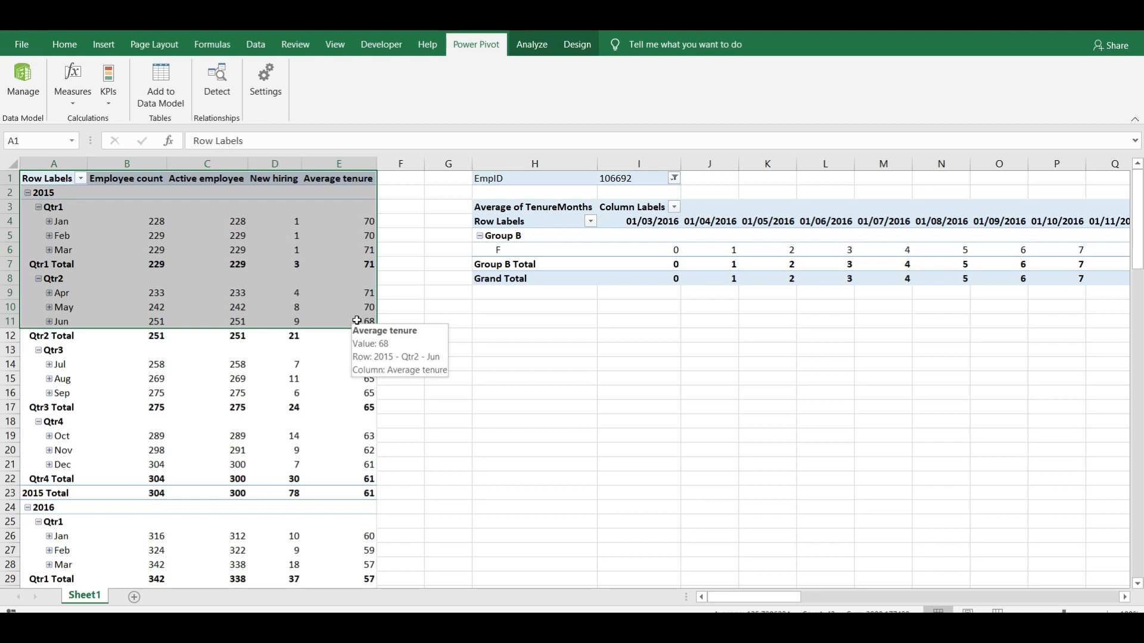
key("ctrl+shift+Down")
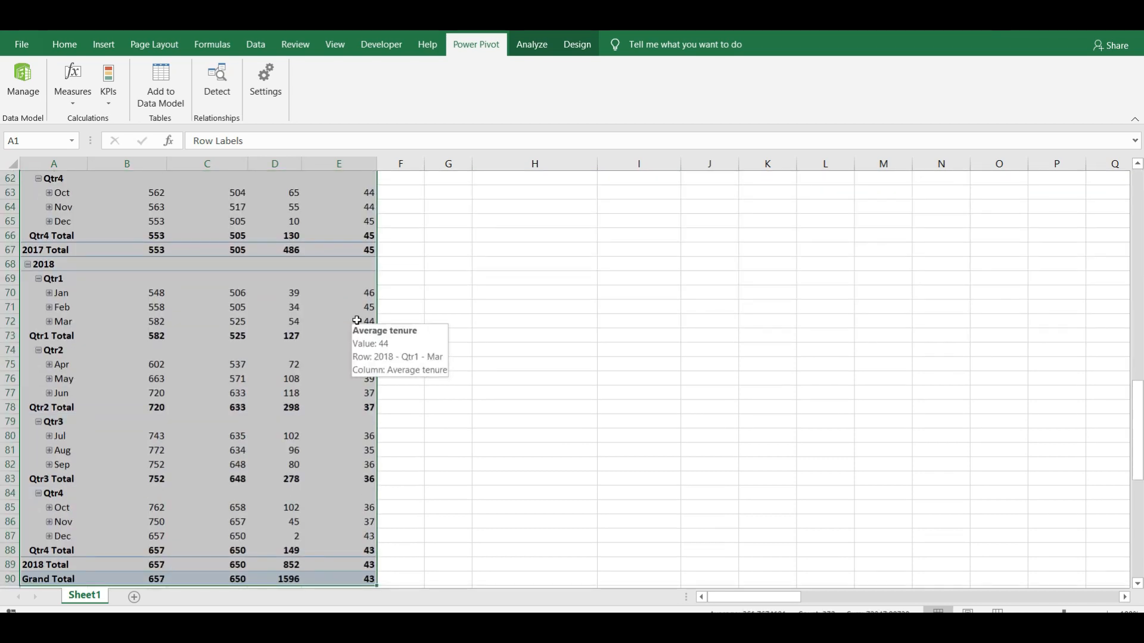
key("ctrl+c")
key("ctrl+Home")
key("Right")
key("Right")
key("Right")
key("Right")
key("Right")
key("Right")
key("Right")
key("Down")
key("Down")
key("Down")
key("Down")
key("Down")
key("Down")
key("Down")
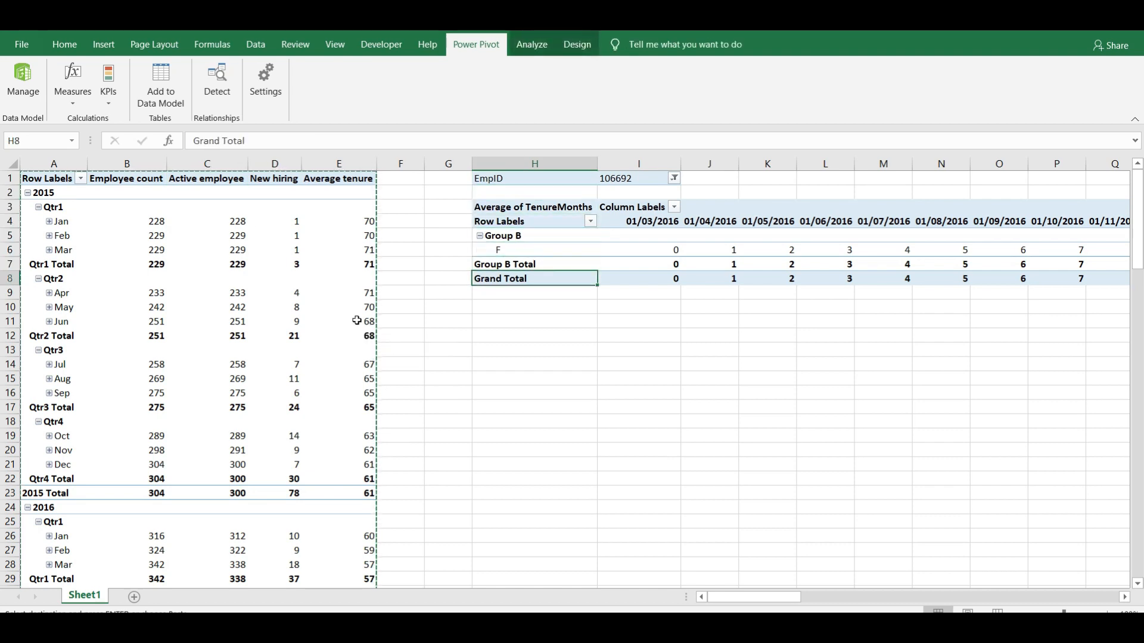
key("Down")
key("Down")
key("Down")
key("Down")
key("ctrl+v")
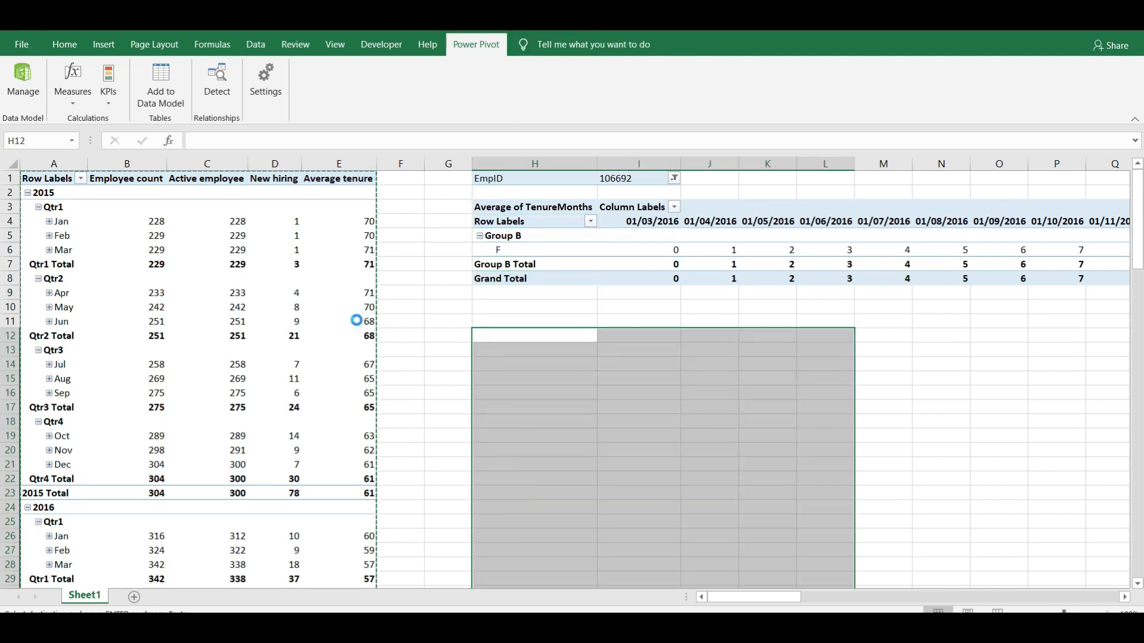
Show the field list for the copied PivotTable and remove all the date fields from its rows.
left_click(641, 406)
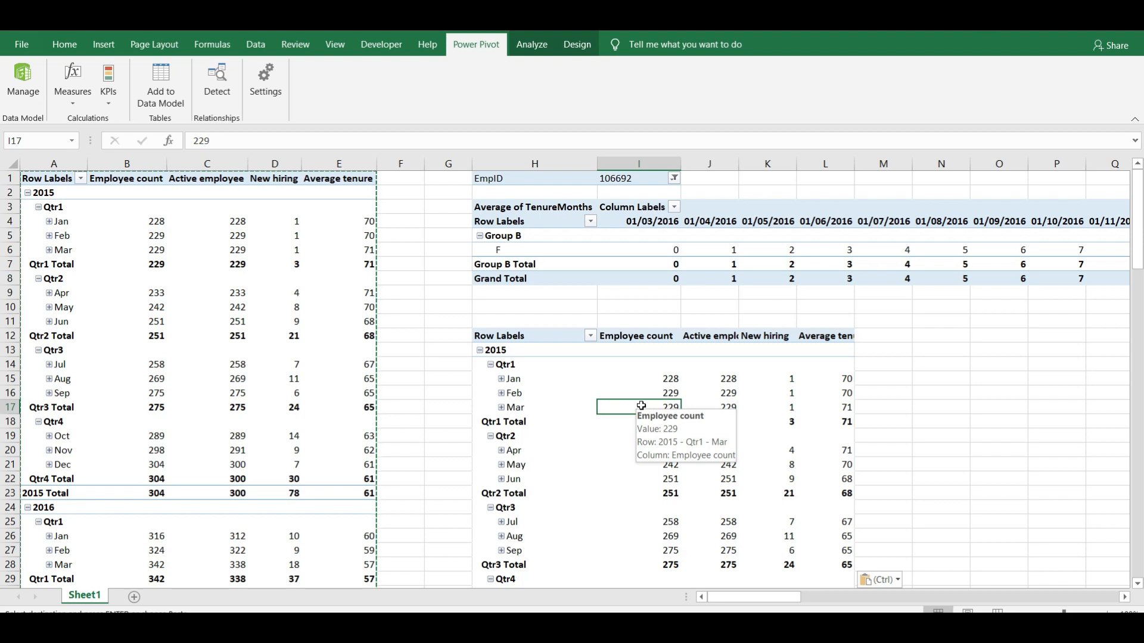
left_click(659, 378)
right_click(659, 379)
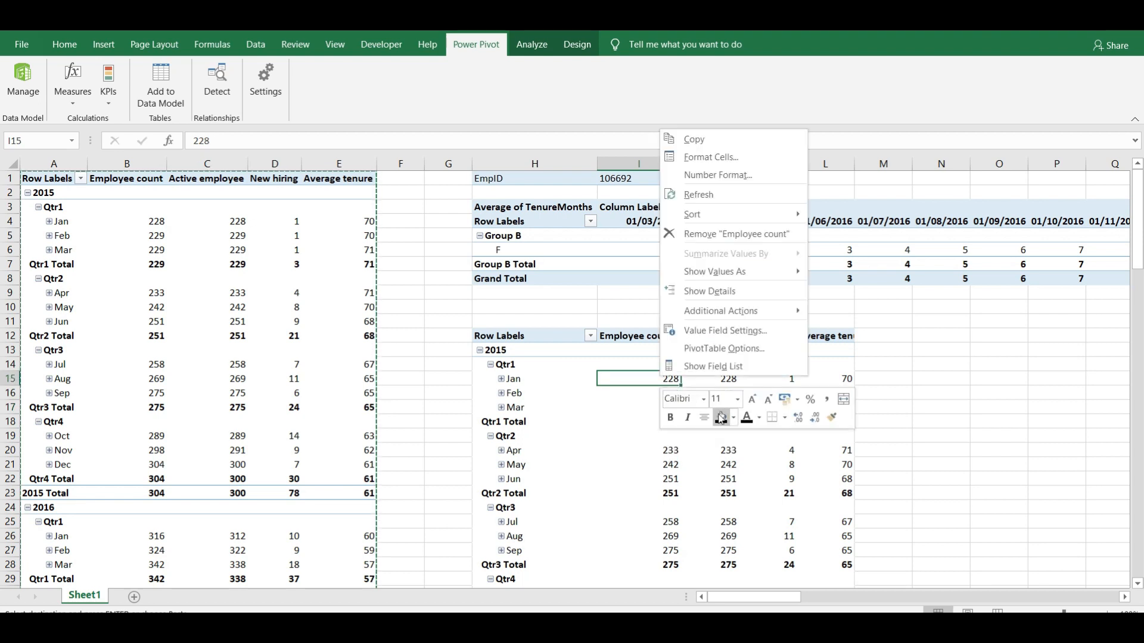
left_click(709, 365)
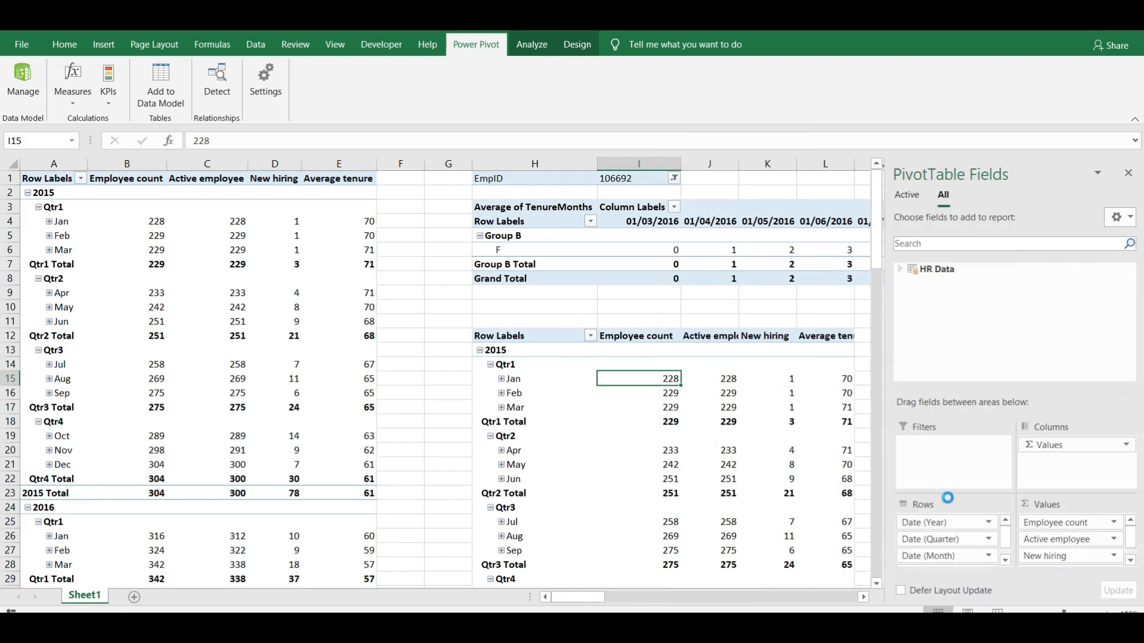
left_click_drag(935, 526, 788, 526)
left_click_drag(937, 527, 858, 522)
left_click_drag(933, 526, 831, 529)
left_click_drag(932, 524, 828, 514)
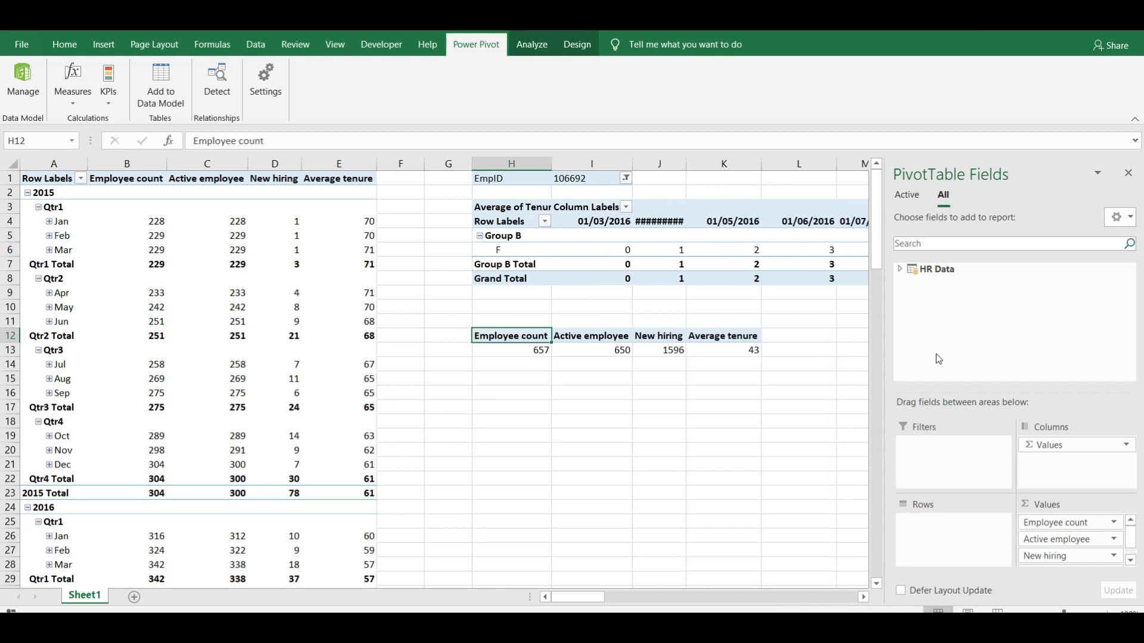
Add EthnicGroup and Gender to the copied PivotTable's rows and remove every value field except Average tenure.
left_click(901, 271)
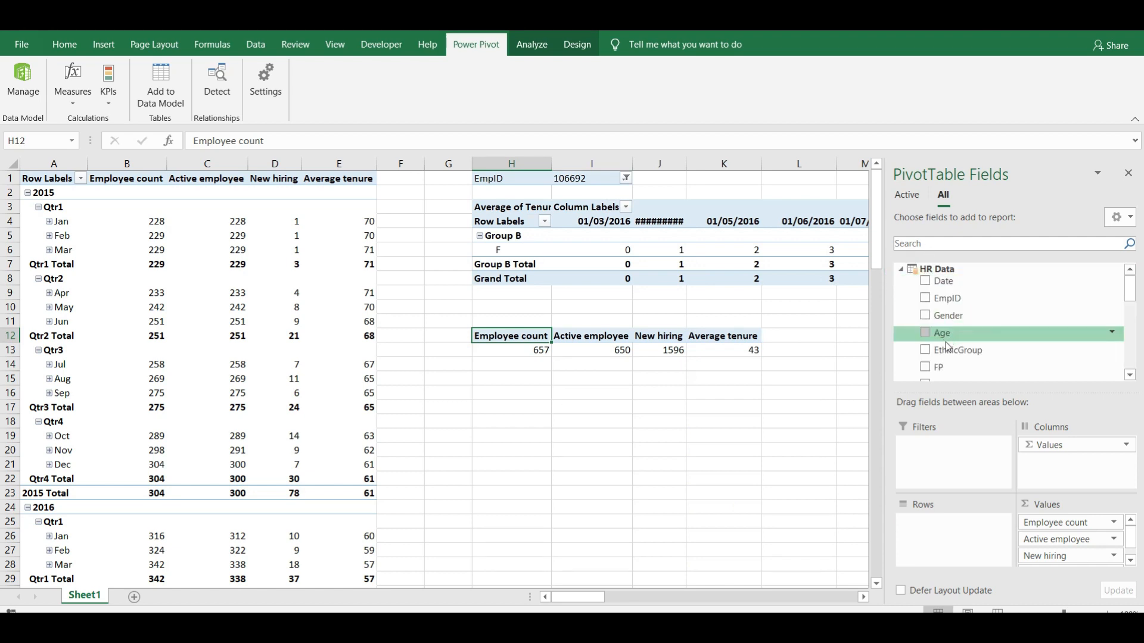
left_click_drag(958, 354, 956, 531)
left_click_drag(947, 316, 957, 539)
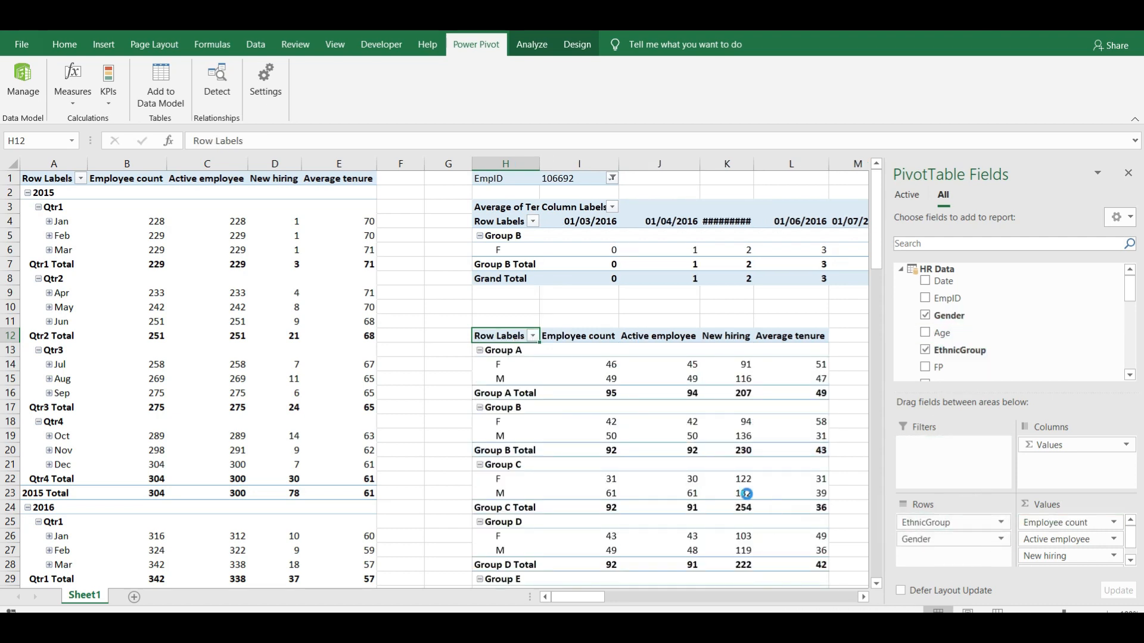
left_click_drag(1067, 522, 808, 504)
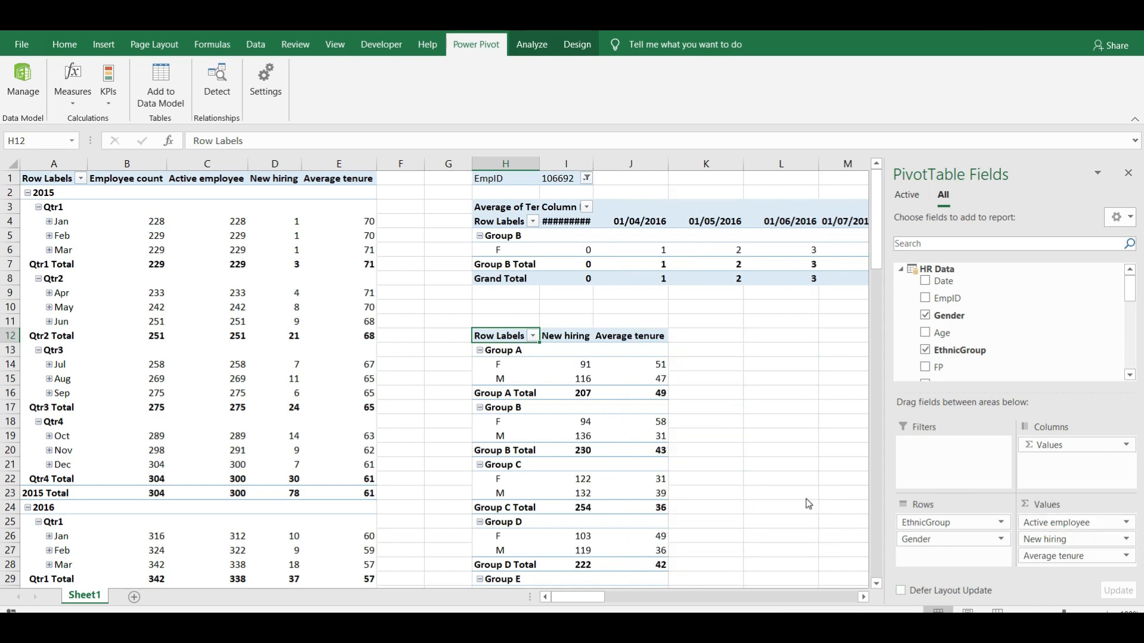
left_click_drag(1048, 522, 760, 505)
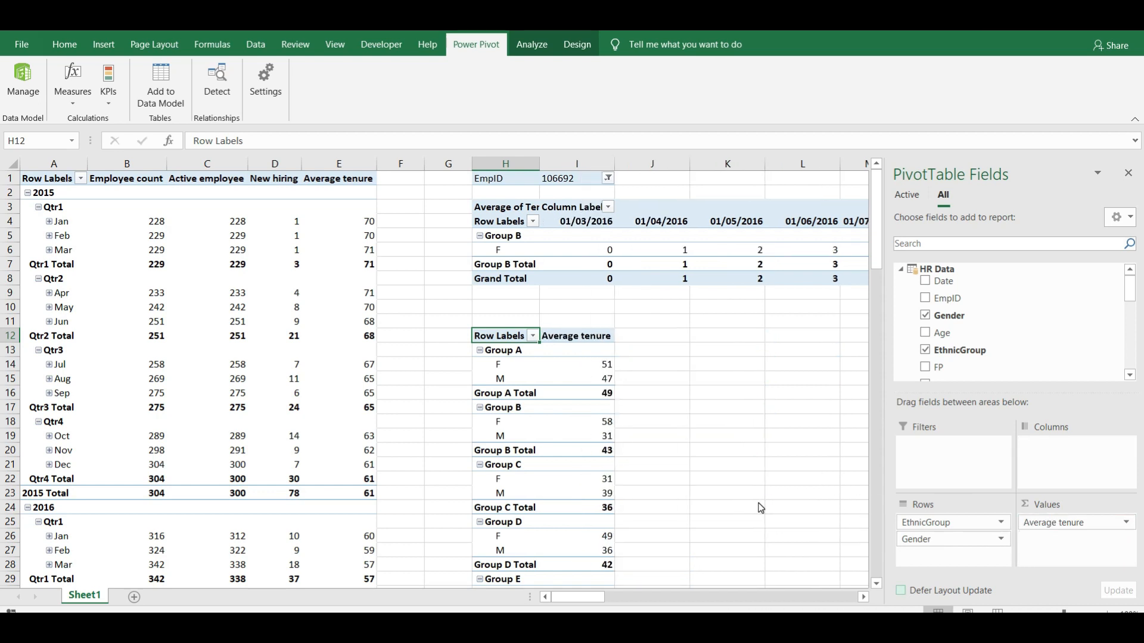
Add EmpID as a report filter to the copied PivotTable and filter it to the employee used in the upper PivotTable.
mouse_move(583, 383)
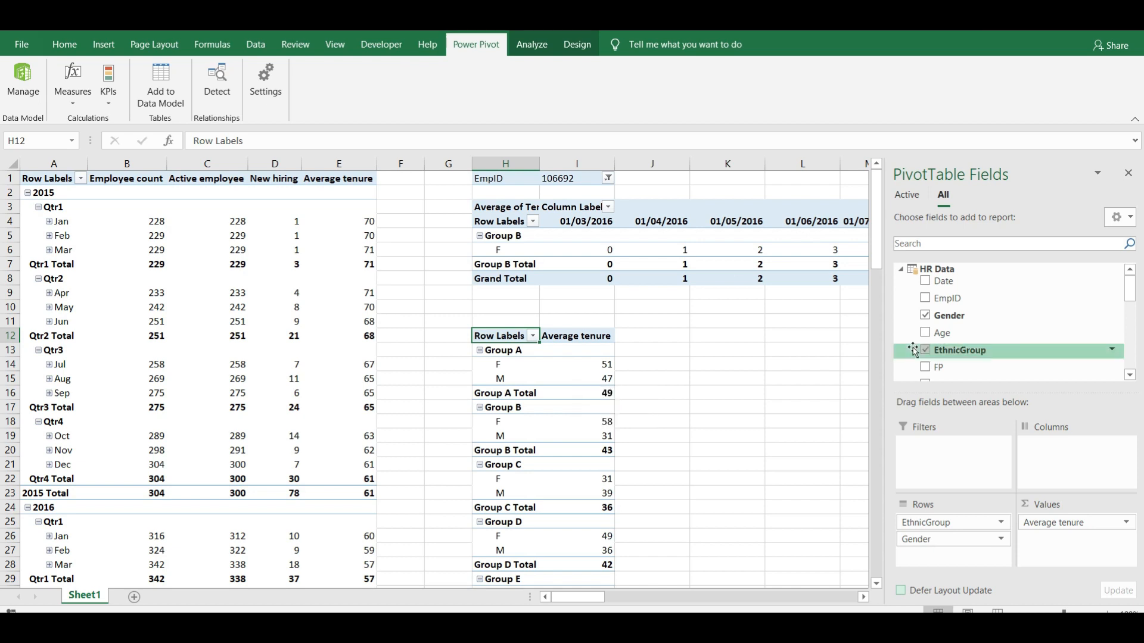
left_click(943, 244)
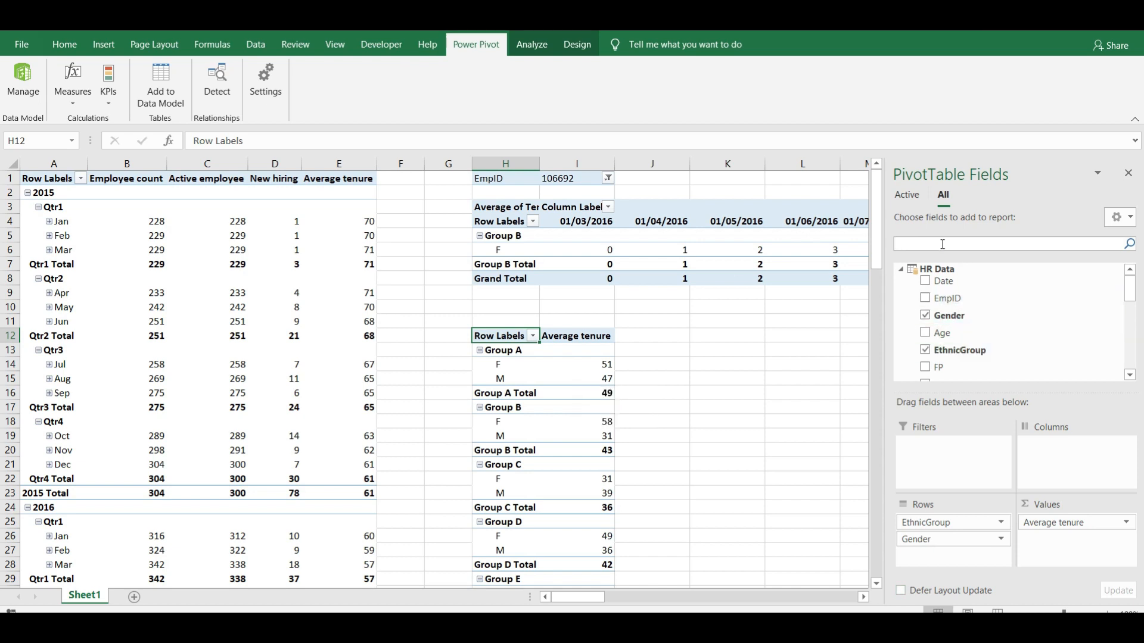
type("id")
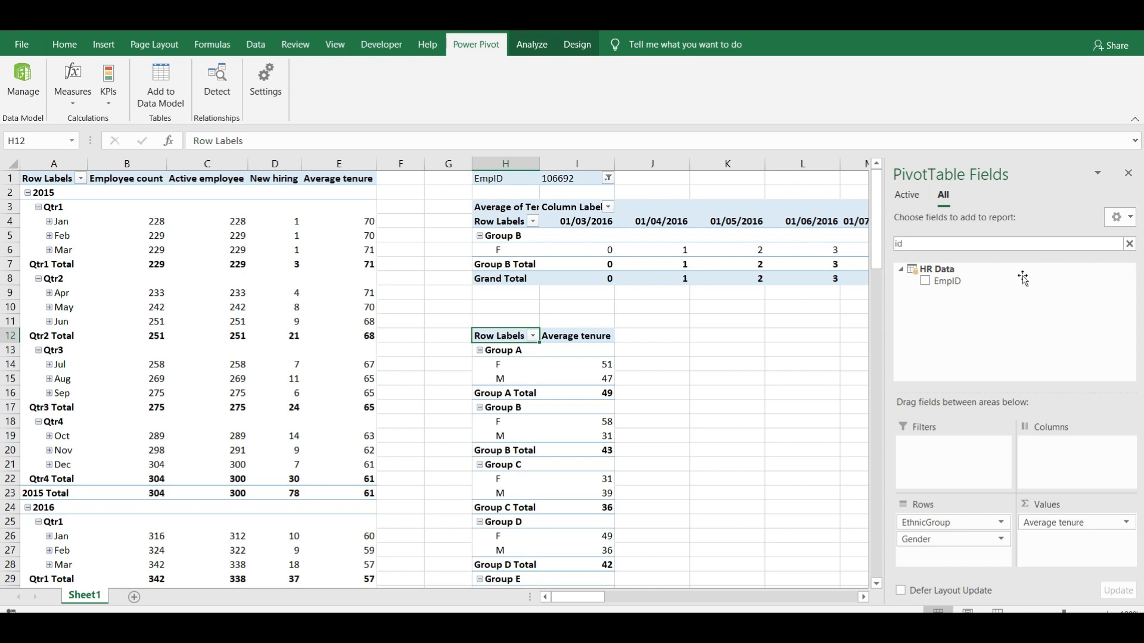
left_click_drag(954, 288, 938, 444)
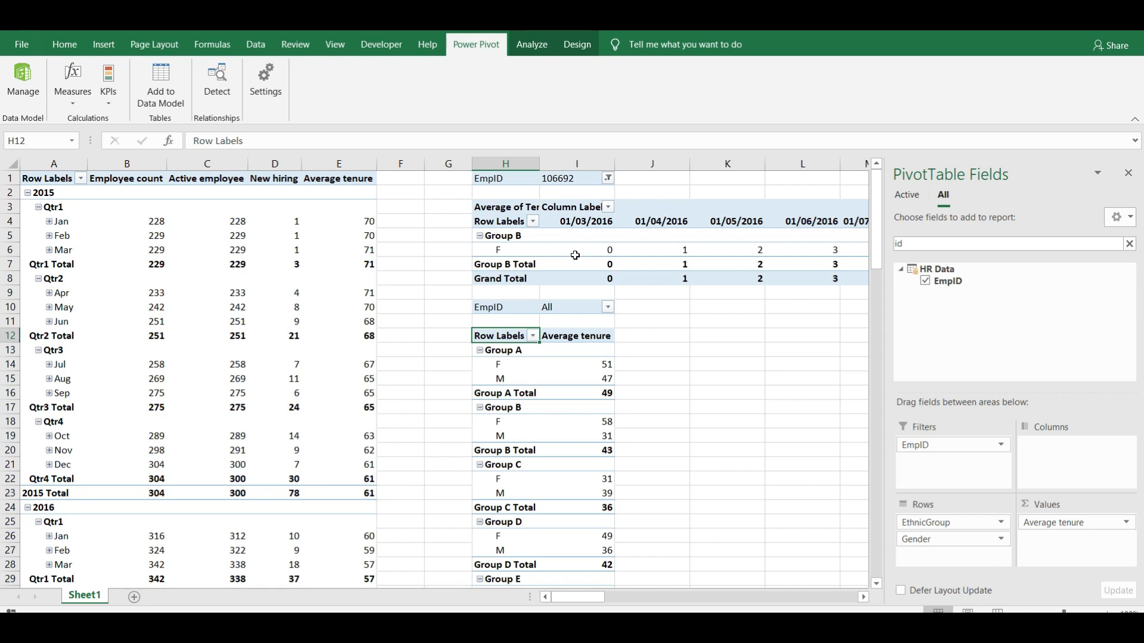
left_click(608, 307)
left_click(492, 324)
type("106692")
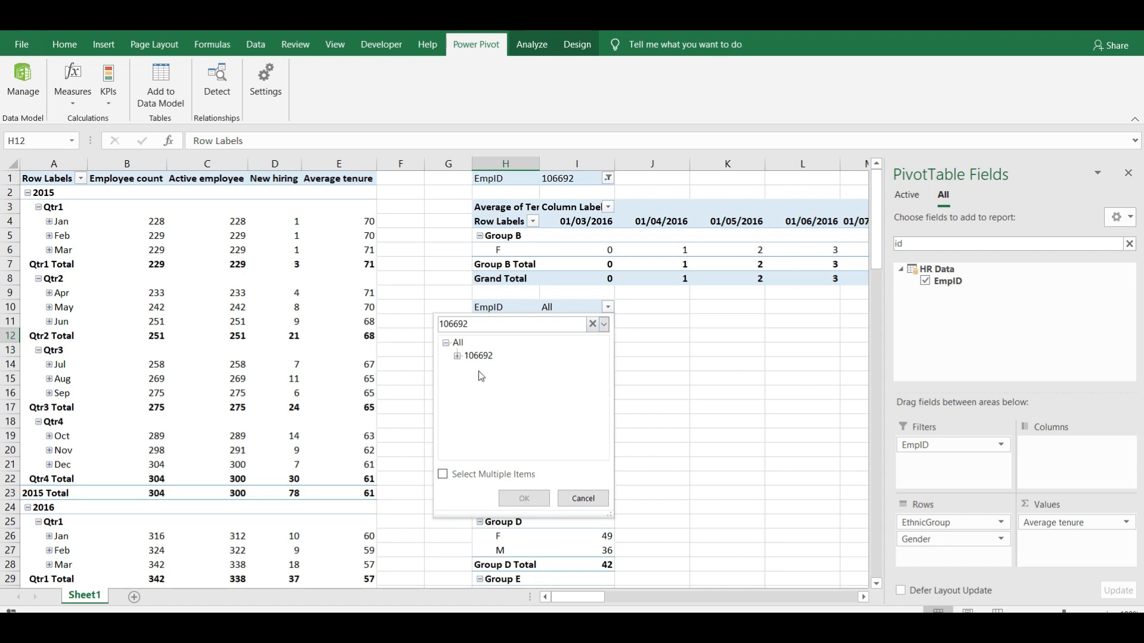
left_click(523, 499)
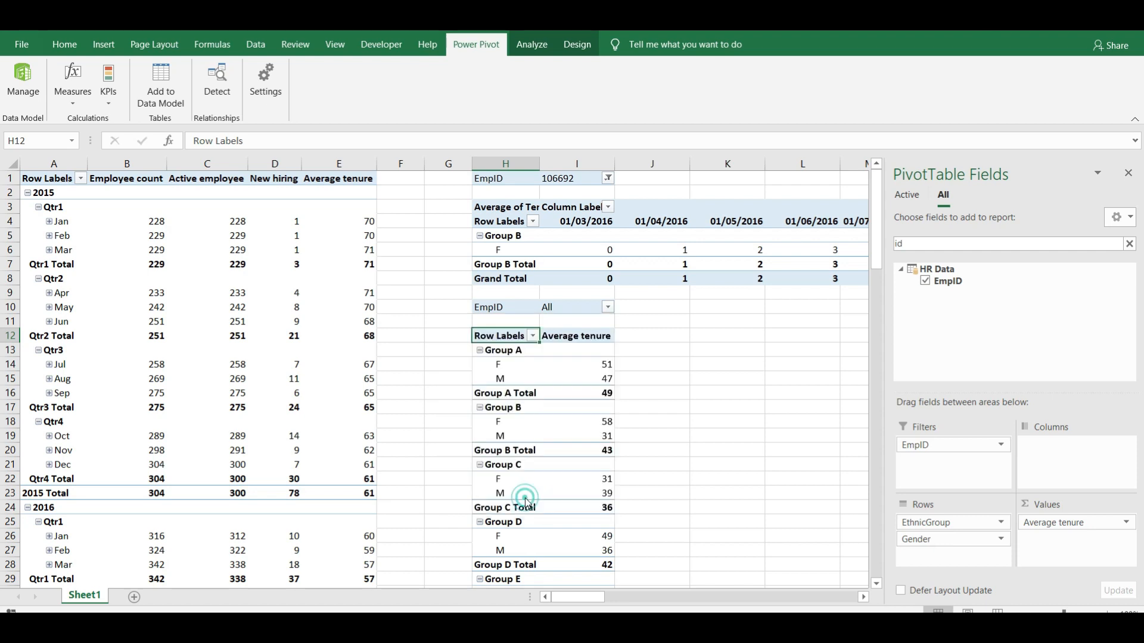
left_click(592, 363)
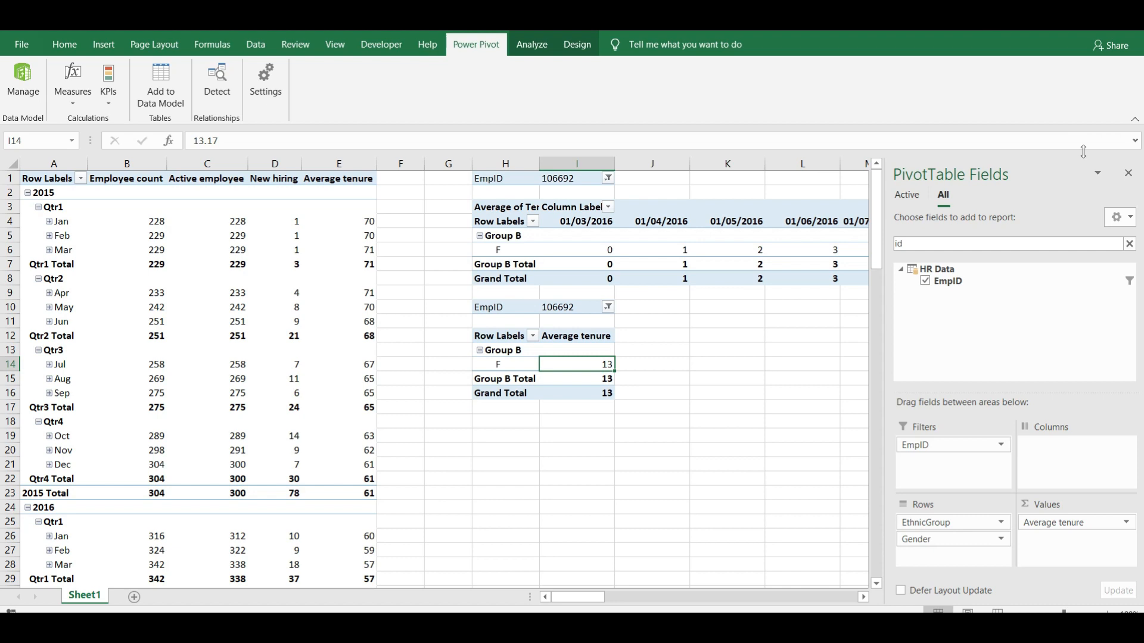
Add the Date field to the columns of the lower Average tenure PivotTable.
left_click(1127, 172)
key("Down")
key("Down")
key("Down")
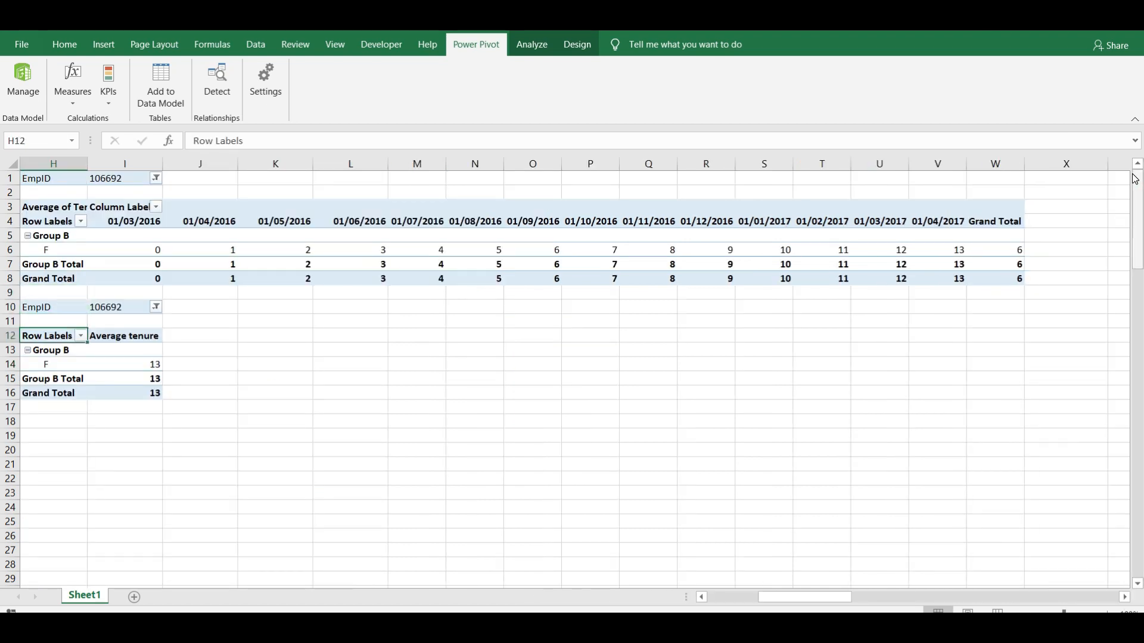
right_click(146, 365)
left_click(174, 352)
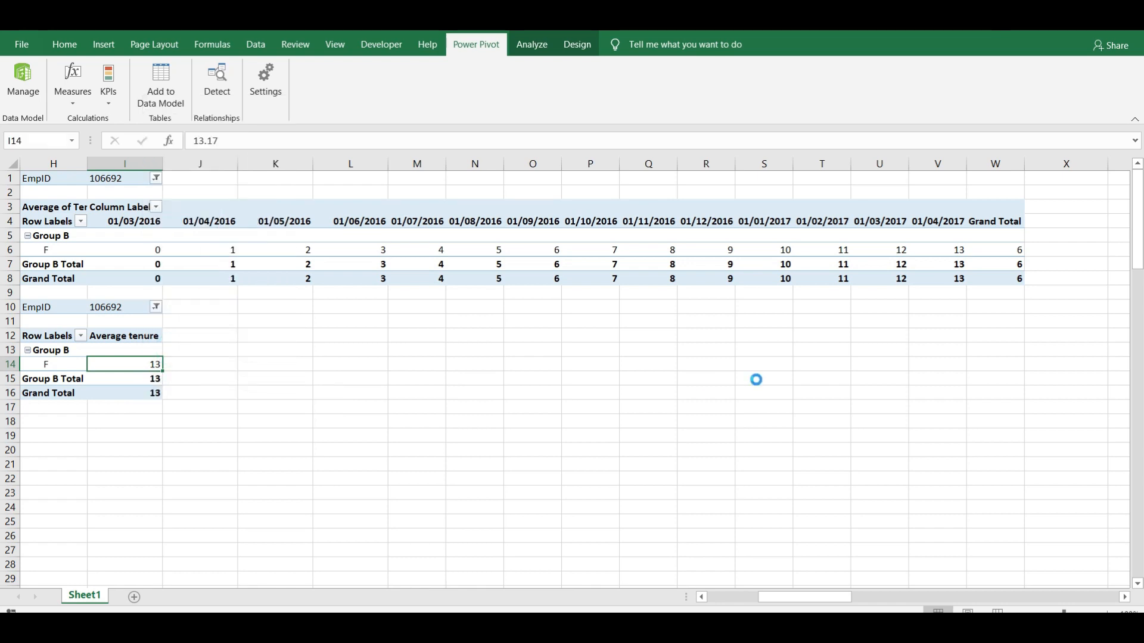
double_click(916, 242)
key("BackSpace")
type("date")
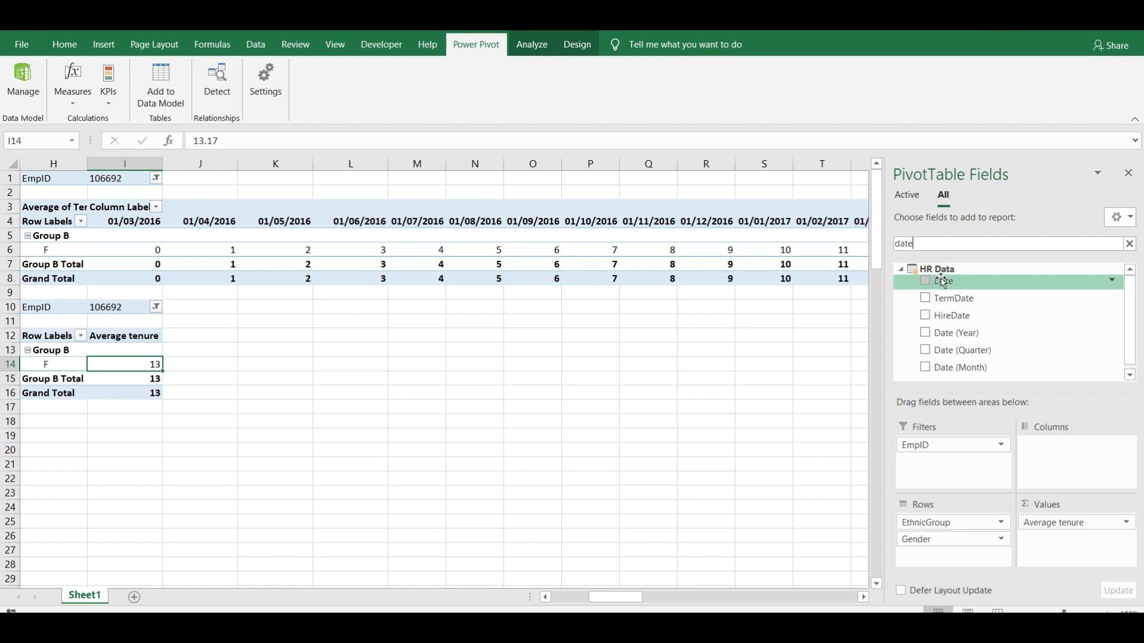
left_click_drag(942, 282, 1049, 471)
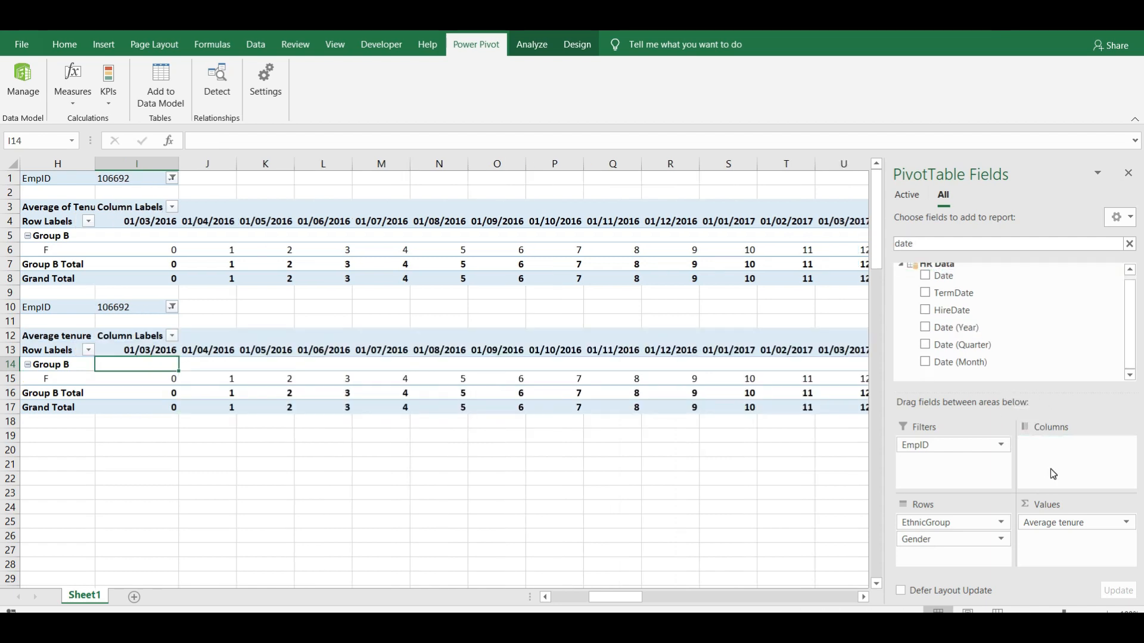
Hide the field list and compare the lower PivotTable's Average tenure Grand Total with its last monthly value.
left_click(1128, 173)
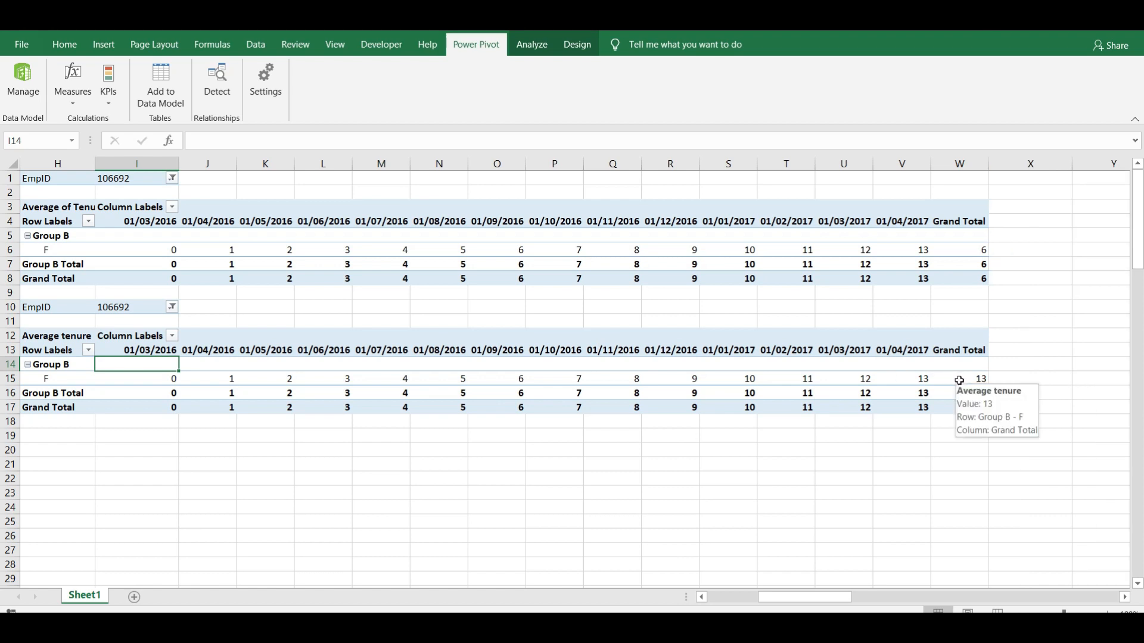
left_click(961, 380)
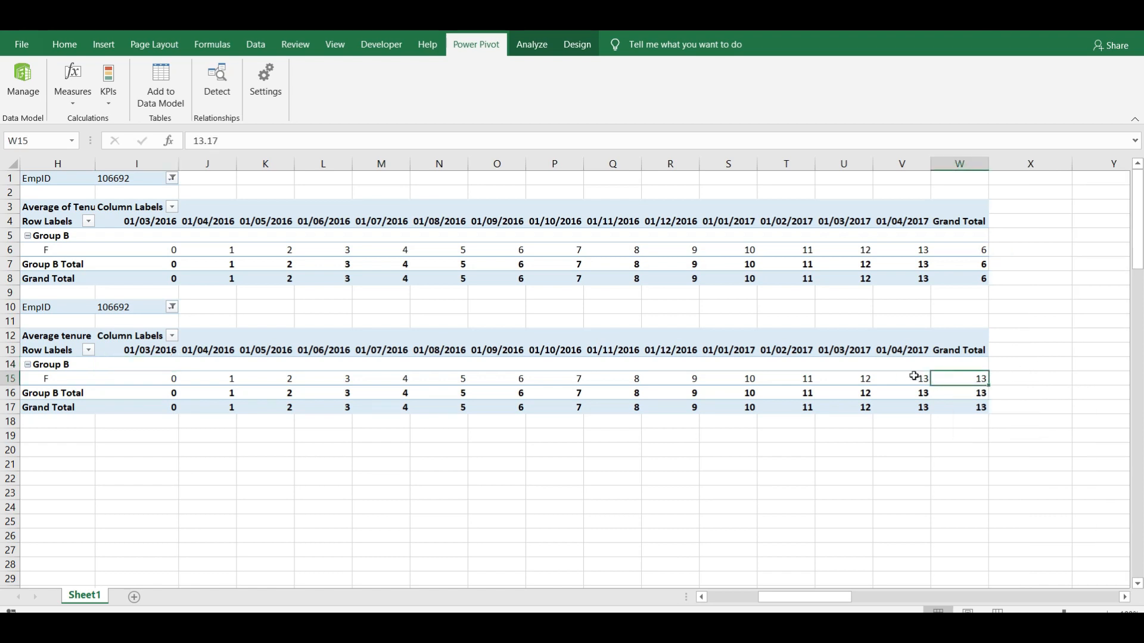
key("Left")
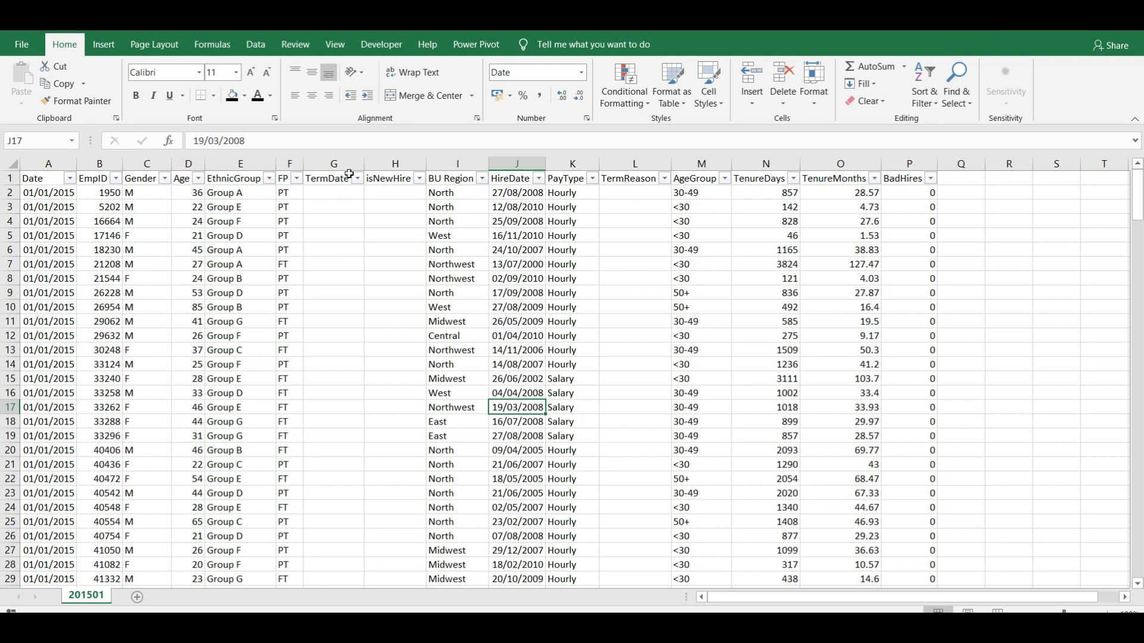
Switch to the HR Dashboard final workbook and start a new HR Data measure named Terminated employees.
left_click_drag(359, 163, 360, 163)
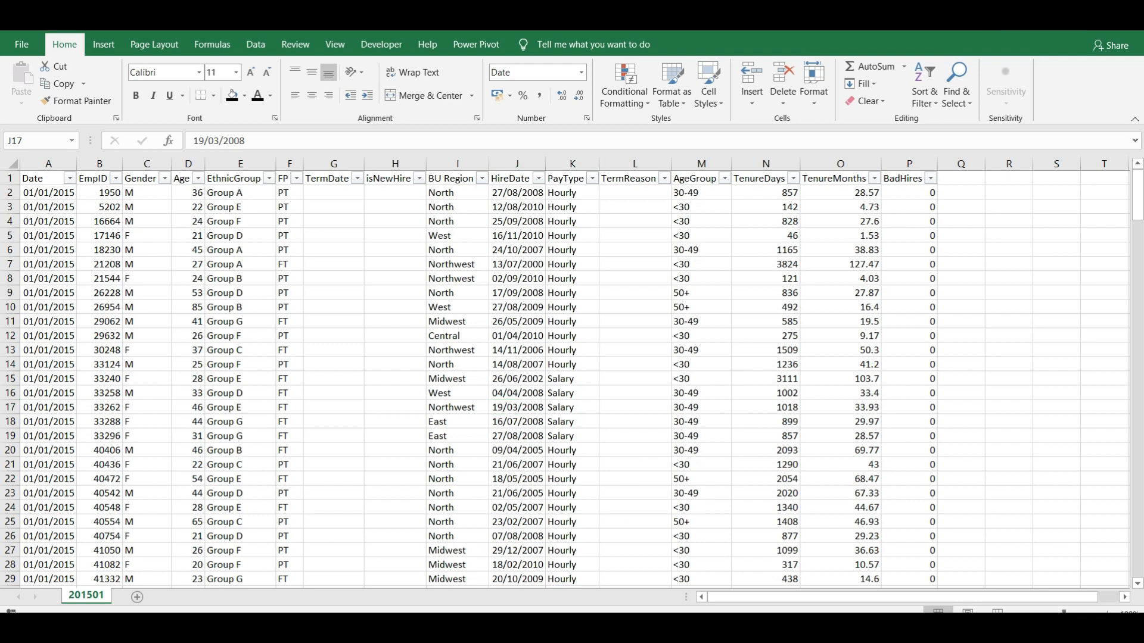
mouse_move(646, 622)
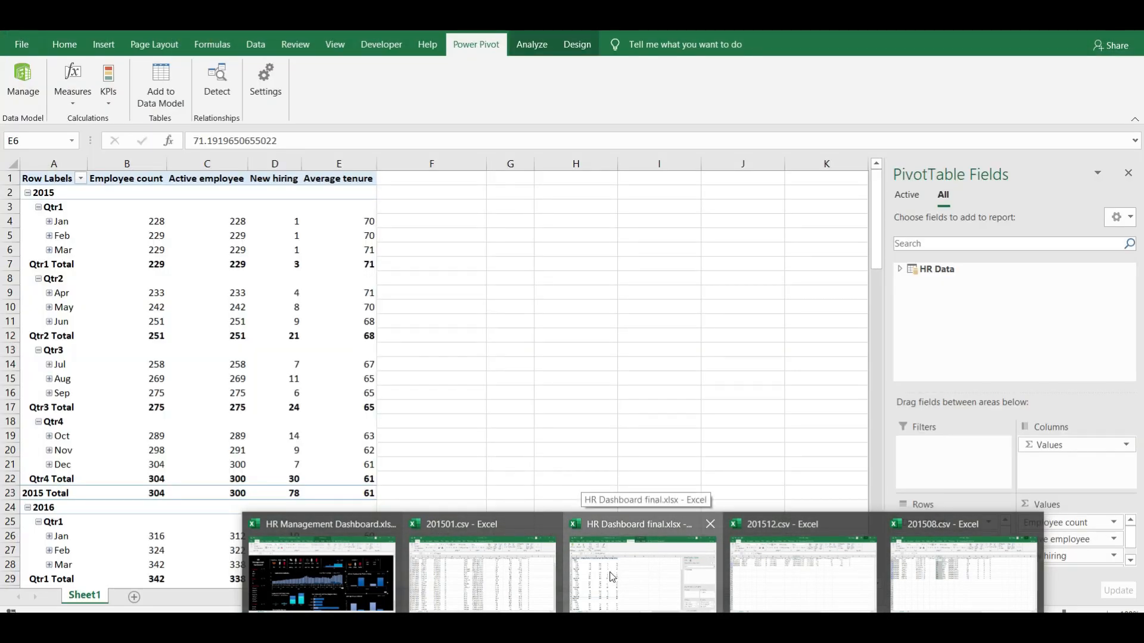
left_click(612, 577)
left_click(67, 95)
left_click(96, 121)
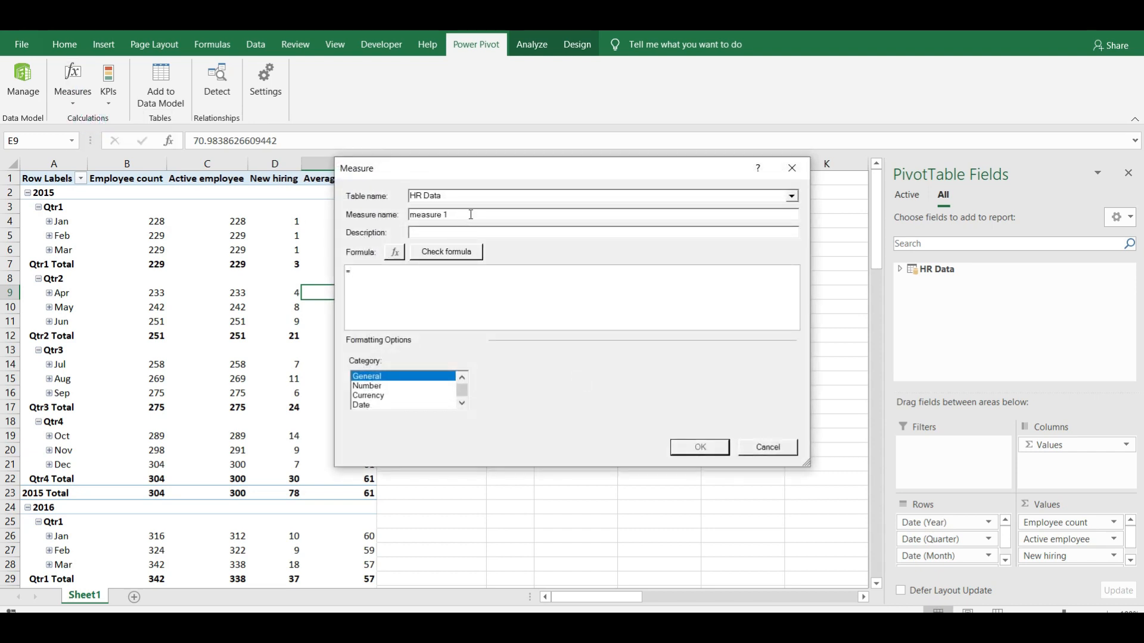
left_click_drag(467, 214, 391, 215)
type("Terminated employees")
Begin the Terminated employees formula with CALCULATE around a COUNT of the [EmpID] column.
left_click(378, 278)
type("cal")
key("Tab")
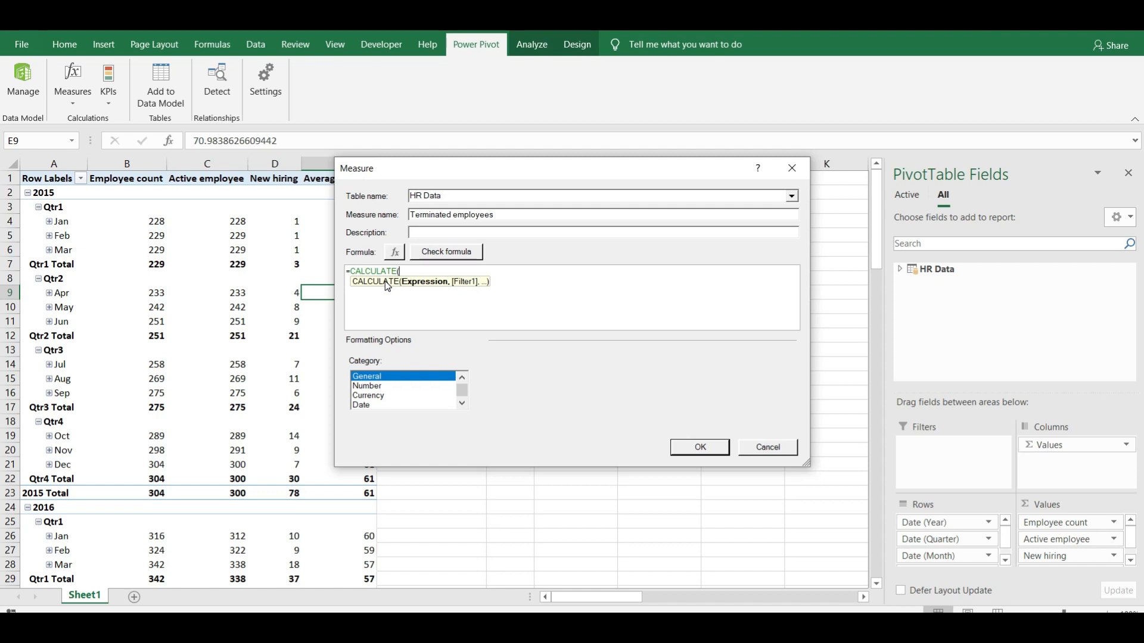
type("count")
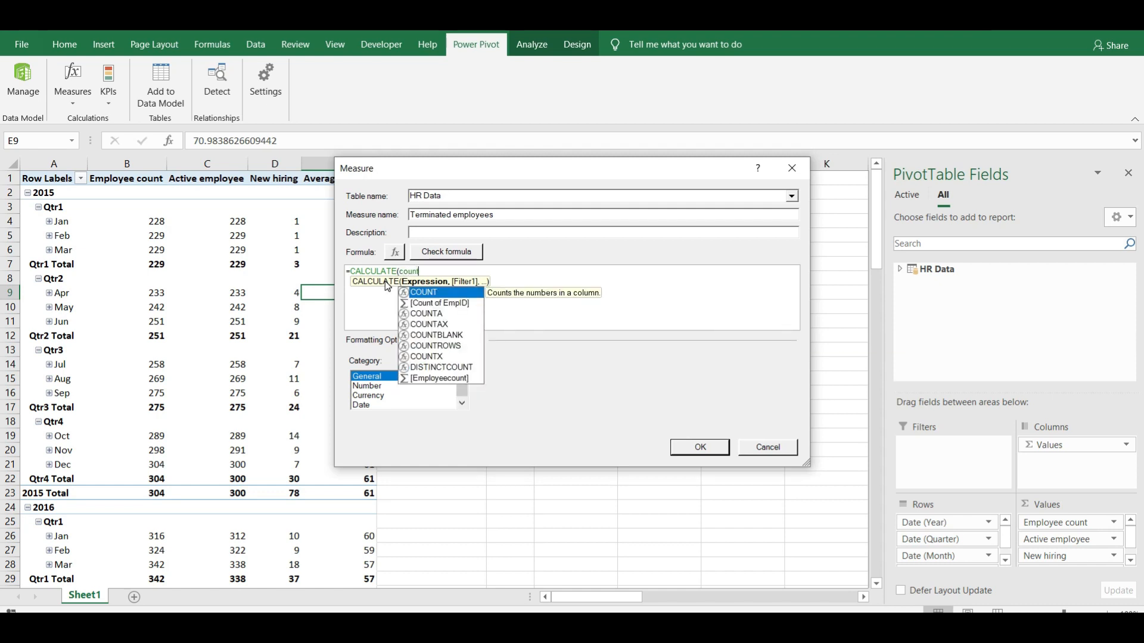
key("Tab")
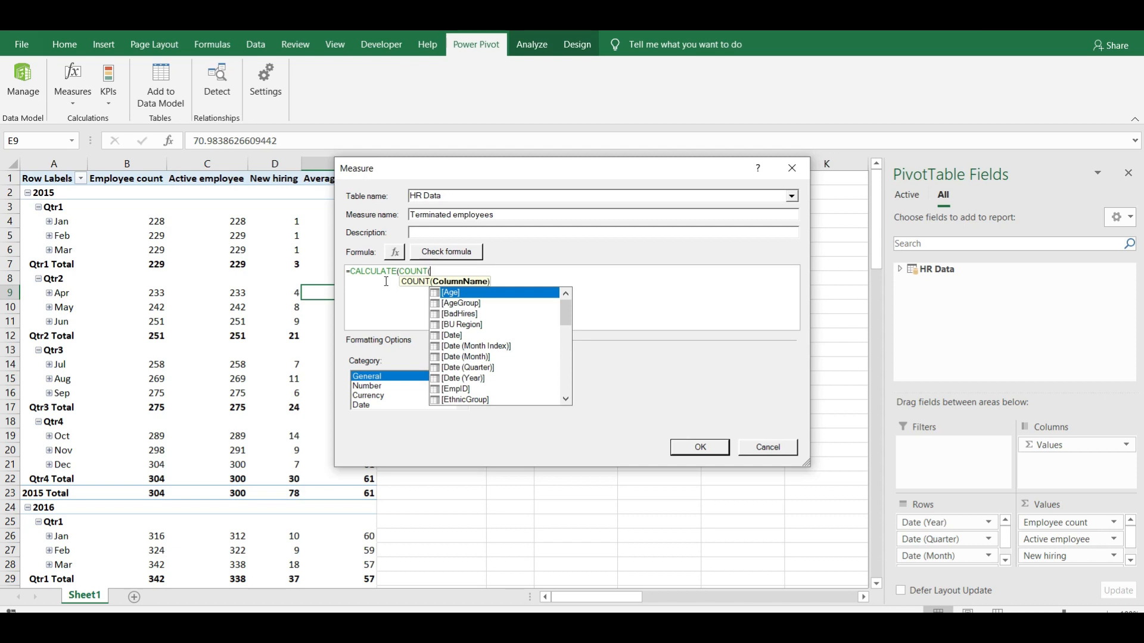
type("emp")
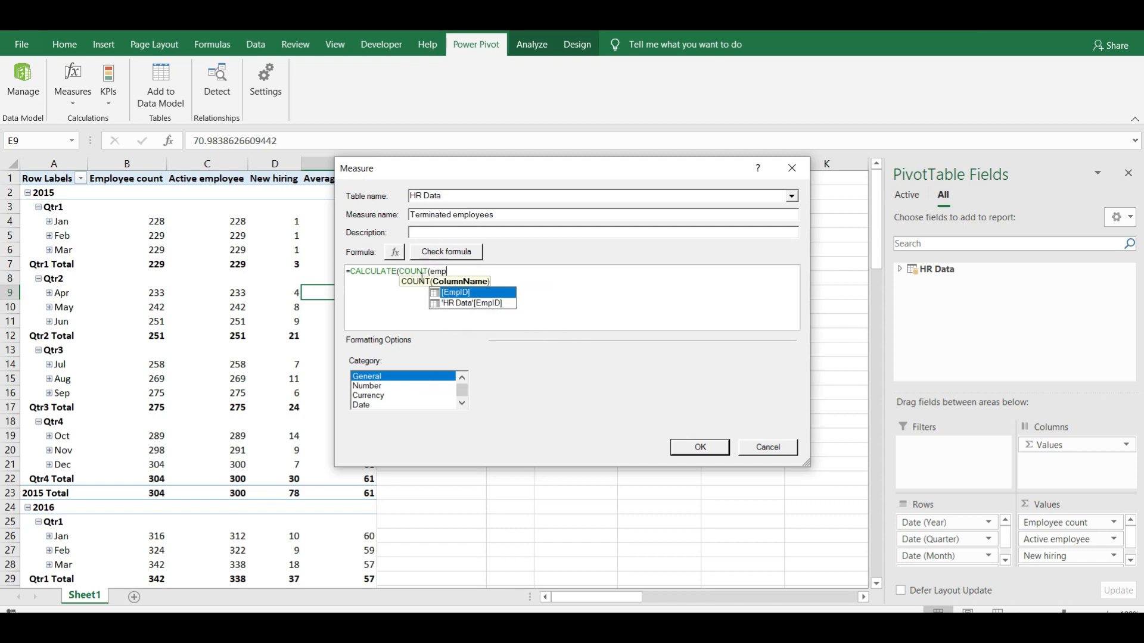
double_click(461, 293)
Close the COUNT expression and add a FILTER on the 'HR Data' table to the measure formula.
type("),f")
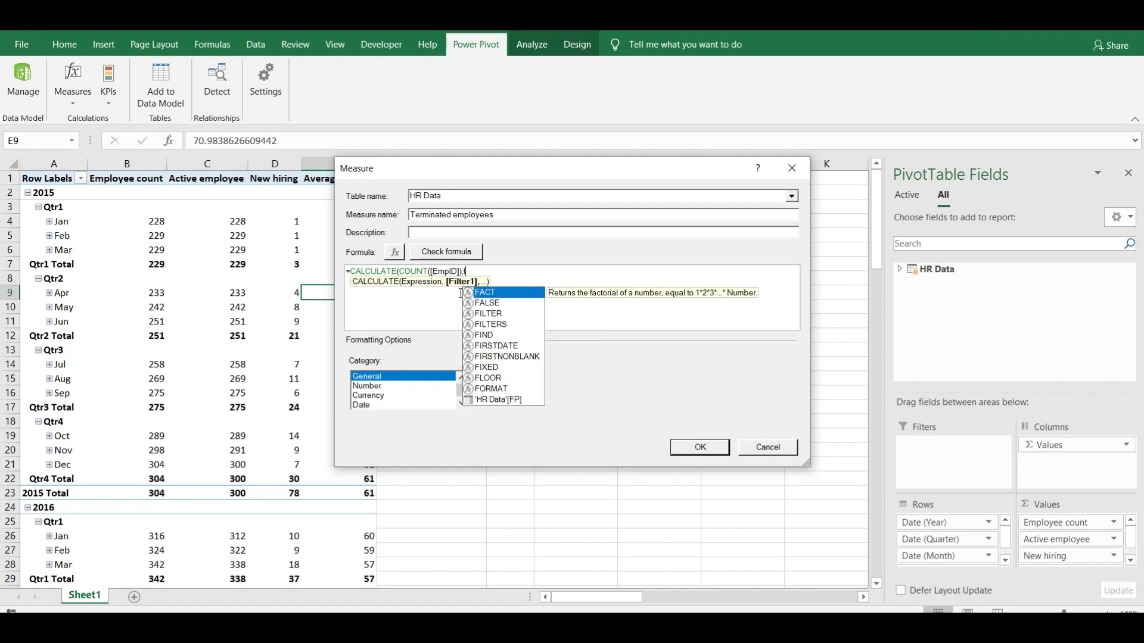
type("ilt")
key("Tab")
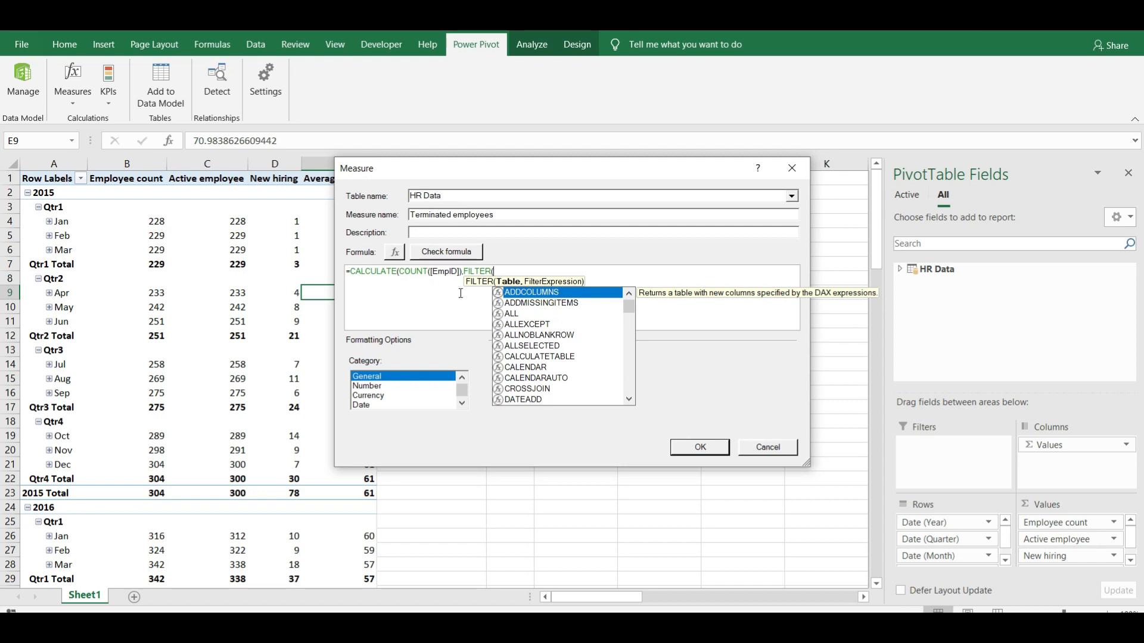
type("hr")
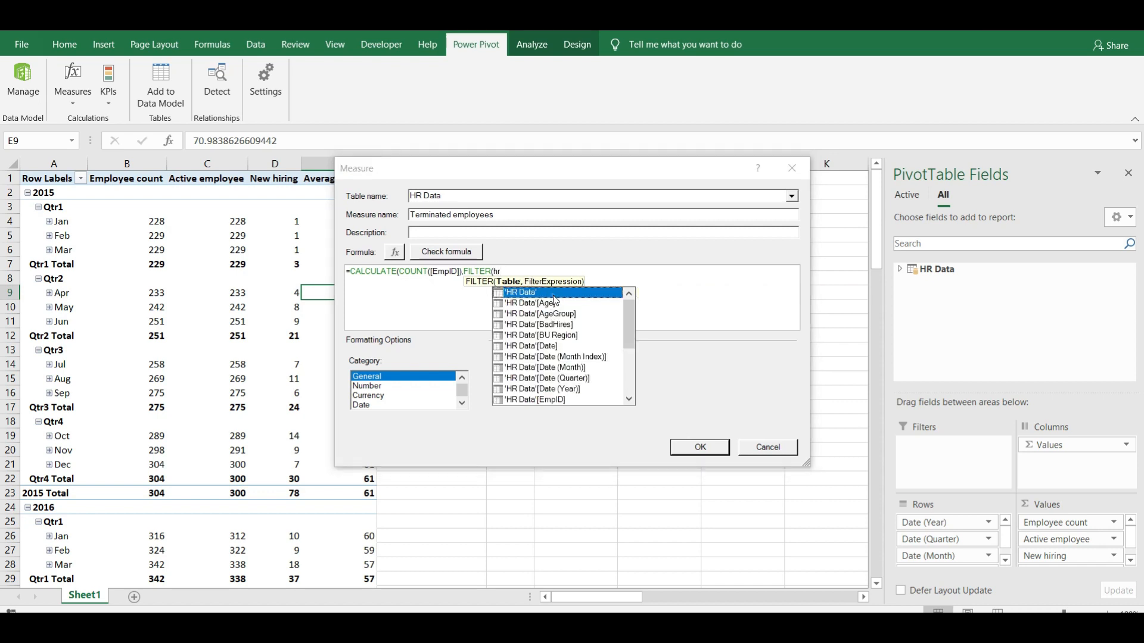
double_click(553, 293)
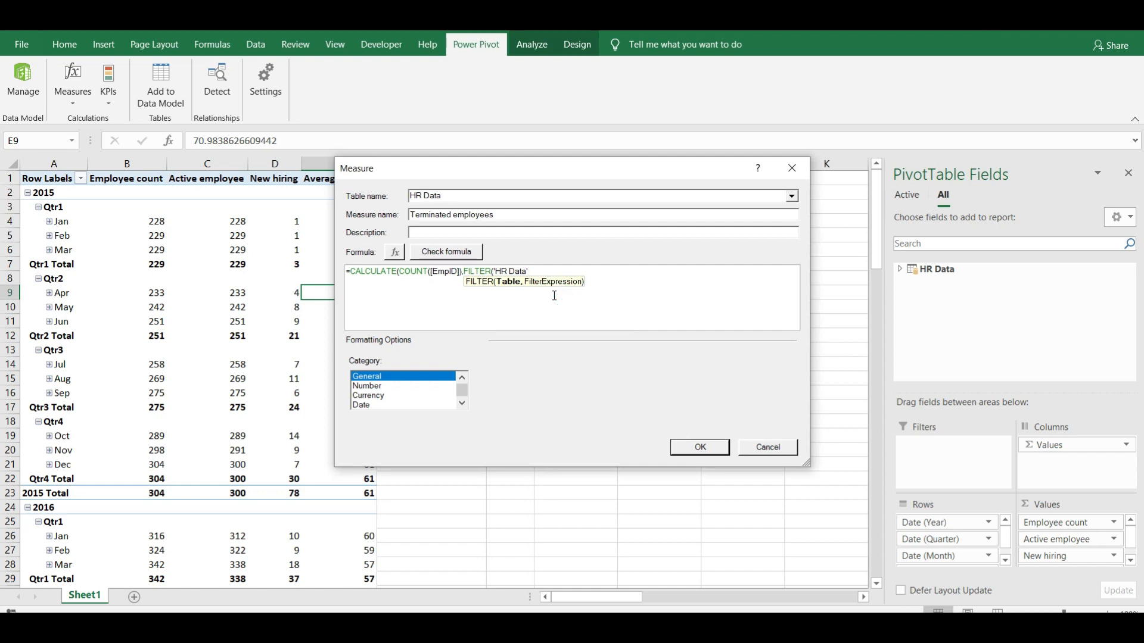
Complete the filter condition as NOT(ISBLANK('HR Data'[TermDate])), check the formula and save the measure.
type(",no")
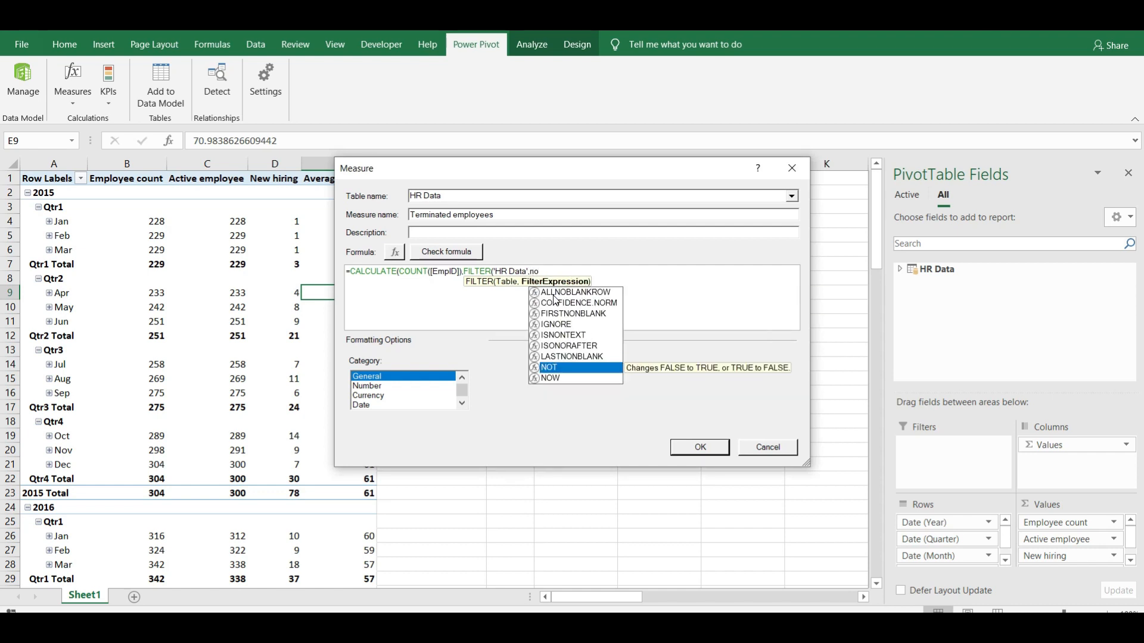
double_click(586, 367)
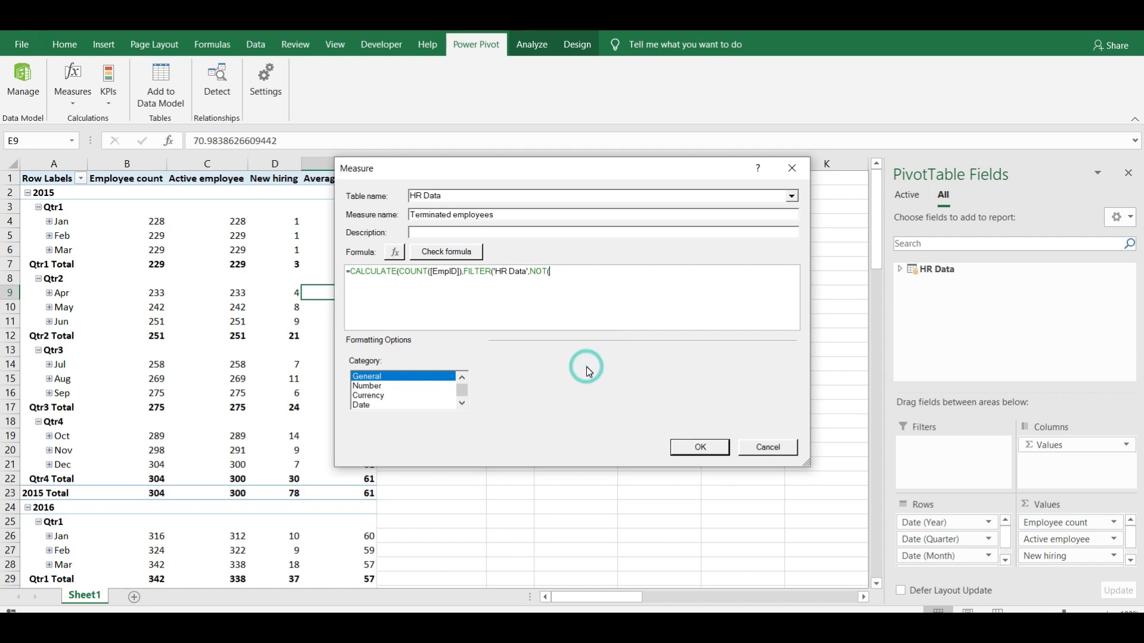
type("isbl")
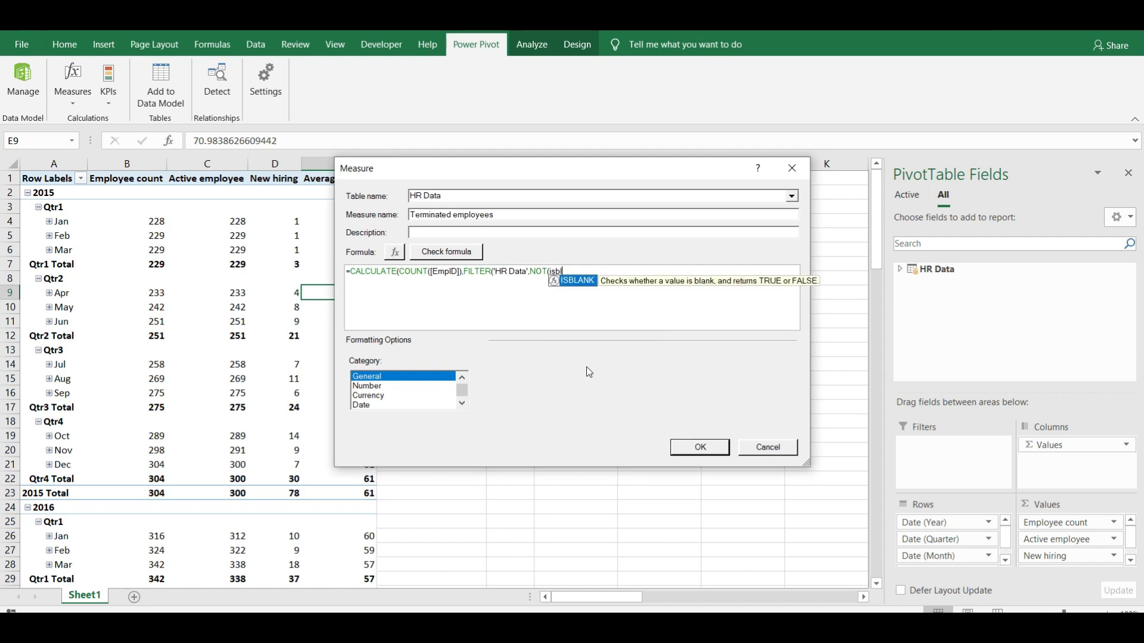
key("Tab")
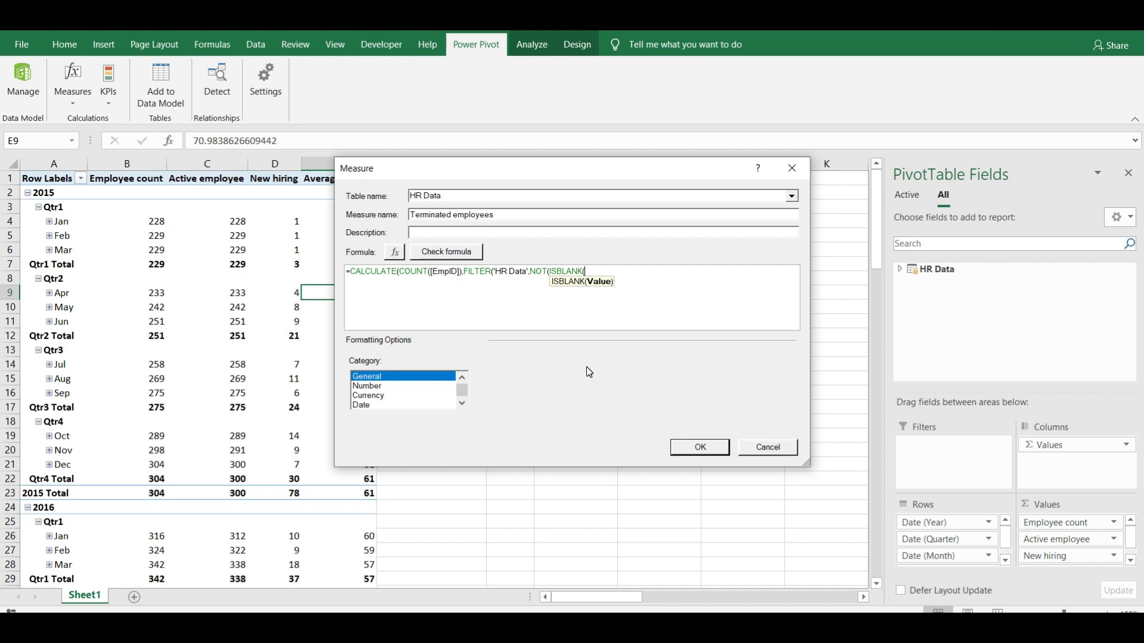
type("ter")
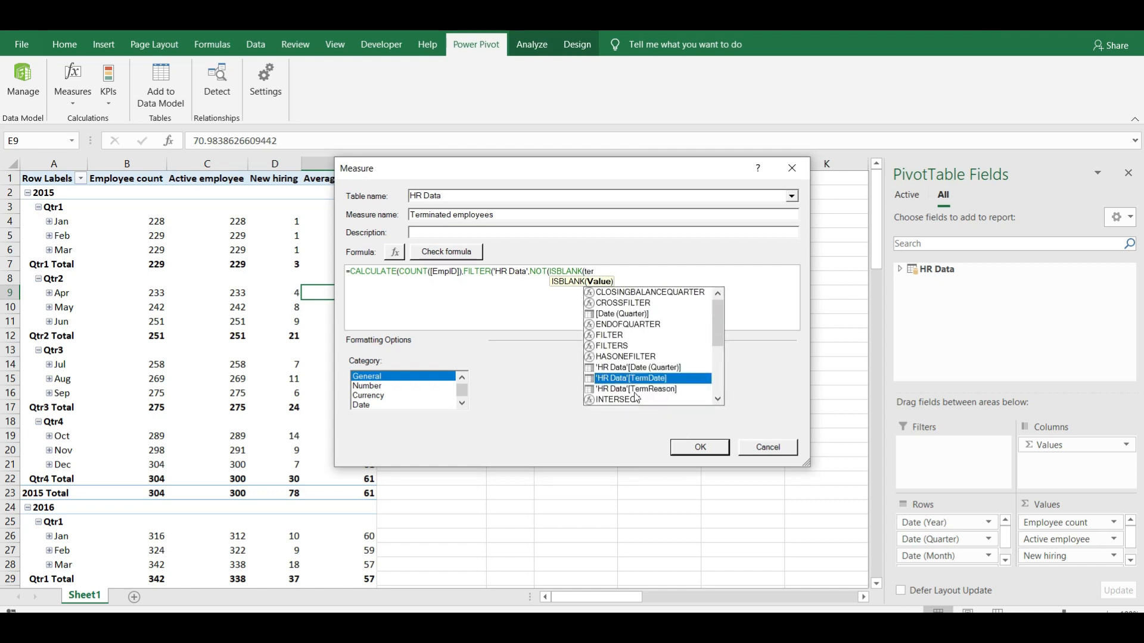
double_click(658, 378)
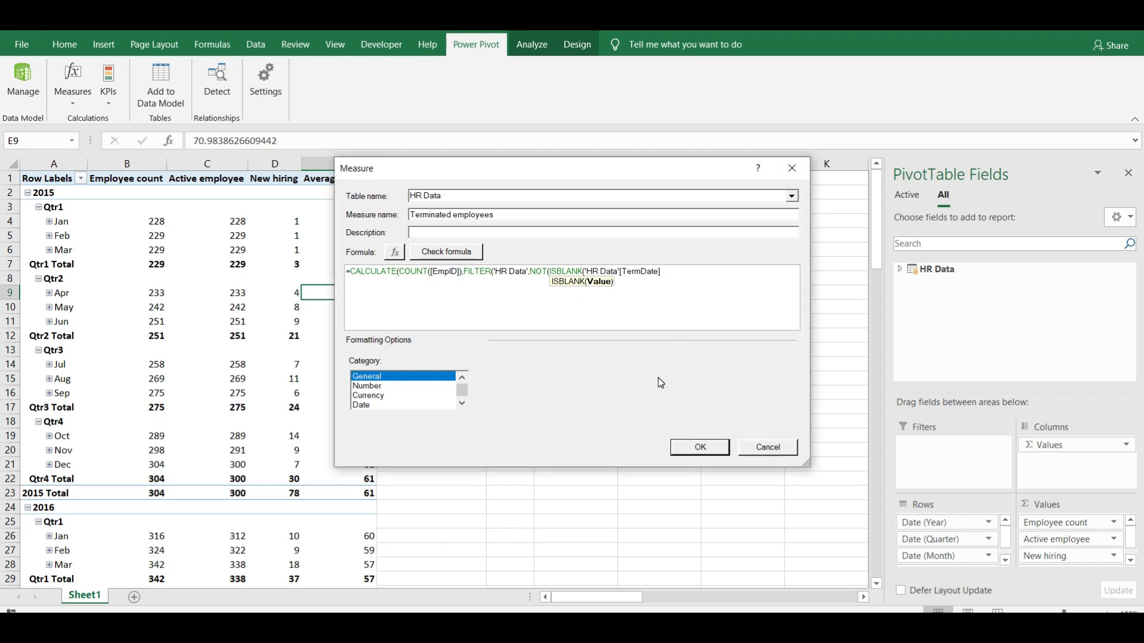
type("))))")
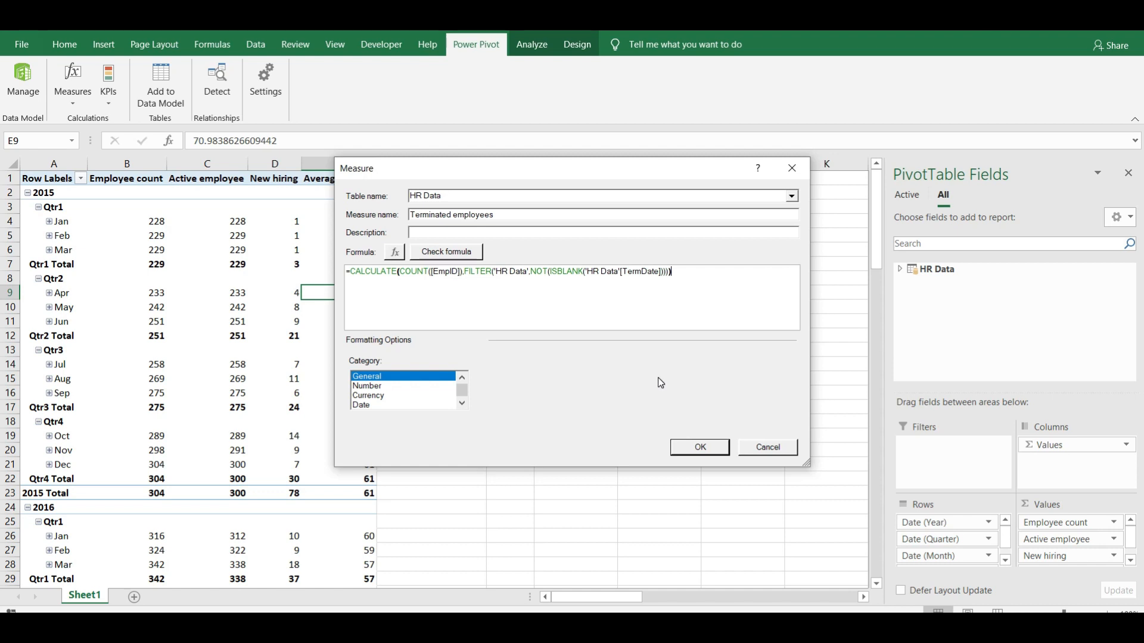
left_click(449, 252)
left_click(682, 525)
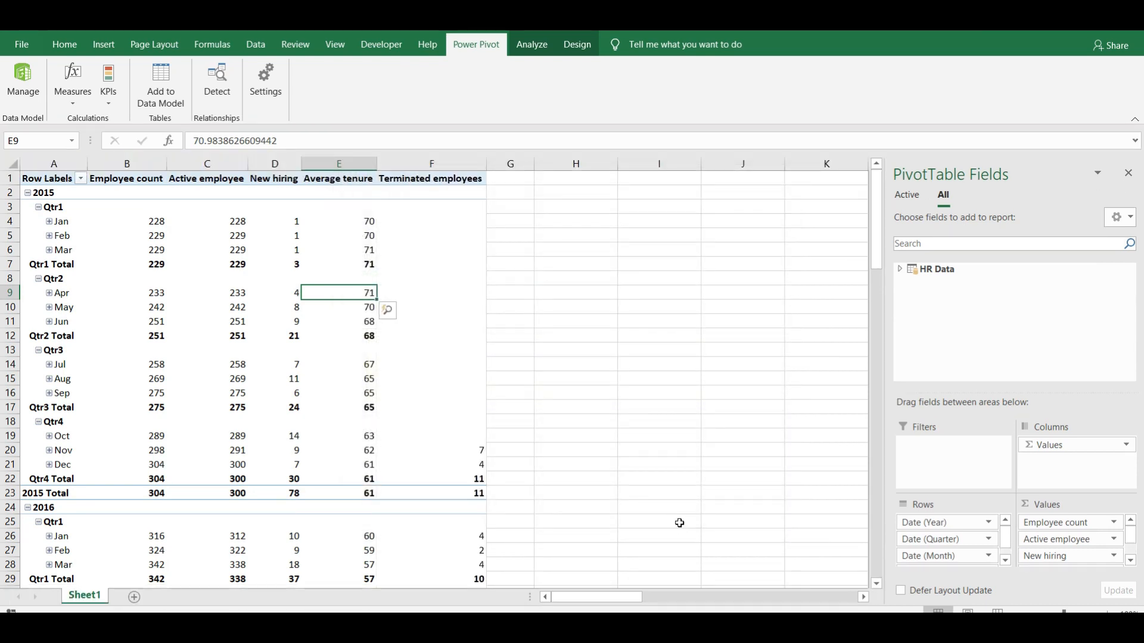
Expand the HR Data fields and add BadHires to the PivotTable's values.
left_click(475, 466)
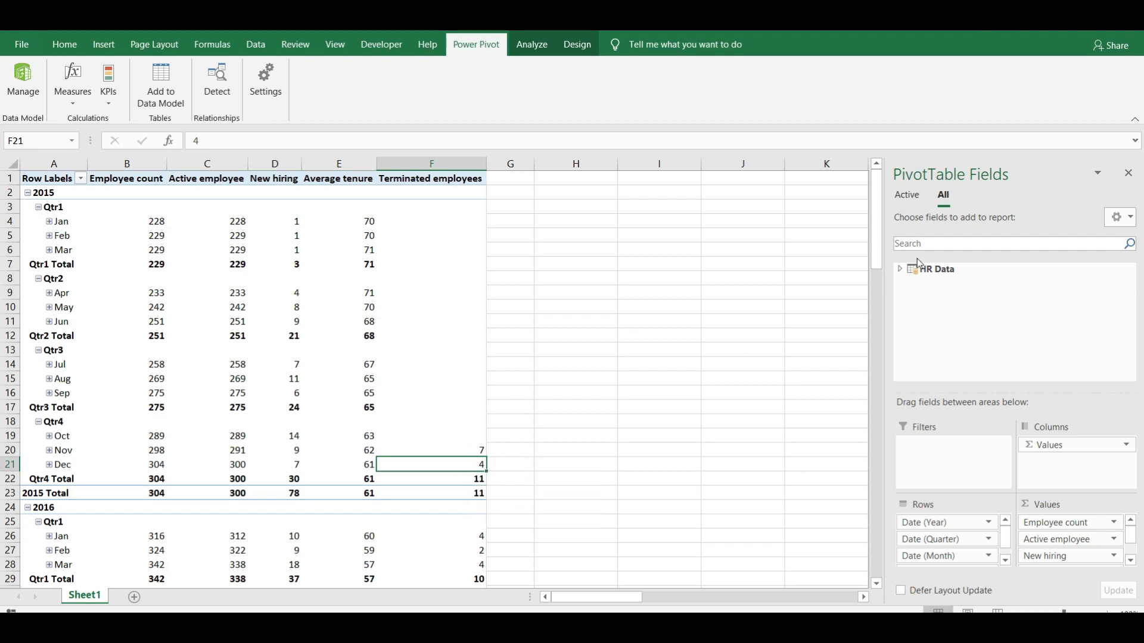
left_click(934, 244)
left_click(900, 269)
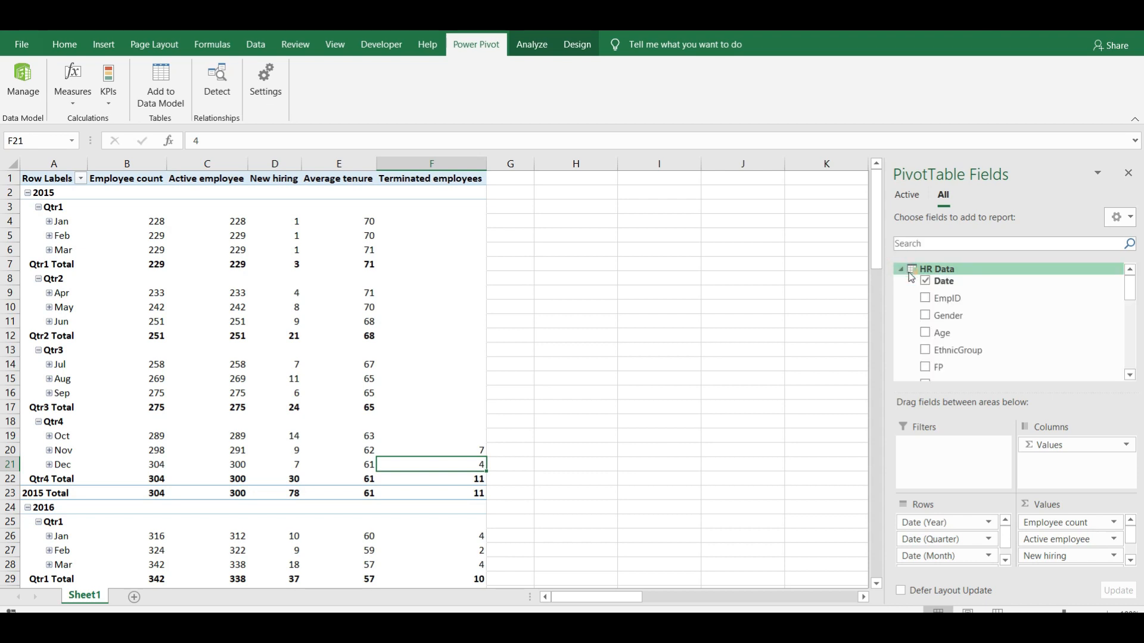
left_click_drag(1131, 288, 1134, 338)
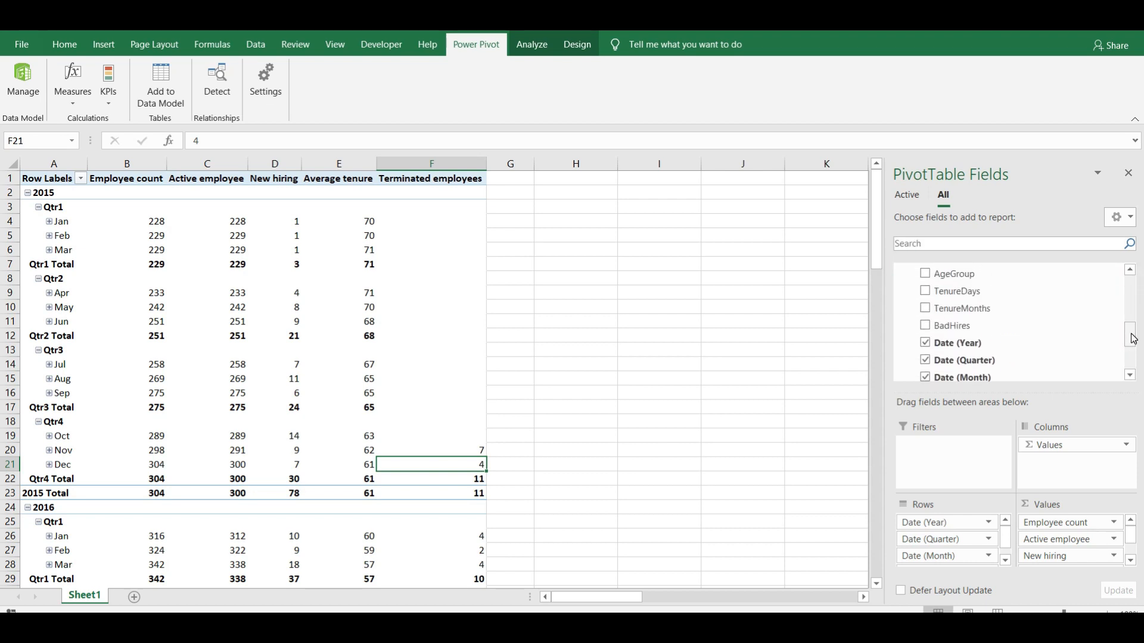
left_click(925, 326)
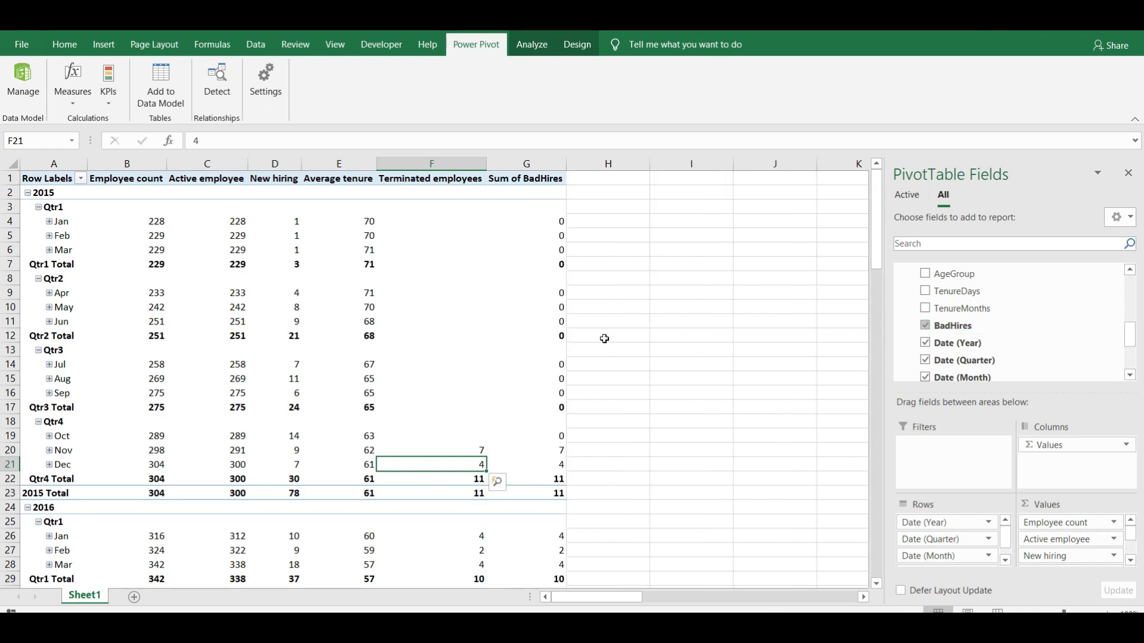
Compare the Terminated employees and Sum of BadHires columns month by month from November 2015 to March 2017.
left_click(605, 337)
left_click(548, 446)
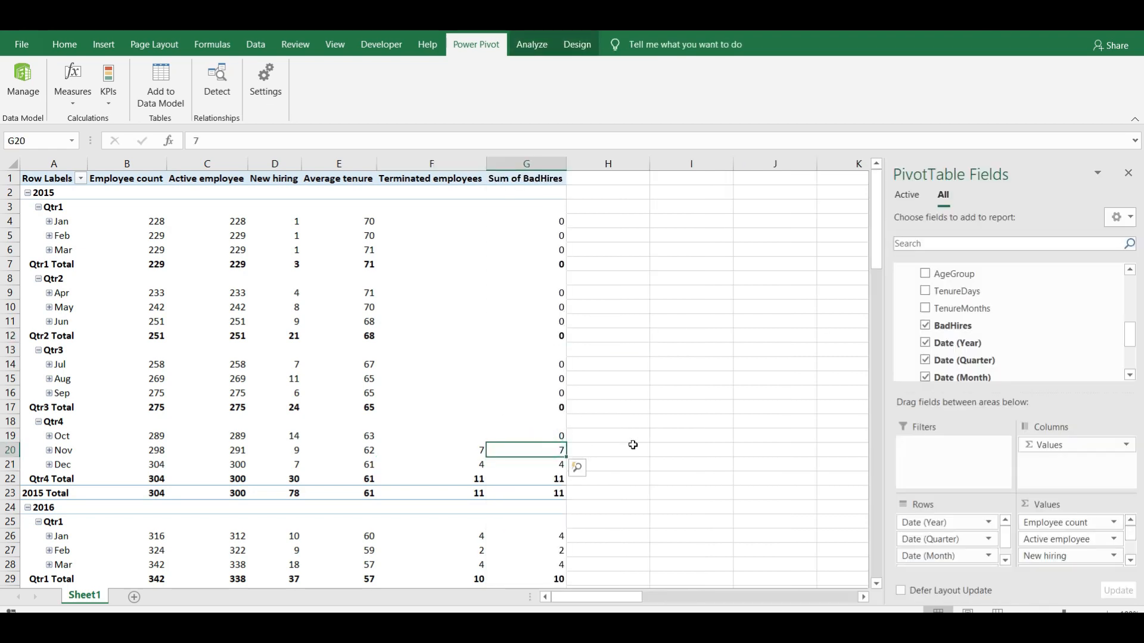
key("Left")
key("Right")
key("Down")
key("Down")
key("Down")
key("Down")
key("Down")
key("Down")
key("Down")
key("Down")
key("Down")
key("Down")
key("Down")
key("Down")
key("Down")
key("Down")
key("Down")
key("Down")
key("Down")
key("Down")
key("Down")
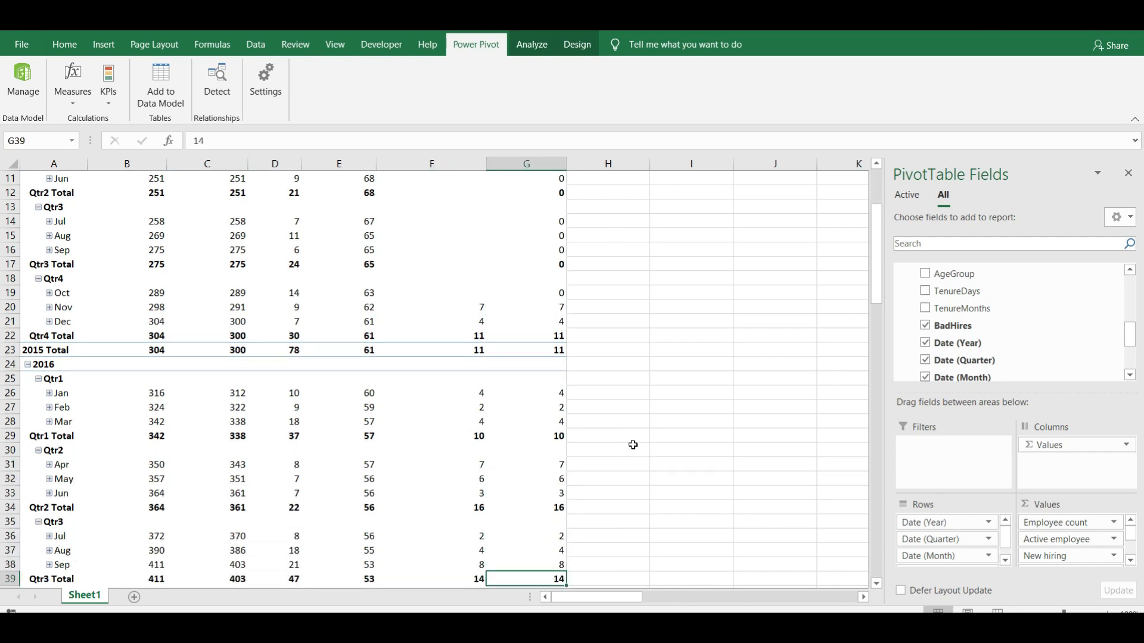
key("Down")
key("Down")
key("Down")
key("Down")
key("Down")
key("Down")
key("Down")
key("Down")
key("Down")
key("Down")
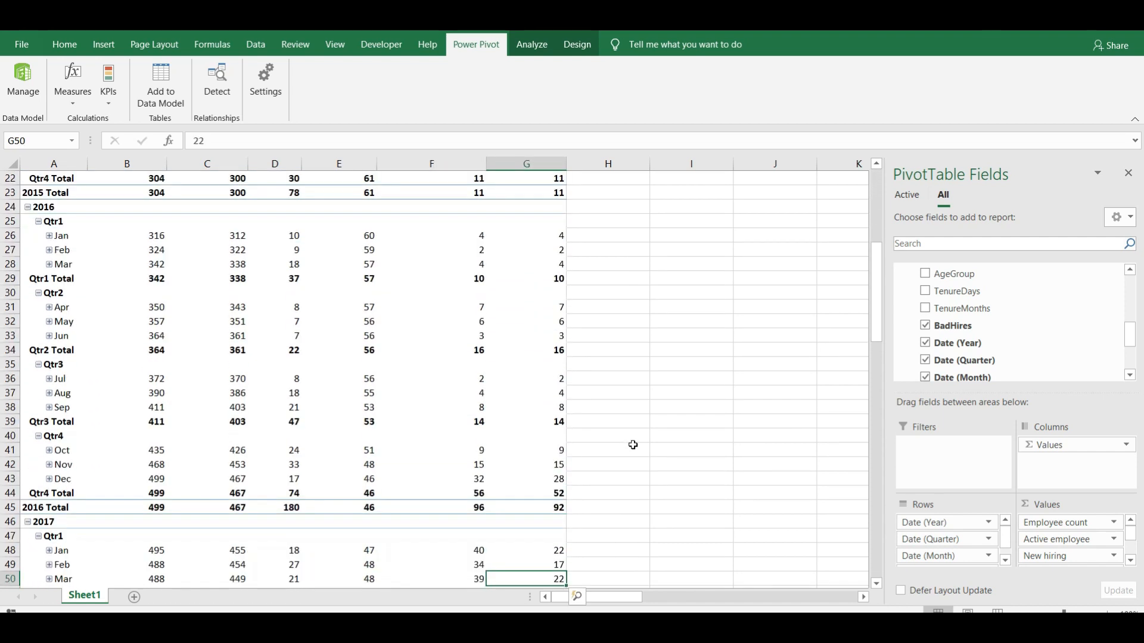
Examine the 2016 total, fourth-quarter and December values of Terminated employees against Sum of BadHires.
key("Up")
key("Up")
key("Up")
key("Up")
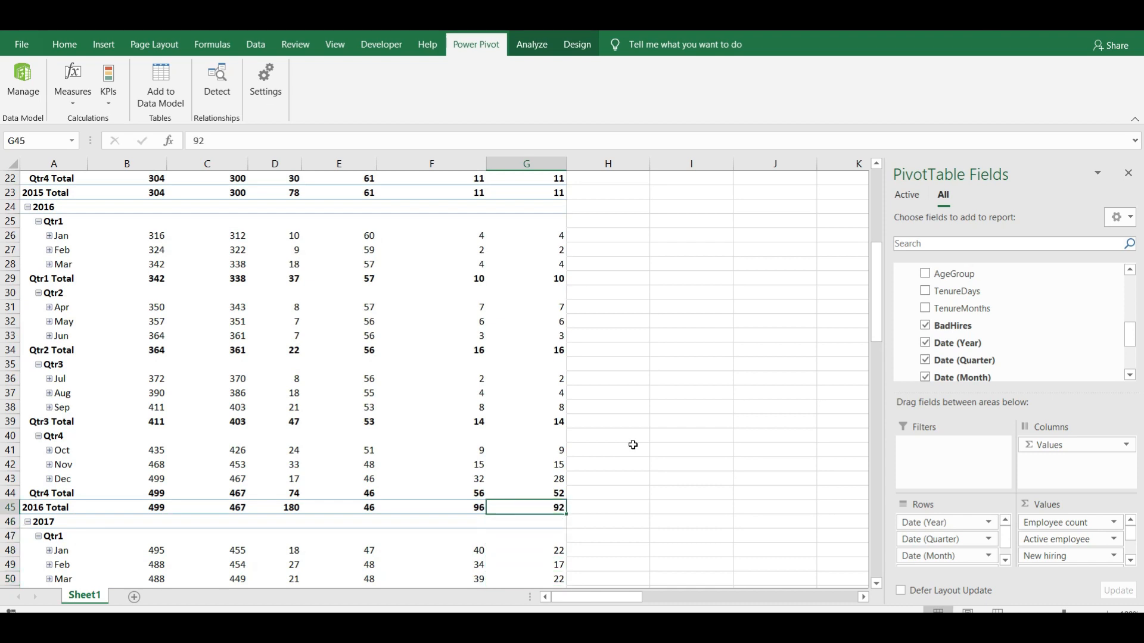
key("Up")
key("Left")
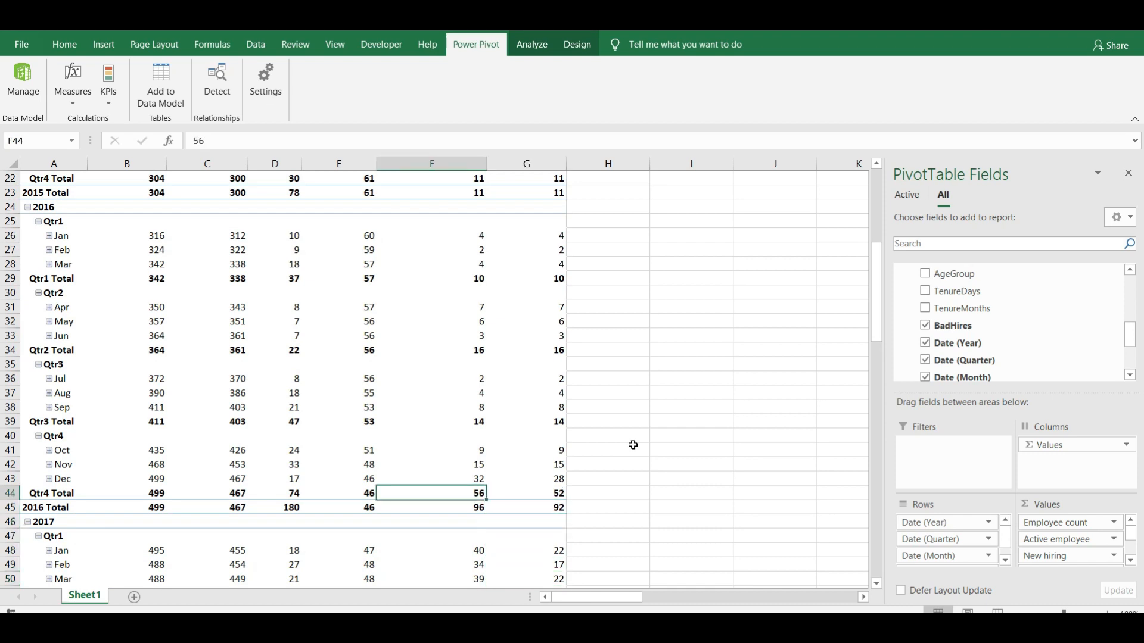
key("Up")
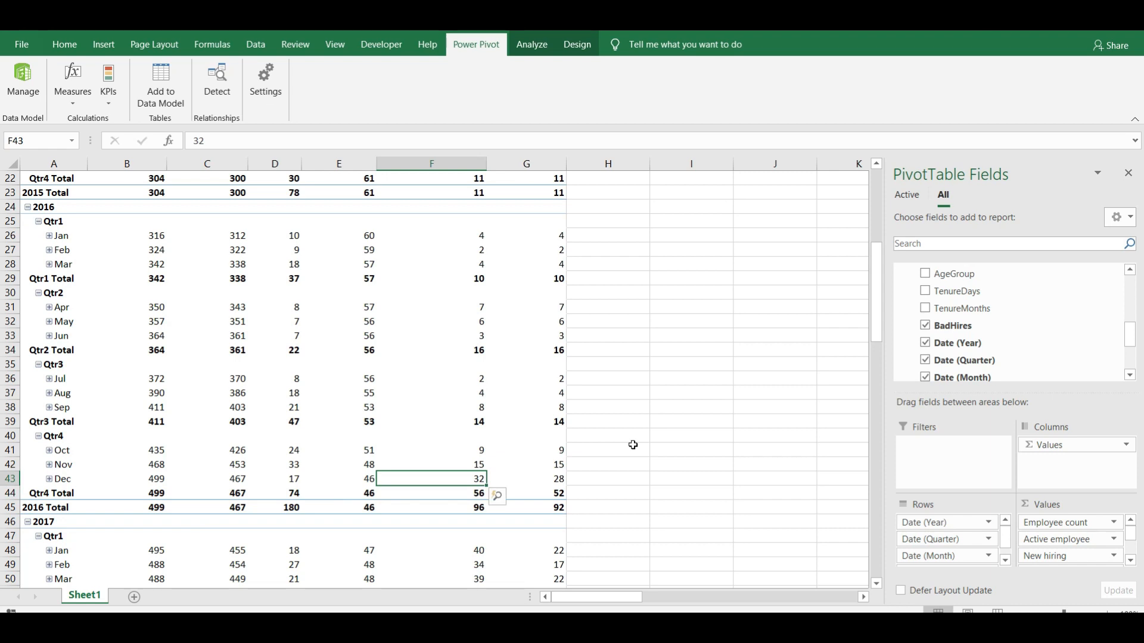
key("Right")
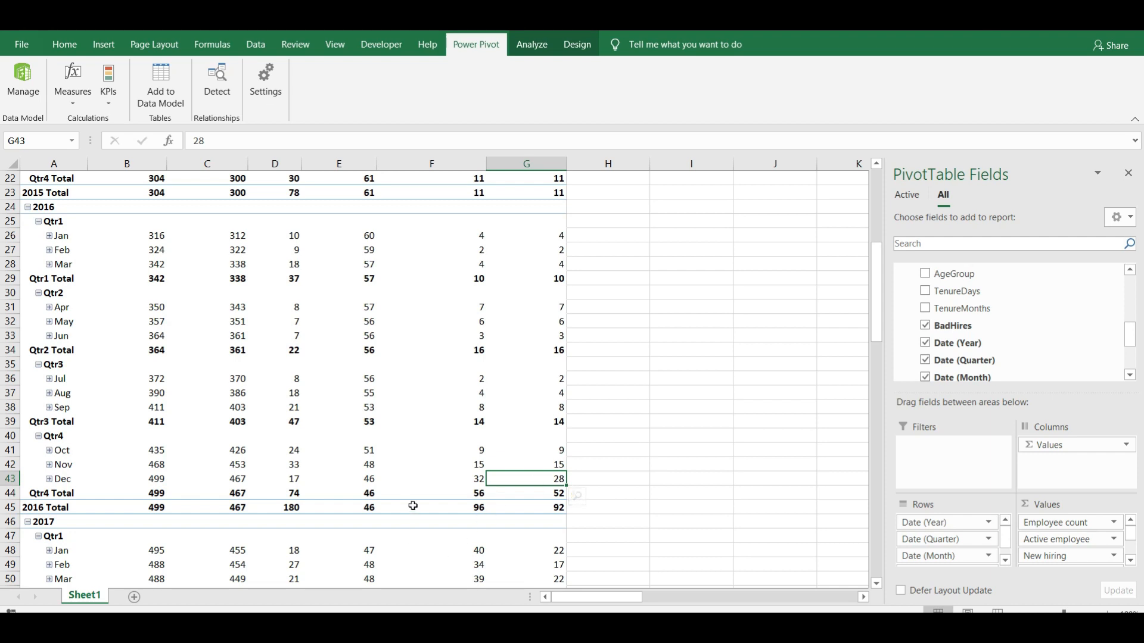
mouse_move(413, 506)
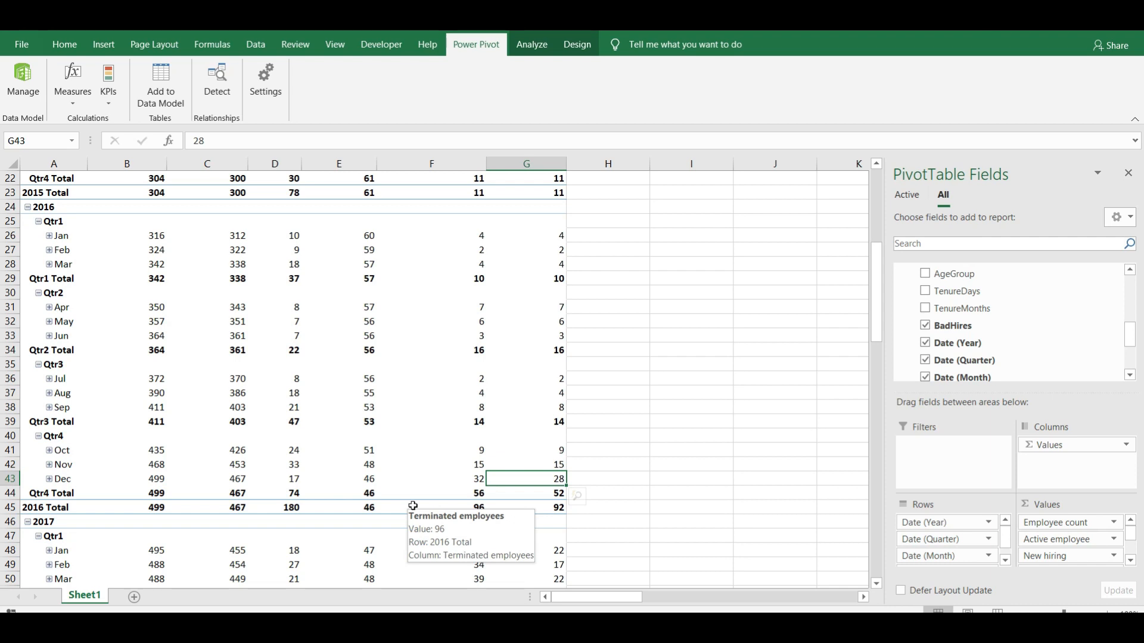
left_click(326, 626)
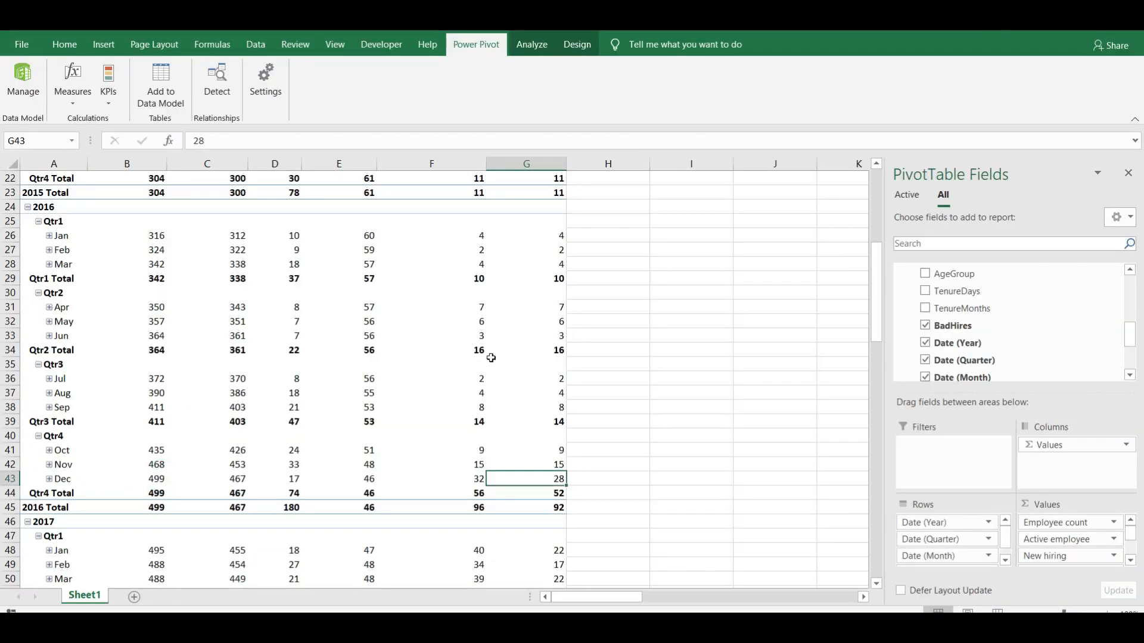
Switch to the 201612.csv workbook and turn on filtering for its header row.
left_click(703, 292)
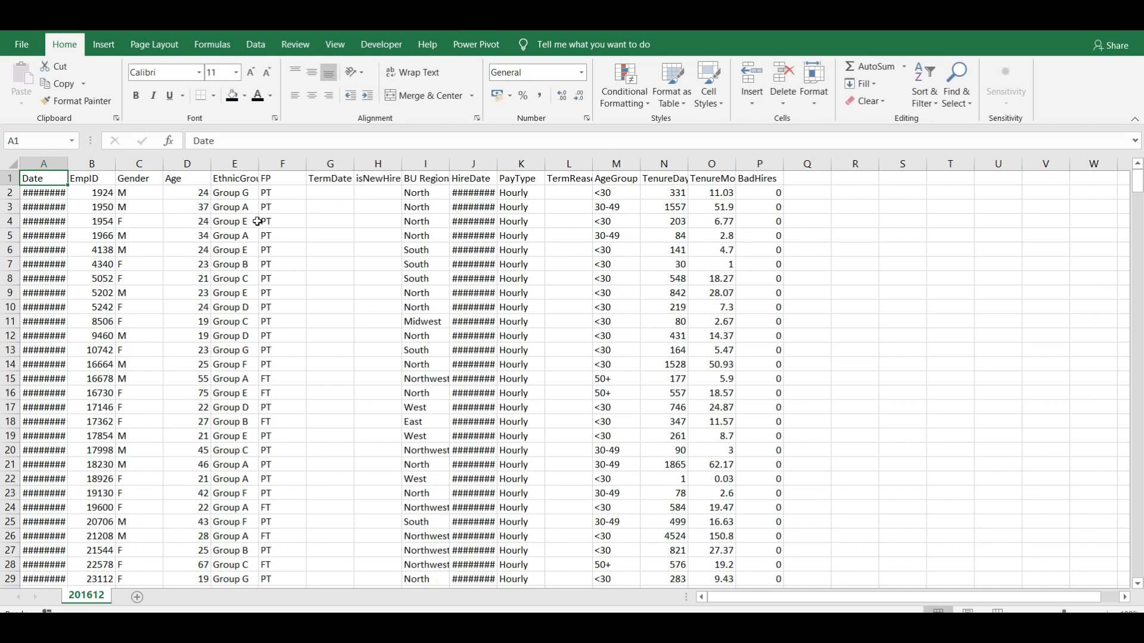
left_click(327, 180)
key("alt")
key("h")
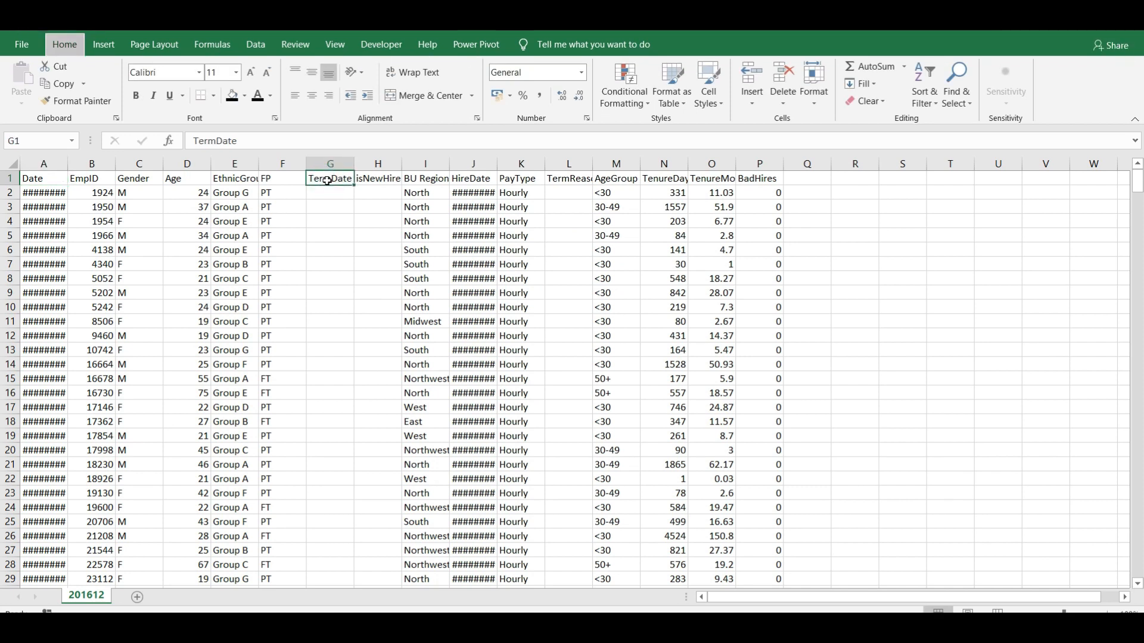
key("s")
key("s")
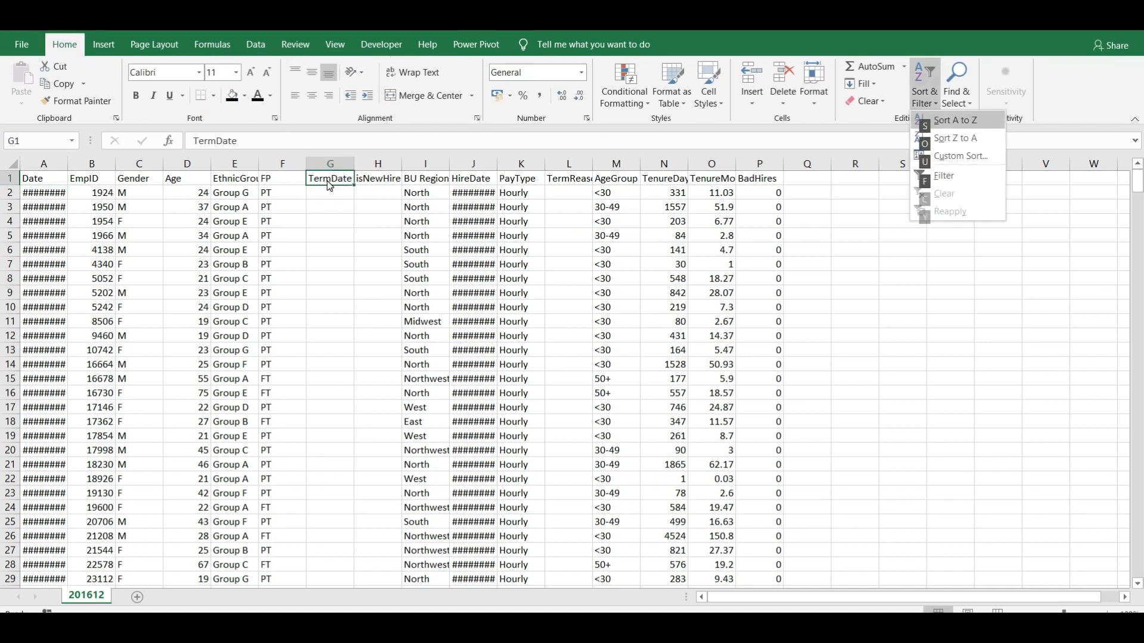
left_click(952, 179)
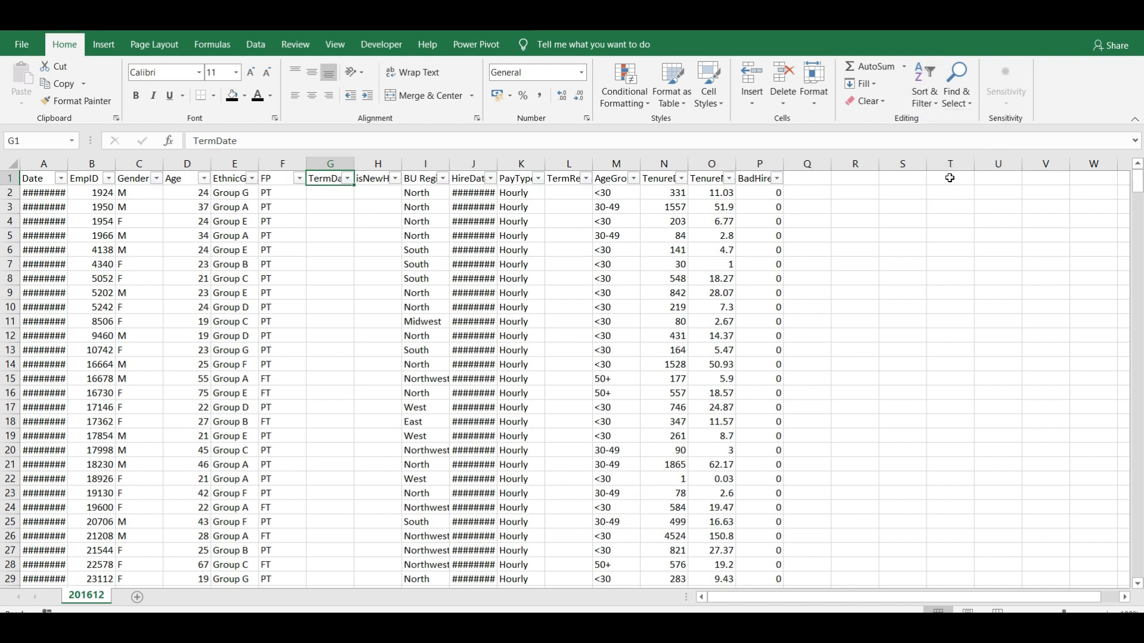
Filter the TermDate column to exclude blanks, keeping only the employees with a termination date.
left_click(346, 179)
left_click_drag(526, 361, 525, 444)
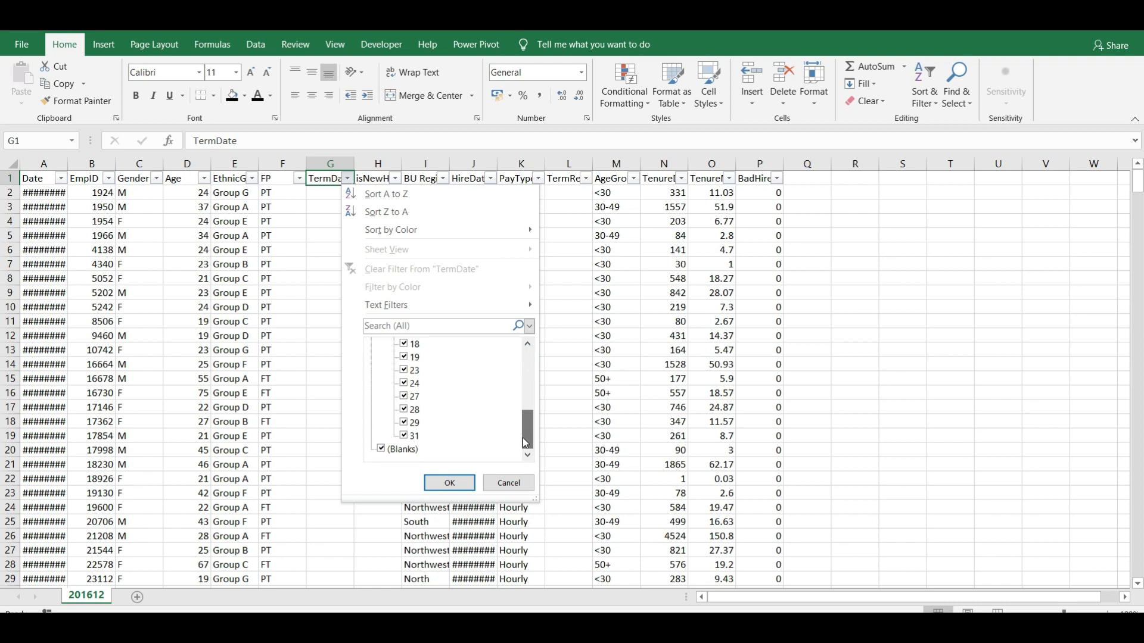
left_click(381, 449)
left_click(450, 483)
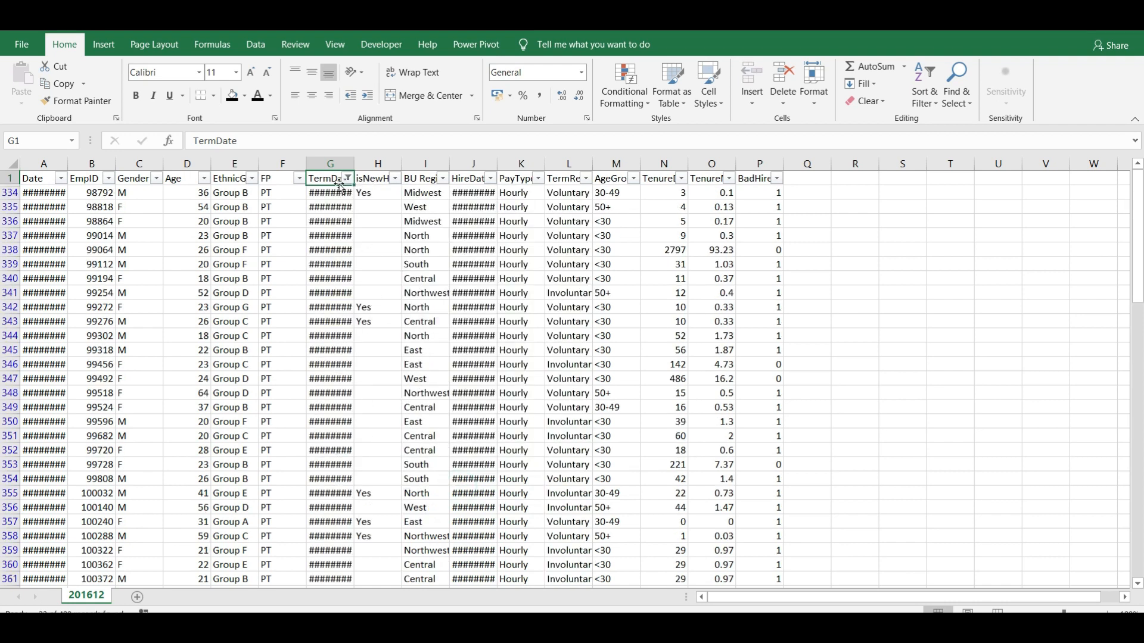
Fit the TermDate column width to its dates and select all the filtered termination dates to count them.
left_click(339, 189)
double_click(354, 162)
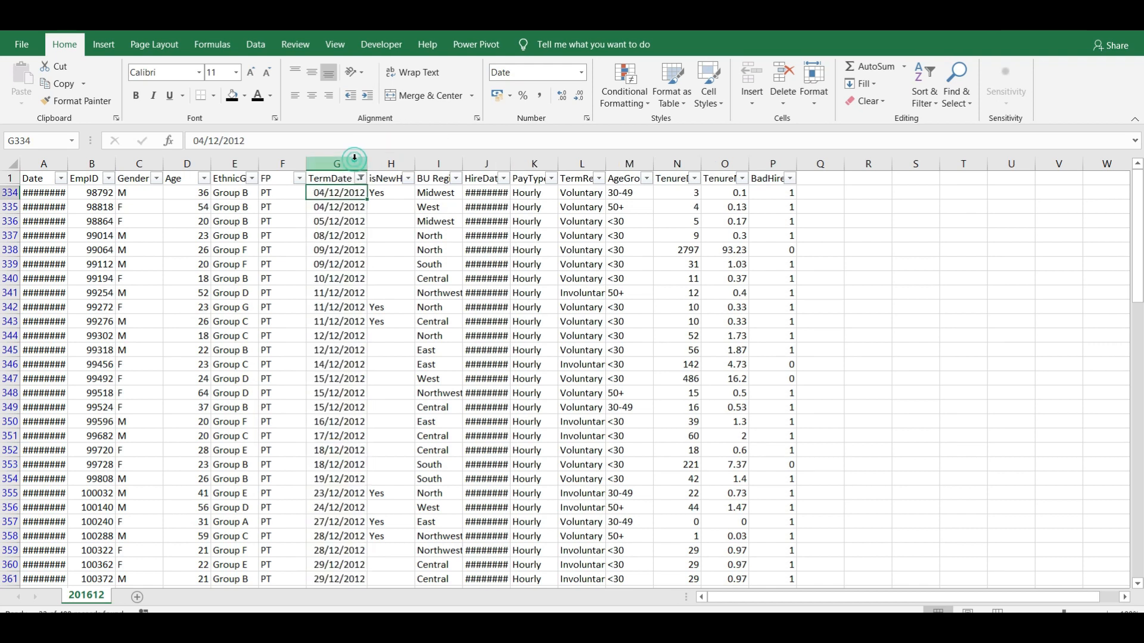
key("ctrl+shift+Down")
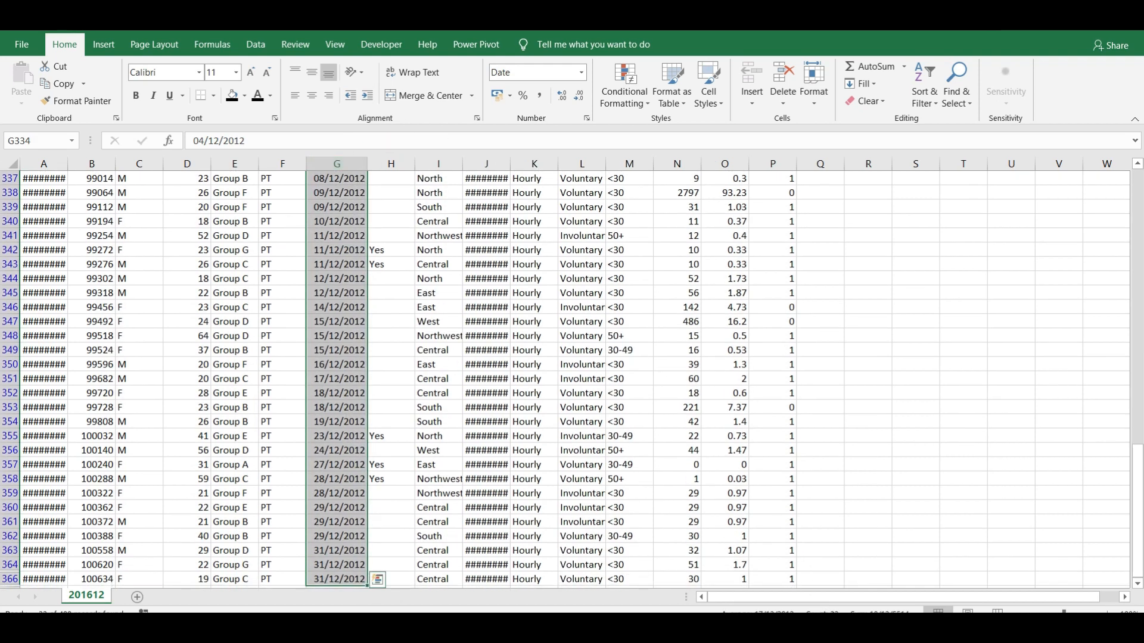
Filter the BadHires column to exclude 0 and select the remaining values to count them.
left_click(762, 257)
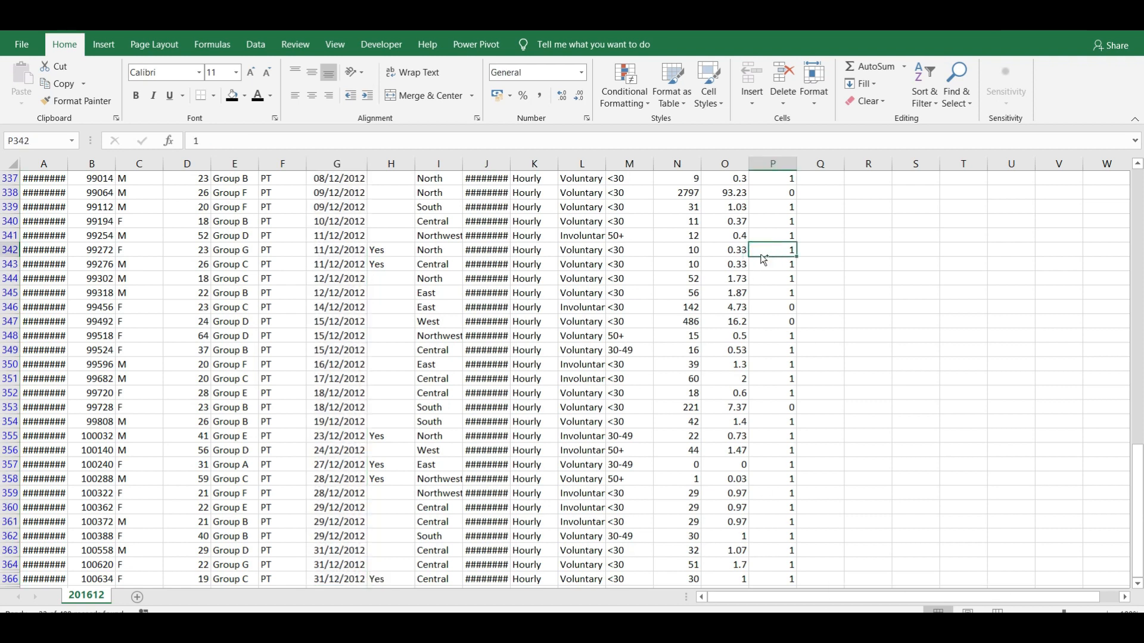
key("ctrl+Up")
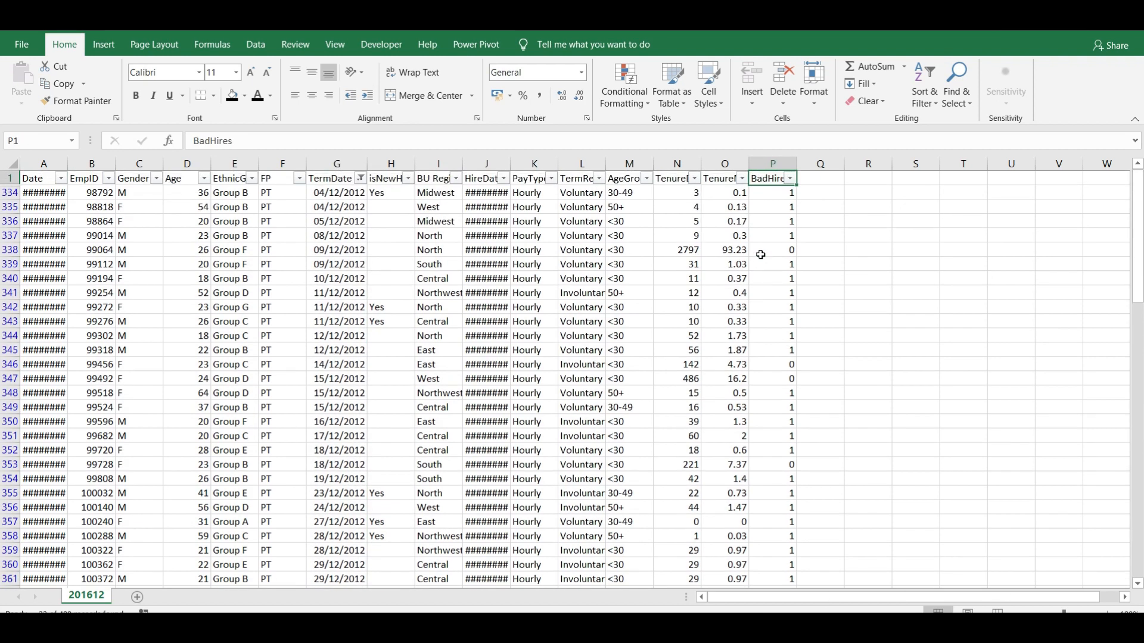
left_click(789, 179)
left_click(824, 355)
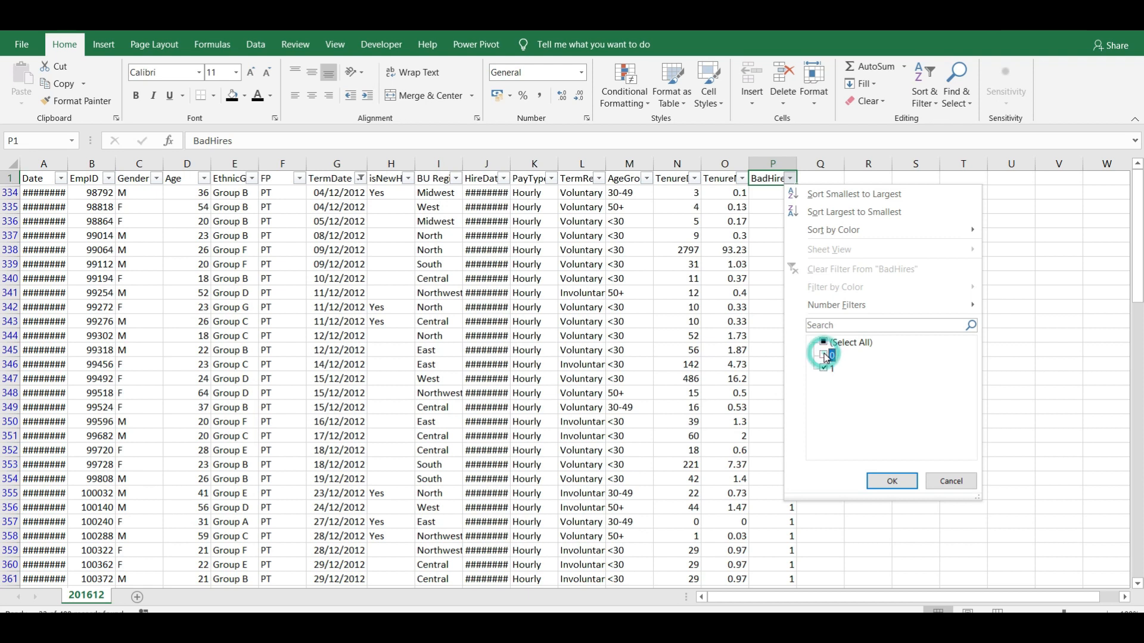
left_click(877, 487)
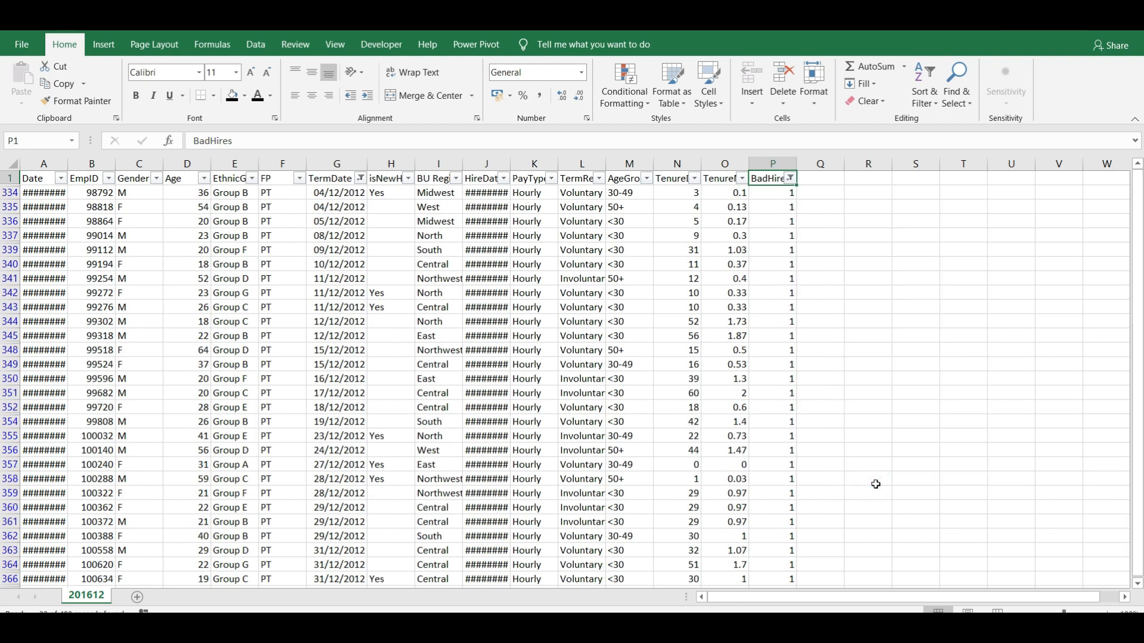
key("Down")
key("ctrl+shift+Down")
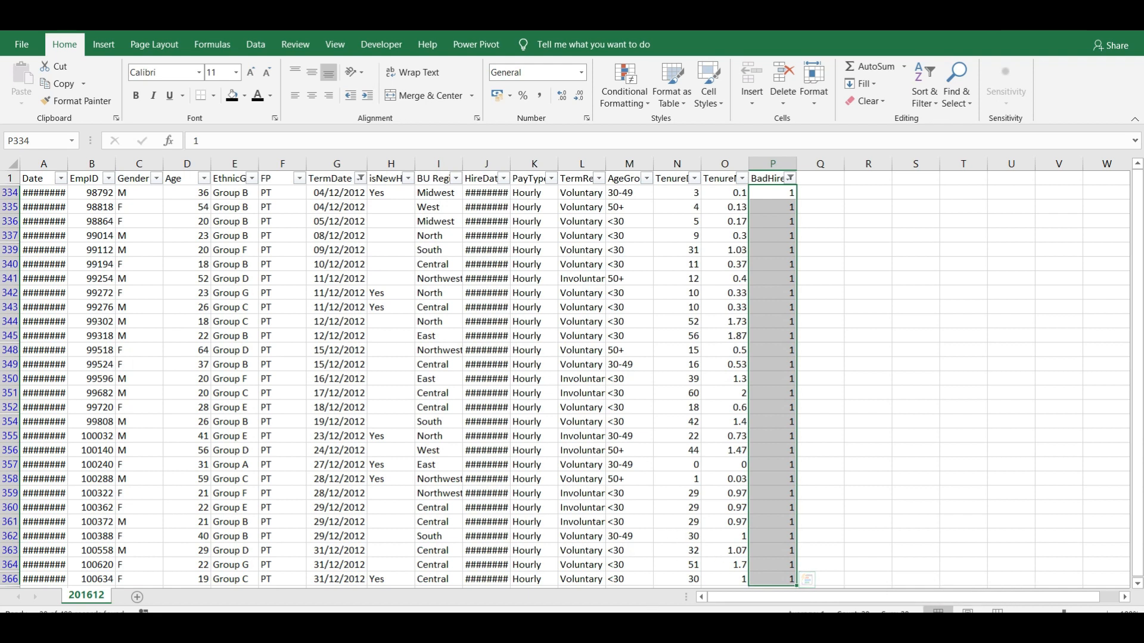
Return to HR Dashboard final.xlsx and review the Terminated employees column from September 2016 back to the start of 2015.
left_click(644, 630)
left_click(548, 566)
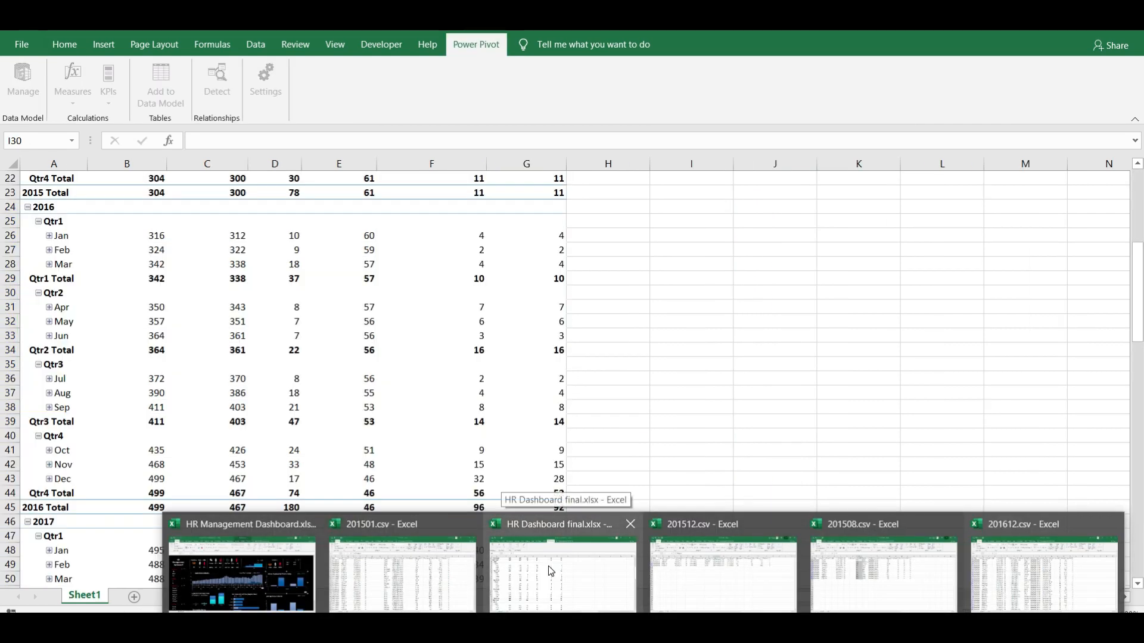
left_click(472, 407)
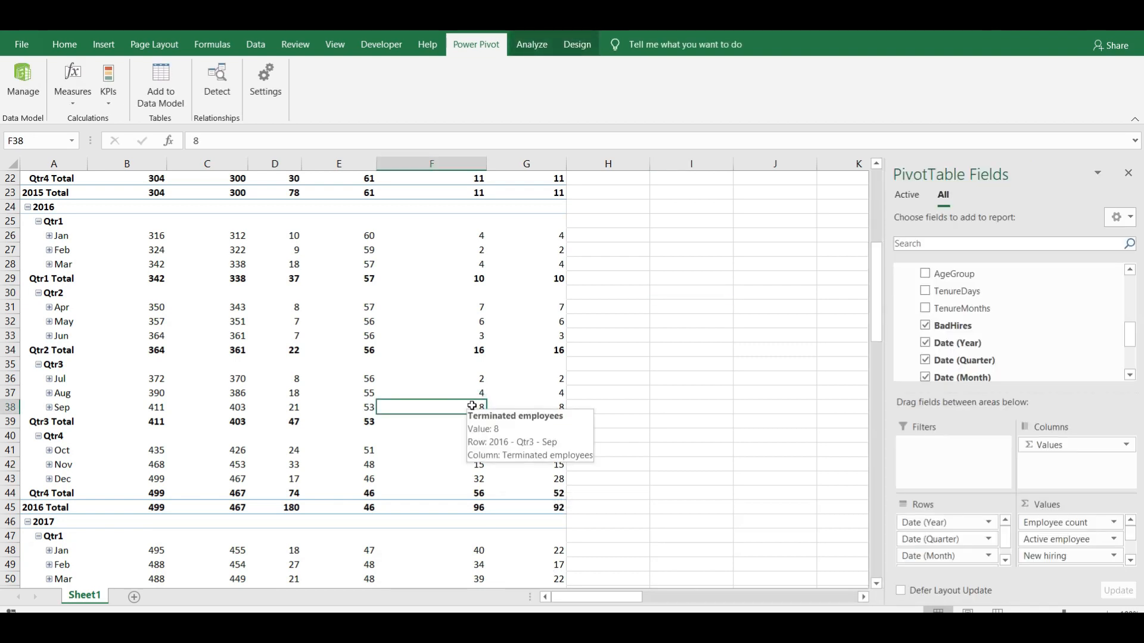
key("Up")
key("Up")
key("Up")
key("Up")
key("Up")
key("Up")
key("Up")
key("Up")
key("Up")
key("Up")
key("Up")
key("Up")
key("Up")
key("Up")
key("Up")
key("Up")
key("Up")
key("Up")
key("Up")
key("Up")
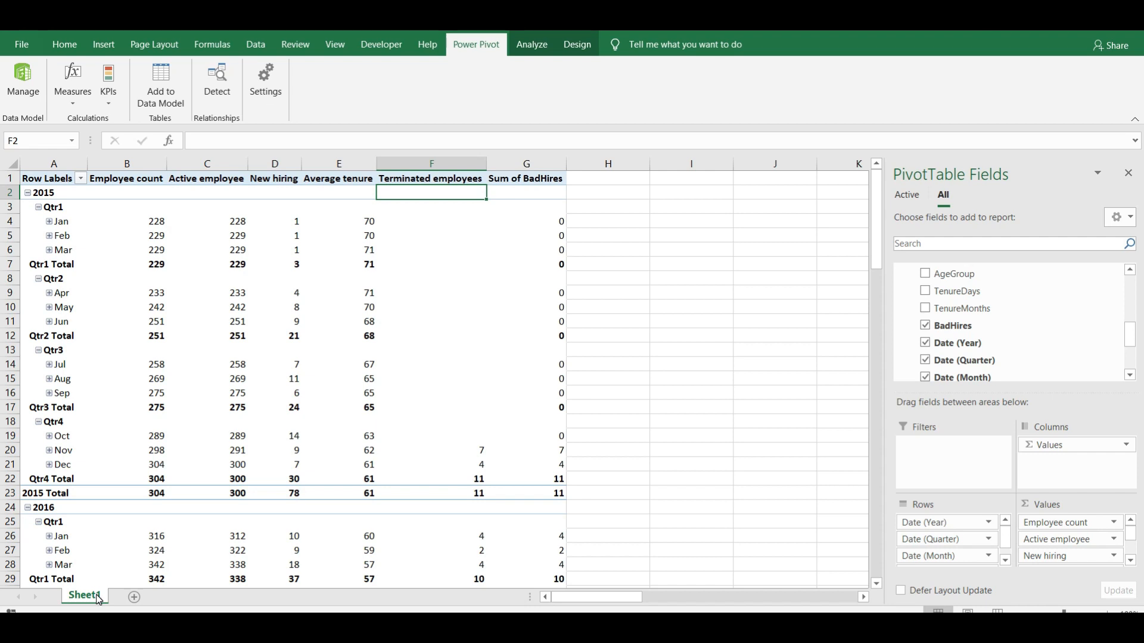
Duplicate the Sheet1 PivotTable sheet and rename the copy Active employees.
left_click_drag(98, 599, 136, 603, "ctrl")
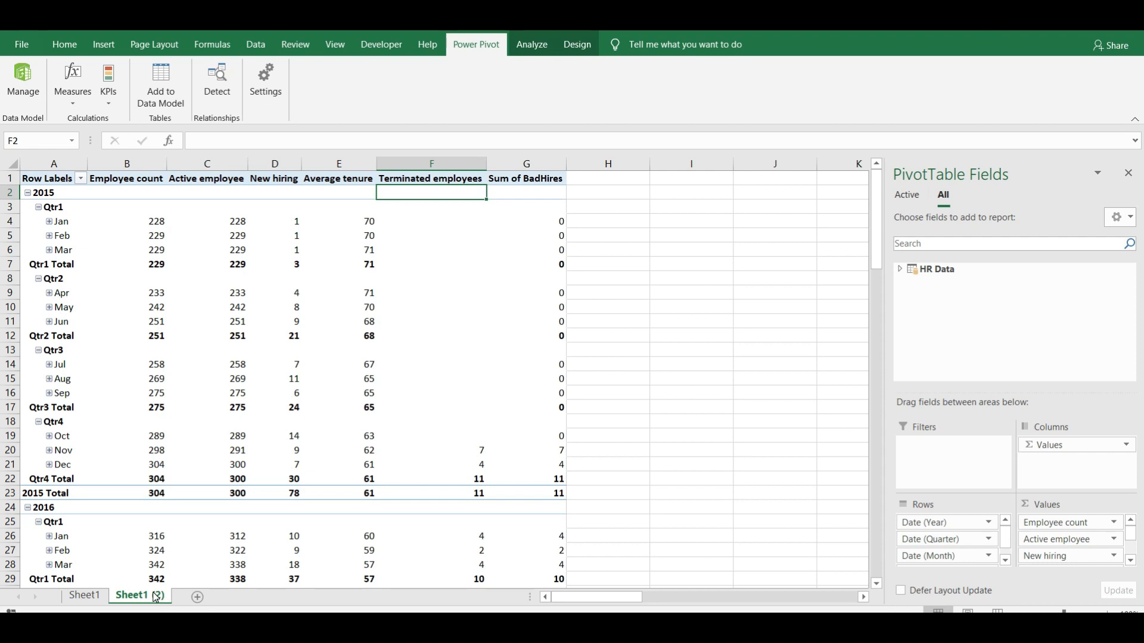
double_click(155, 598)
type("A")
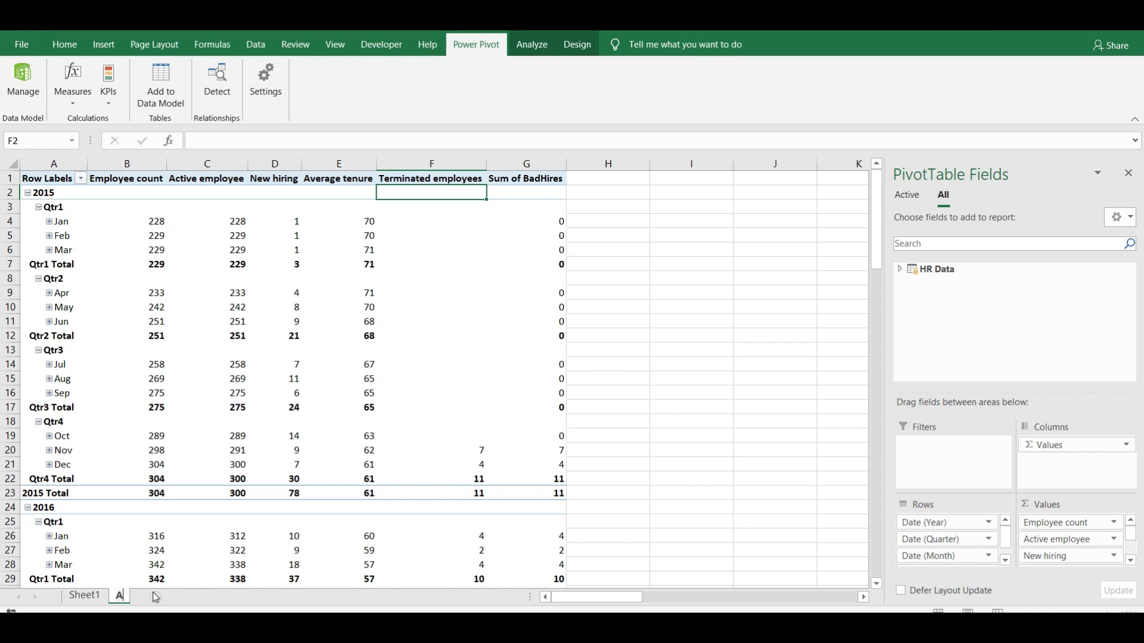
type("ctive employ")
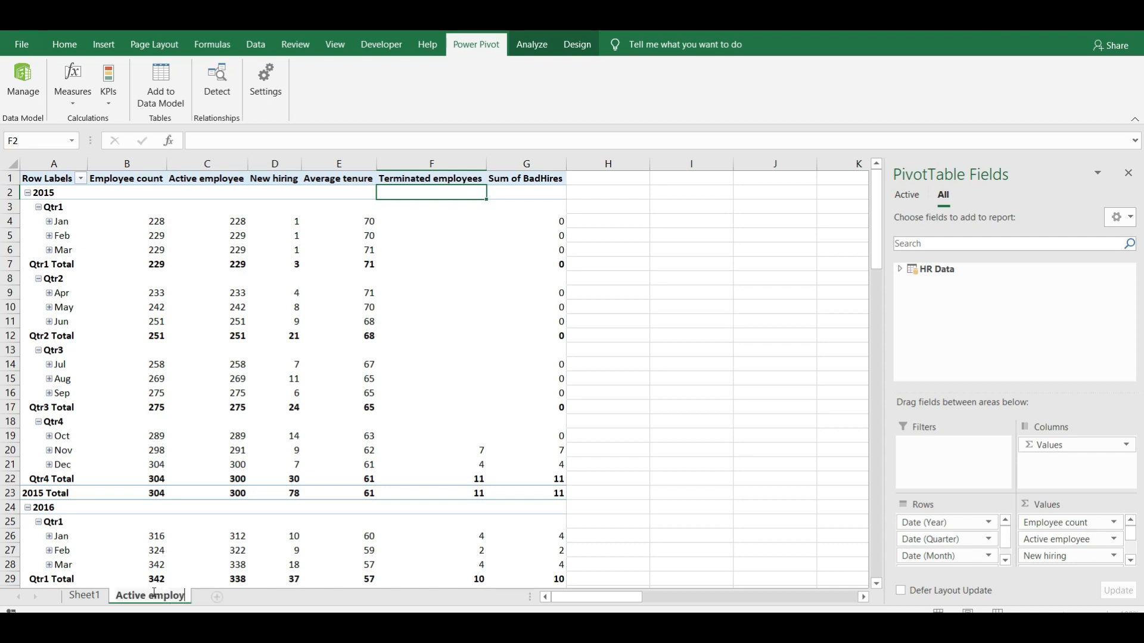
type("ees")
left_click(362, 422)
Remove Sum of BadHires, Terminated employees, Average tenure, New hiring and Employee count from the copied PivotTable's values.
left_click_drag(1130, 535, 1134, 553)
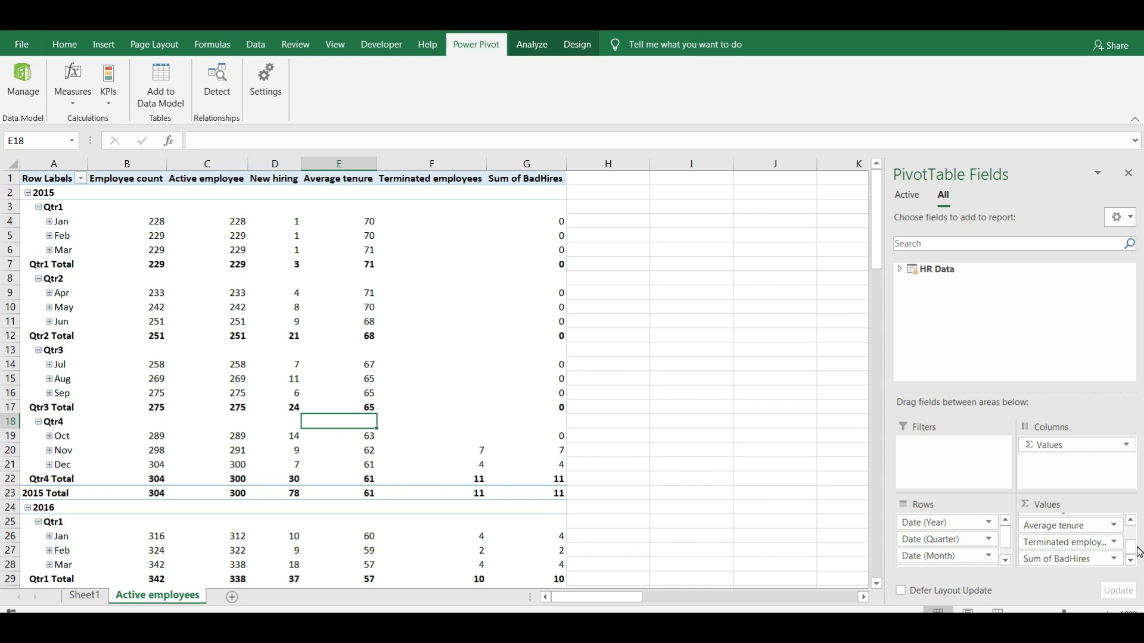
left_click_drag(1070, 557, 900, 552)
left_click_drag(1048, 559, 822, 539)
left_click_drag(1050, 565, 825, 544)
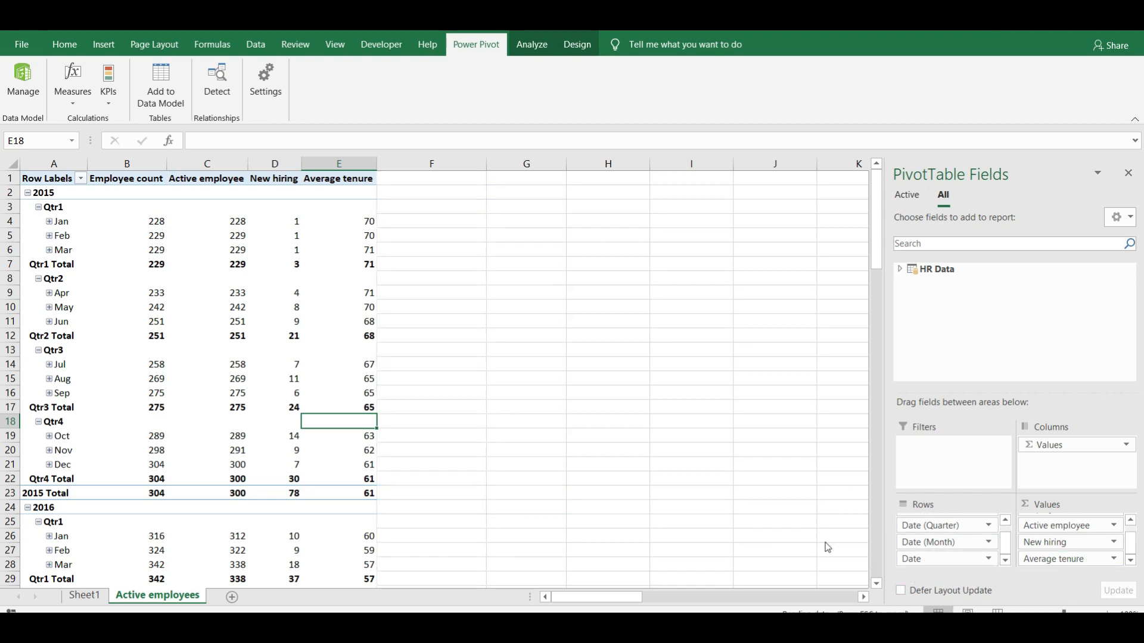
left_click_drag(1044, 563, 739, 538)
left_click(219, 248)
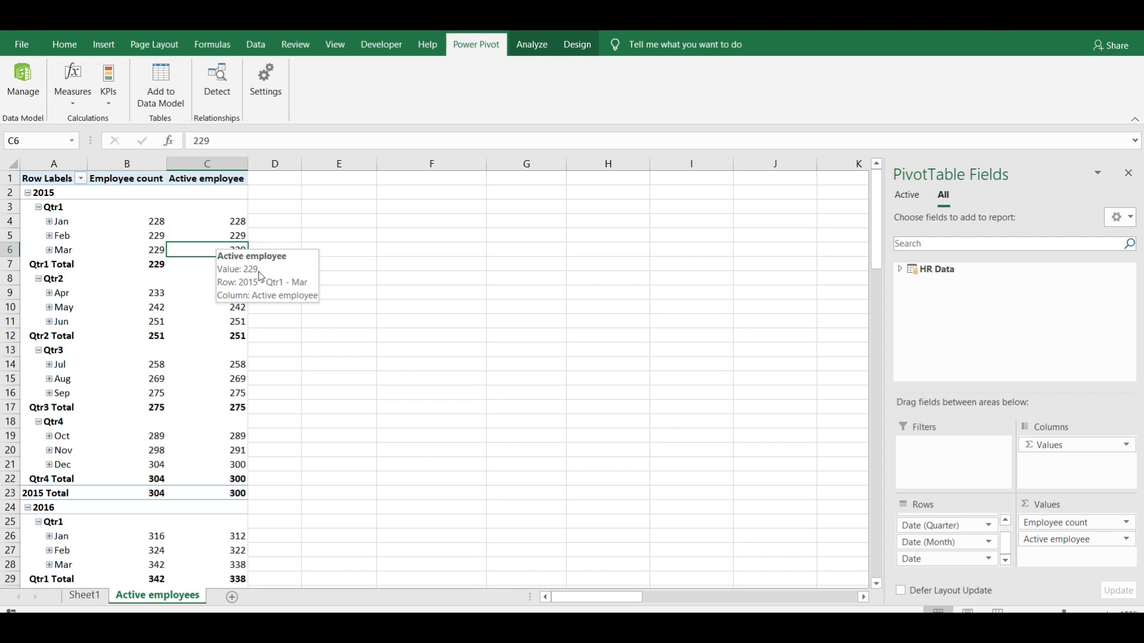
left_click_drag(1047, 522, 780, 503)
Search the PivotTable fields for "new" and add New hiring to the values below Active employee.
left_click(935, 247)
type("new")
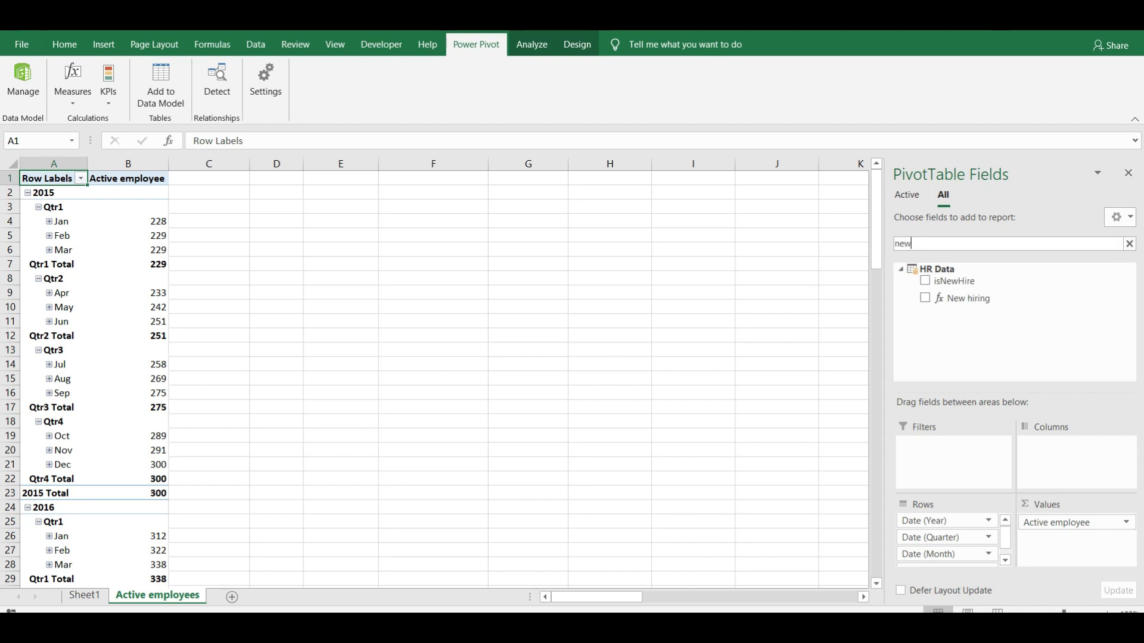
left_click_drag(970, 304, 1071, 553)
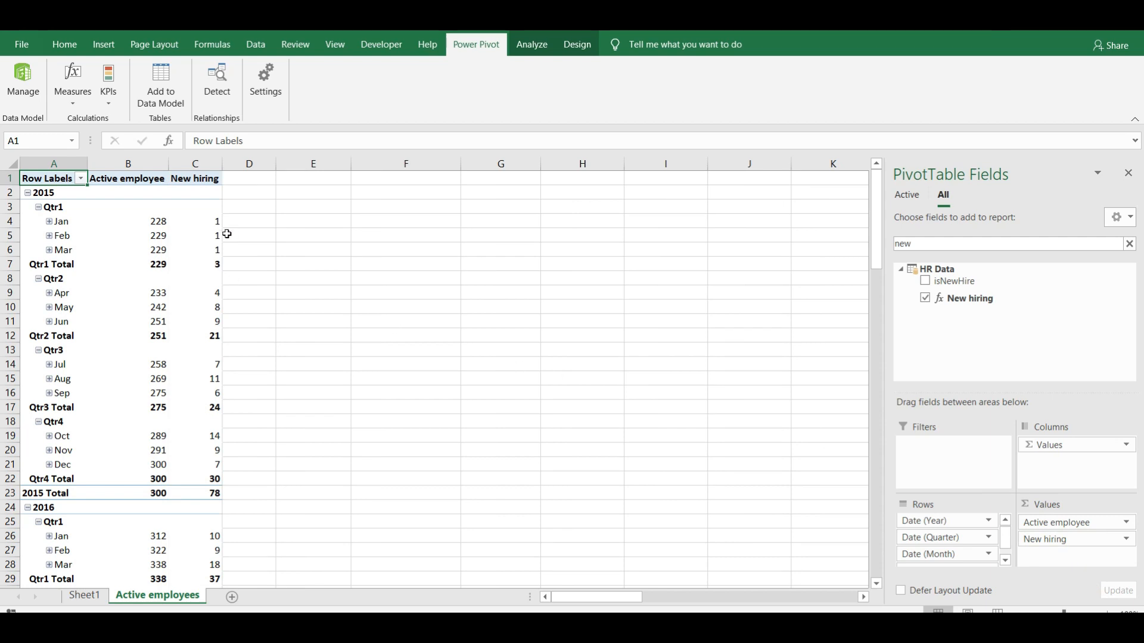
Select a New hiring value in the PivotTable and bring up the options for inserting charts and other objects.
left_click(205, 250)
left_click(104, 45)
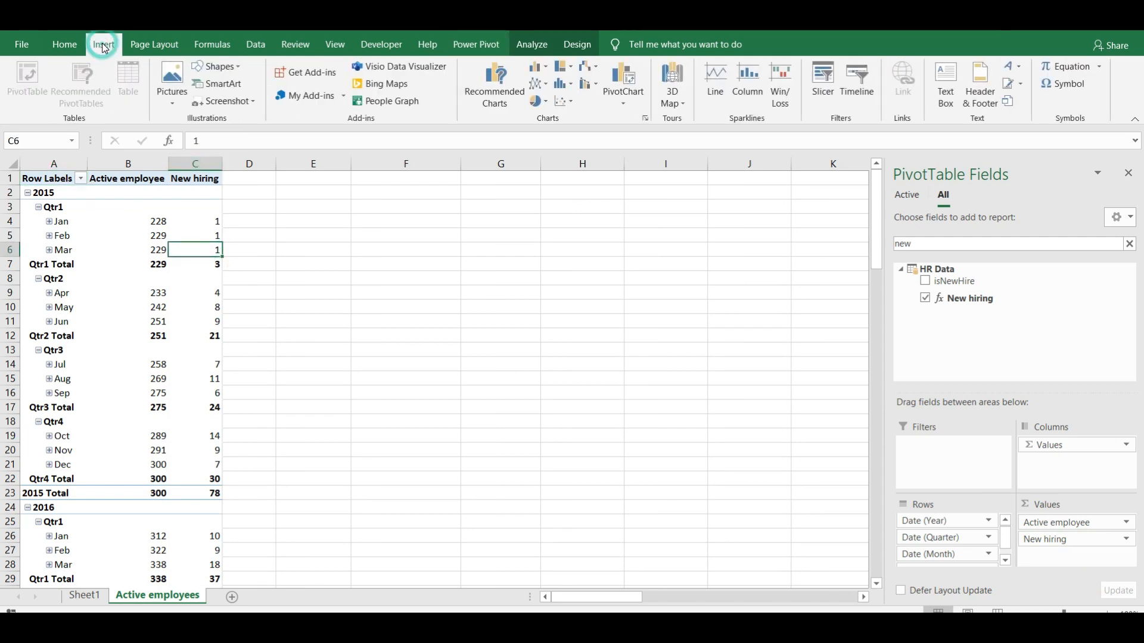
Insert a Clustered Column PivotChart from the pivot table and hide its value and axis field buttons.
left_click(481, 94)
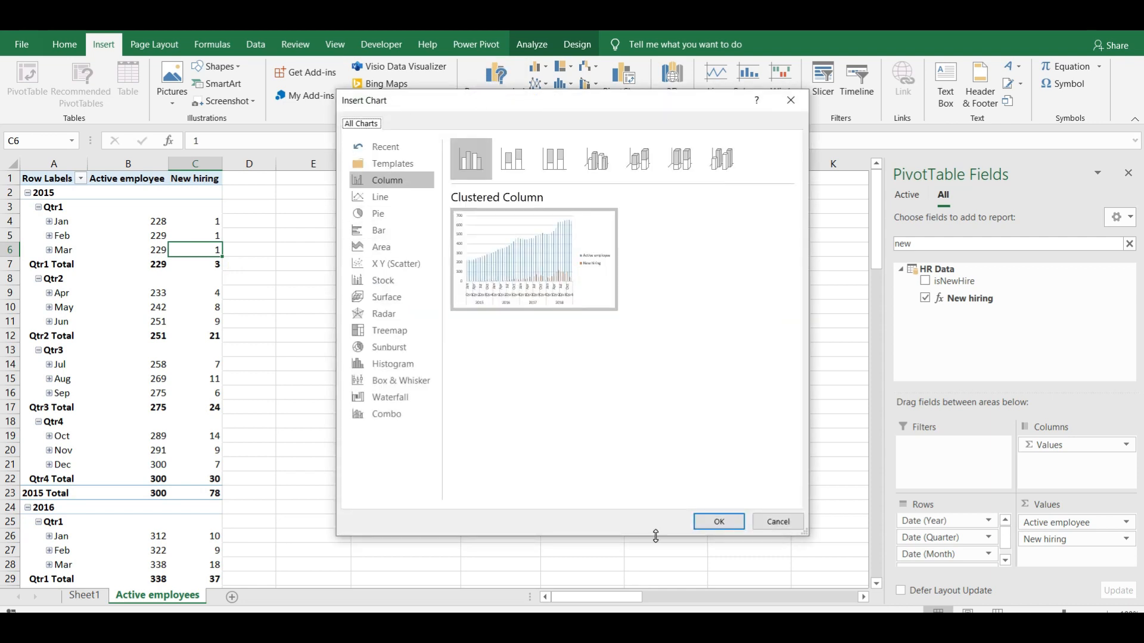
left_click(716, 522)
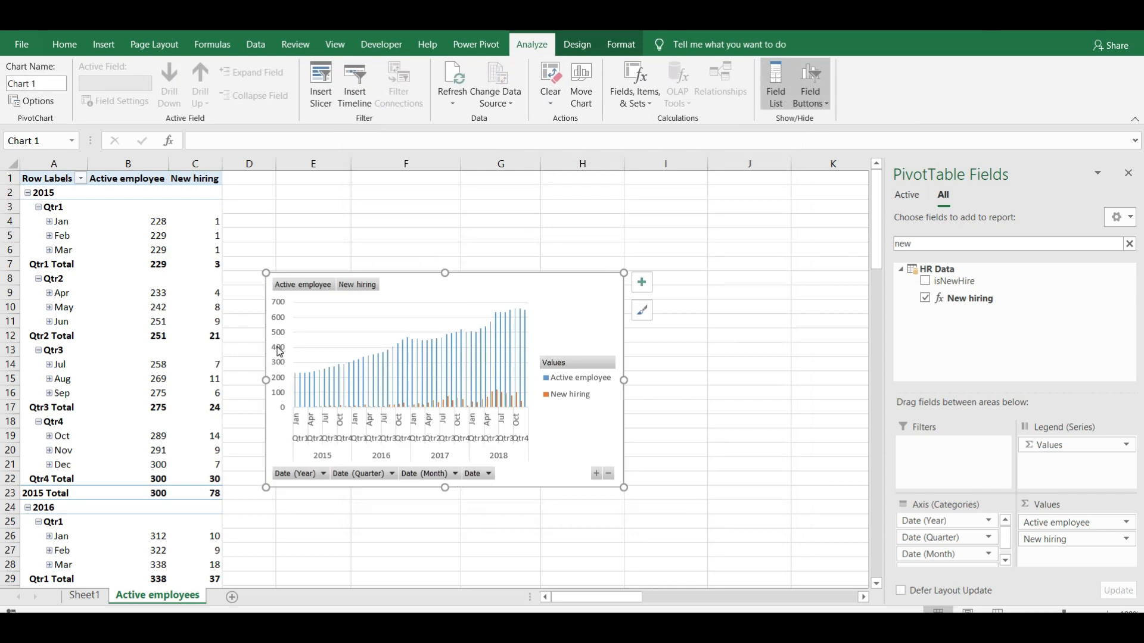
right_click(284, 286)
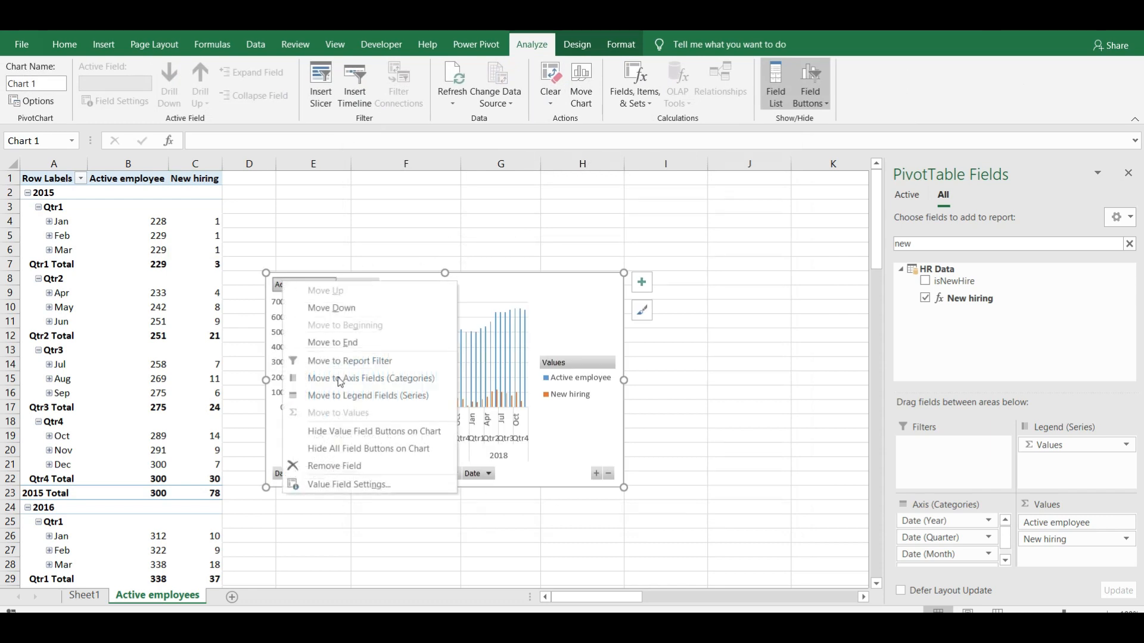
left_click(356, 433)
right_click(357, 475)
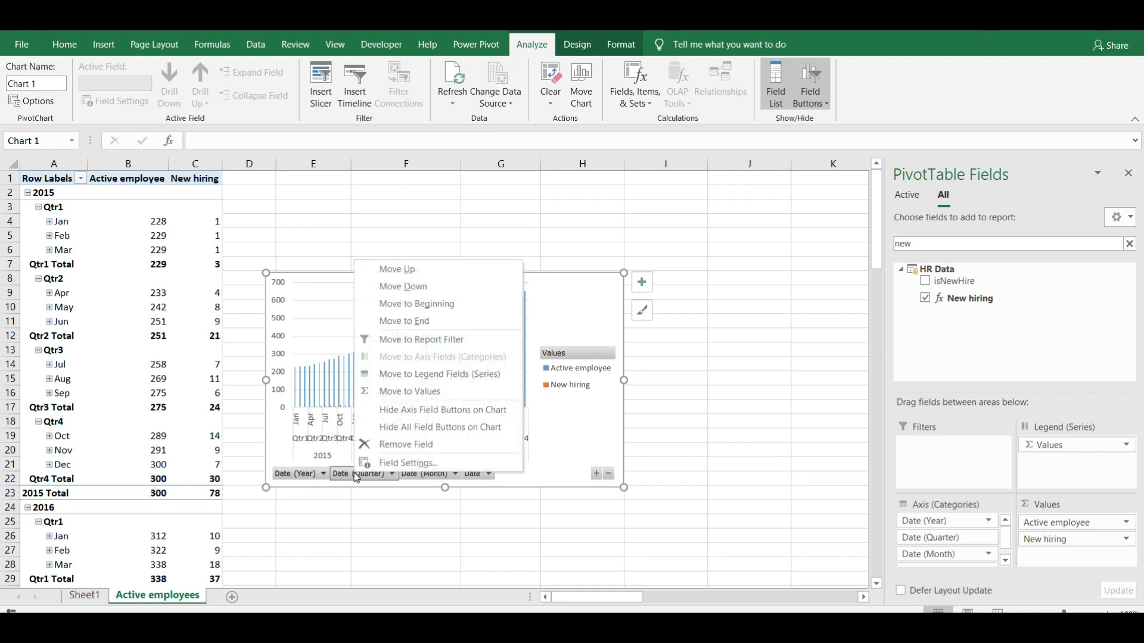
left_click(429, 411)
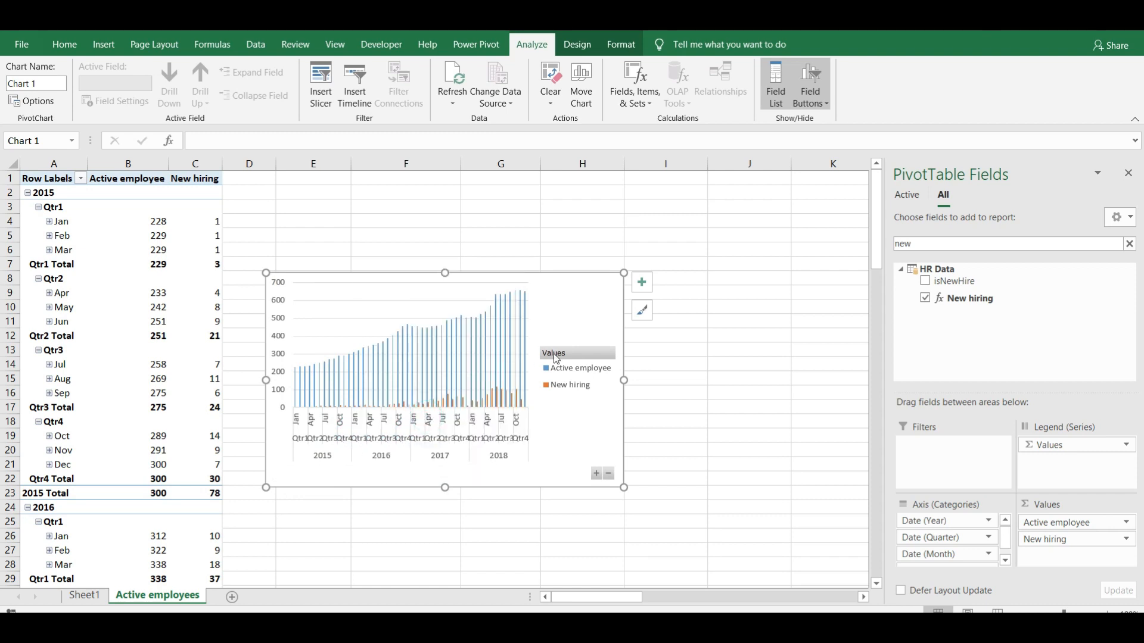
Add a chart title above the PivotChart.
left_click(643, 284)
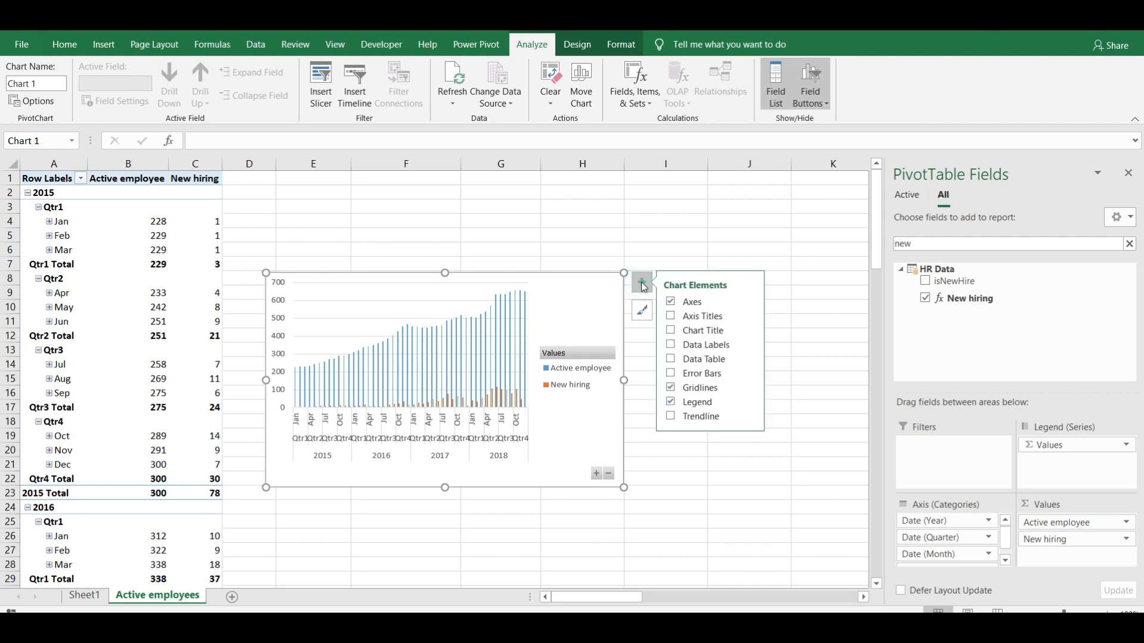
left_click(753, 330)
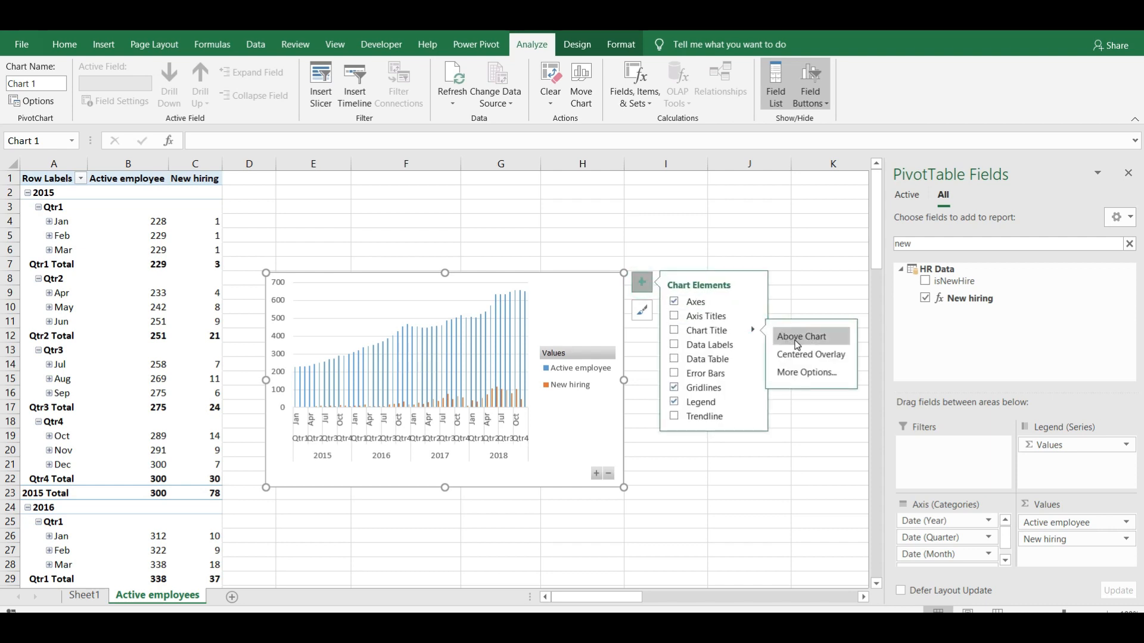
left_click(797, 344)
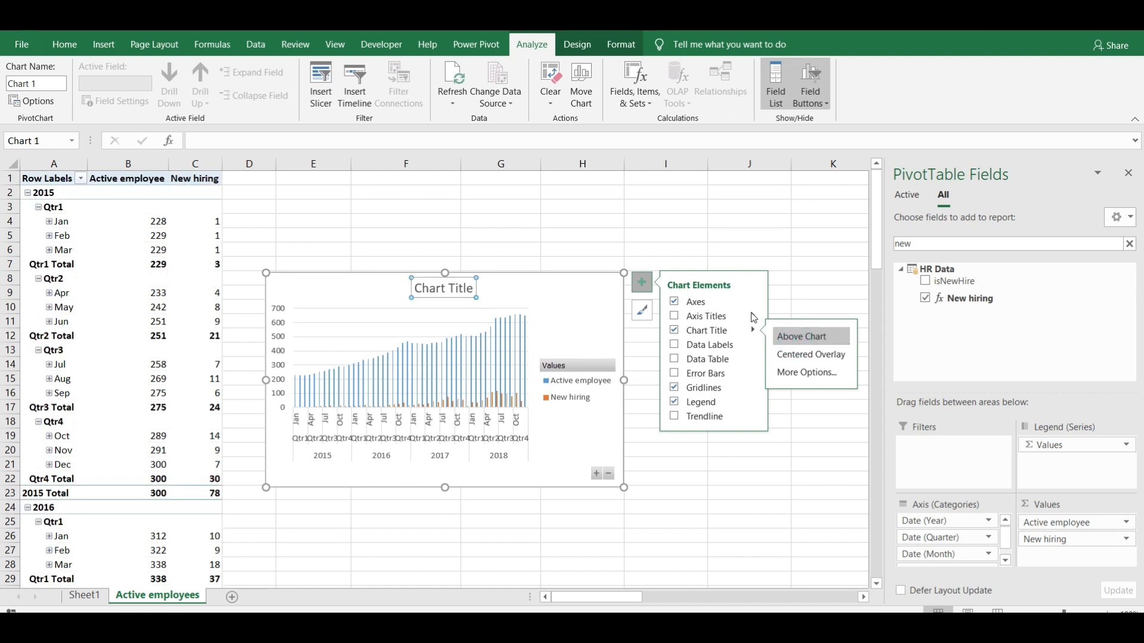
Position the chart legend at the top and hide the legend field buttons.
mouse_move(753, 316)
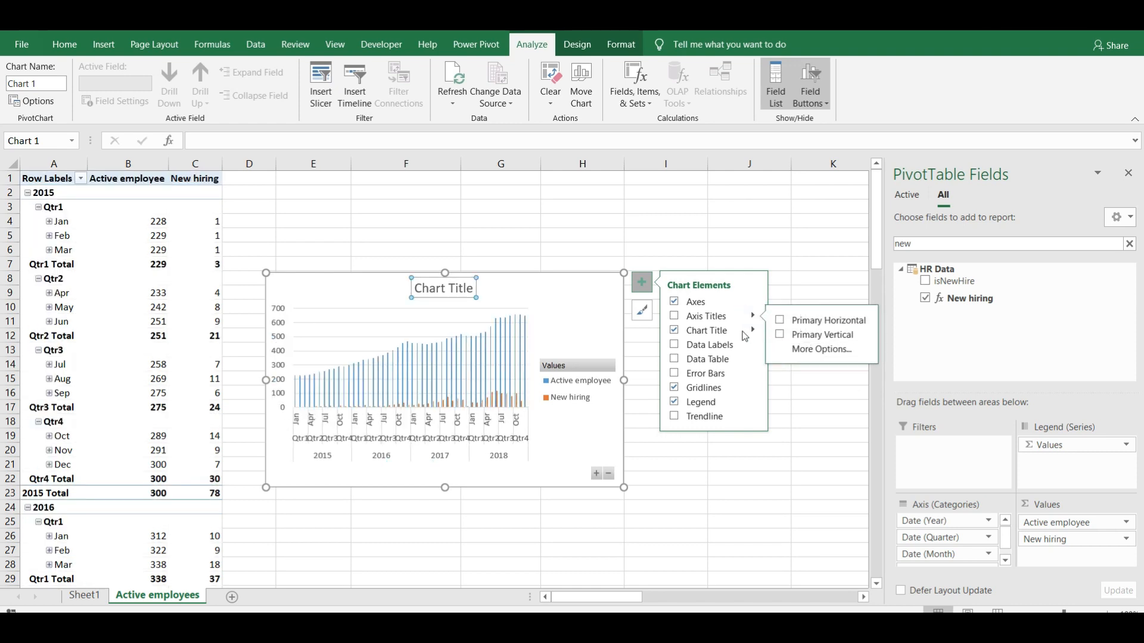
mouse_move(754, 346)
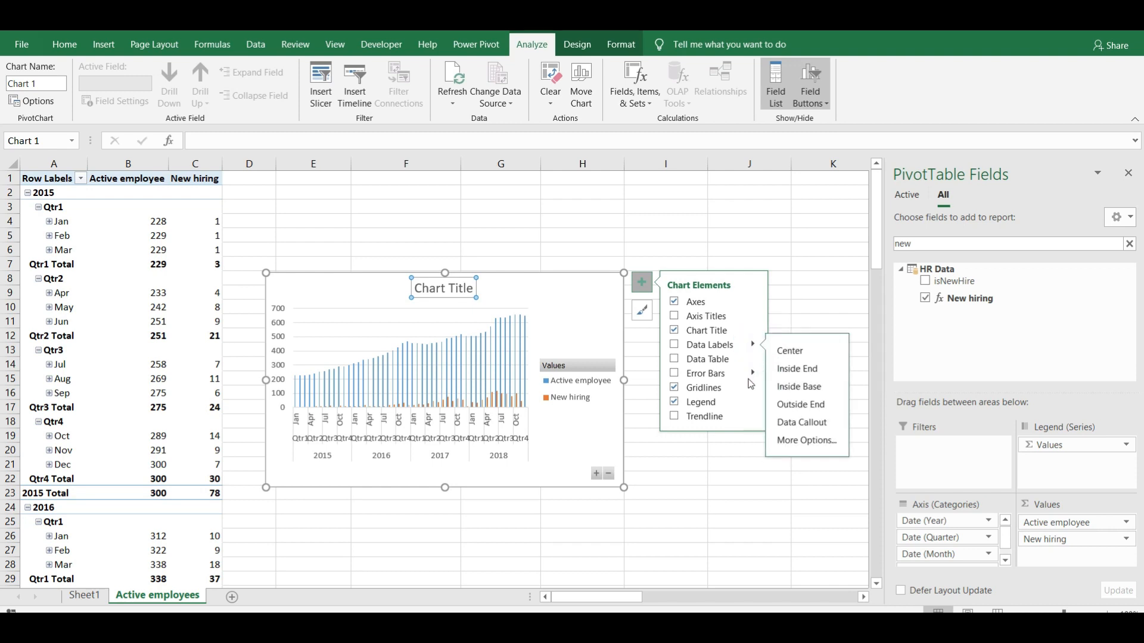
mouse_move(754, 403)
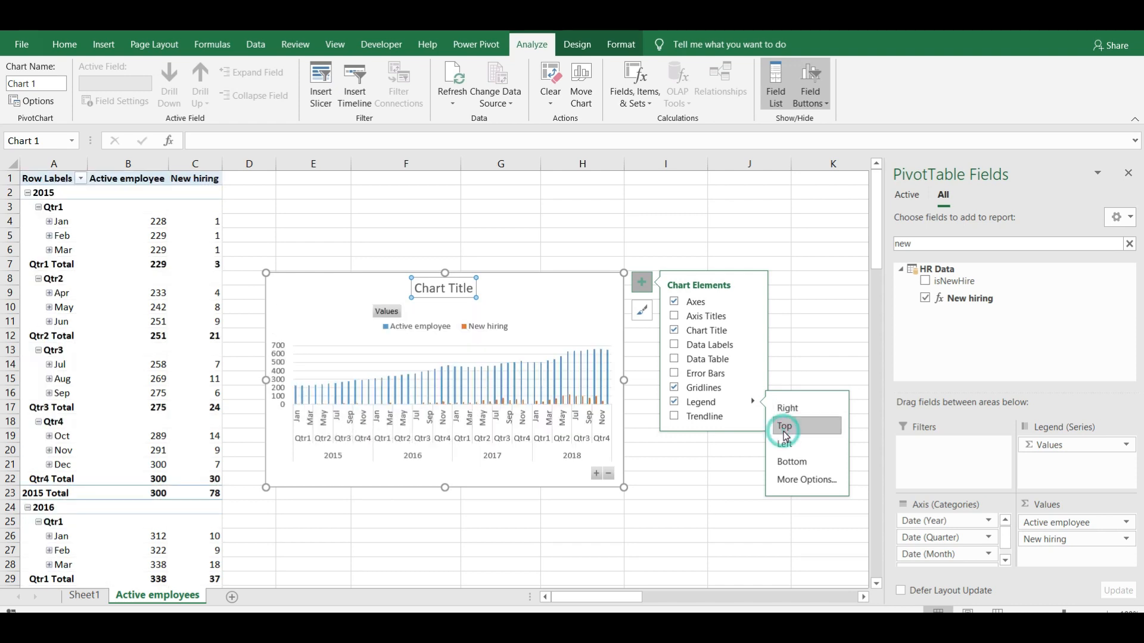
right_click(384, 312)
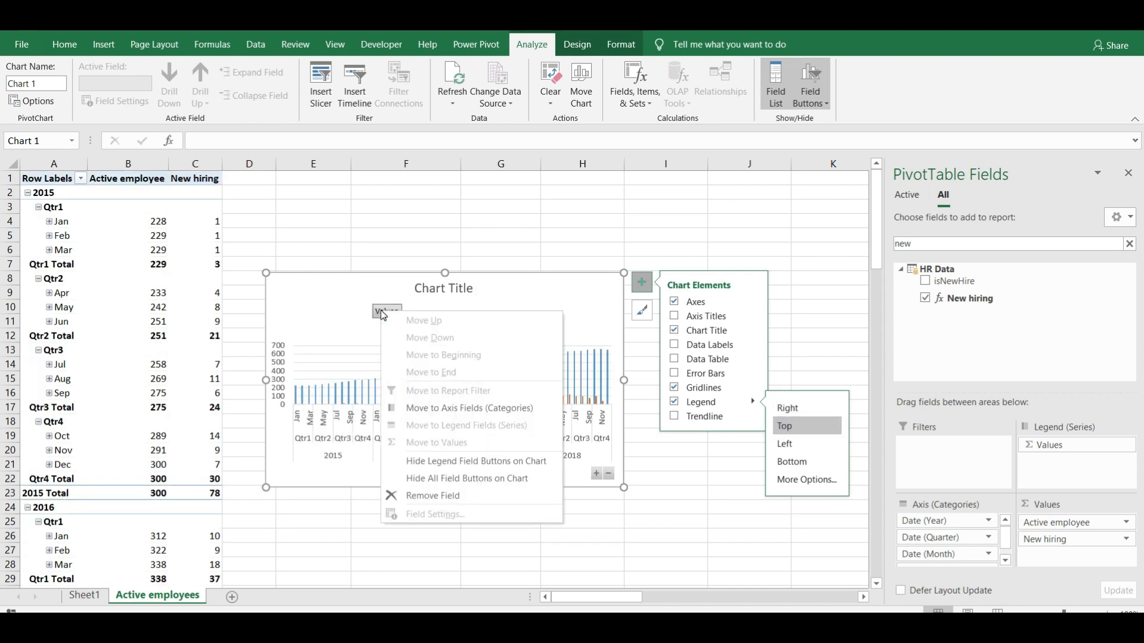
left_click(470, 464)
Delete the vertical axis and the gridlines from the chart.
left_click(279, 373)
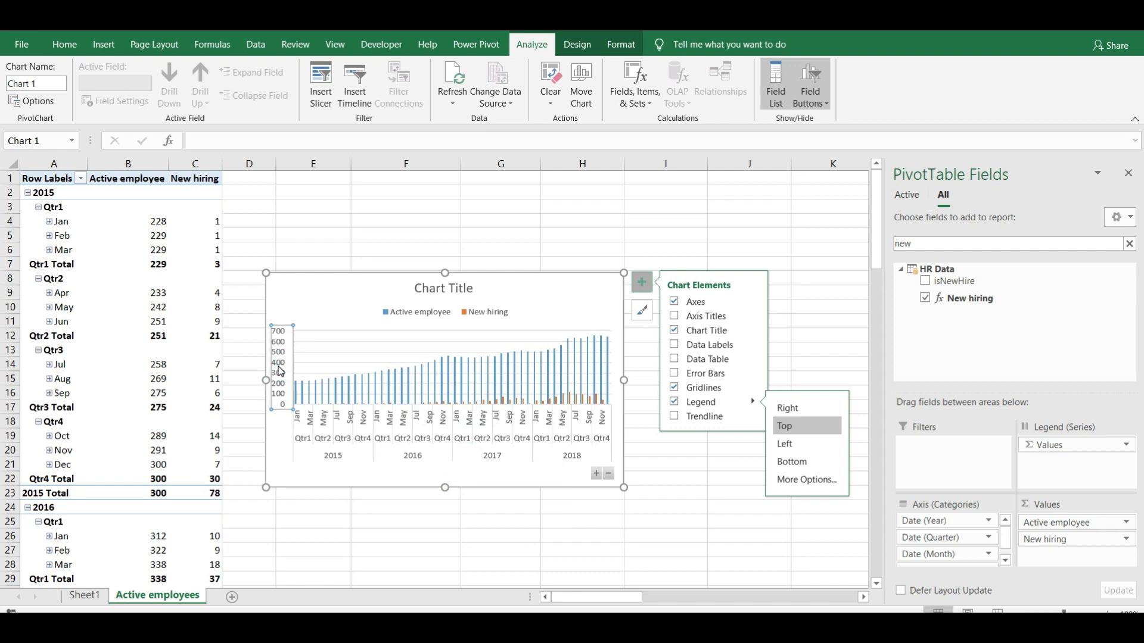
key("Delete")
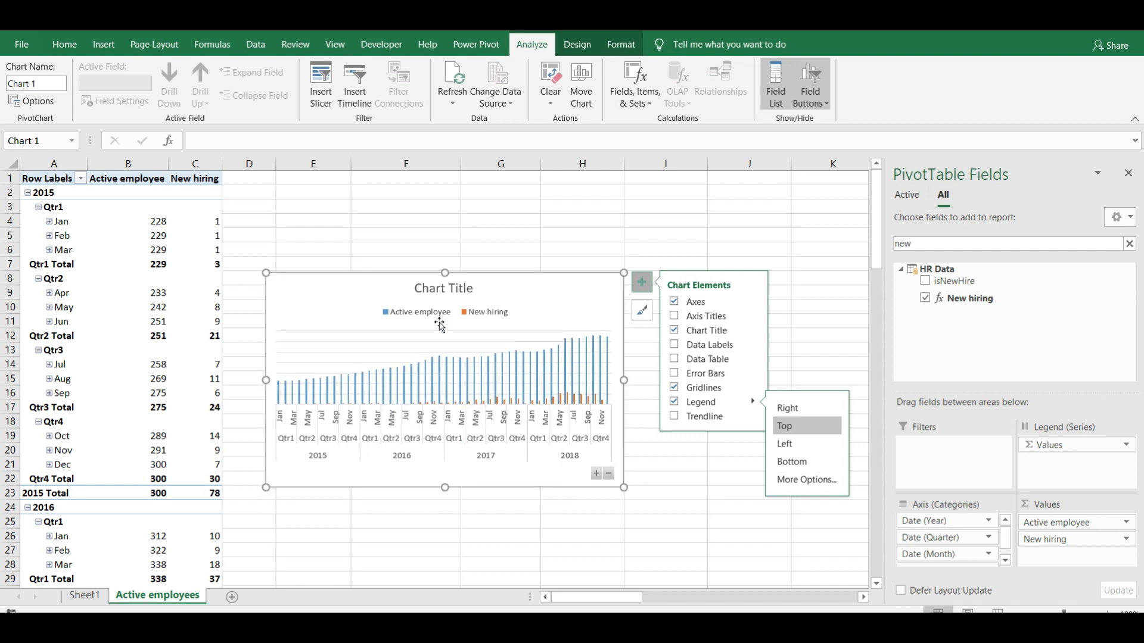
left_click(327, 348)
key("Delete")
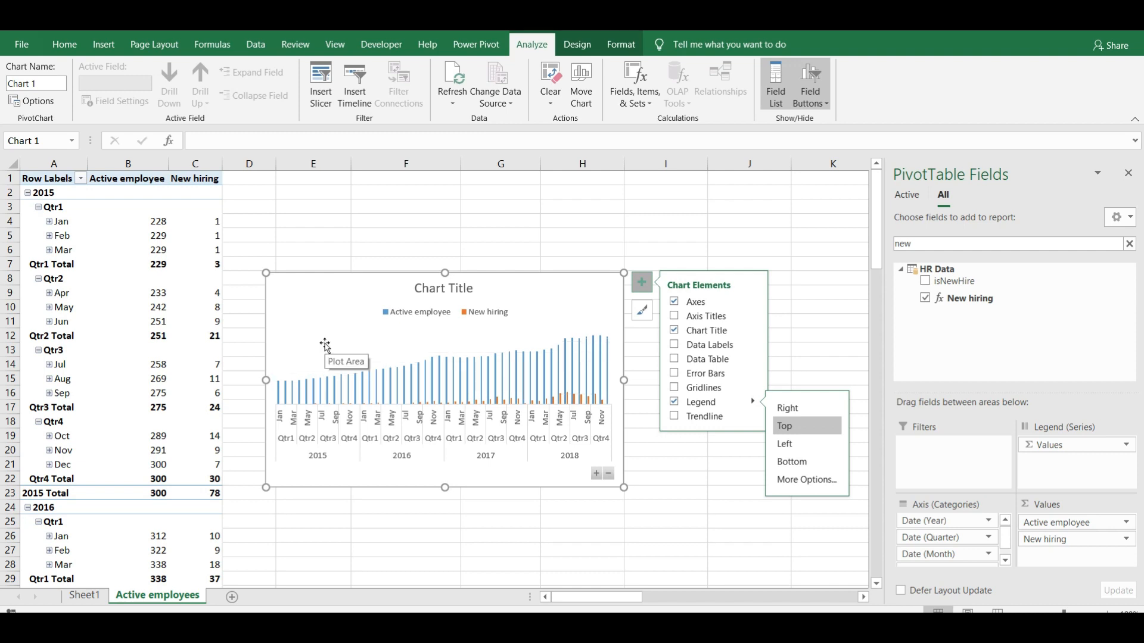
Widen the chart by extending both its left and right edges.
left_click_drag(266, 382, 198, 380)
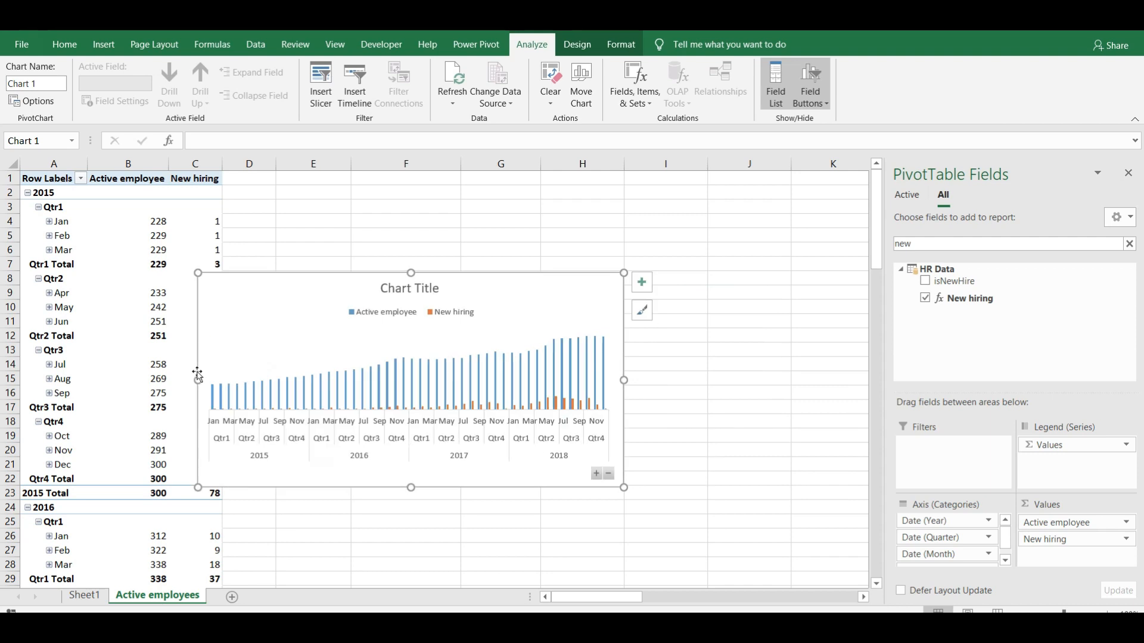
left_click_drag(624, 381, 733, 379)
Add a new worksheet named Dashboard.
left_click(232, 597)
type("D")
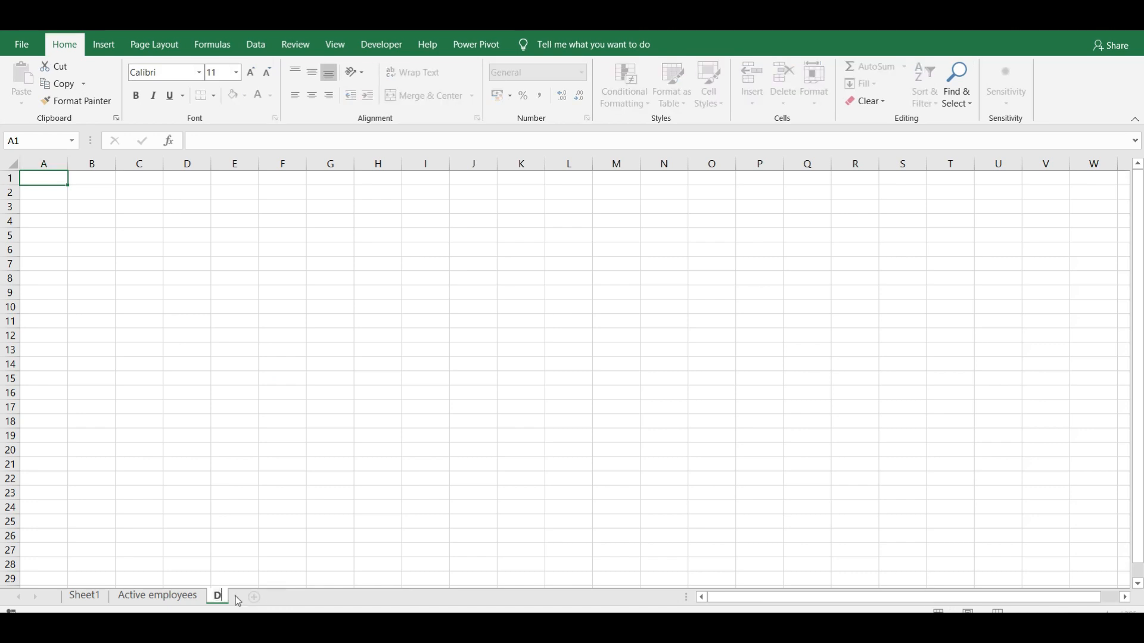
type("ashboard")
left_click(136, 280)
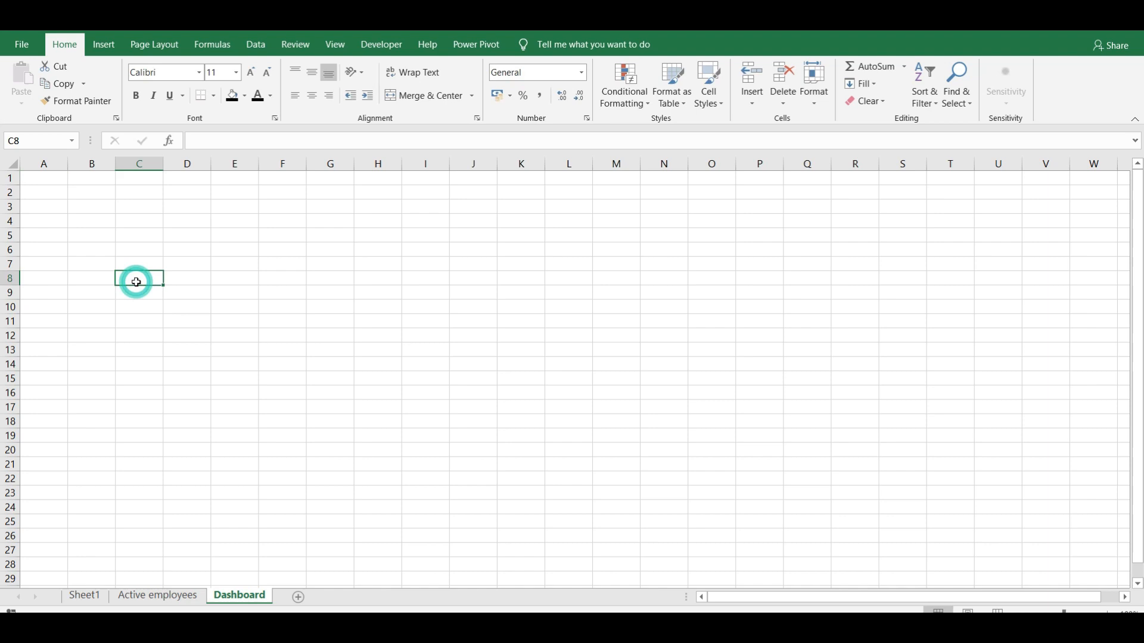
Hide the gridlines on the Dashboard sheet and fill all of its cells with black.
left_click(335, 45)
left_click(170, 96)
left_click(12, 164)
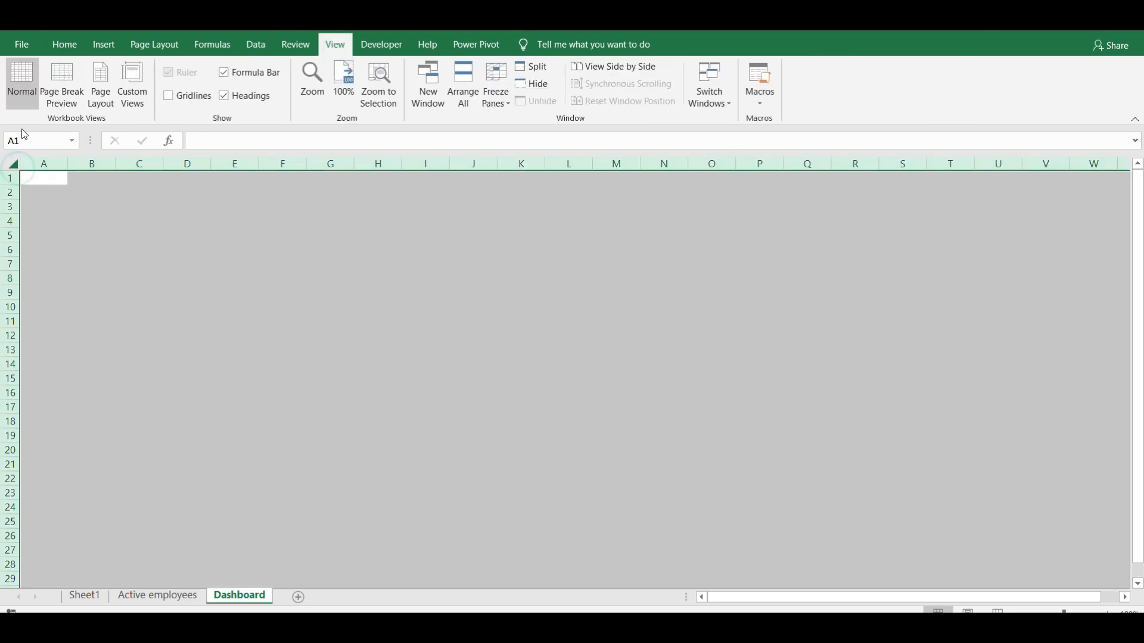
left_click(67, 45)
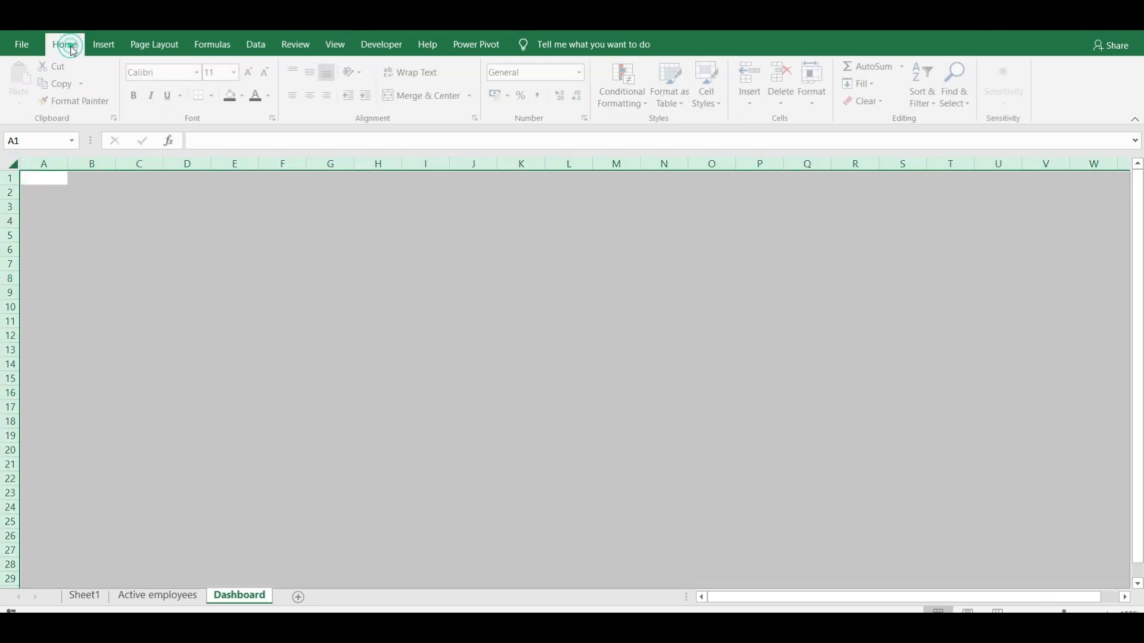
left_click(235, 96)
left_click(270, 334)
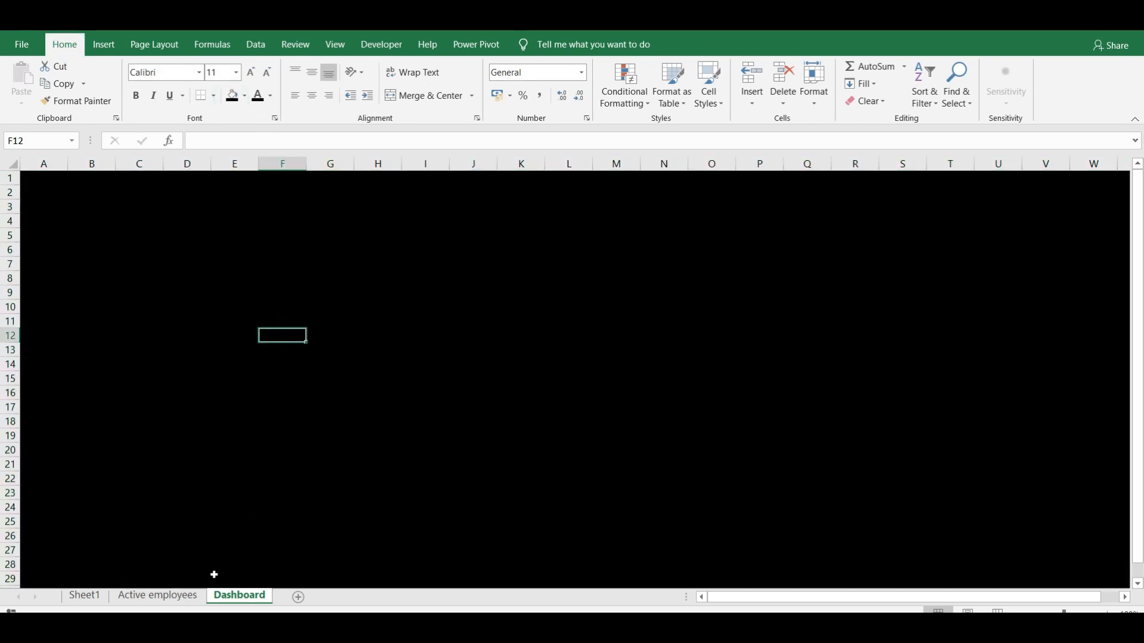
Move the chart from the Active employees sheet to Dashboard and size it to span about rows 2 to 17, up to column L.
left_click(175, 597)
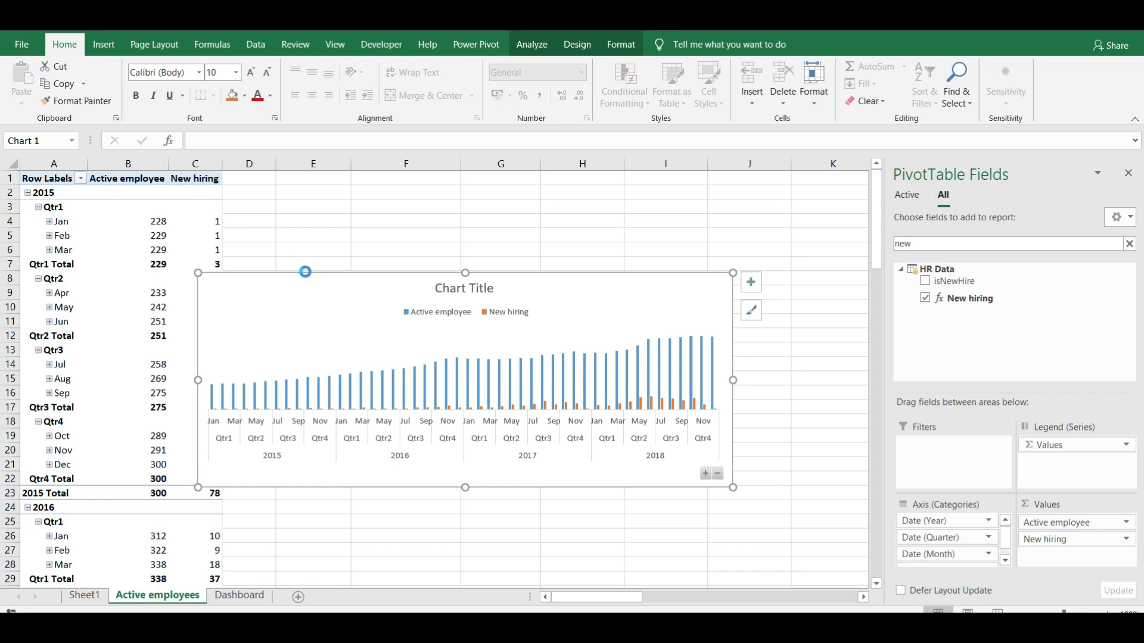
key("ctrl+x")
left_click(249, 601)
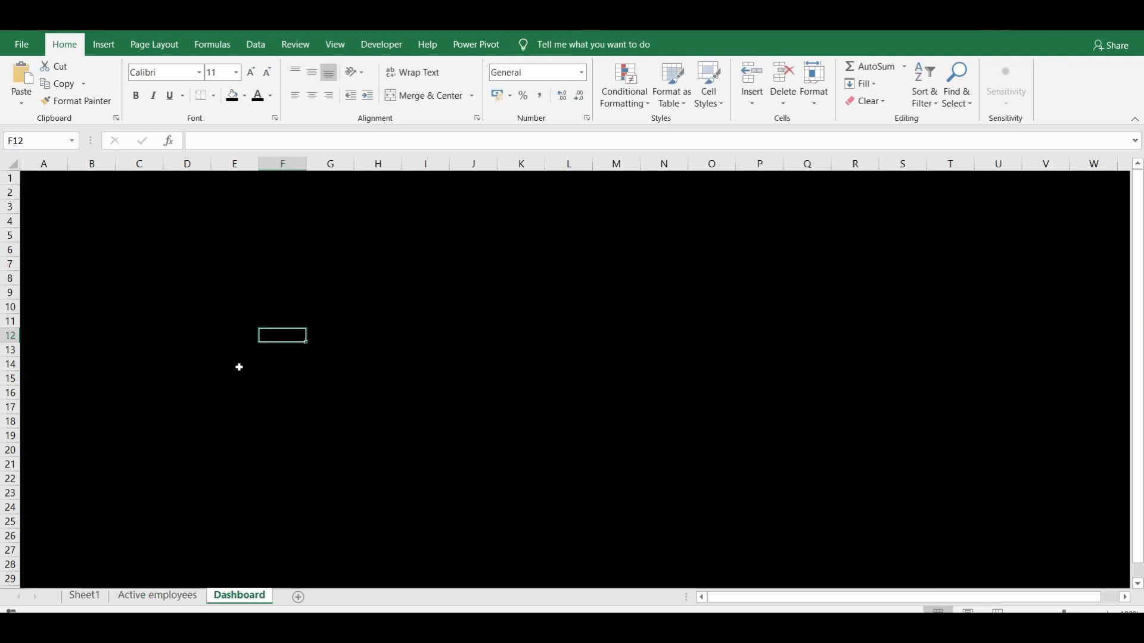
key("ctrl+v")
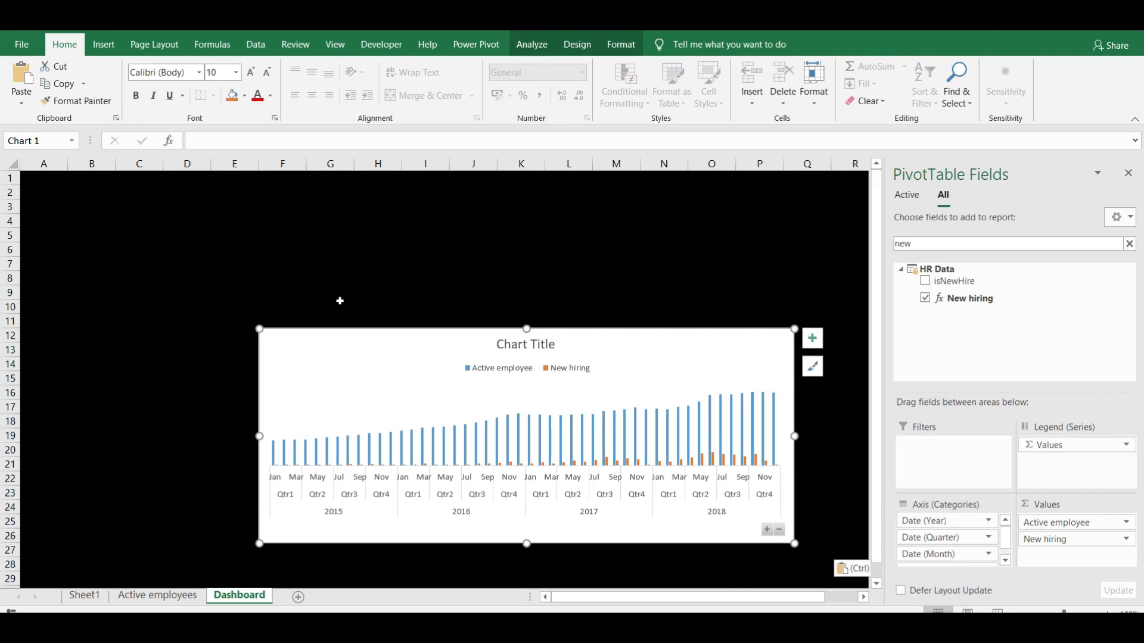
left_click_drag(358, 331, 209, 191)
left_click_drag(645, 403, 591, 408)
Close the PivotTable field list and set the Active employee series overlap to 100%.
left_click(503, 274)
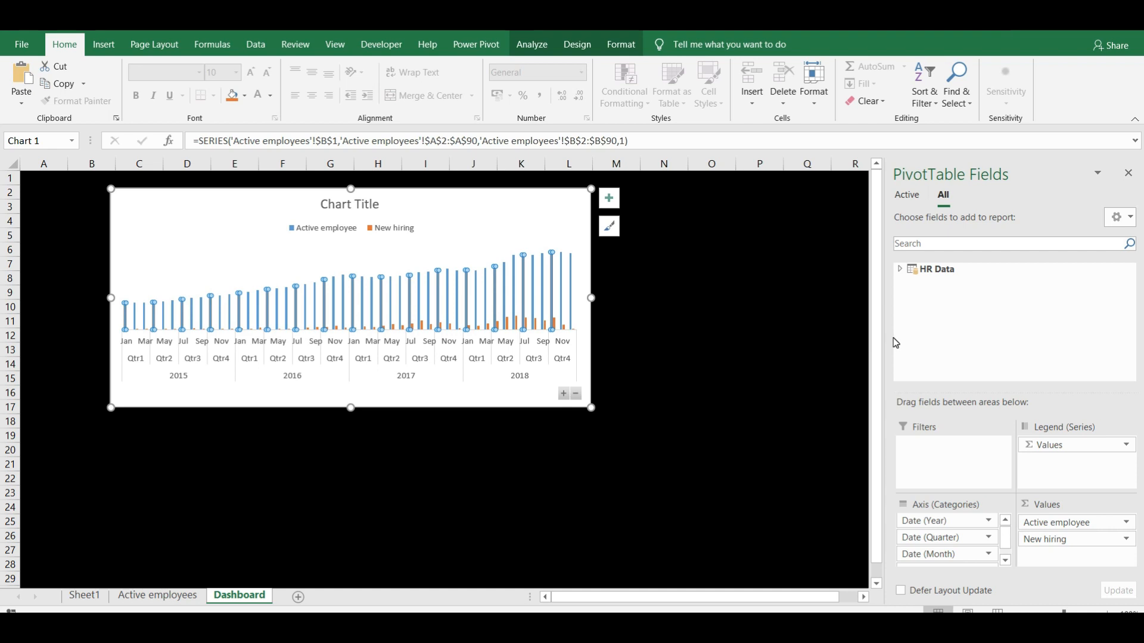
left_click(1128, 173)
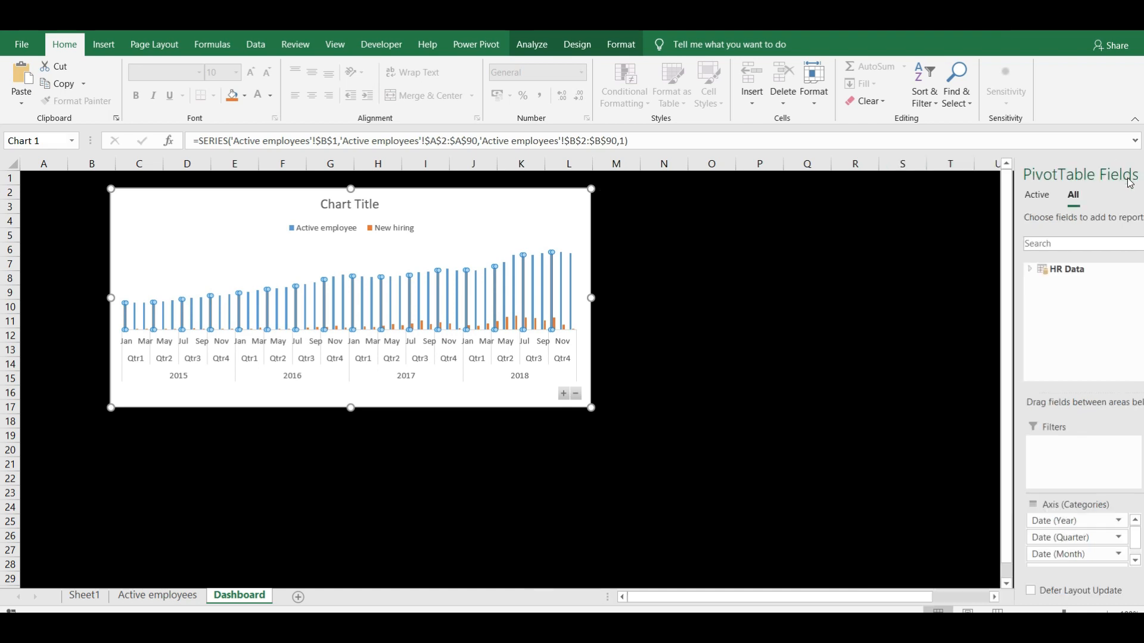
right_click(551, 267)
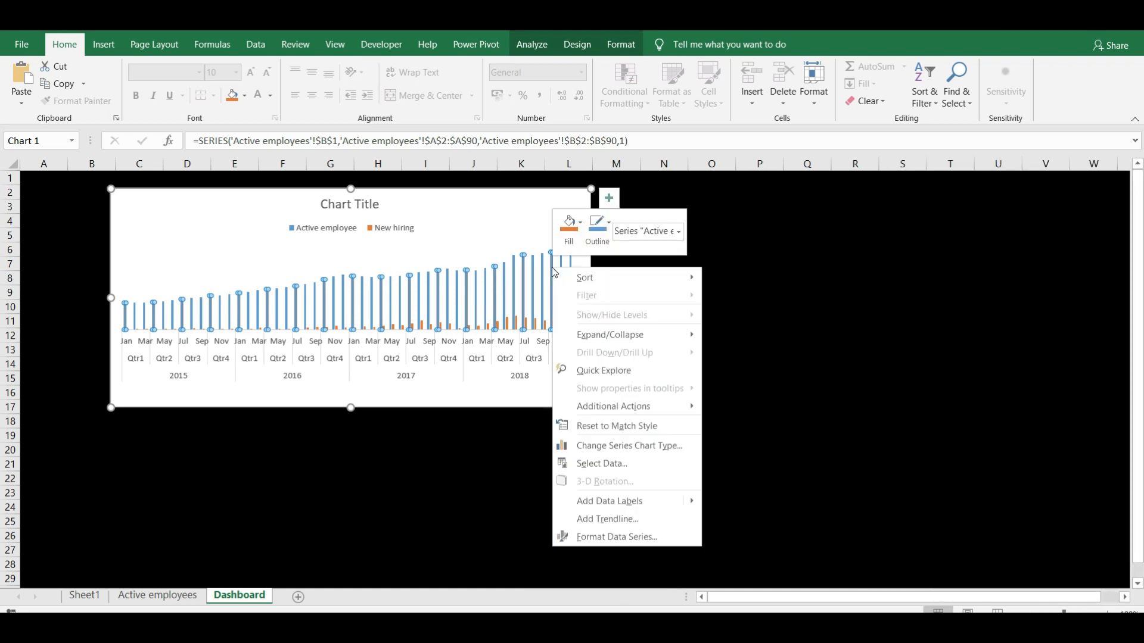
left_click(622, 535)
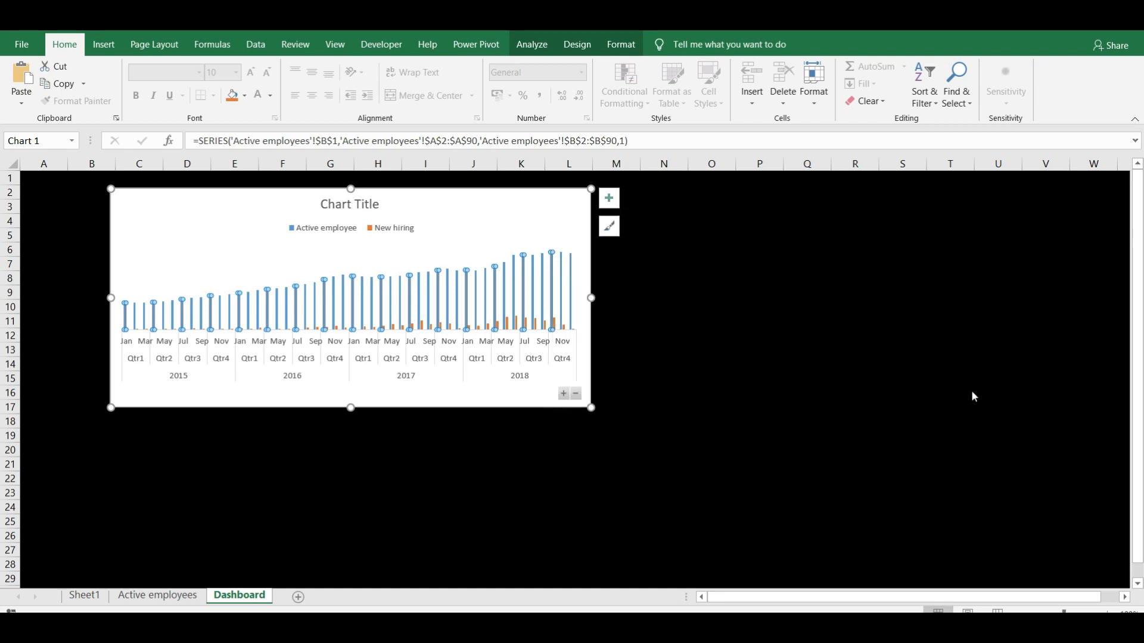
left_click_drag(1090, 330, 1061, 337)
type("100")
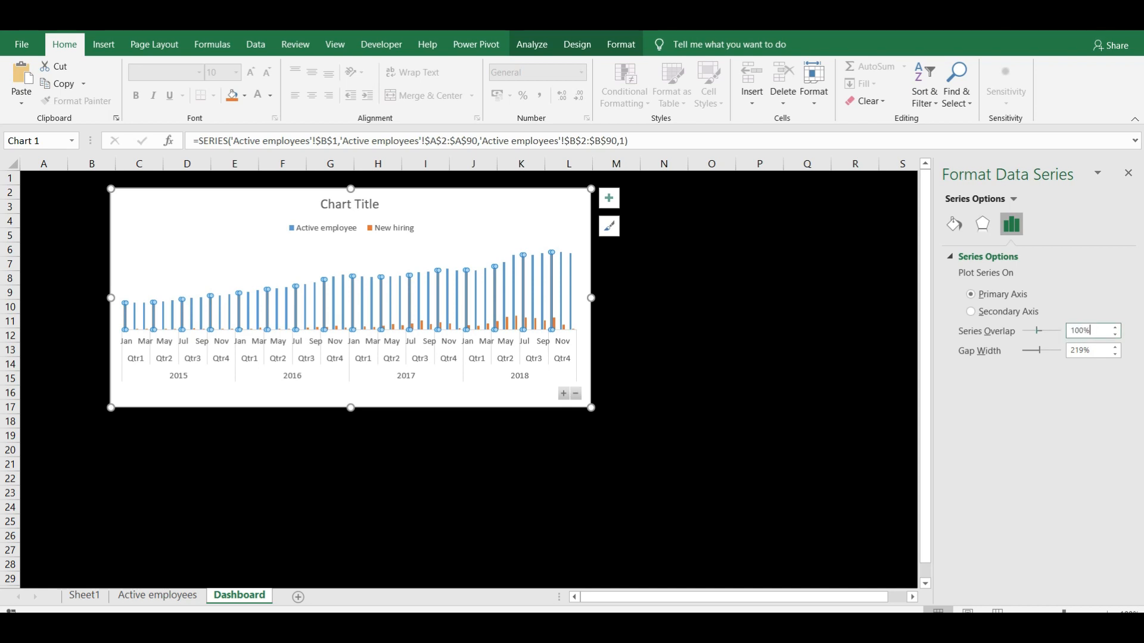
Reduce the gap width of the data series so the chart's columns are wider.
left_click(1099, 352)
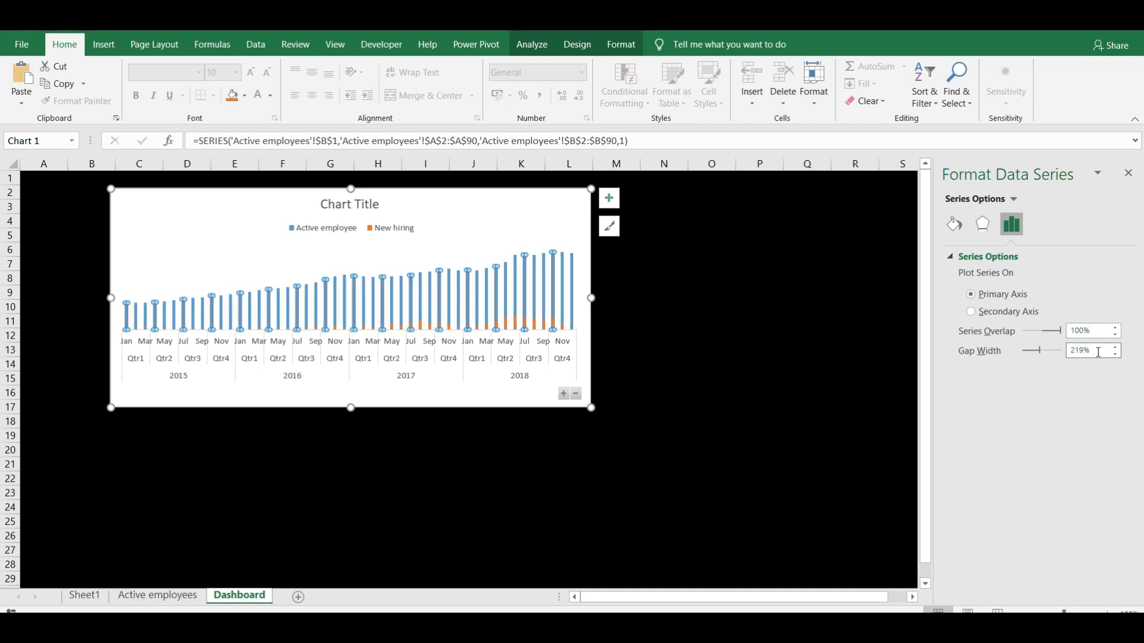
key("BackSpace")
key("BackSpace")
key("BackSpace")
key("BackSpace")
type("2")
left_click(808, 298)
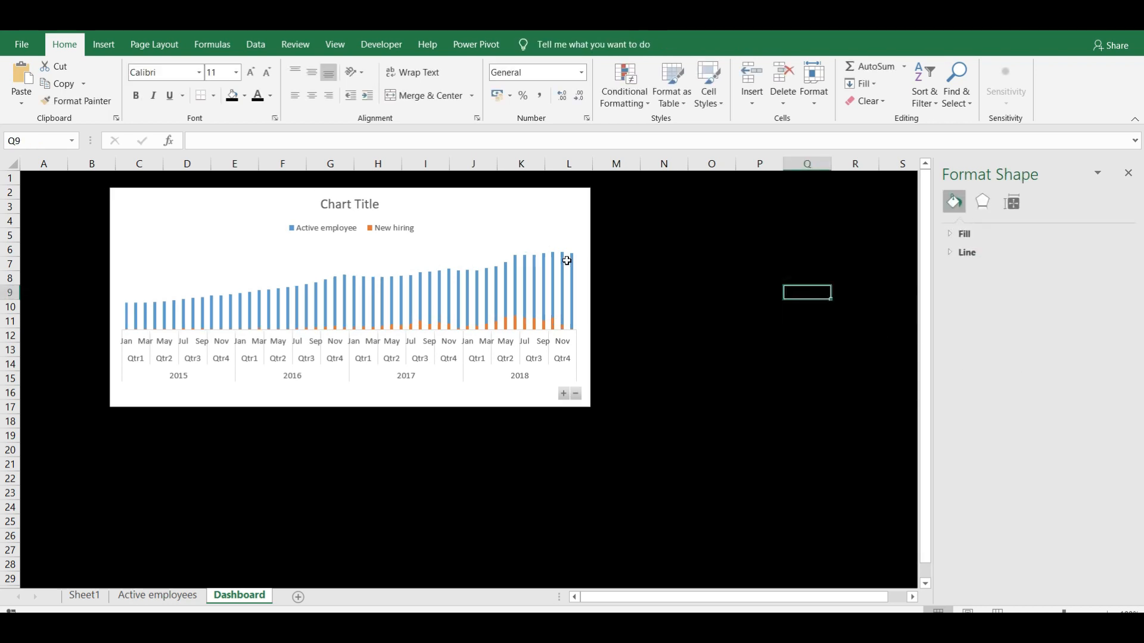
Change the chart's colours to green for Active employee and blue for New hiring.
left_click(564, 193)
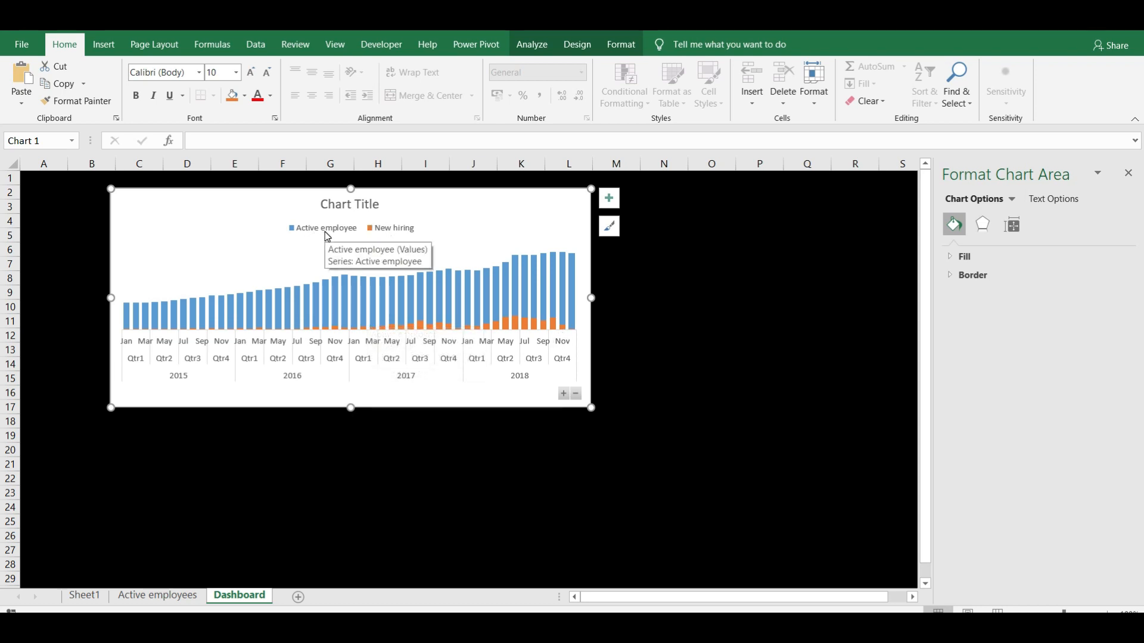
left_click(355, 290)
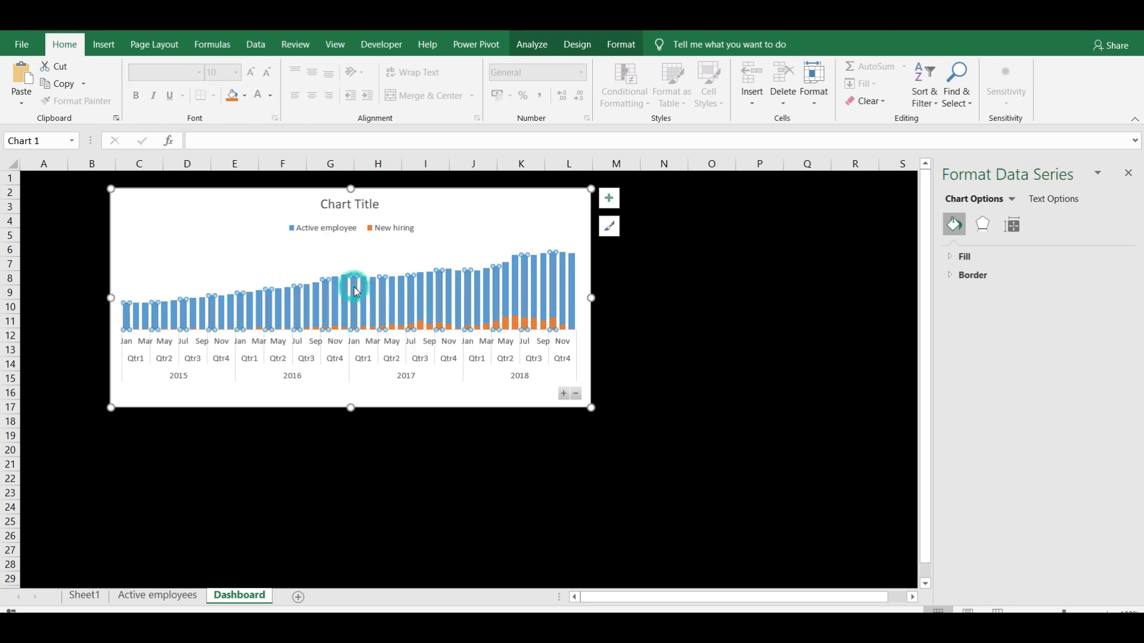
left_click(617, 44)
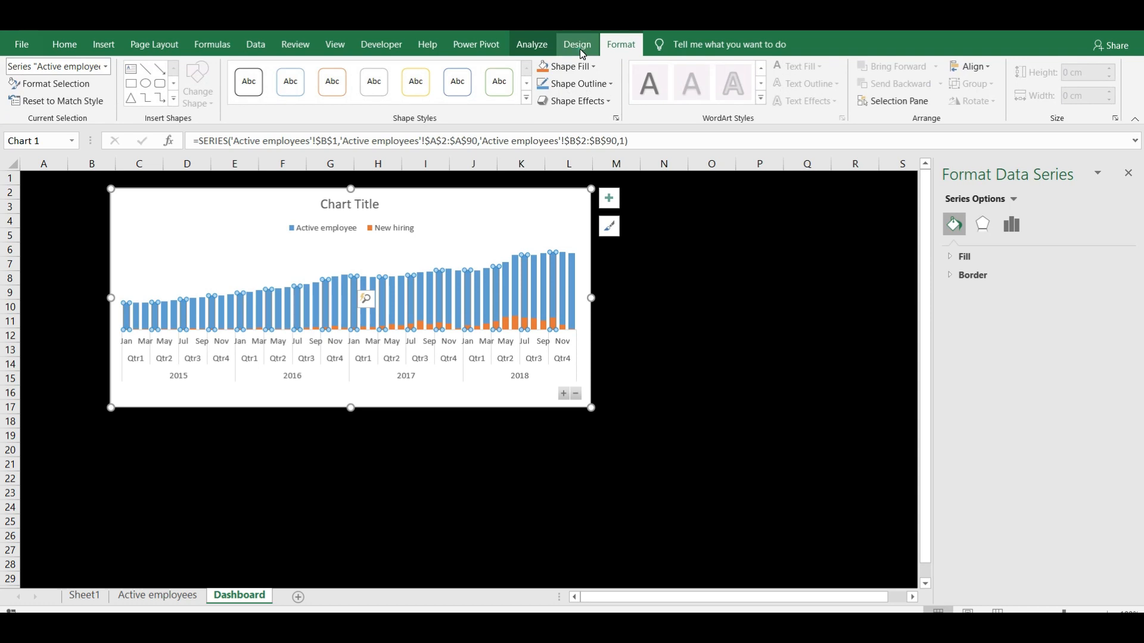
left_click(578, 45)
left_click(114, 97)
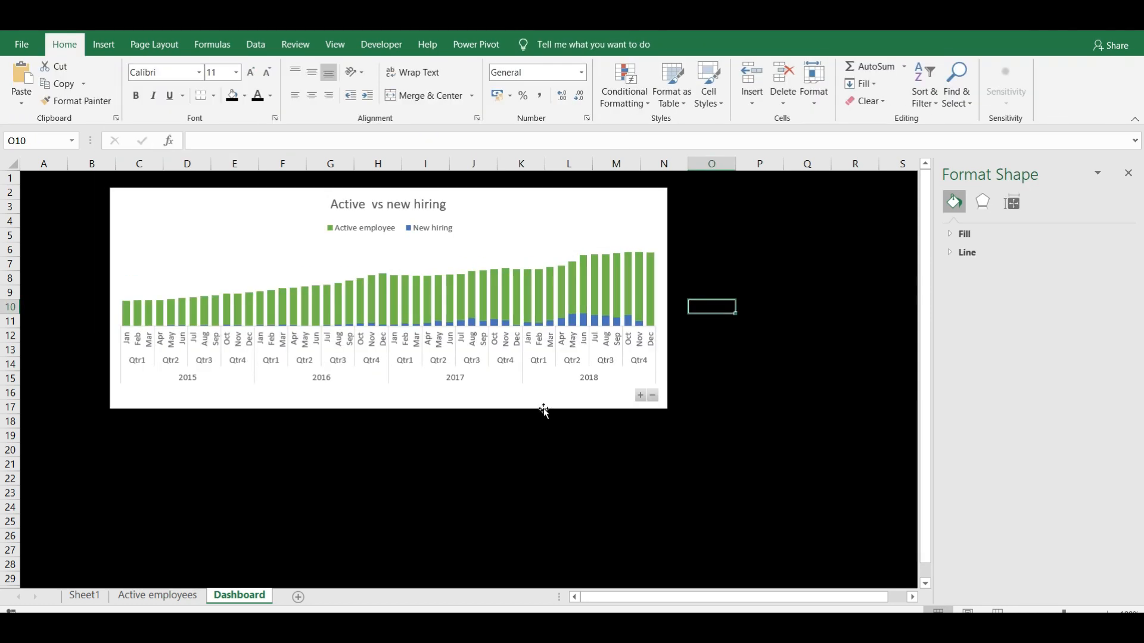
Remove the fill from the Active vs new hiring chart area so the black sheet shows through.
left_click(542, 404)
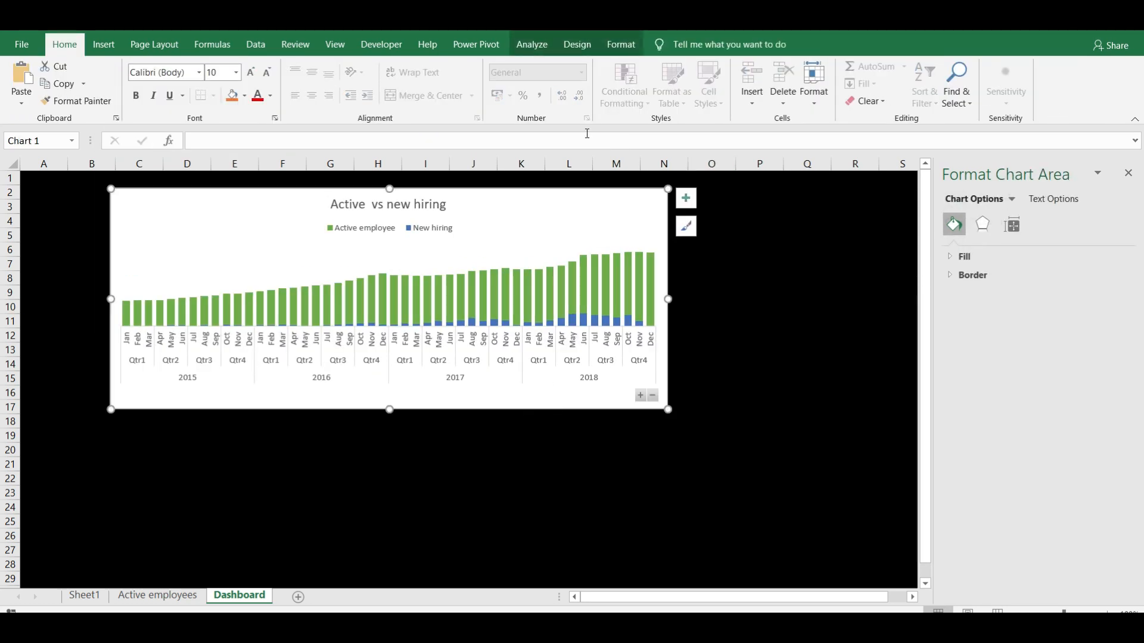
left_click(590, 42)
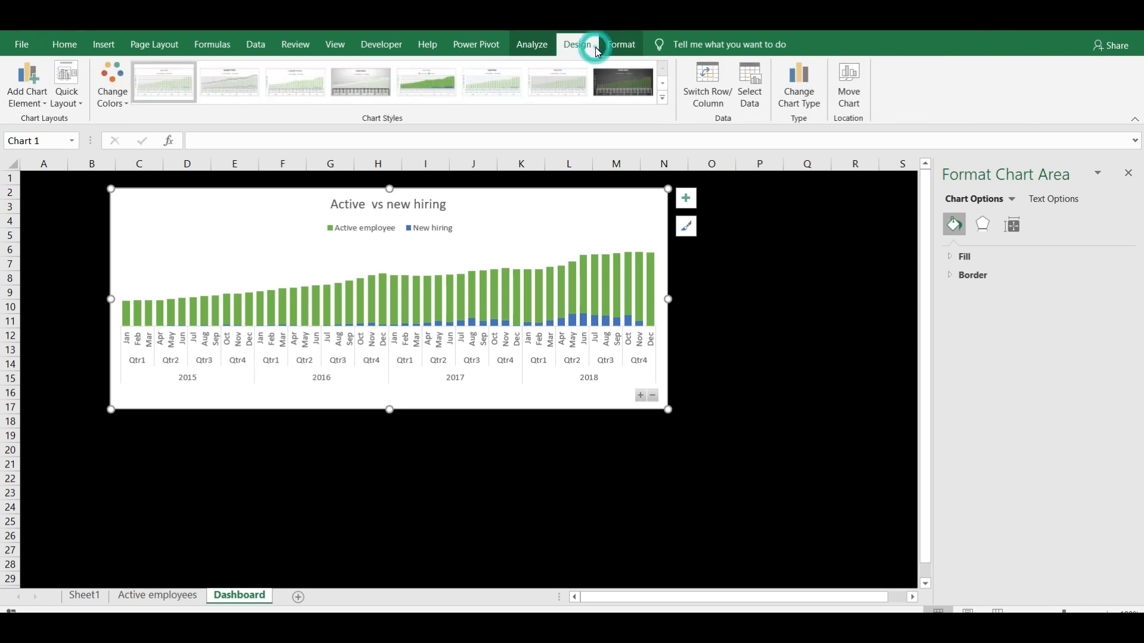
left_click(620, 48)
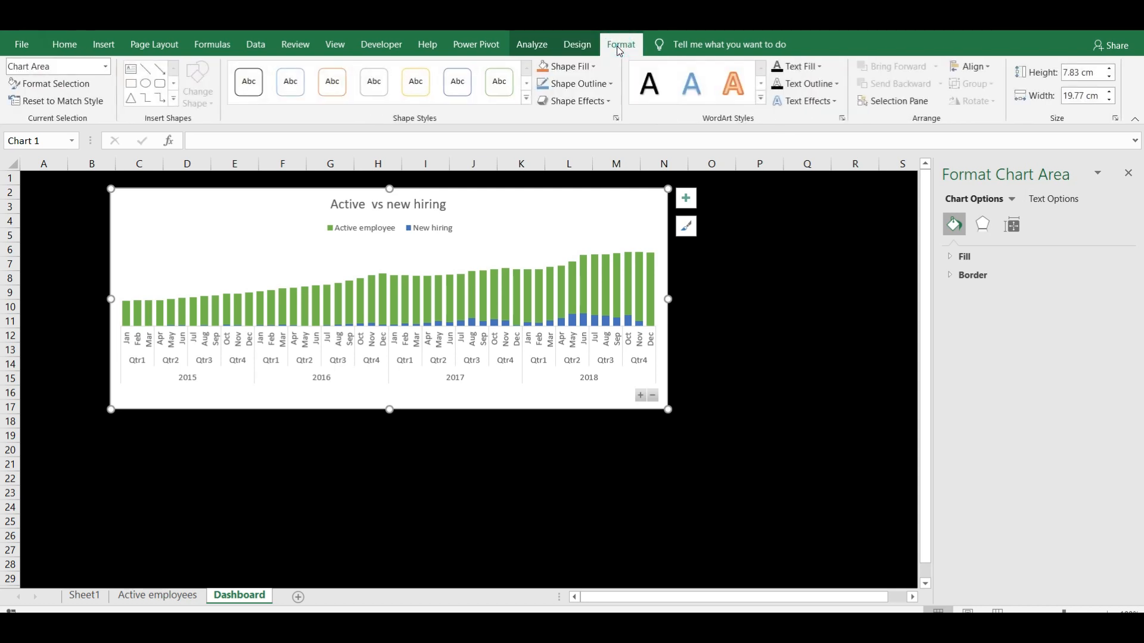
left_click(606, 84)
left_click(582, 68)
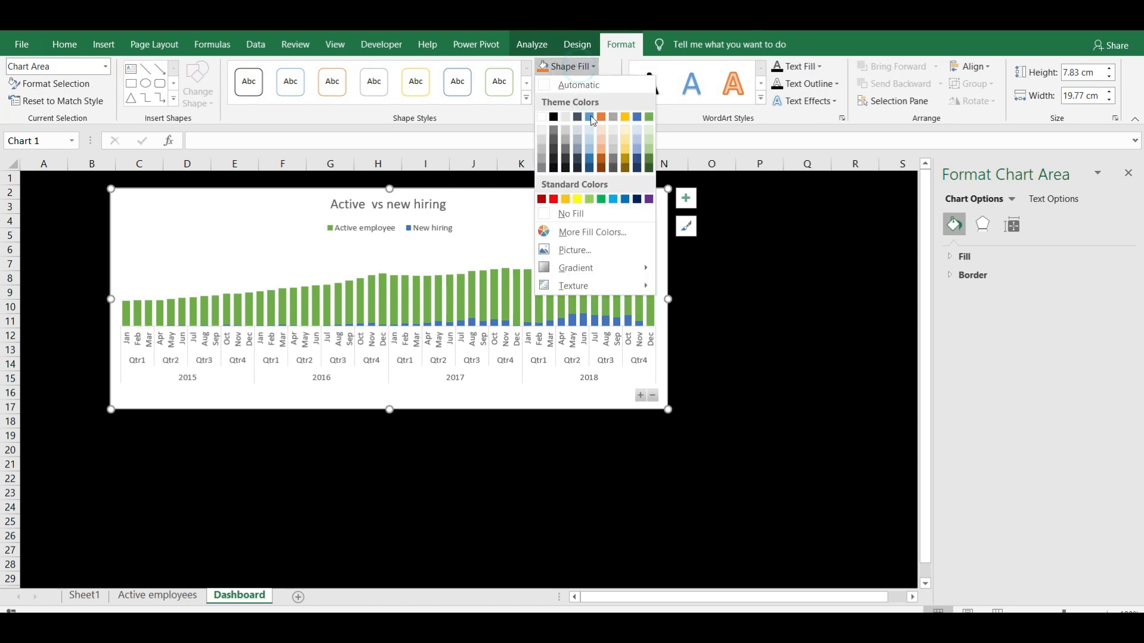
left_click(591, 214)
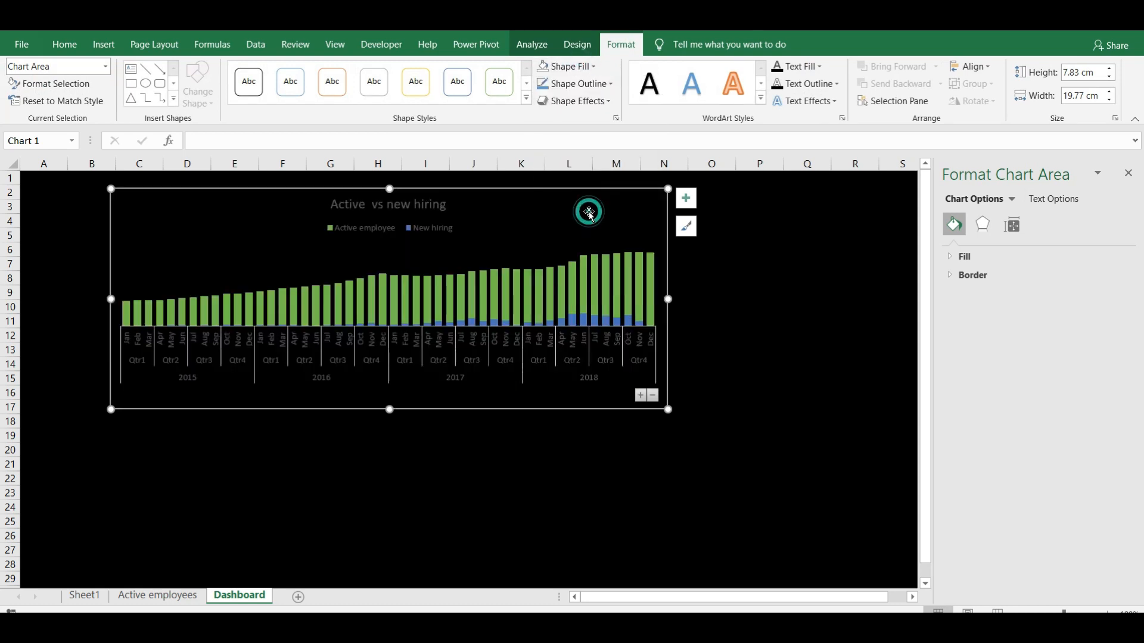
Set the font colour of the chart title "Active vs new hiring" to white.
left_click(430, 205)
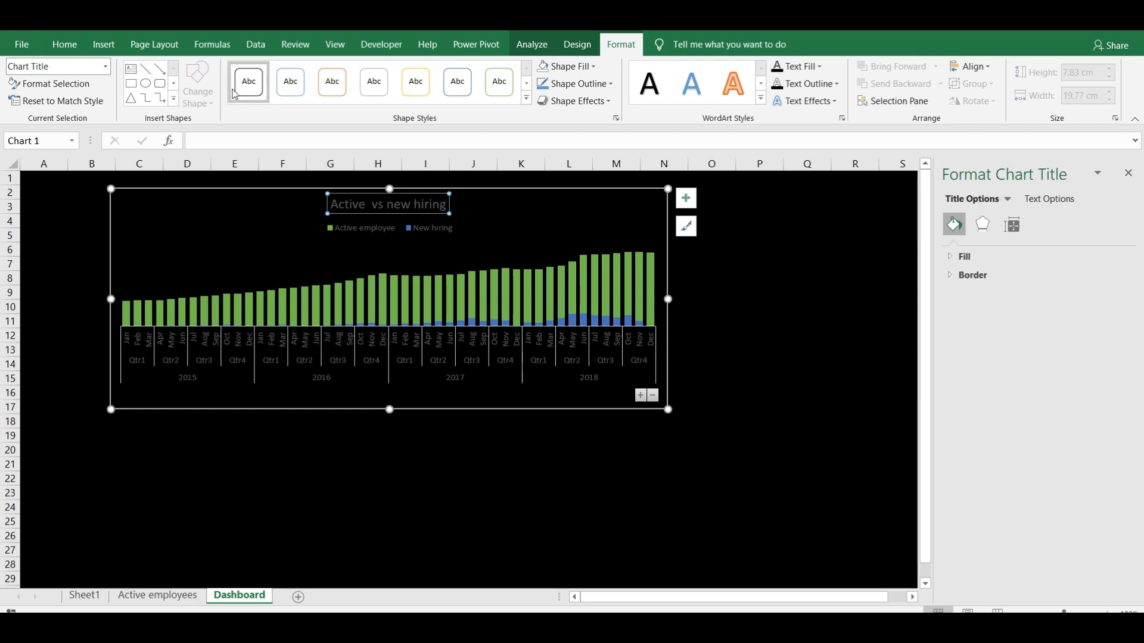
left_click(584, 86)
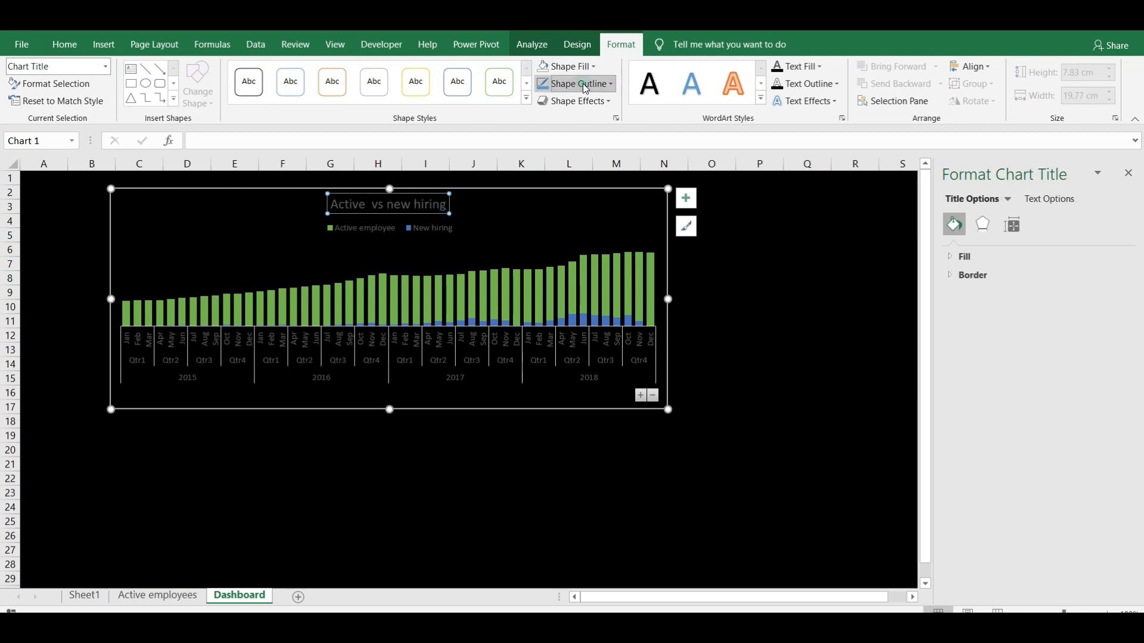
left_click(76, 48)
left_click(72, 46)
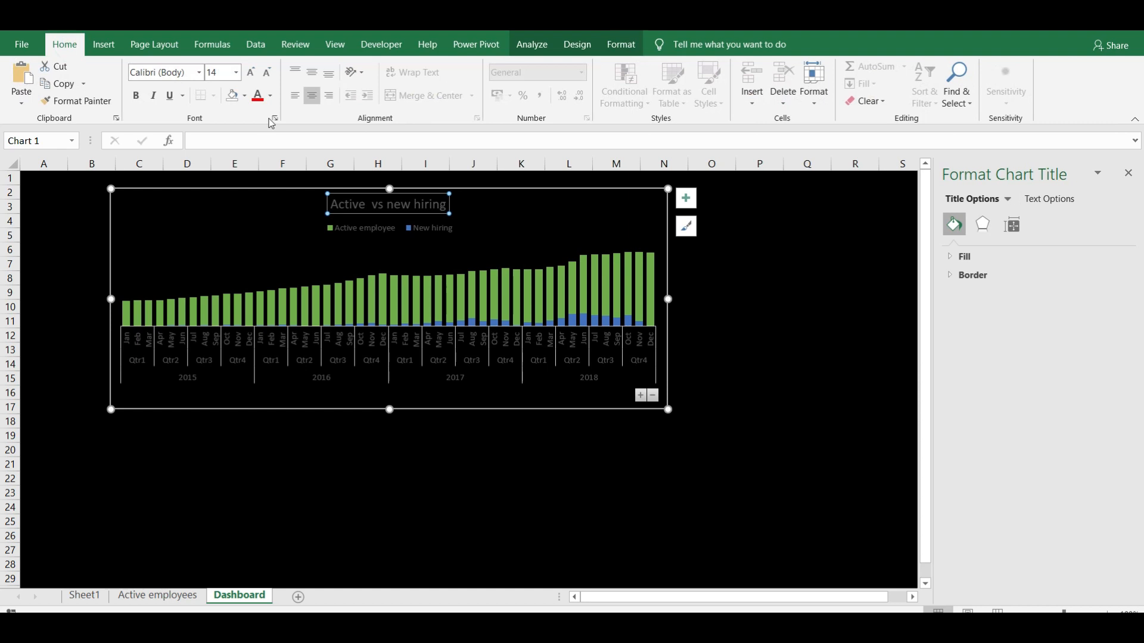
left_click(274, 96)
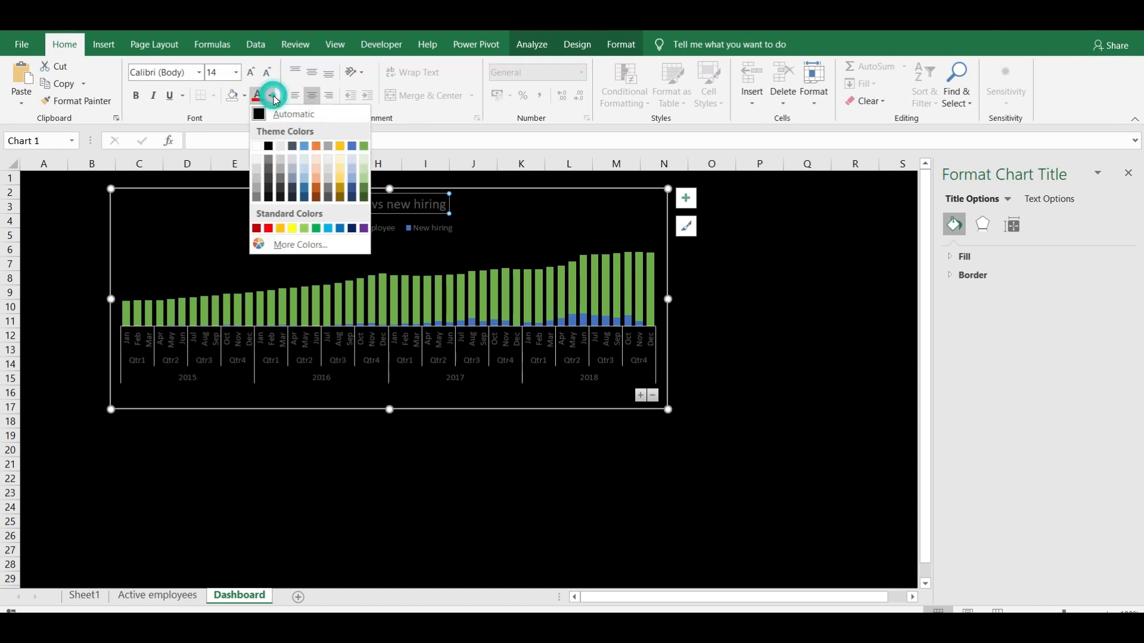
left_click(256, 146)
Apply the white font colour to the chart's legend and horizontal axis labels.
left_click(352, 229)
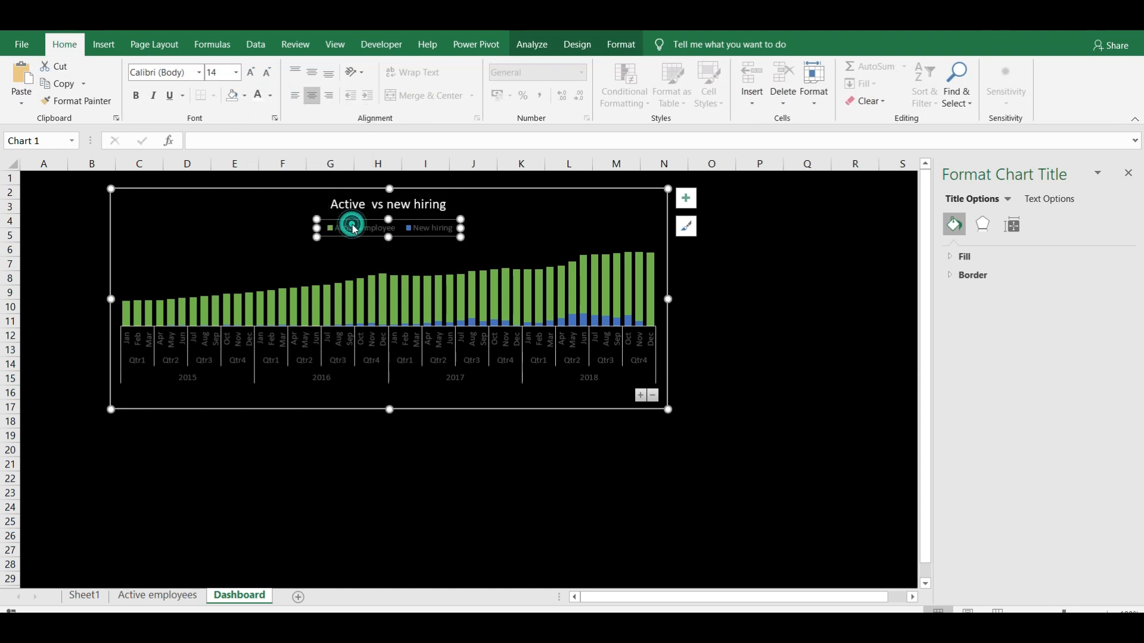
left_click(256, 96)
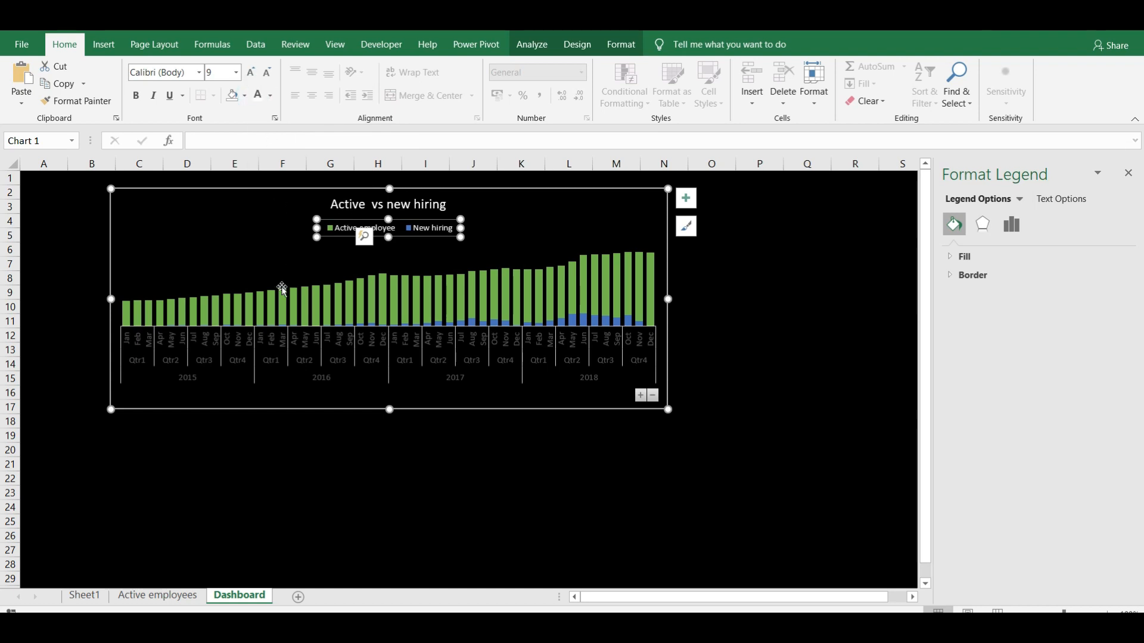
left_click(232, 349)
left_click(257, 97)
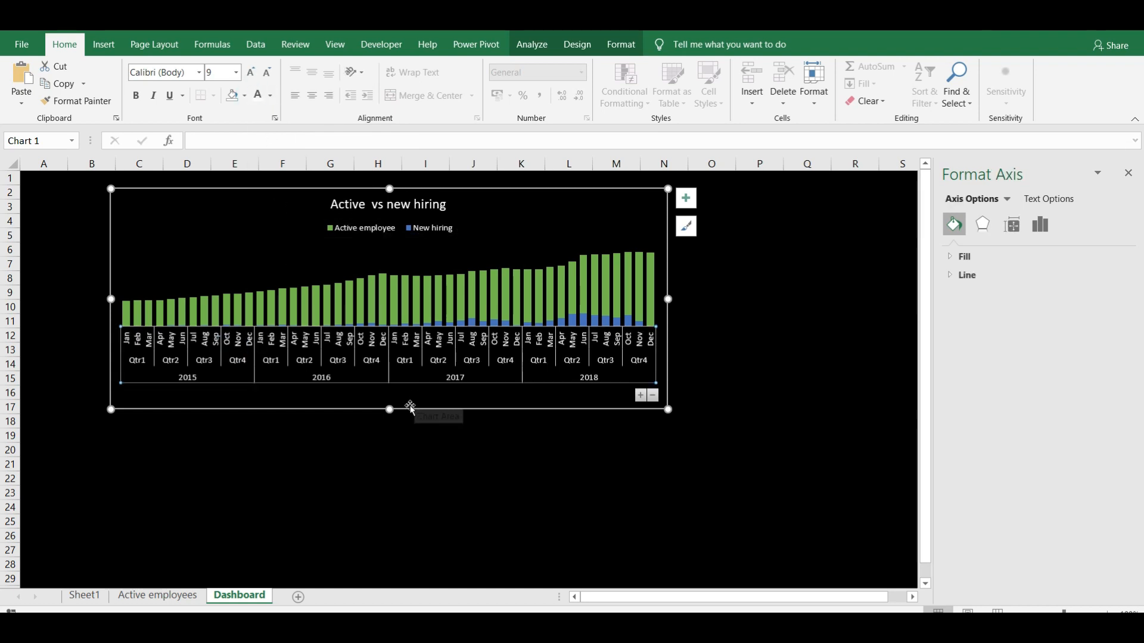
Reduce the chart's height to about 6.67 cm so it ends at about row 15.
left_click(390, 411)
left_click_drag(389, 411, 390, 376)
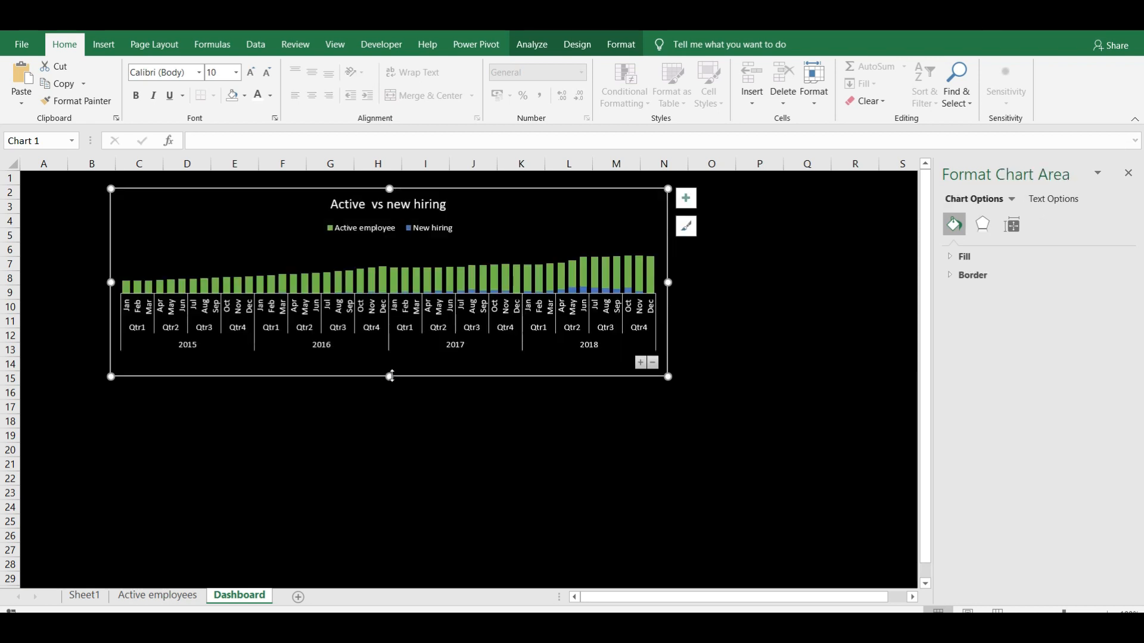
left_click(734, 303)
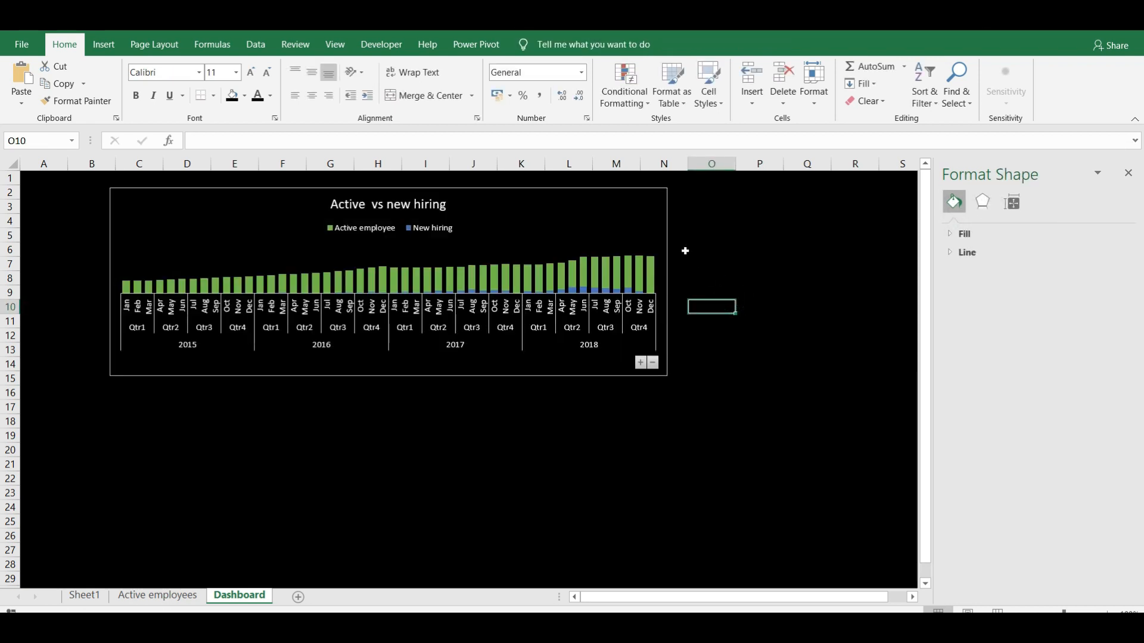
Remove the outline of the chart area and close the formatting pane.
left_click(665, 250)
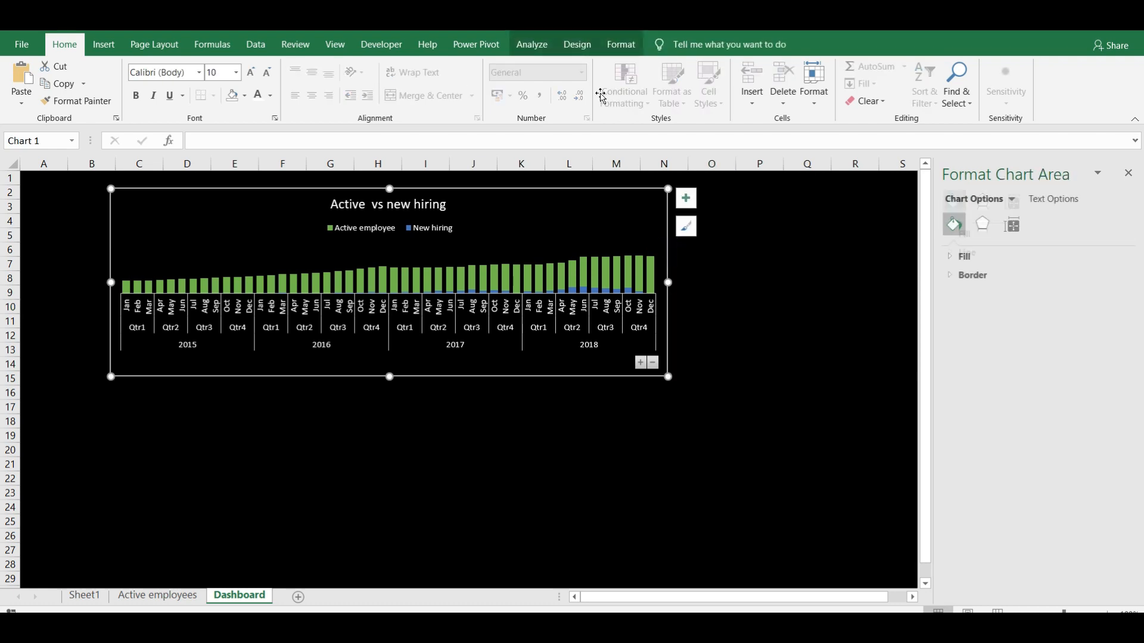
left_click(622, 42)
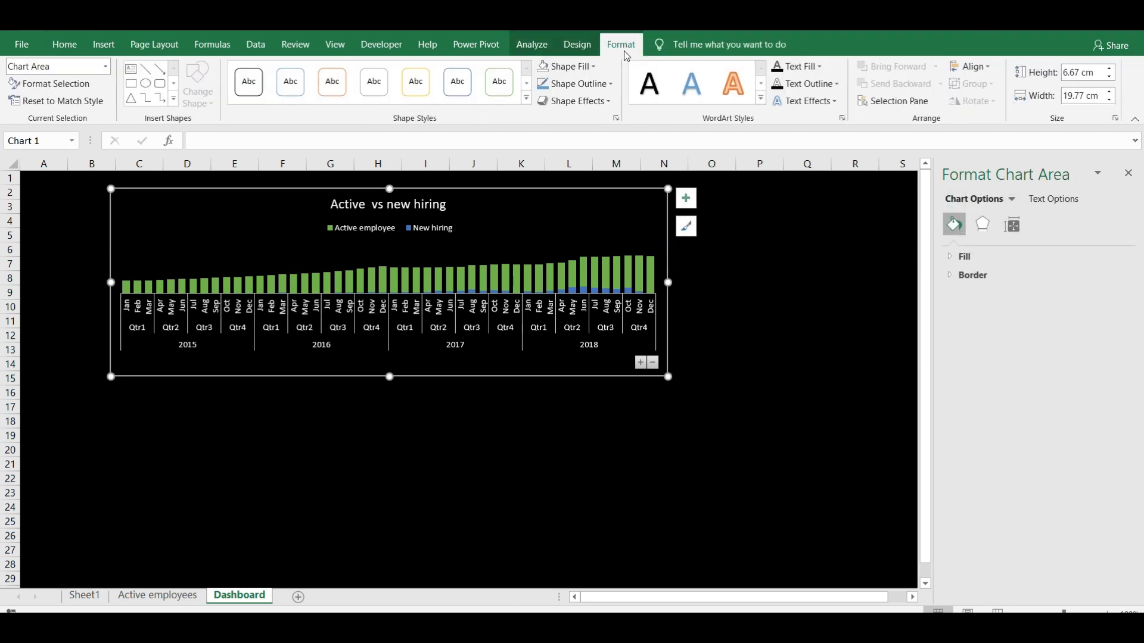
left_click(599, 83)
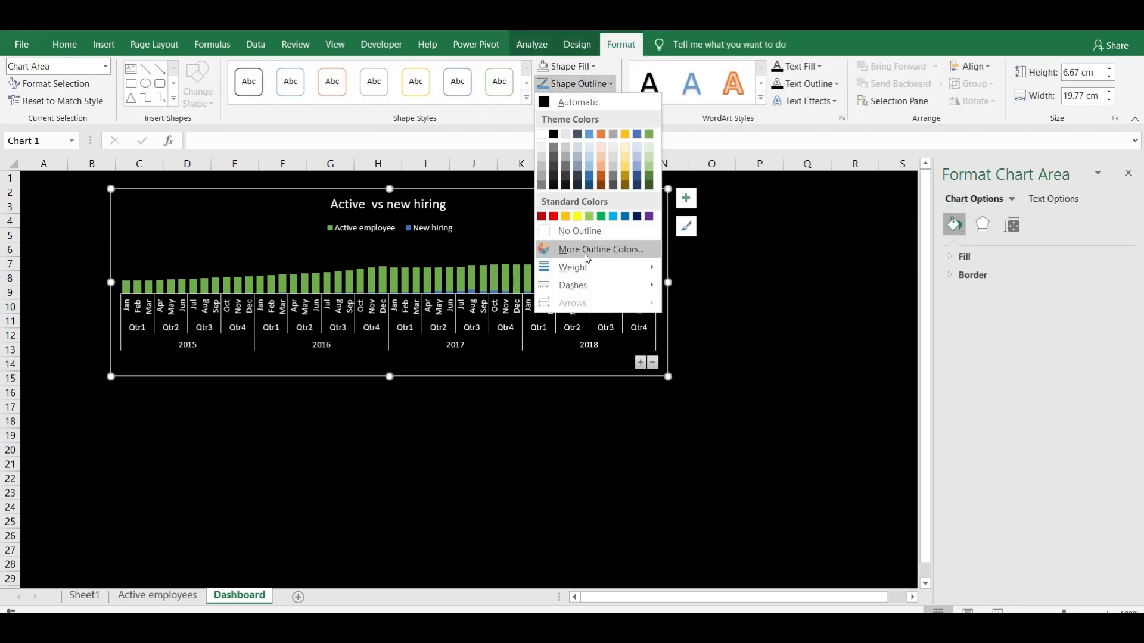
left_click(579, 231)
left_click(721, 262)
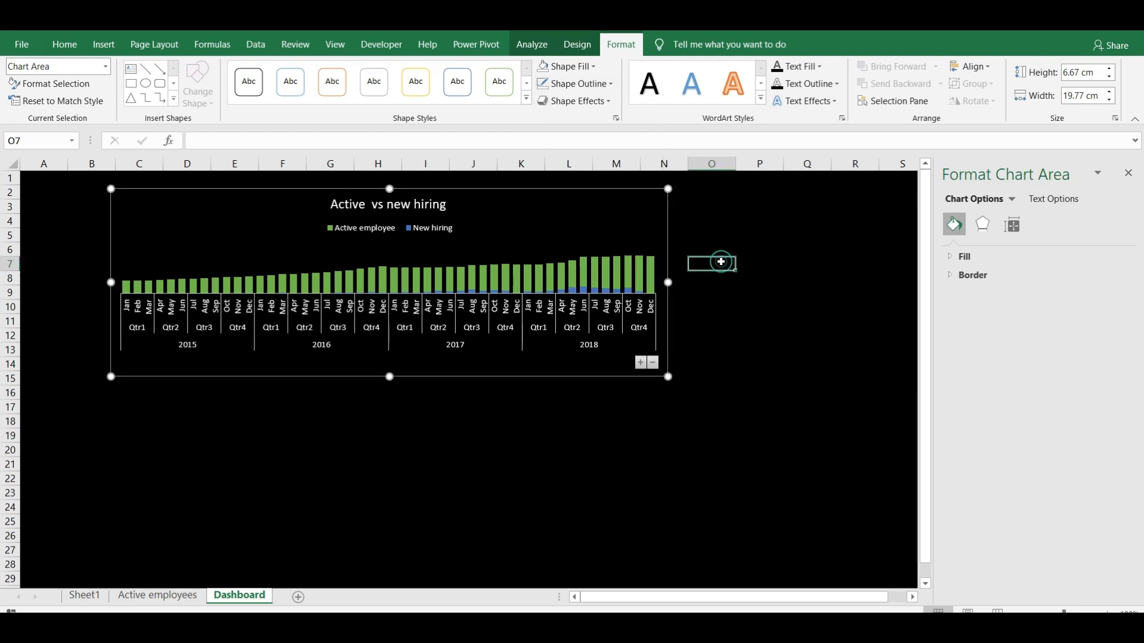
left_click(1128, 173)
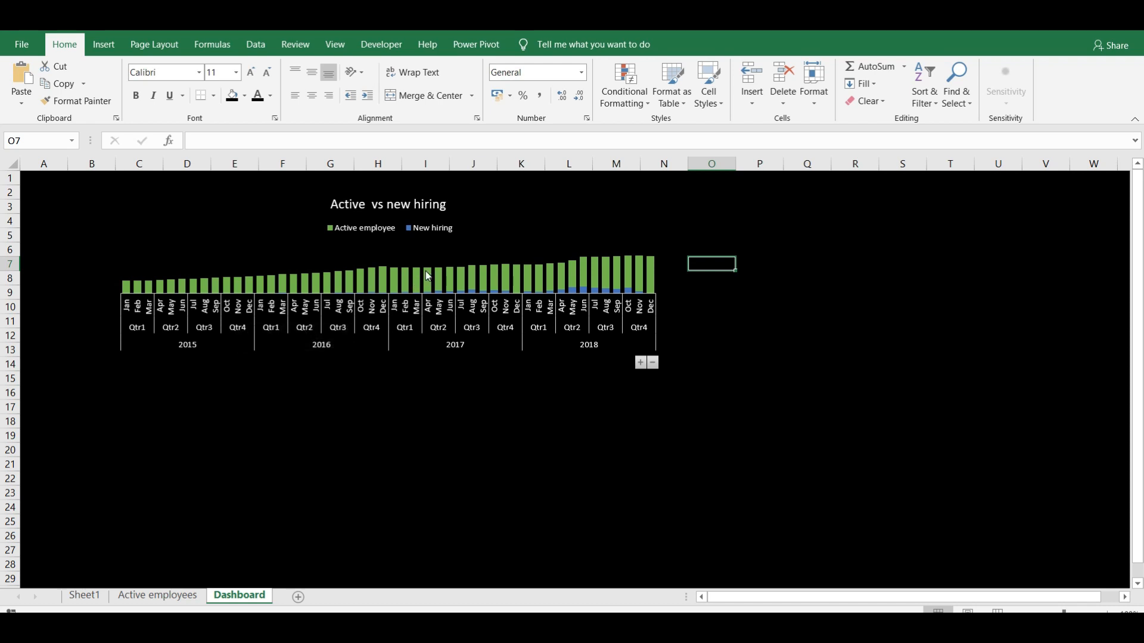
Collapse the chart's date axis to quarters and to years, and expand it again by one level.
left_click(653, 364)
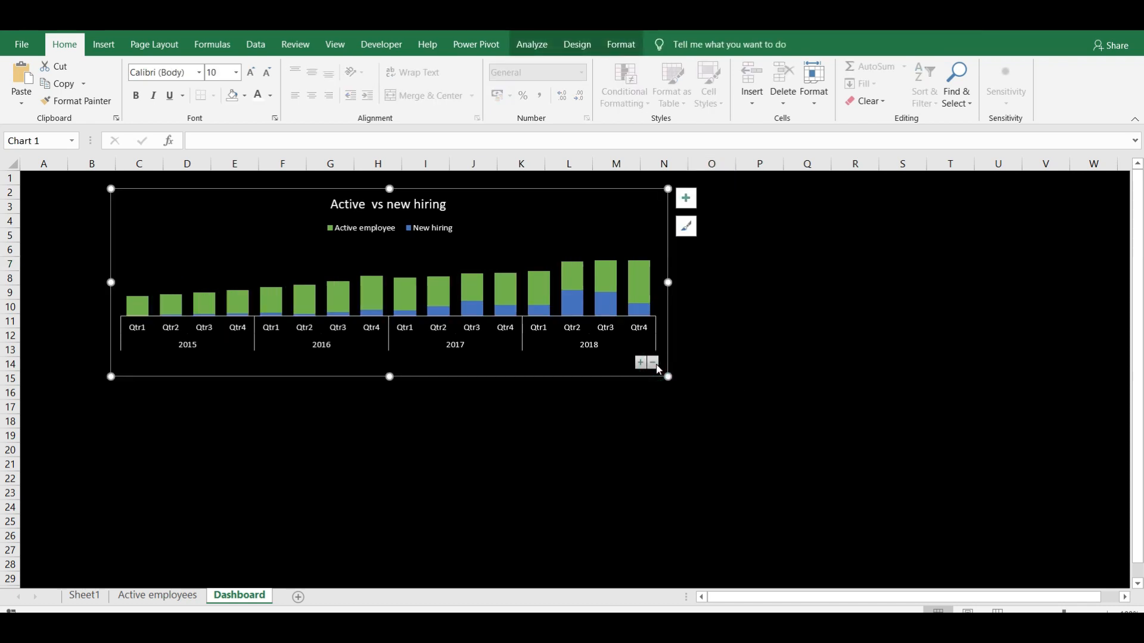
left_click(654, 363)
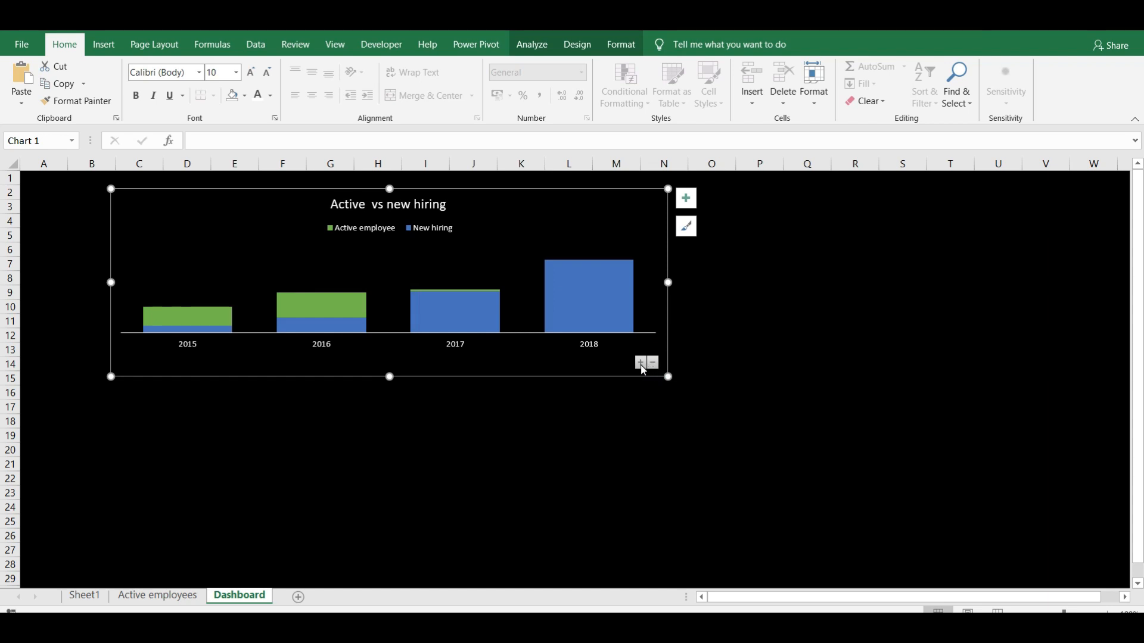
left_click(641, 364)
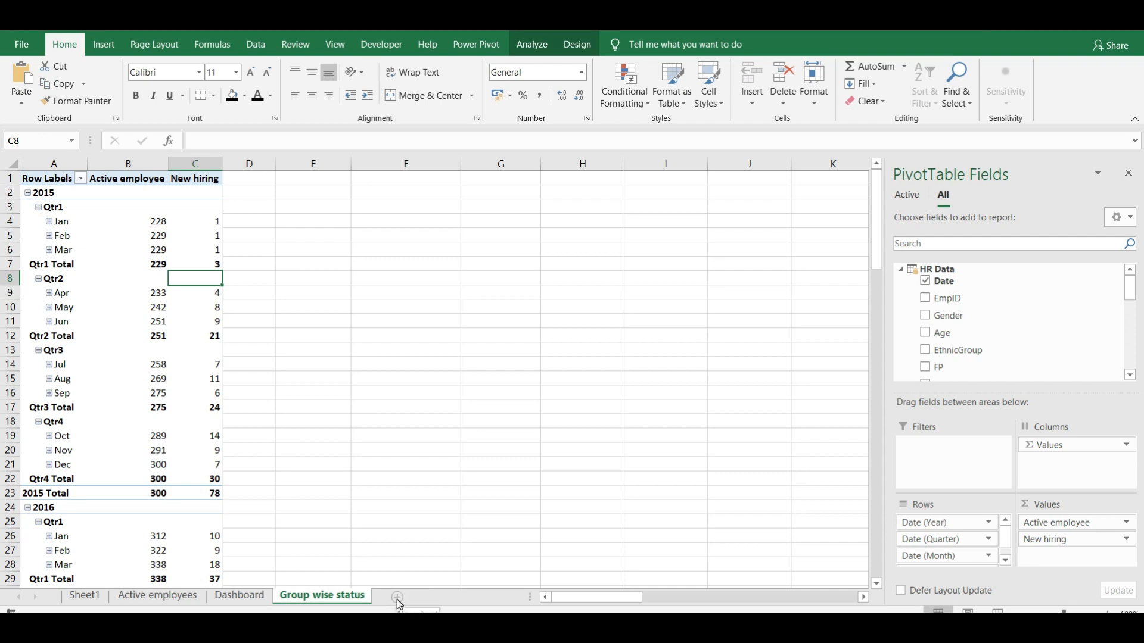
Duplicate the Group wise status sheet and rename the copy "Group wise status.".
left_click_drag(363, 597, 394, 604)
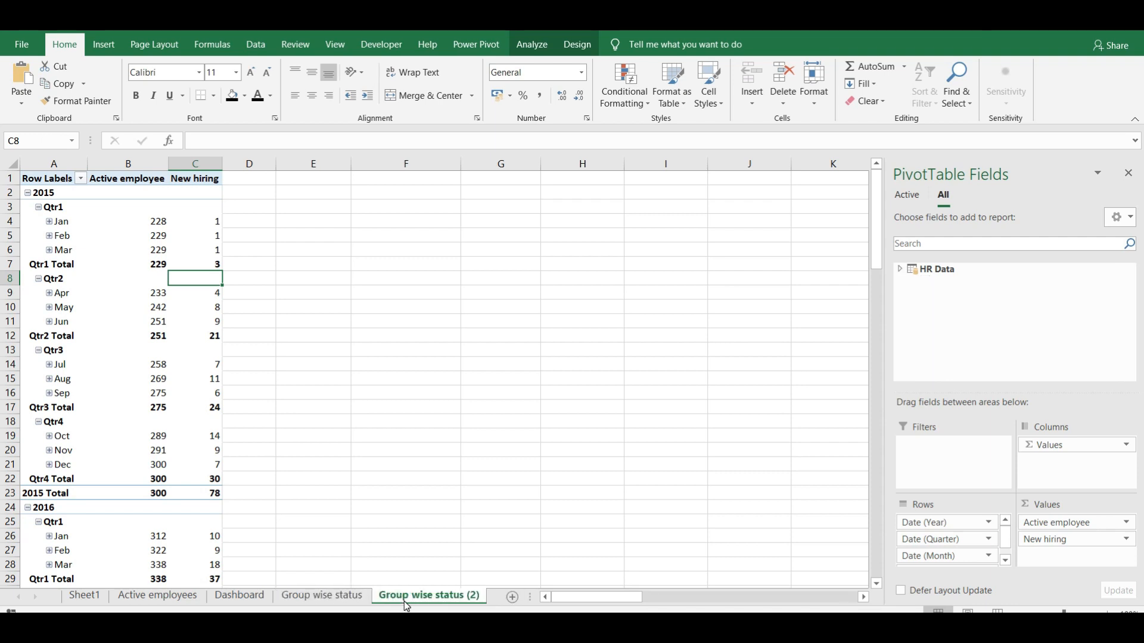
double_click(406, 599)
type("G")
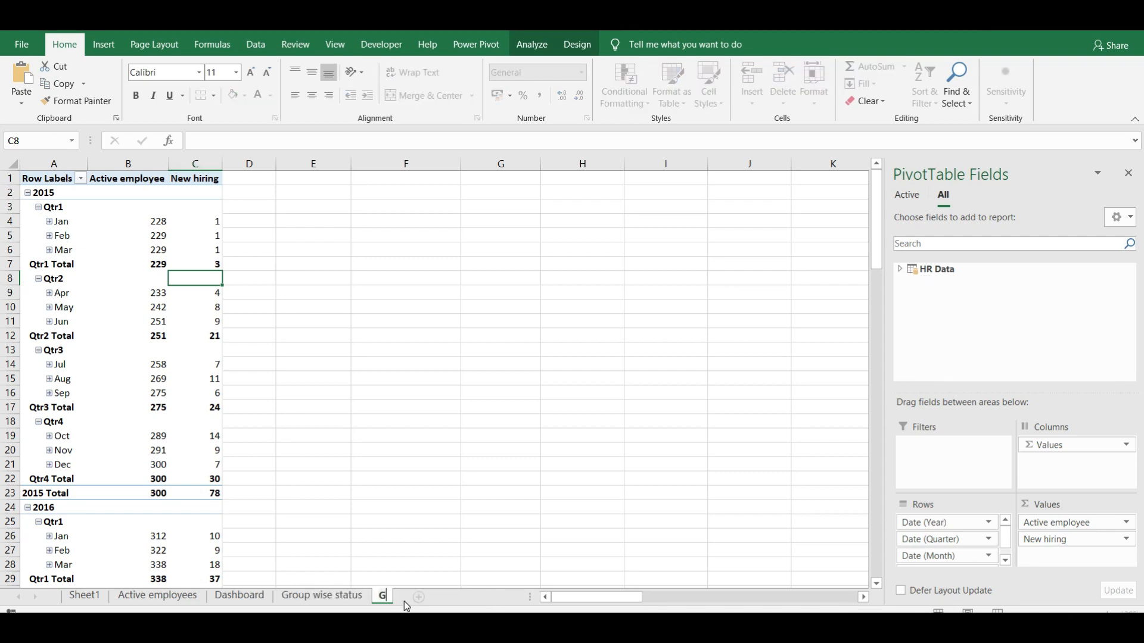
type("roup wise st")
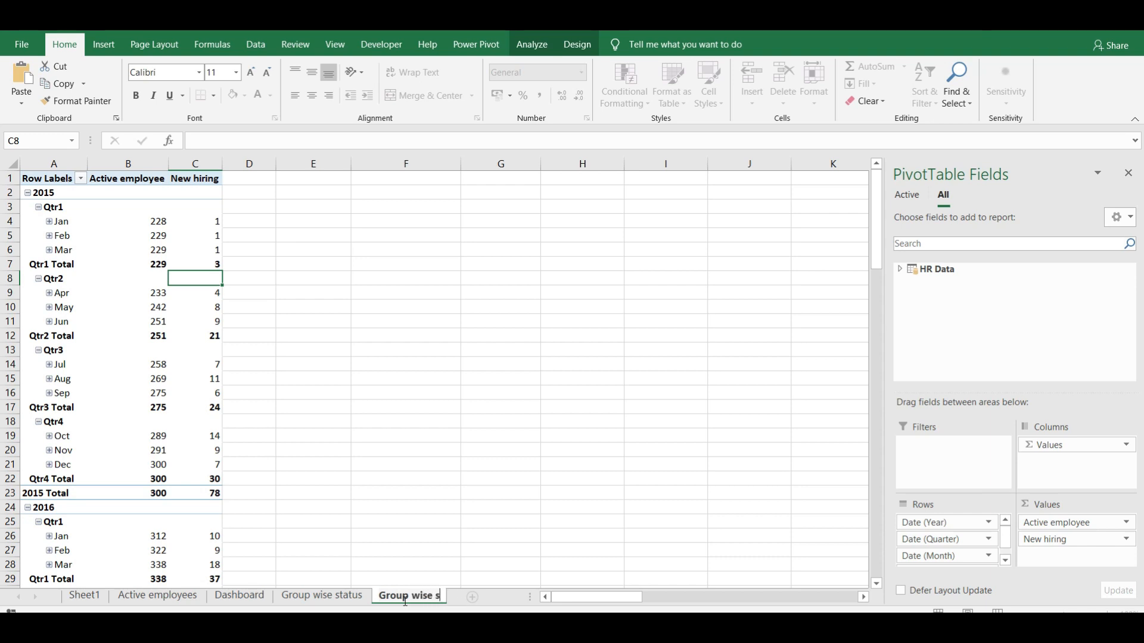
type("atus.")
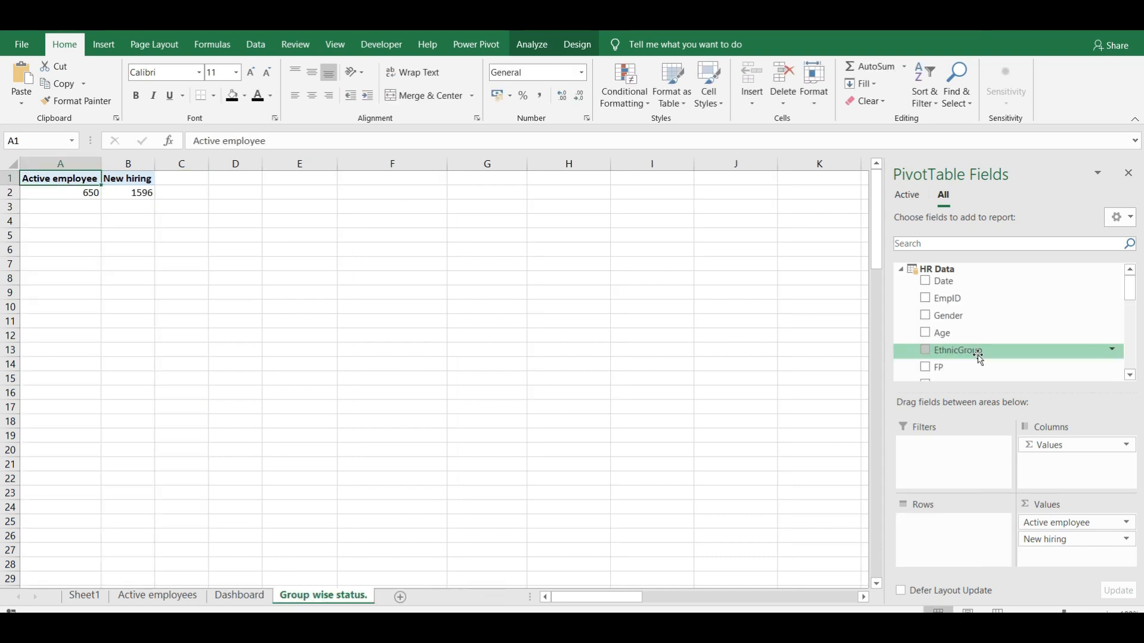
Lay out the PivotTable with EthnicGroup and Gender as rows and FP as columns, and remove New hiring from the values.
left_click_drag(964, 351, 951, 533)
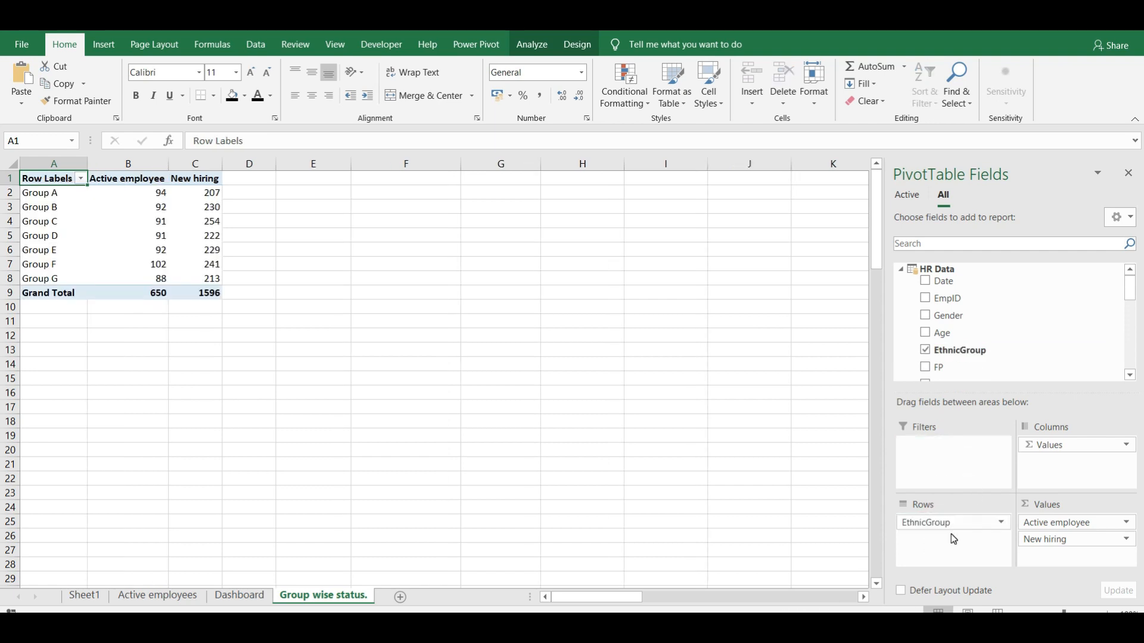
left_click_drag(940, 317, 951, 554)
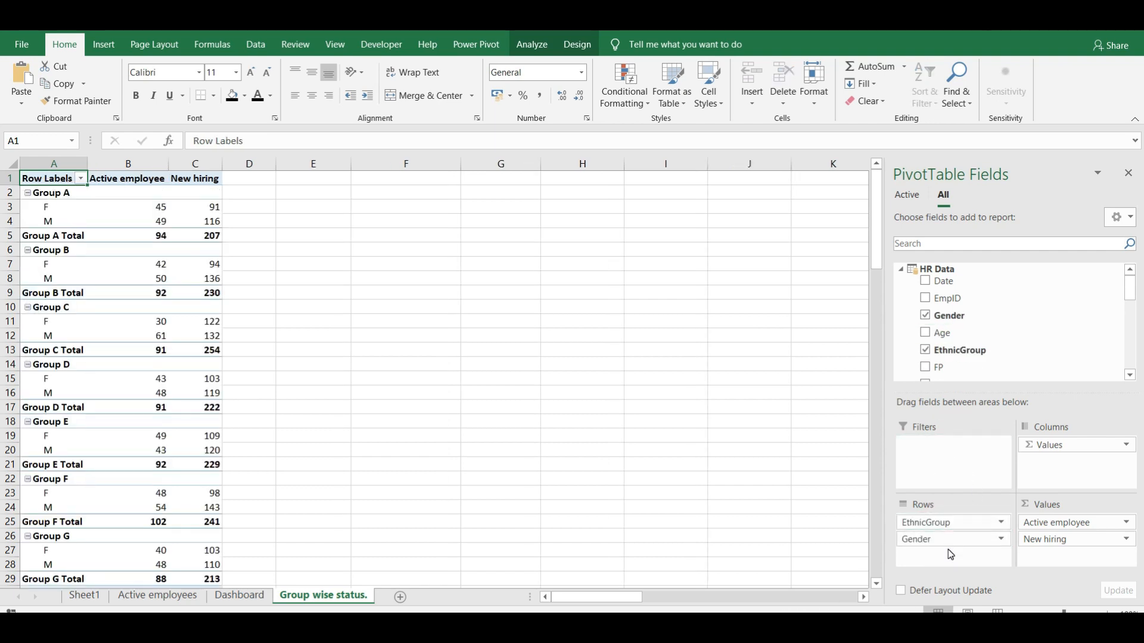
left_click_drag(1034, 539, 646, 515)
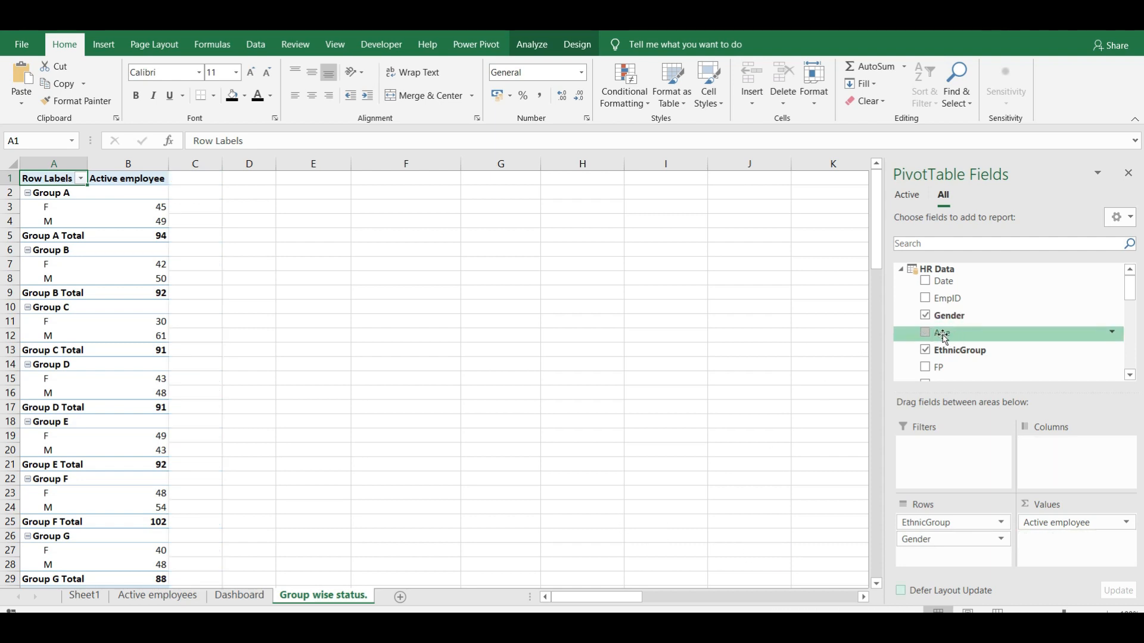
left_click_drag(941, 369, 1061, 471)
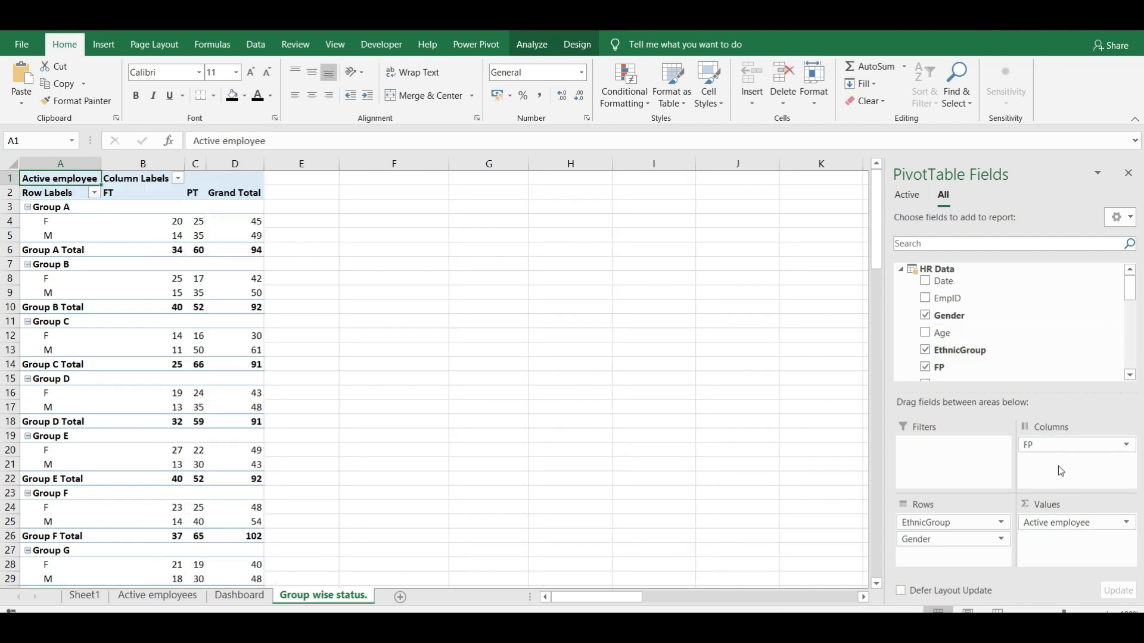
Remove the Grand Total column from the group-wise PivotTable.
left_click(232, 190)
right_click(233, 194)
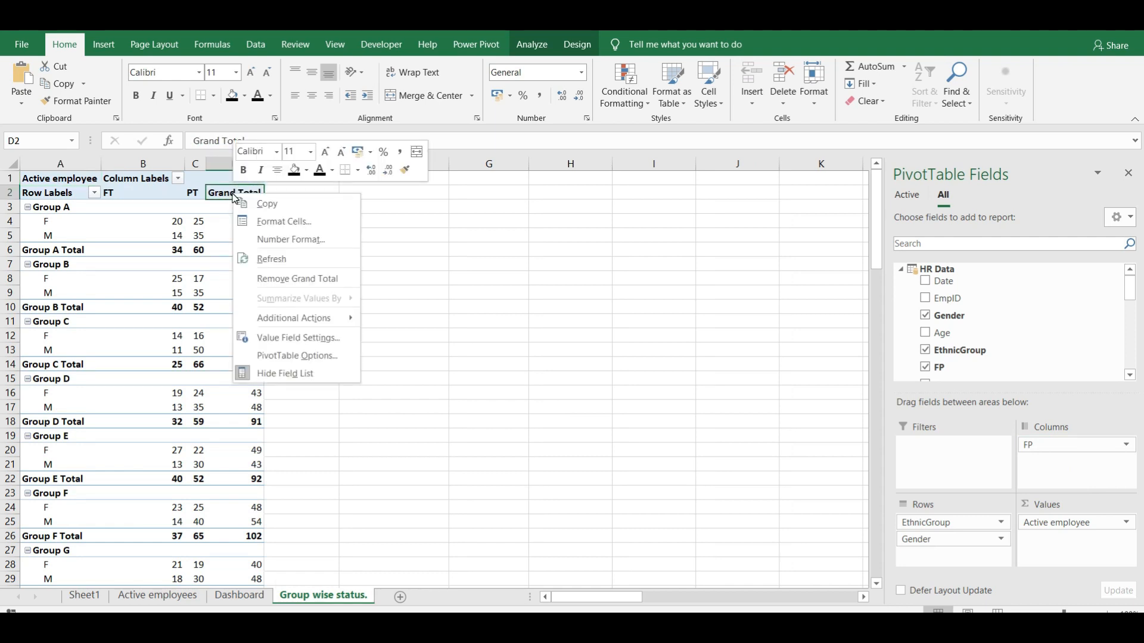
left_click(302, 280)
Insert a Clustered Column PivotChart from the group-wise PivotTable and place it over about columns F to I, rows 5 to 19.
left_click(175, 261)
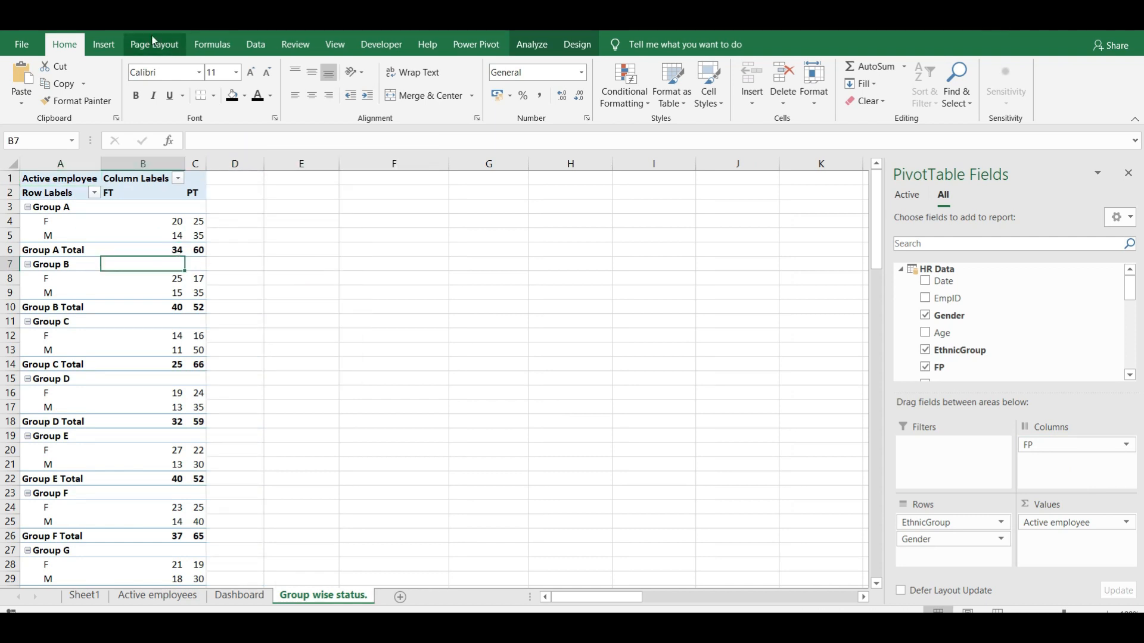
left_click(103, 44)
left_click(485, 97)
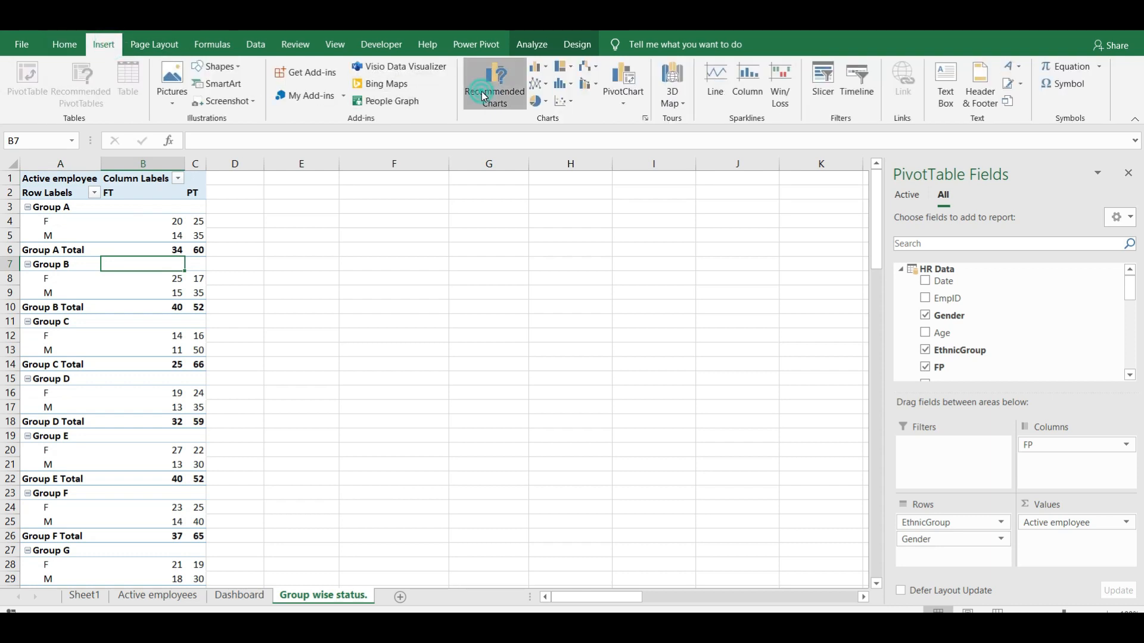
left_click(721, 521)
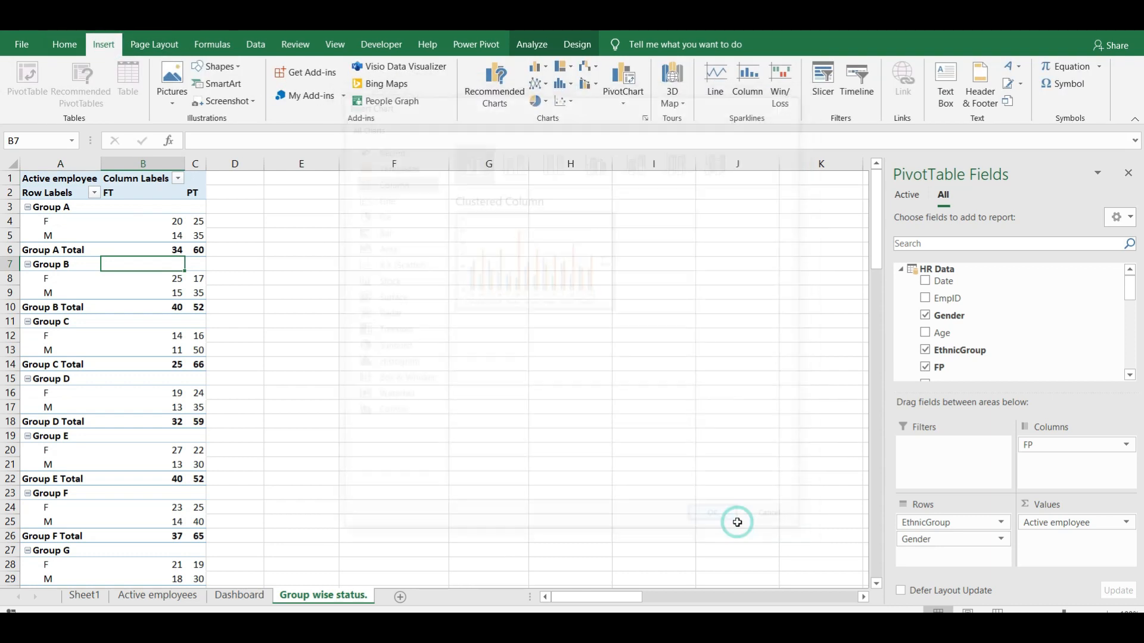
left_click_drag(511, 280, 579, 239)
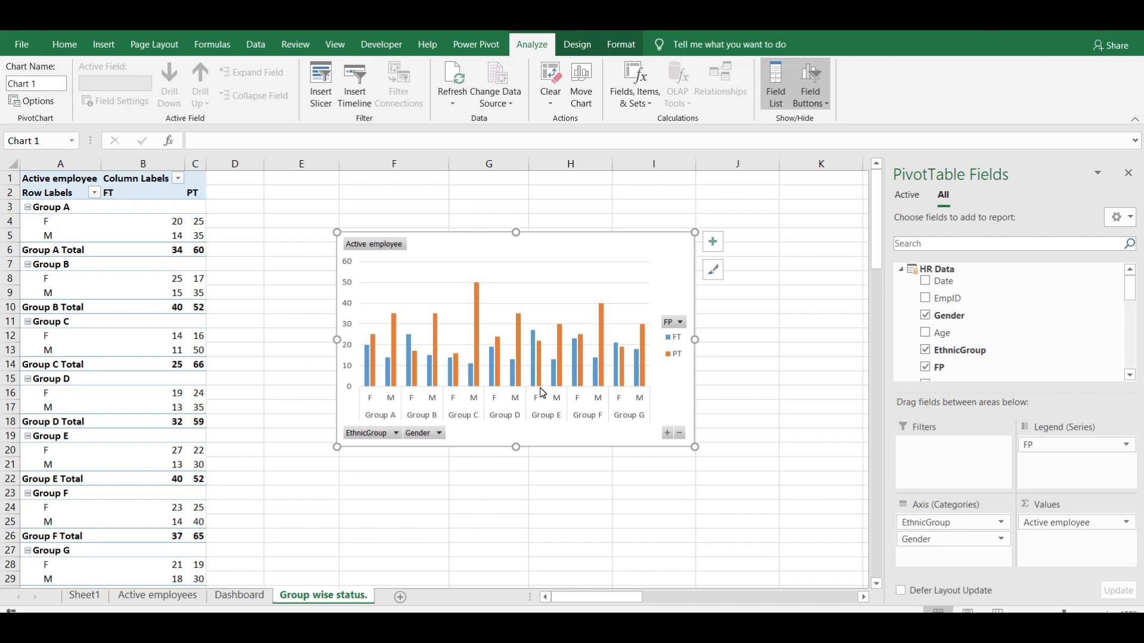
Hide the axis field buttons and the value field button on the group-wise PivotChart.
right_click(371, 432)
left_click(454, 377)
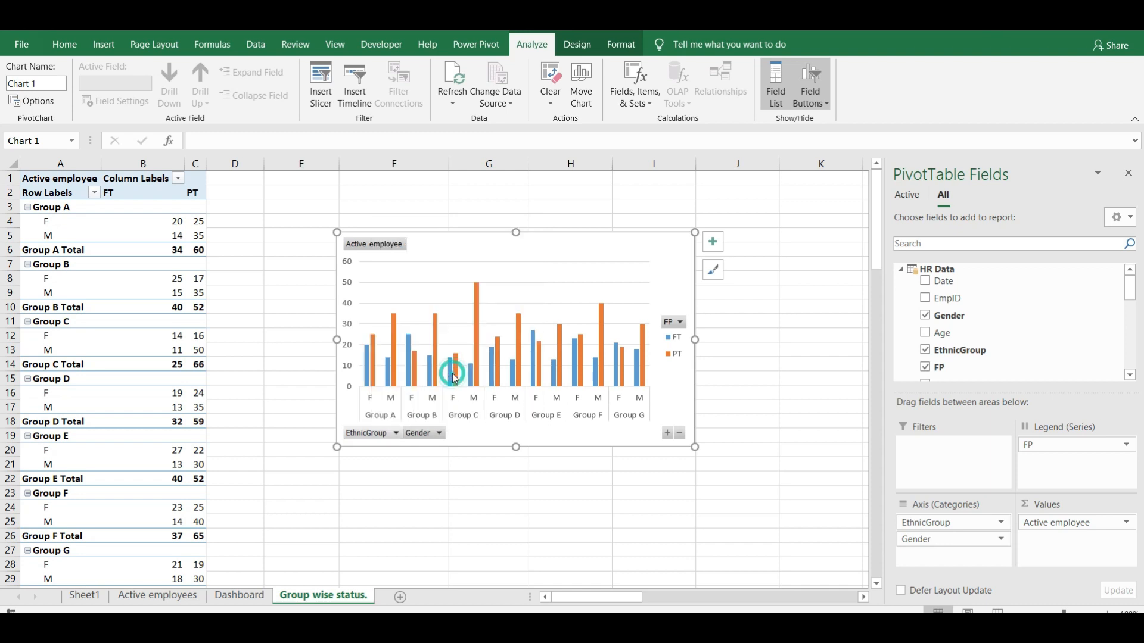
right_click(364, 248)
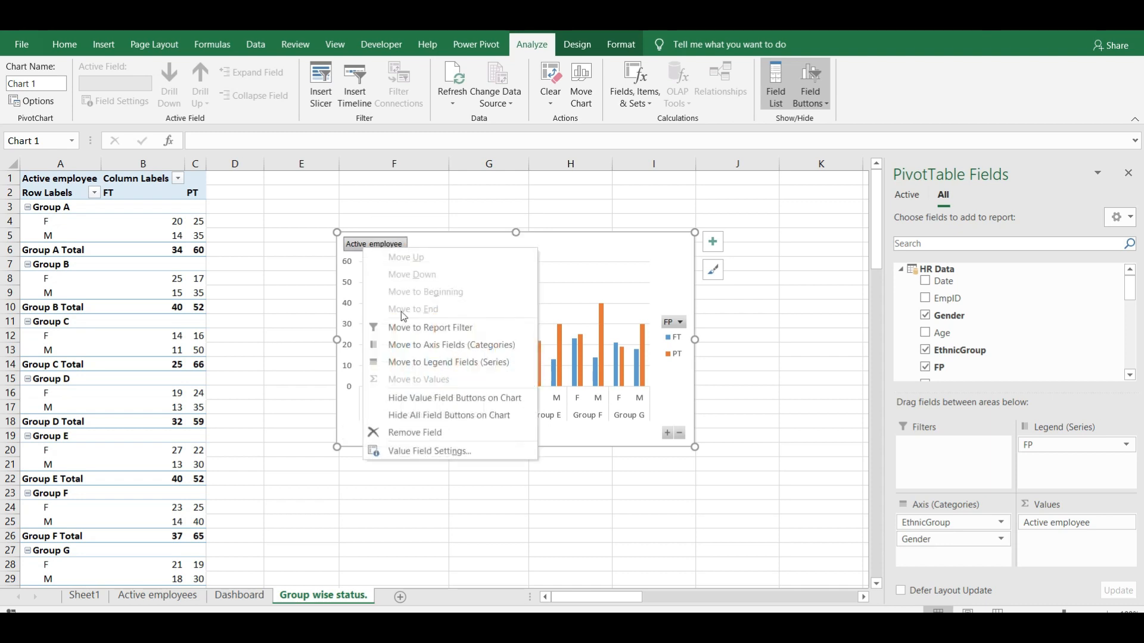
left_click(467, 398)
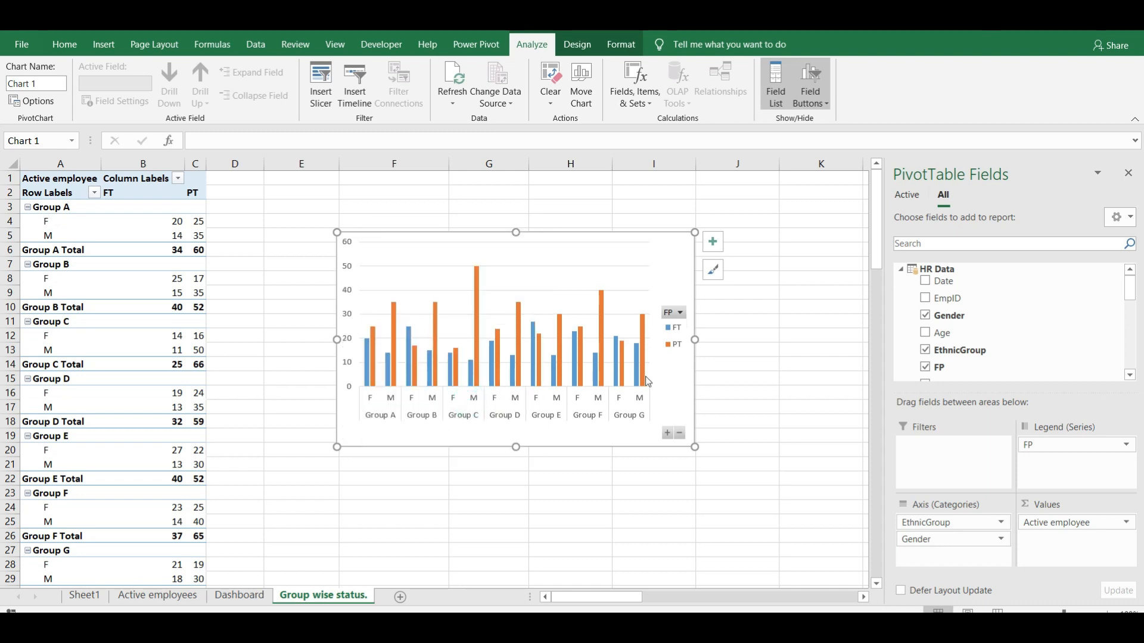
right_click(671, 314)
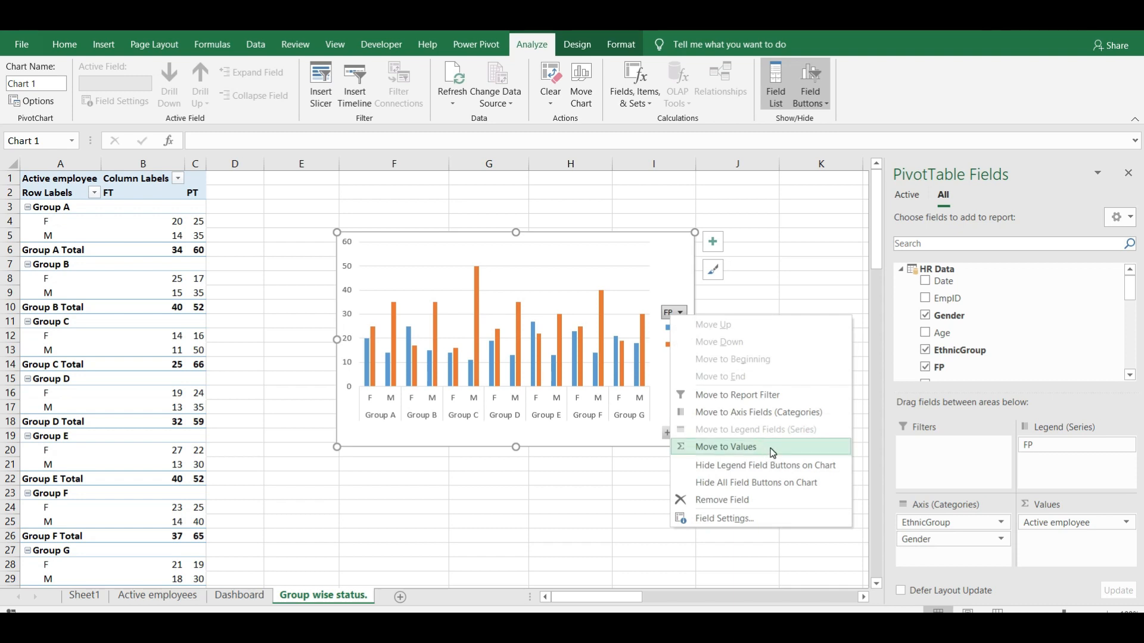
left_click(768, 504)
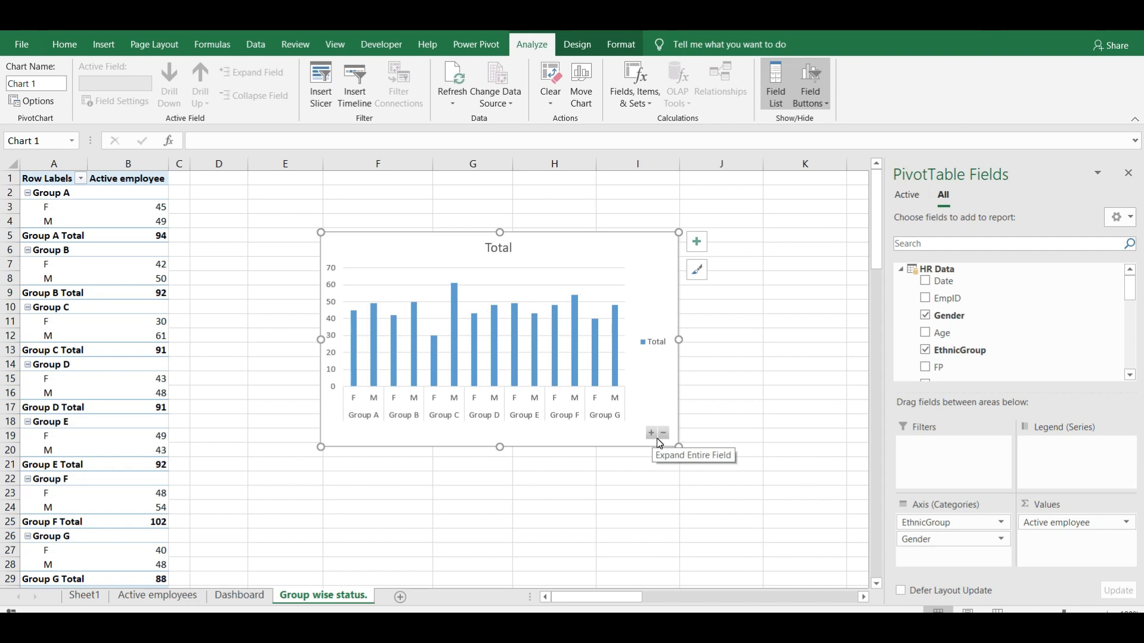
key("ctrl+z")
Hide the legend field button on the PivotChart and remove the chart's gridlines.
right_click(671, 314)
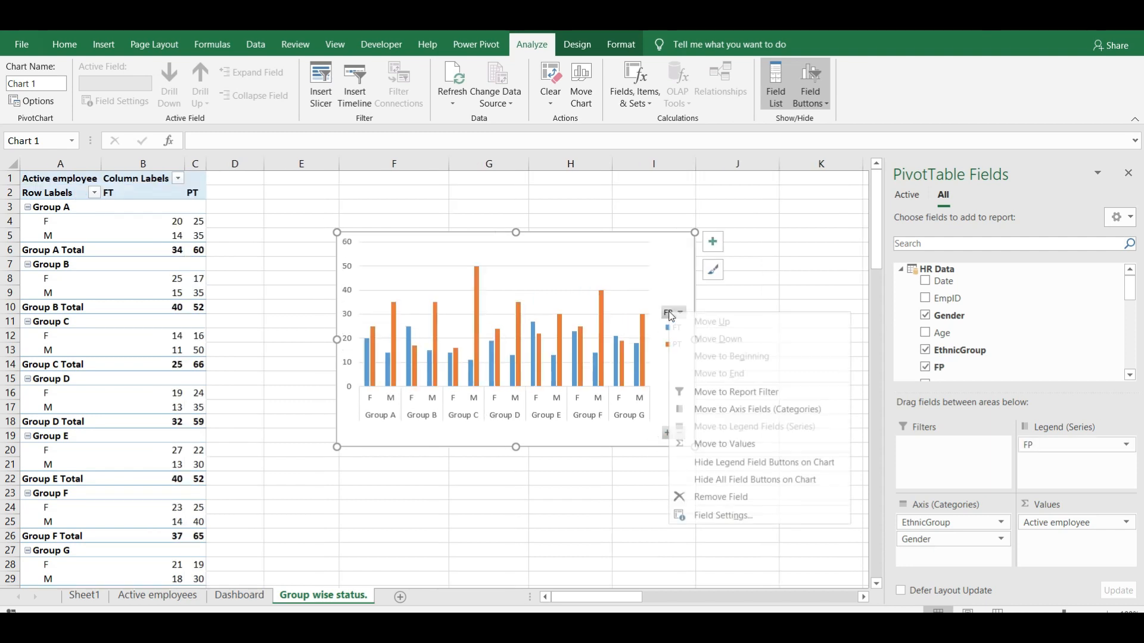
left_click(754, 463)
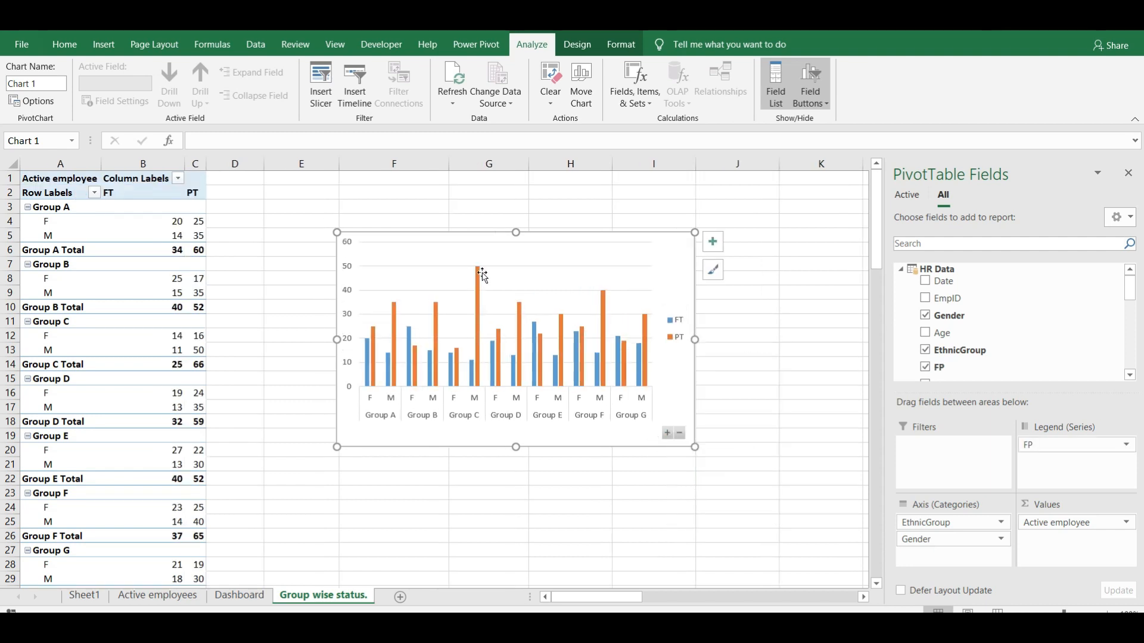
left_click(713, 241)
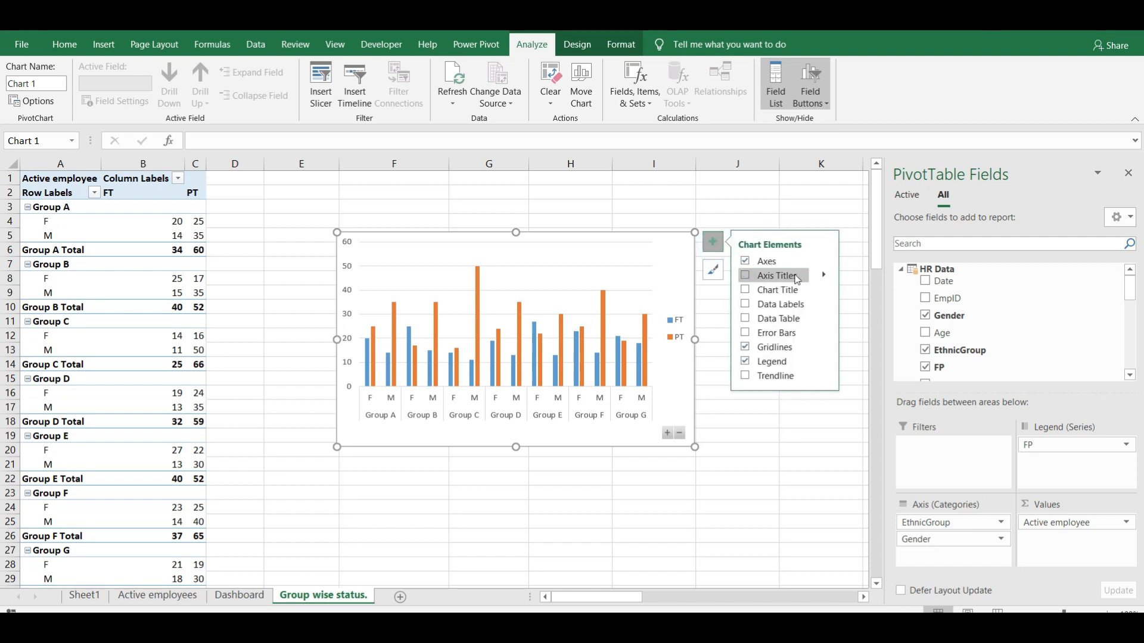
left_click(747, 347)
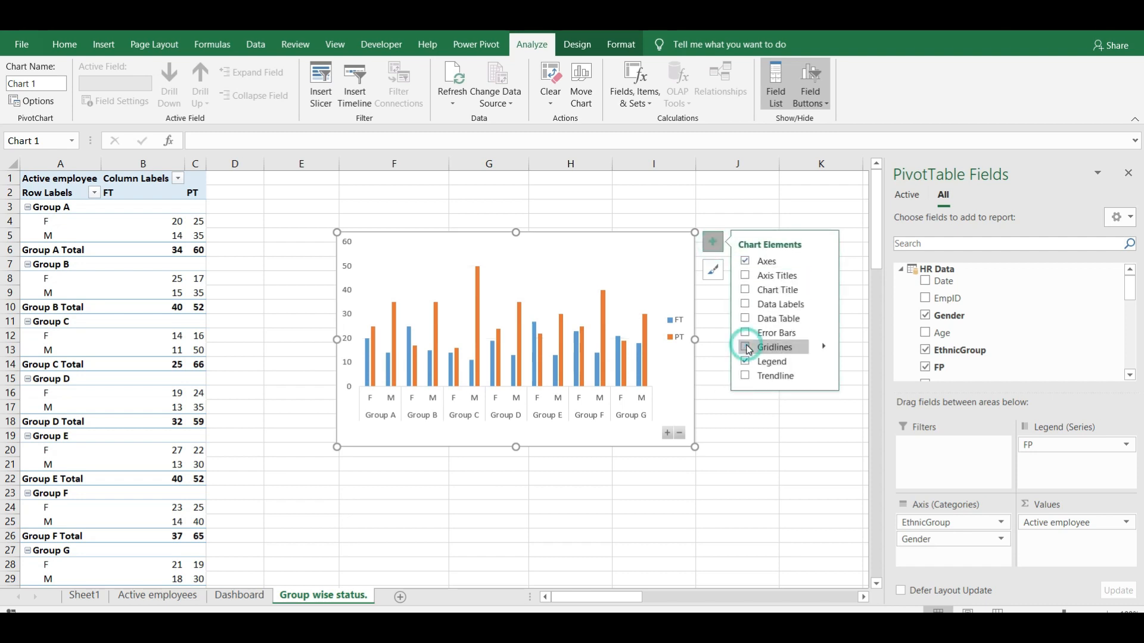
Add a title above the chart and set the legend position to Top.
left_click(823, 290)
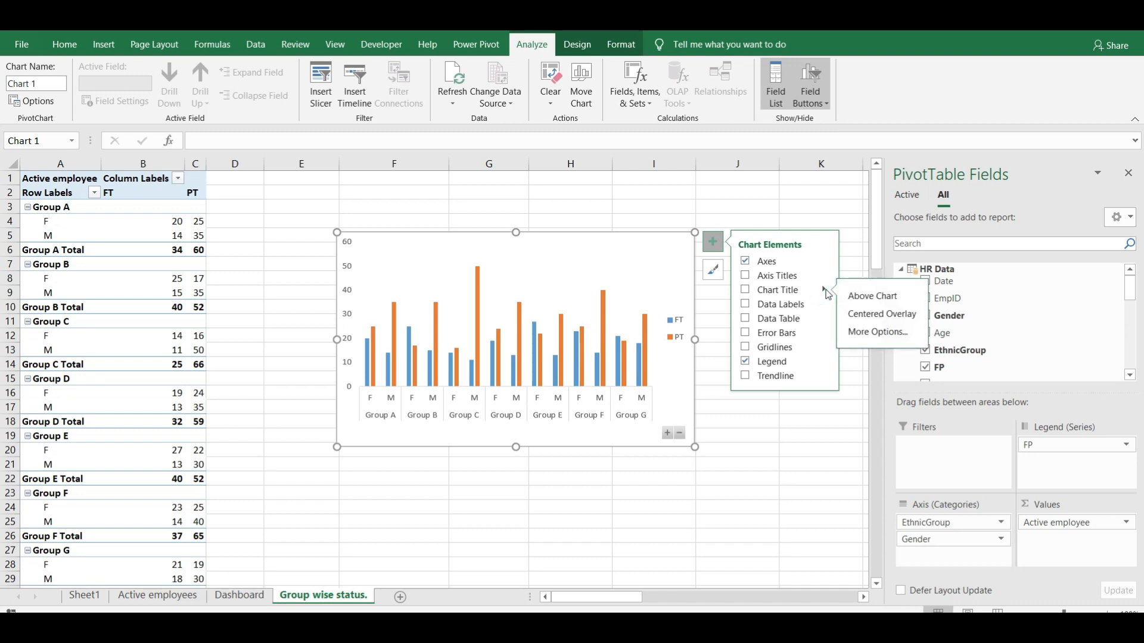
left_click(872, 301)
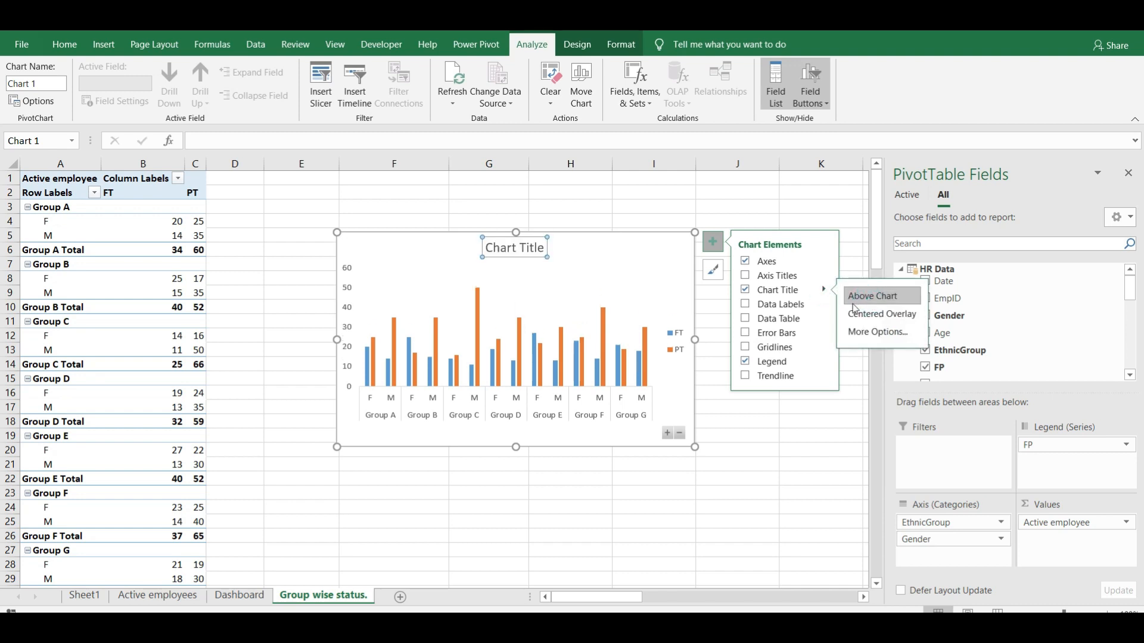
left_click(823, 362)
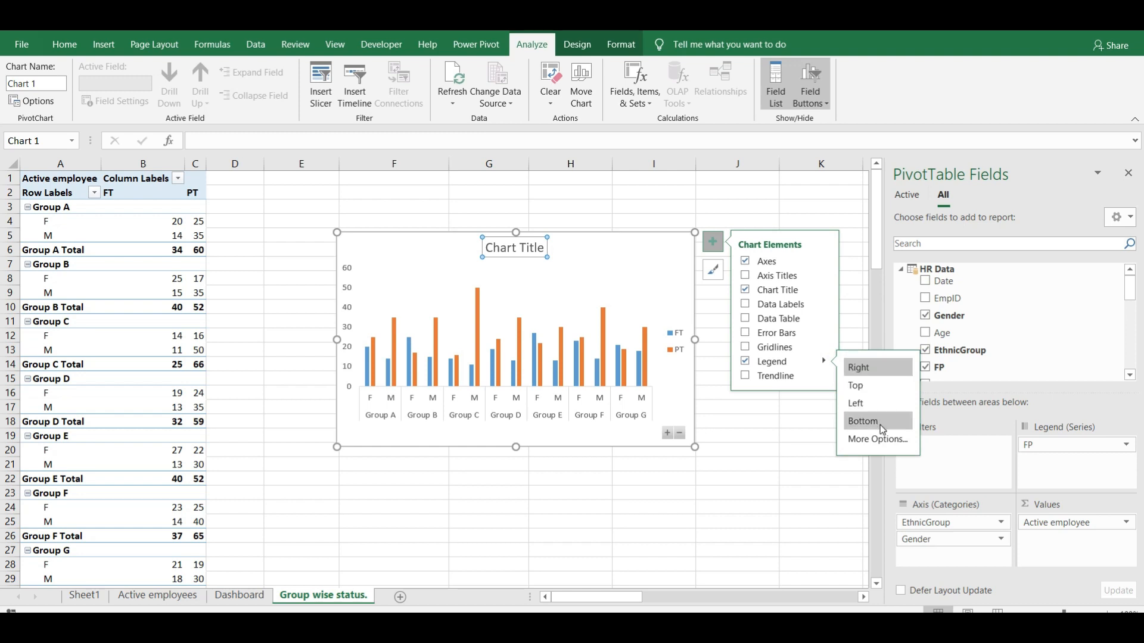
left_click(871, 386)
Move the legend to the chart's upper-right corner and the chart title to its upper-left corner.
left_click(511, 275)
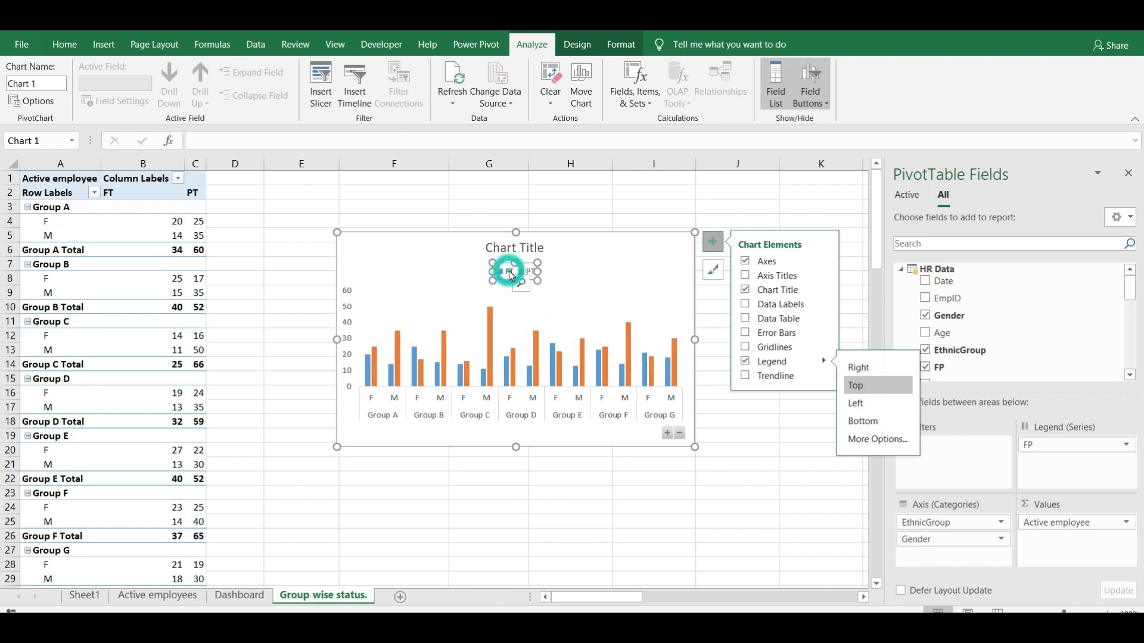
left_click_drag(524, 279, 671, 243)
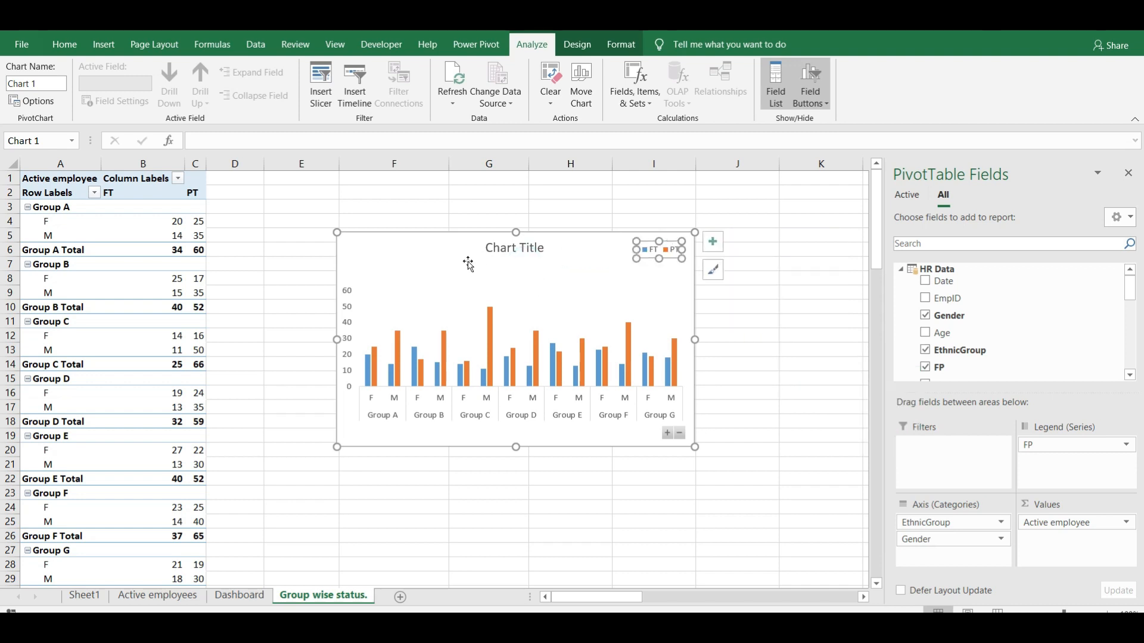
left_click(516, 249)
left_click_drag(516, 257, 380, 257)
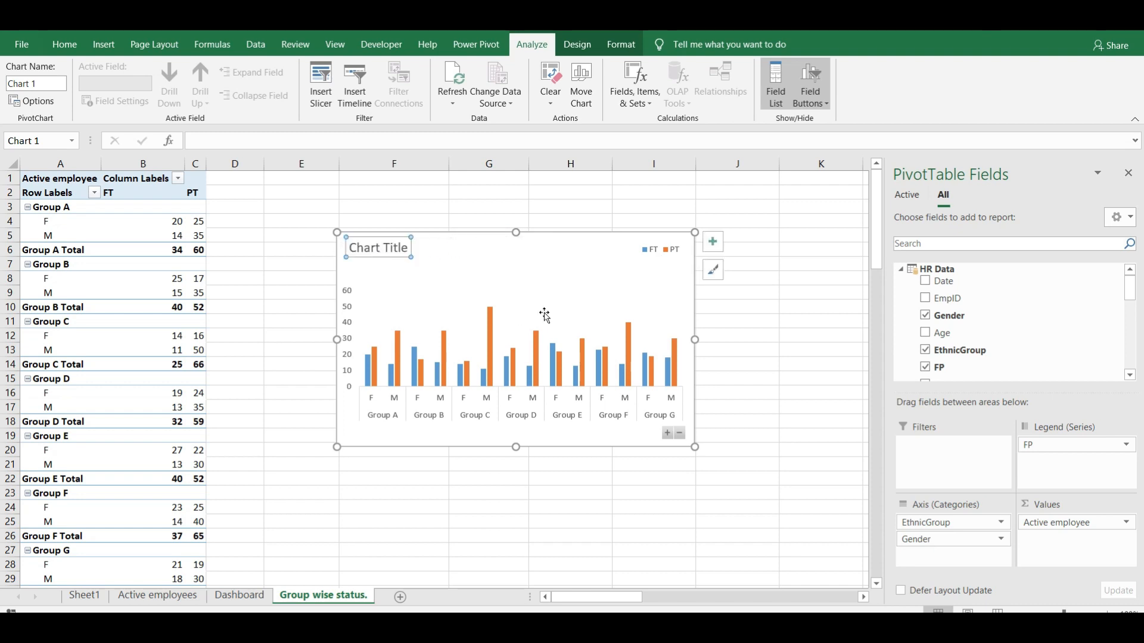
Extend the plot area upward toward the chart title and delete the vertical value axis.
left_click(545, 311)
left_click_drag(523, 291, 523, 258)
left_click(343, 314)
left_click(348, 321)
key("Delete")
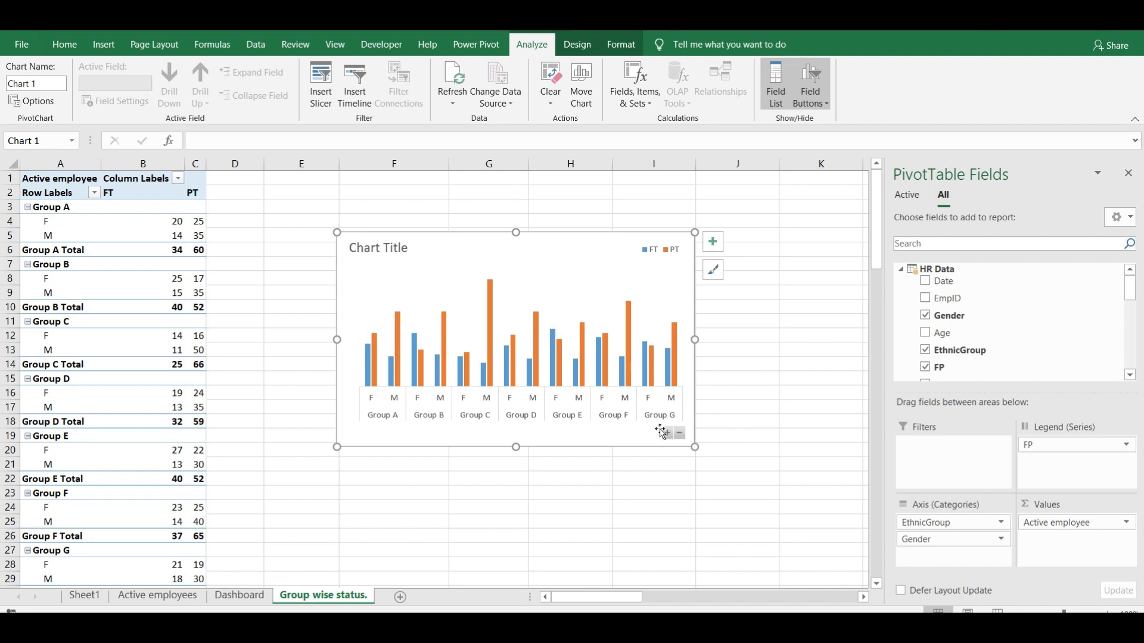
Change the chart title text to "Group wise status".
left_click(394, 250)
triple_click(384, 250)
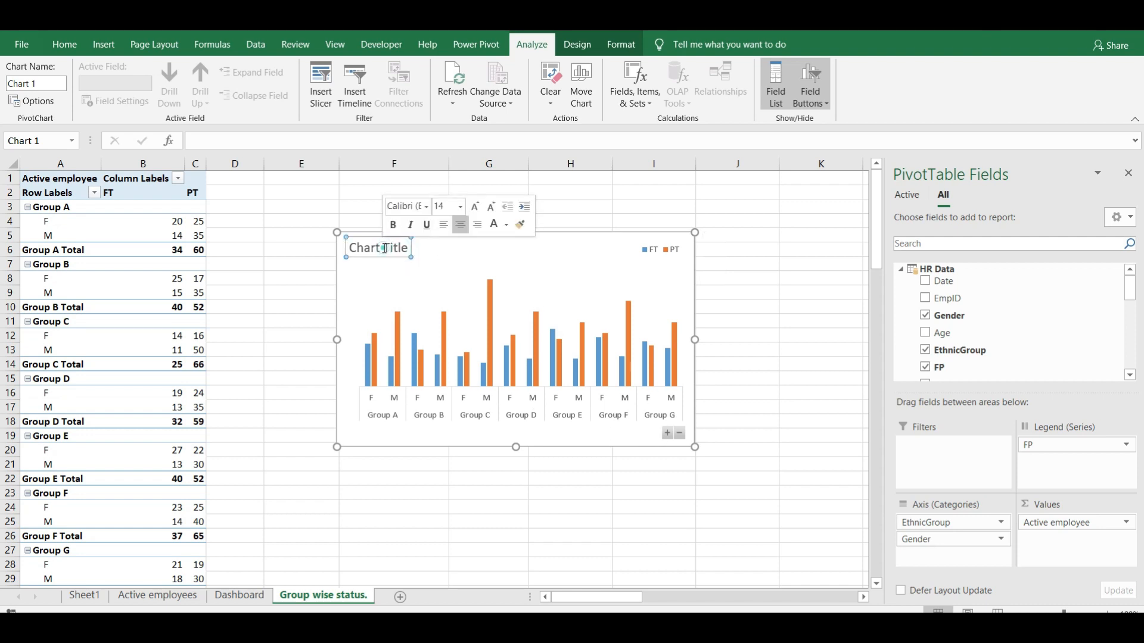
key("Delete")
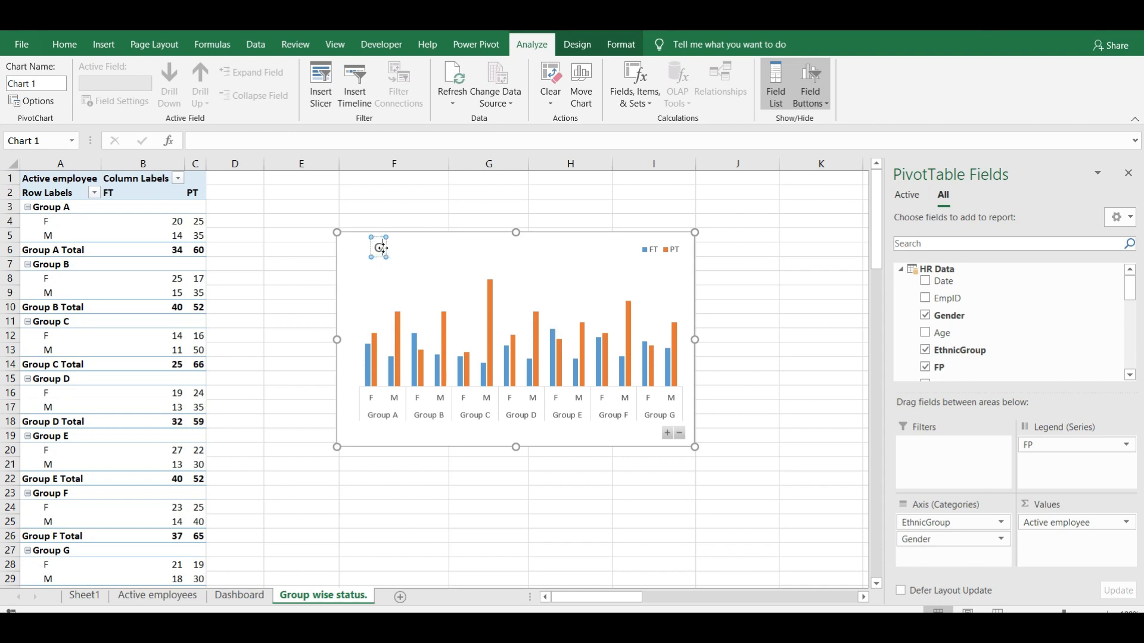
type("Group")
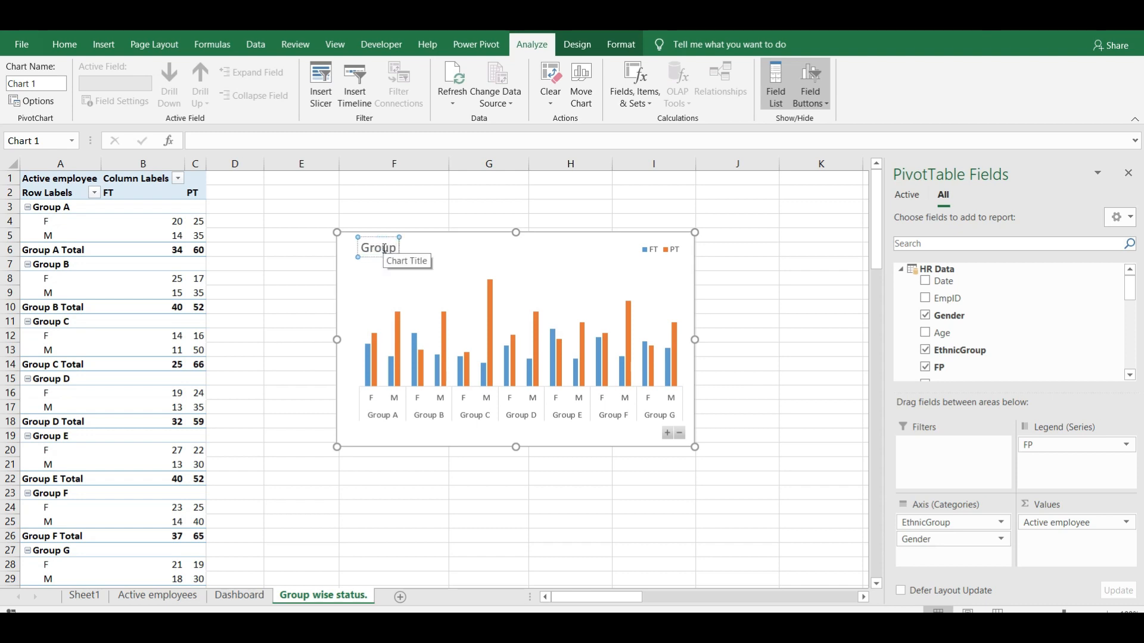
type(" wise st")
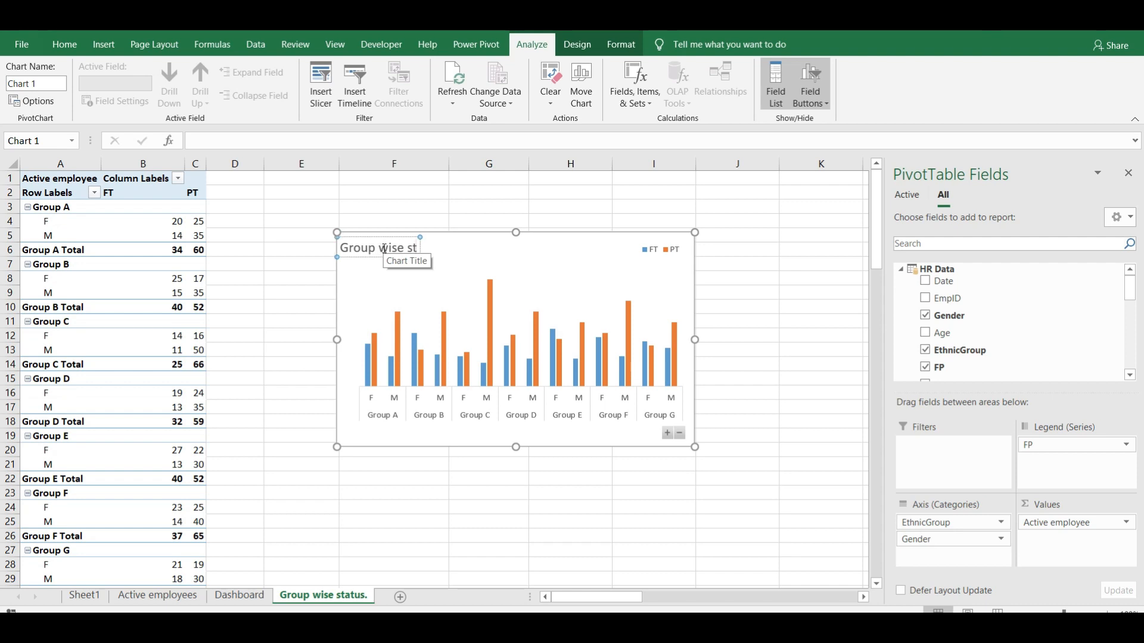
type("atus")
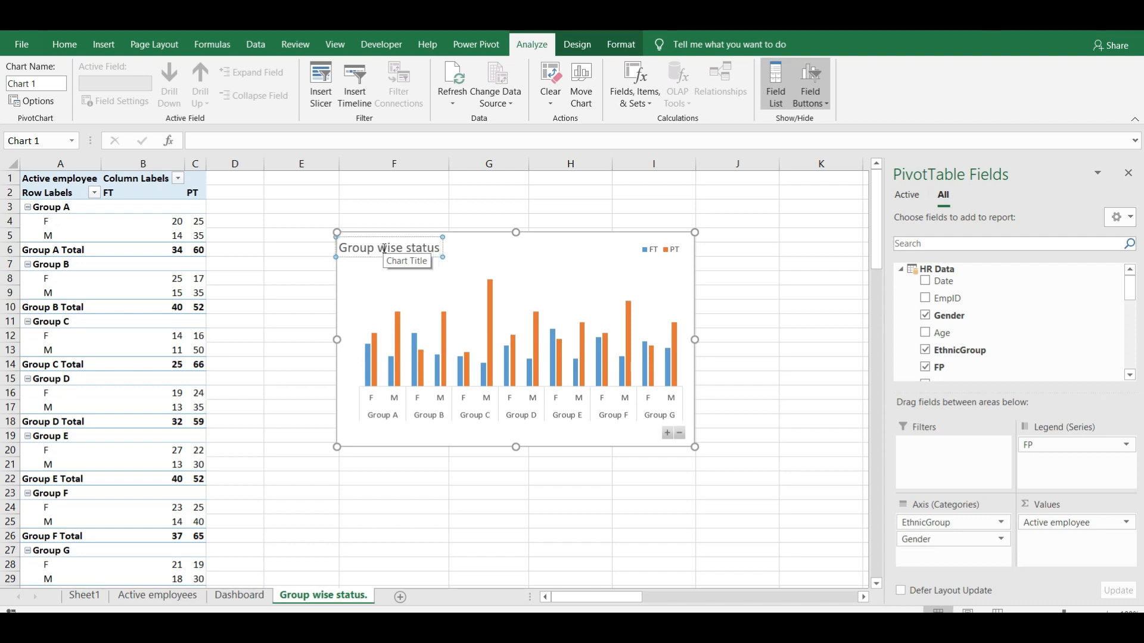
left_click(351, 285)
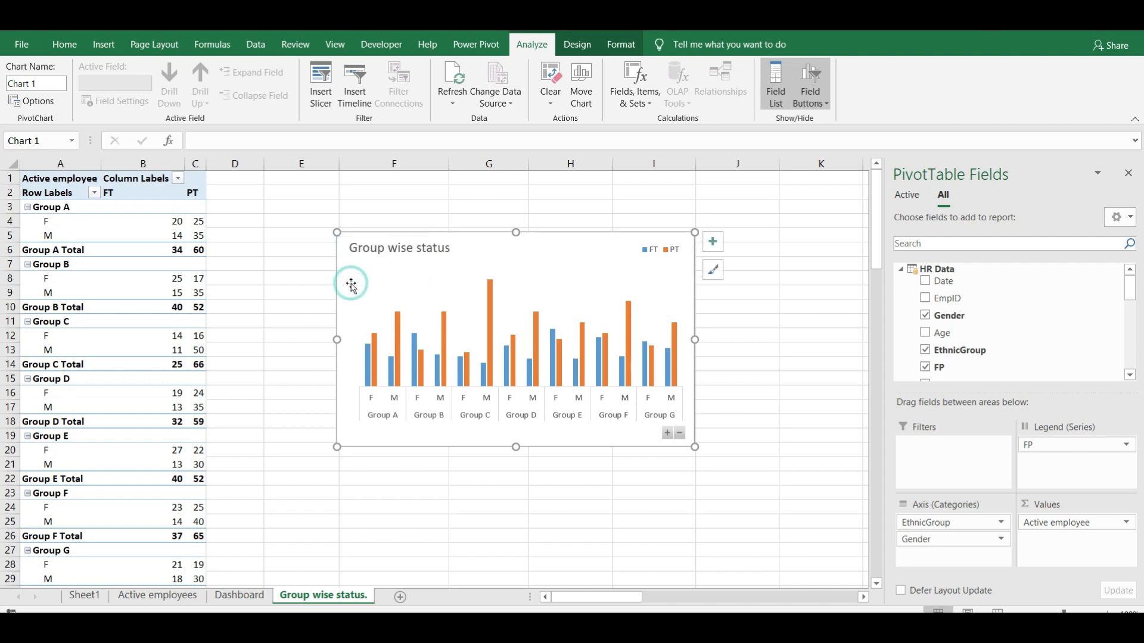
Cut the group-wise PivotChart from its sheet and paste it into the Dashboard sheet.
left_click(554, 241)
key("Delete")
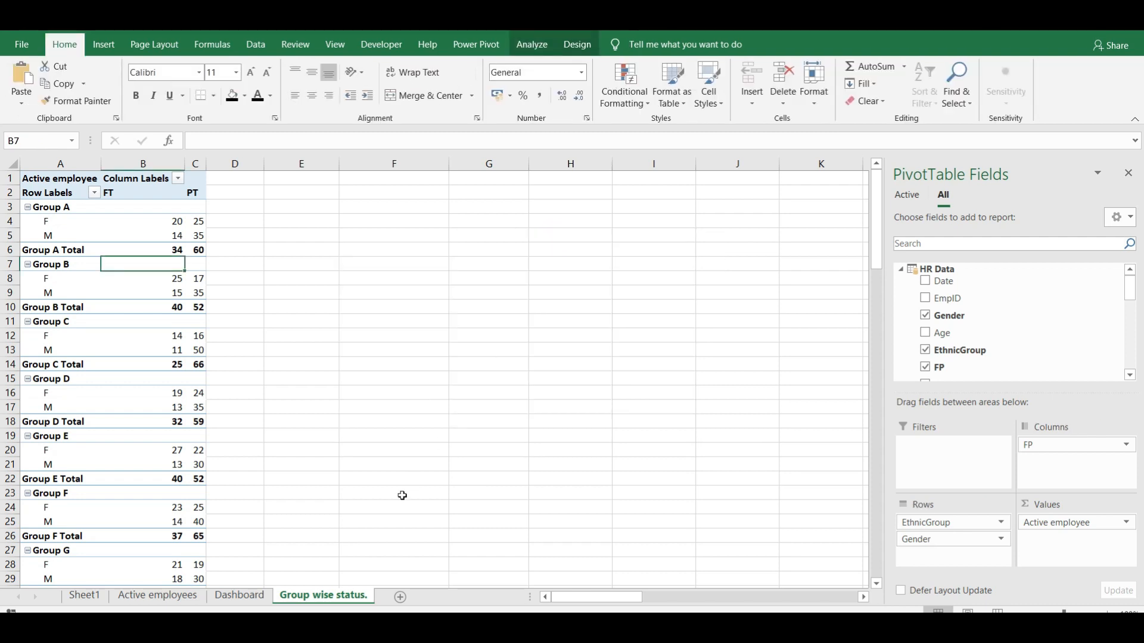
left_click(85, 596)
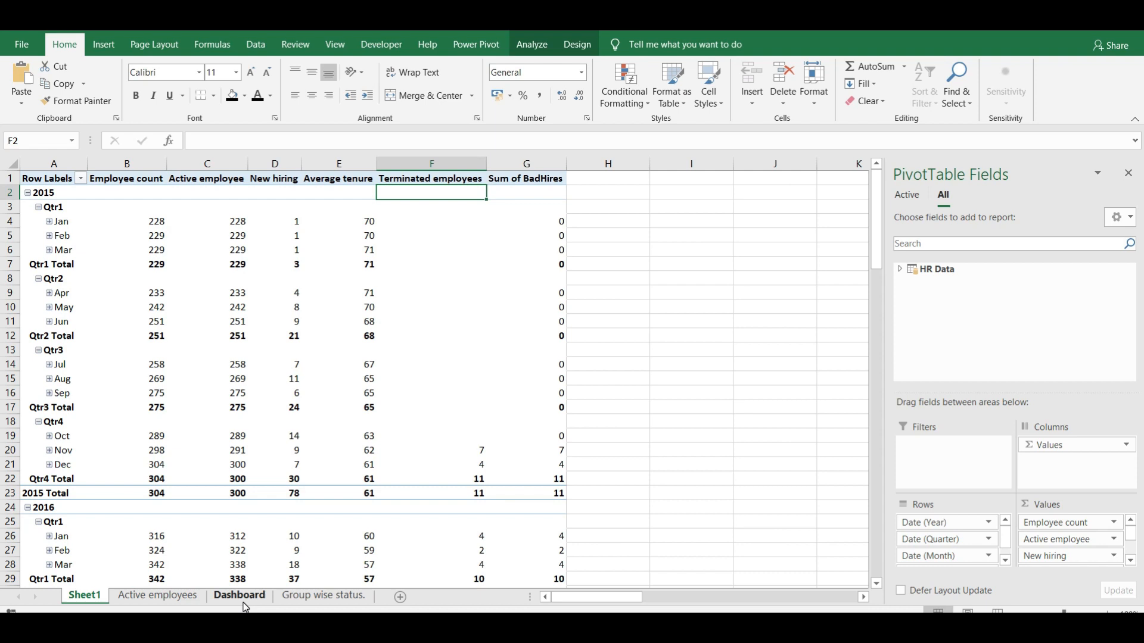
left_click(240, 596)
key("ctrl+v")
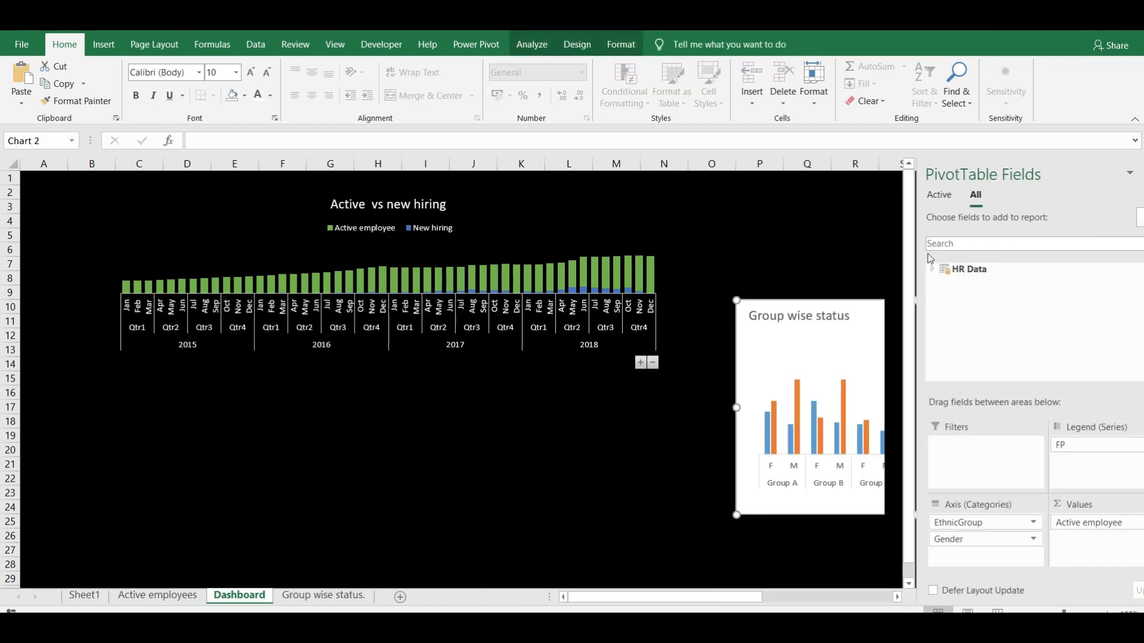
Close the field list, then reduce the pasted chart's height and place it beside the Active vs new hiring chart, over about rows 4 to 15.
left_click(1130, 174)
left_click_drag(843, 304, 792, 202)
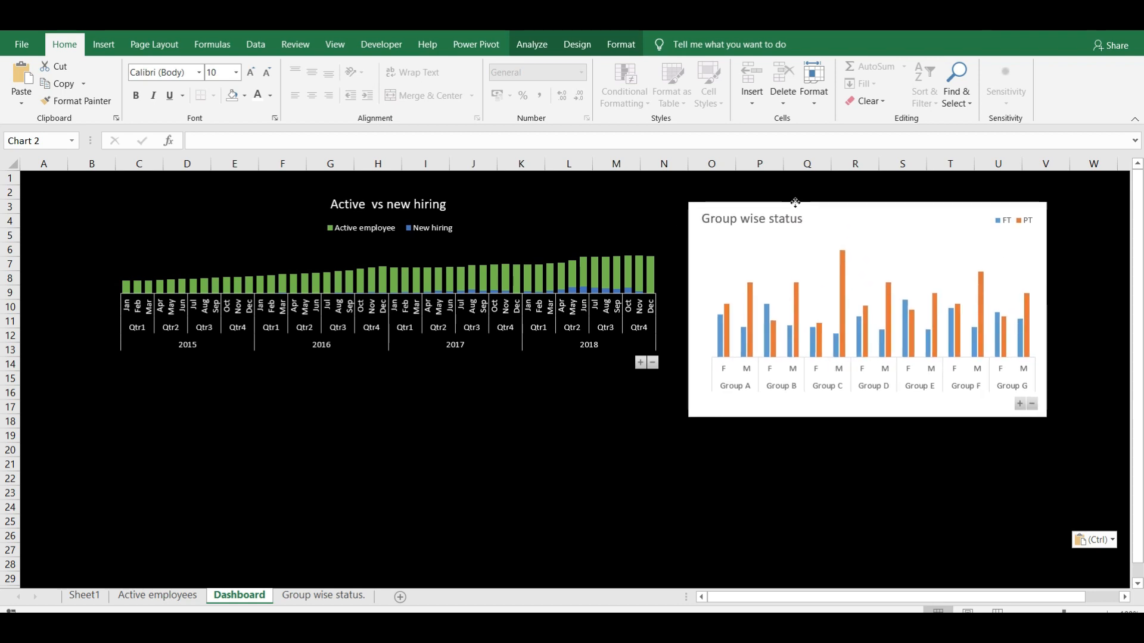
left_click_drag(864, 417, 863, 369)
left_click_drag(825, 209, 817, 222)
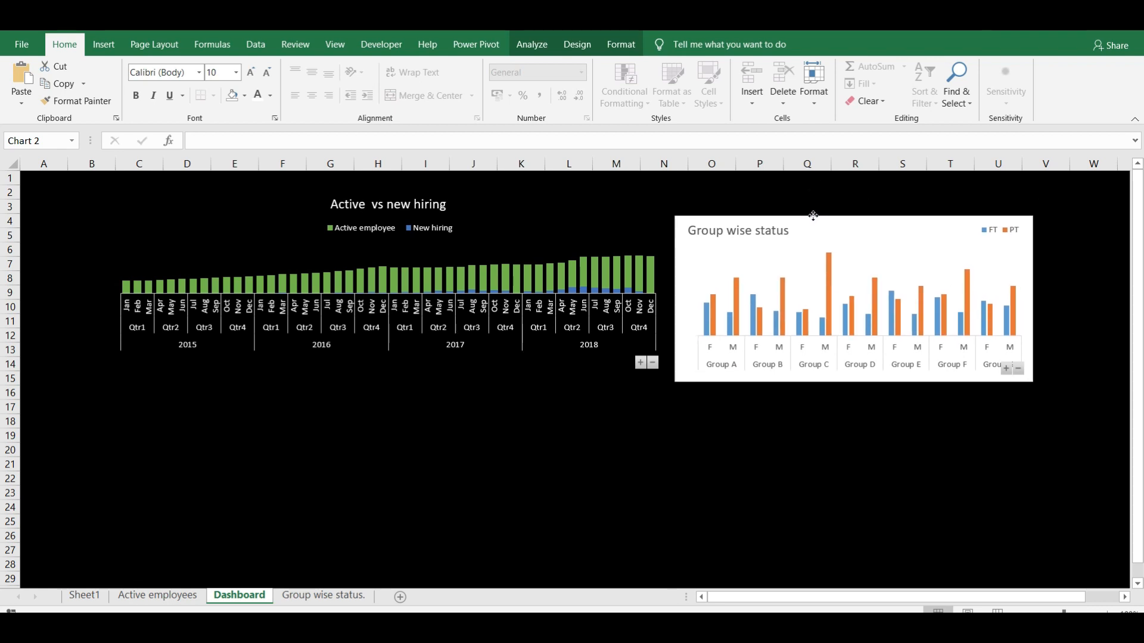
Recolour the Group wise status chart with the Colorful palette that begins with green and blue.
left_click(828, 278)
left_click(621, 44)
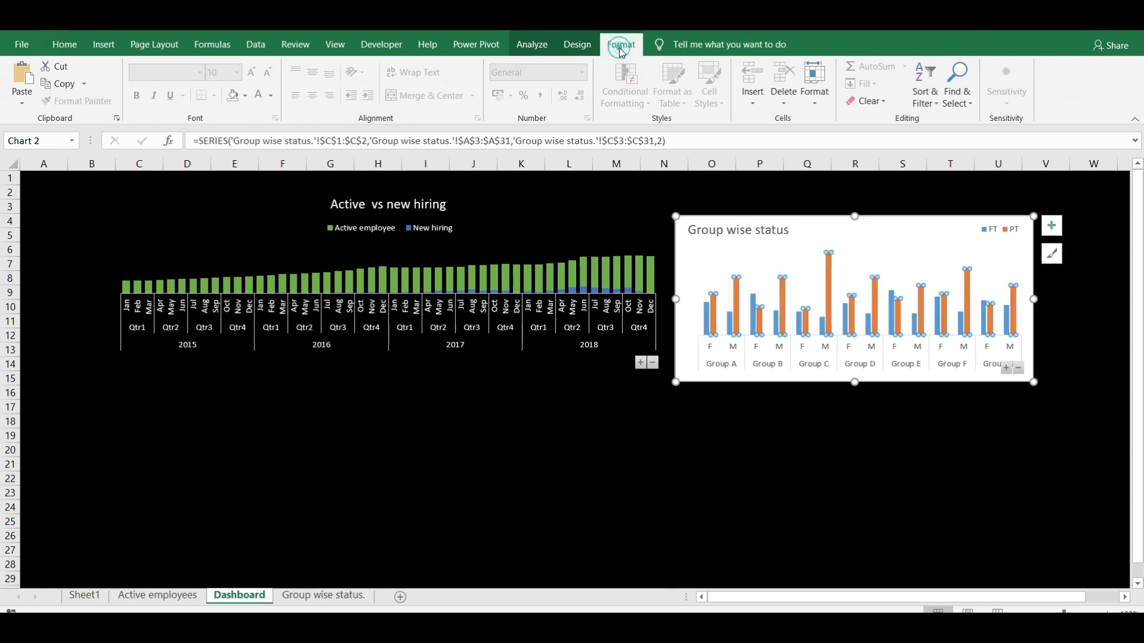
left_click(577, 44)
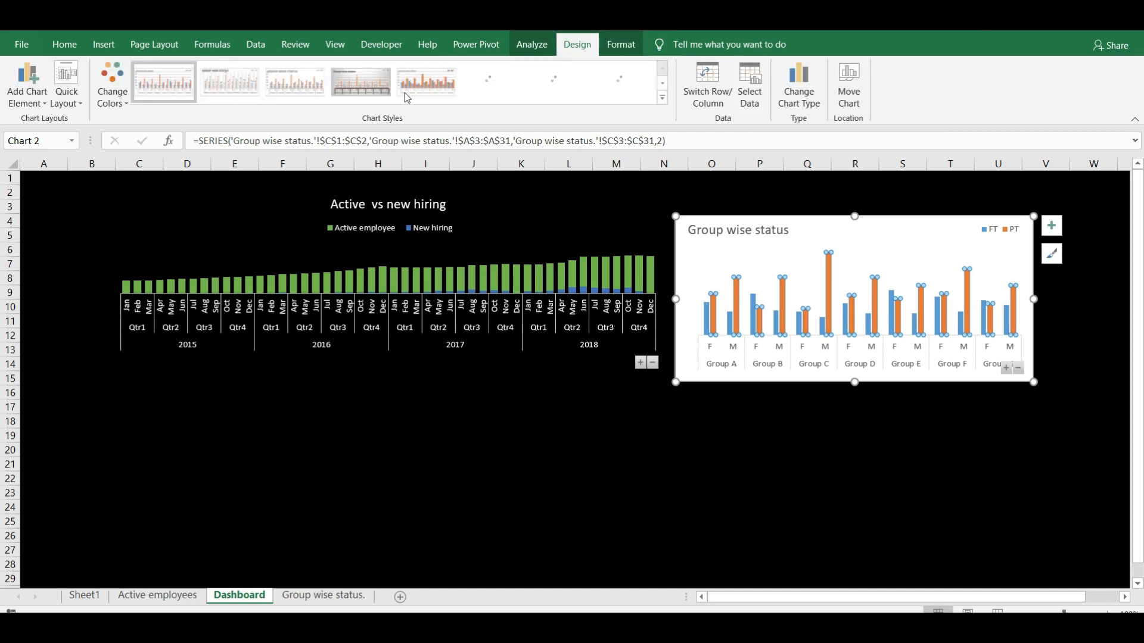
left_click(121, 105)
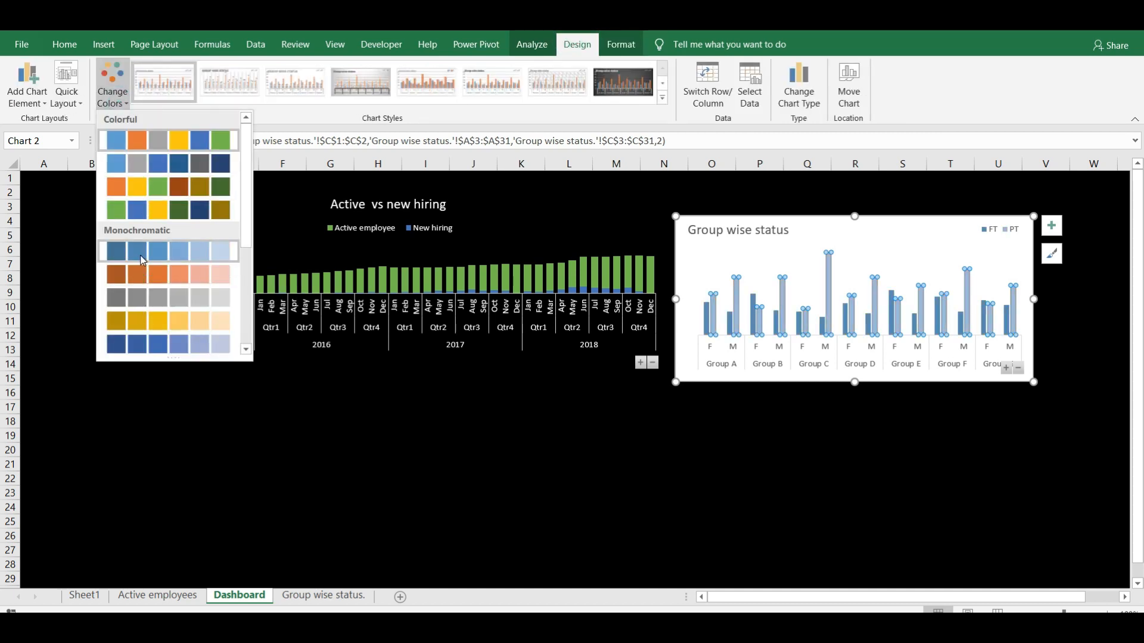
left_click(143, 209)
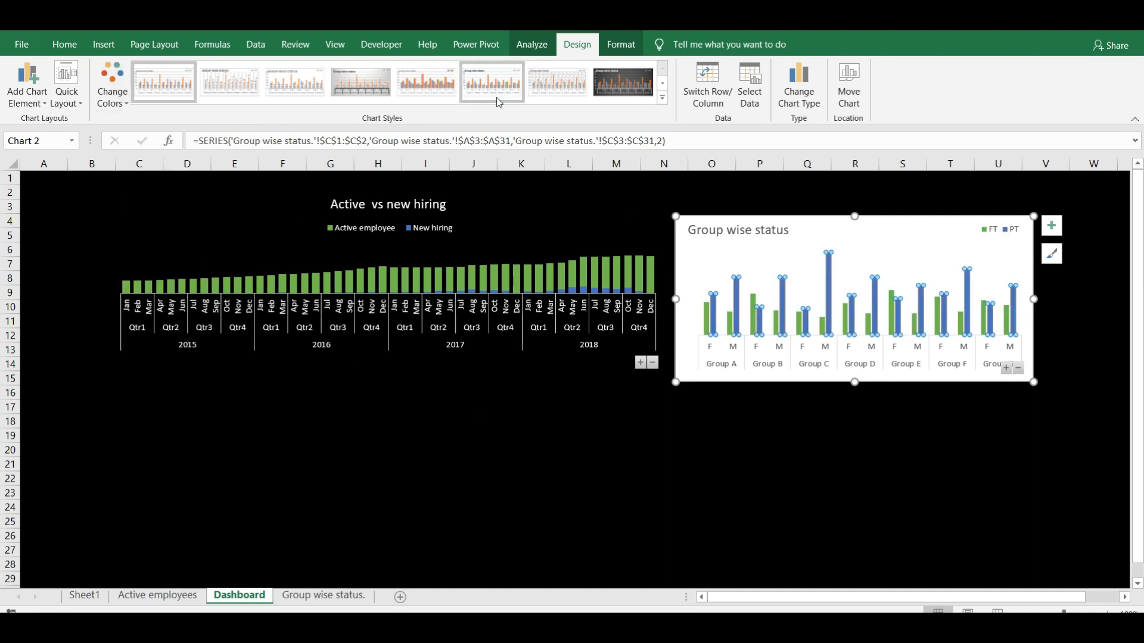
Set the PT series in the Group wise status chart to no fill.
left_click(620, 45)
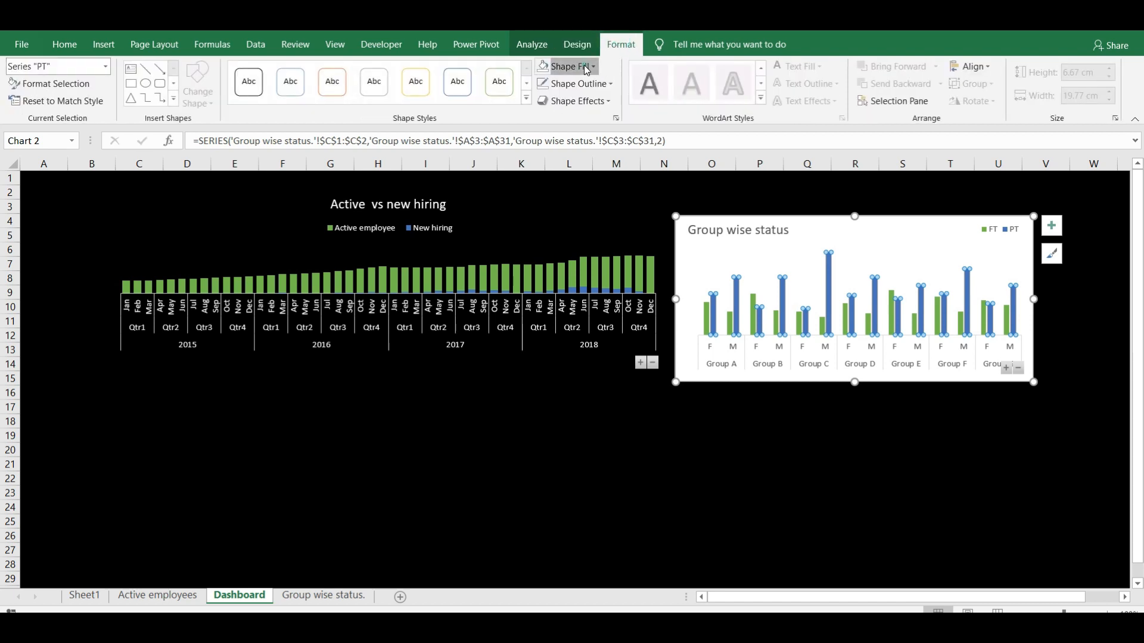
left_click(566, 66)
left_click(574, 215)
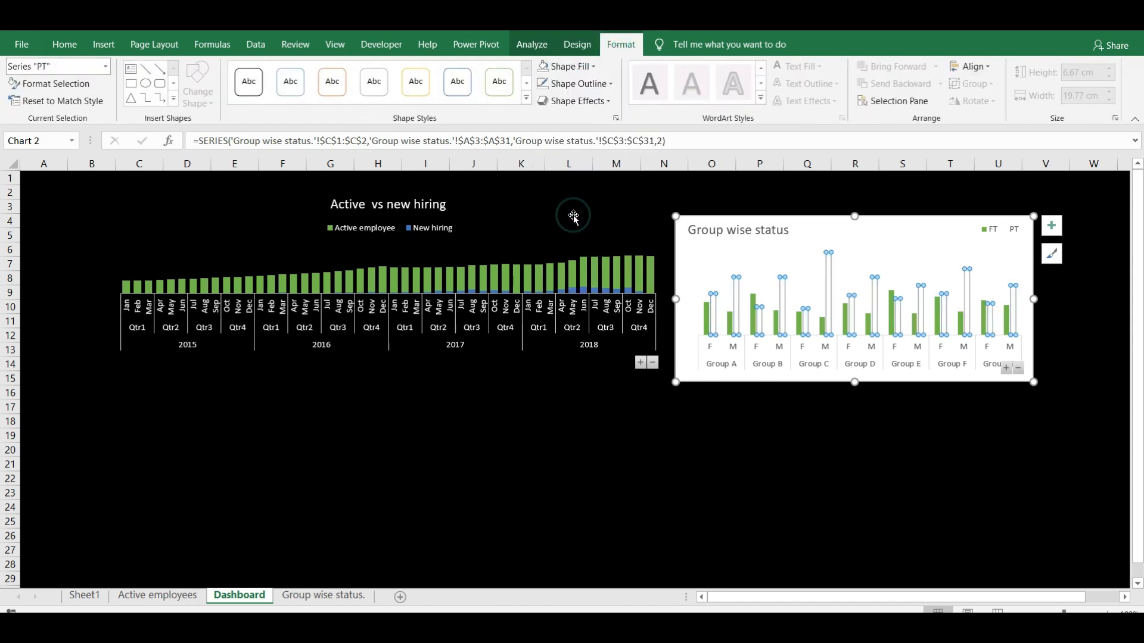
left_click(598, 87)
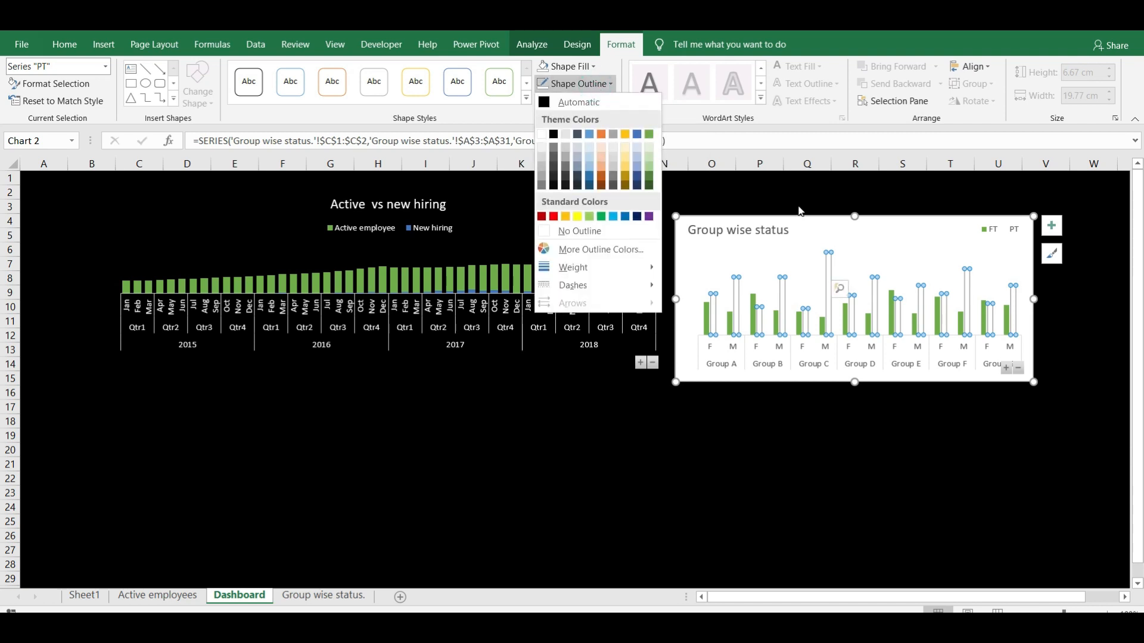
left_click(831, 396)
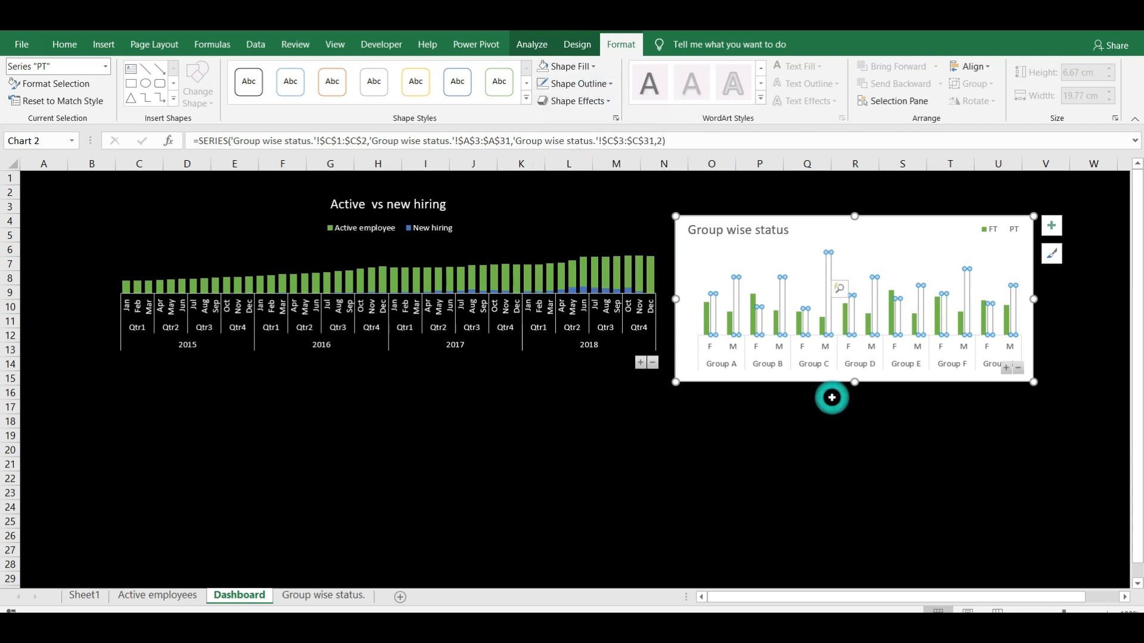
Undo the no-fill change on the PT series in the Group wise status chart.
left_click(832, 397)
key("ctrl+z")
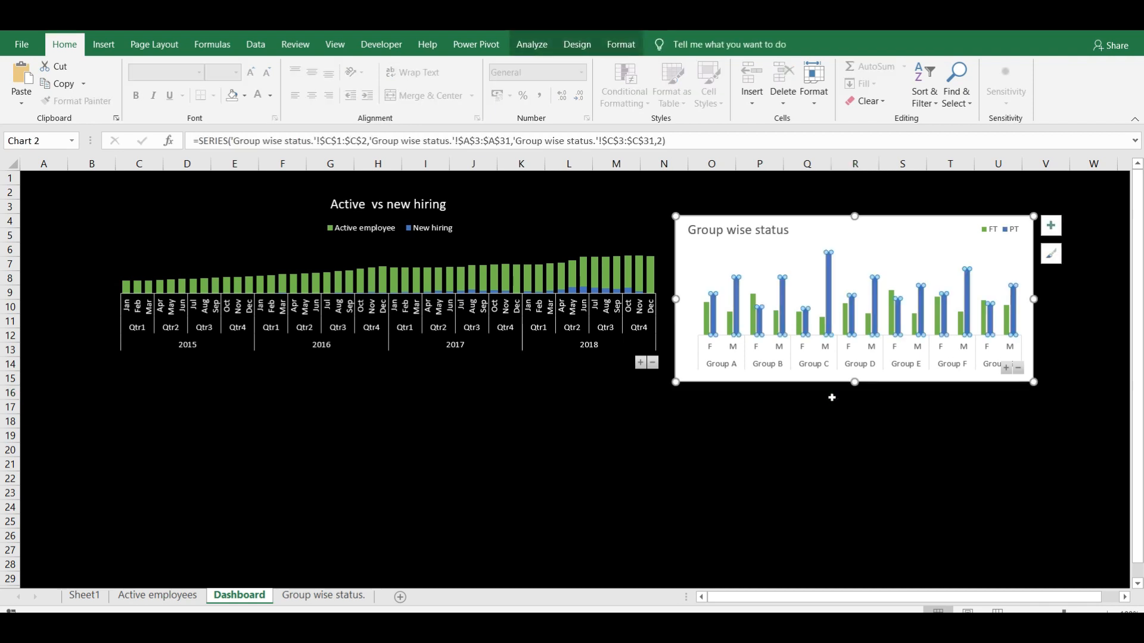
left_click(771, 402)
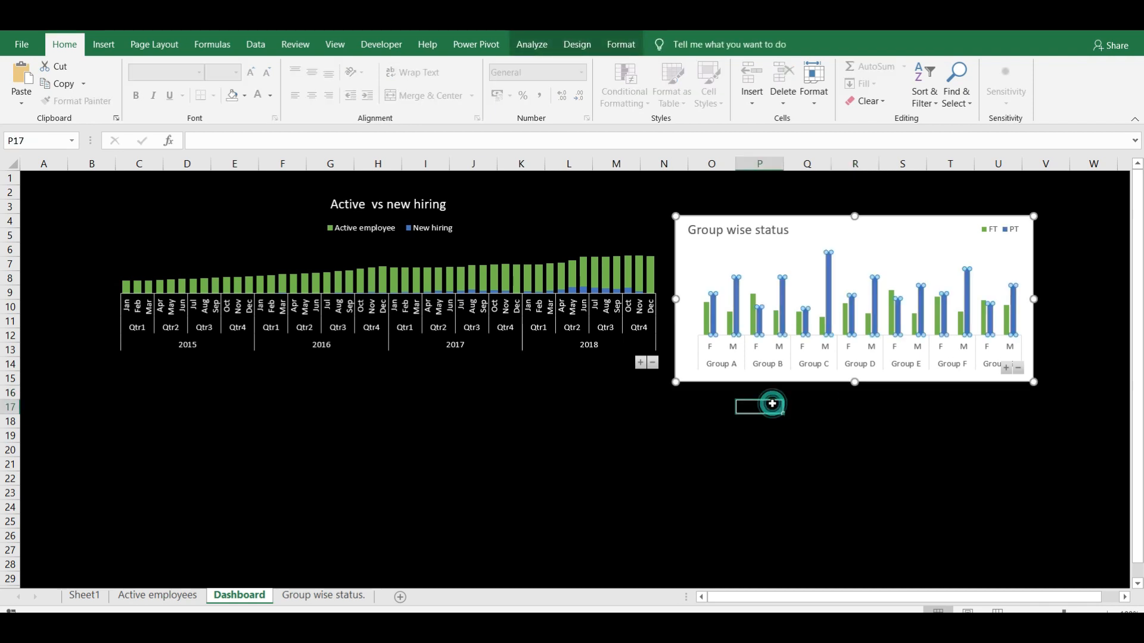
Set the chart area of the Group wise status chart to no fill and no outline.
left_click(926, 218)
left_click(626, 44)
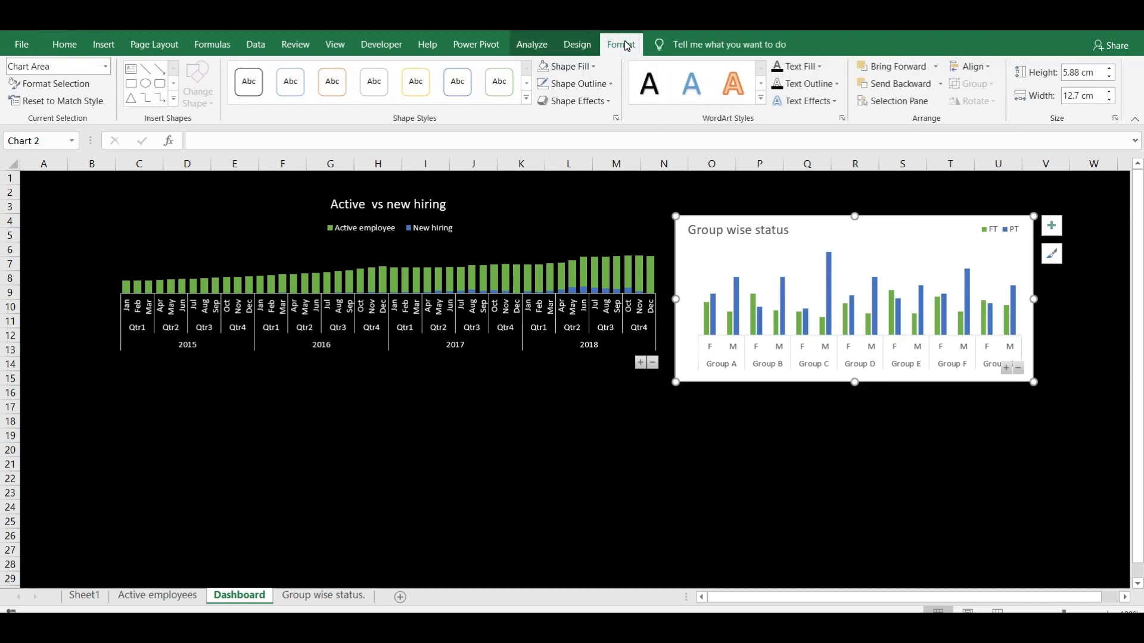
left_click(563, 66)
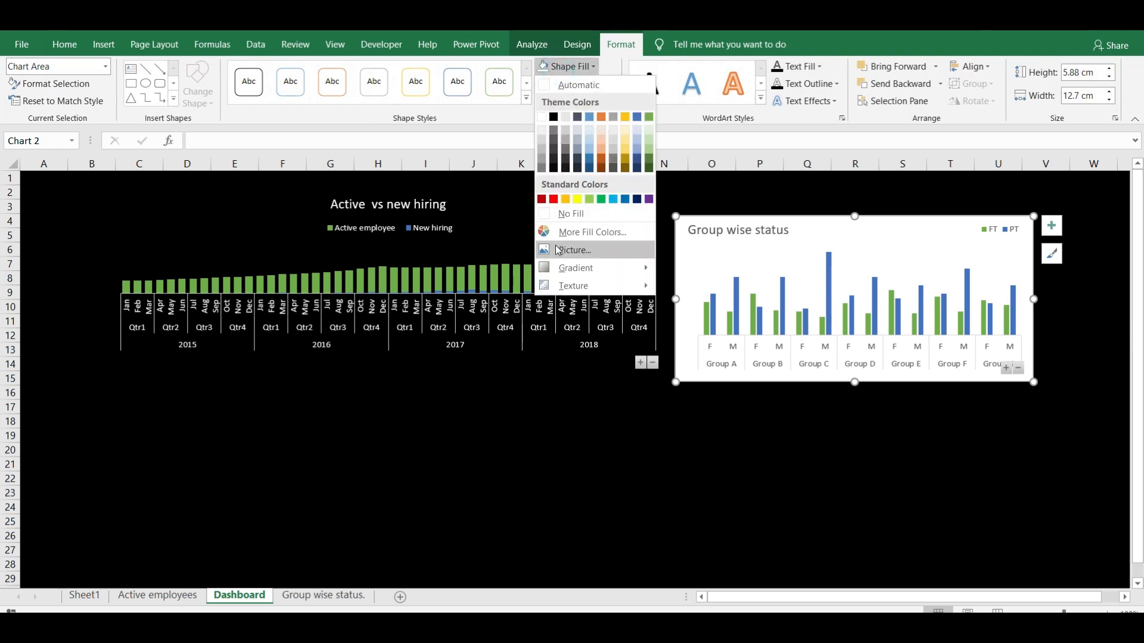
left_click(575, 213)
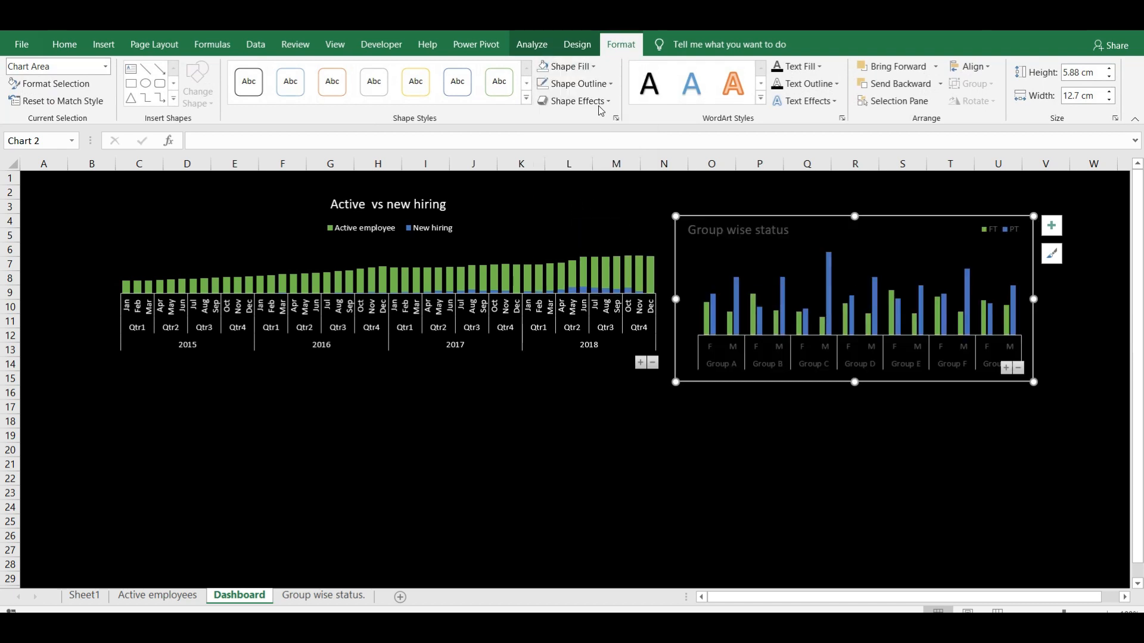
left_click(581, 84)
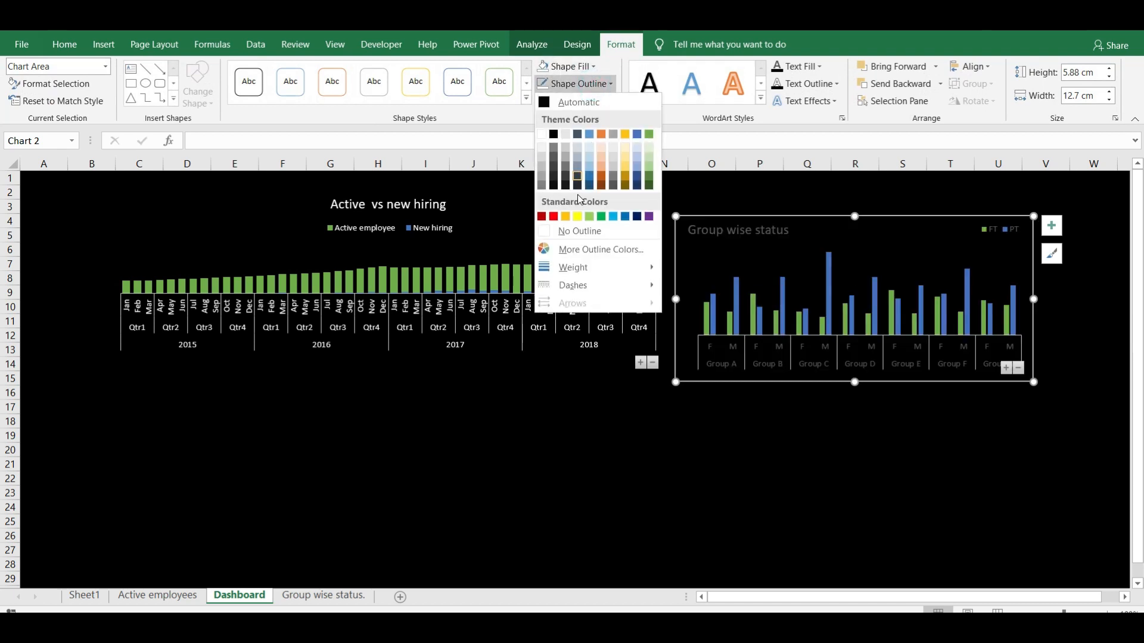
left_click(603, 239)
Change the font colour of the Group wise status chart's category axis labels to white.
left_click(703, 237)
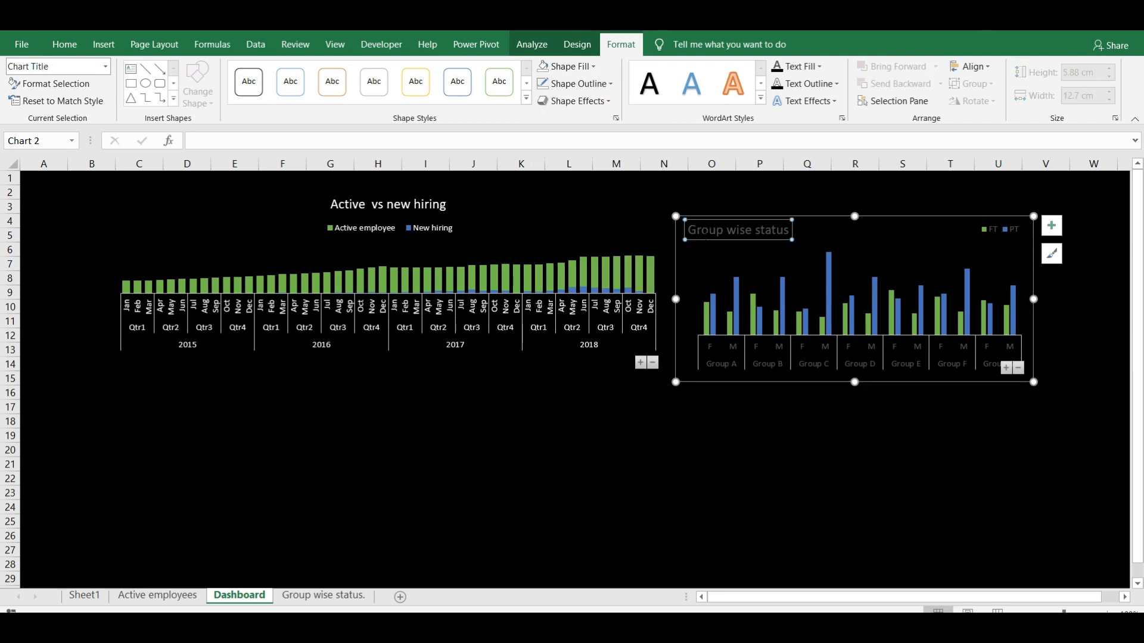
left_click(775, 356)
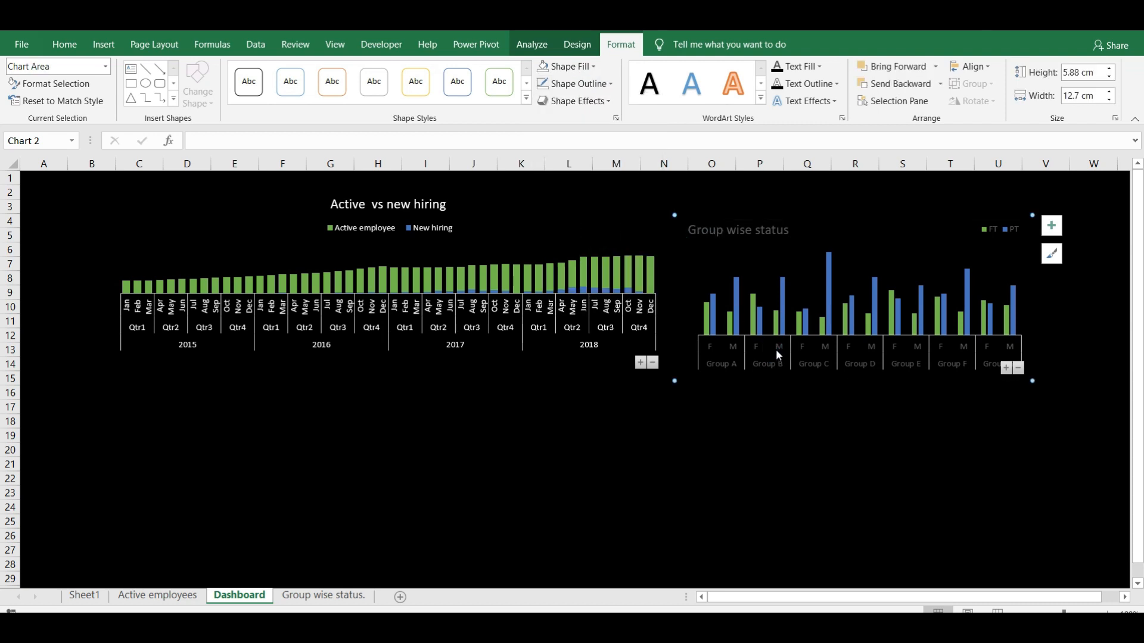
left_click(611, 84)
left_click(611, 87)
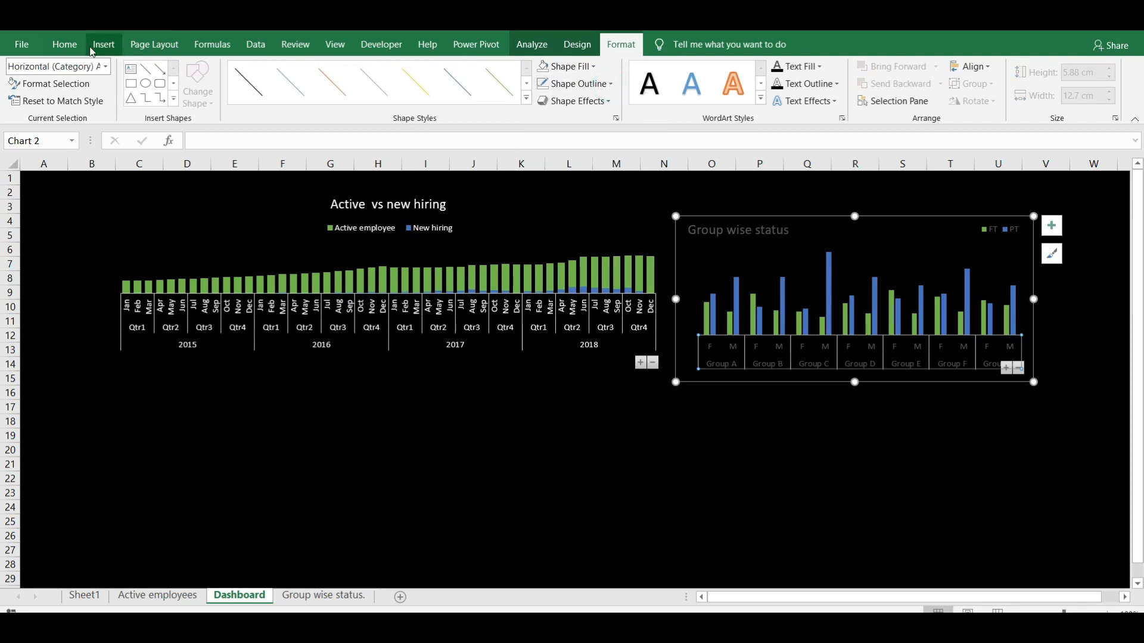
left_click(63, 44)
left_click(258, 97)
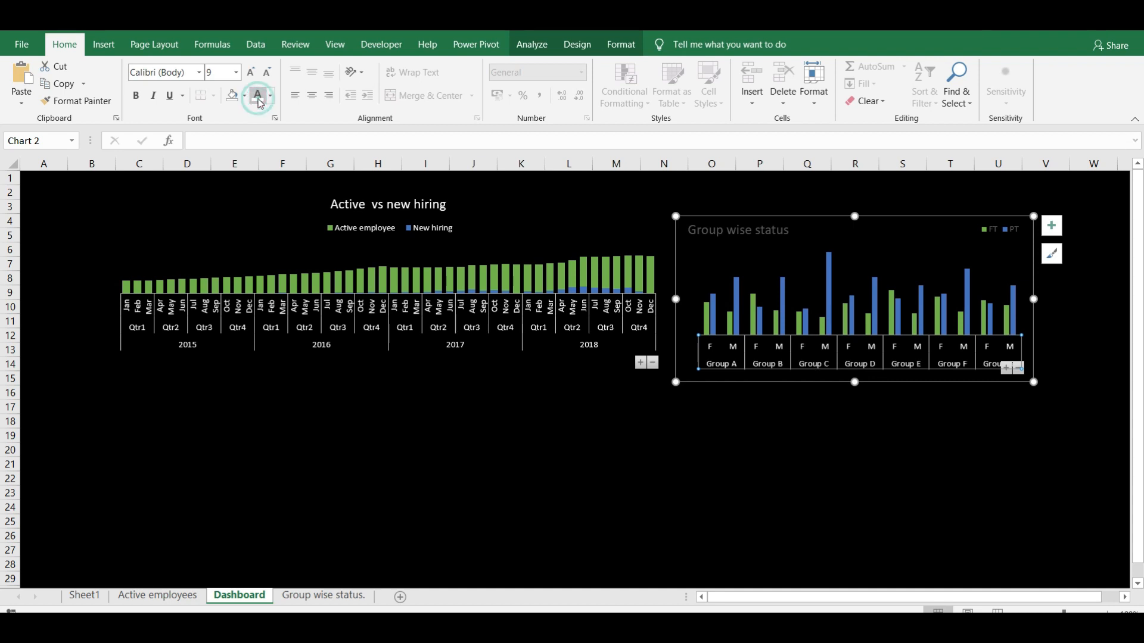
Make the title and legend text of the Group wise status chart white.
left_click(741, 231)
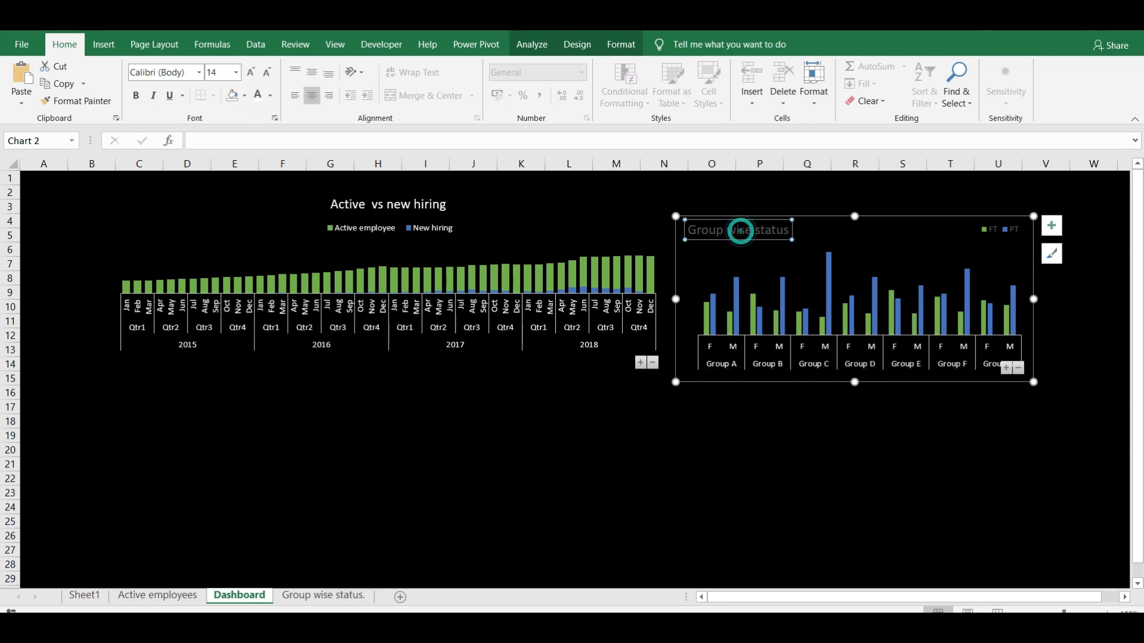
left_click(258, 95)
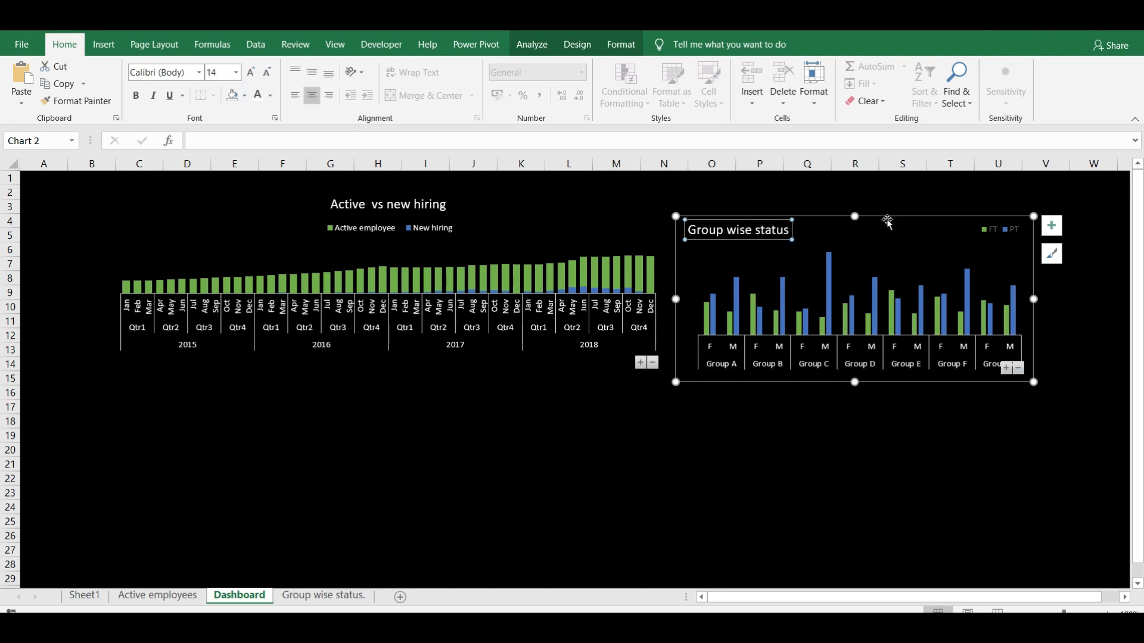
left_click(984, 231)
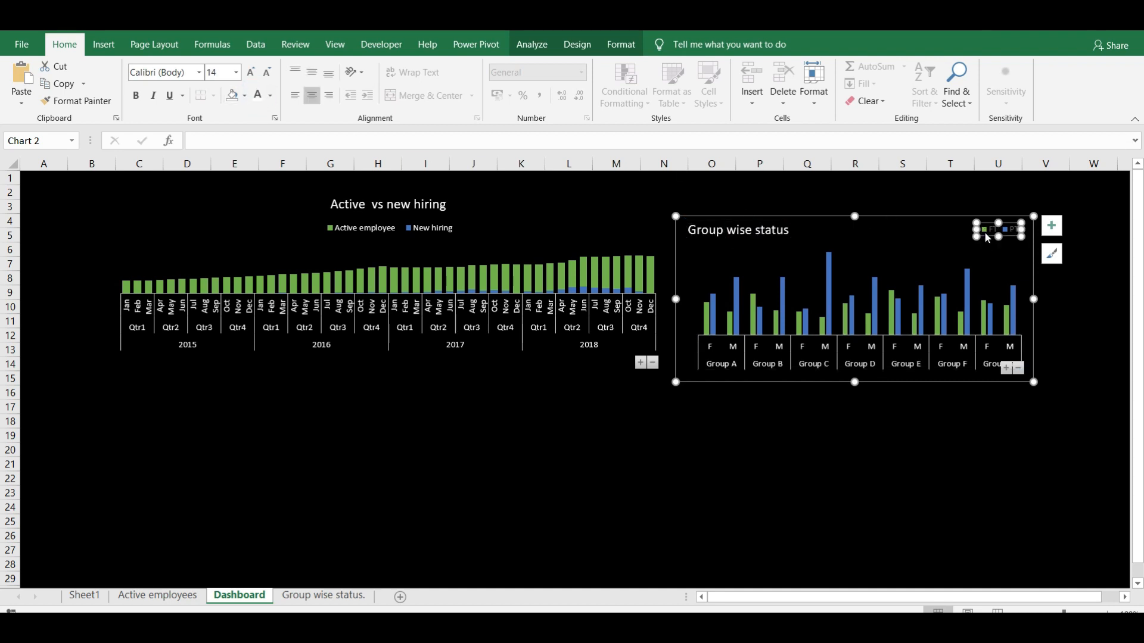
left_click(256, 94)
left_click(849, 452)
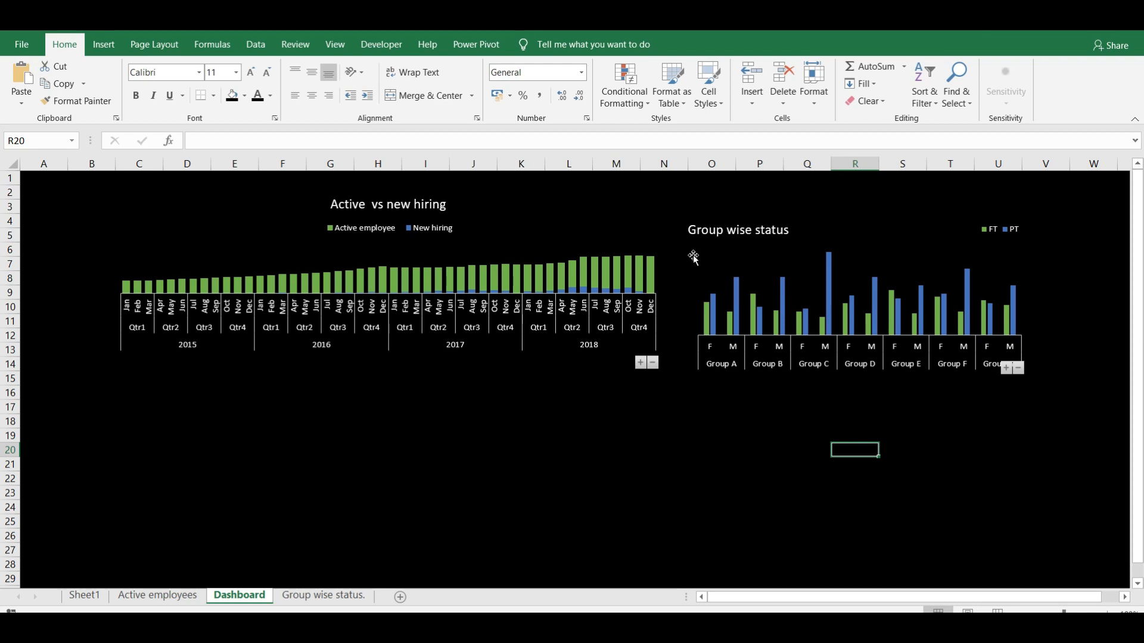
Collapse the Group wise status chart to group level, then expand the entire field again to show gender.
mouse_move(830, 277)
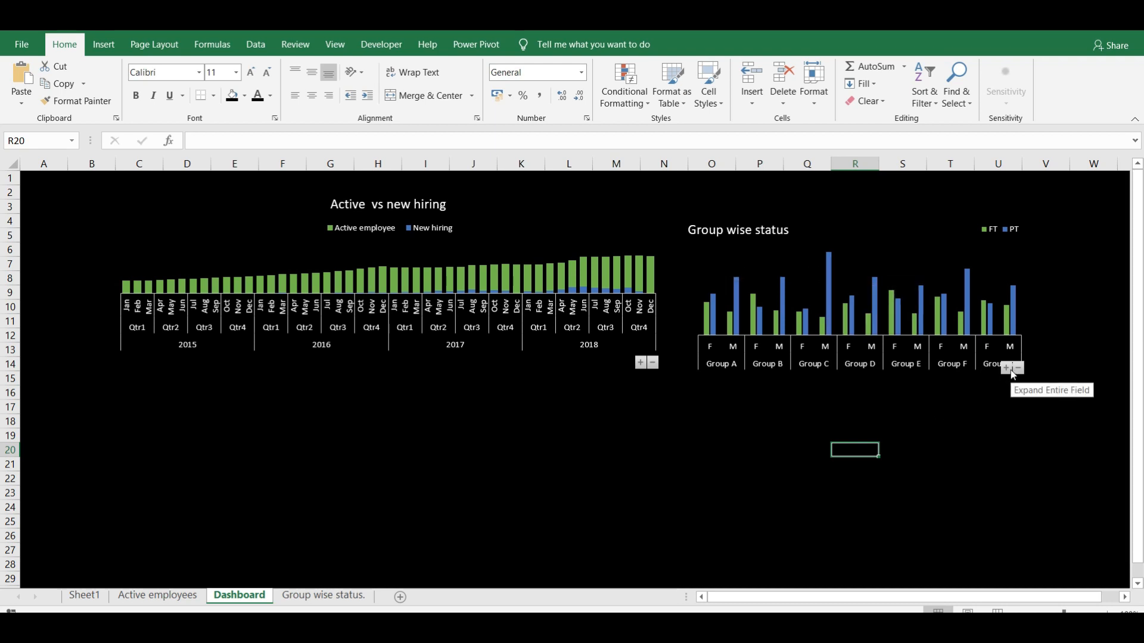
left_click(1019, 369)
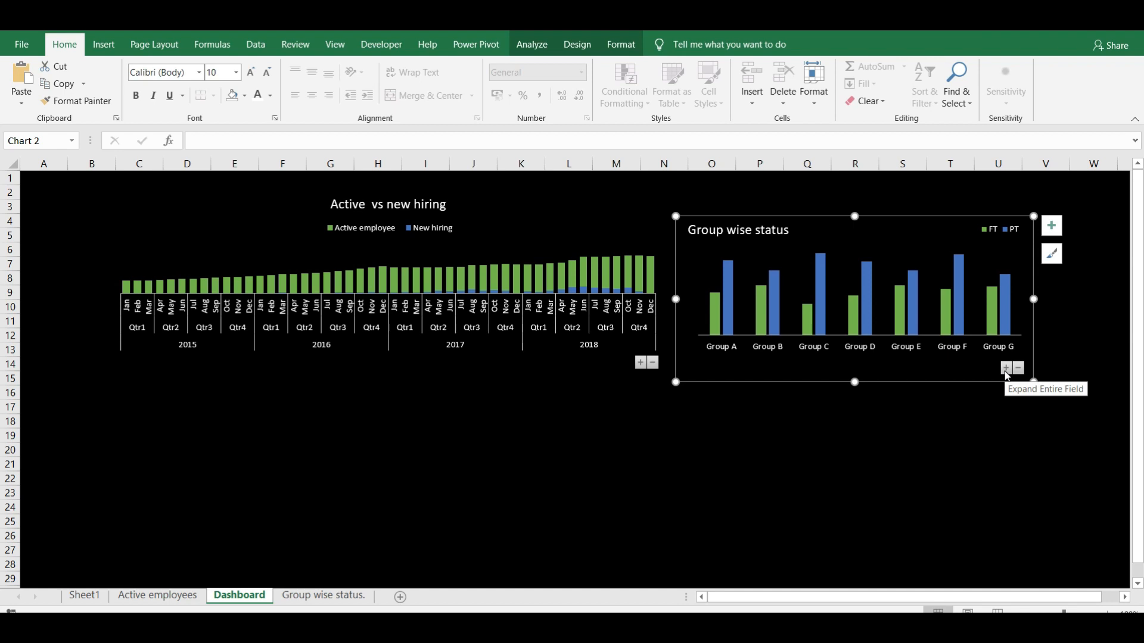
left_click(1006, 368)
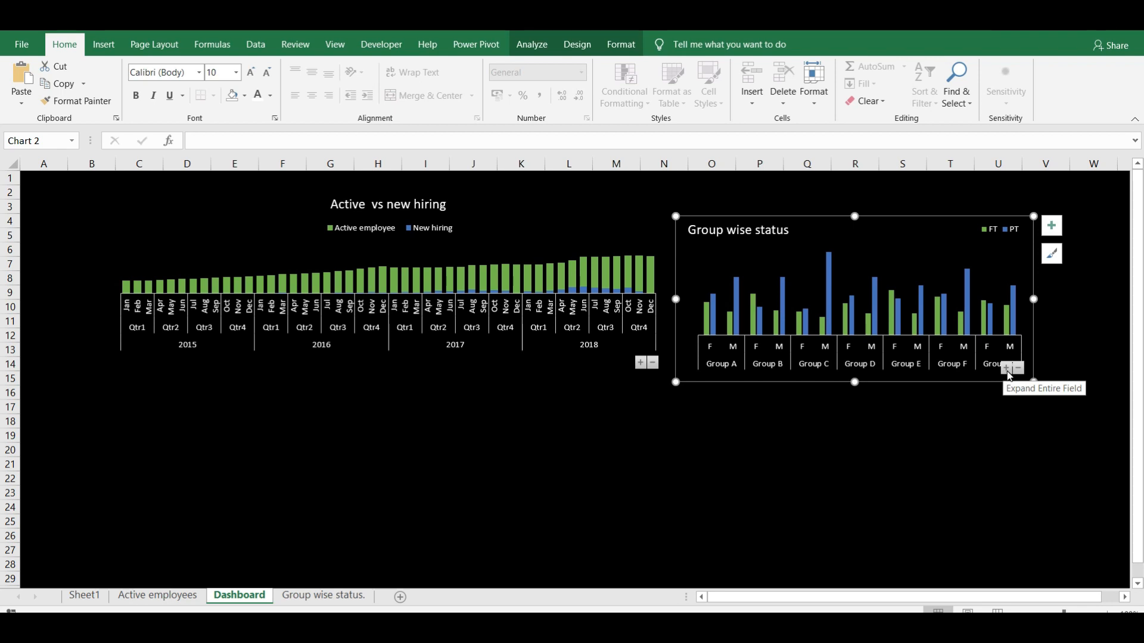
left_click(752, 451)
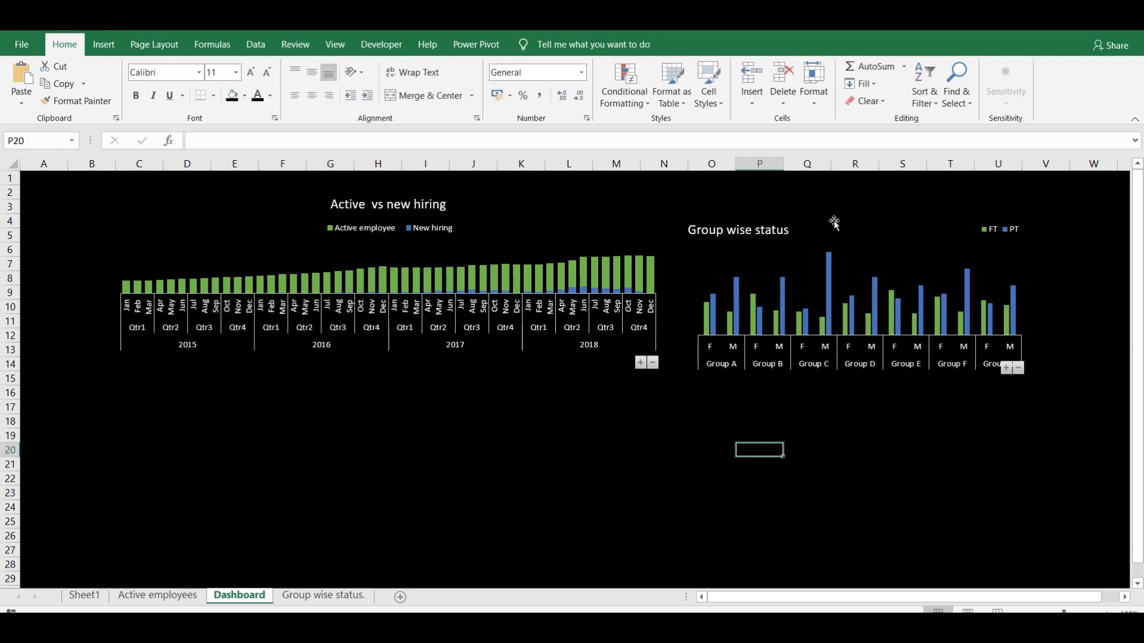
Widen the Group wise status chart slightly toward the Active vs new hiring chart.
left_click(851, 210)
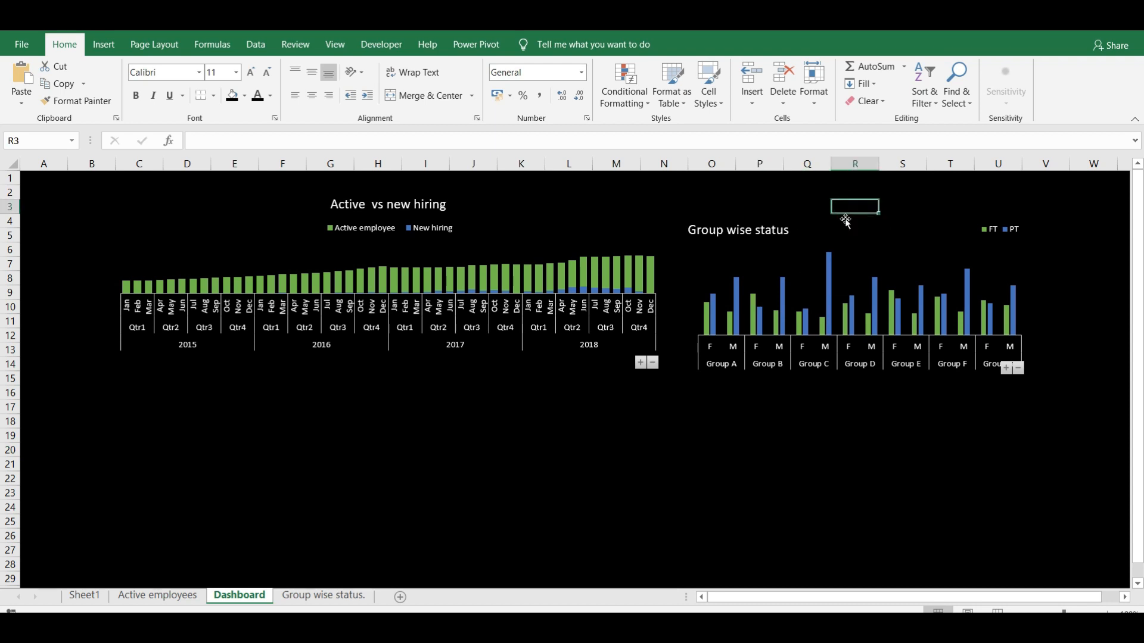
left_click(845, 224)
left_click_drag(678, 298, 663, 299)
left_click(798, 451)
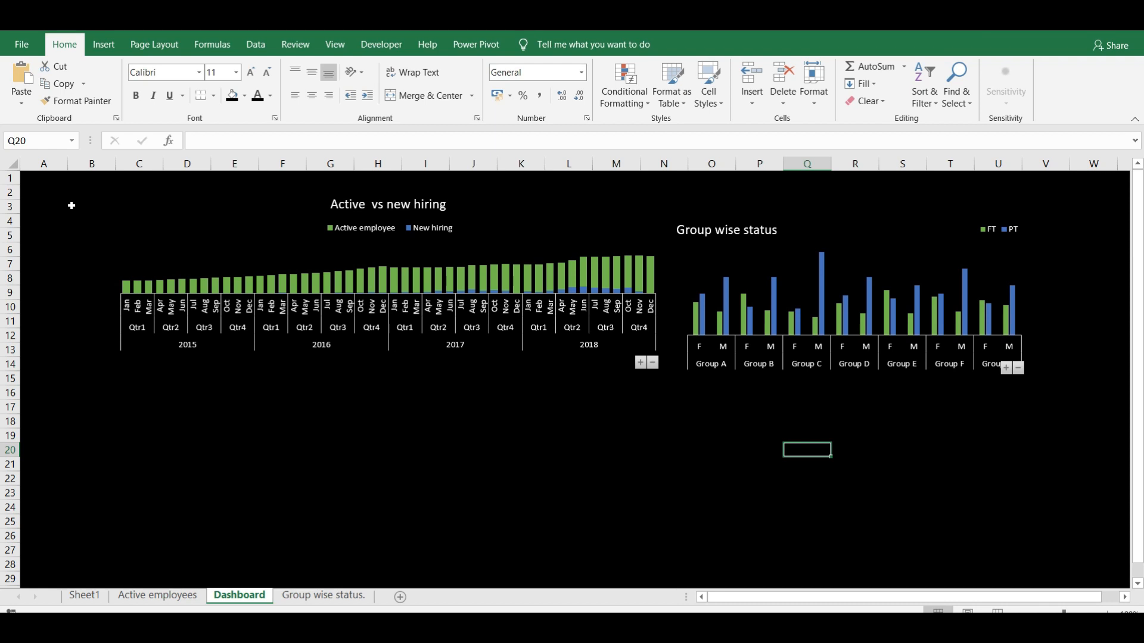
Insert four rows at the top of the Dashboard sheet, above both charts.
left_click_drag(11, 178, 21, 221)
right_click(9, 207)
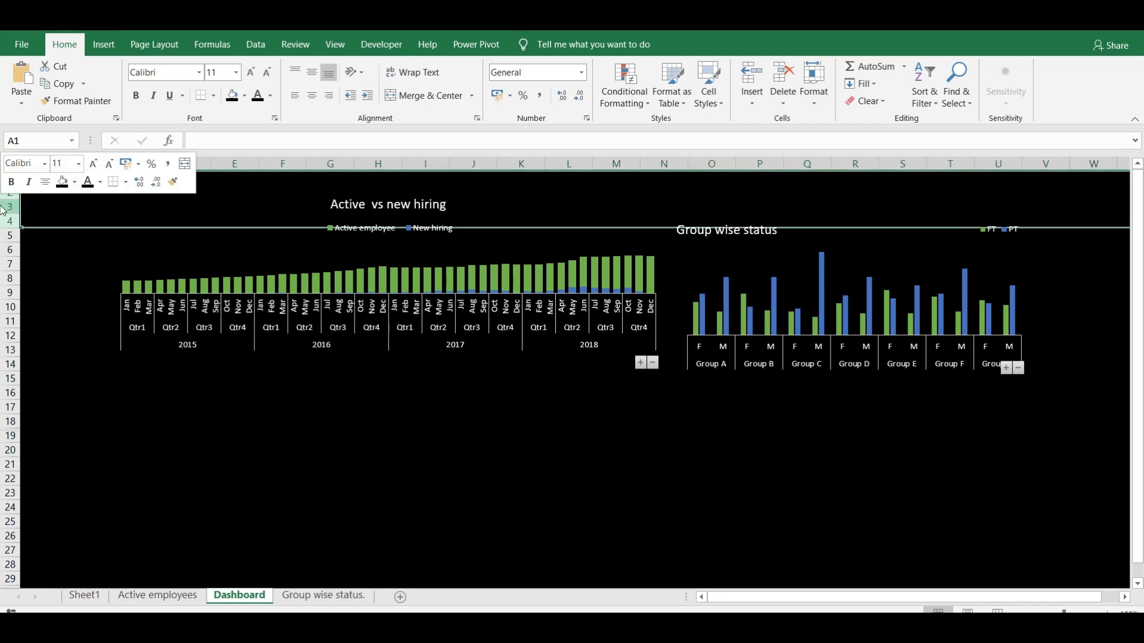
left_click(67, 314)
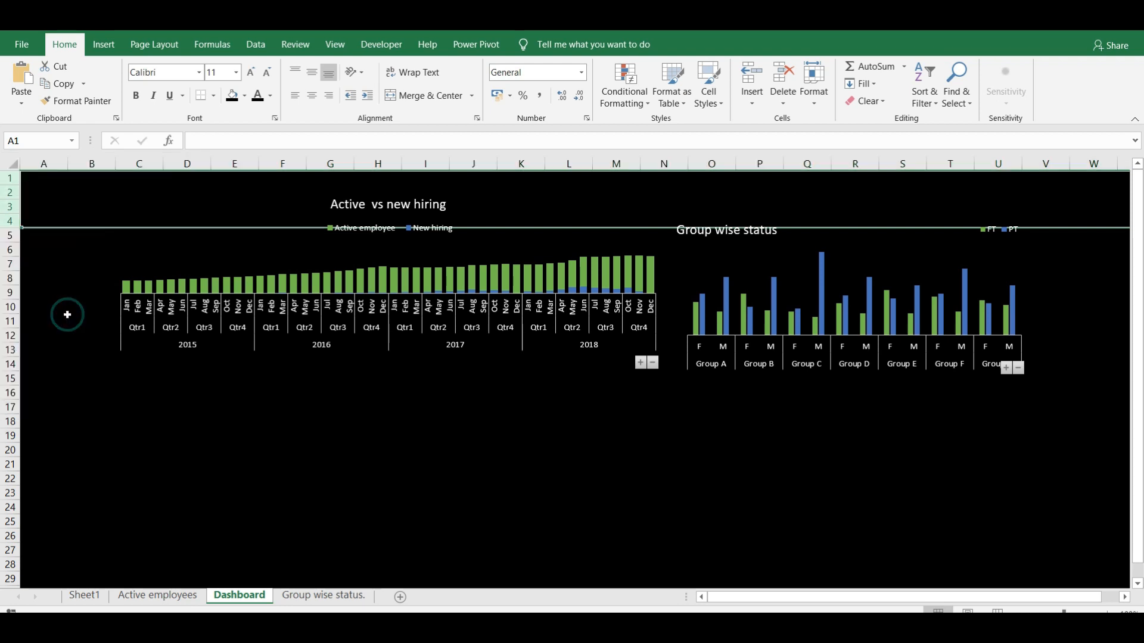
left_click(273, 423)
left_click(393, 192)
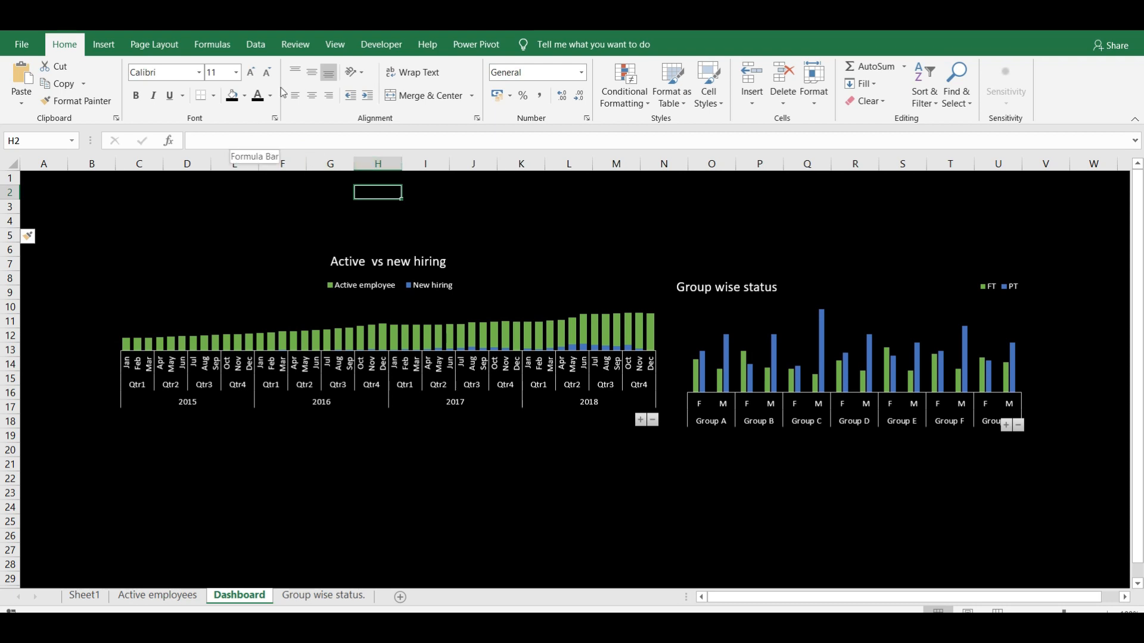
Hide the formula bar.
left_click(452, 46)
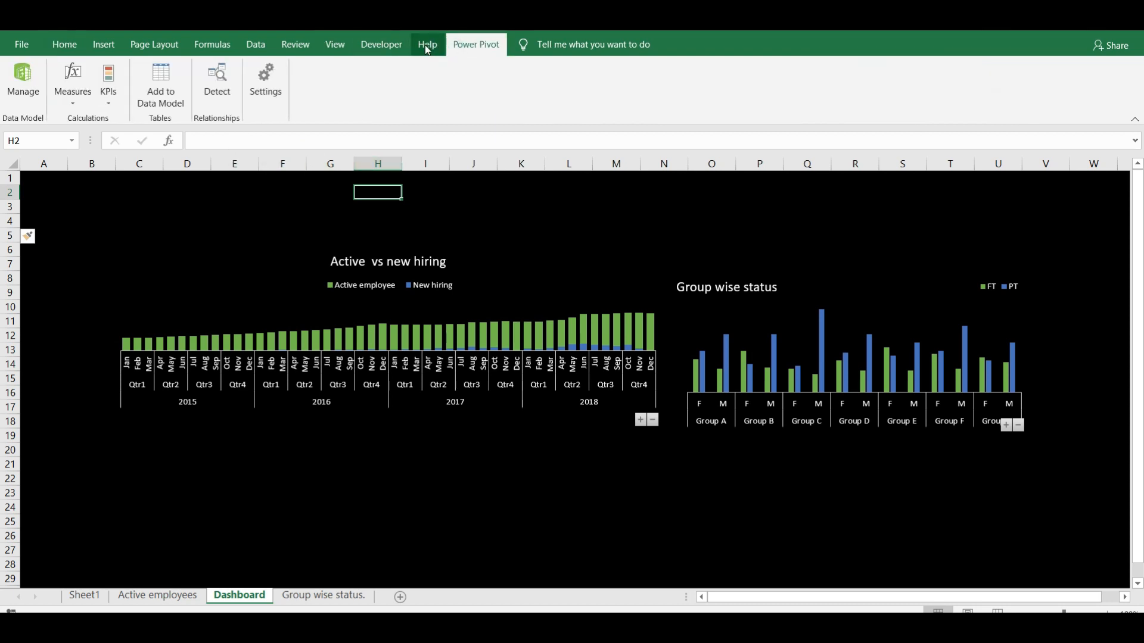
left_click(427, 47)
left_click(335, 45)
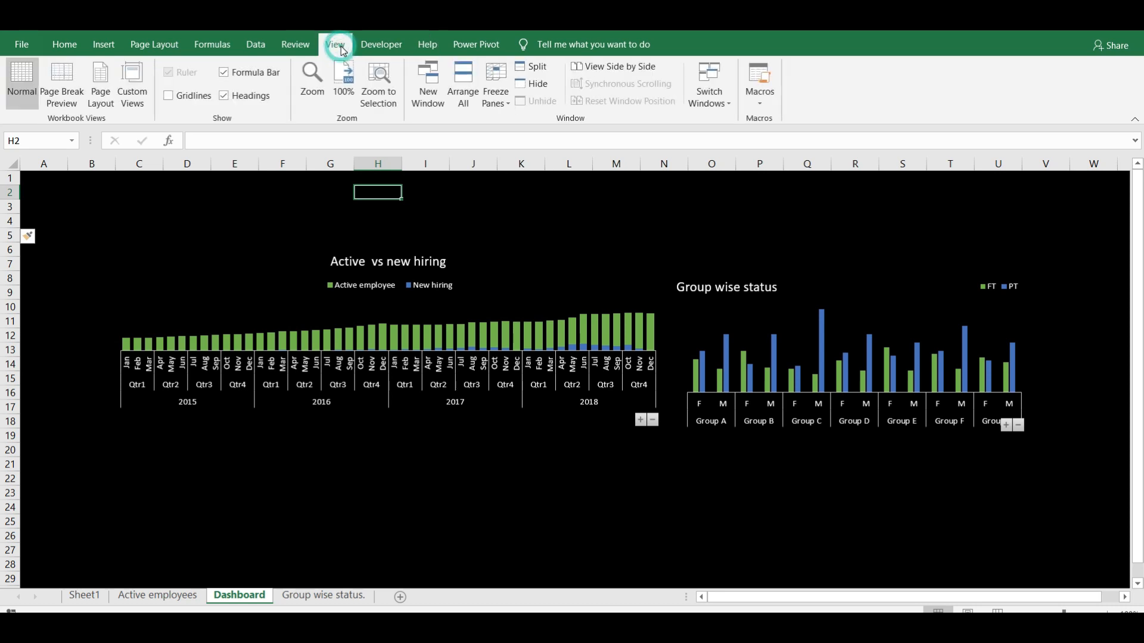
left_click(223, 74)
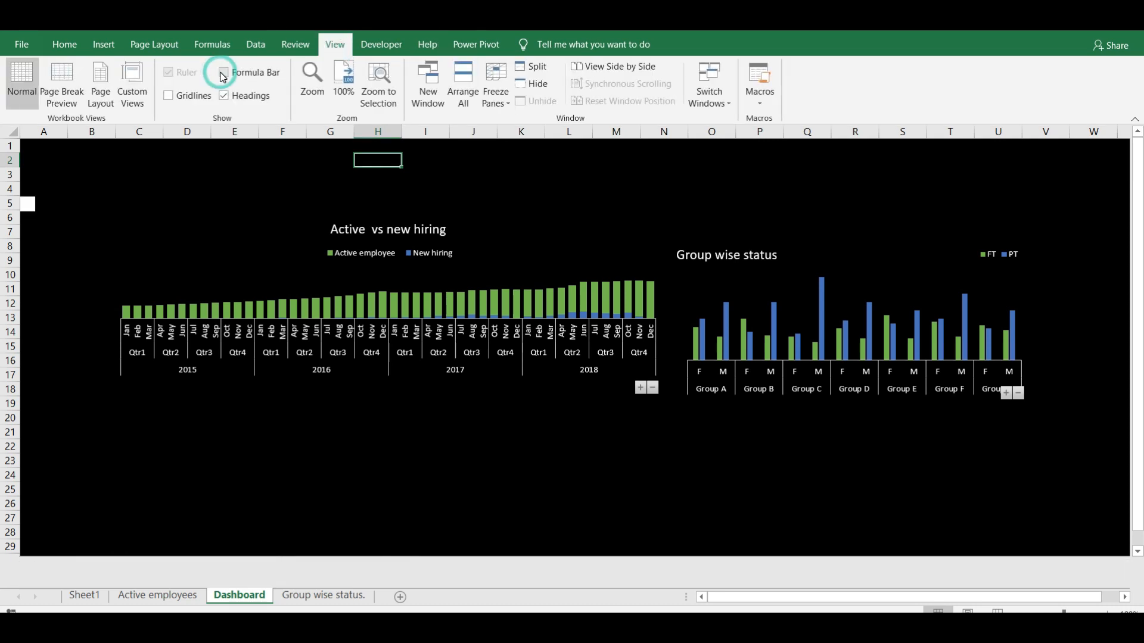
left_click(421, 178)
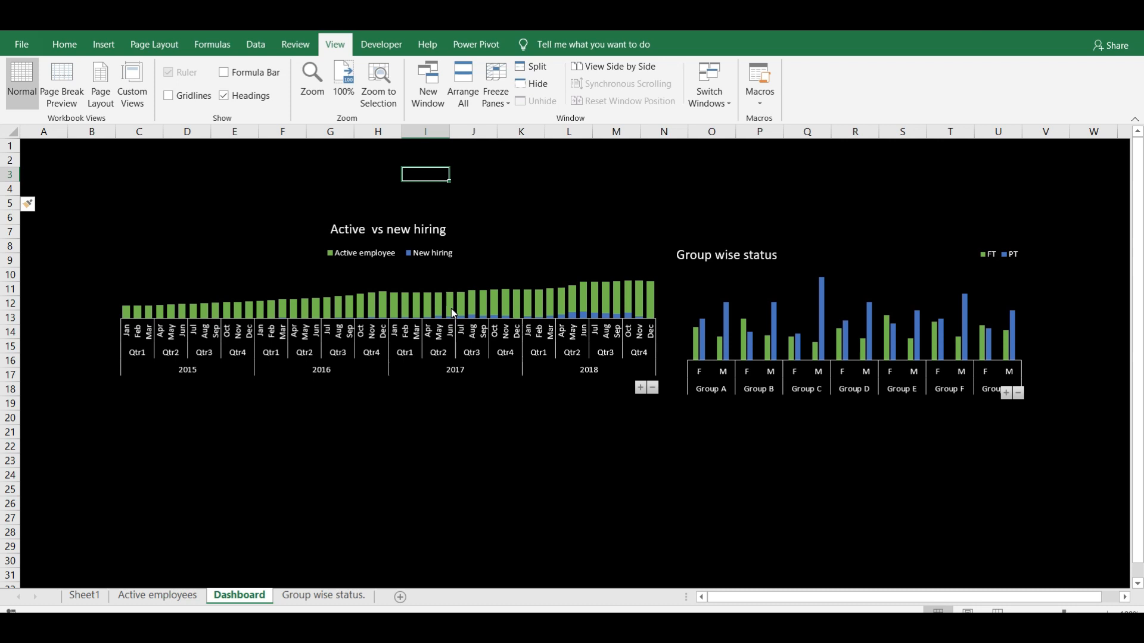
Reduce the Active vs new hiring chart's height slightly and shift the chart a little toward column A.
left_click(506, 263)
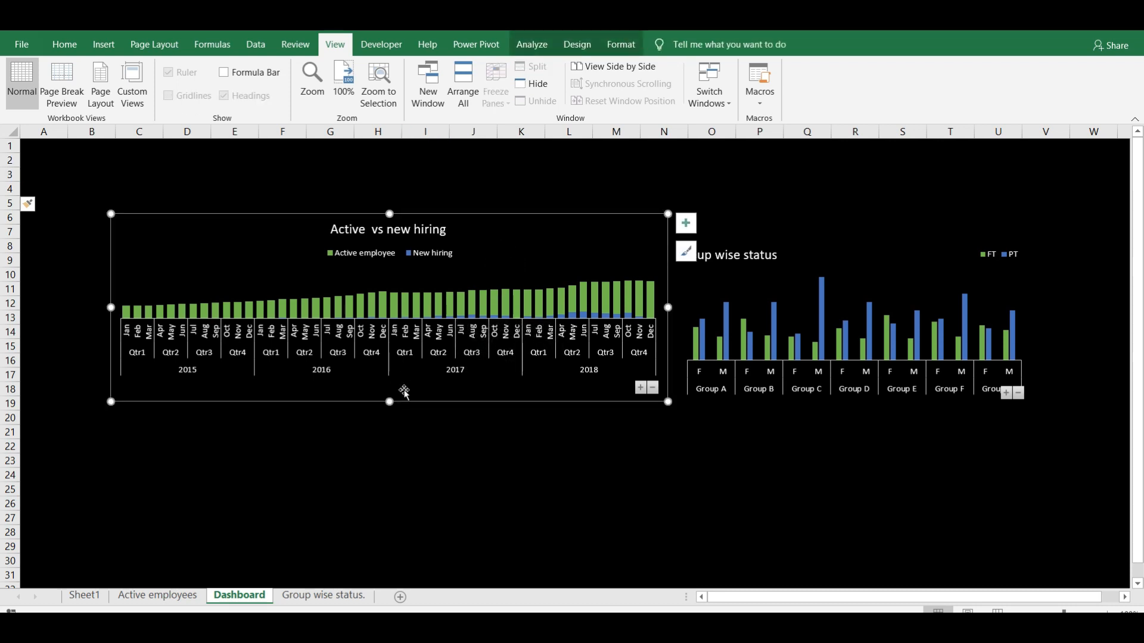
mouse_move(390, 402)
left_mouse_down()
mouse_move(390, 372)
mouse_move(389, 400)
left_mouse_up()
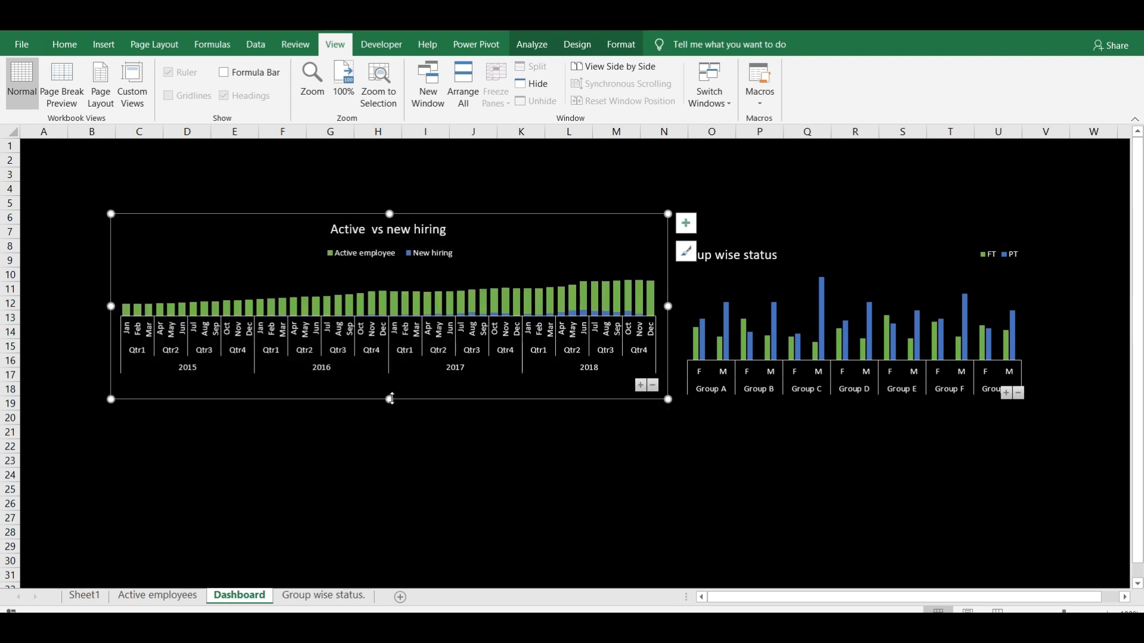
mouse_move(531, 220)
left_mouse_down()
mouse_move(527, 204)
mouse_move(516, 221)
left_mouse_up()
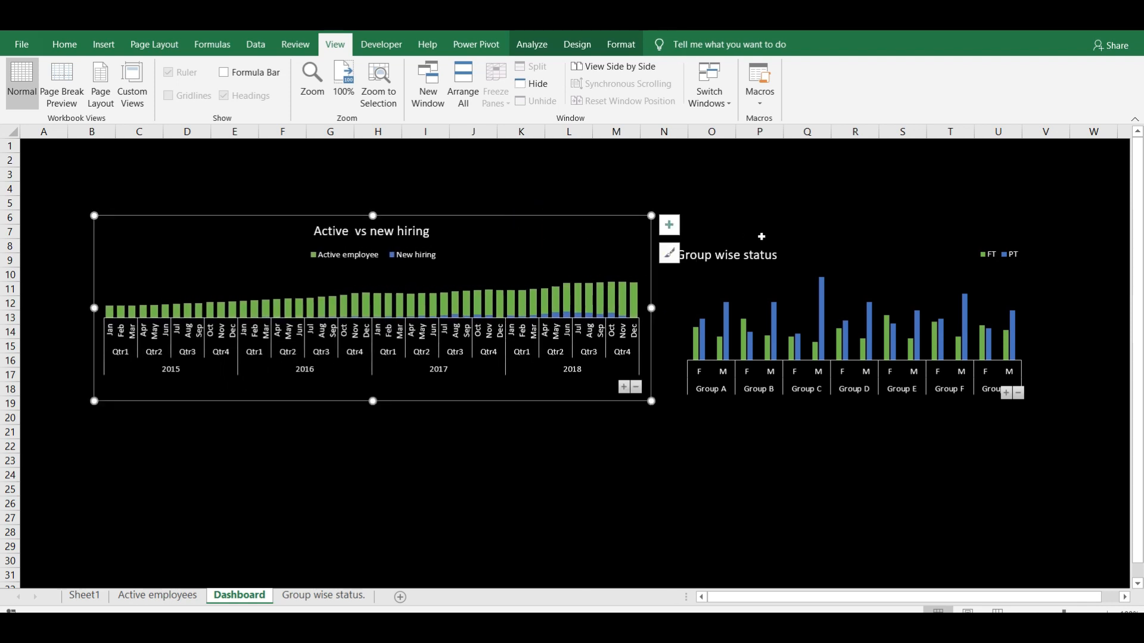
Move the Group wise status chart slightly up and closer to the Active vs new hiring chart.
left_click(832, 262)
left_click_drag(807, 248, 787, 237)
left_click(454, 419)
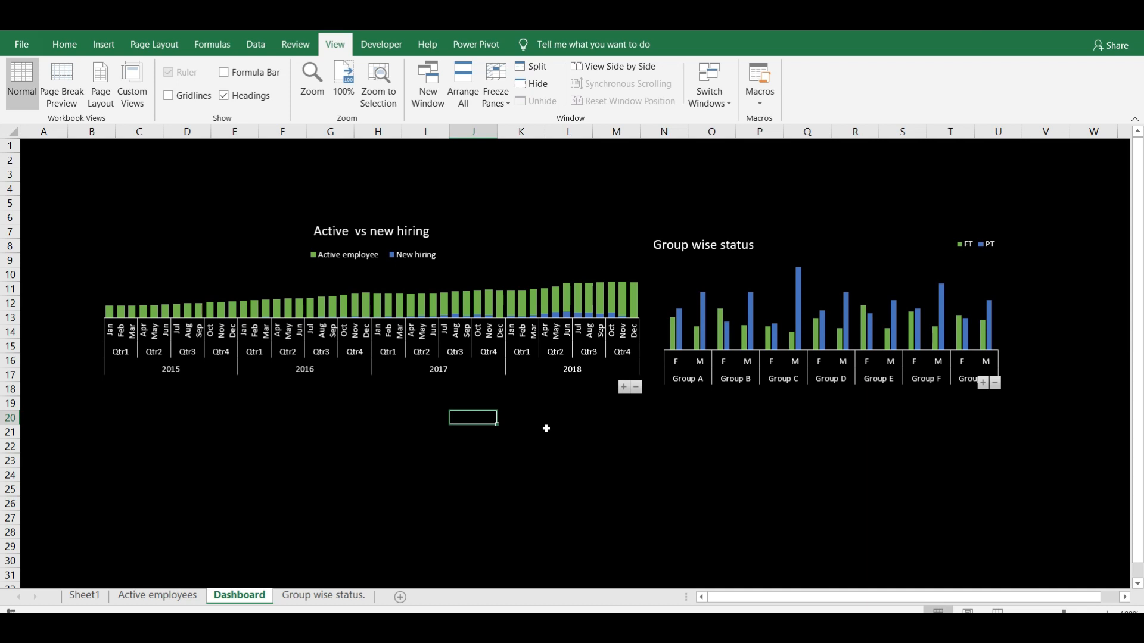
Duplicate the "Group wise status." sheet after the original and rename the copy "Sepration".
left_click(345, 598)
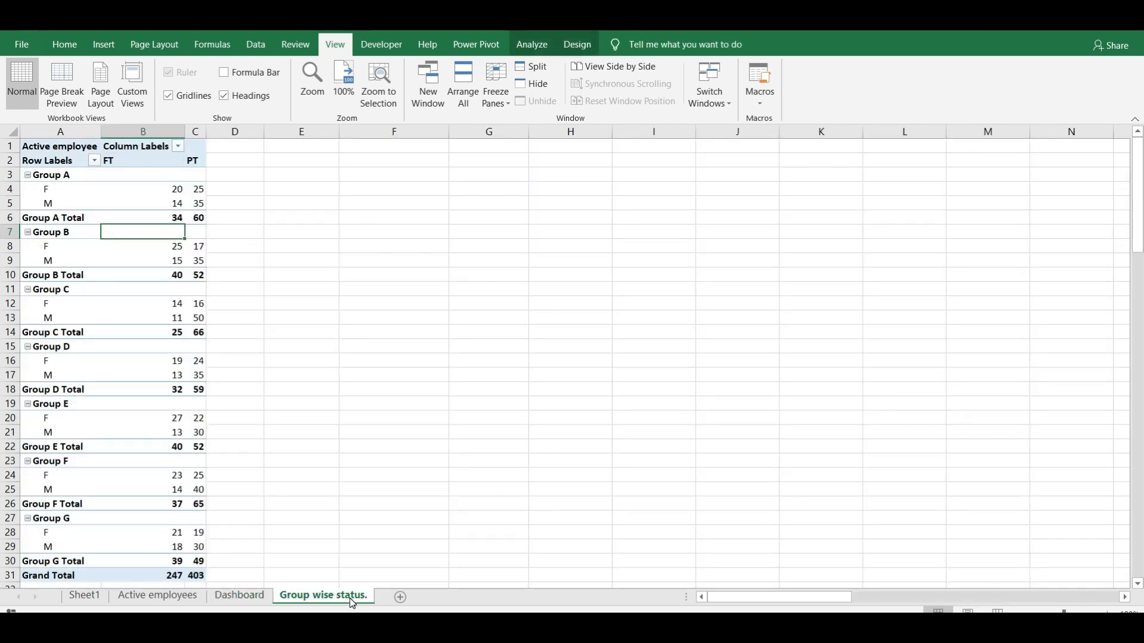
left_click_drag(350, 598, 404, 598)
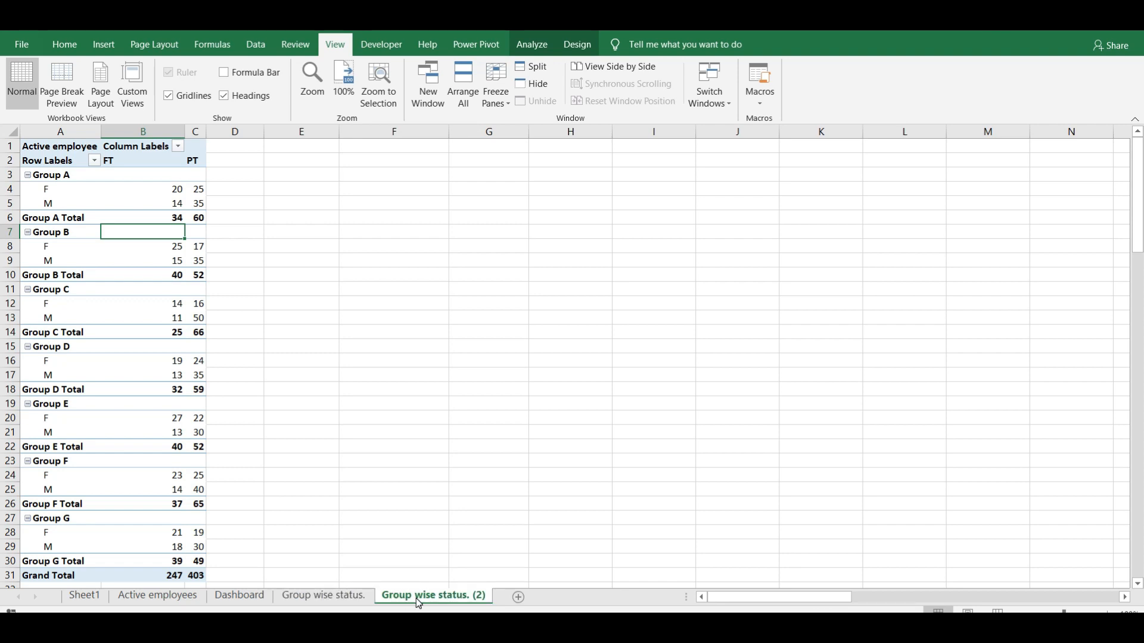
double_click(416, 599)
type("Seprati")
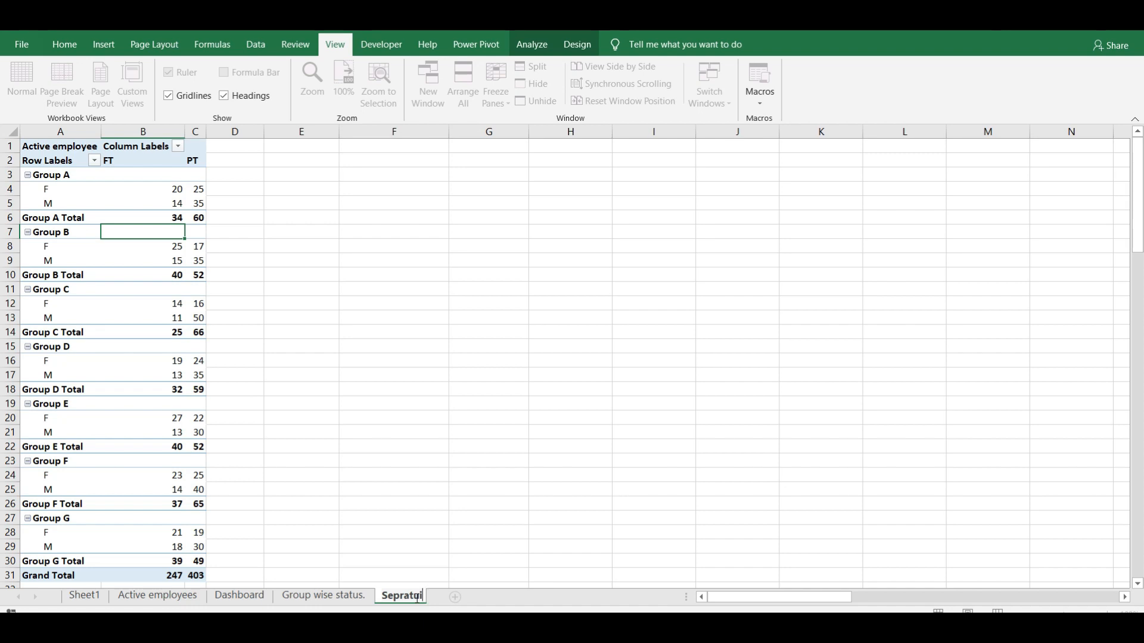
type("p")
left_click(395, 469)
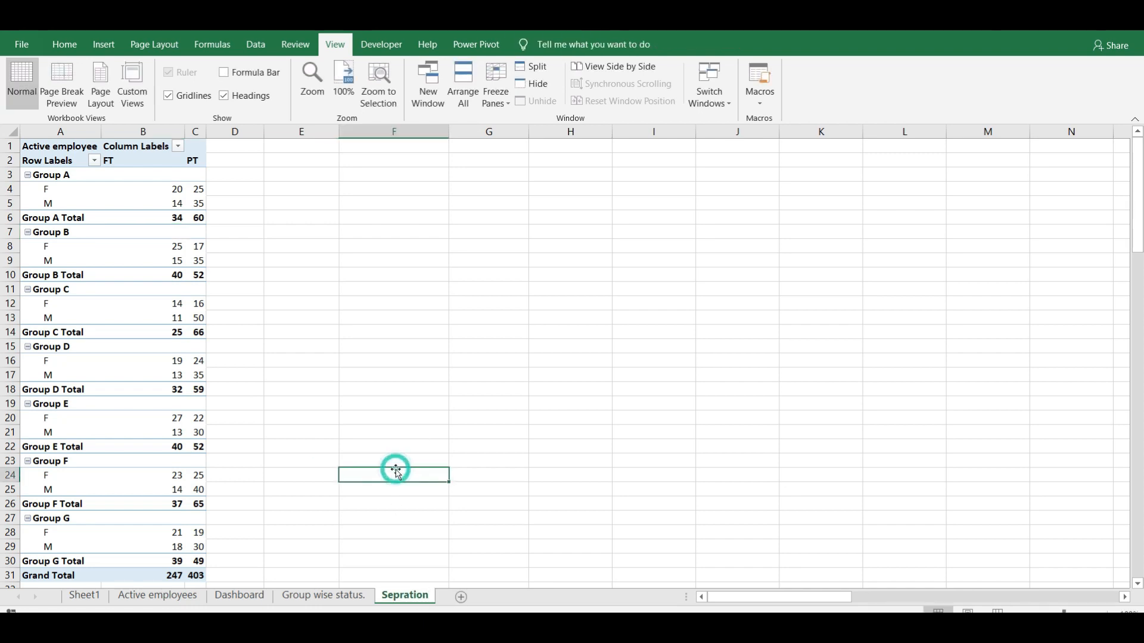
Show the Sepration PivotTable's field list and remove the group field from the rows and Active employee from the values.
left_click(182, 305)
right_click(180, 244)
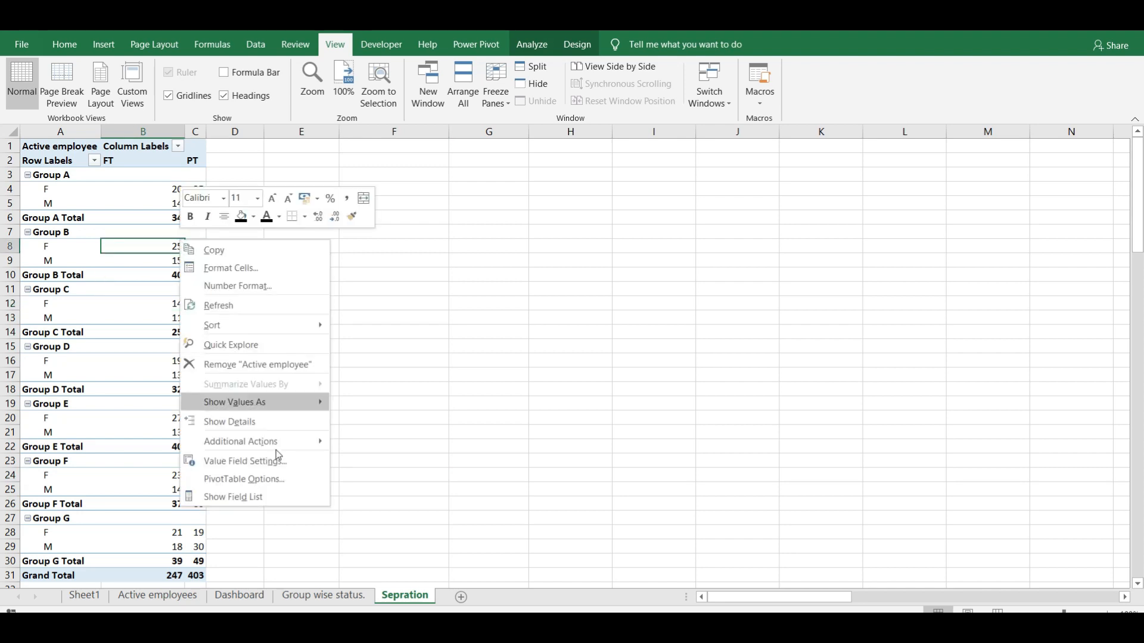
left_click(291, 495)
left_click_drag(916, 515, 780, 494)
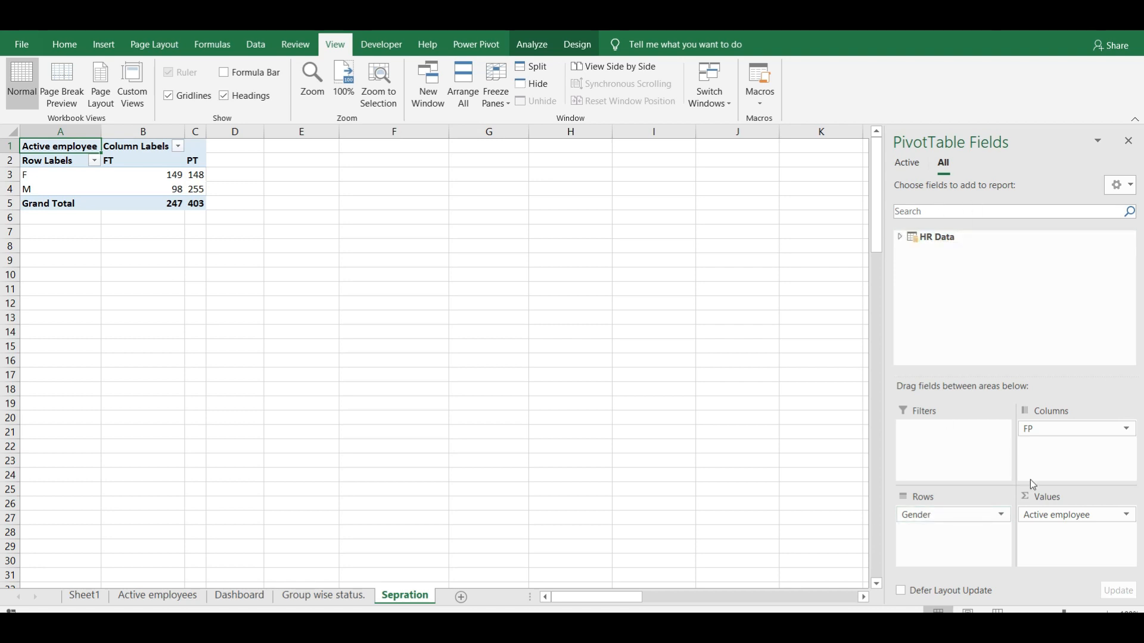
left_click_drag(1054, 515, 808, 471)
Find the Terminated employees measure and add it to the PivotTable's values.
left_click(925, 209)
type("se")
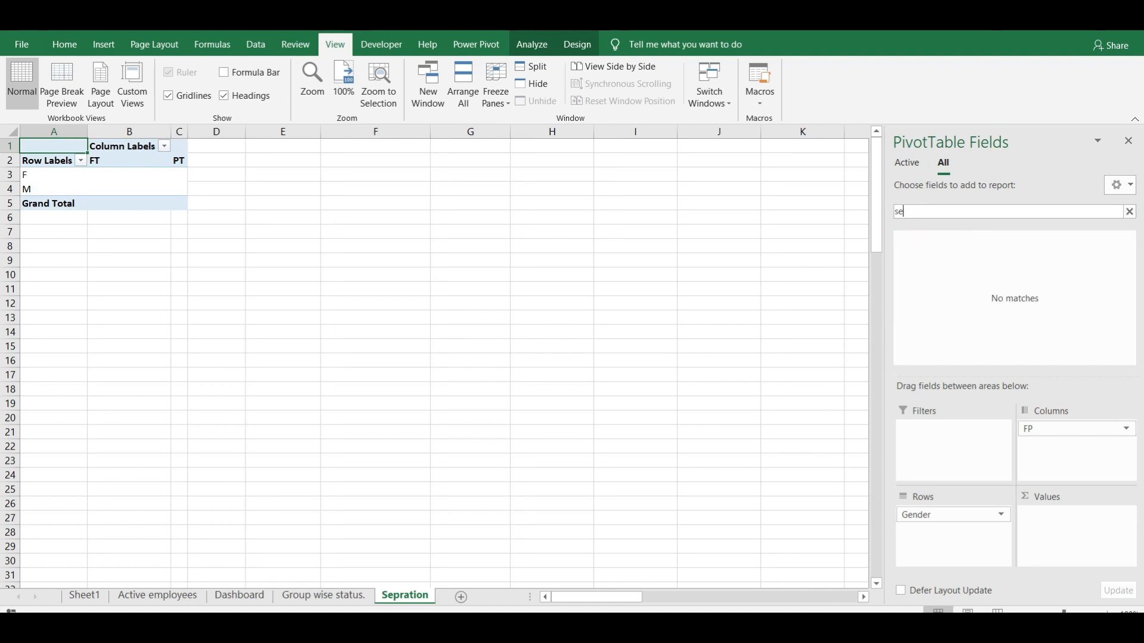
key("BackSpace")
key("BackSpace")
type("ter")
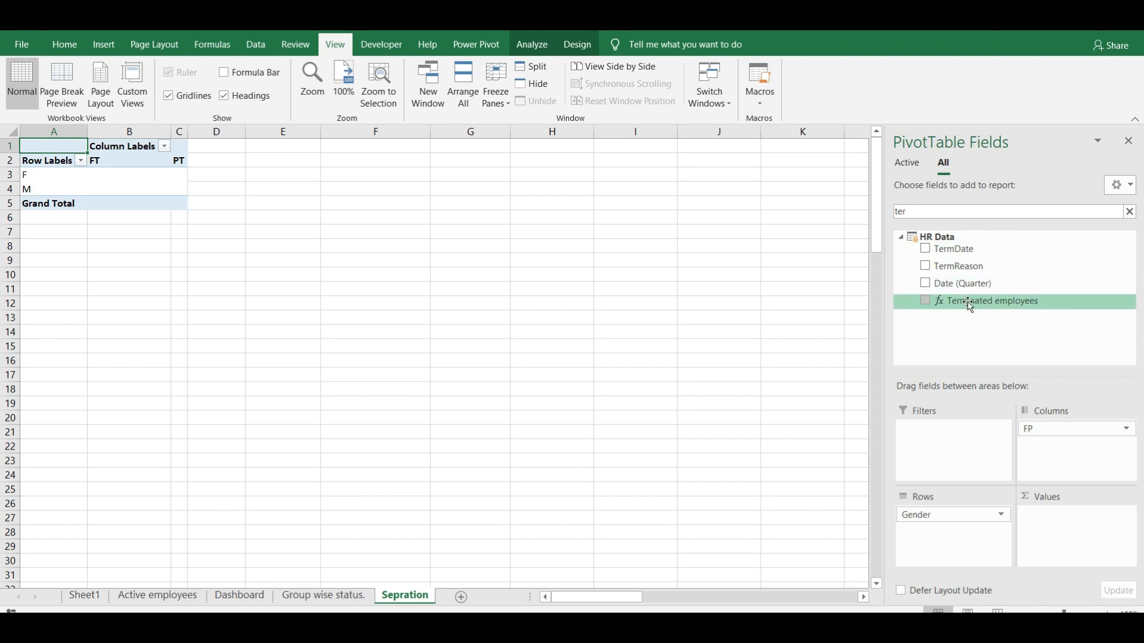
left_click_drag(945, 301, 1077, 567)
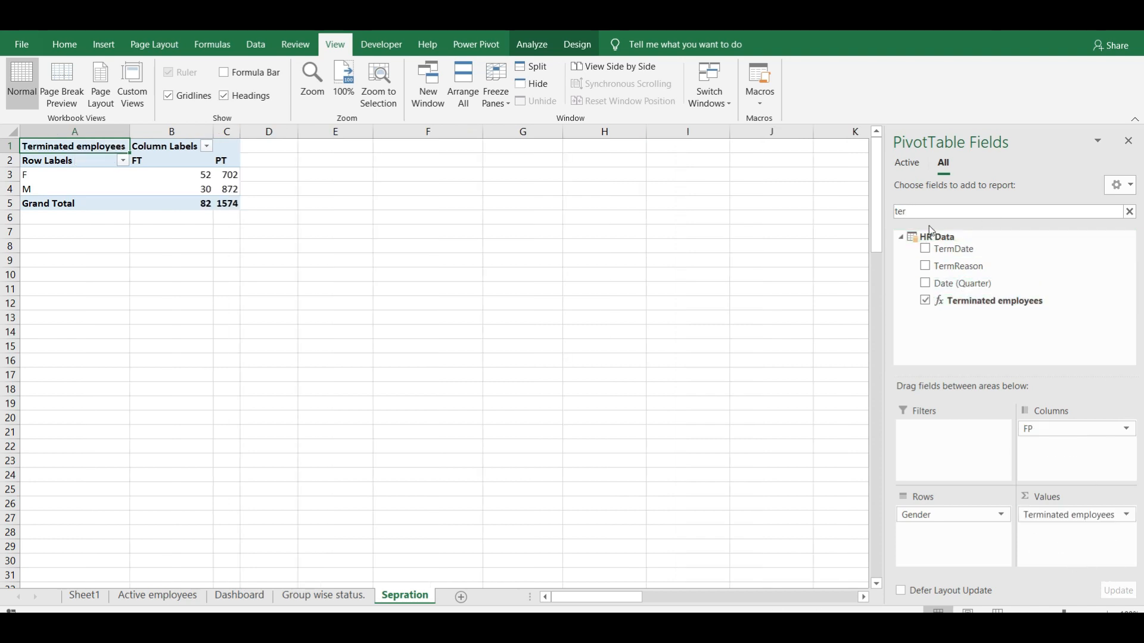
Find the BadHires field and add it to the PivotTable's values beside Terminated employees.
key("BackSpace")
key("BackSpace")
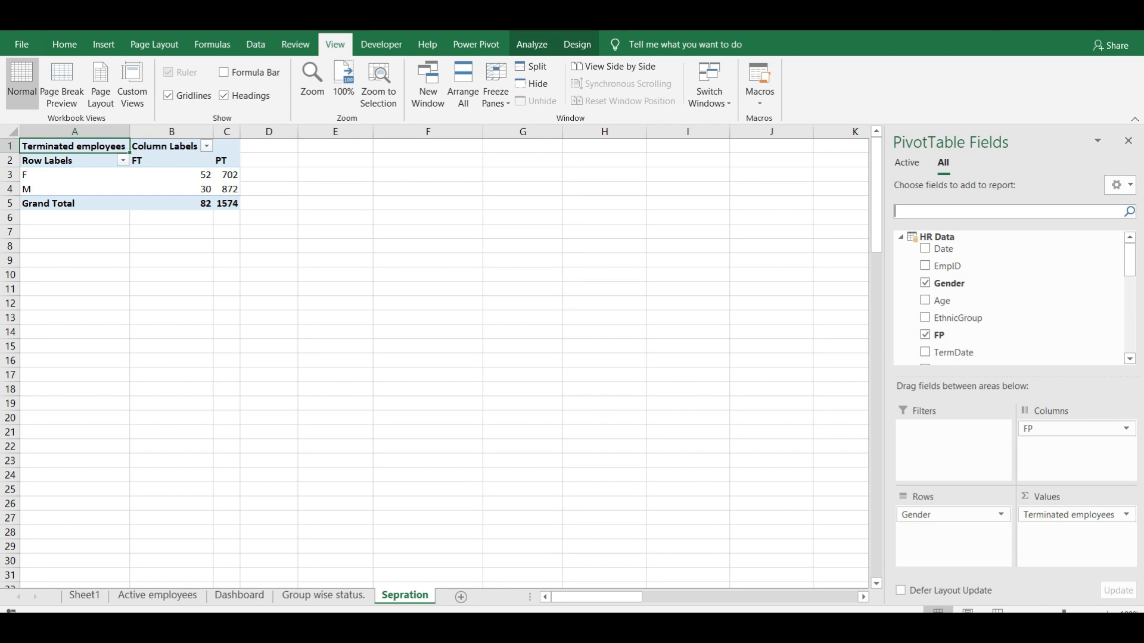
type("bad")
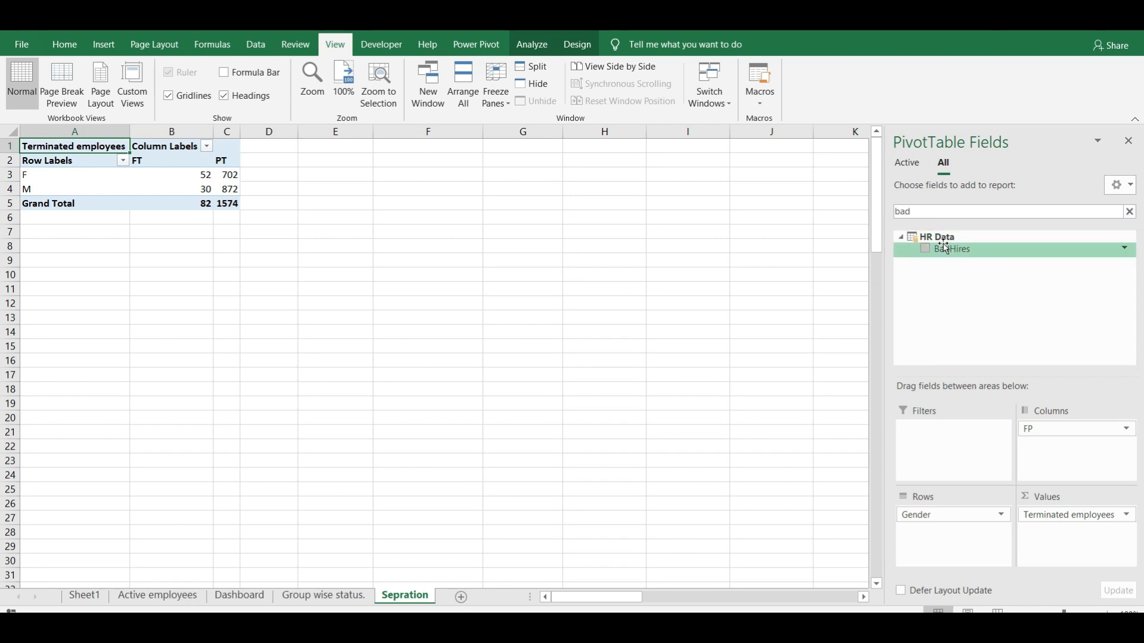
left_click(926, 253)
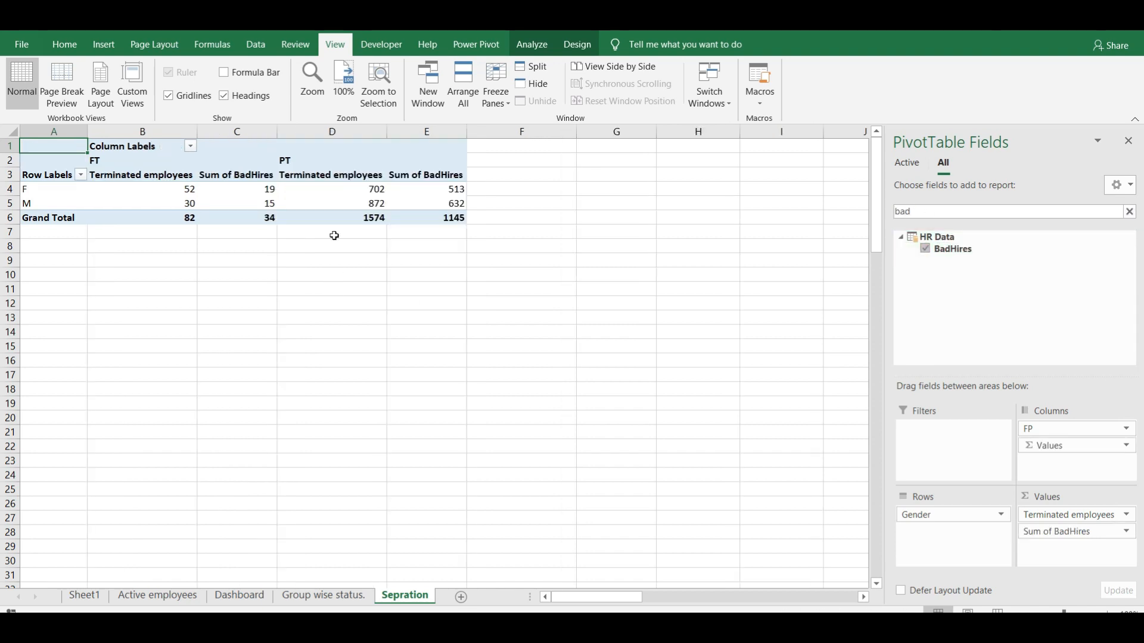
left_click(331, 213)
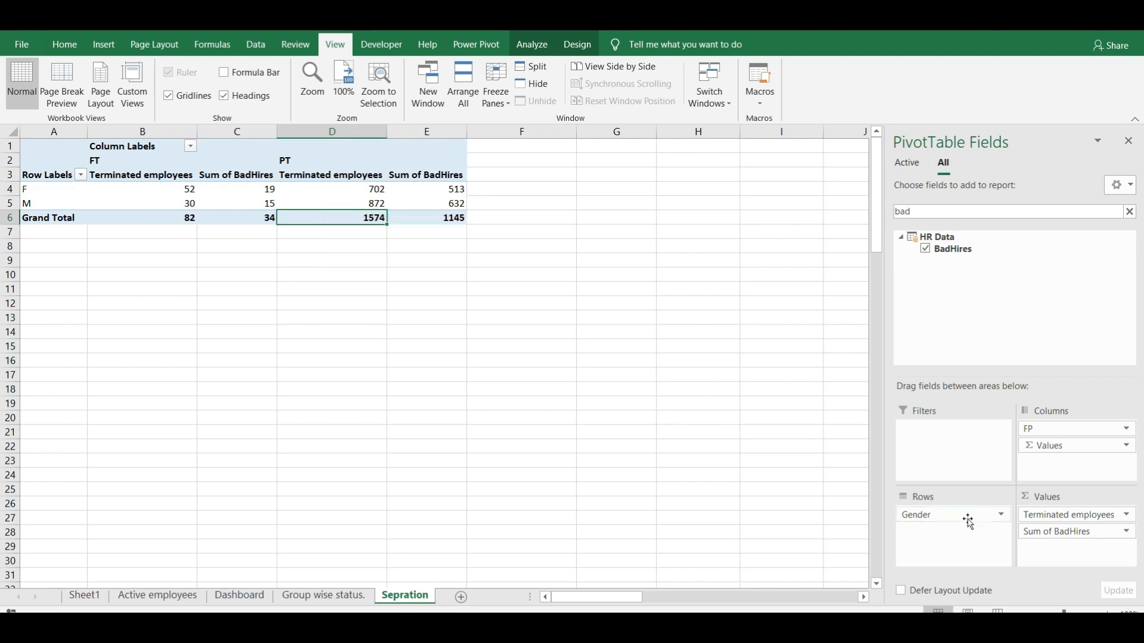
Replace Gender with Date (Year) in the PivotTable's rows.
left_click_drag(969, 522, 734, 530)
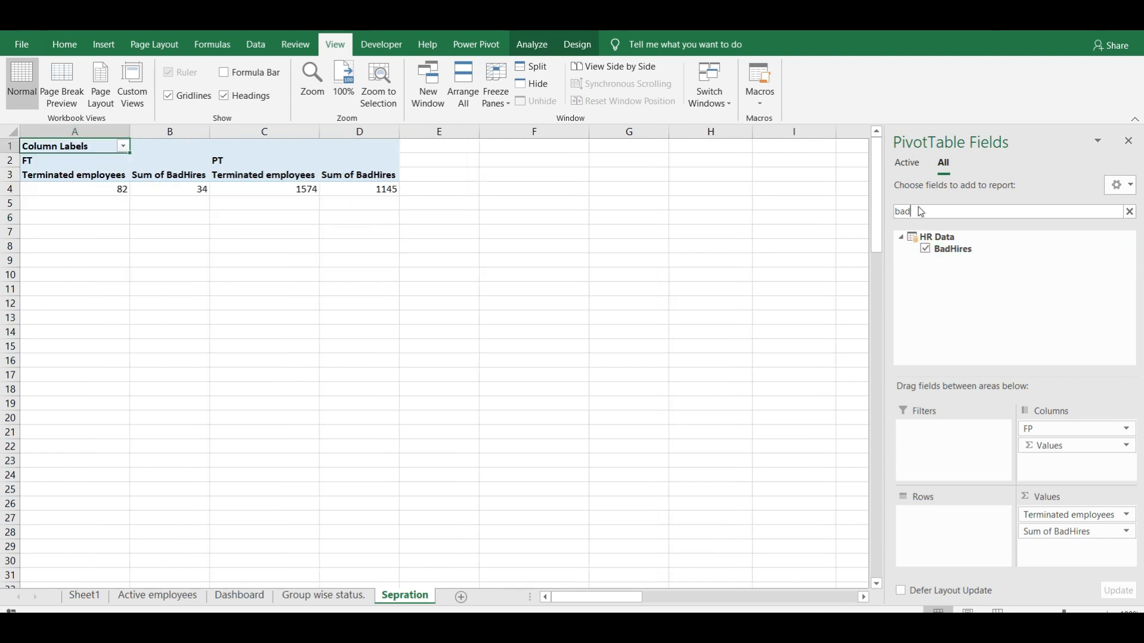
key("BackSpace")
key("BackSpace")
key("BackSpace")
type("ye")
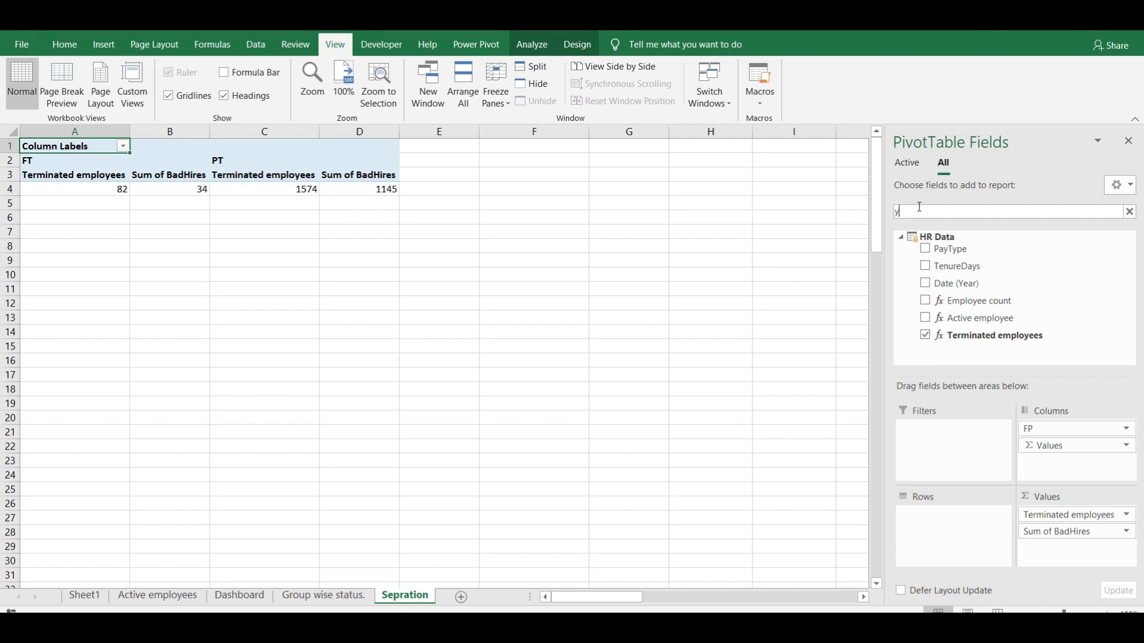
left_click_drag(953, 249, 968, 540)
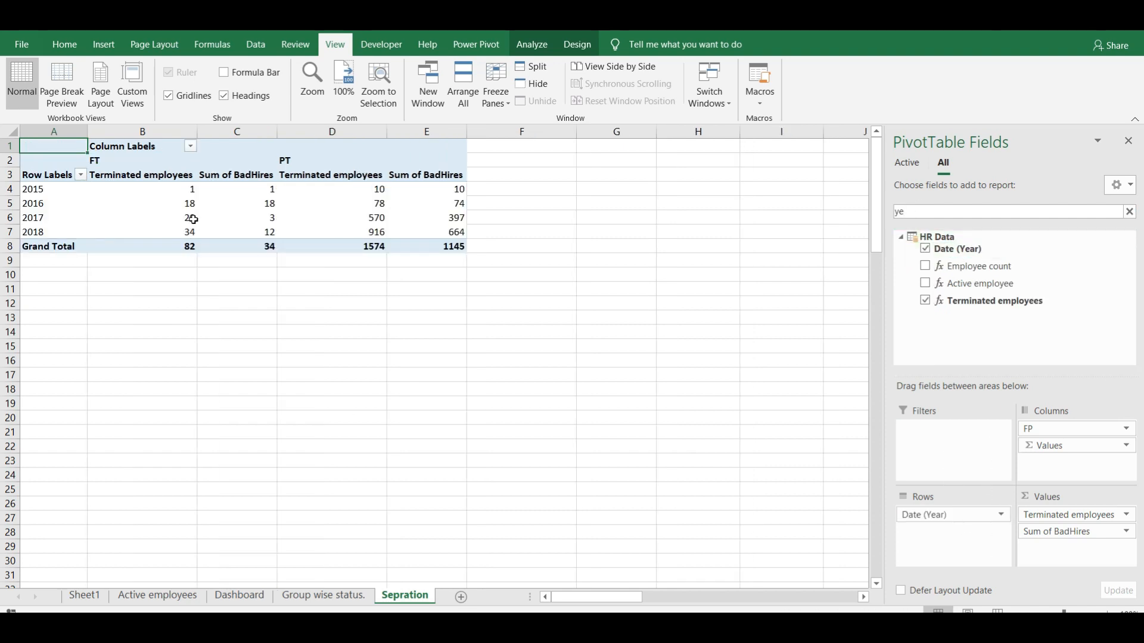
Remove the FP field from the PivotTable's columns.
mouse_move(194, 219)
left_click_drag(1028, 428, 733, 420)
left_click(243, 184)
key("Up")
key("Up")
key("Up")
key("Down")
key("Down")
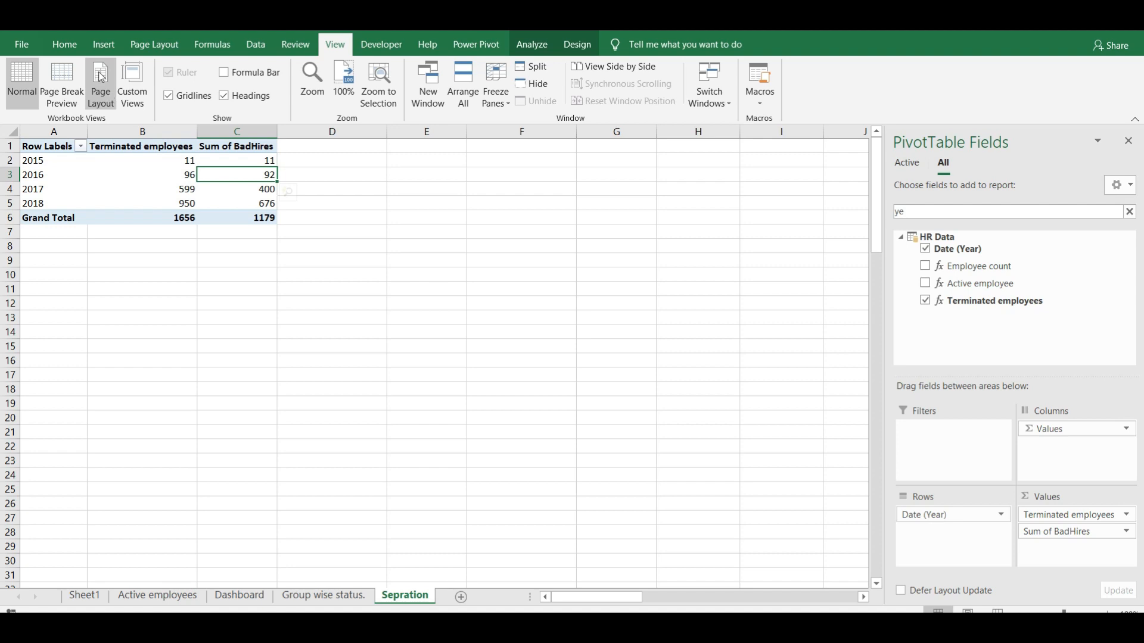
Try to insert a clustered bar PivotChart of terminated employees and bad hires by year.
left_click(105, 45)
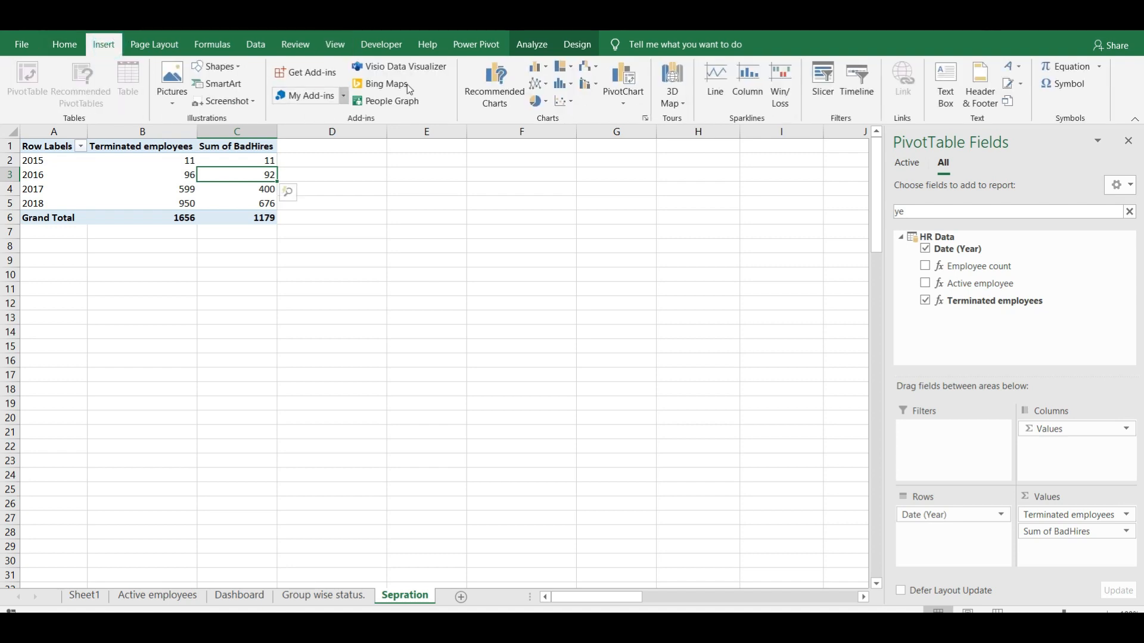
left_click(493, 82)
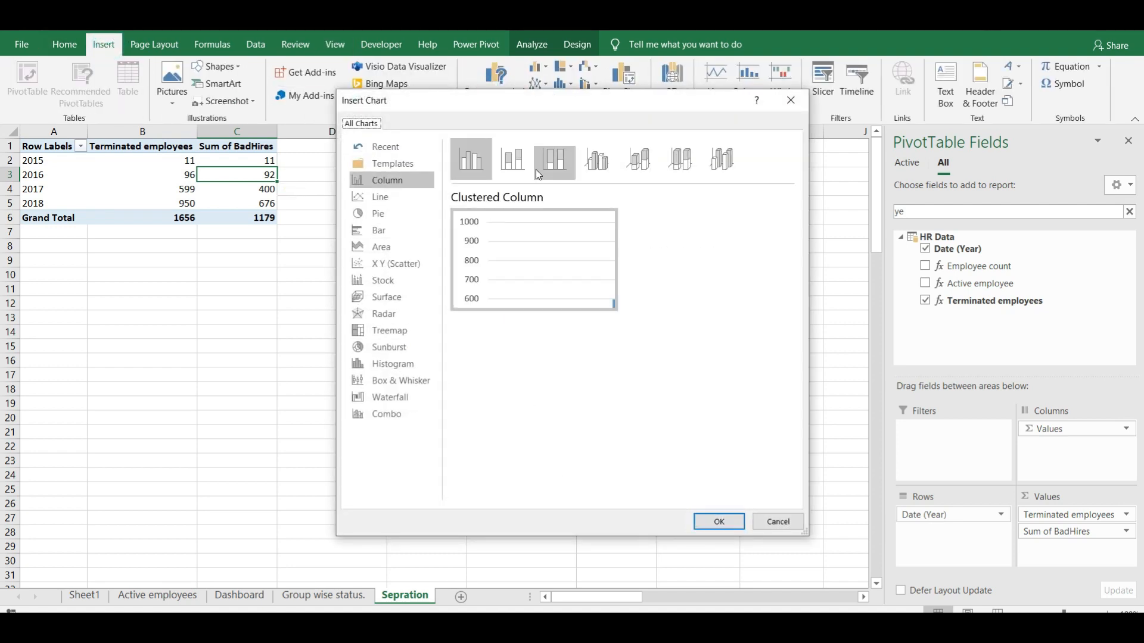
left_click(384, 199)
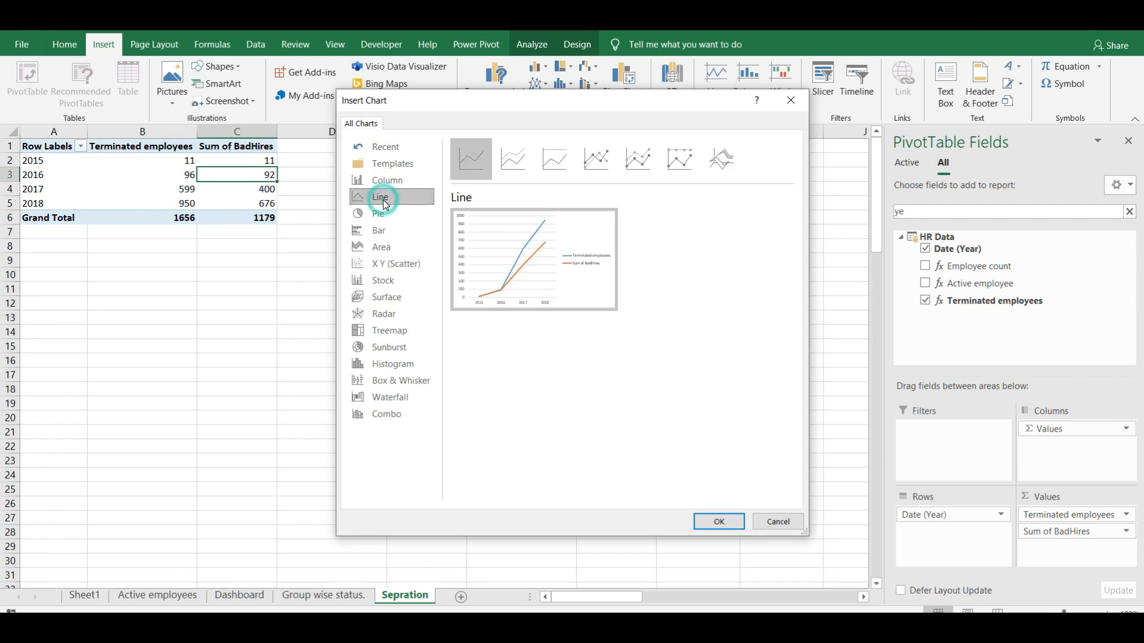
left_click(391, 230)
left_click(719, 523)
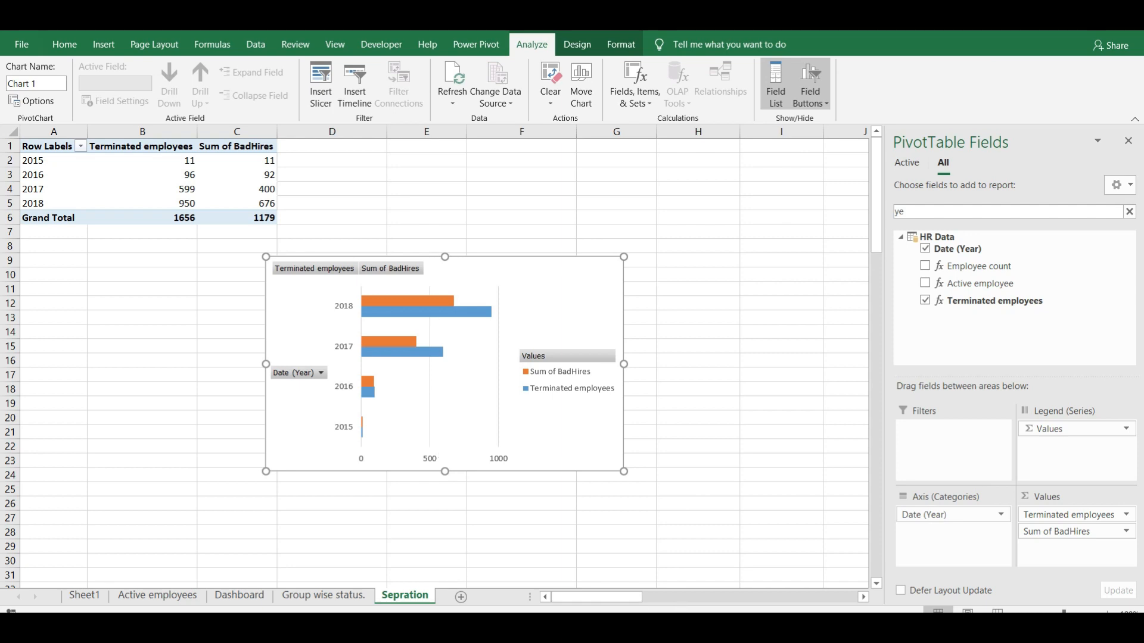
right_click(961, 574)
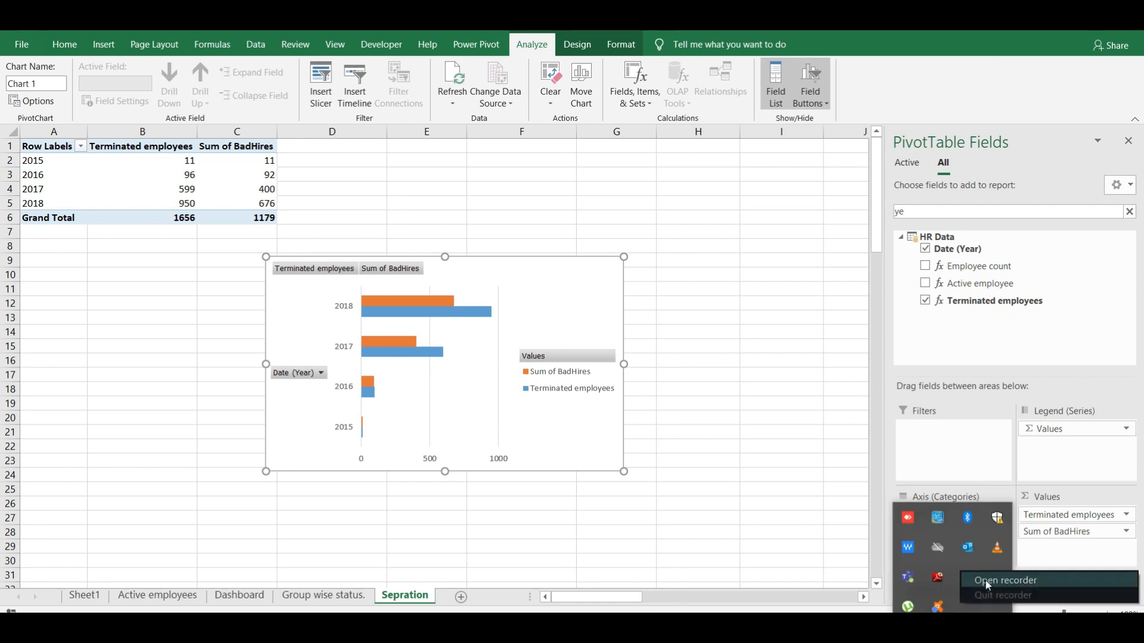
left_click(977, 581)
left_click(946, 604)
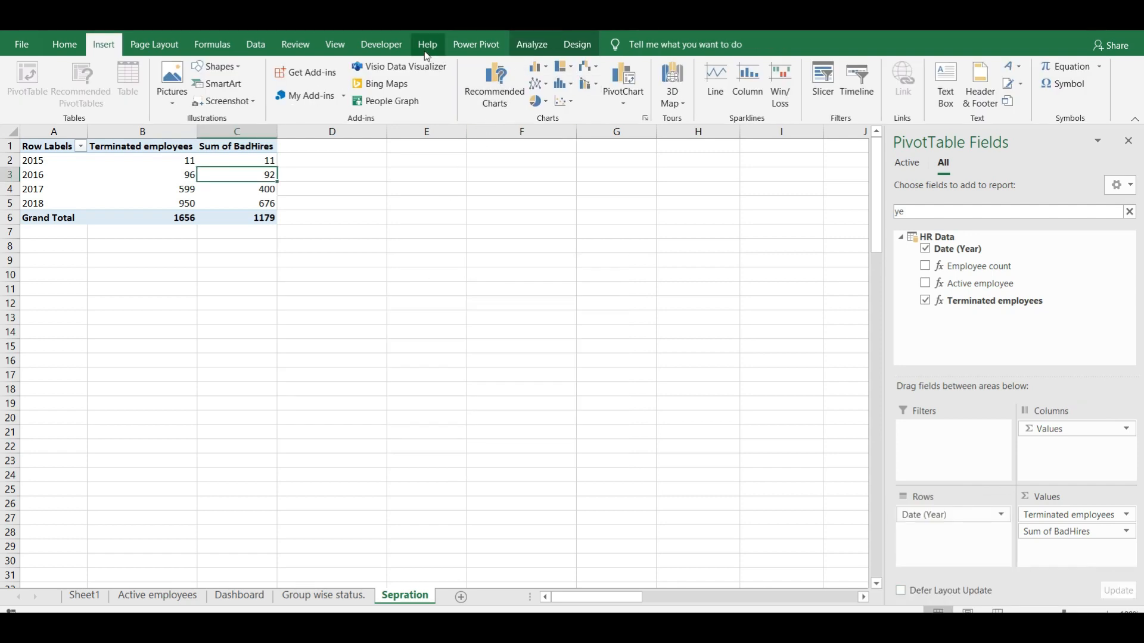
left_click(520, 45)
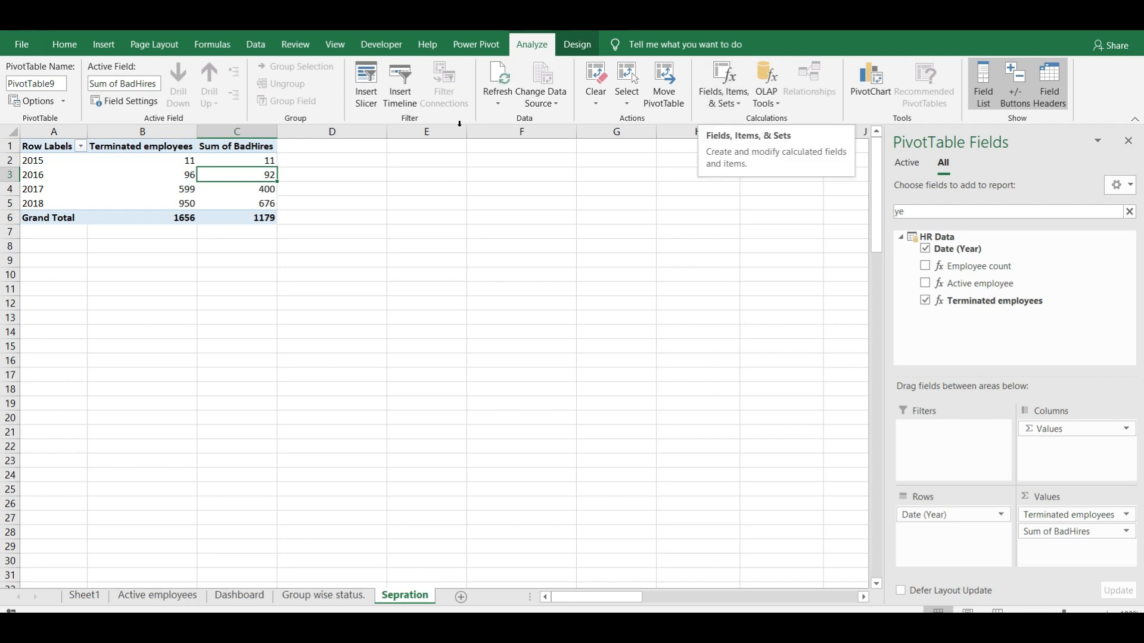
Insert a clustered column PivotChart of terminated employees and bad hires by year.
left_click(103, 46)
left_click(497, 77)
left_click(723, 521)
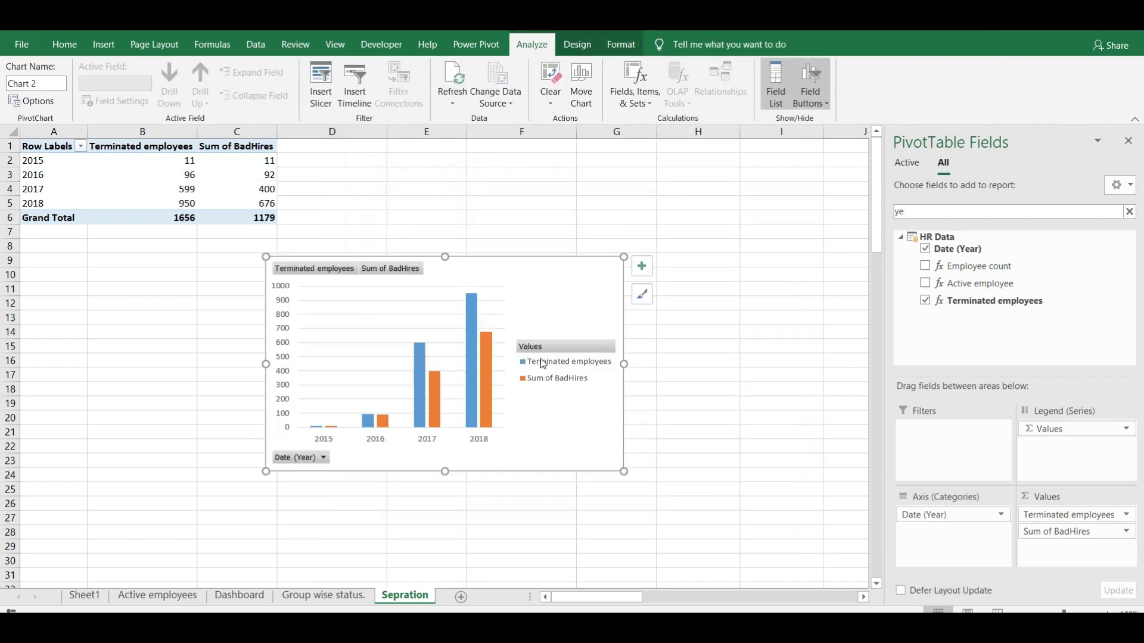
Hide the value, axis and legend field buttons on the column chart.
right_click(344, 272)
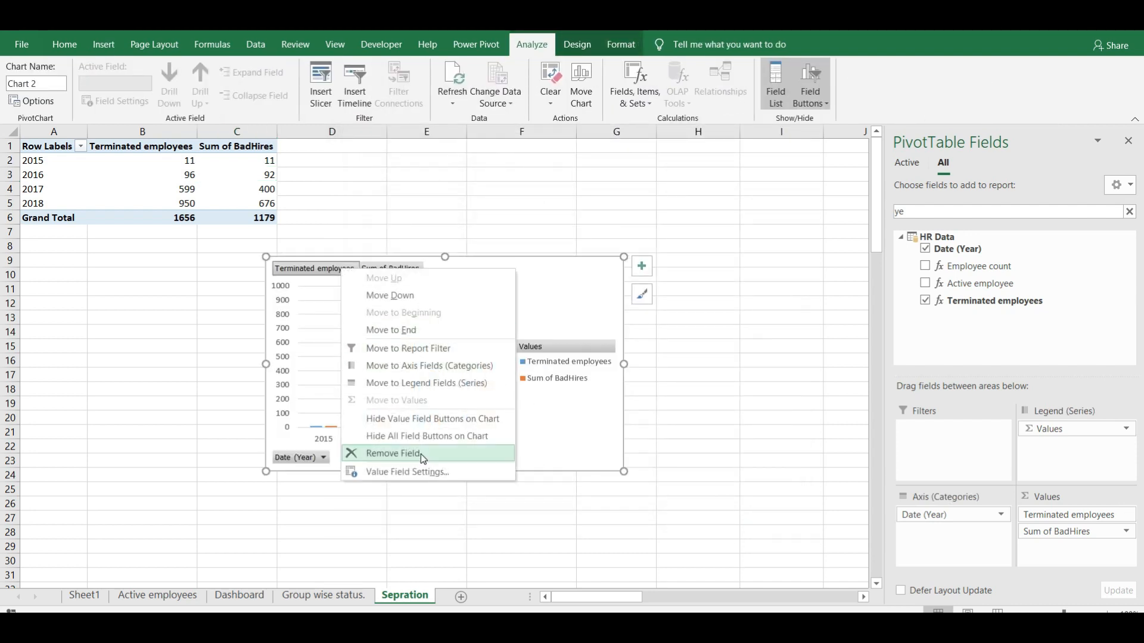
left_click(416, 426)
right_click(294, 459)
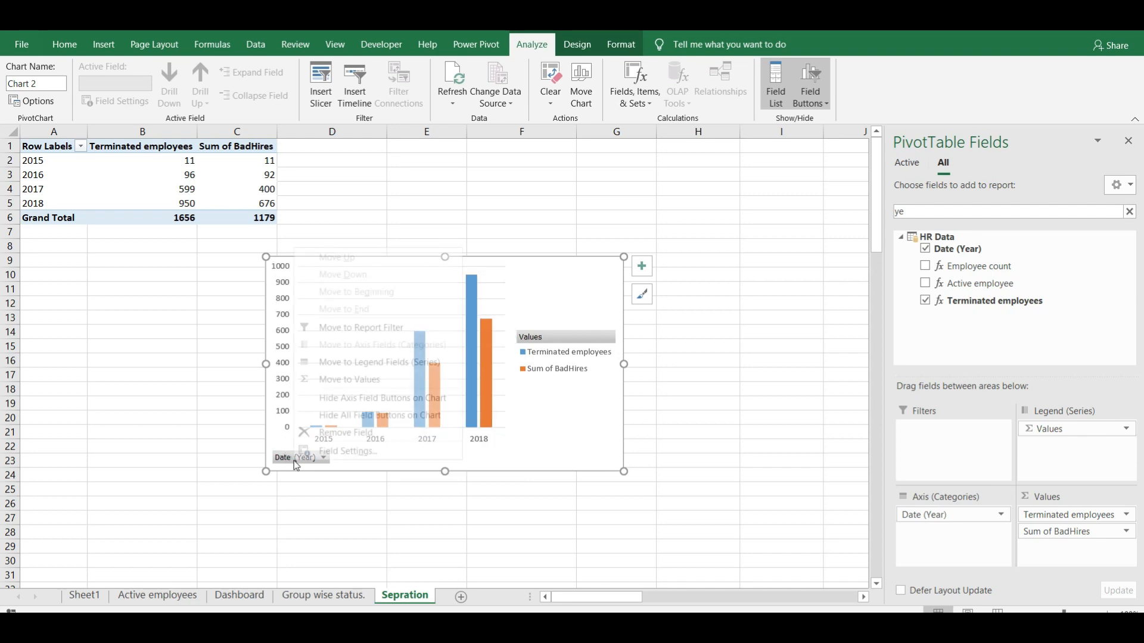
left_click(349, 398)
right_click(544, 351)
left_click(646, 500)
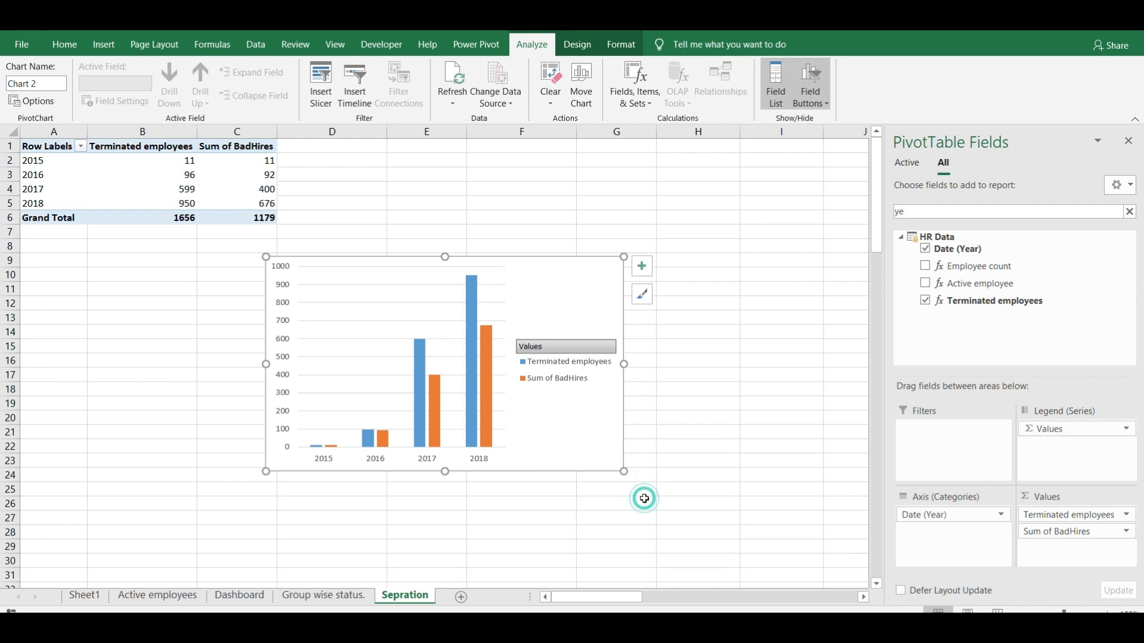
Delete the column chart's vertical axis and turn off its gridlines.
left_click(286, 344)
key("Delete")
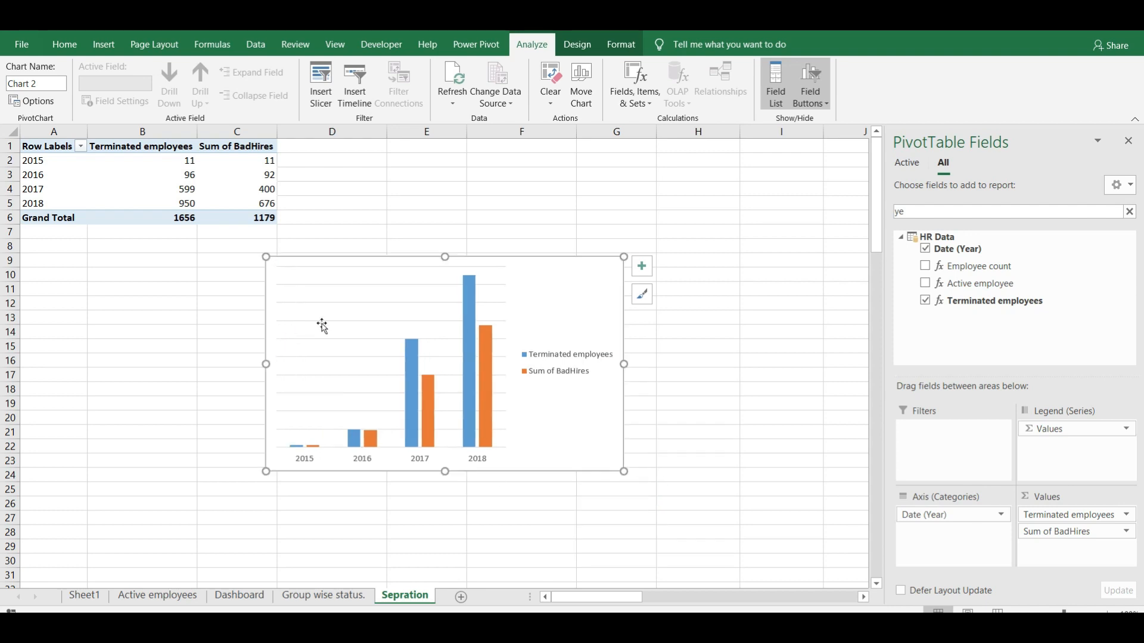
left_click(642, 266)
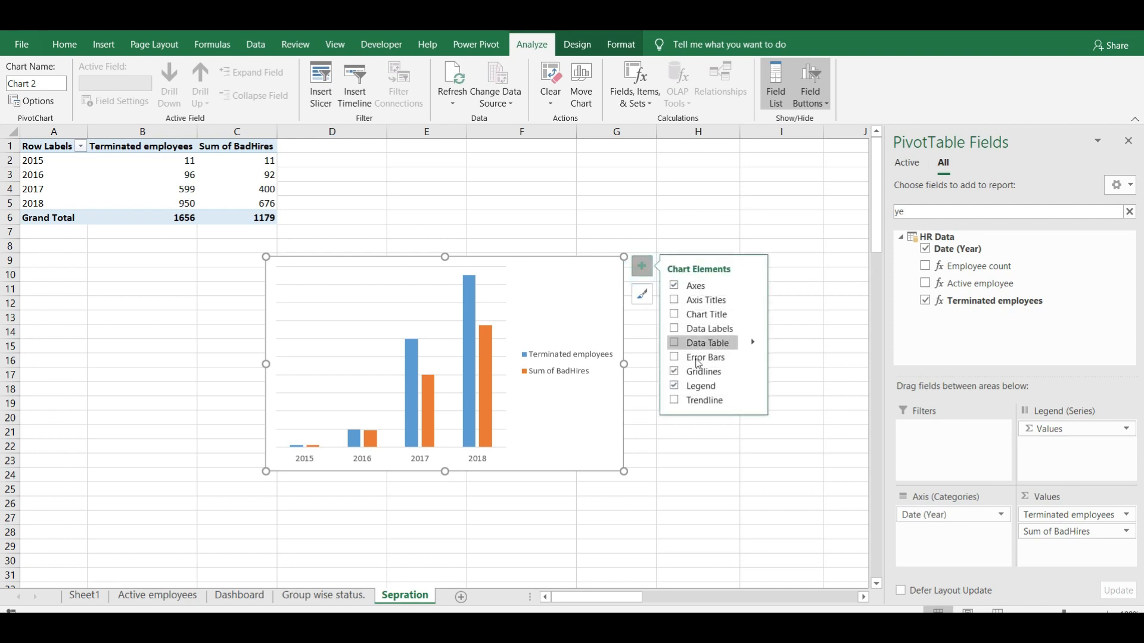
left_click(676, 372)
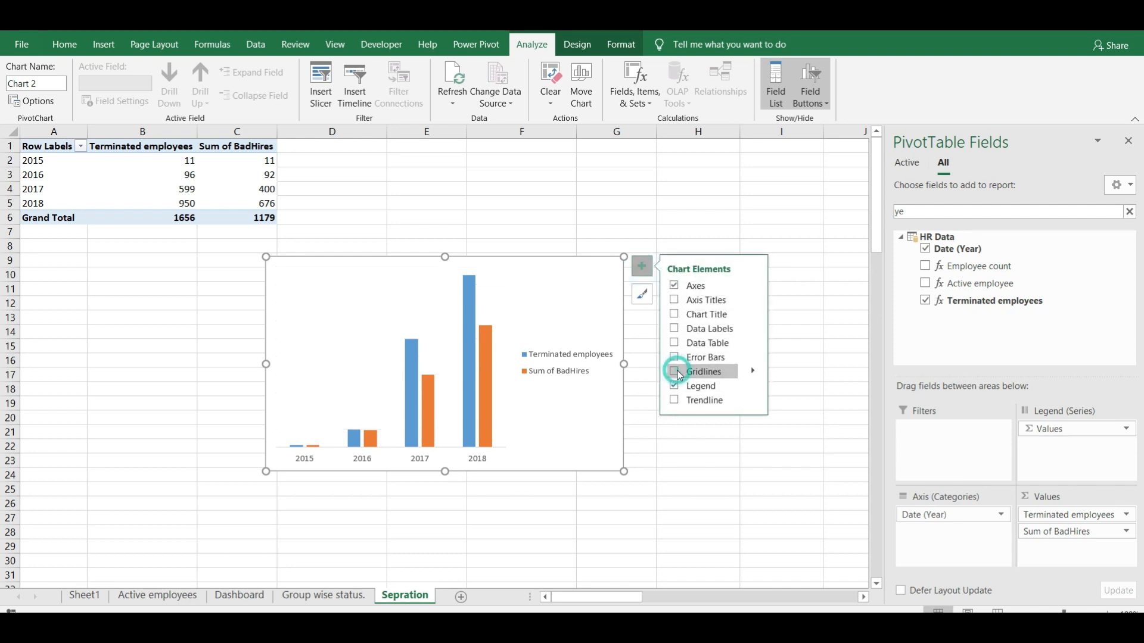
Add a chart title above the chart and place the legend in the chart's upper right corner.
left_click(753, 386)
left_click(808, 410)
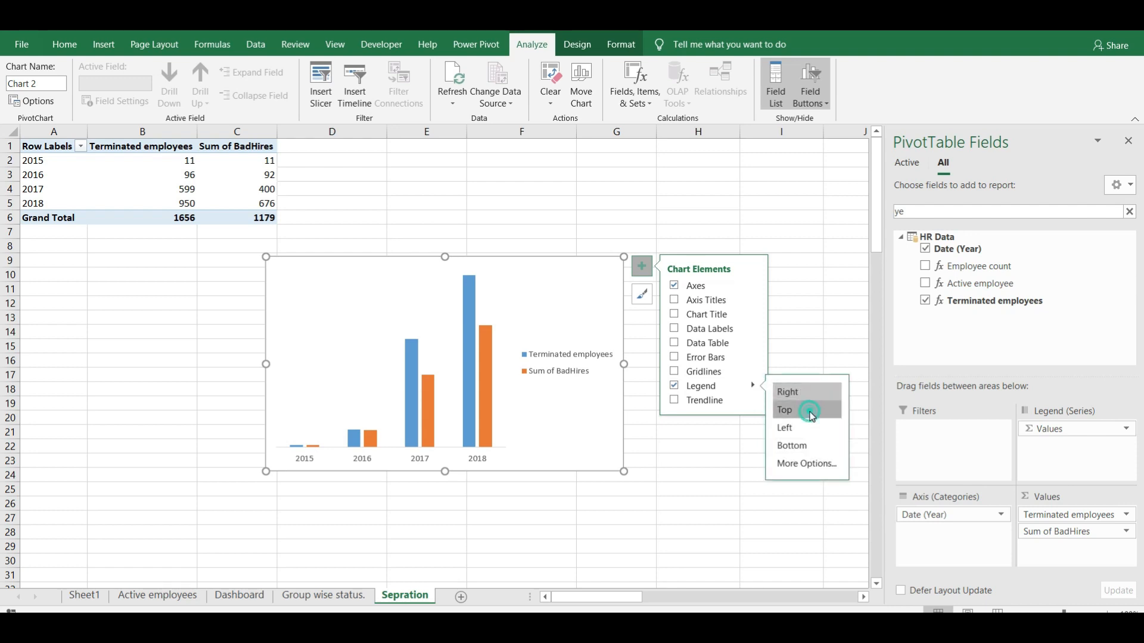
left_click(753, 314)
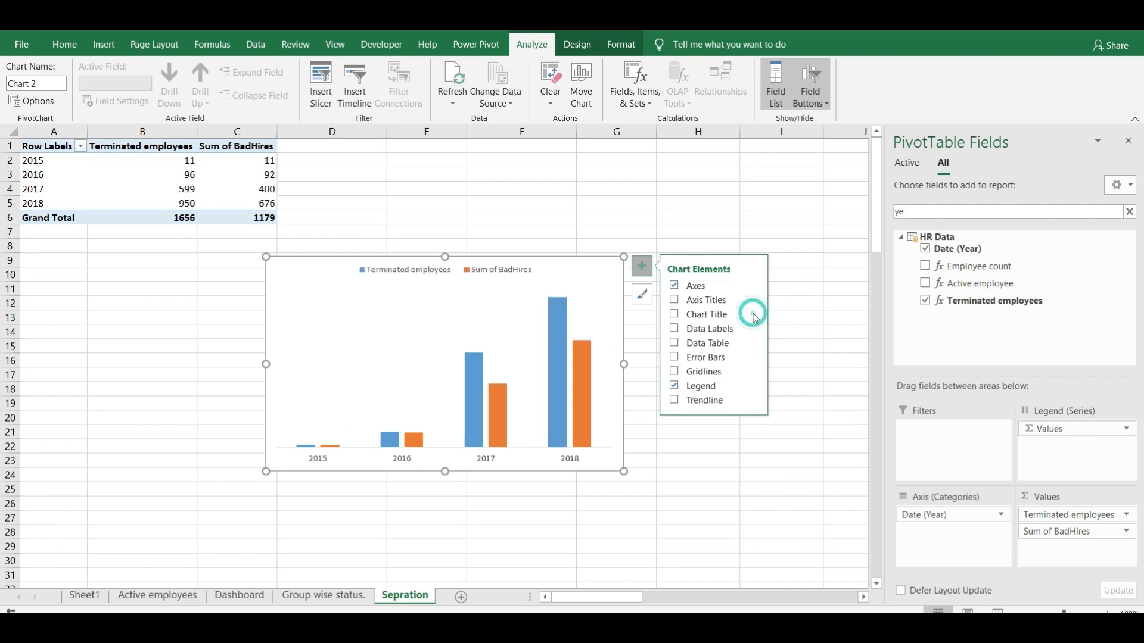
left_click(811, 322)
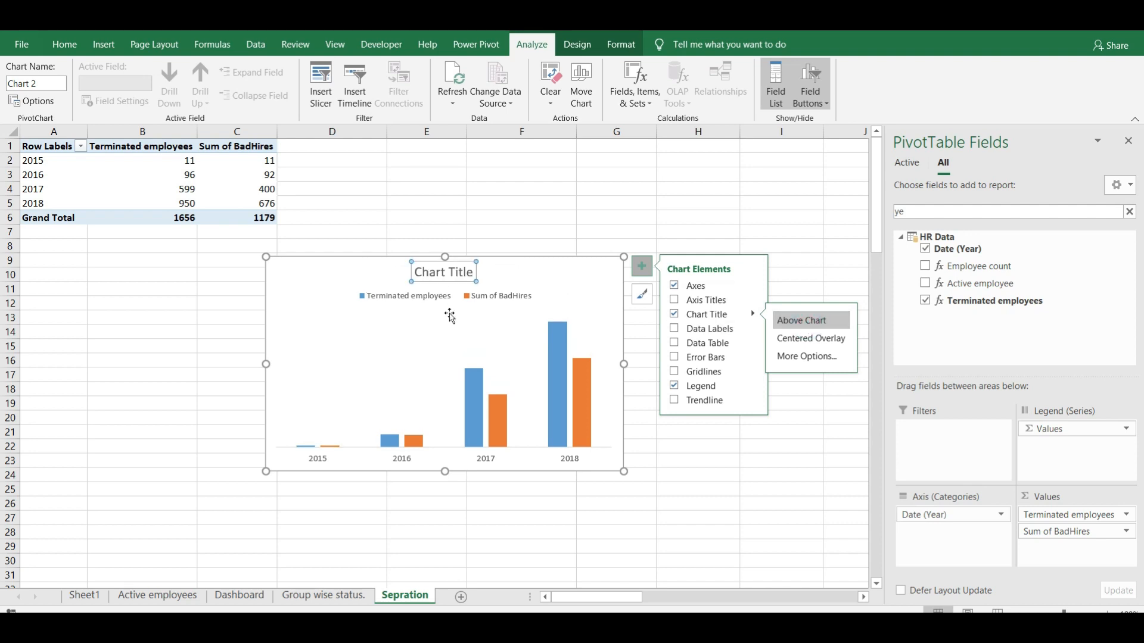
left_click(456, 296)
left_click_drag(455, 296, 529, 263)
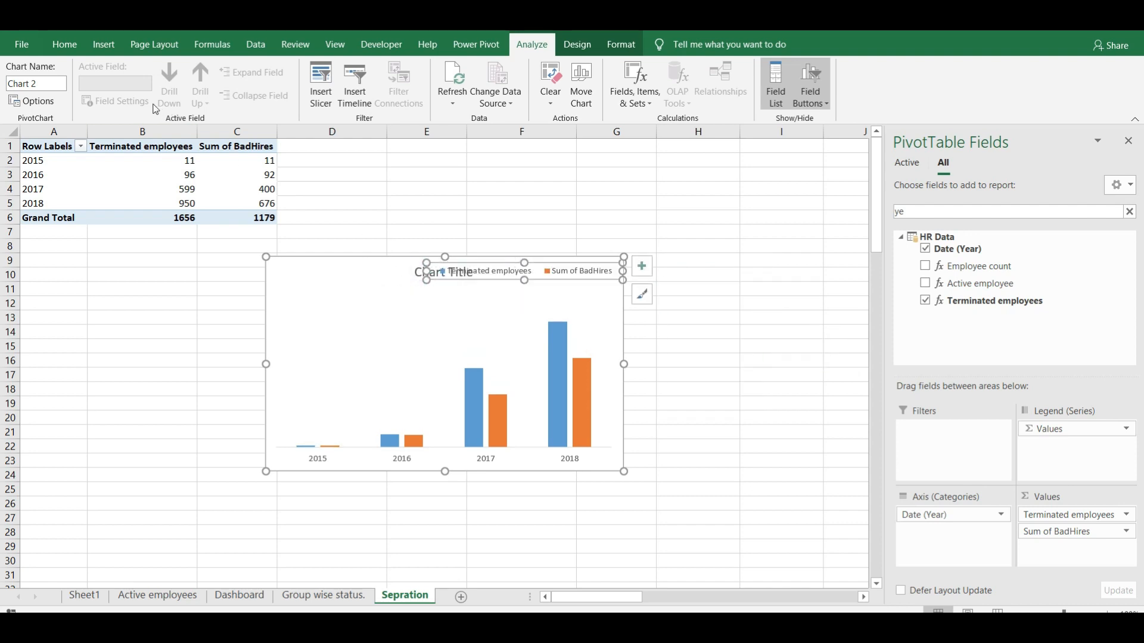
Strip "sum of" from the BadHires header in column C using Find and Replace.
left_click(230, 131)
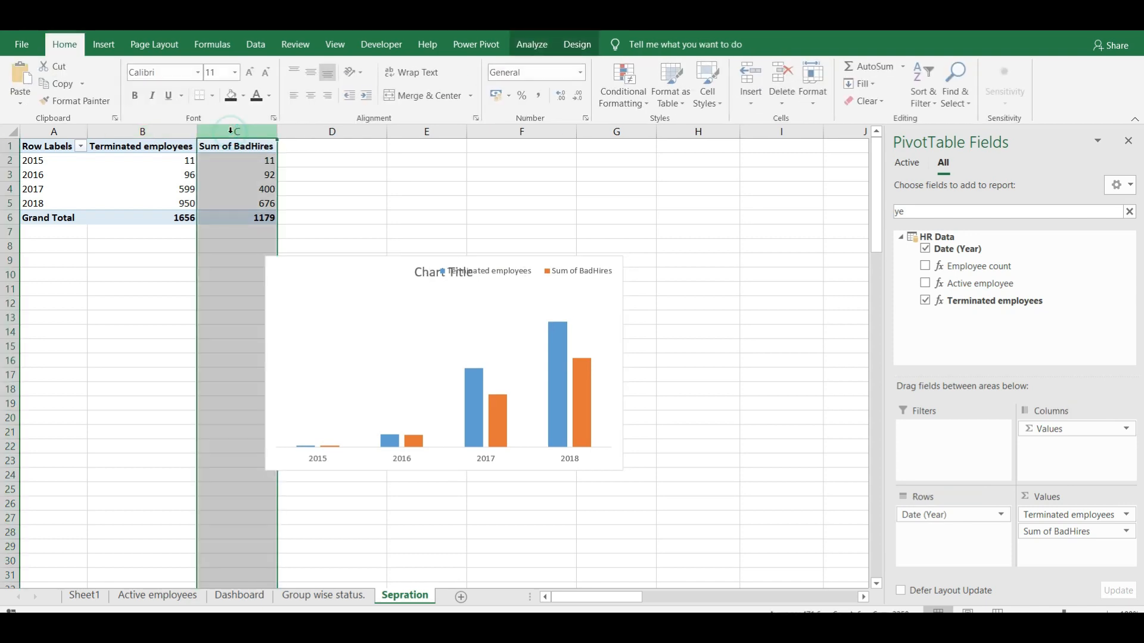
key("ctrl+f")
type("sum of")
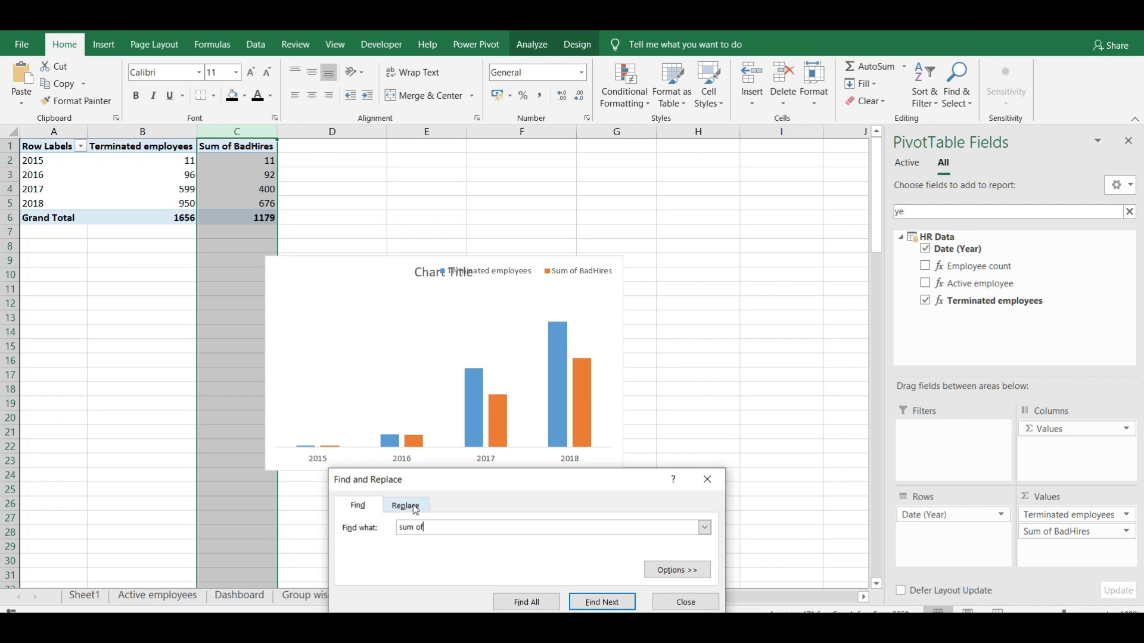
left_click(416, 508)
left_click(367, 602)
left_click(577, 364)
left_click(706, 479)
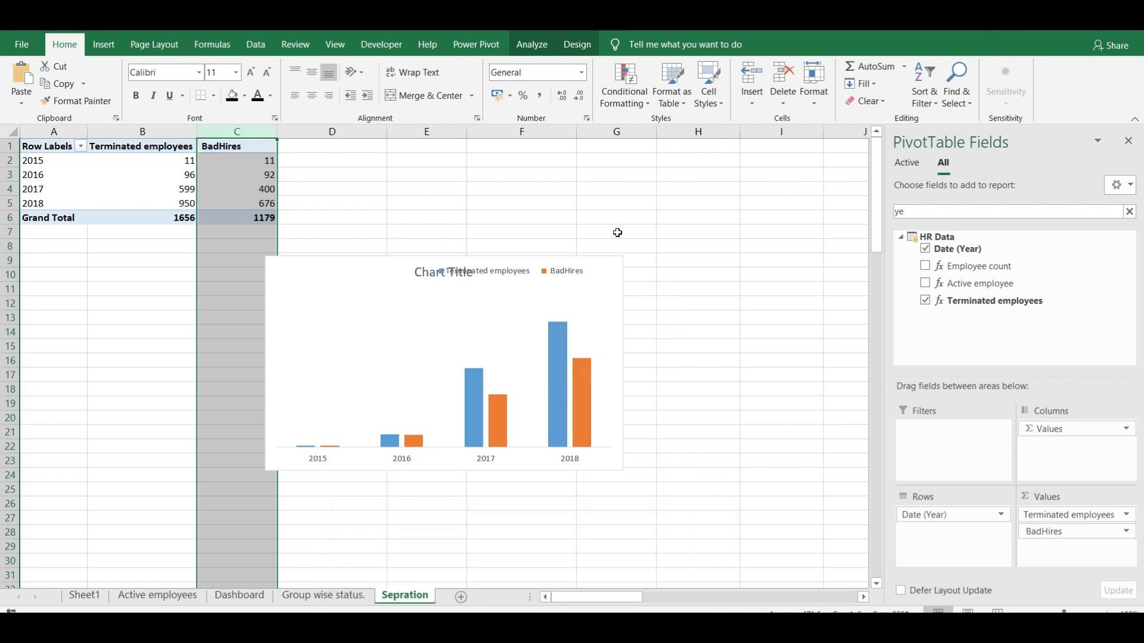
Move the chart title to the chart's upper left corner, clear of the legend.
left_click(412, 271)
left_click_drag(412, 271, 283, 274)
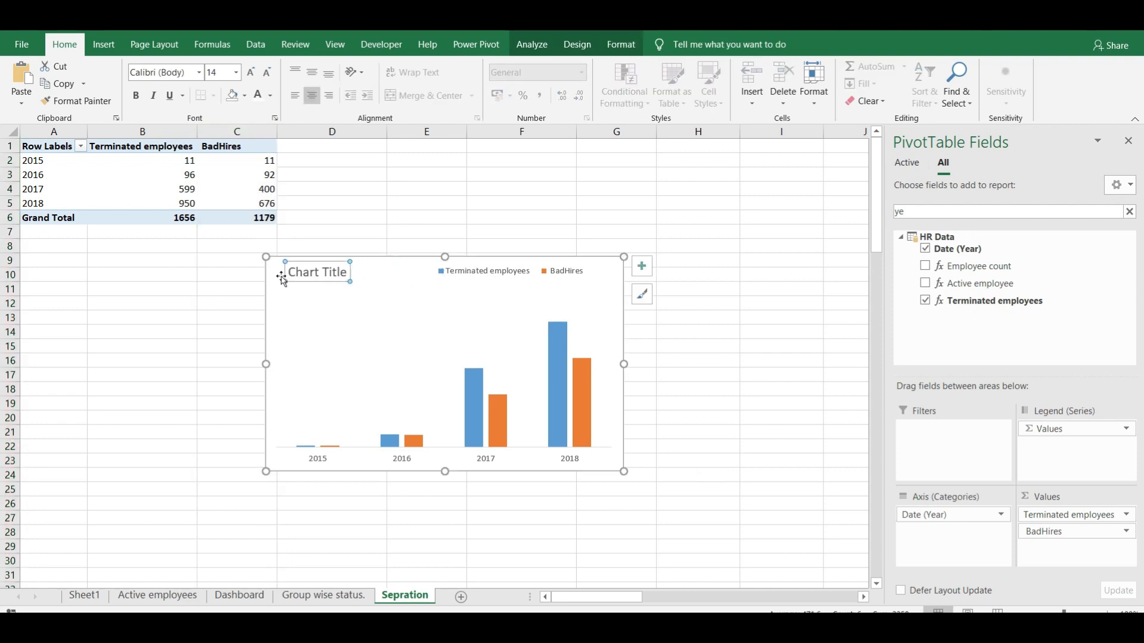
Change the chart title to "Terminated staff breakup" and shift it slightly left so it clears the legend.
triple_click(296, 274)
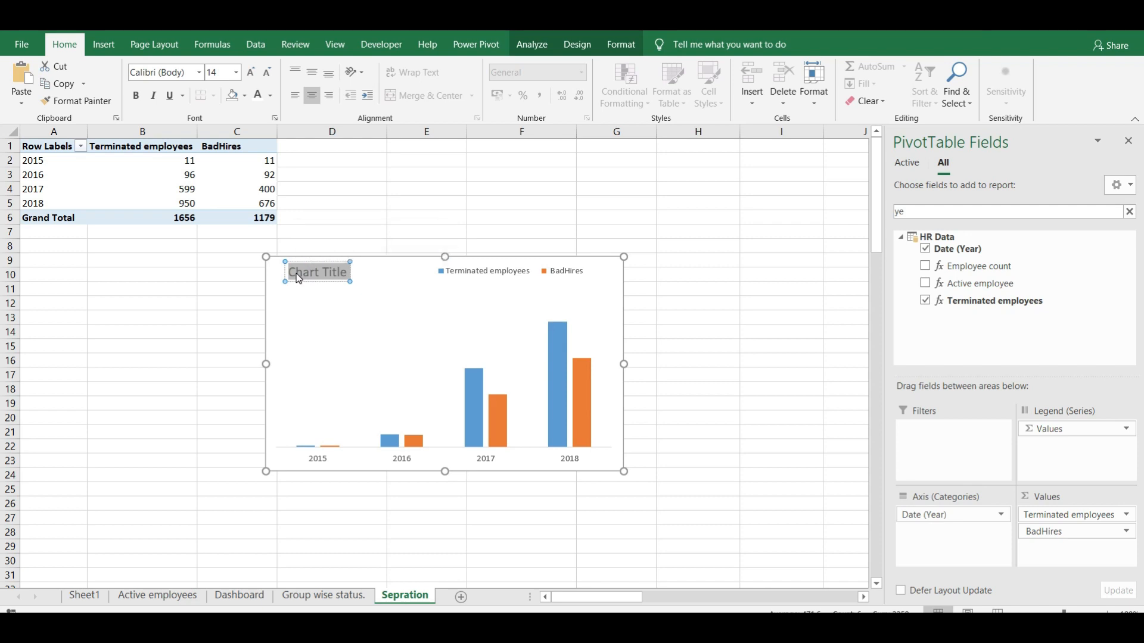
type("Terminated staff brea")
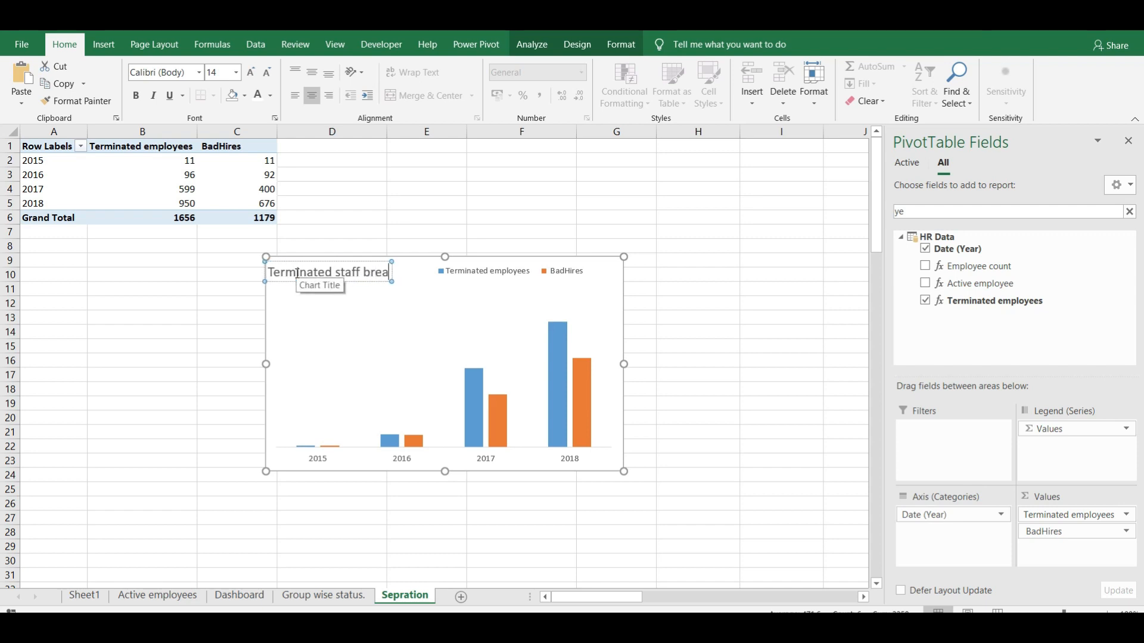
type("kup")
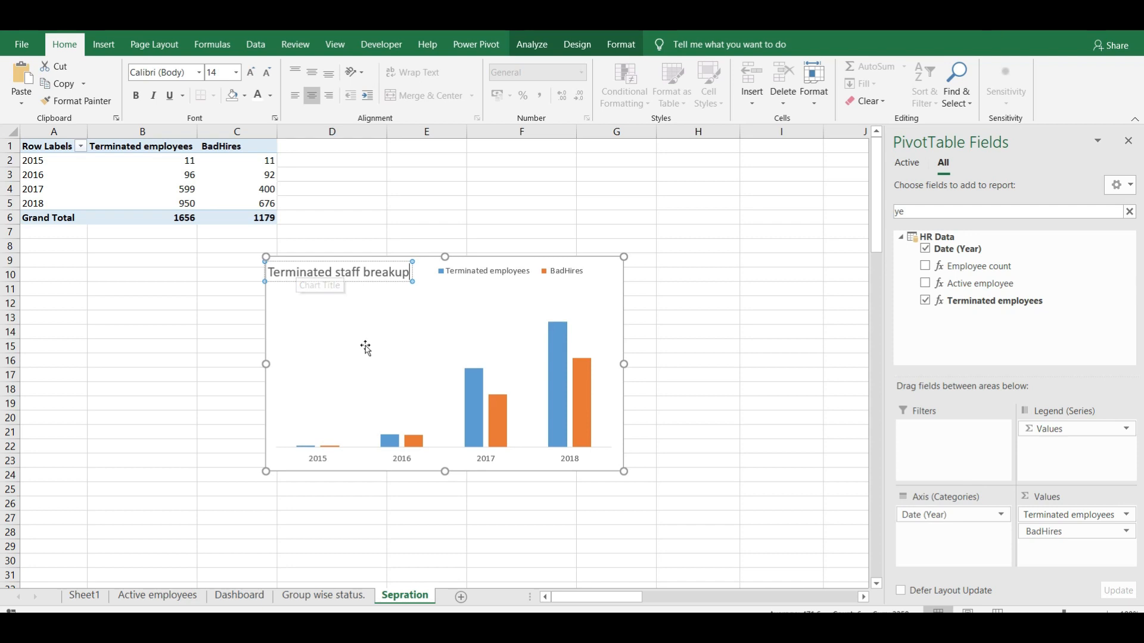
left_click(370, 336)
left_click(372, 273)
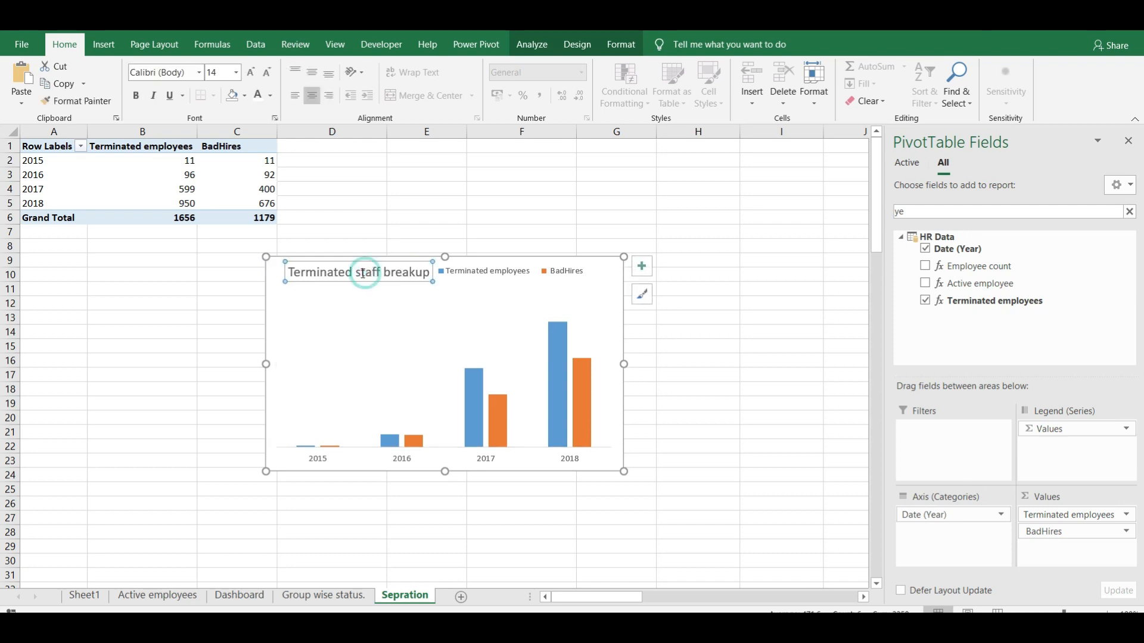
left_click_drag(334, 263, 324, 262)
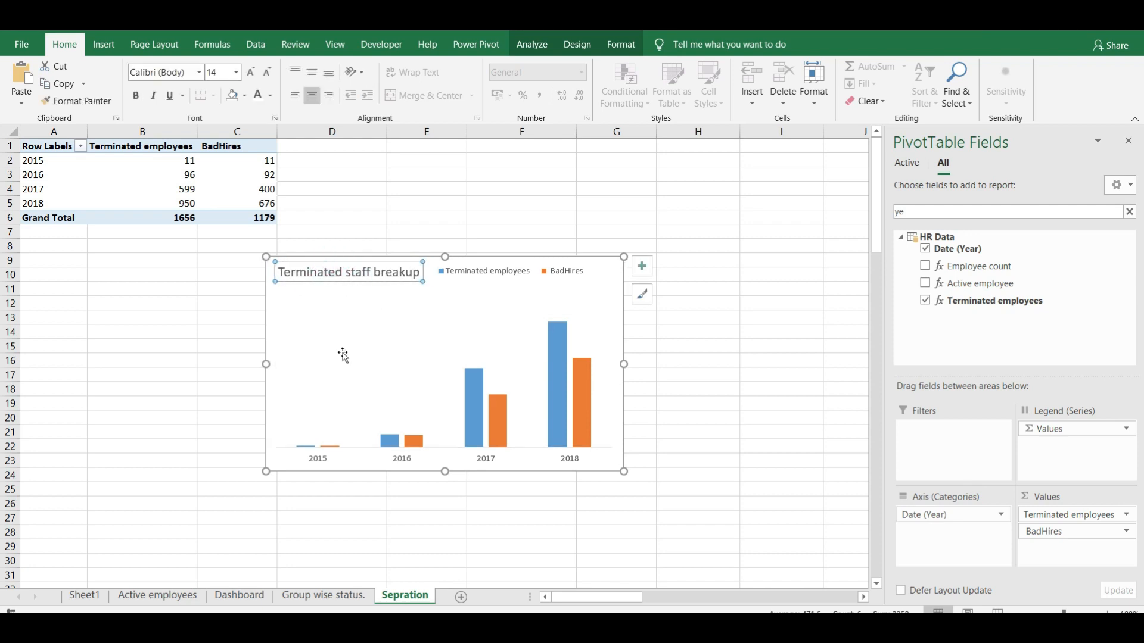
Format the Terminated employees series with a series overlap of 100% and a gap width of 50%.
right_click(473, 404)
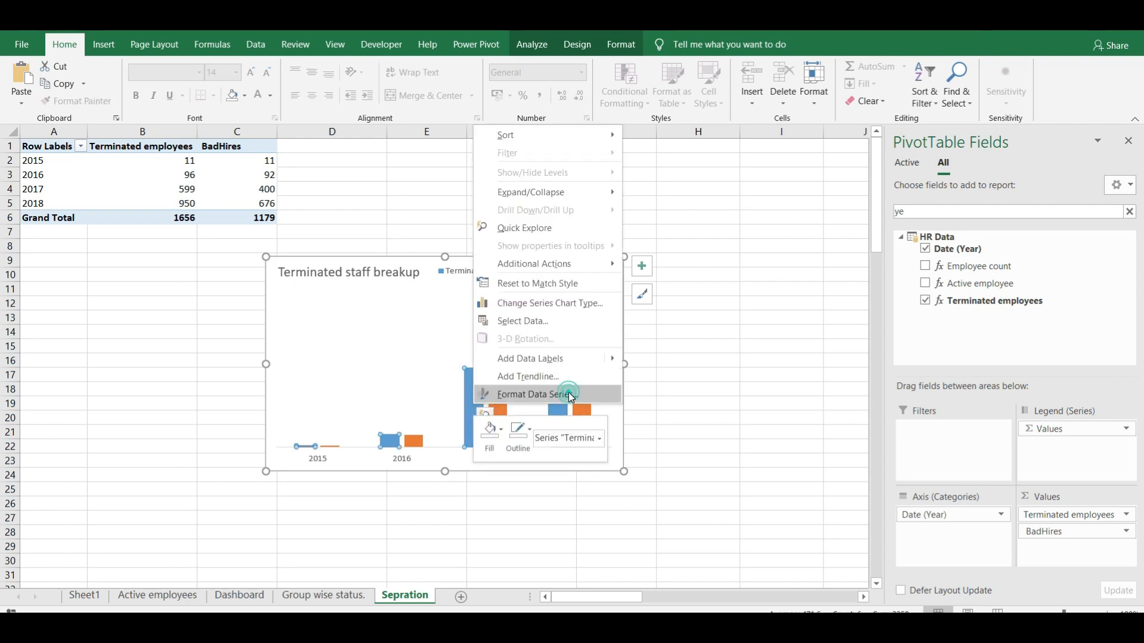
left_click(570, 397)
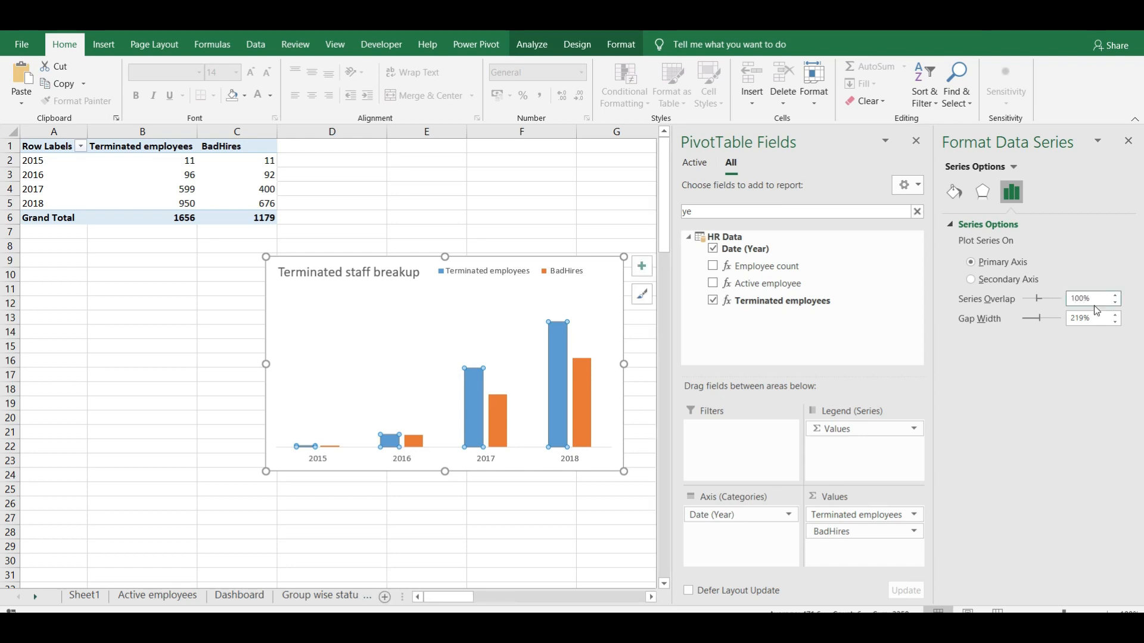
left_click(1096, 321)
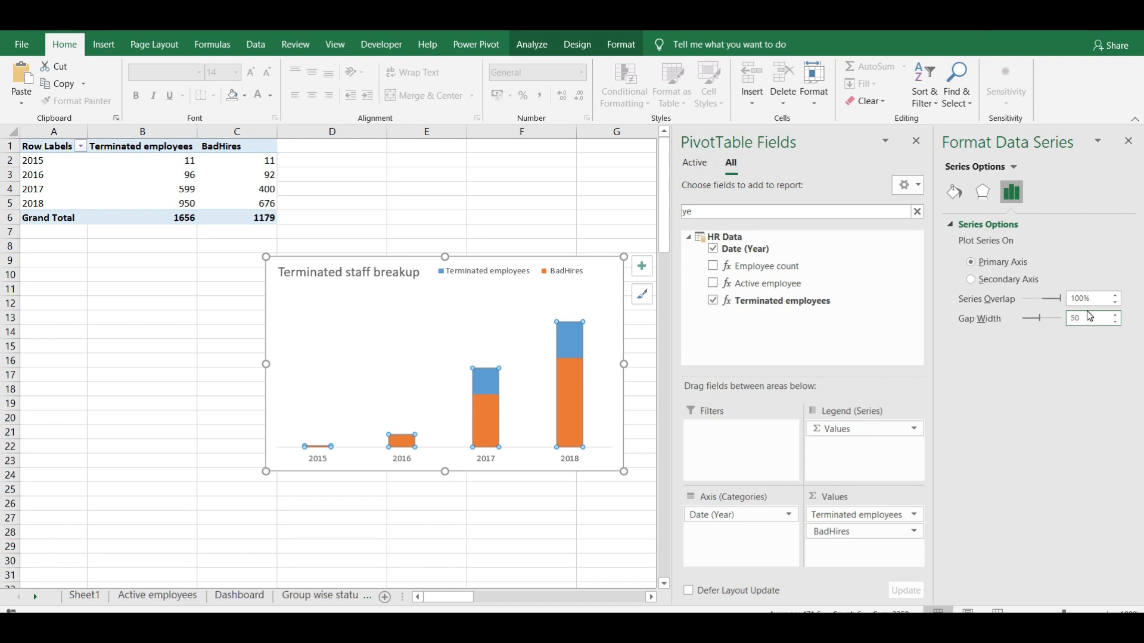
left_click(456, 218)
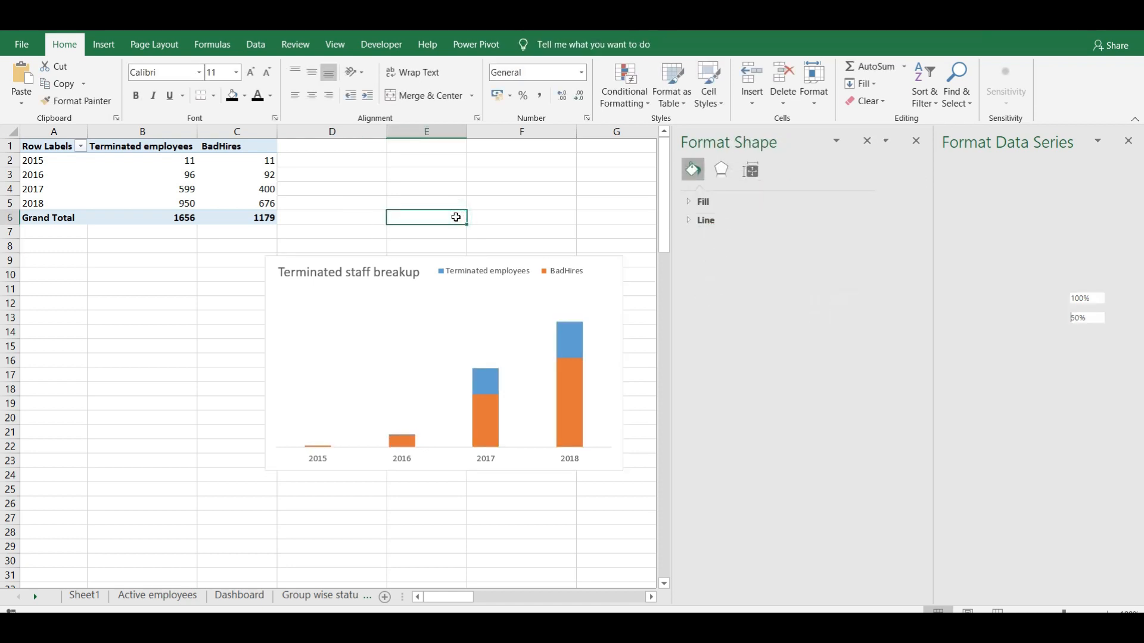
Add data labels to both the Terminated employees and BadHires columns.
left_click(573, 338)
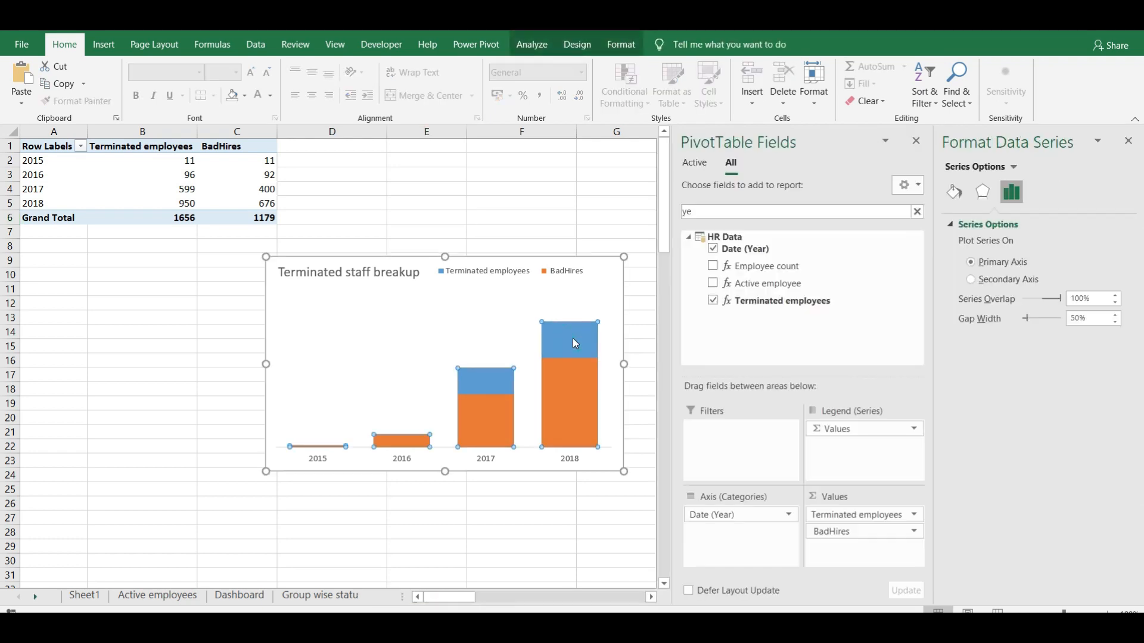
right_click(573, 338)
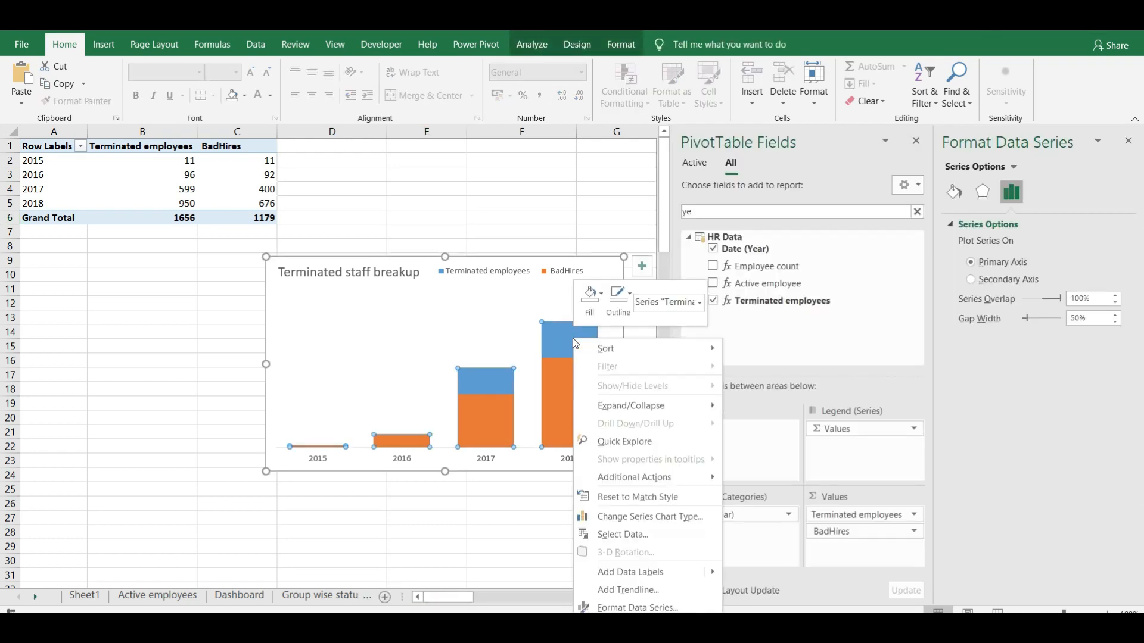
left_click(670, 580)
left_click(569, 398)
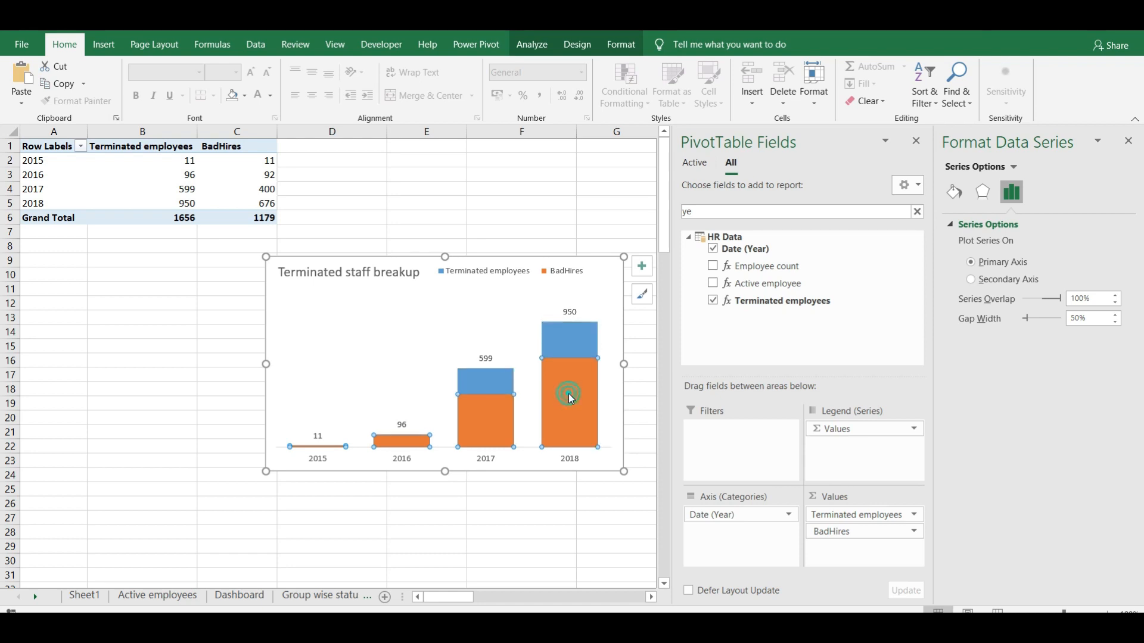
right_click(569, 398)
left_click(620, 276)
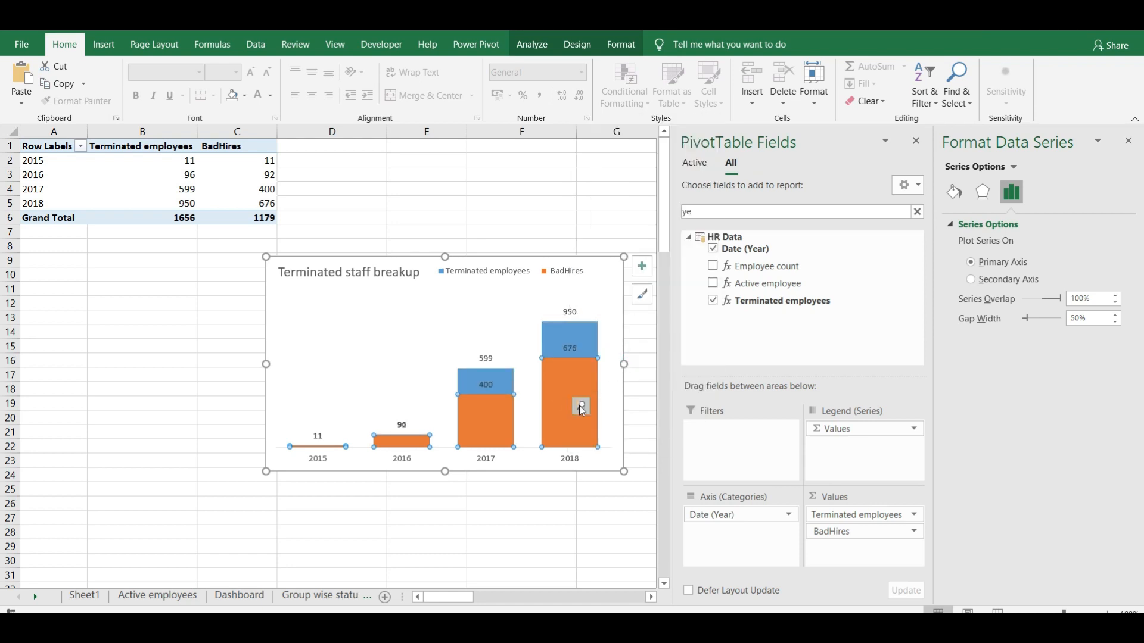
Position the BadHires data labels at the center of their columns.
left_click(485, 387)
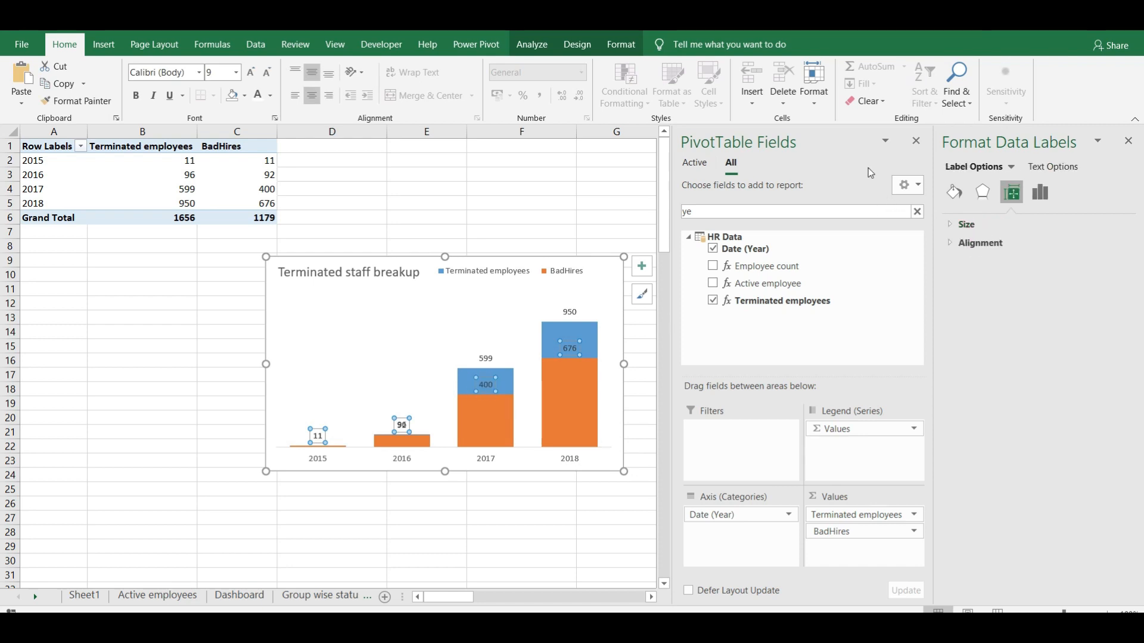
left_click(917, 143)
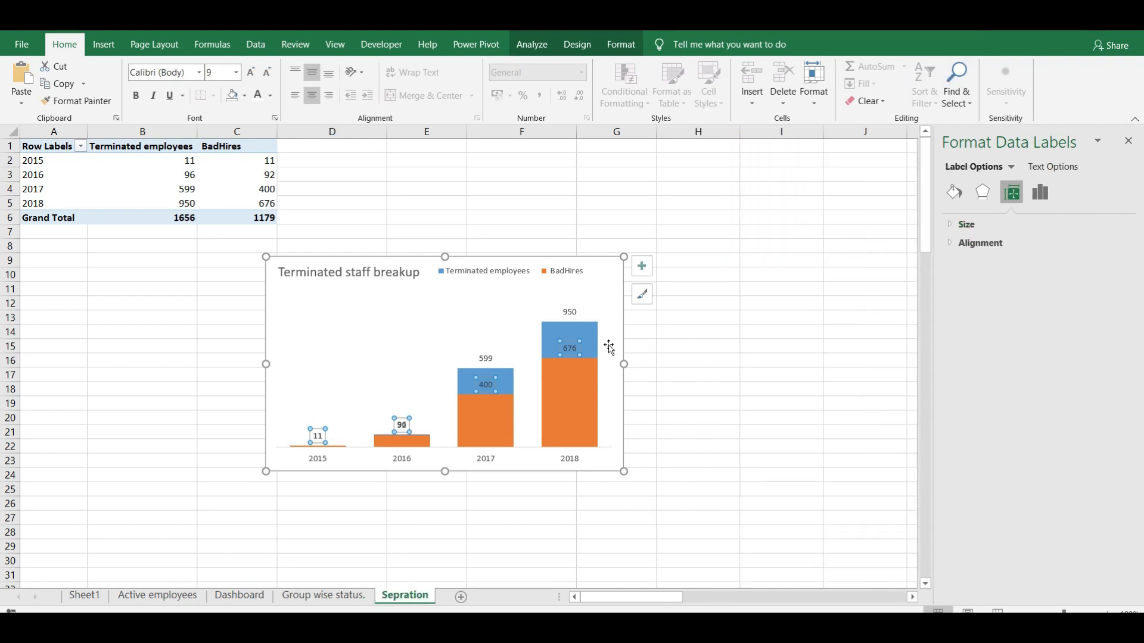
left_click(642, 267)
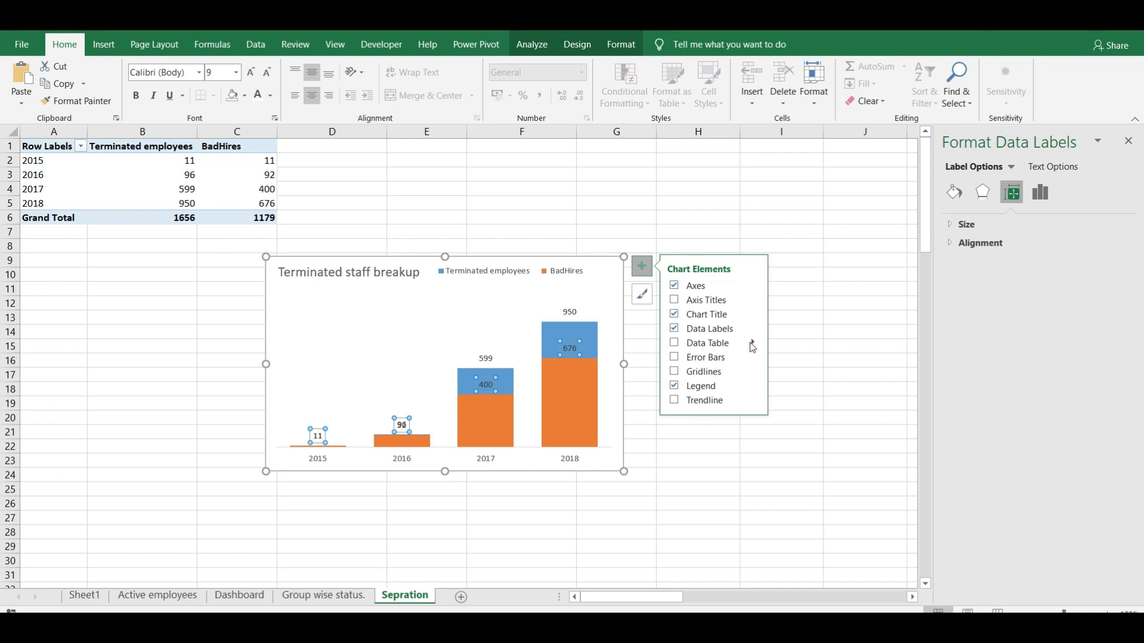
left_click(752, 343)
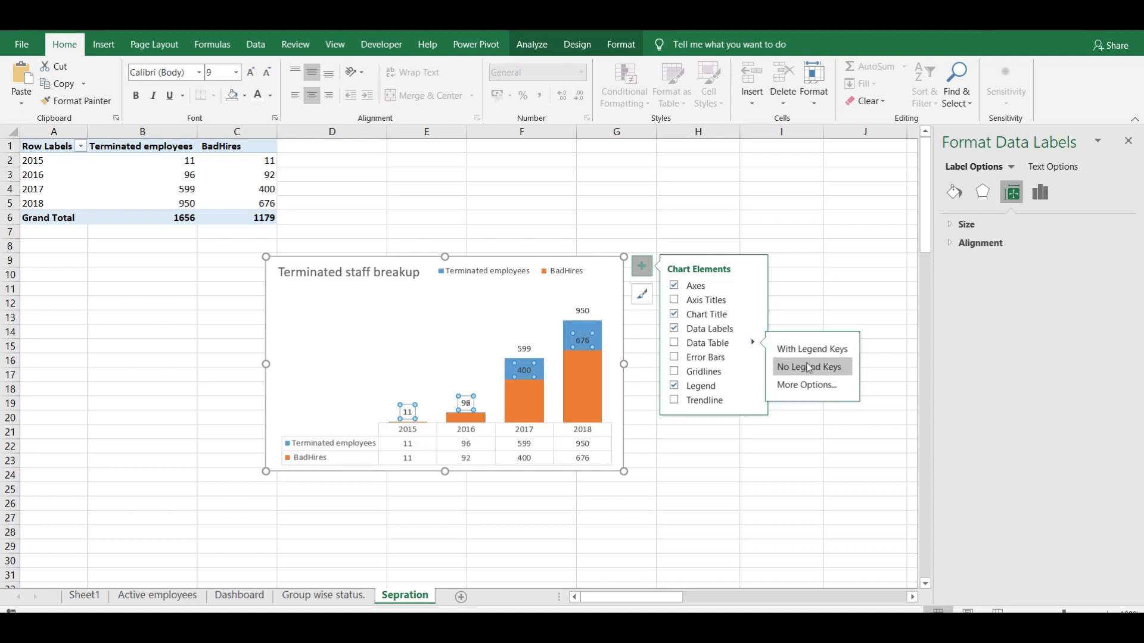
left_click(753, 345)
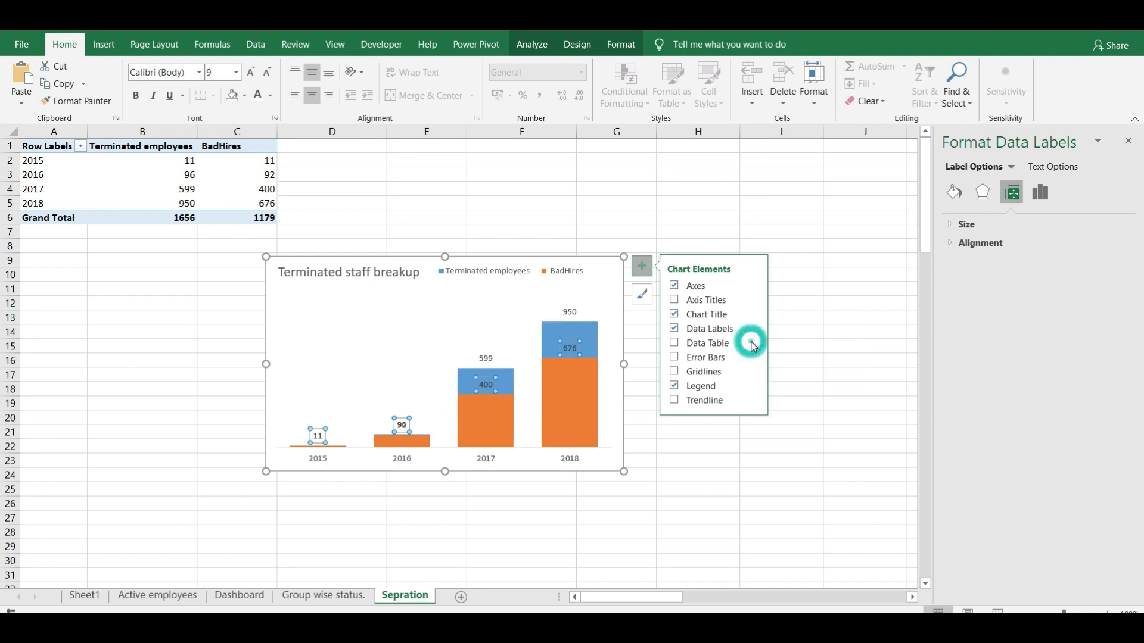
left_click(752, 345)
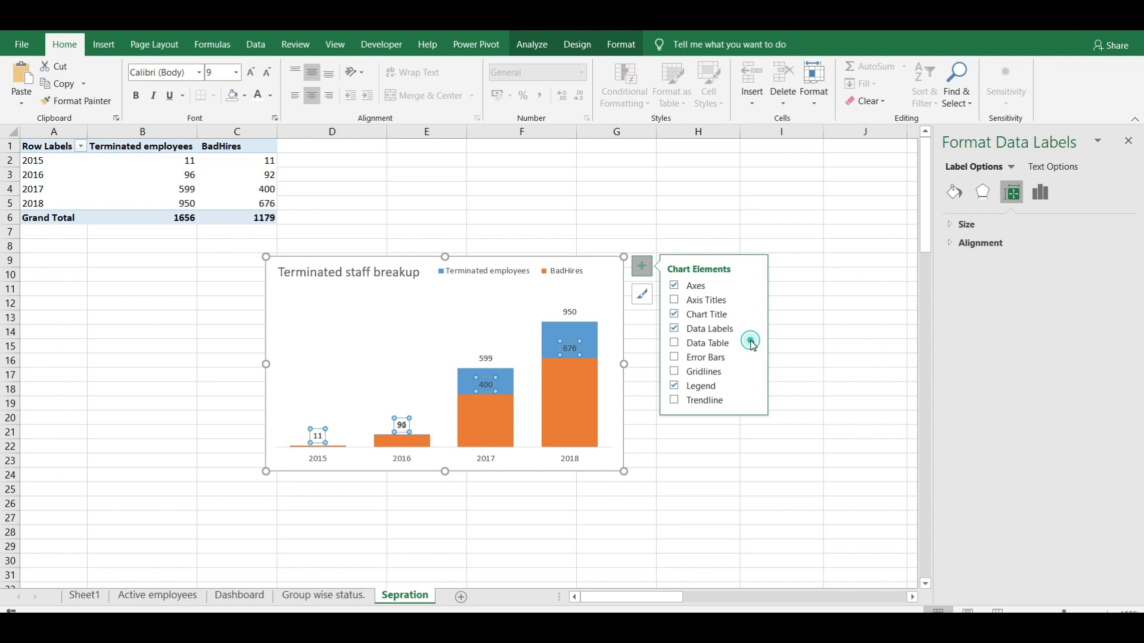
left_click(753, 329)
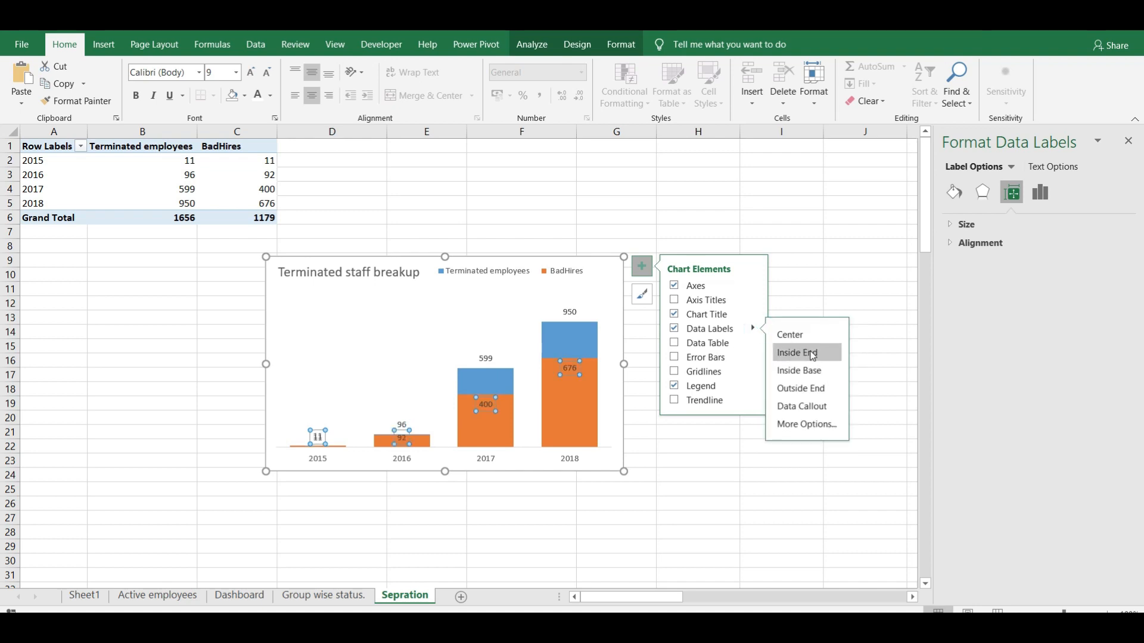
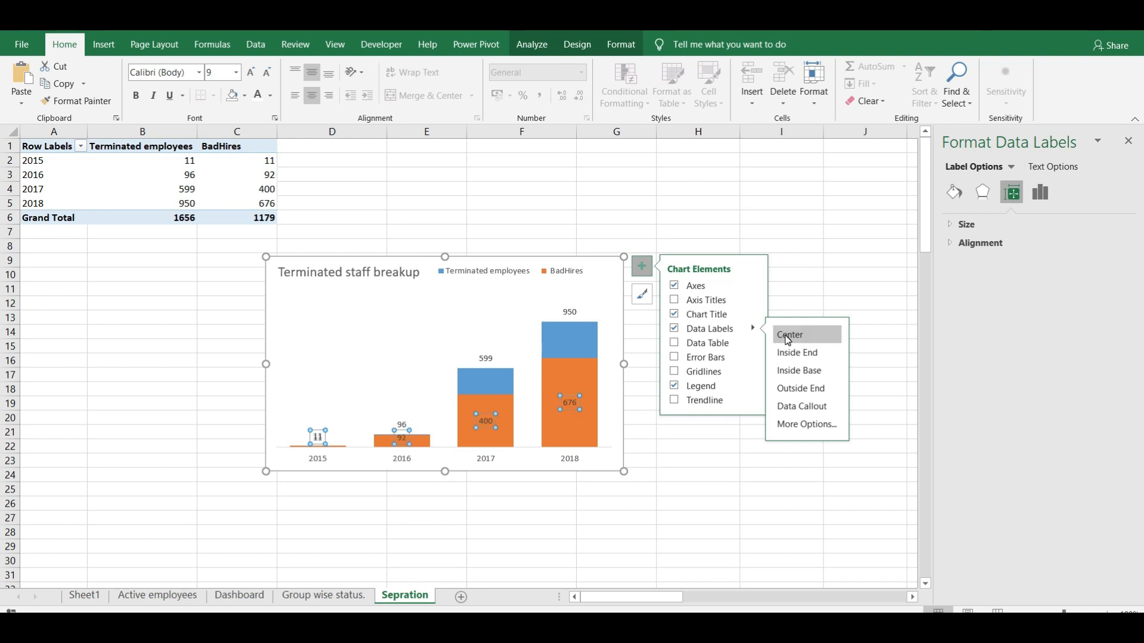
left_click(788, 337)
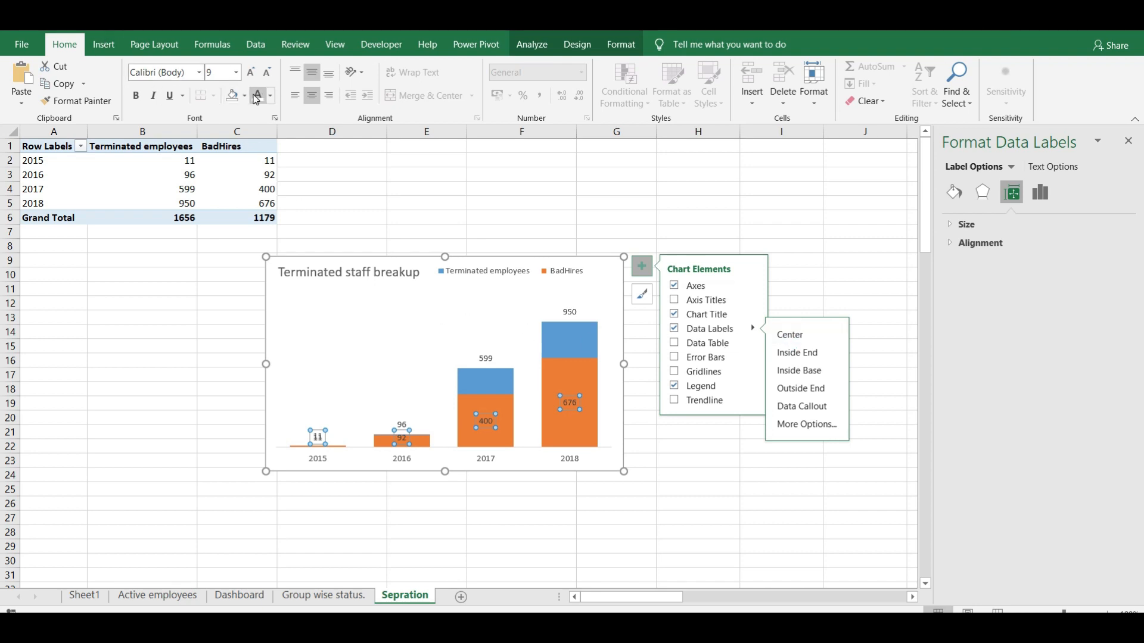
Make the BadHires data labels white and bold.
left_click(256, 98)
key("ctrl+b")
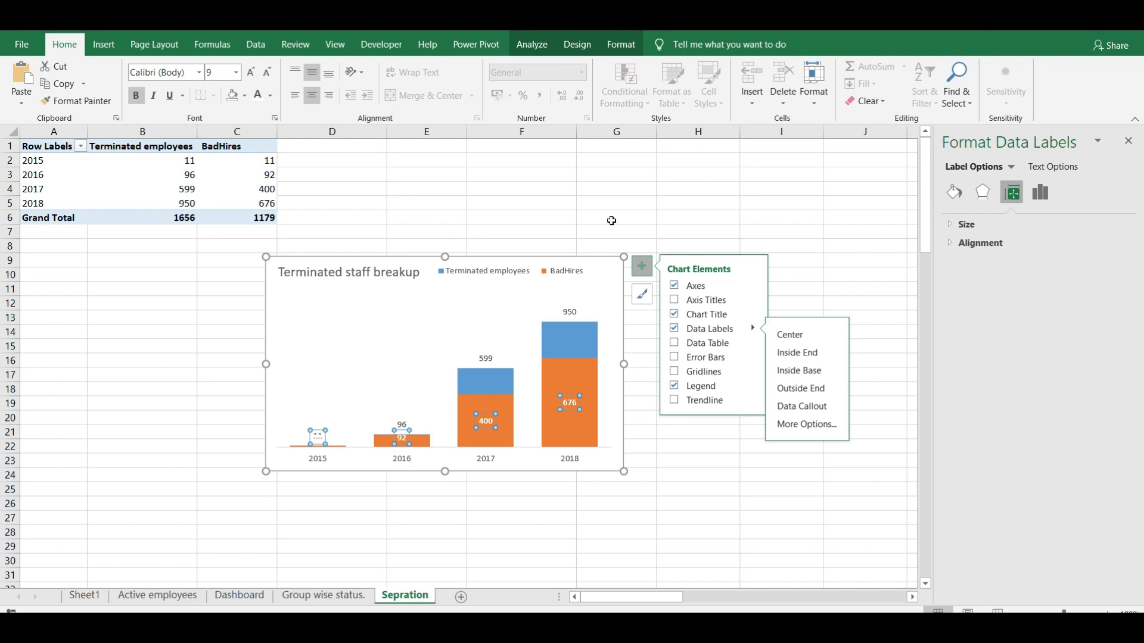
left_click(611, 220)
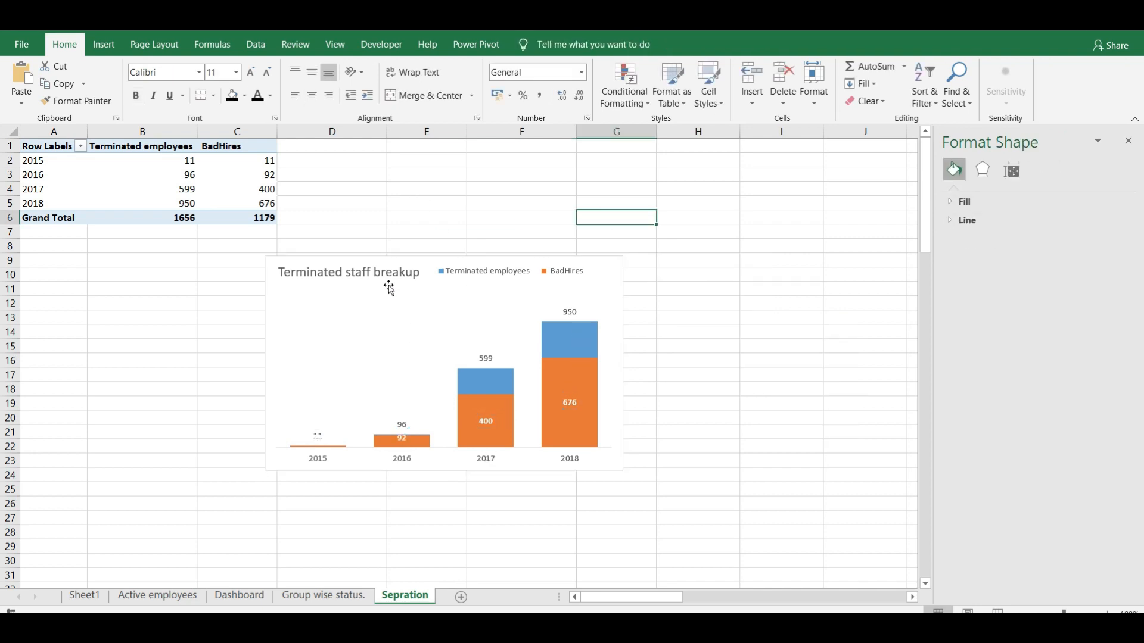
Move the Terminated staff breakup chart from the Sepration sheet to the Dashboard sheet.
left_click(381, 259)
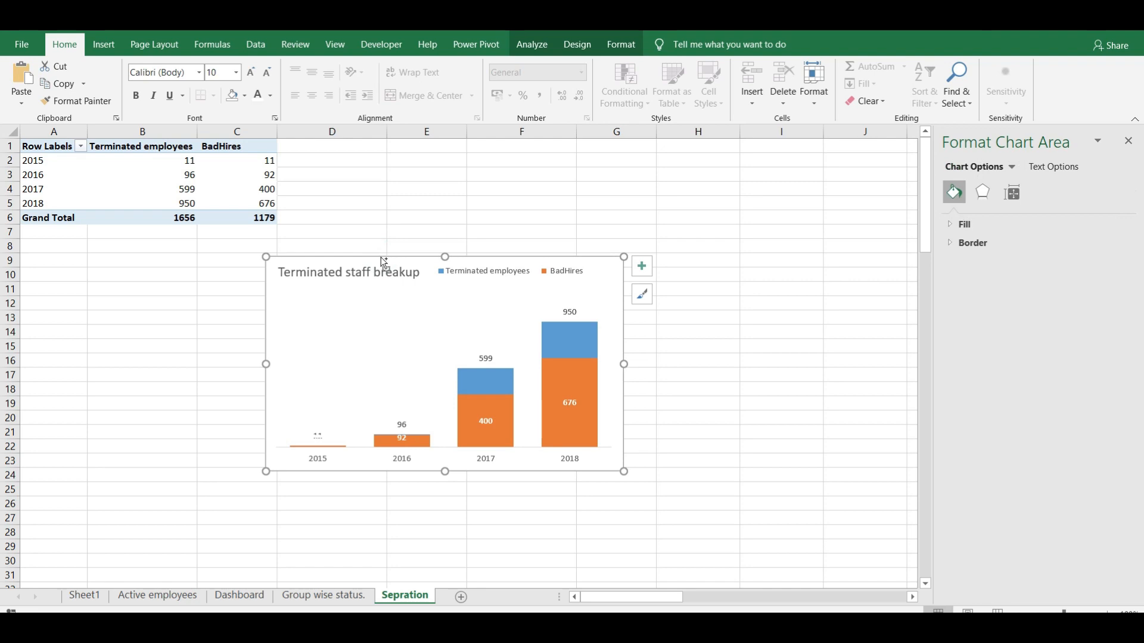
key("Delete")
left_click(248, 595)
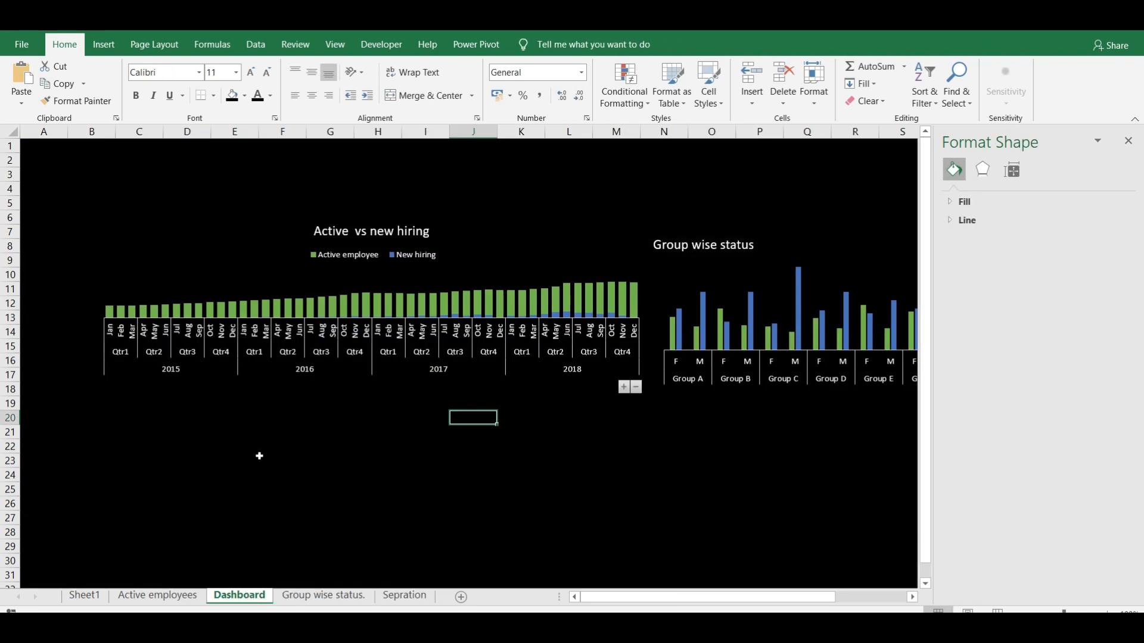
key("ctrl+v")
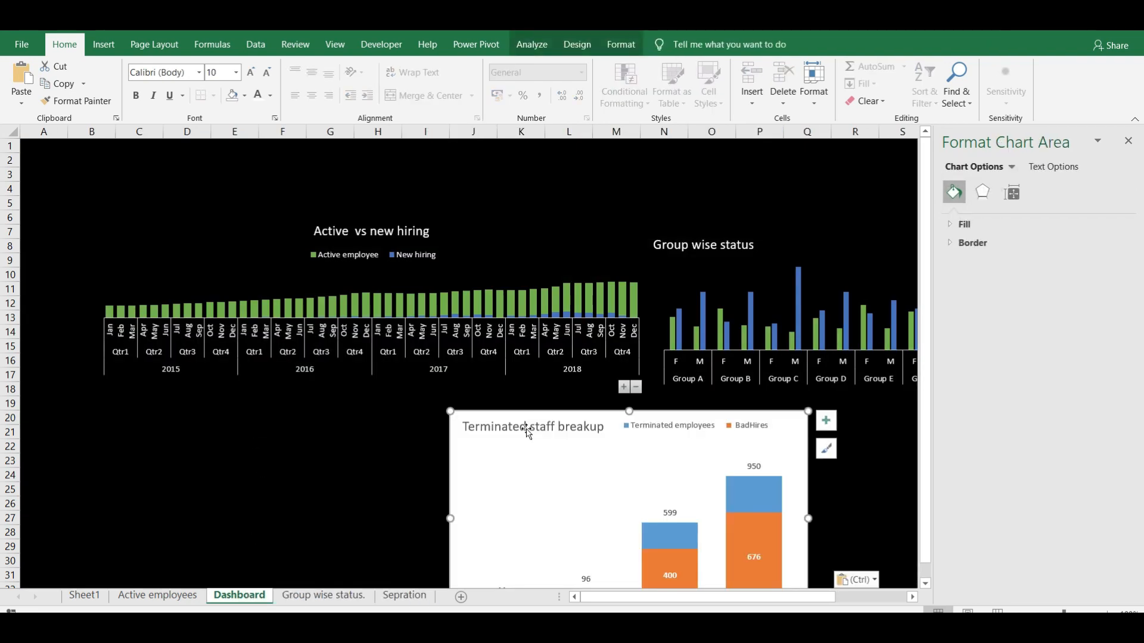
Resize the Terminated staff breakup chart to about 5.7 by 12.6 cm and place it below the left part of the Active vs new hiring chart.
left_click_drag(521, 411, 425, 322)
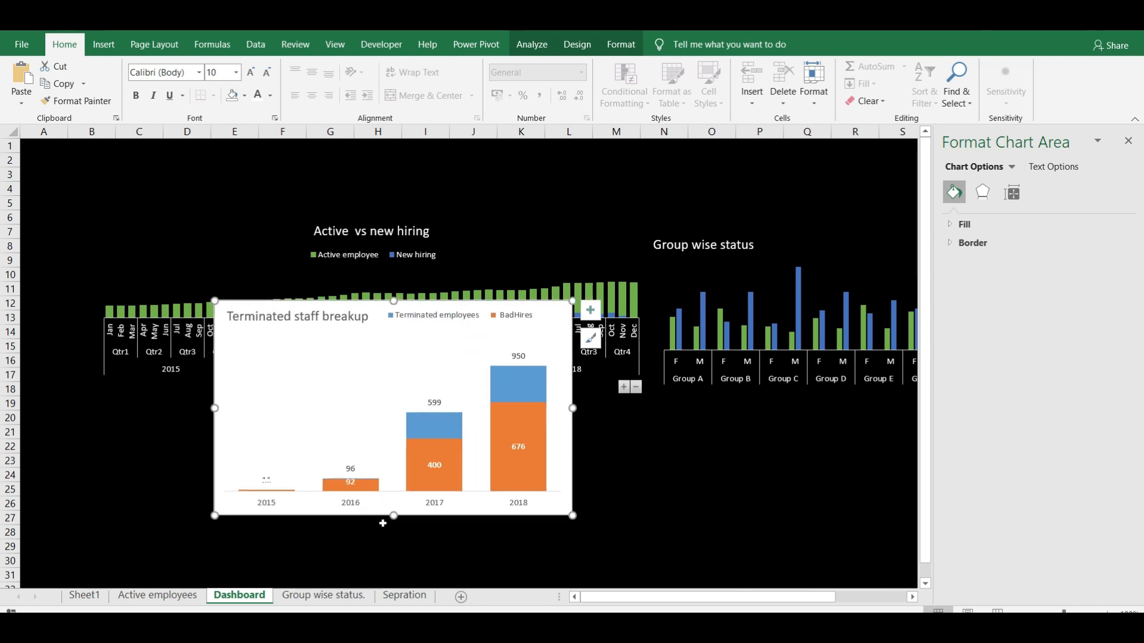
left_click_drag(394, 516, 394, 460)
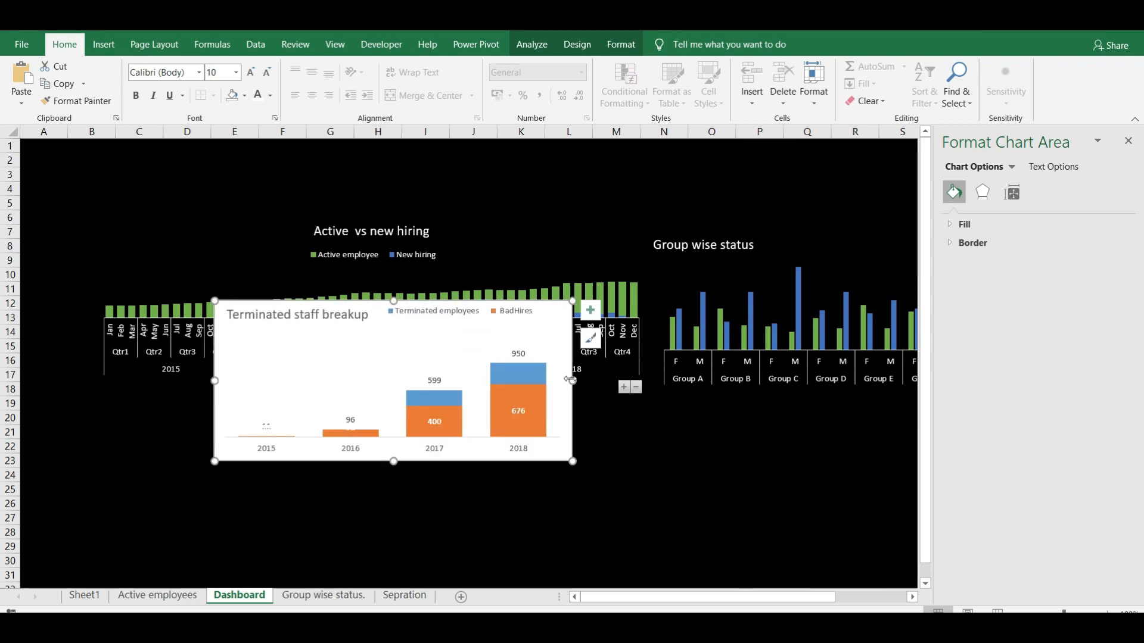
mouse_move(569, 380)
left_mouse_down()
mouse_move(472, 376)
mouse_move(547, 381)
left_mouse_up()
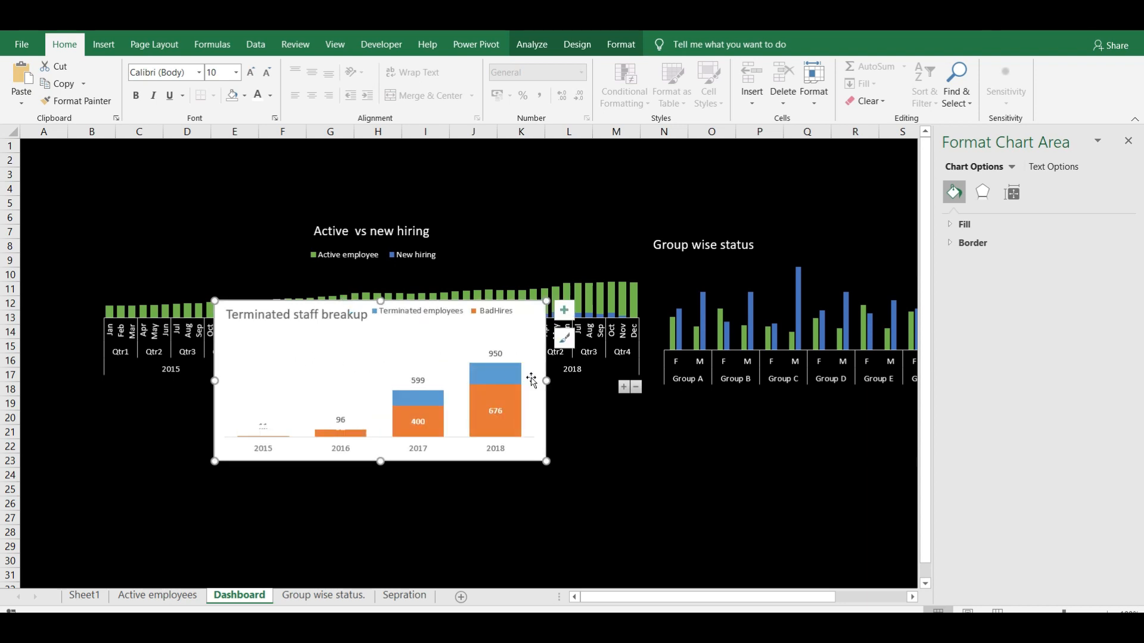
left_click_drag(546, 380, 568, 383)
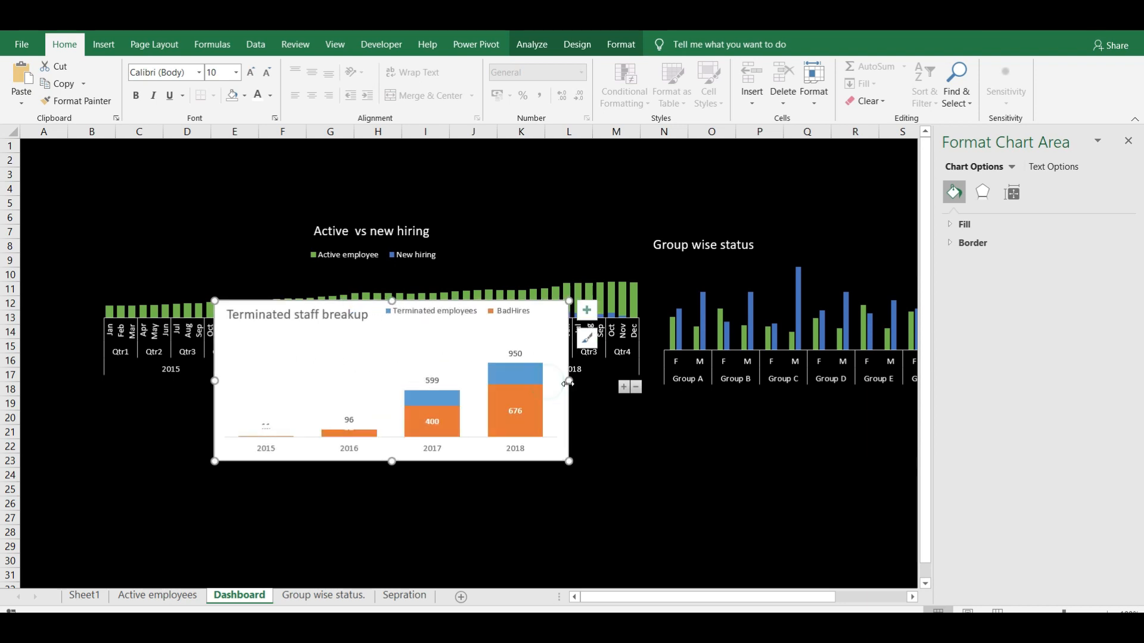
left_click_drag(431, 459, 326, 549)
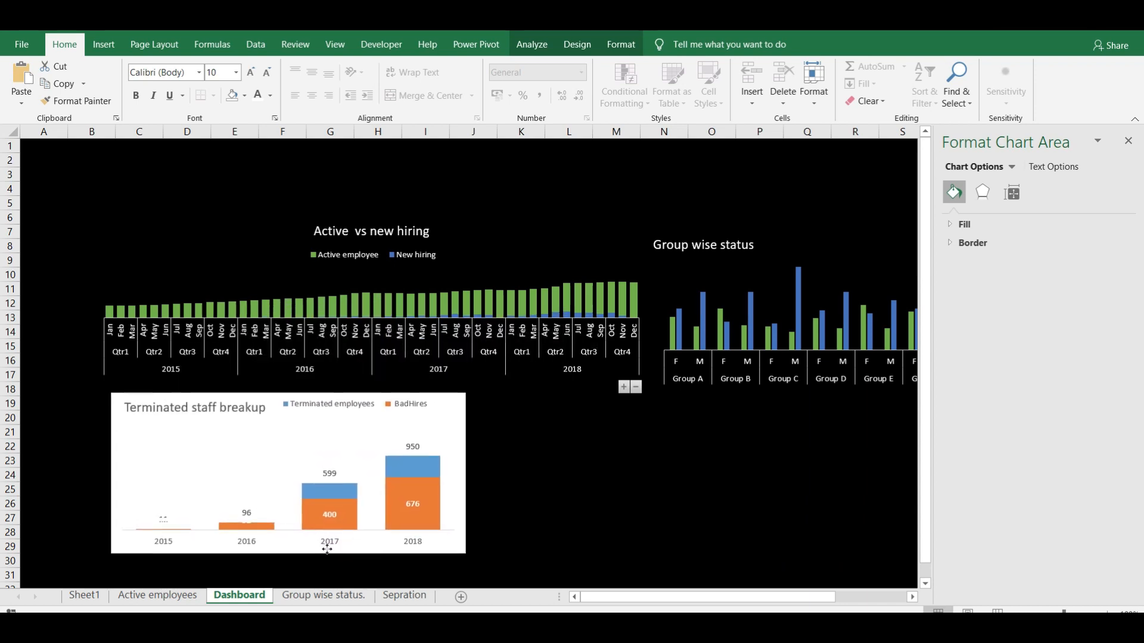
Remove the Terminated staff breakup chart's background by setting its shape fill to No Fill.
left_click(531, 45)
left_click(578, 46)
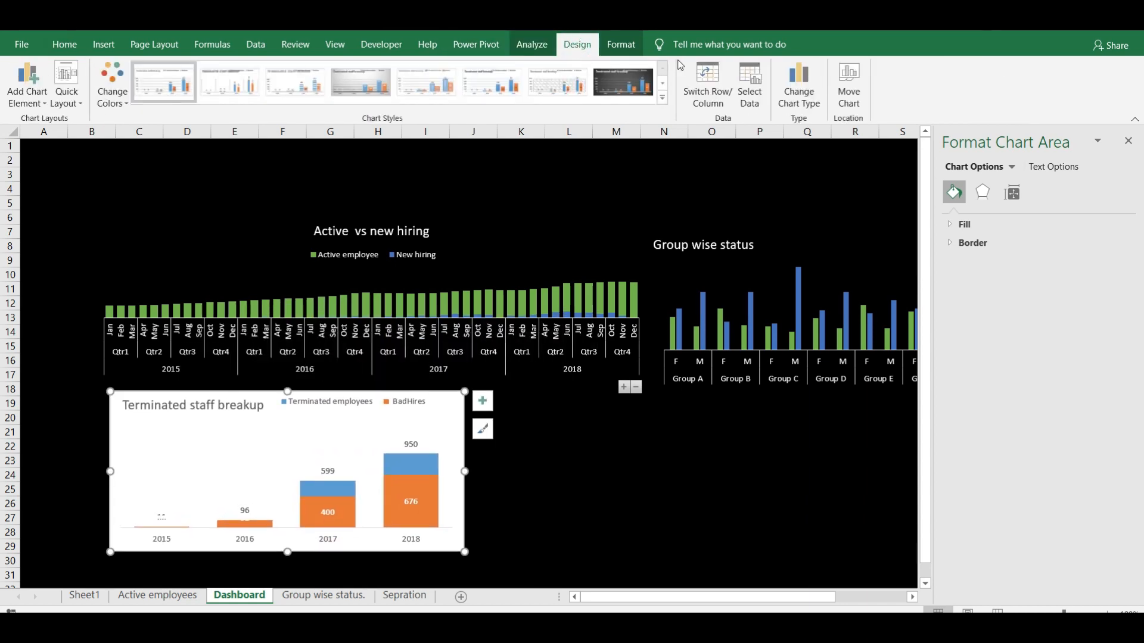
left_click(621, 45)
left_click(592, 66)
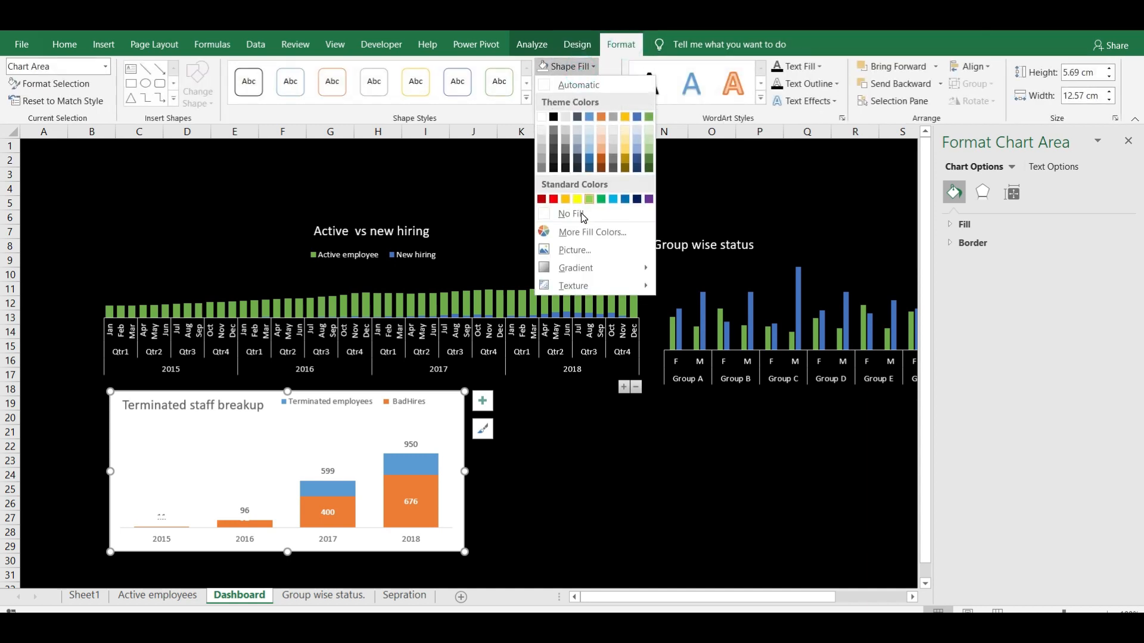
left_click(583, 214)
Make the Terminated staff breakup chart's total data labels, title, legend and year axis labels white.
left_click(329, 472)
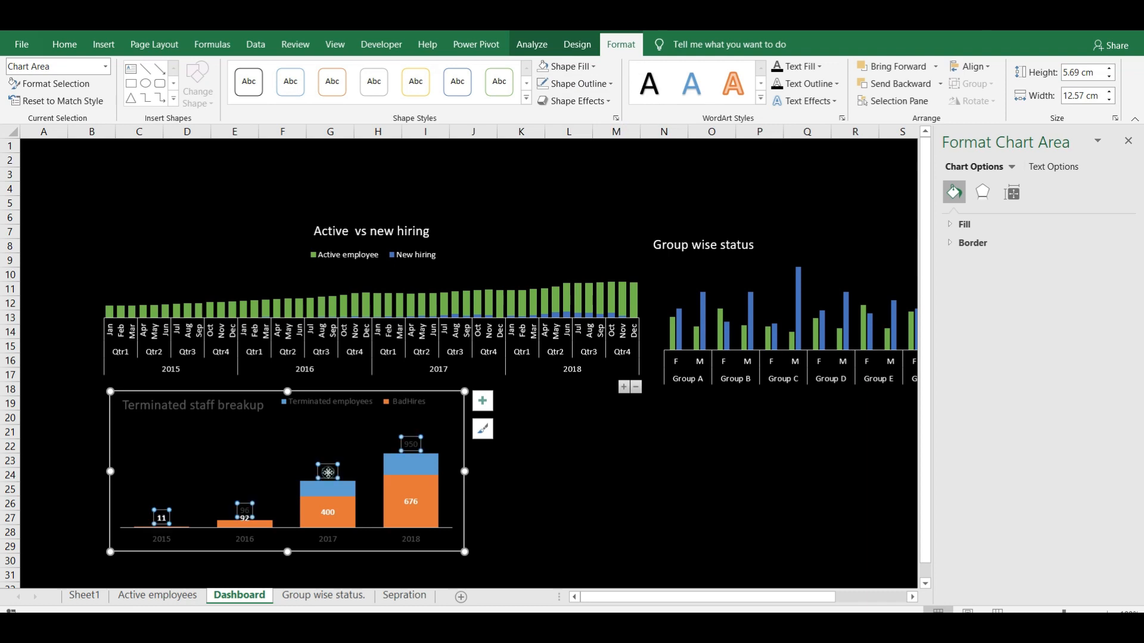
left_click(66, 45)
left_click(198, 413)
left_click(257, 95)
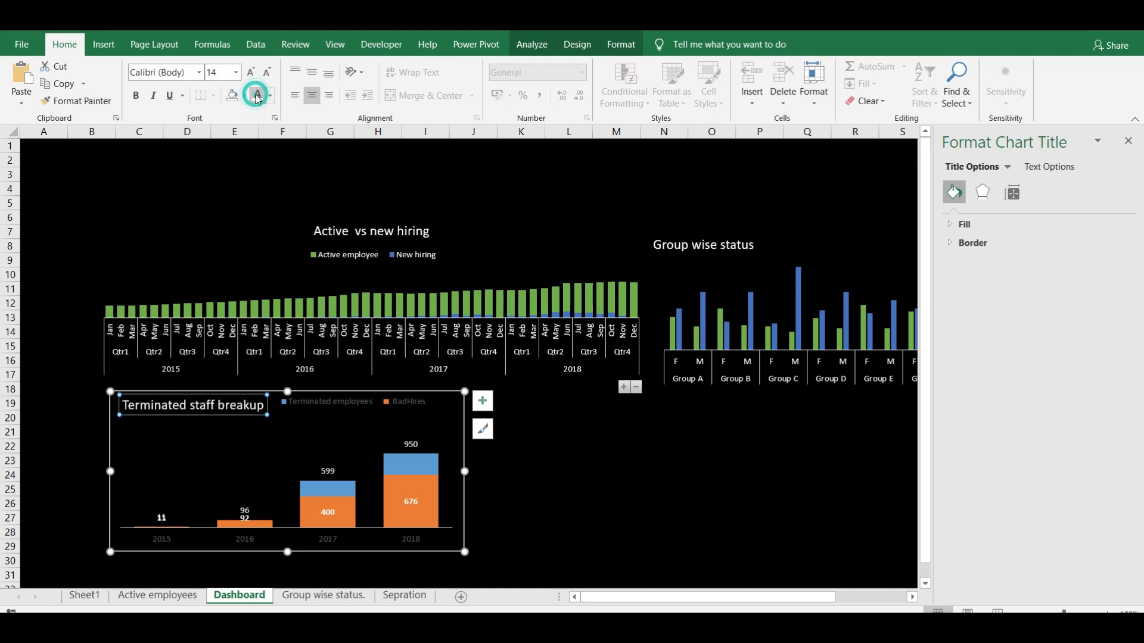
left_click(323, 402)
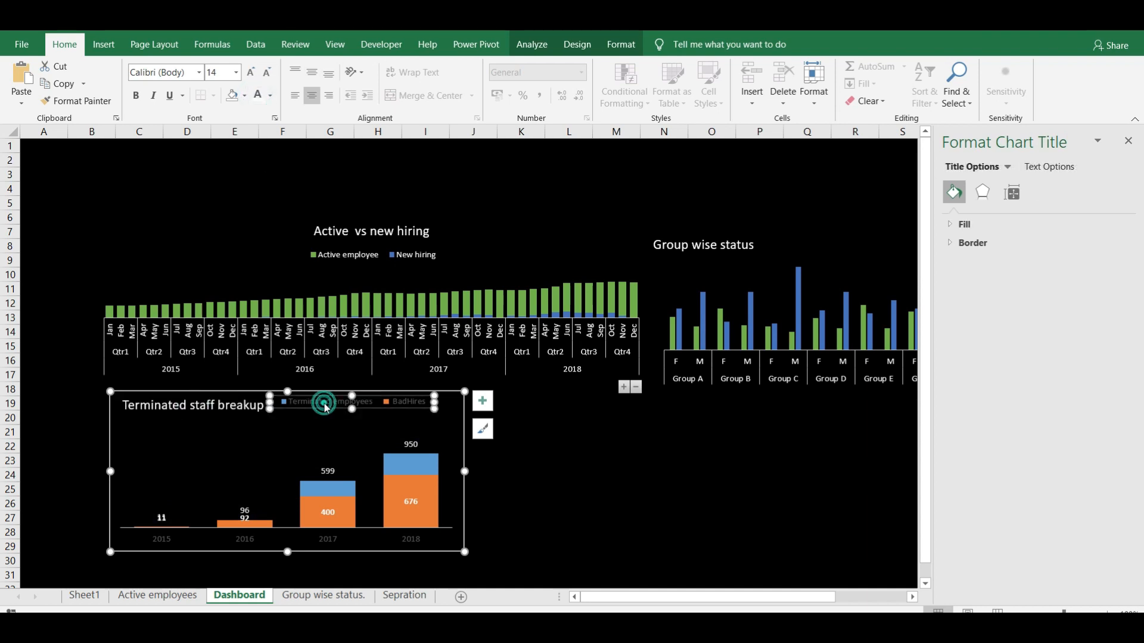
left_click(257, 95)
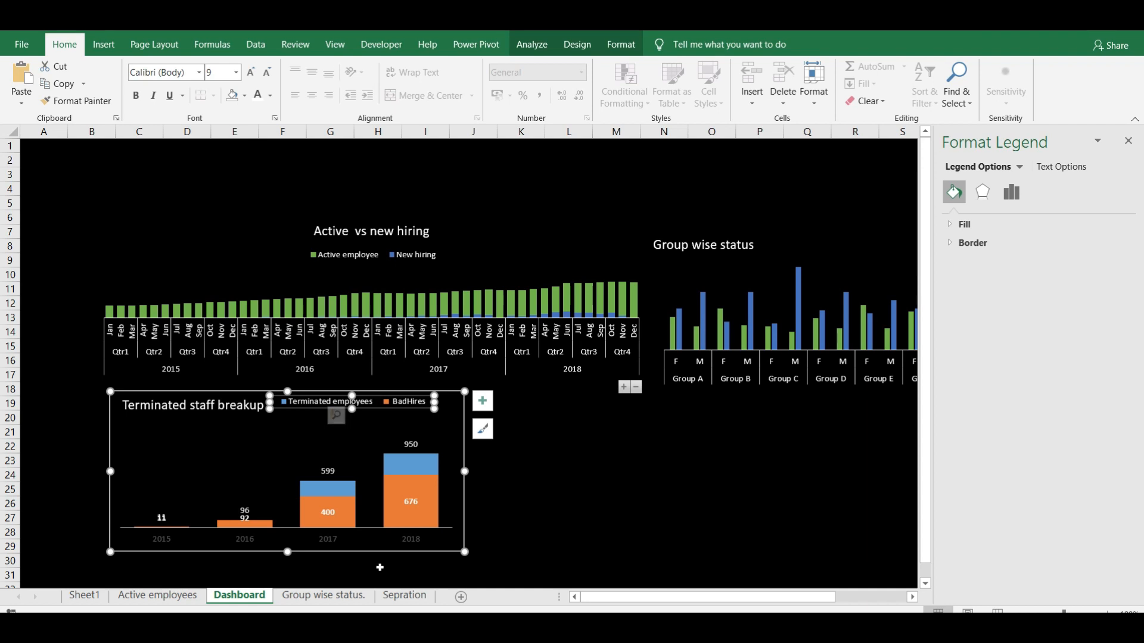
left_click(407, 547)
left_click(405, 538)
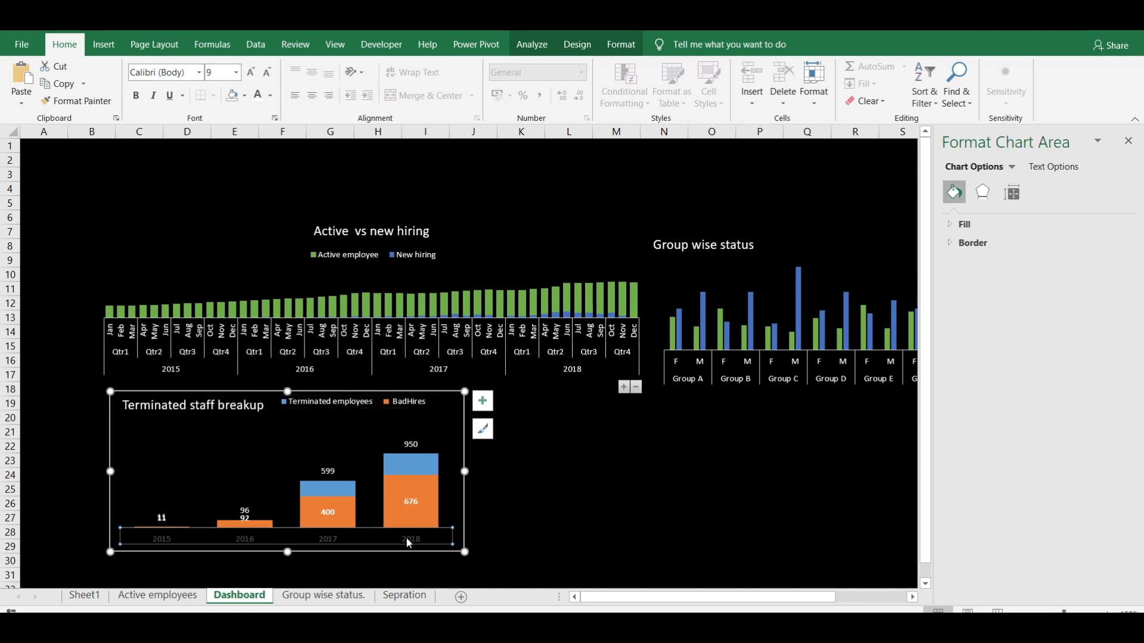
left_click(258, 95)
left_click(615, 480)
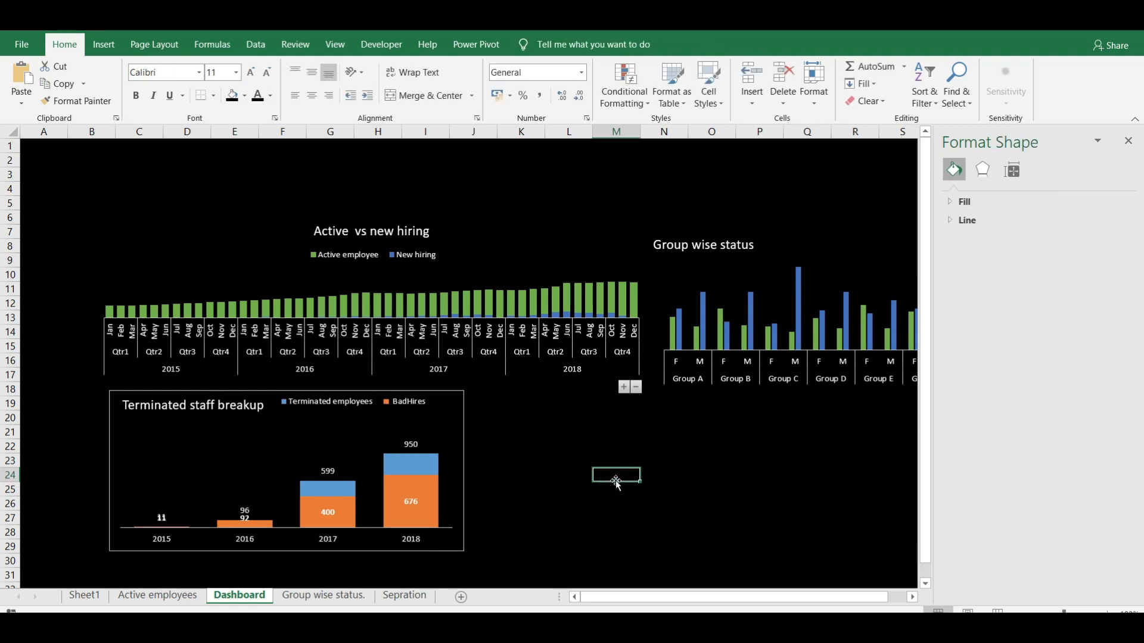
Remove the Terminated staff breakup chart's border by setting its shape outline to No Outline.
left_click(460, 440)
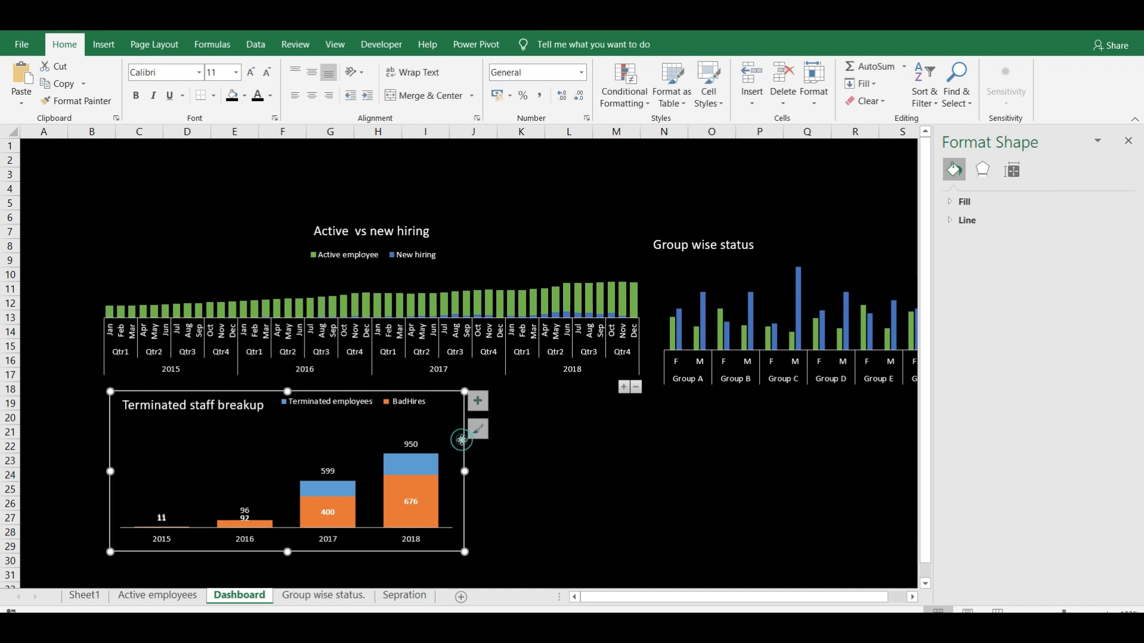
left_click(581, 46)
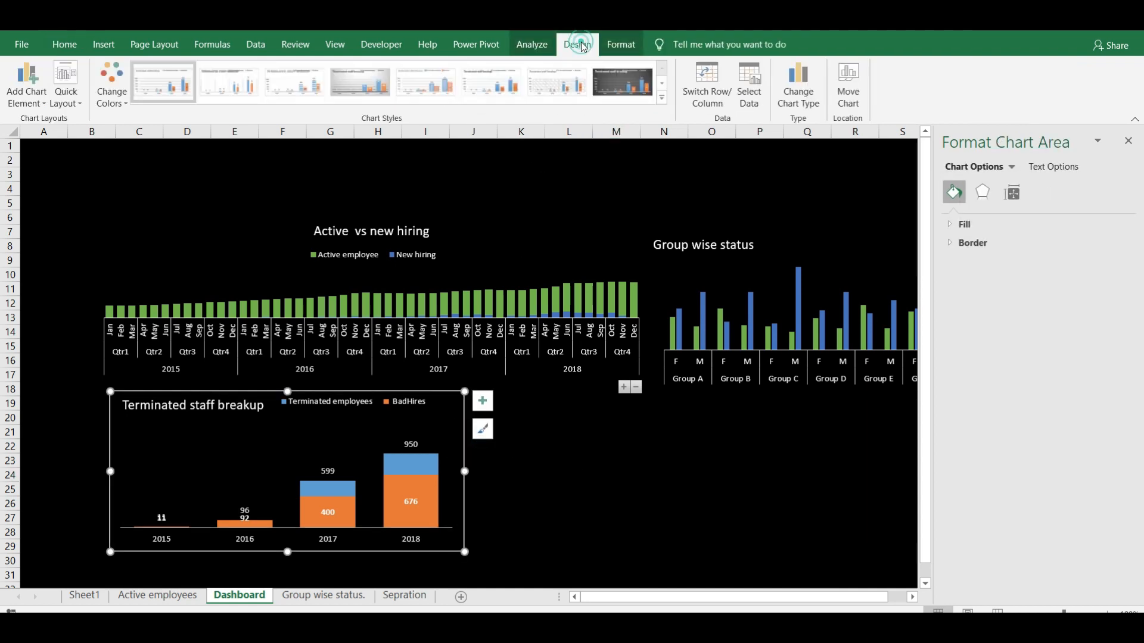
left_click(631, 52)
left_click(590, 84)
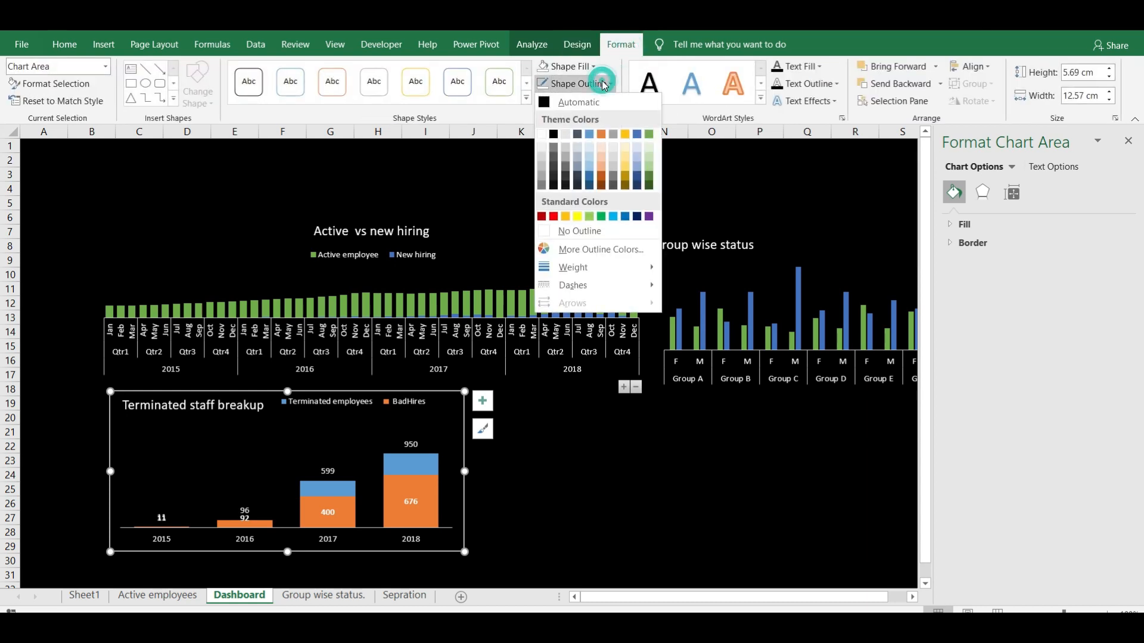
left_click(605, 231)
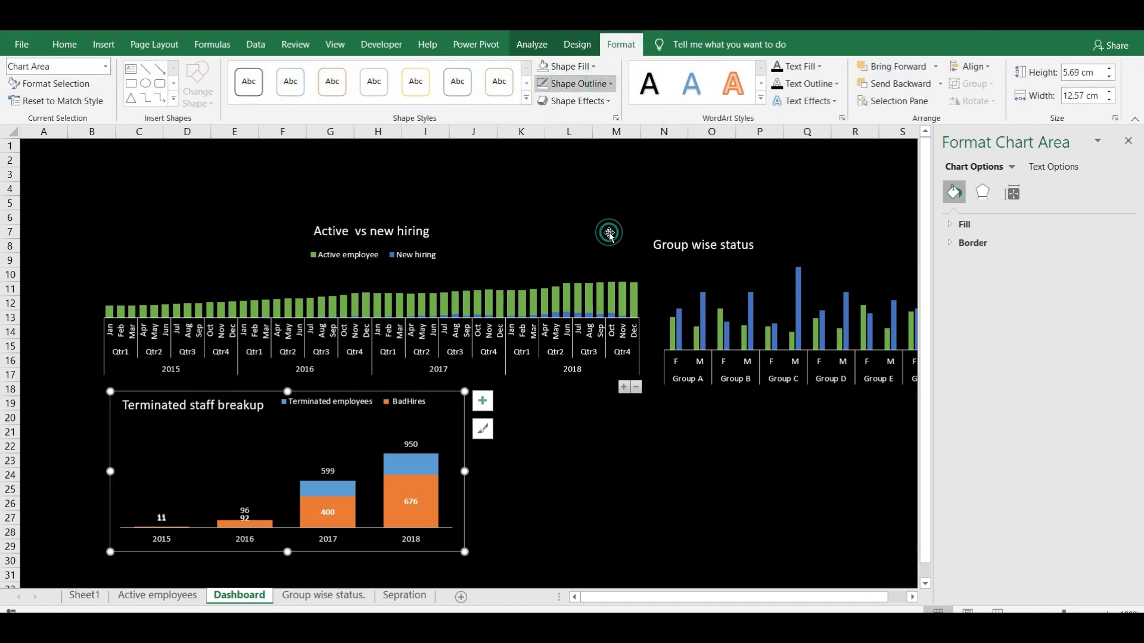
left_click(615, 492)
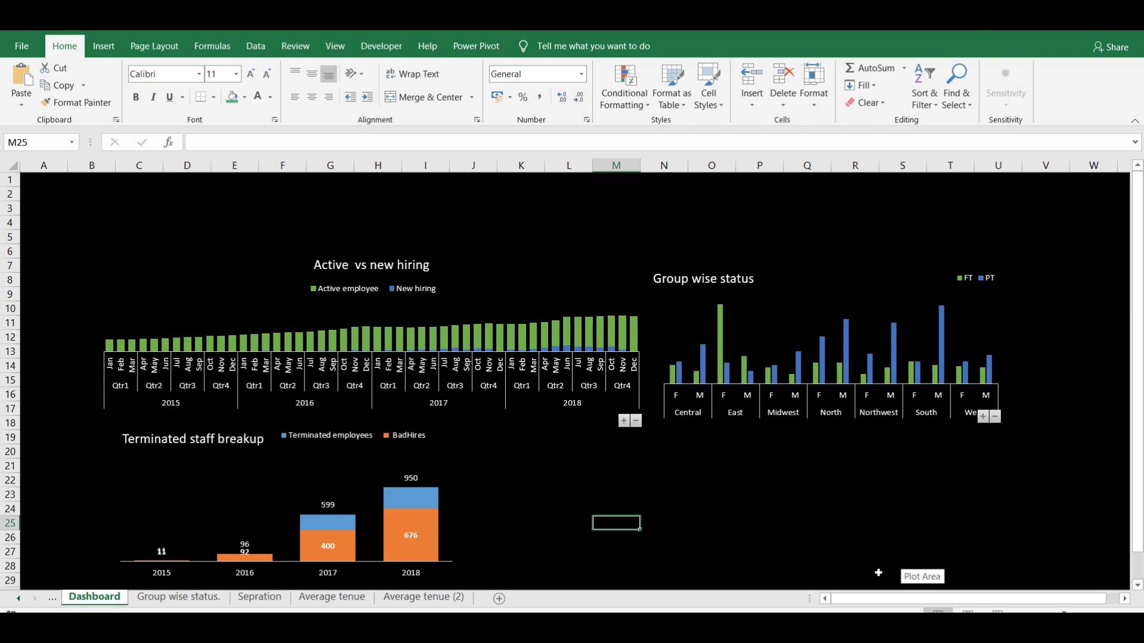
Duplicate the Average tenue (2) sheet and replace the copied PivotTable's group and Gender row fields with BU Region.
left_click(457, 598)
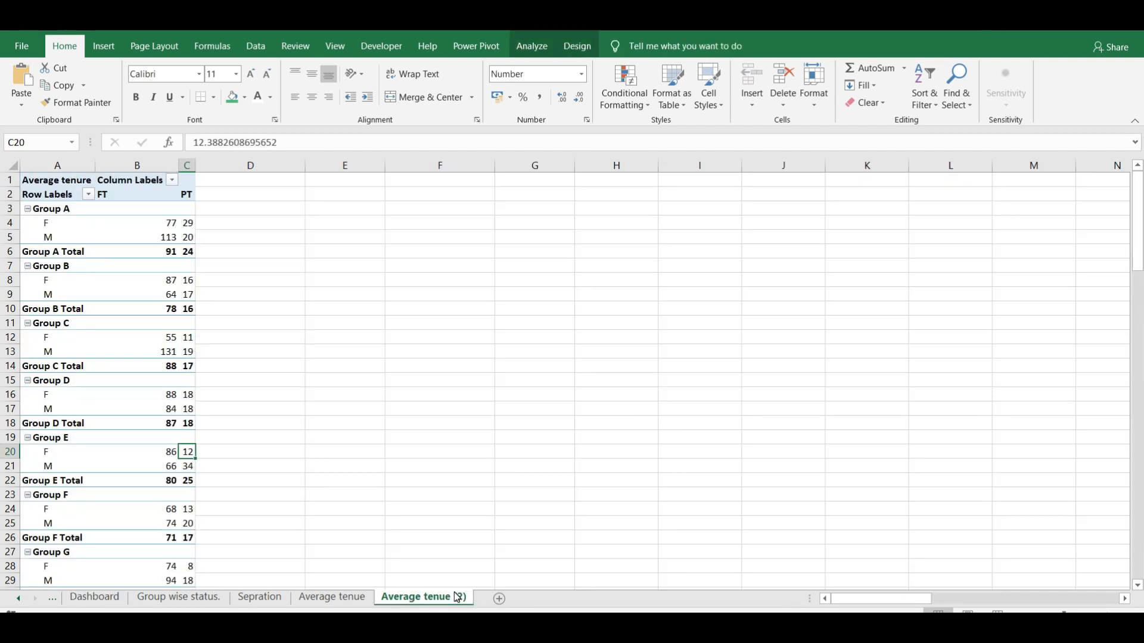
left_click_drag(460, 600, 506, 604)
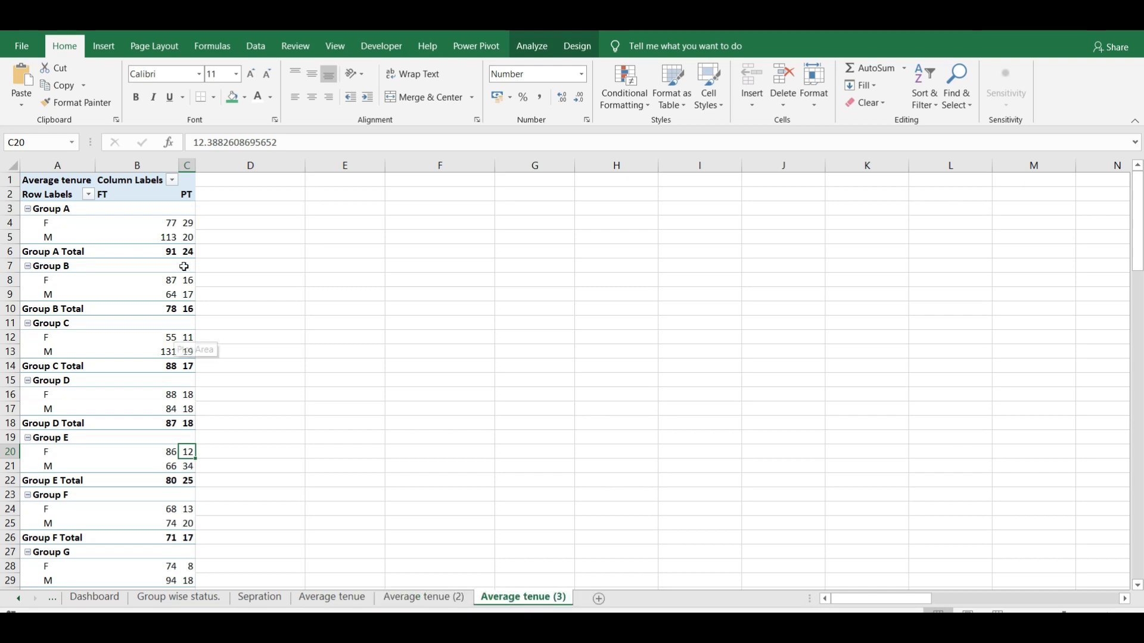
left_click(152, 237)
right_click(134, 223)
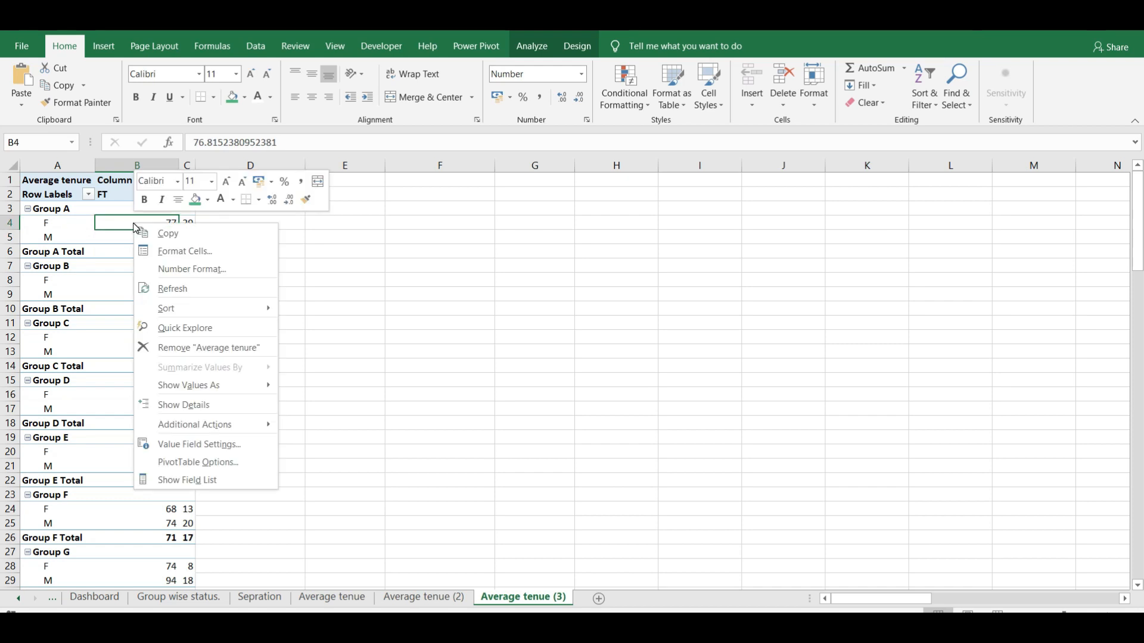
left_click(231, 483)
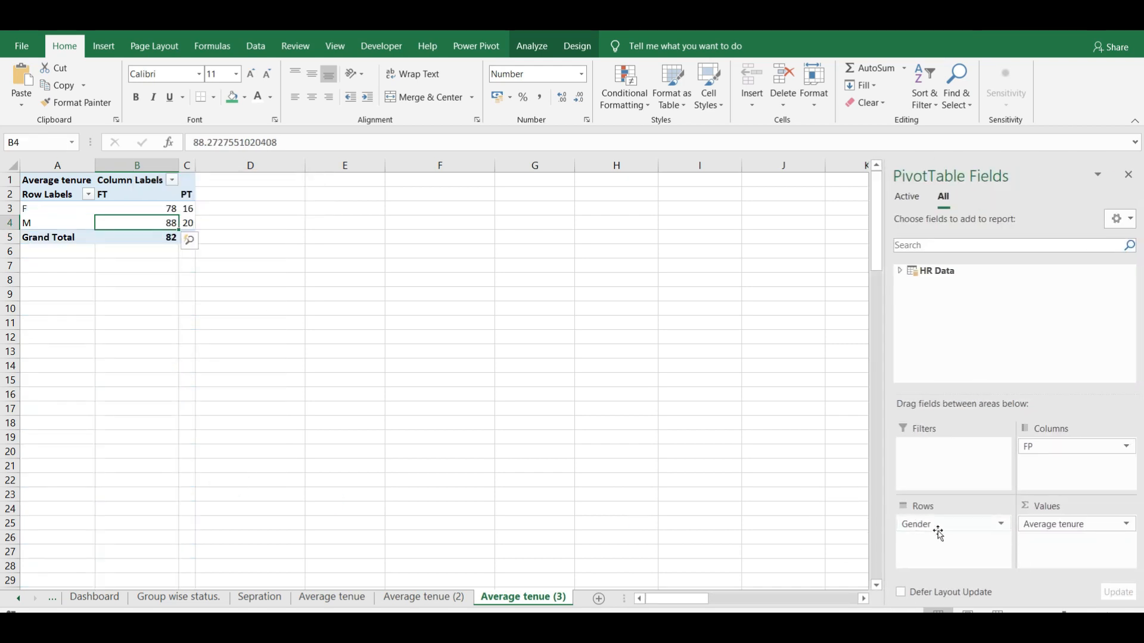
left_click_drag(932, 524, 799, 382)
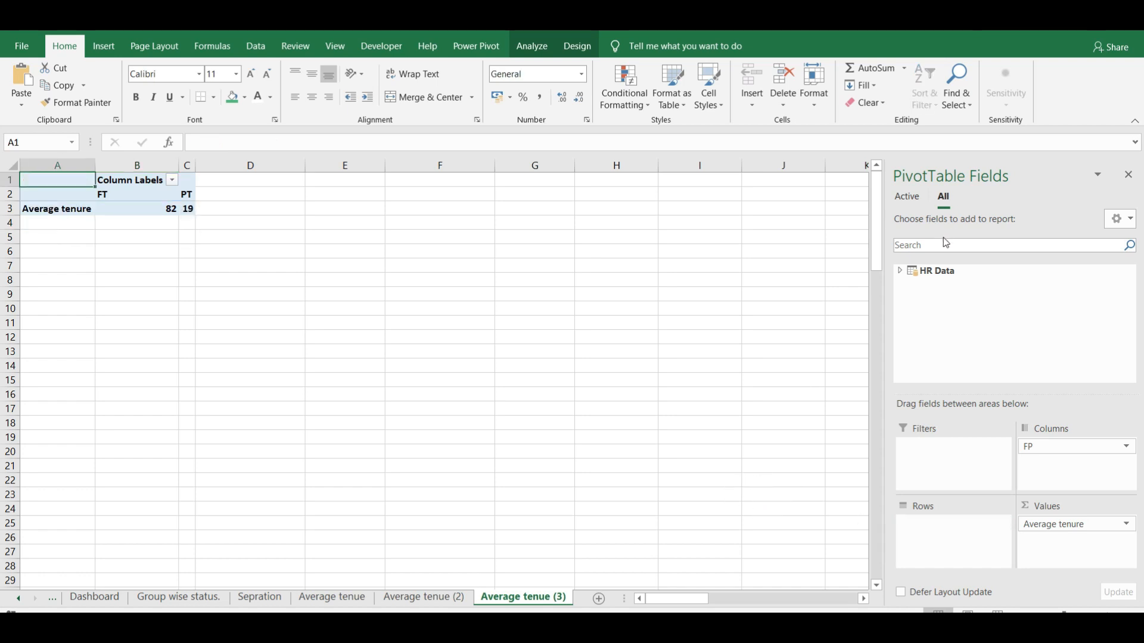
type("reg")
left_click_drag(961, 286, 949, 536)
Insert a Clustered Bar PivotChart of average tenure by BU Region from the PivotTable.
left_click(166, 238)
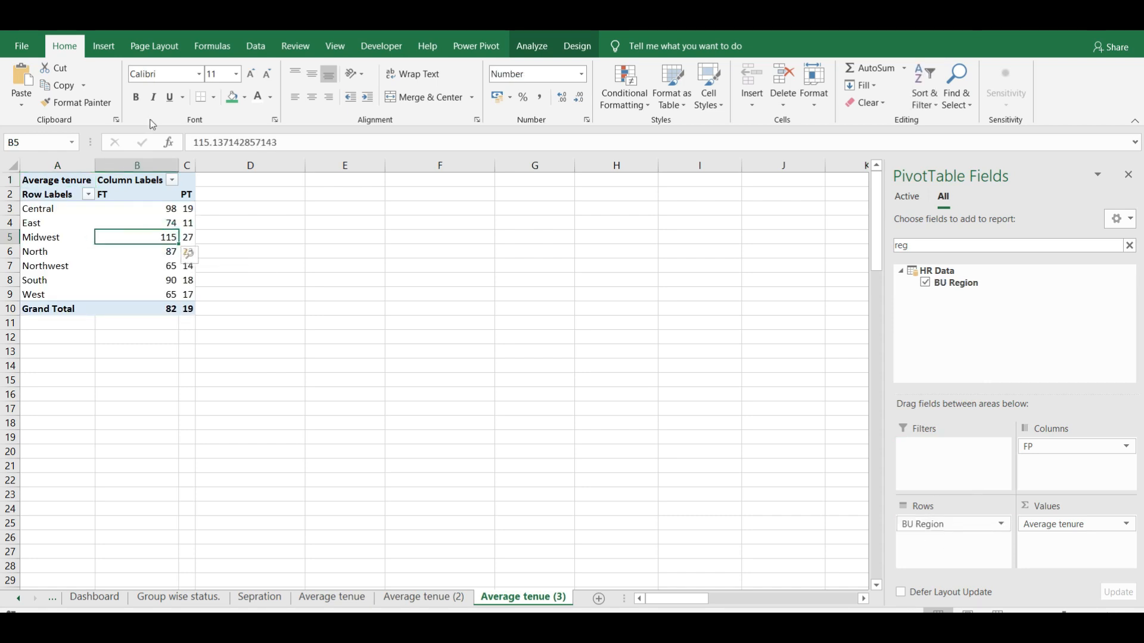
left_click(103, 46)
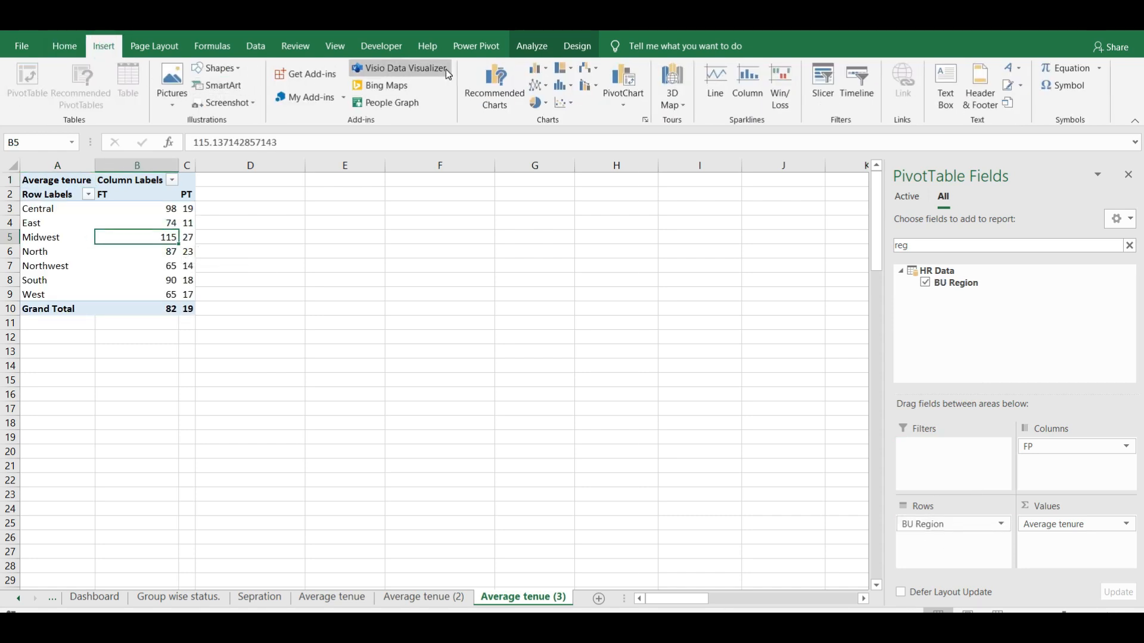
left_click(494, 83)
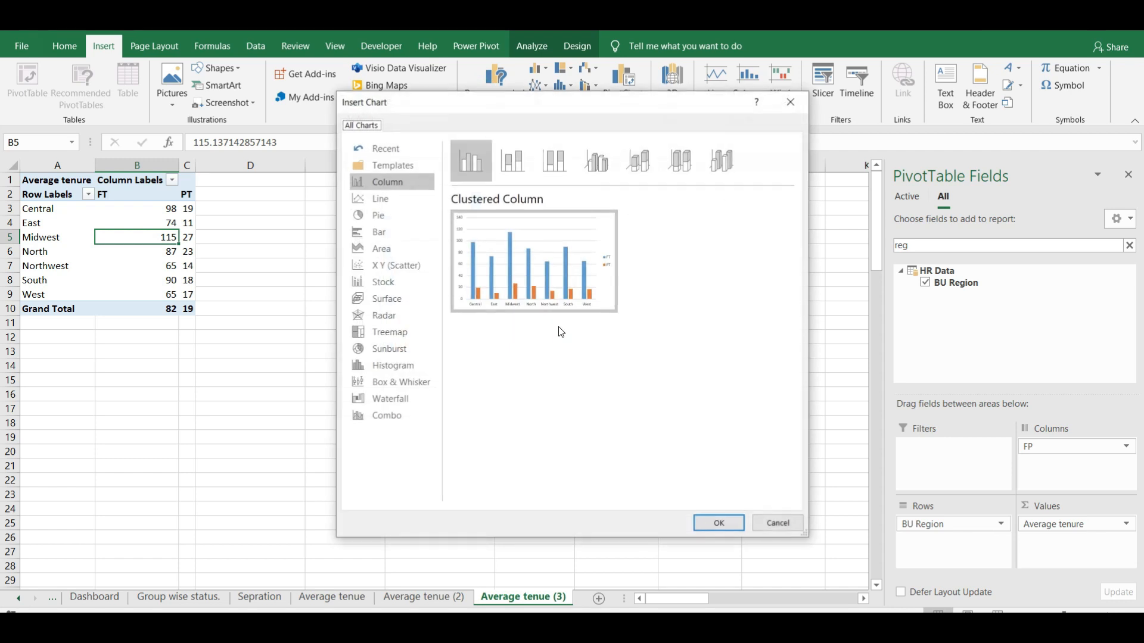
left_click(382, 231)
left_click(717, 529)
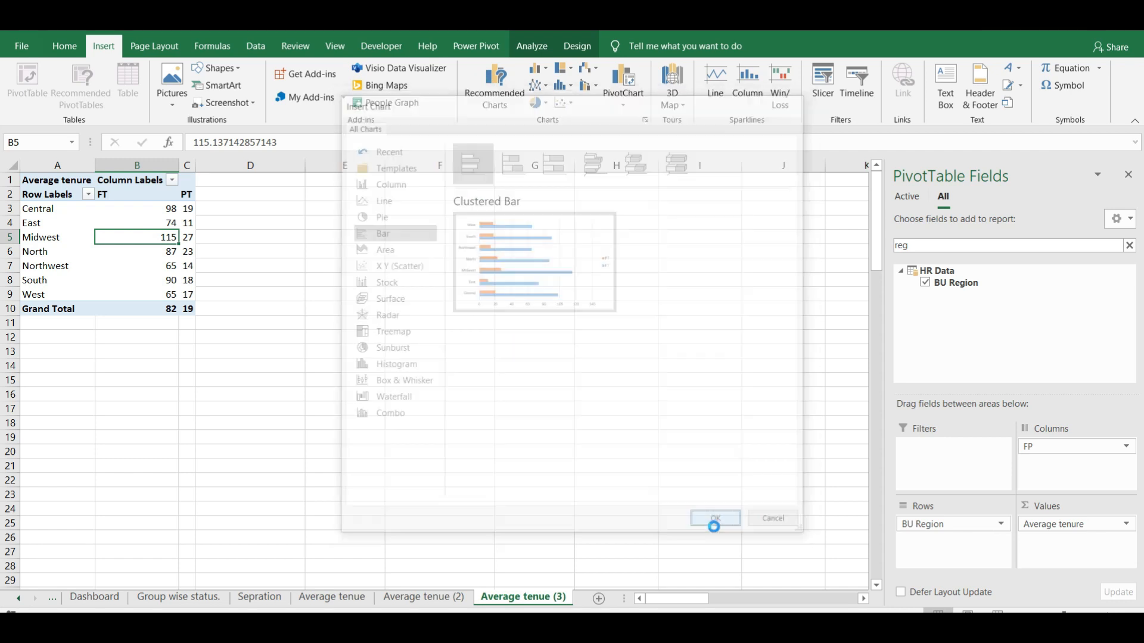
Format the bar chart's data series with 100% series overlap and 50% gap width.
left_click(441, 316)
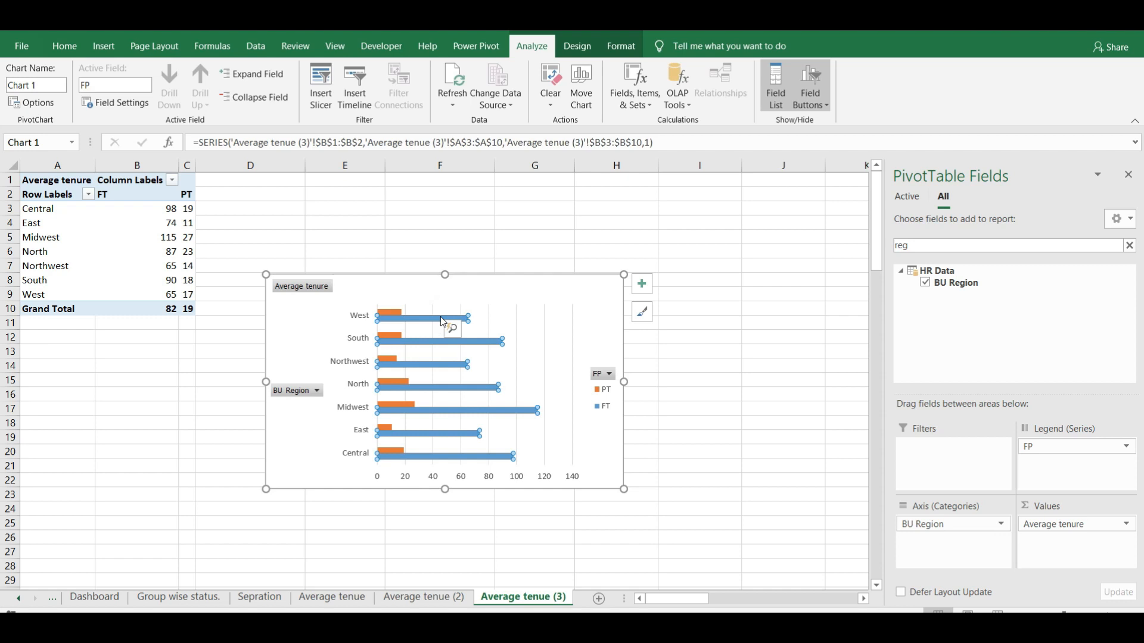
right_click(441, 316)
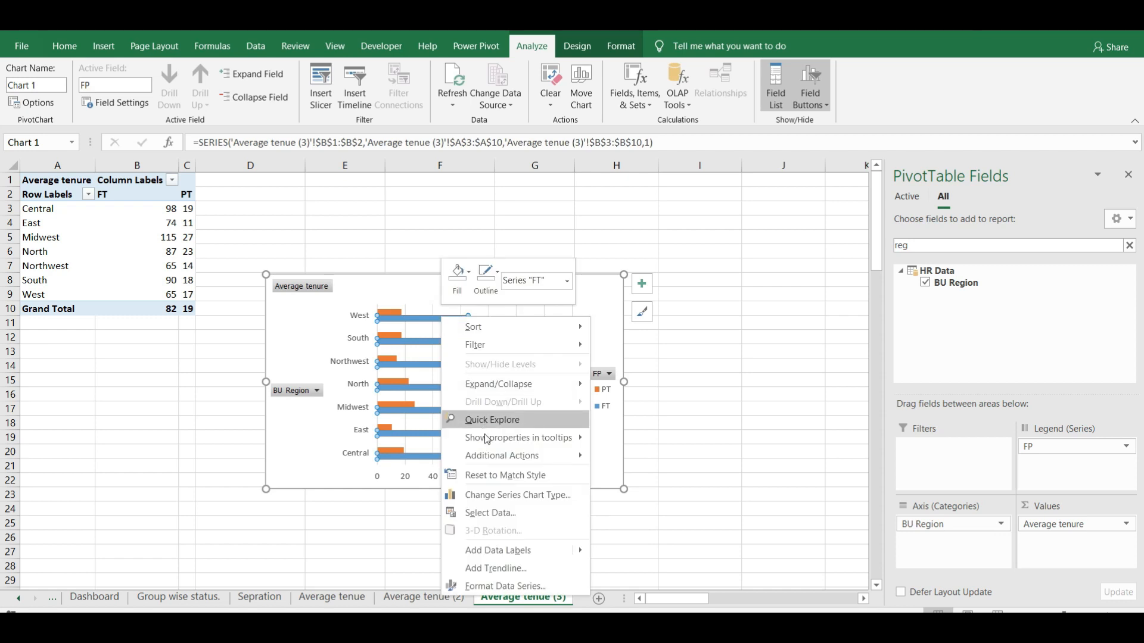
left_click(505, 586)
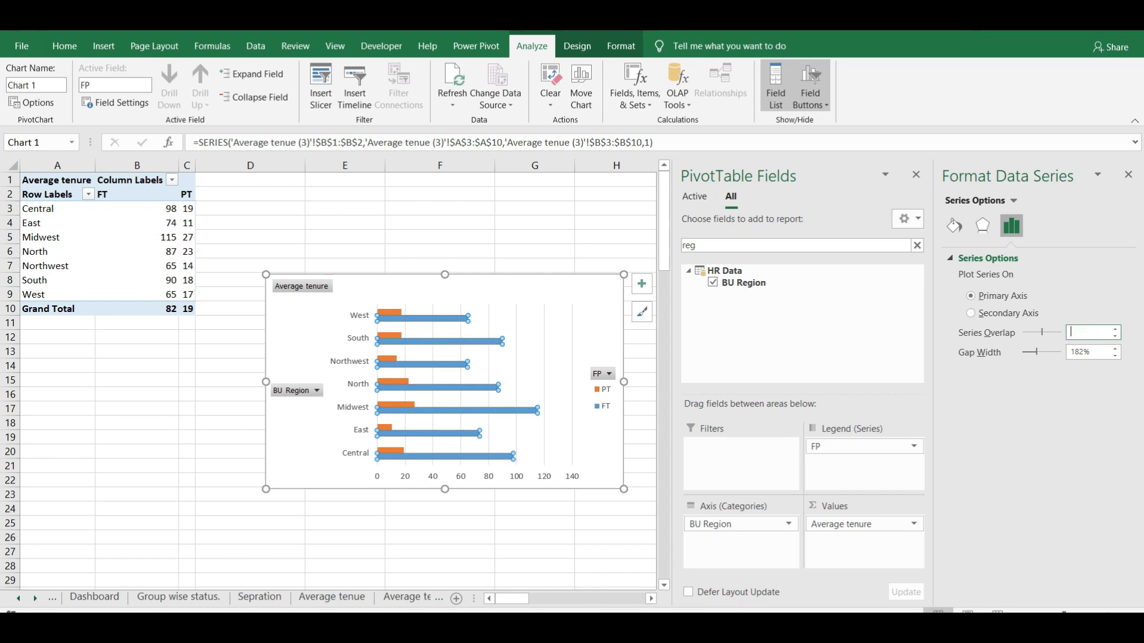
left_click(1099, 351)
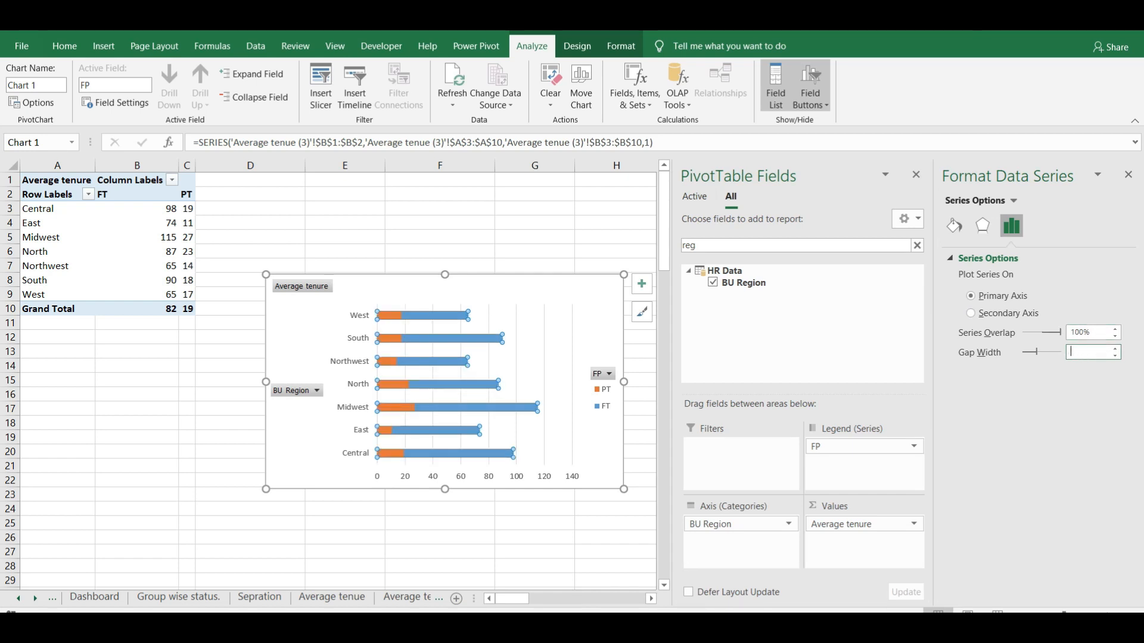
left_click(567, 206)
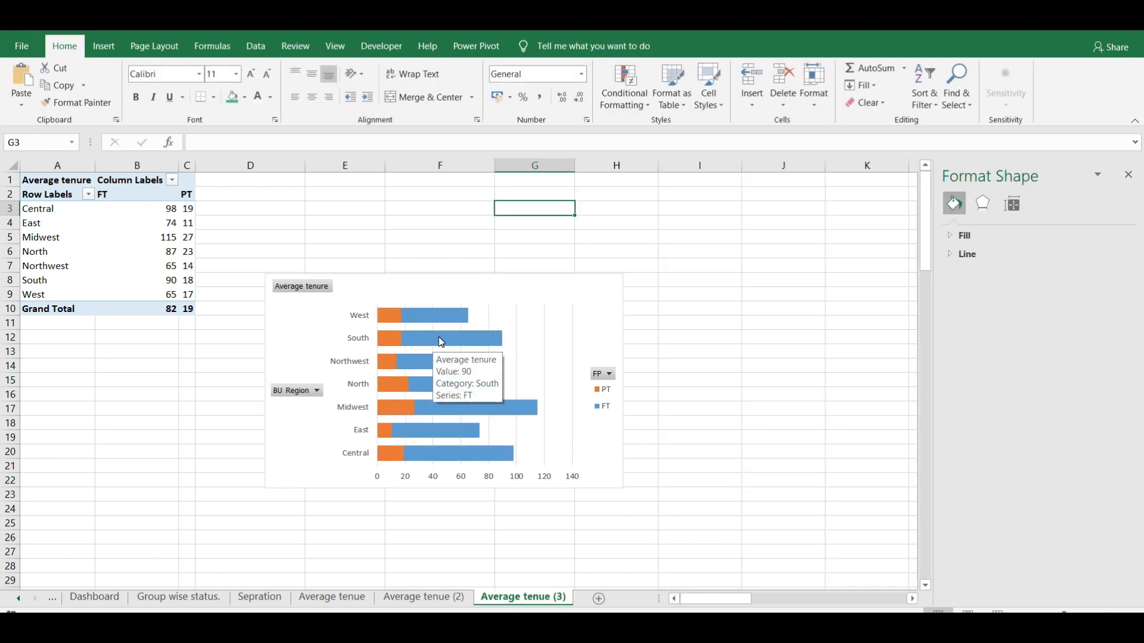
Add data labels to the FT and PT series of the average tenure bar chart.
right_click(438, 337)
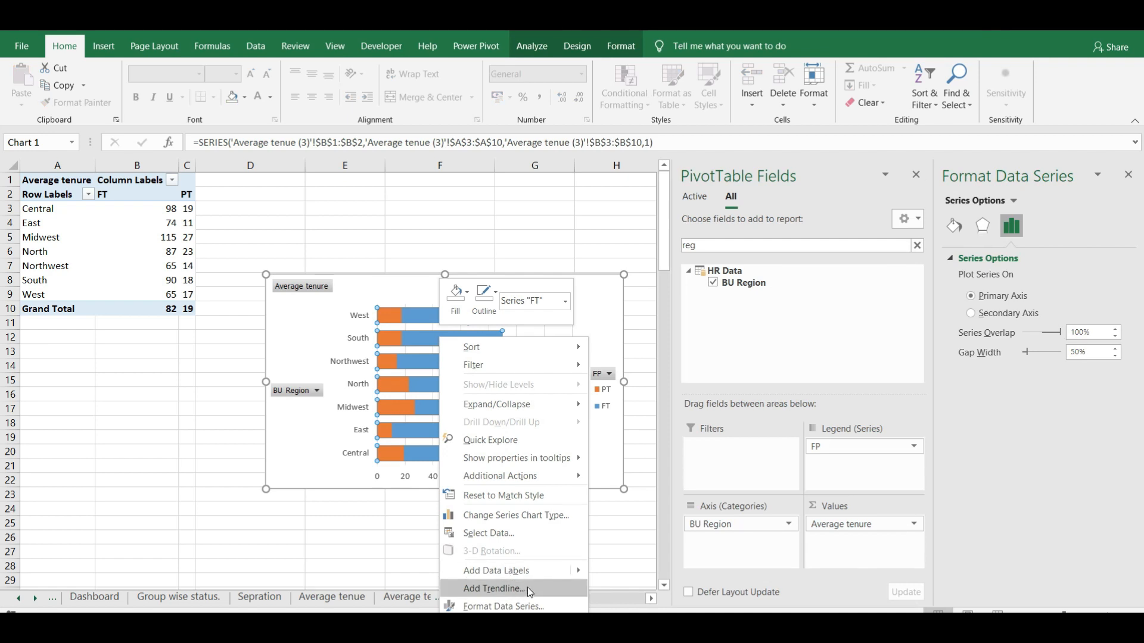
left_click(517, 572)
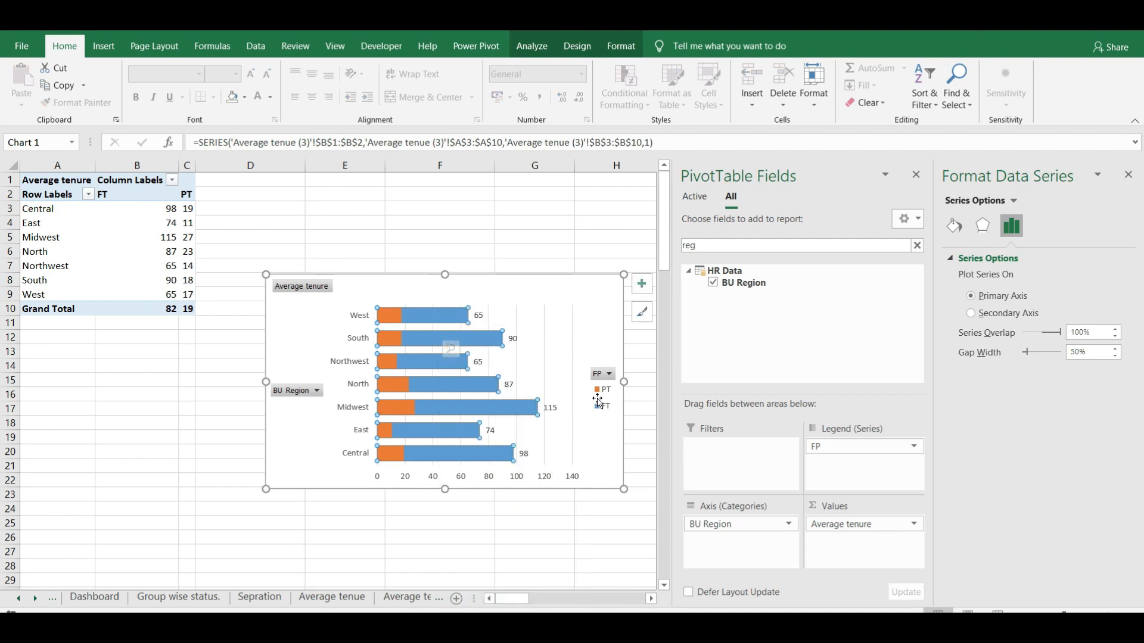
right_click(391, 340)
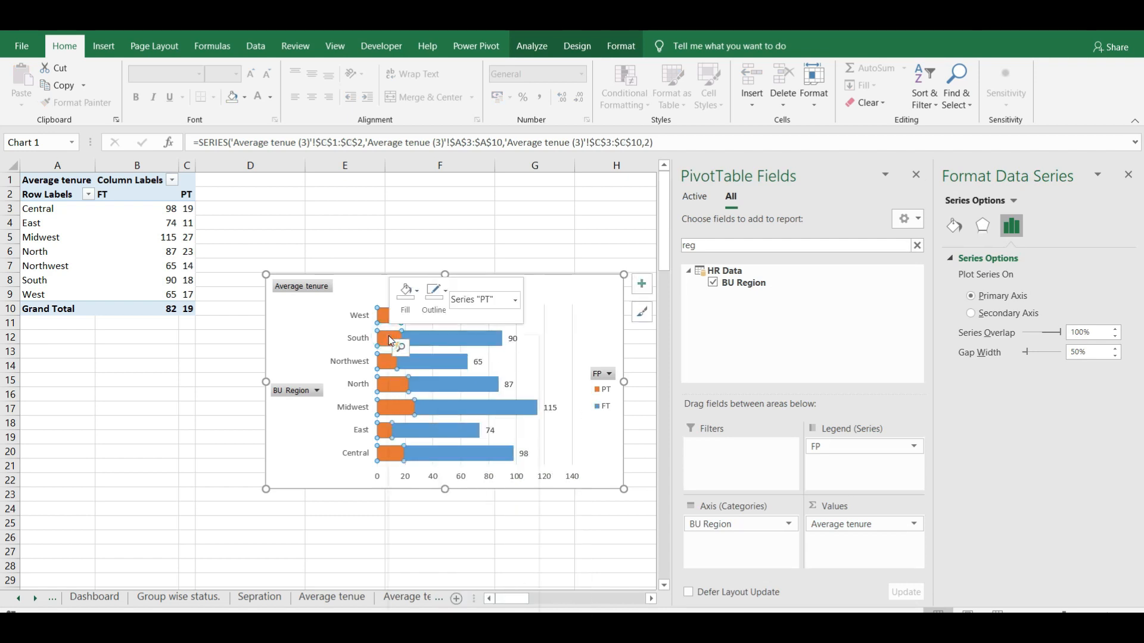
left_click(478, 574)
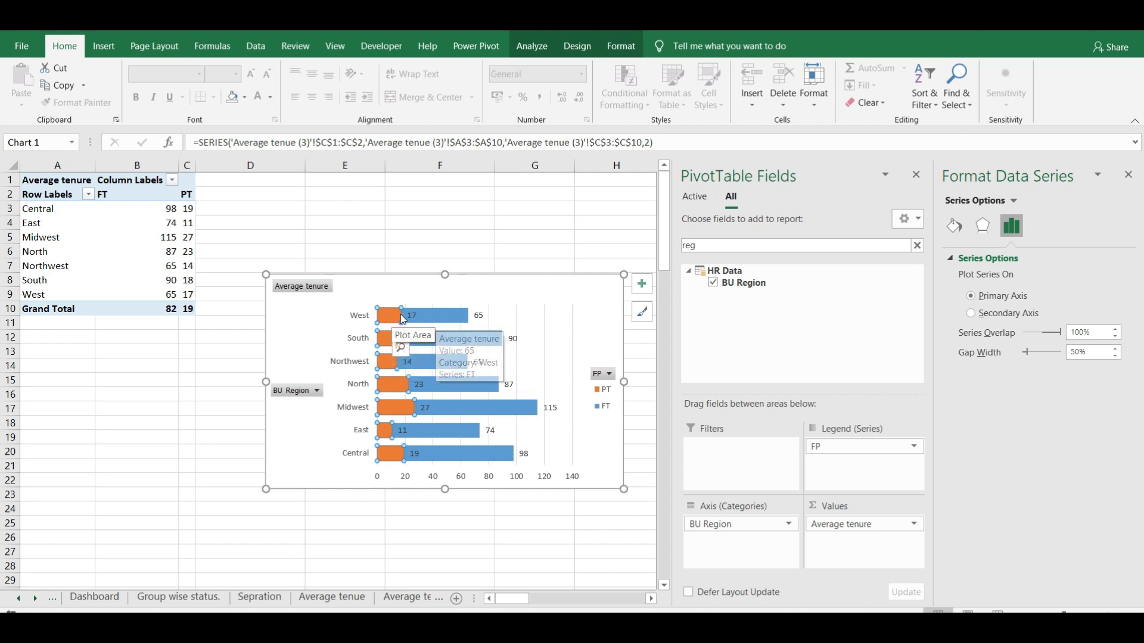
Position the PT series data labels at Inside End.
left_click(643, 285)
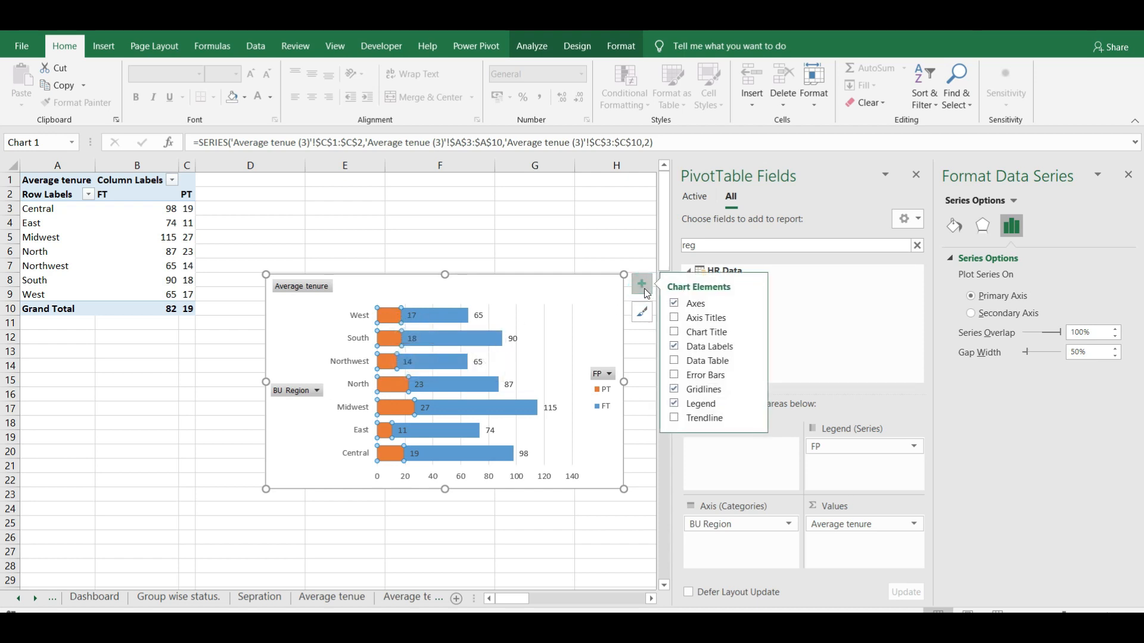
left_click(753, 346)
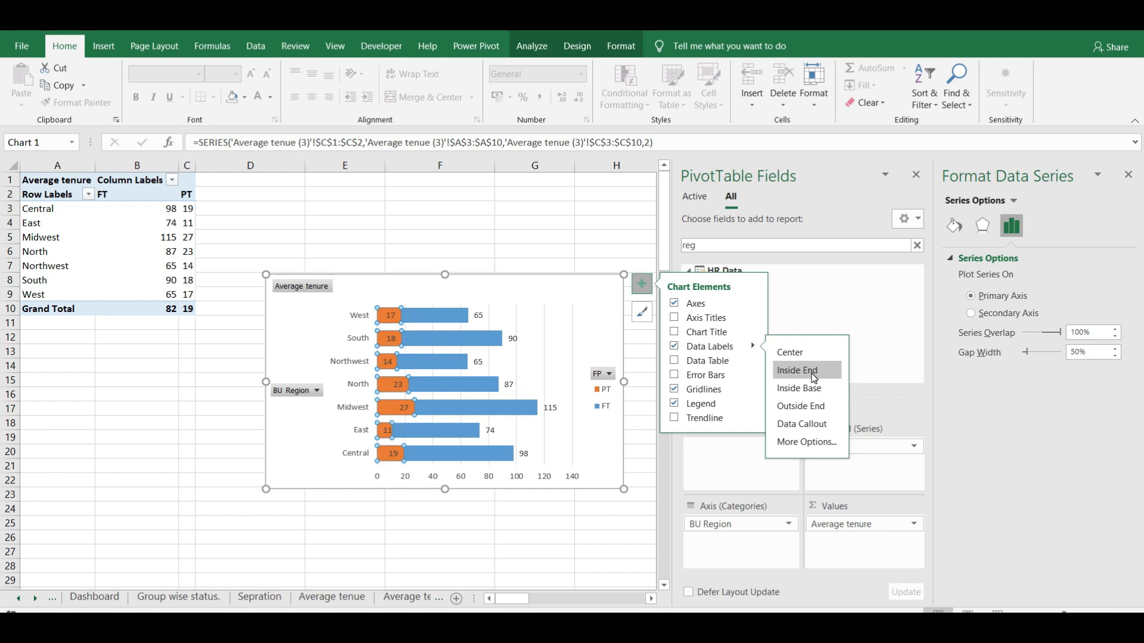
left_click(814, 373)
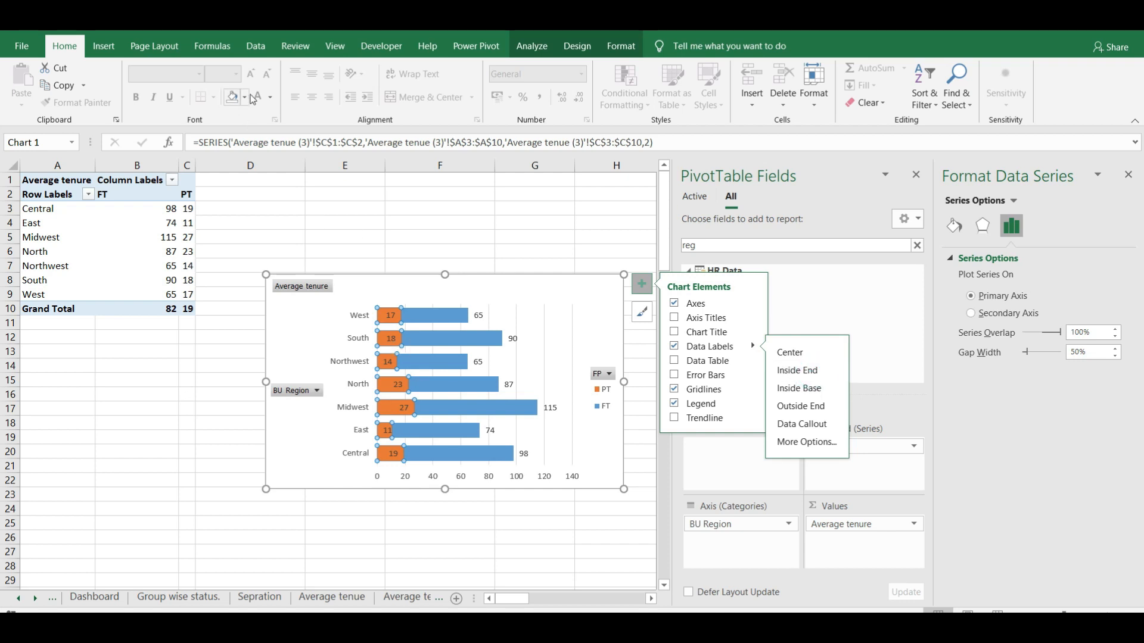
left_click(271, 98)
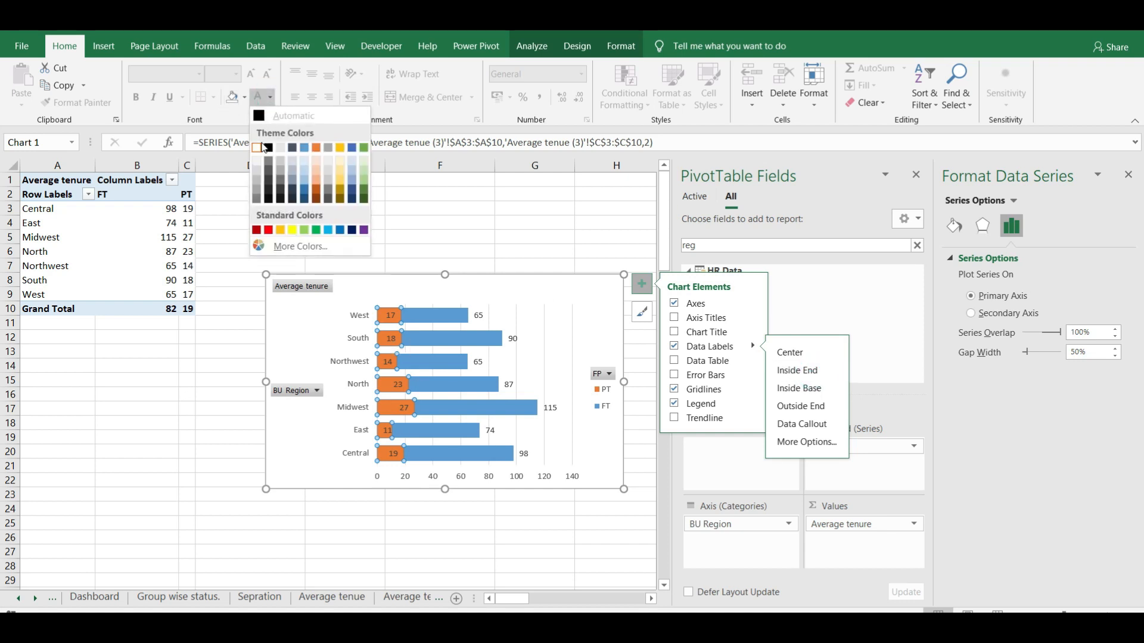
left_click(241, 101)
left_click(241, 102)
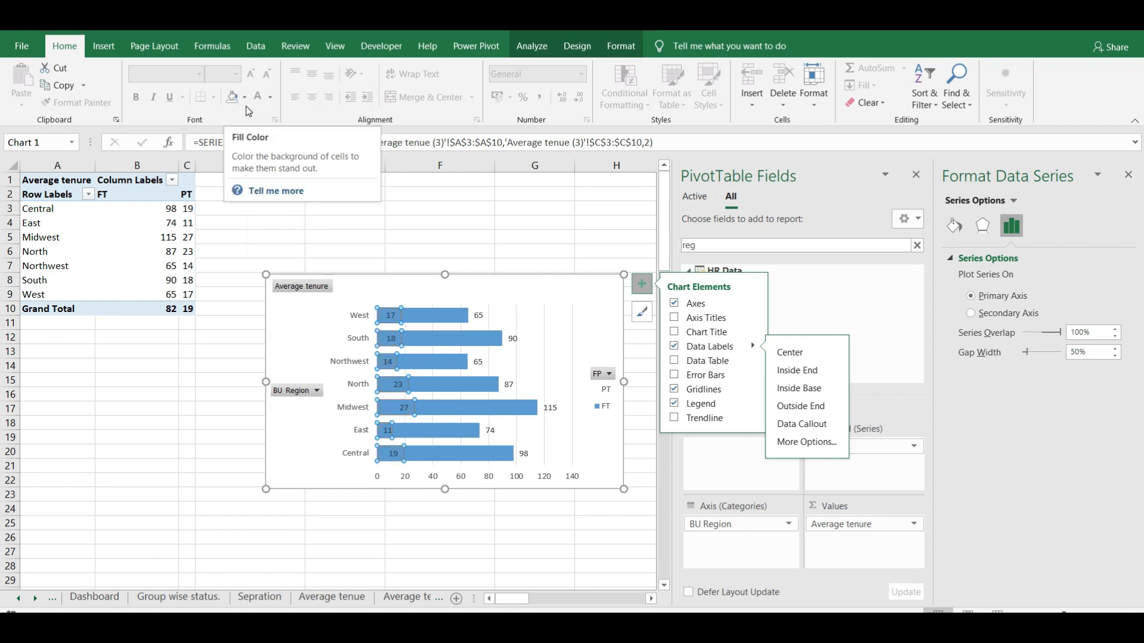
key("ctrl+z")
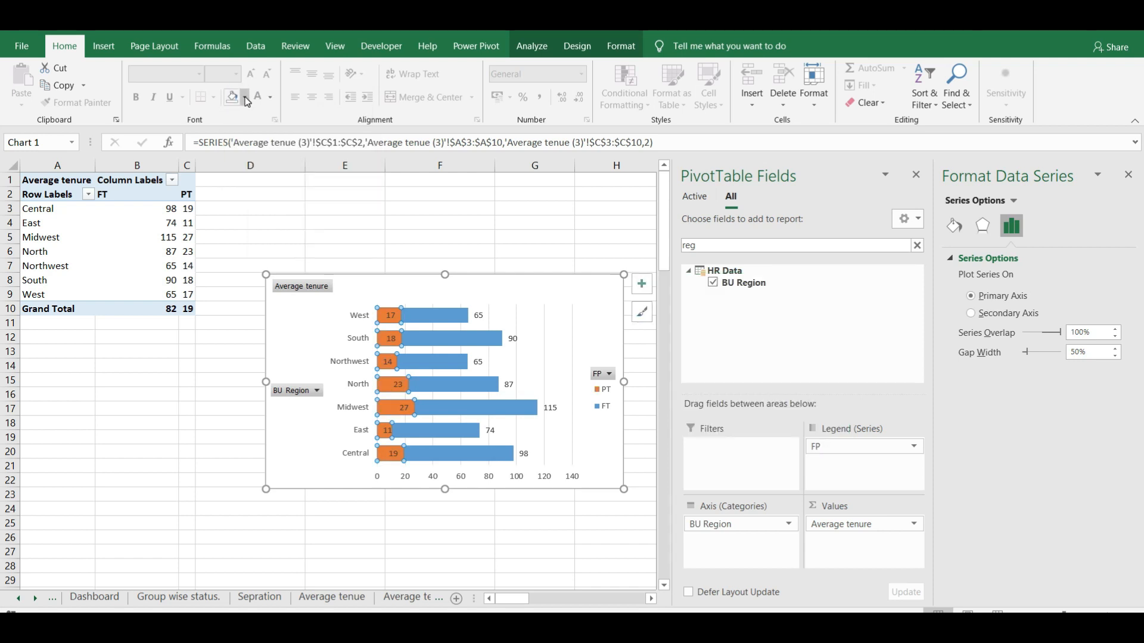
Set the font colour of the PT series data labels to white.
left_click(391, 316)
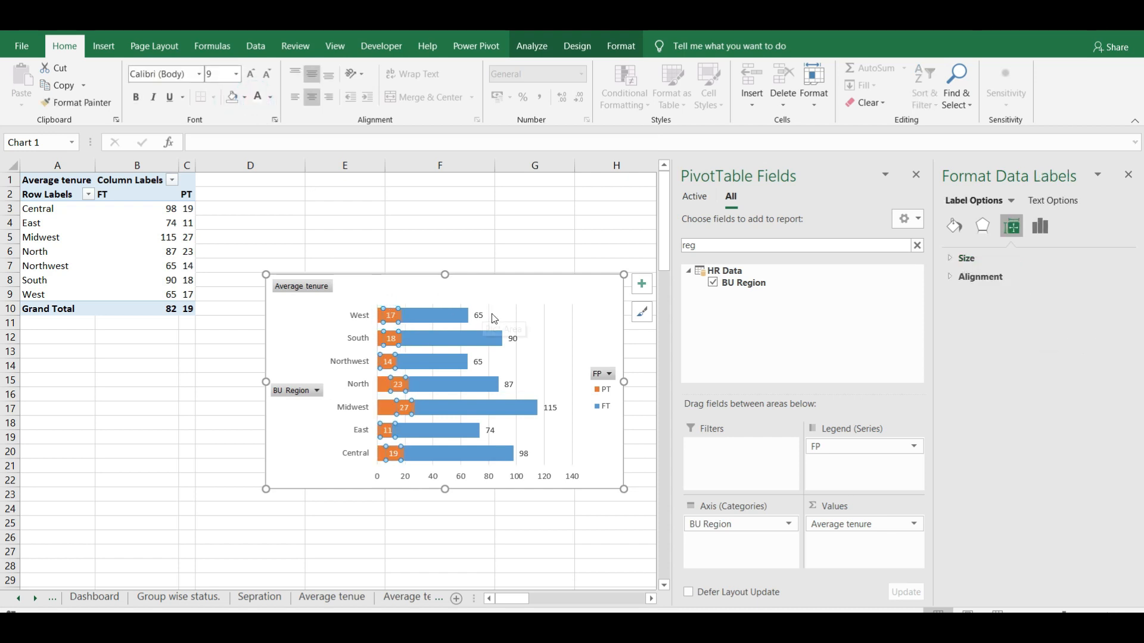
left_click(514, 338)
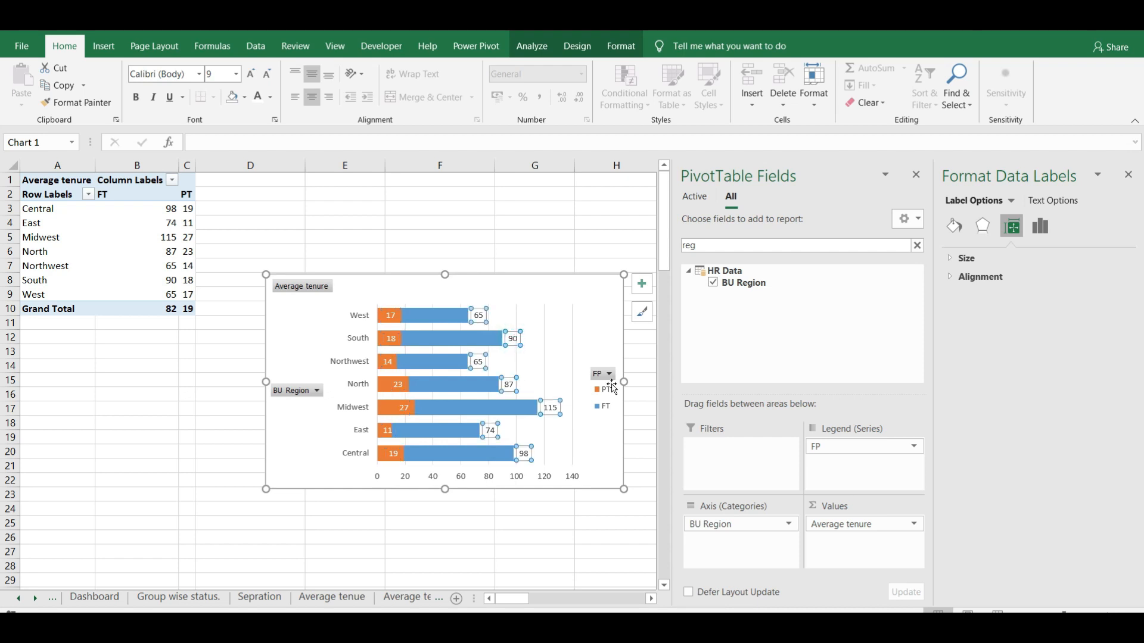
Hide the value, axis and legend field buttons on the average tenure chart.
right_click(284, 290)
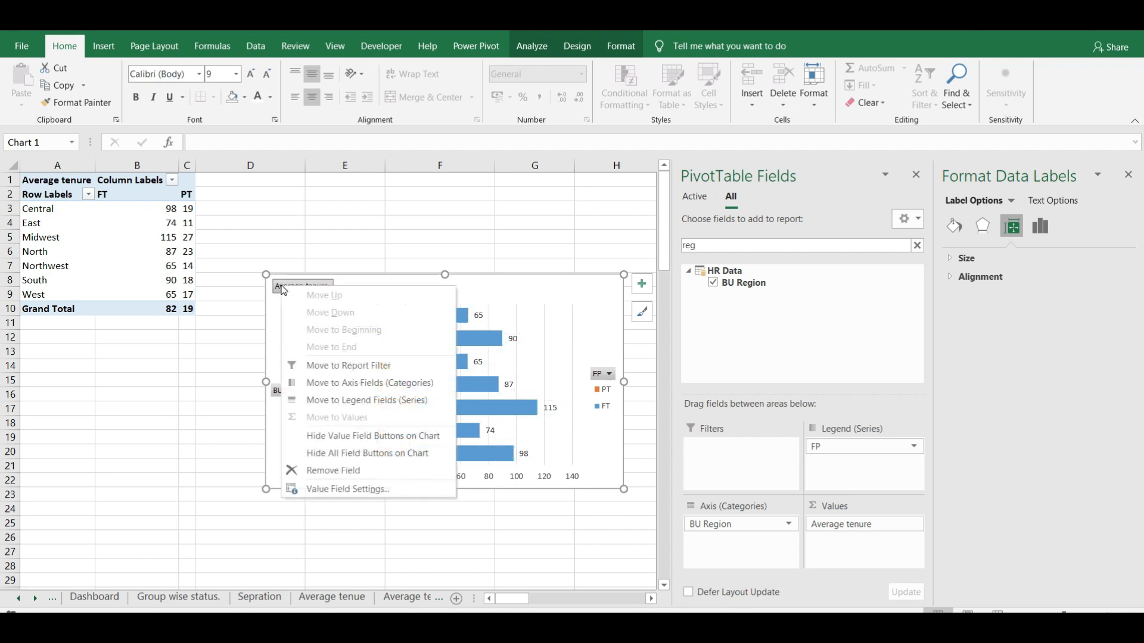
left_click(337, 435)
right_click(290, 381)
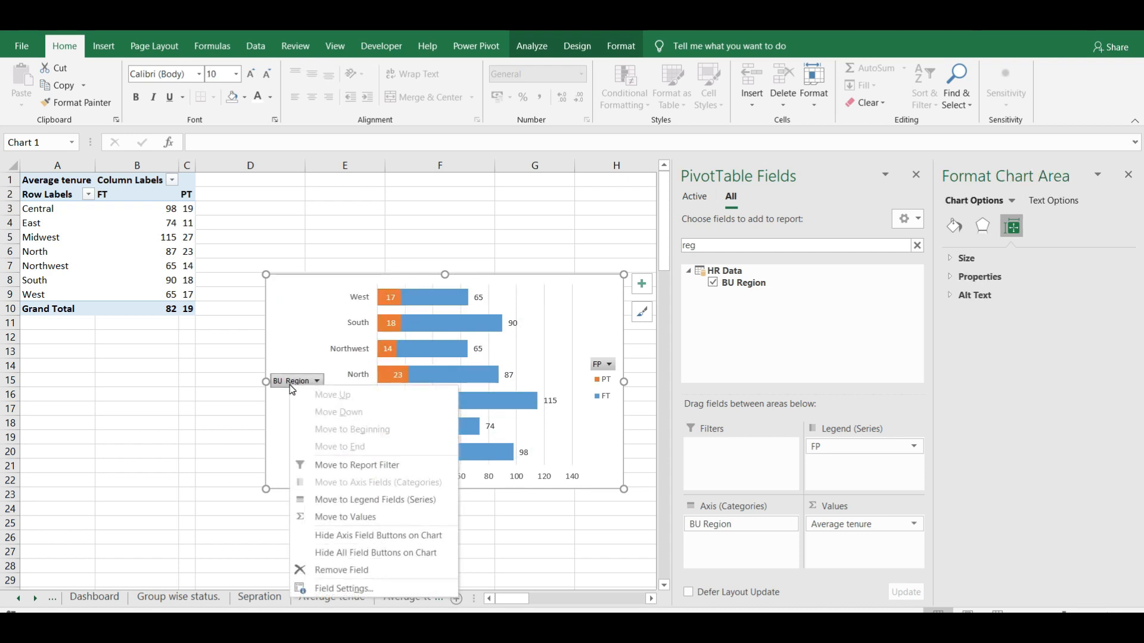
left_click(385, 536)
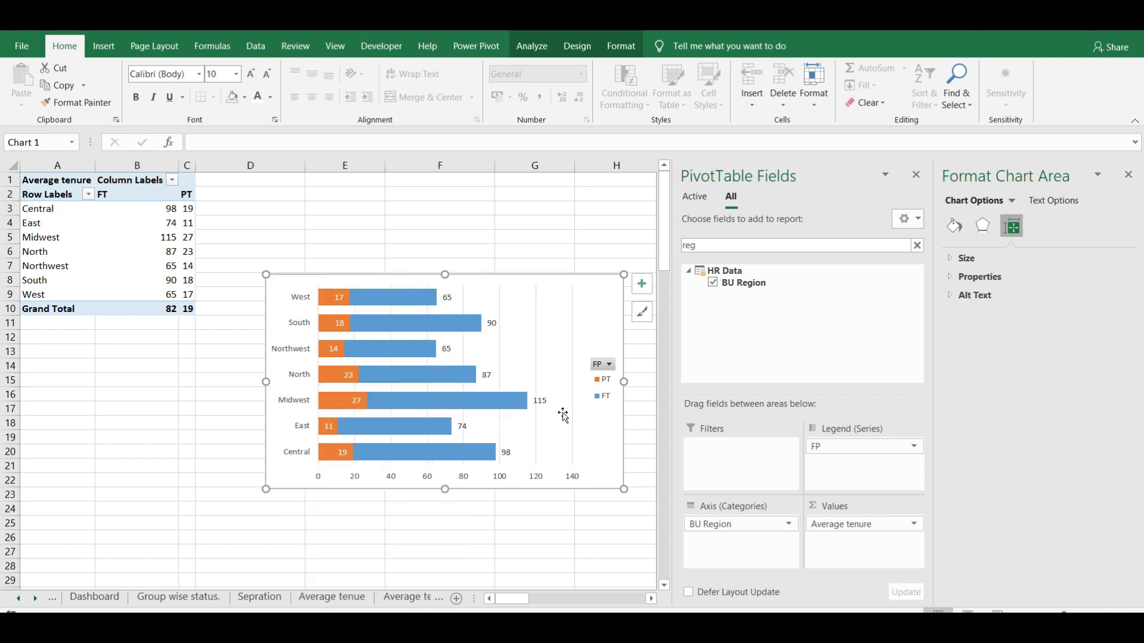
right_click(600, 367)
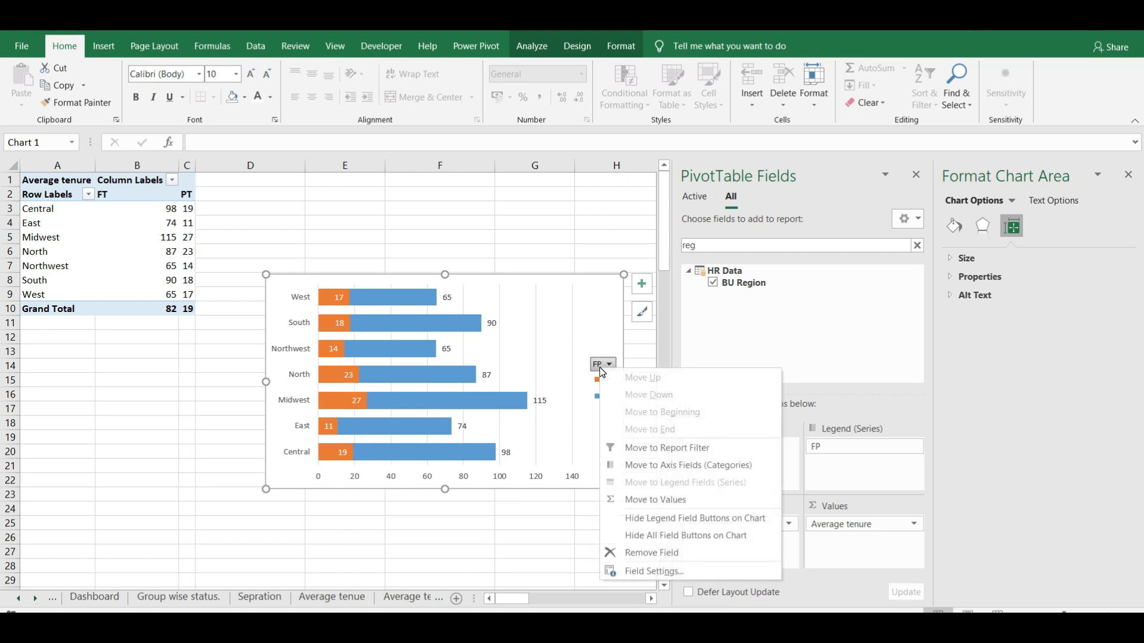
left_click(671, 518)
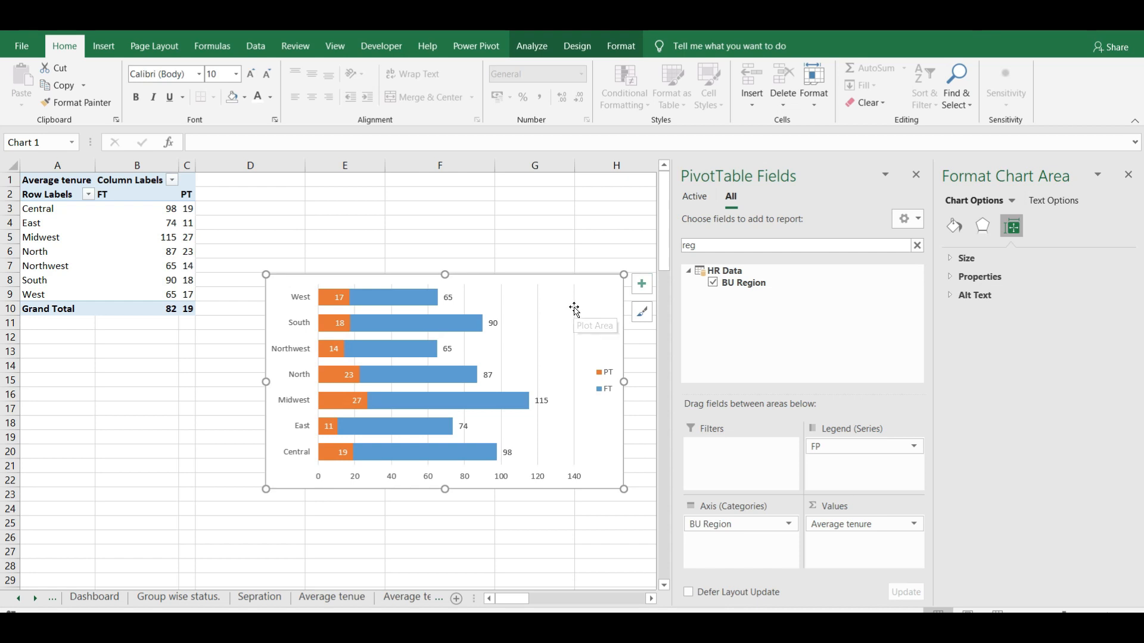
Delete the vertical gridlines from the average tenure chart.
left_click(575, 308)
left_click(538, 308)
key("Delete")
Add a chart title above the average tenure bar chart.
left_click(643, 287)
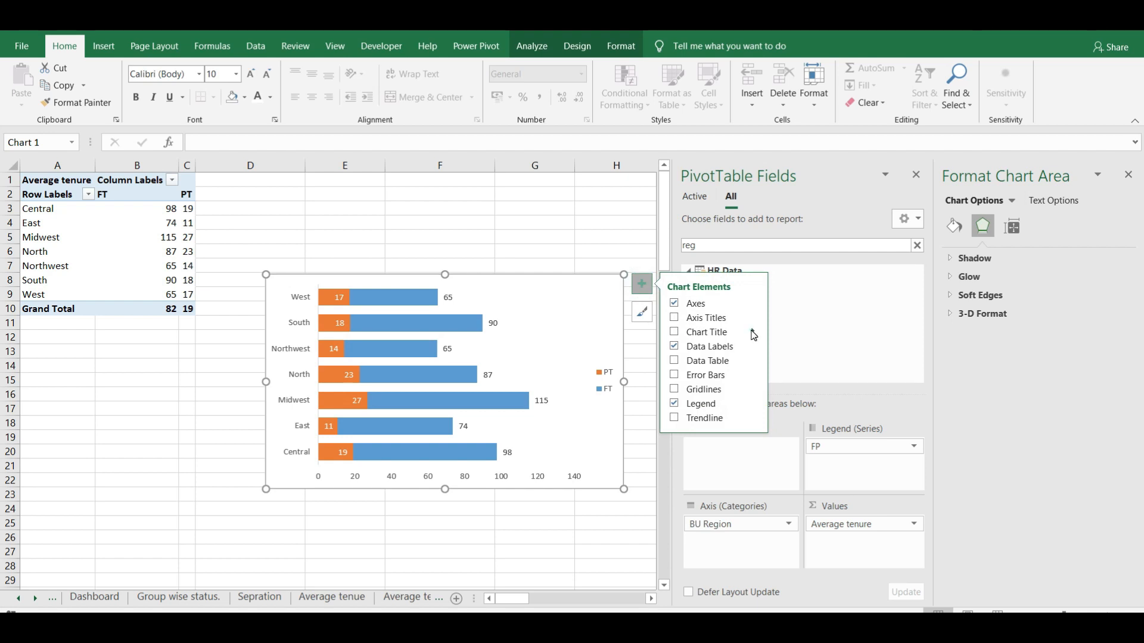
left_click(753, 332)
left_click(801, 338)
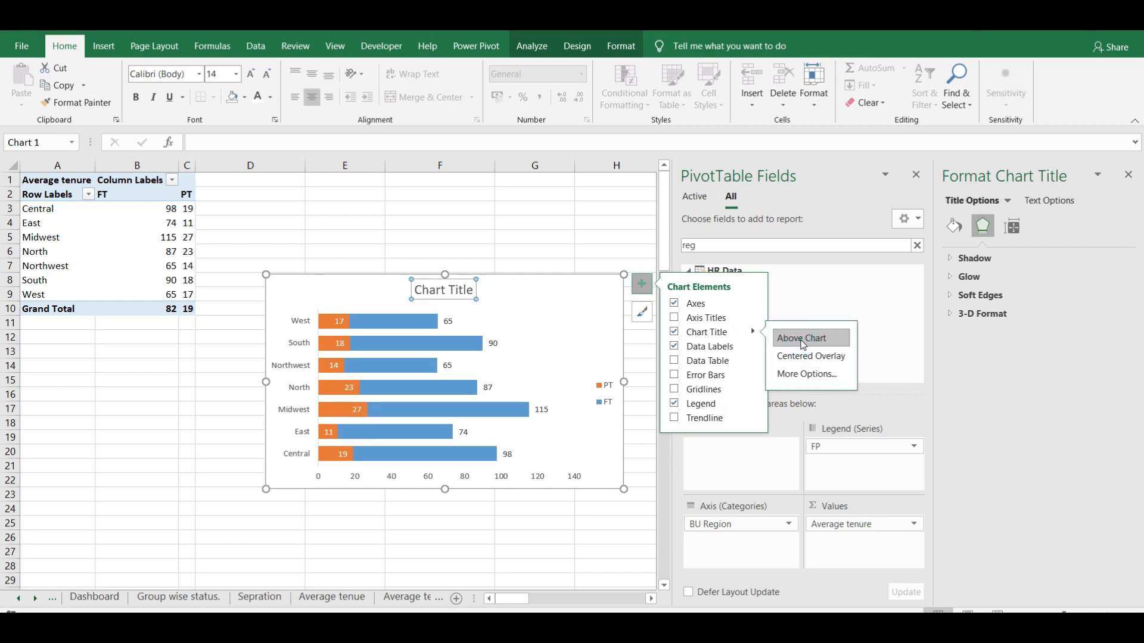
Place the legend at the top of the chart and shift it to the chart's upper right corner.
left_click(753, 404)
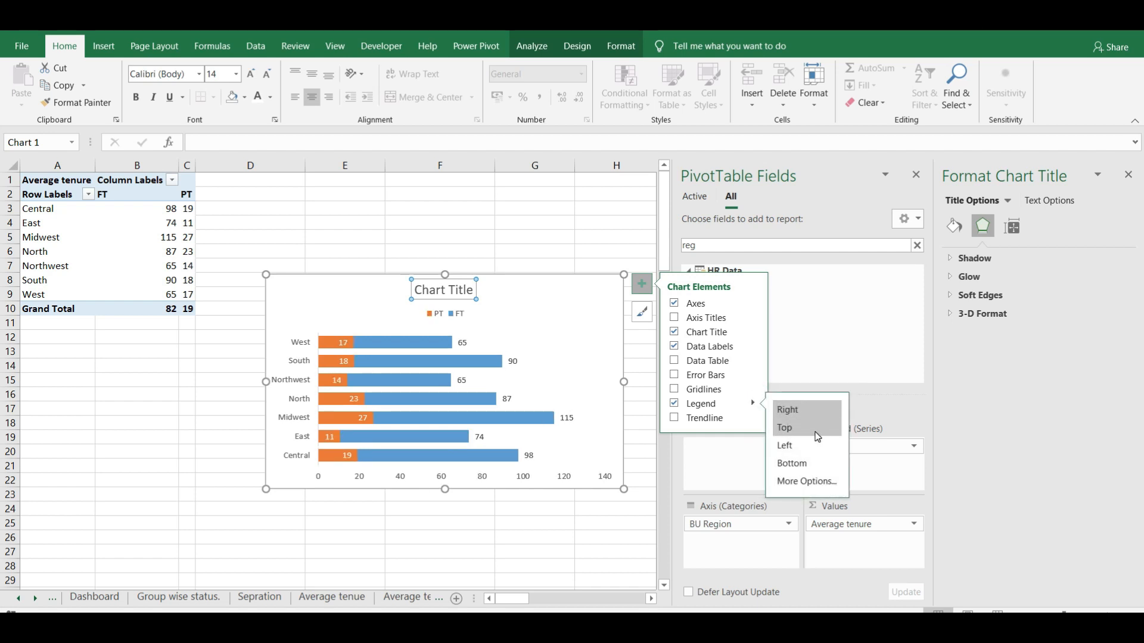
left_click(818, 437)
left_click_drag(452, 312, 585, 291)
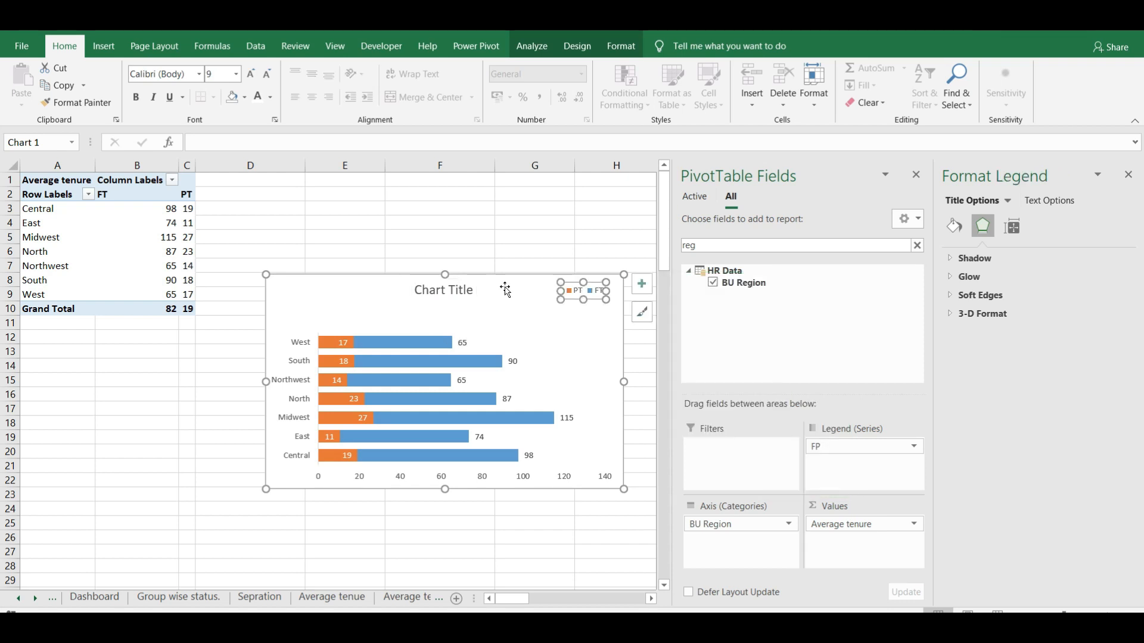
Change the chart title to "Region wise average tenure" and reposition it to the left of the legend.
left_click(426, 286)
left_click_drag(425, 279, 301, 283)
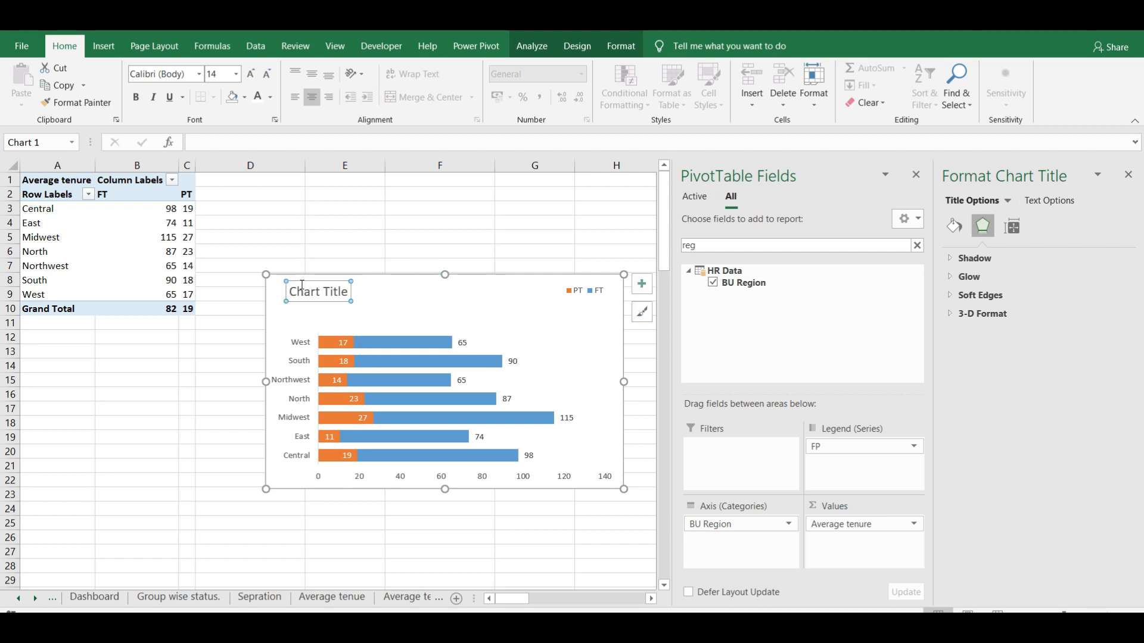
triple_click(316, 291)
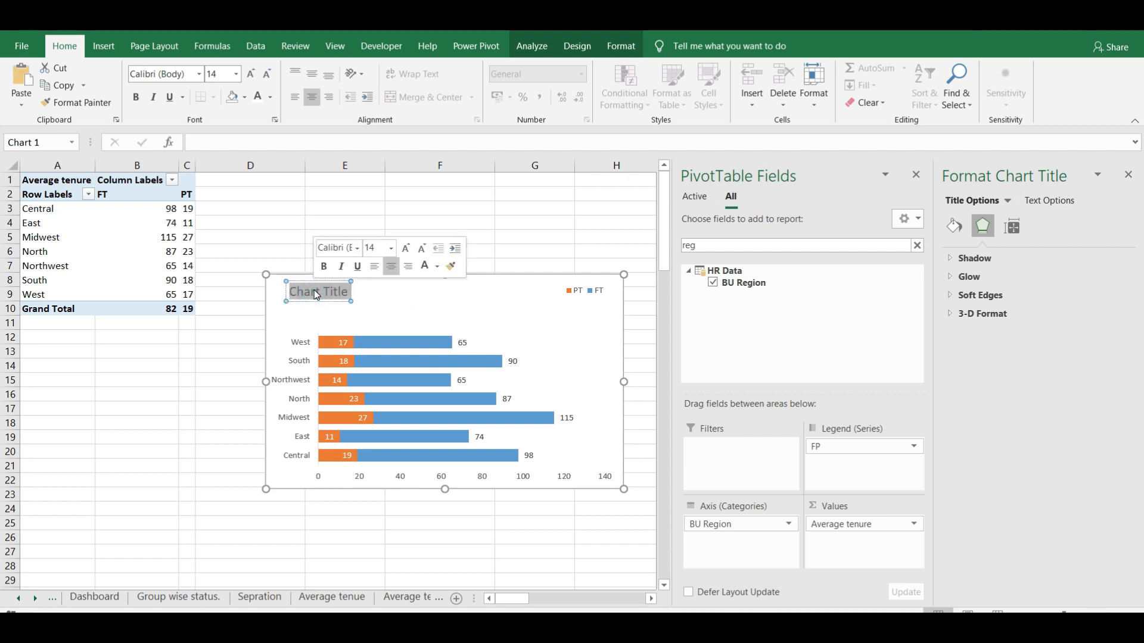
type("Reg")
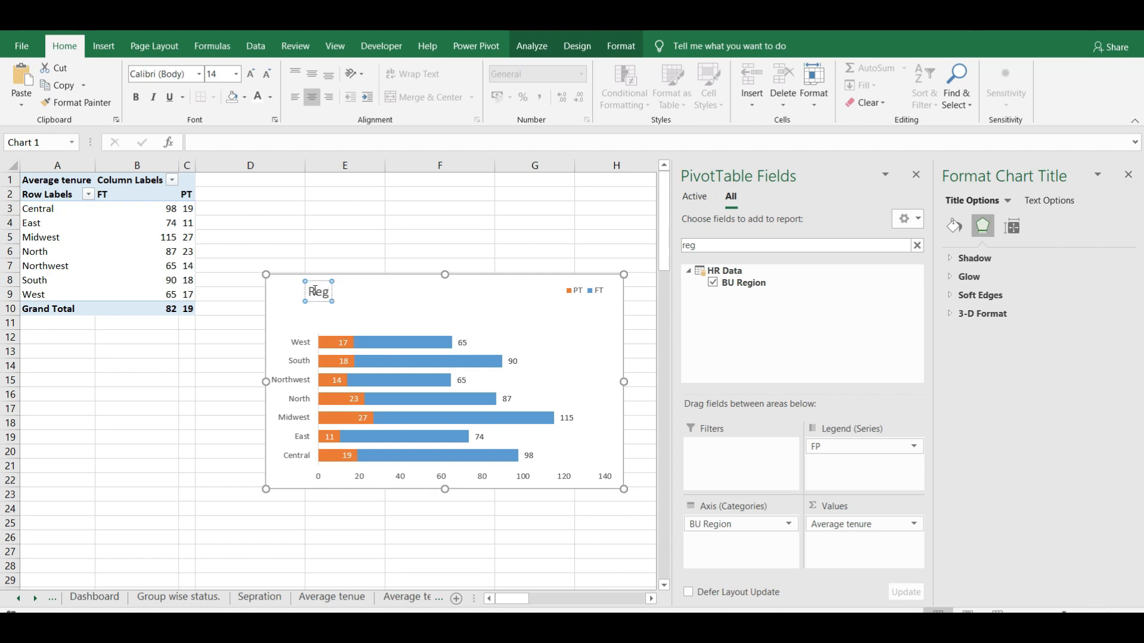
type("ion wi")
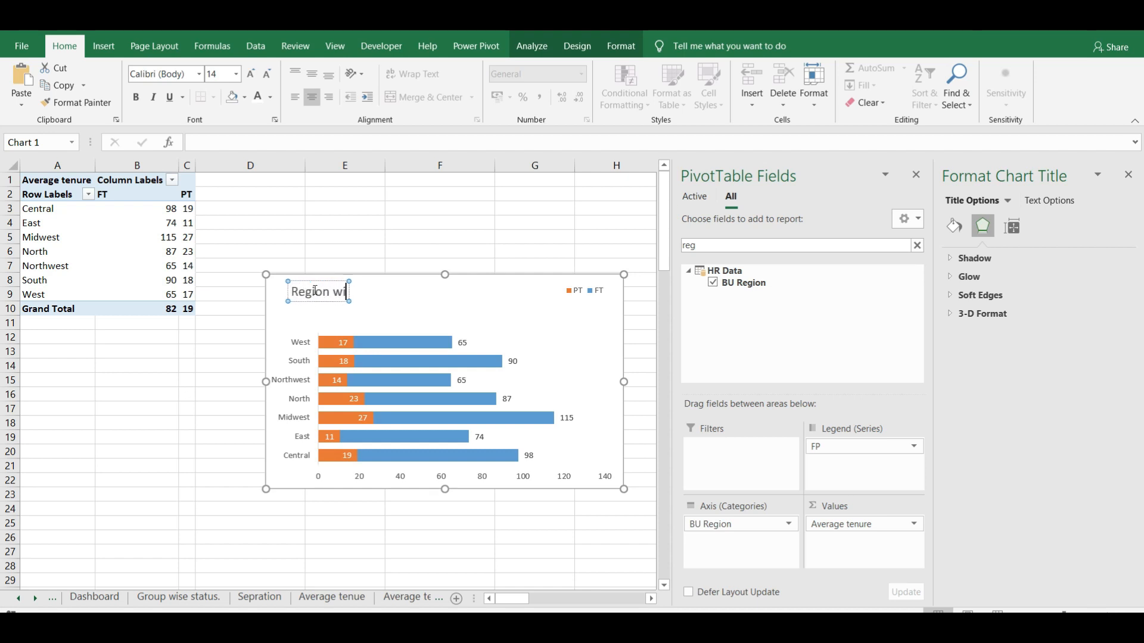
type("se average tenure")
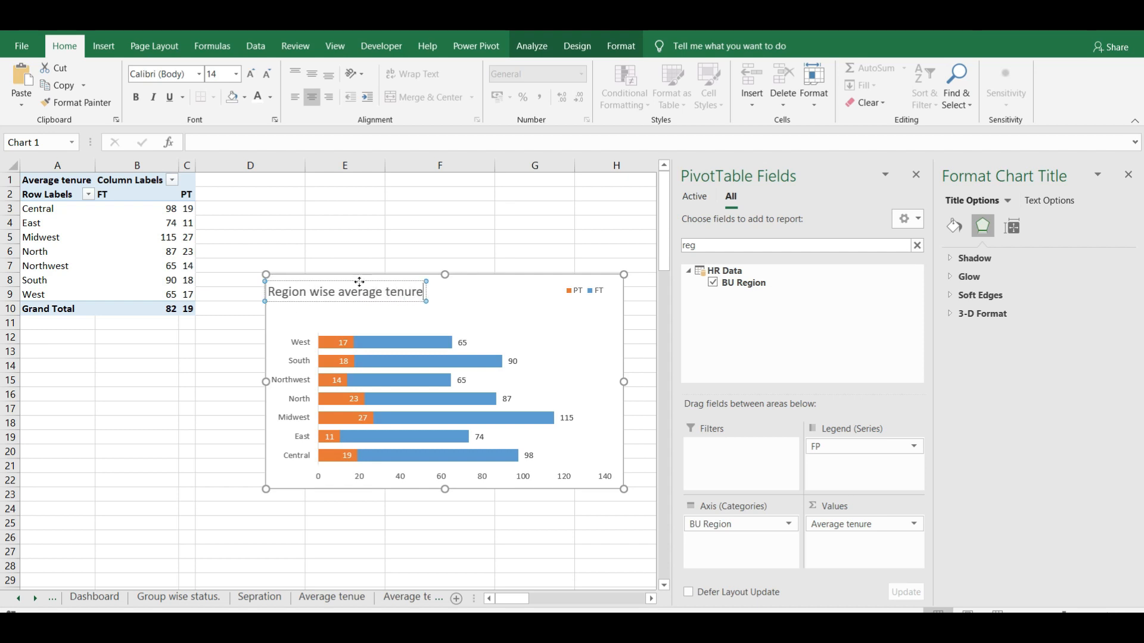
left_click_drag(369, 280, 404, 283)
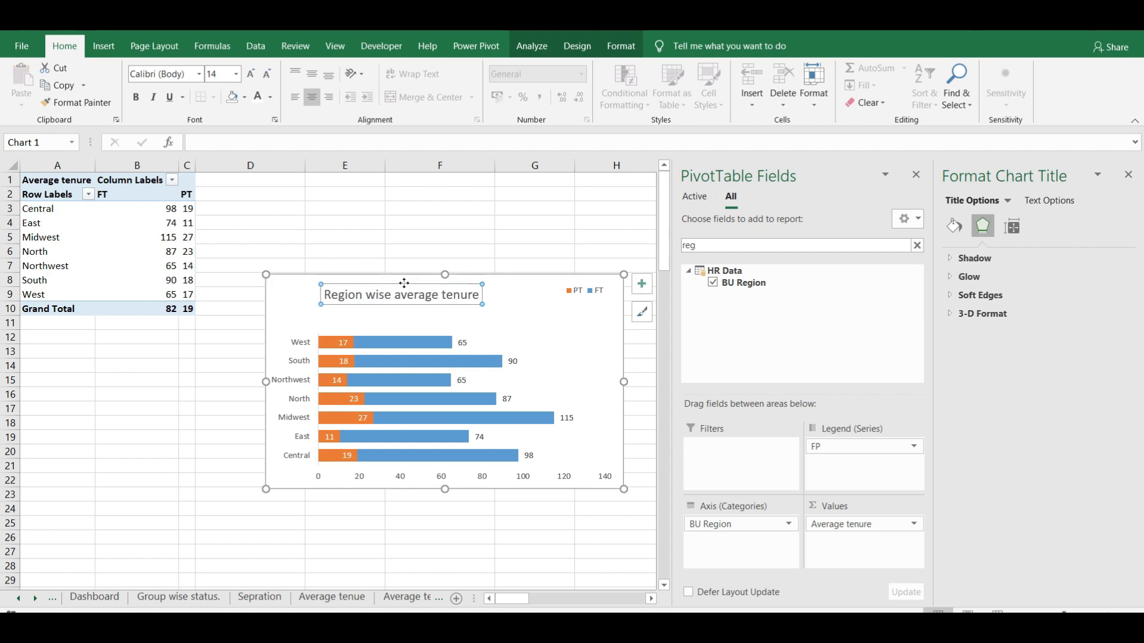
Move the Region wise average tenure chart to the Dashboard sheet and place it beside the Terminated staff breakup chart.
left_click(514, 280)
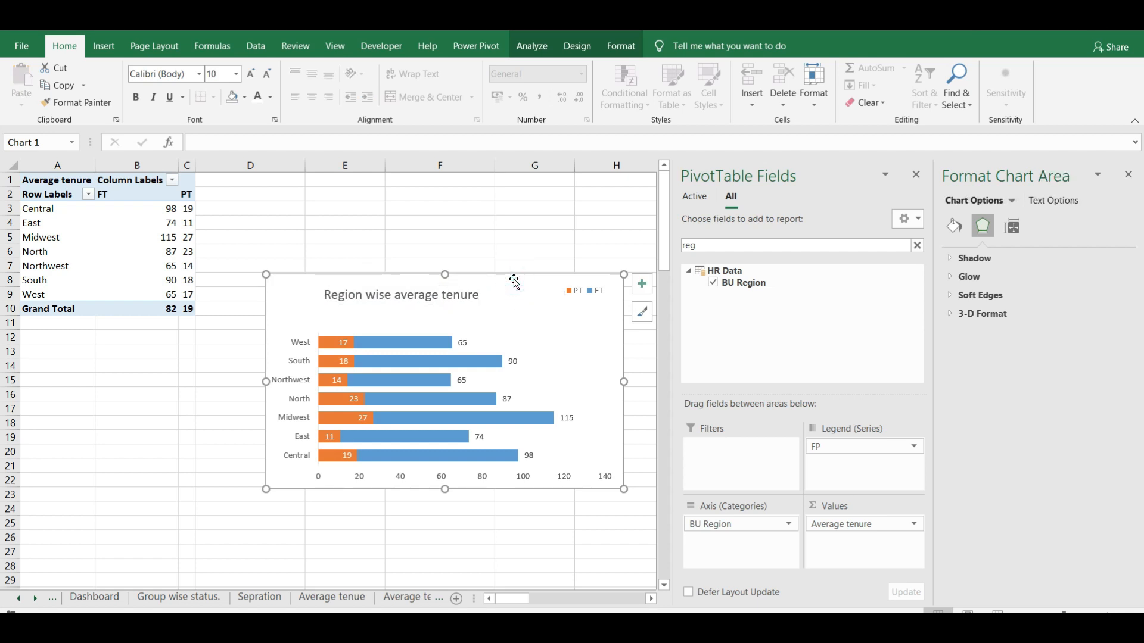
key("ctrl+x")
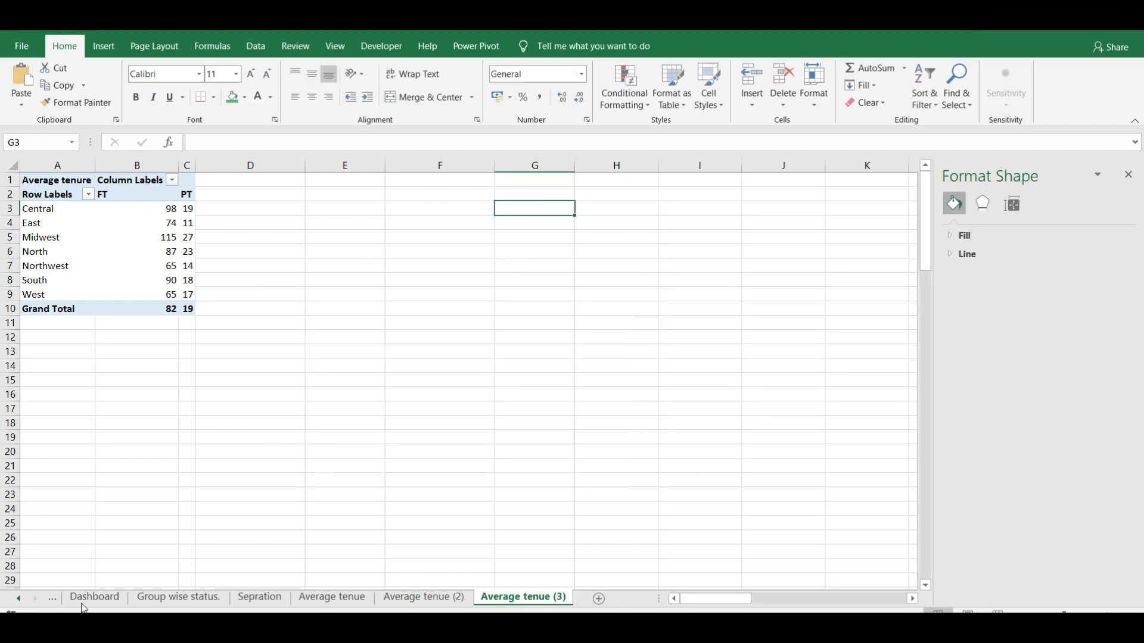
left_click(87, 602)
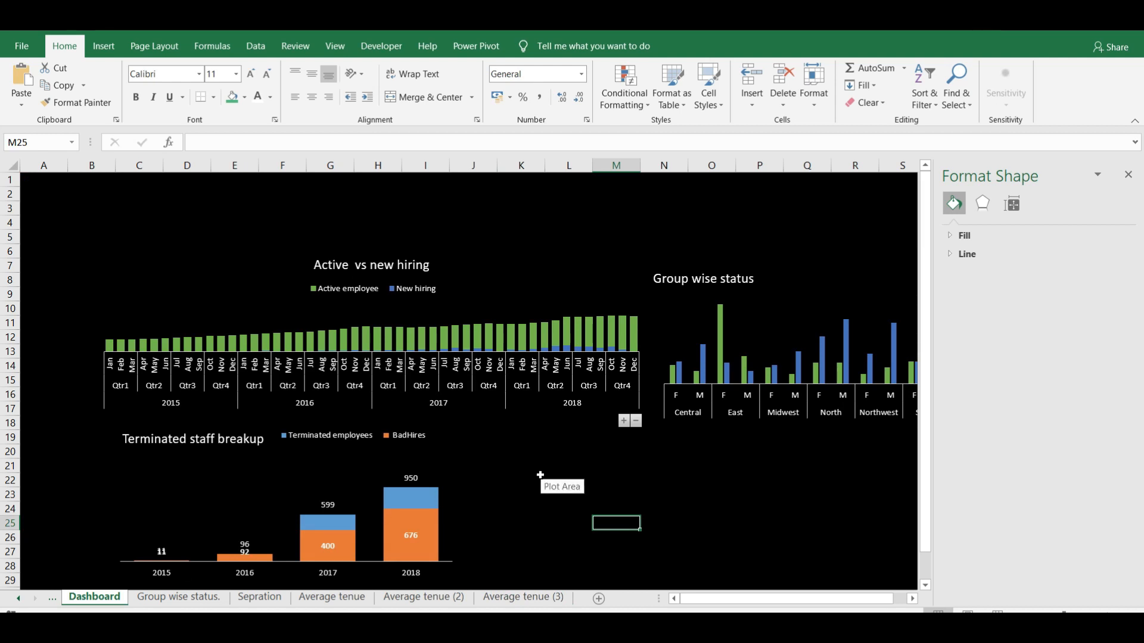
key("ctrl+v")
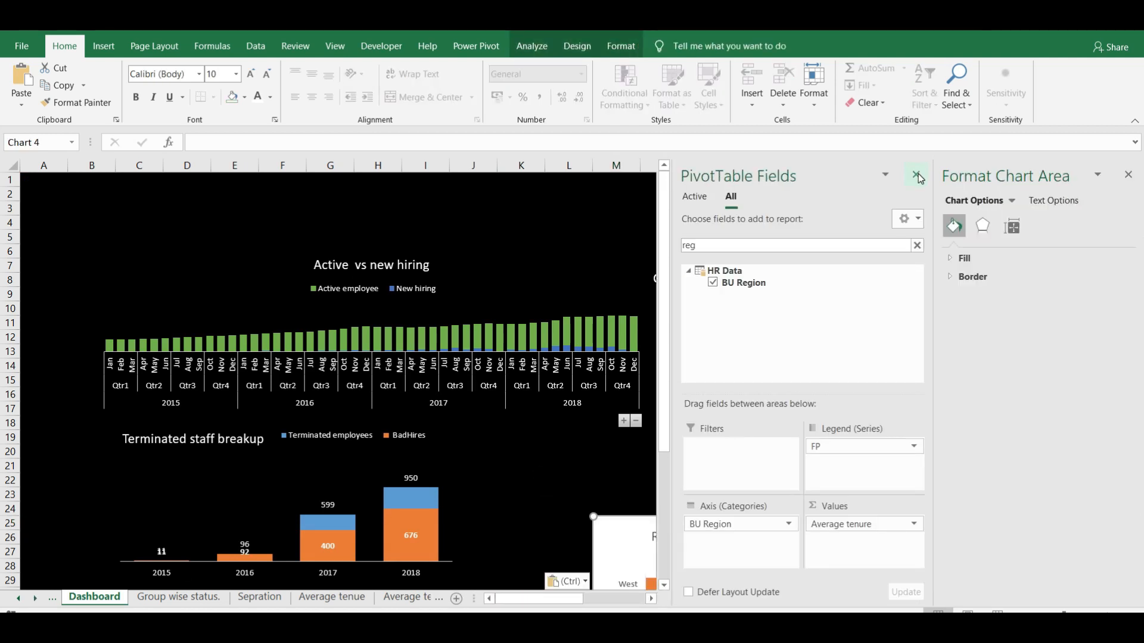
left_click(916, 175)
left_click(1129, 175)
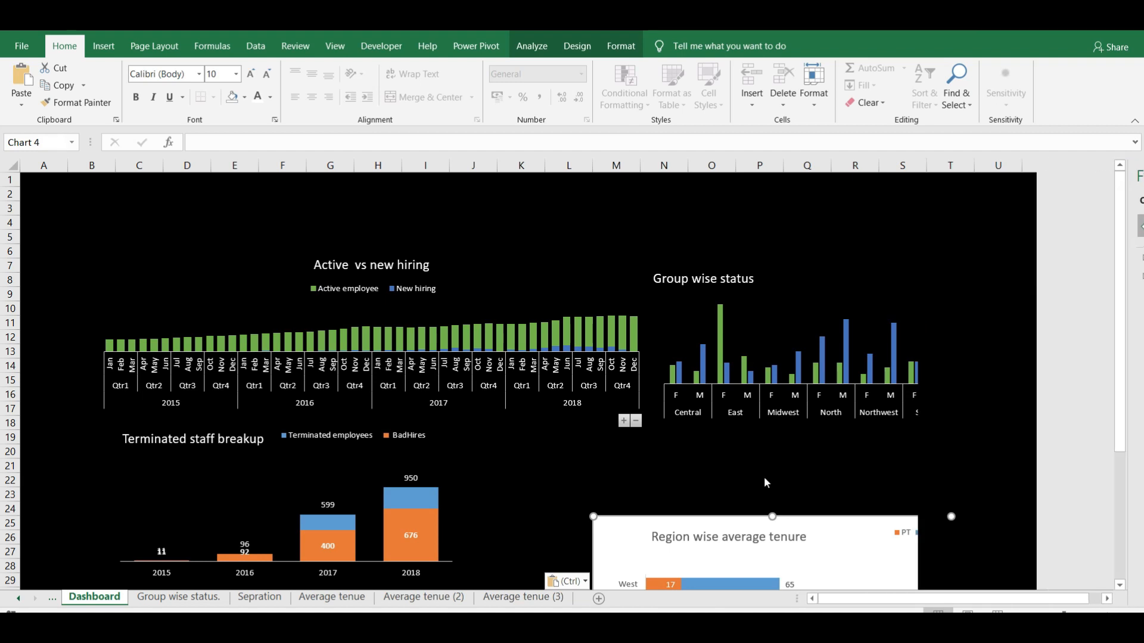
left_click_drag(719, 516, 614, 431)
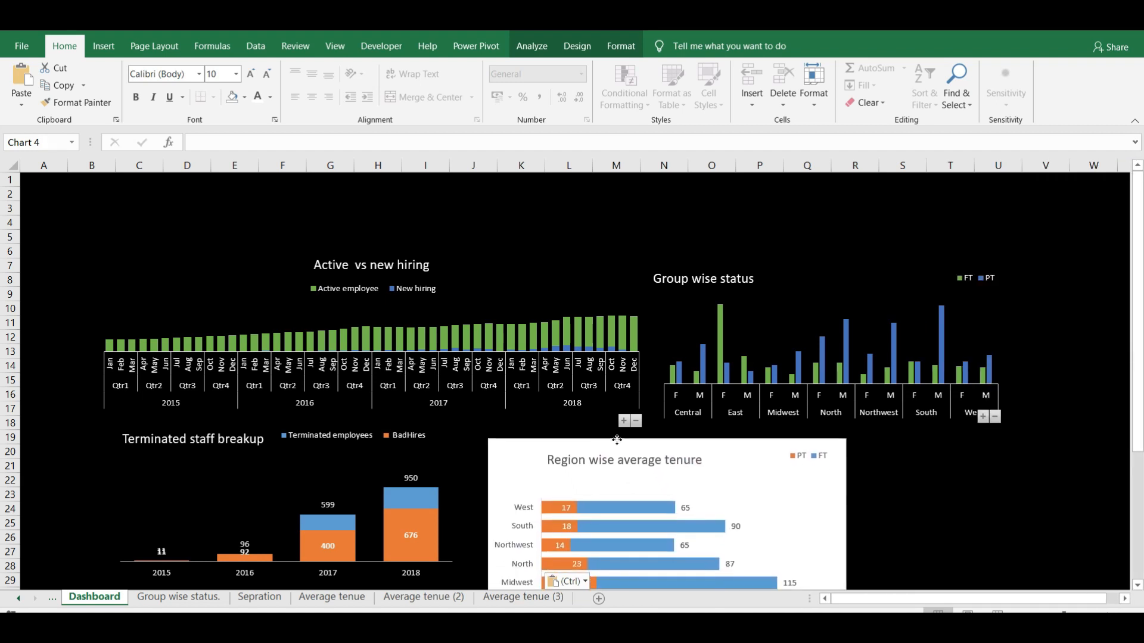
Remove the shape fill from the Region wise average tenure chart area.
left_click(577, 46)
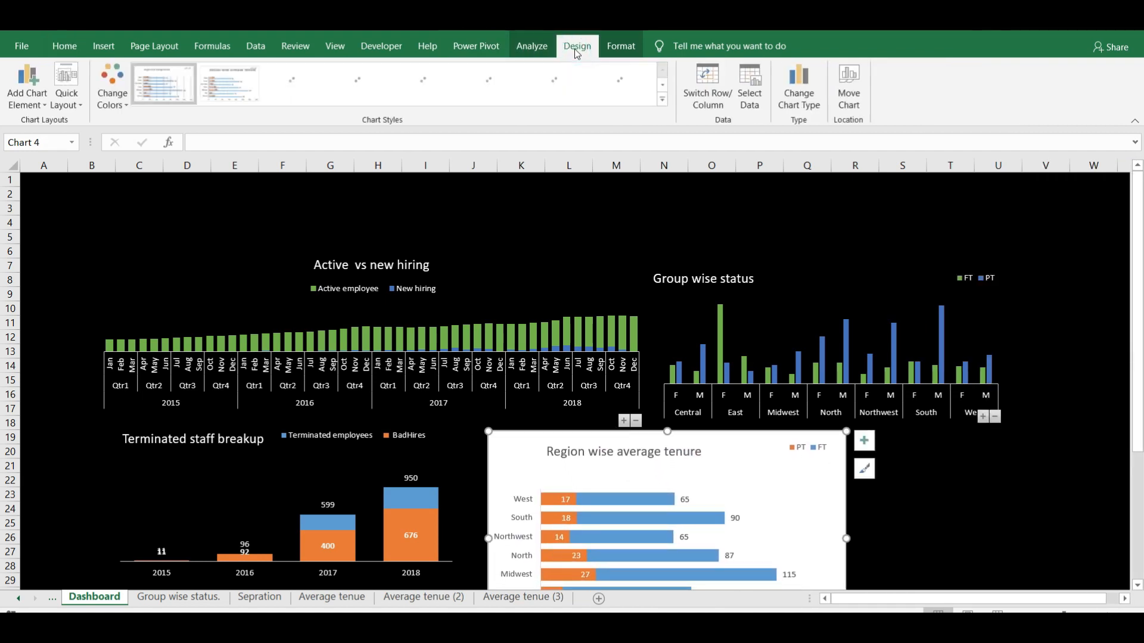
left_click(620, 47)
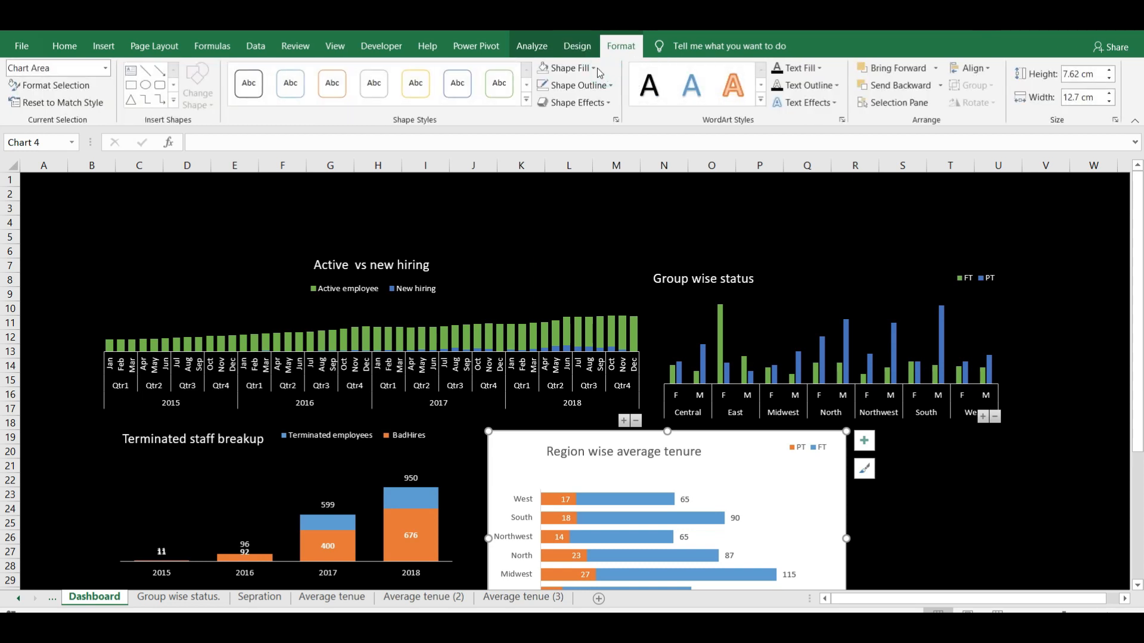
left_click(569, 68)
left_click(569, 216)
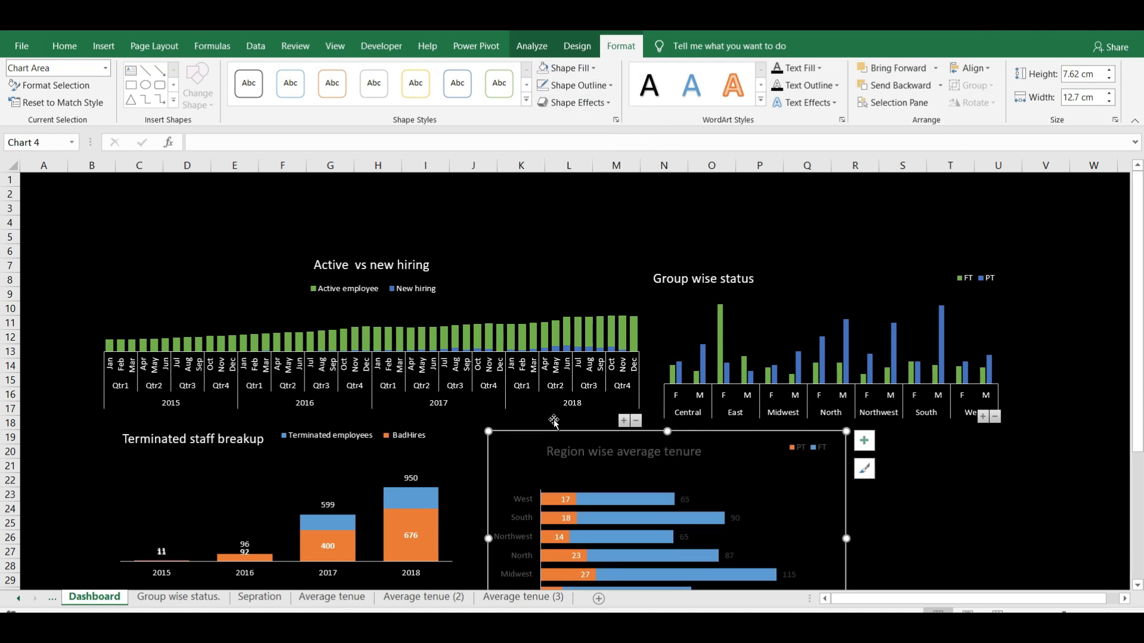
Set the font colour of the tenure chart's title, legend, region axis labels and FT data labels to white.
left_click(601, 450)
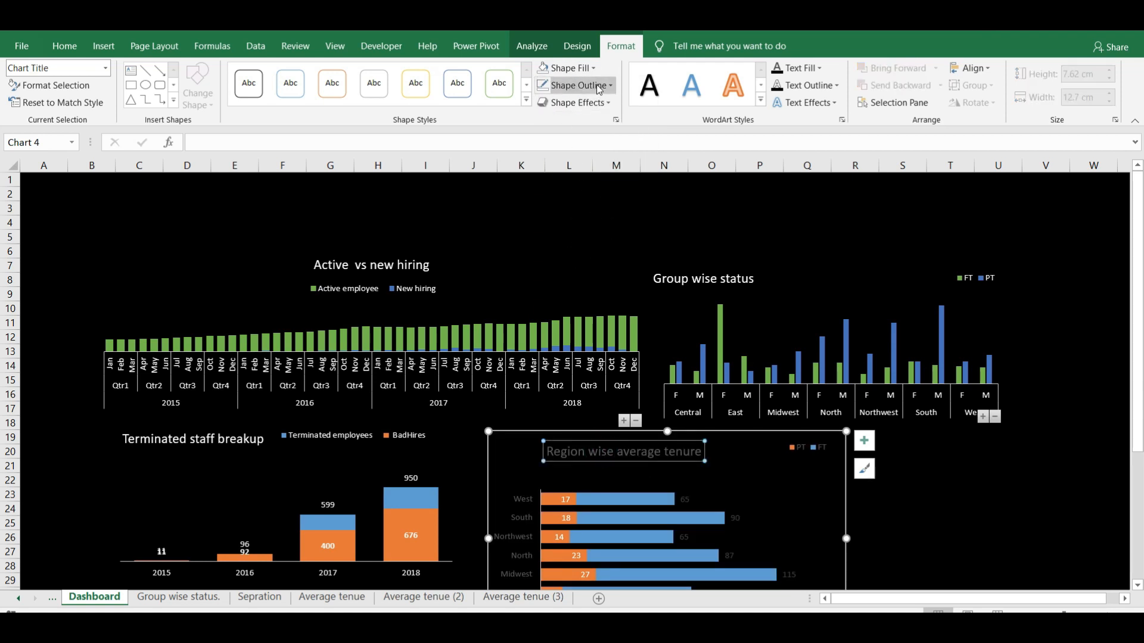
left_click(64, 46)
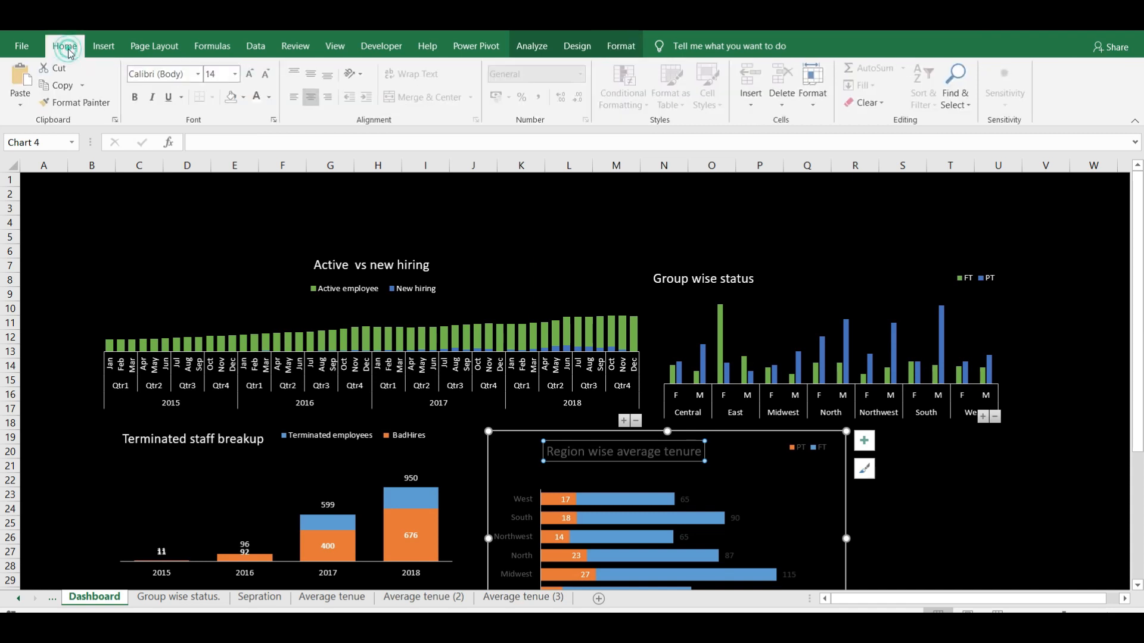
left_click(258, 97)
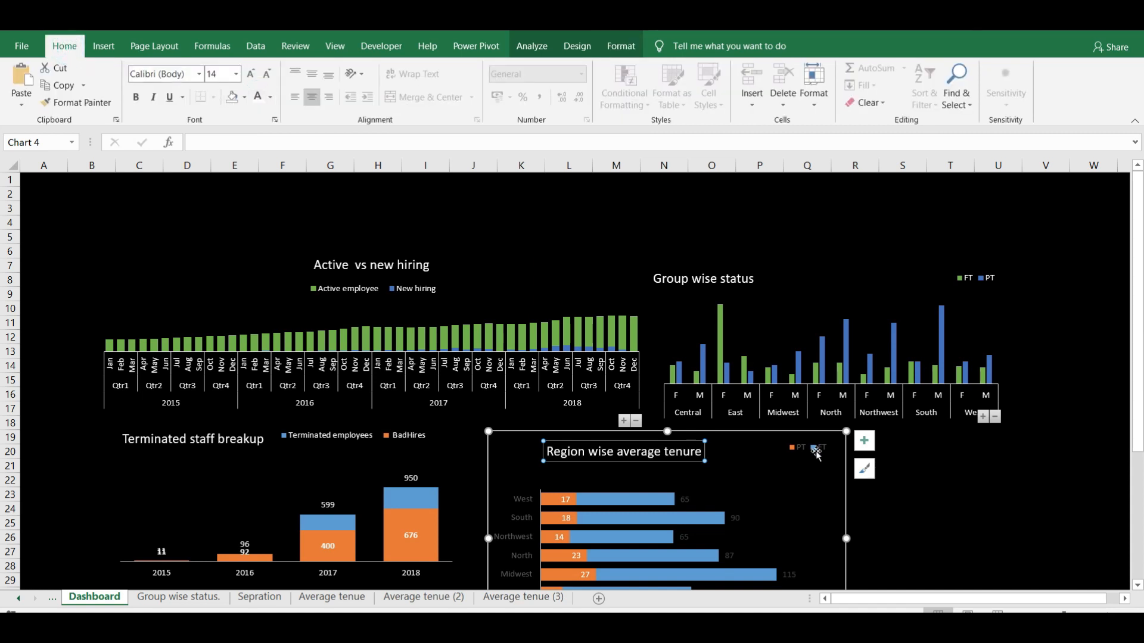
left_click(813, 448)
left_click(258, 97)
left_click(500, 504)
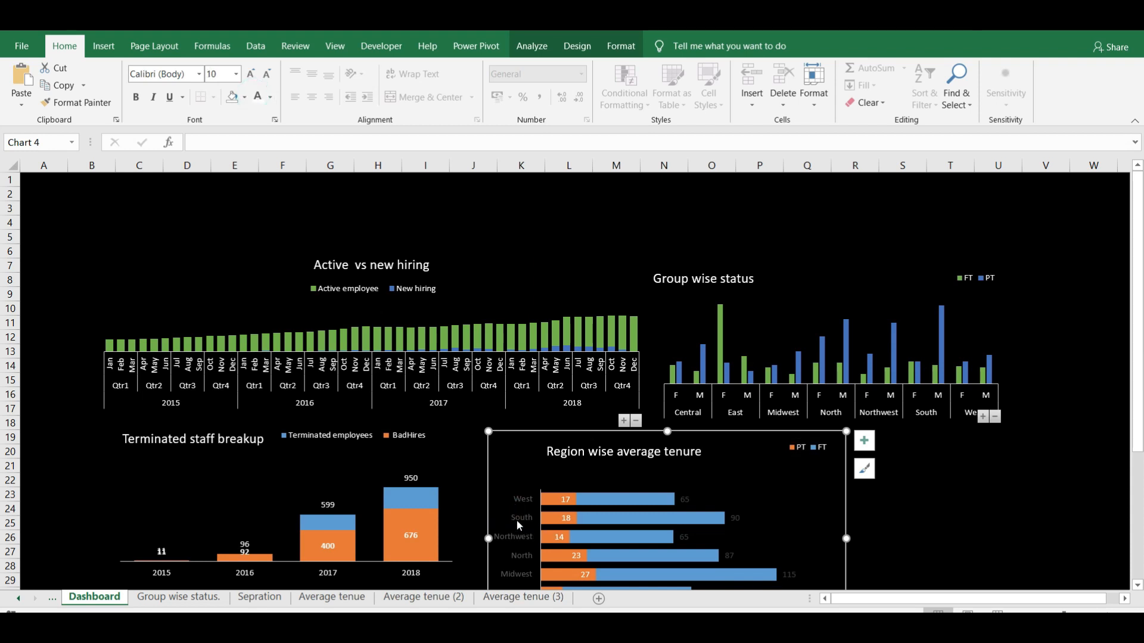
left_click(256, 96)
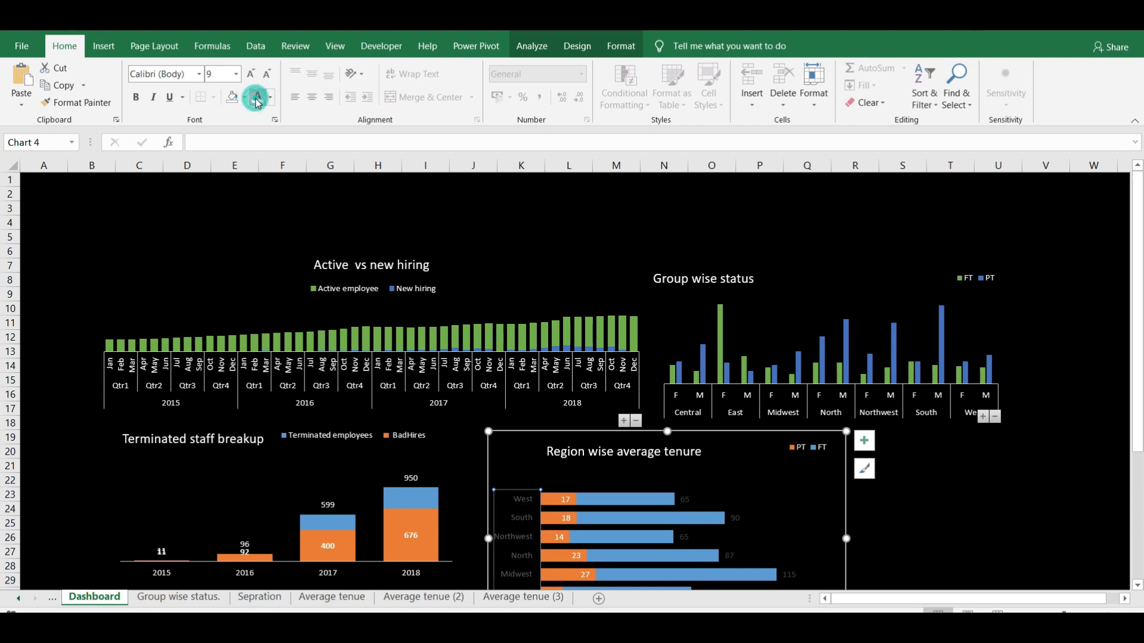
left_click(684, 499)
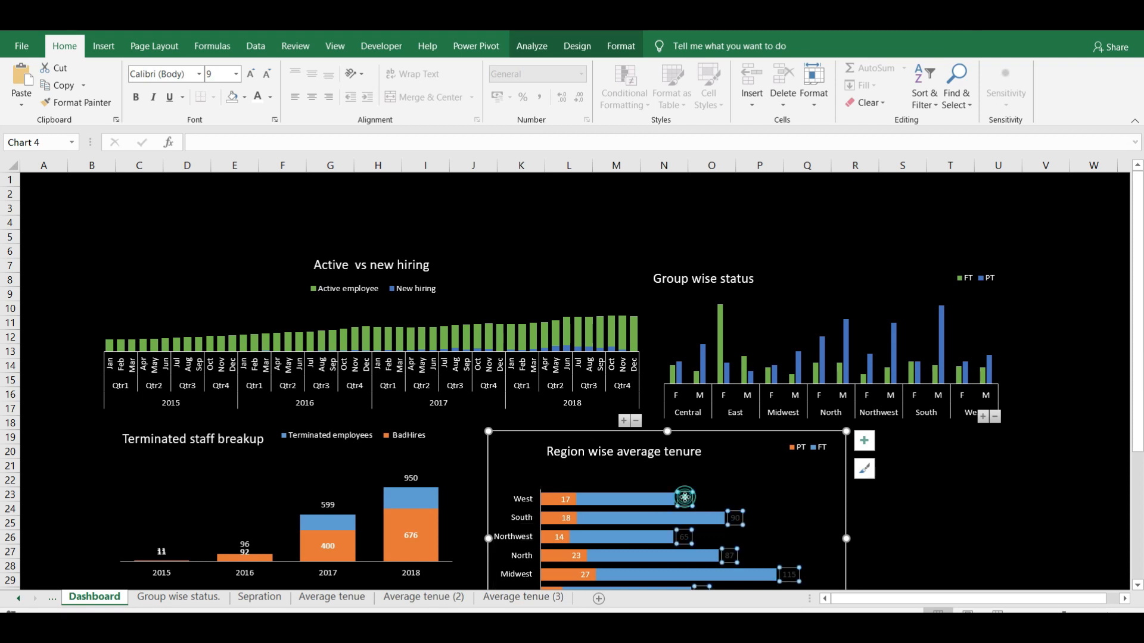
left_click(257, 96)
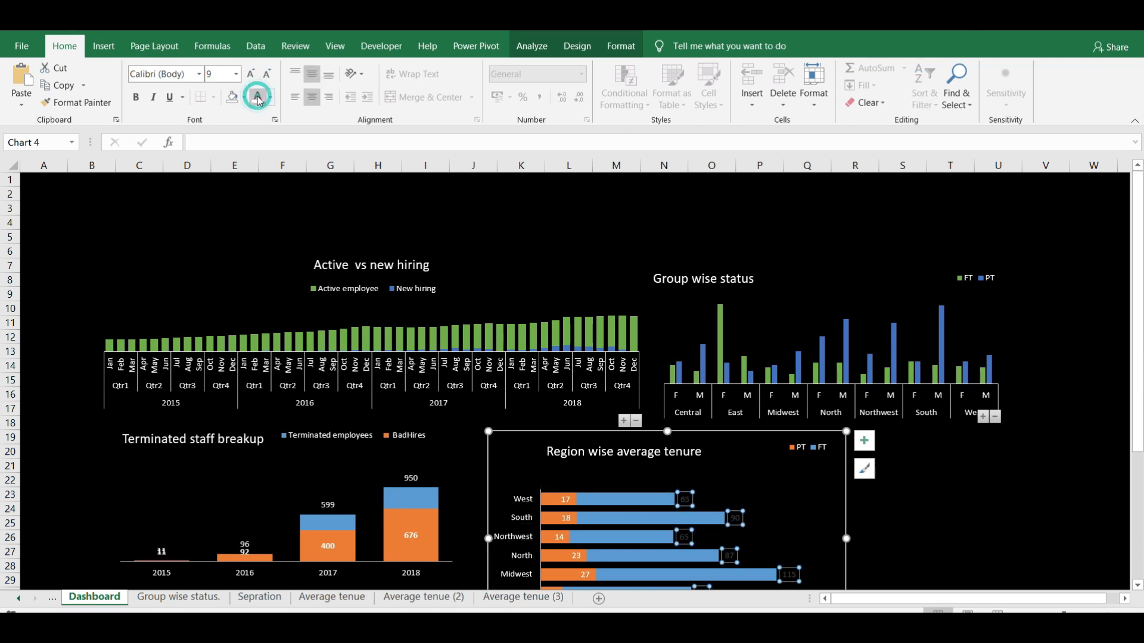
Delete the horizontal value axis from the Region wise average tenure chart.
left_click_drag(1139, 240, 1138, 360)
left_click(604, 468)
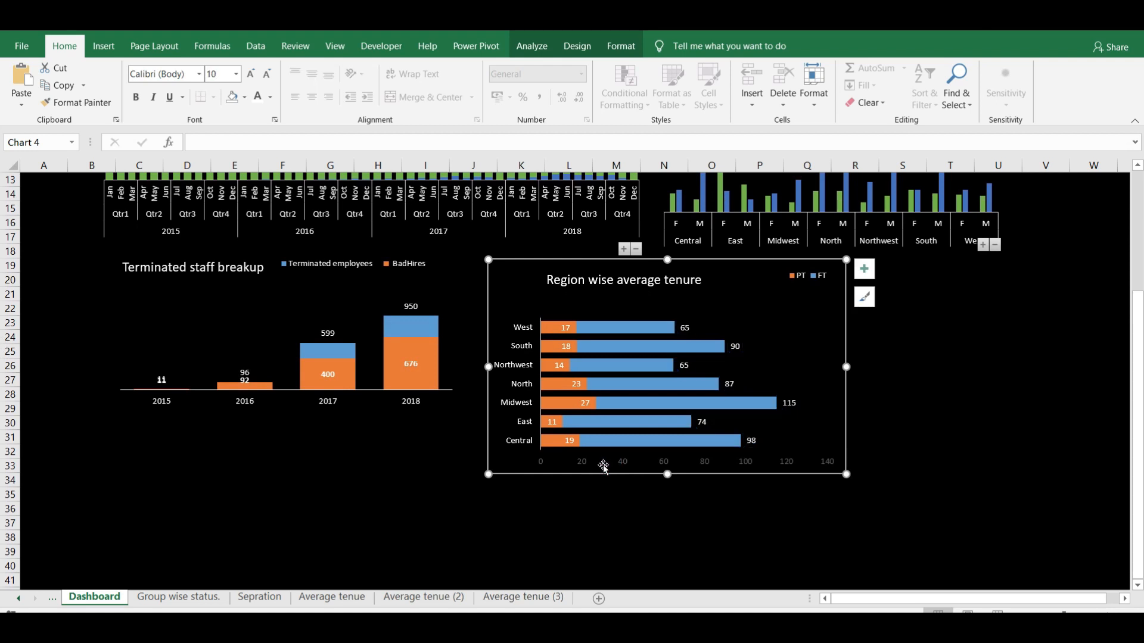
left_click(623, 463)
key("Delete")
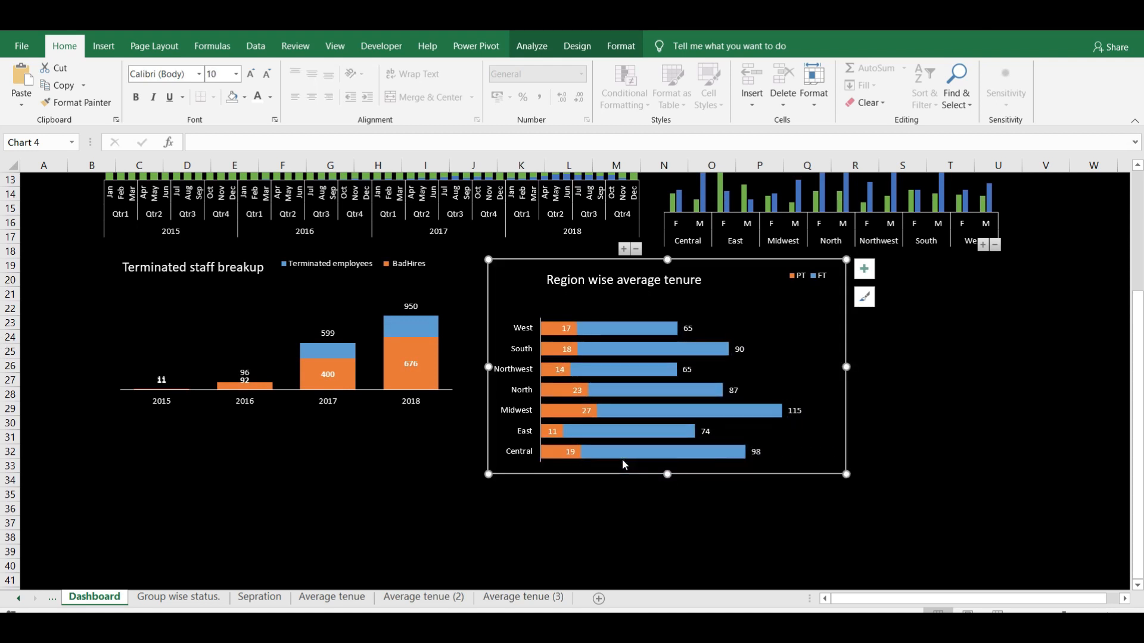
Remove the outline from the Region wise average tenure chart area and reduce the chart's height to about 6.03 cm.
left_click(611, 48)
left_click(575, 85)
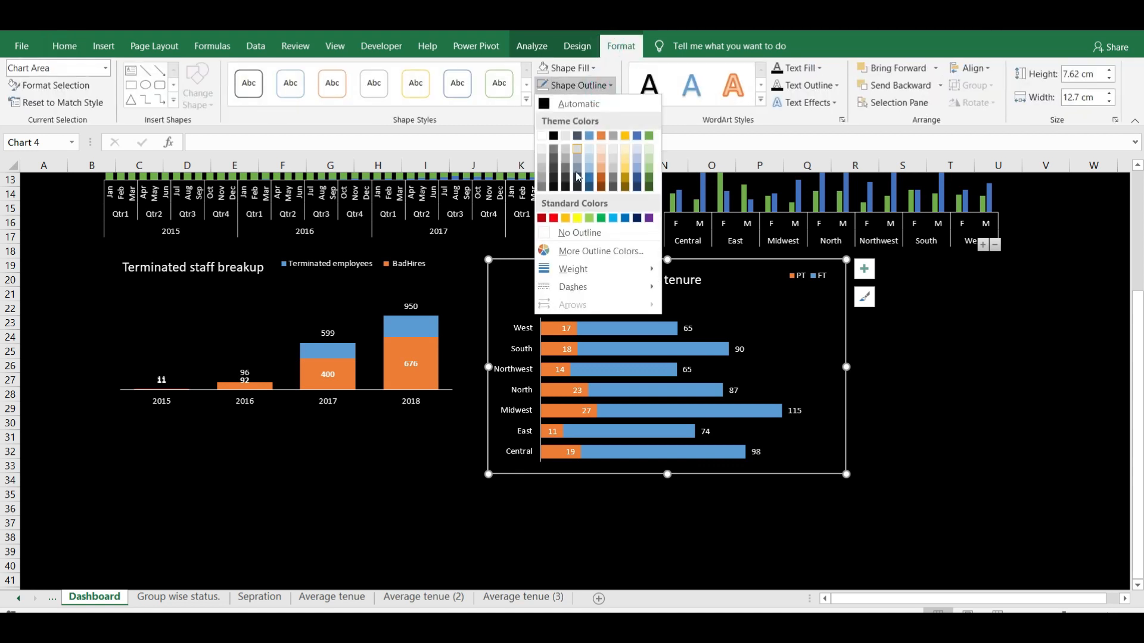
left_click(578, 232)
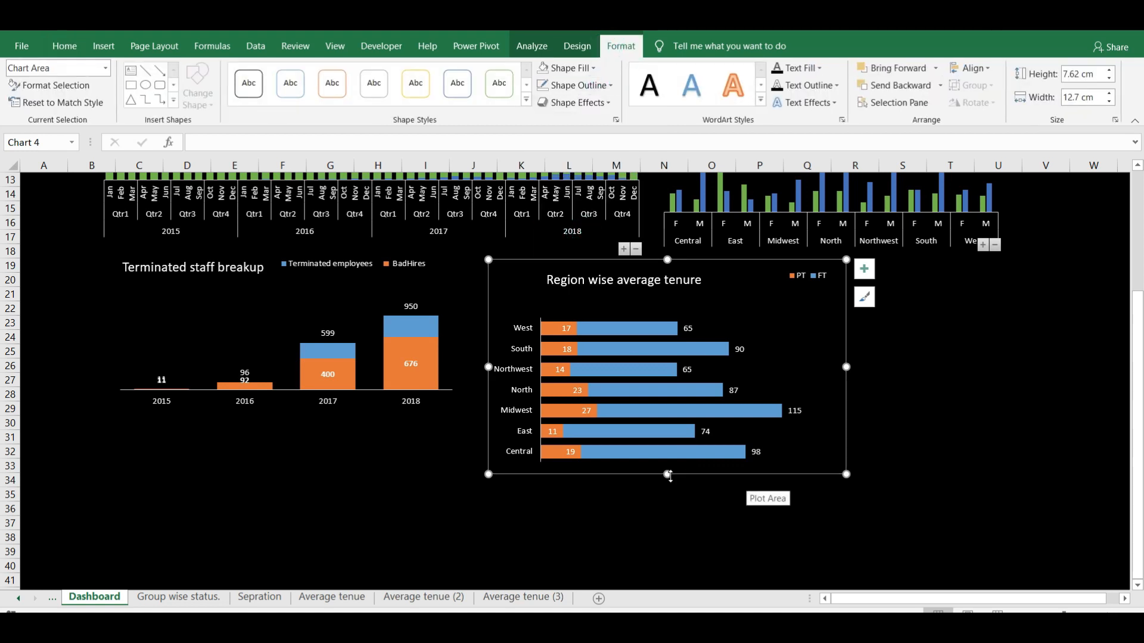
left_click_drag(668, 475, 657, 428)
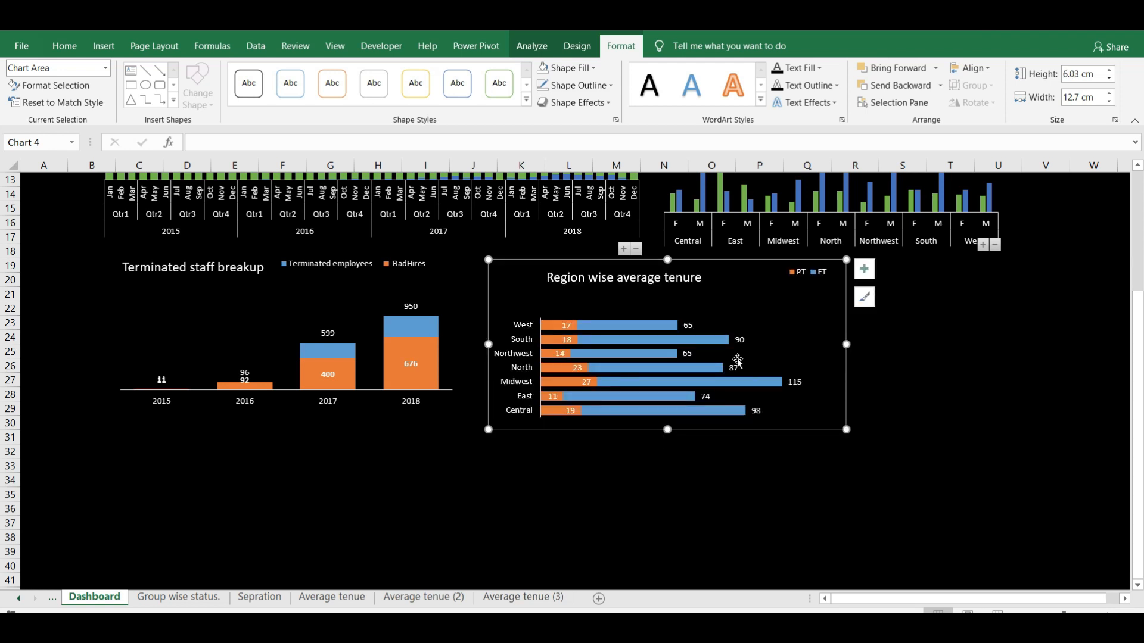
Format the PT data labels of the Region wise average tenure chart in bold black font.
left_click_drag(1138, 311, 1138, 201)
left_click(903, 509)
left_click(567, 496)
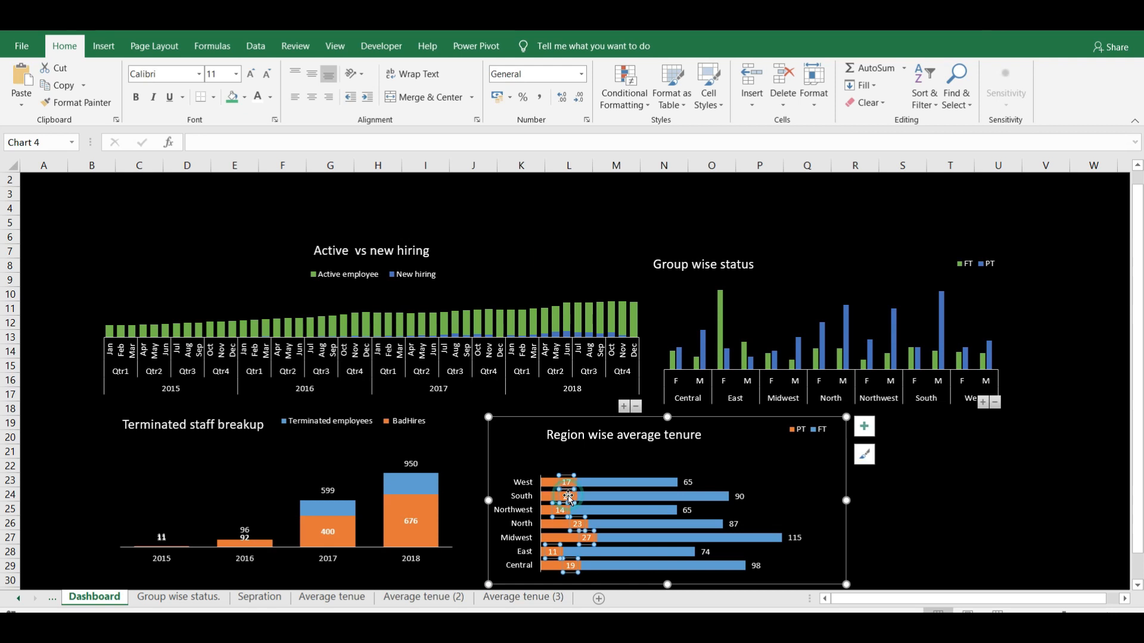
left_click(65, 46)
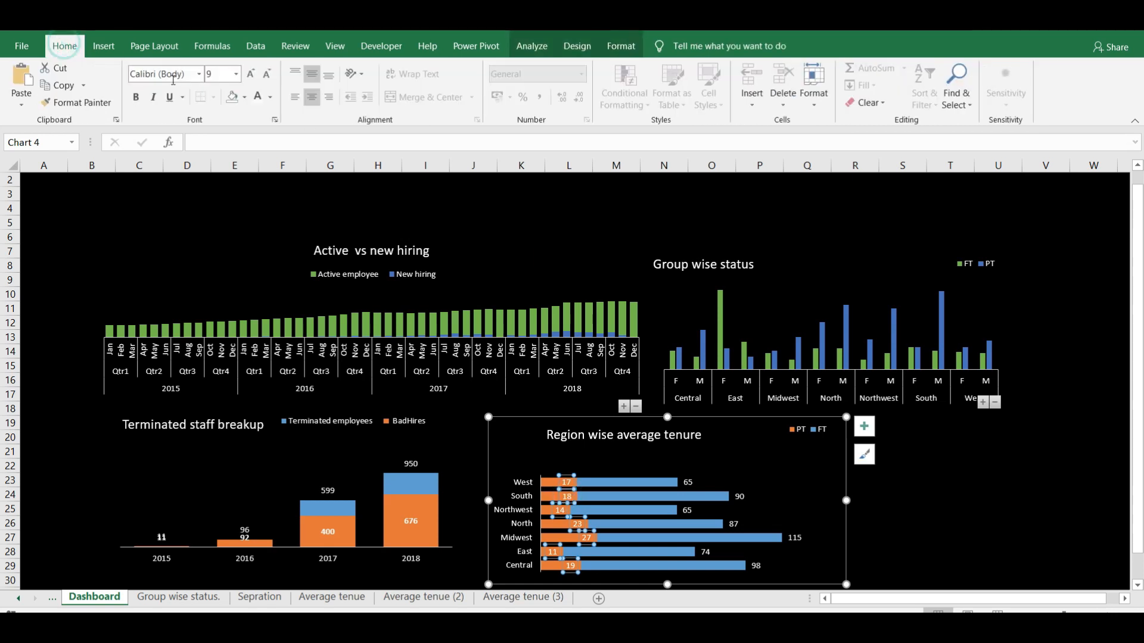
left_click(270, 97)
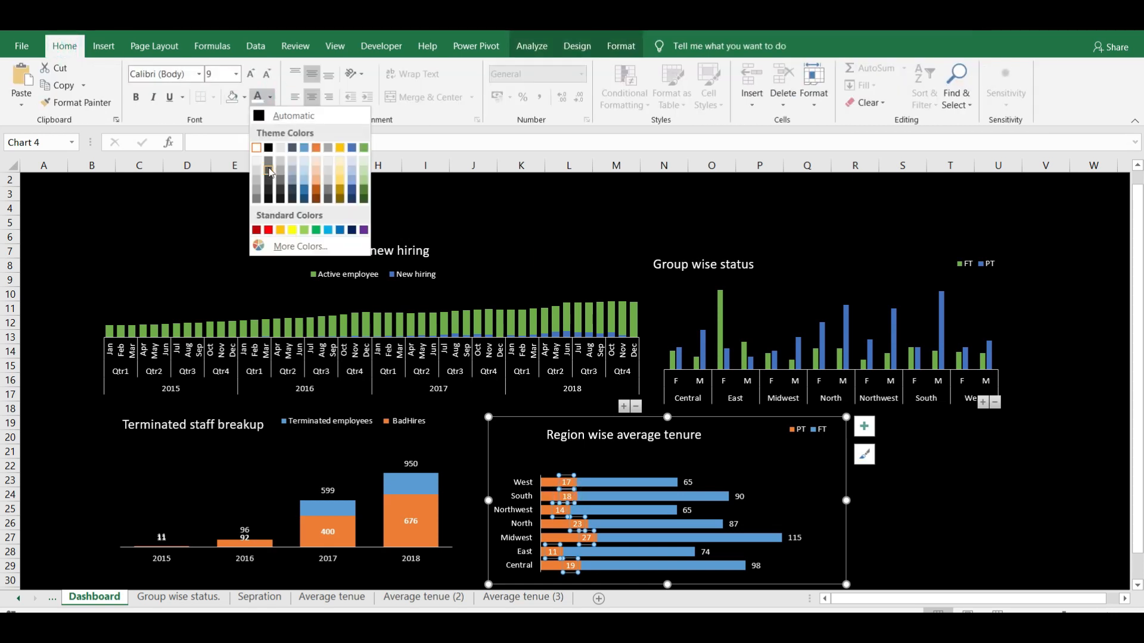
left_click(266, 148)
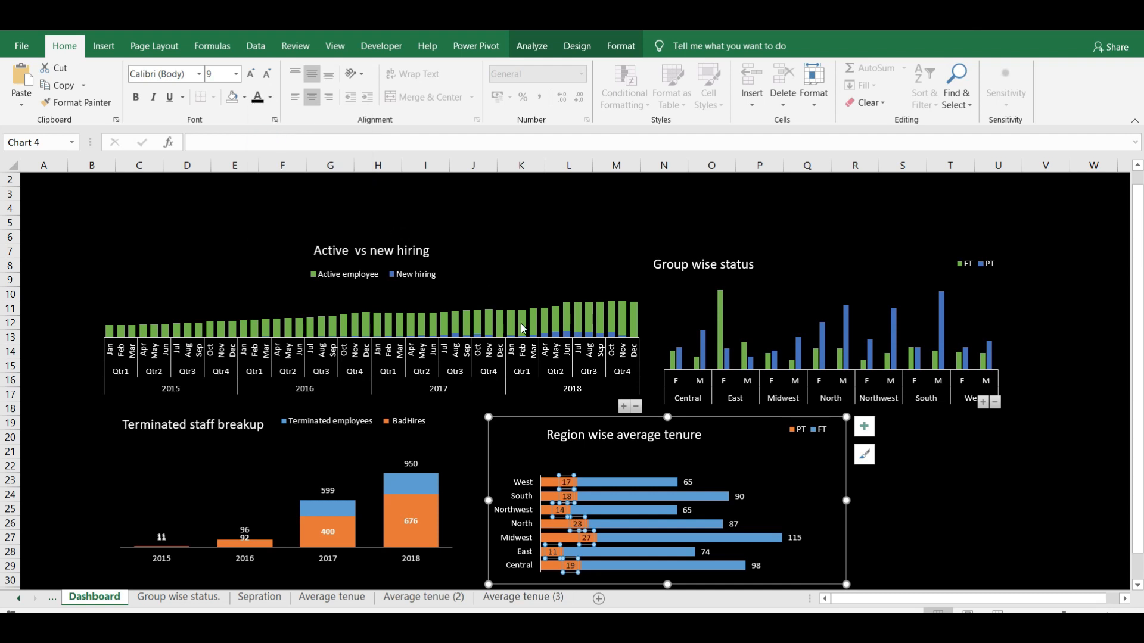
key("ctrl+b")
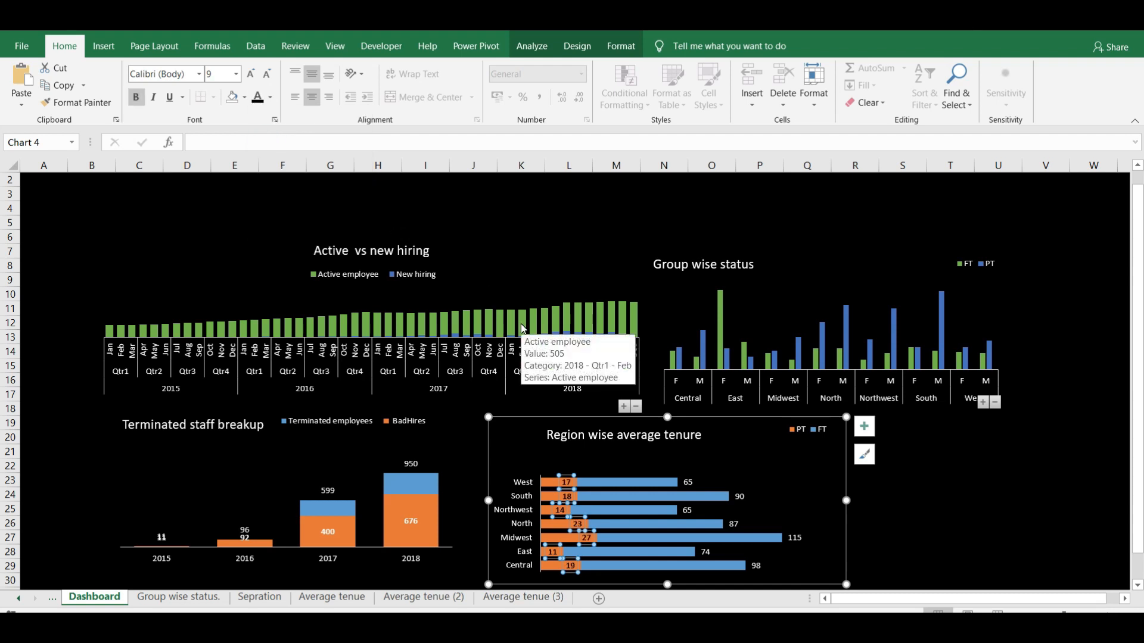
left_click(944, 512)
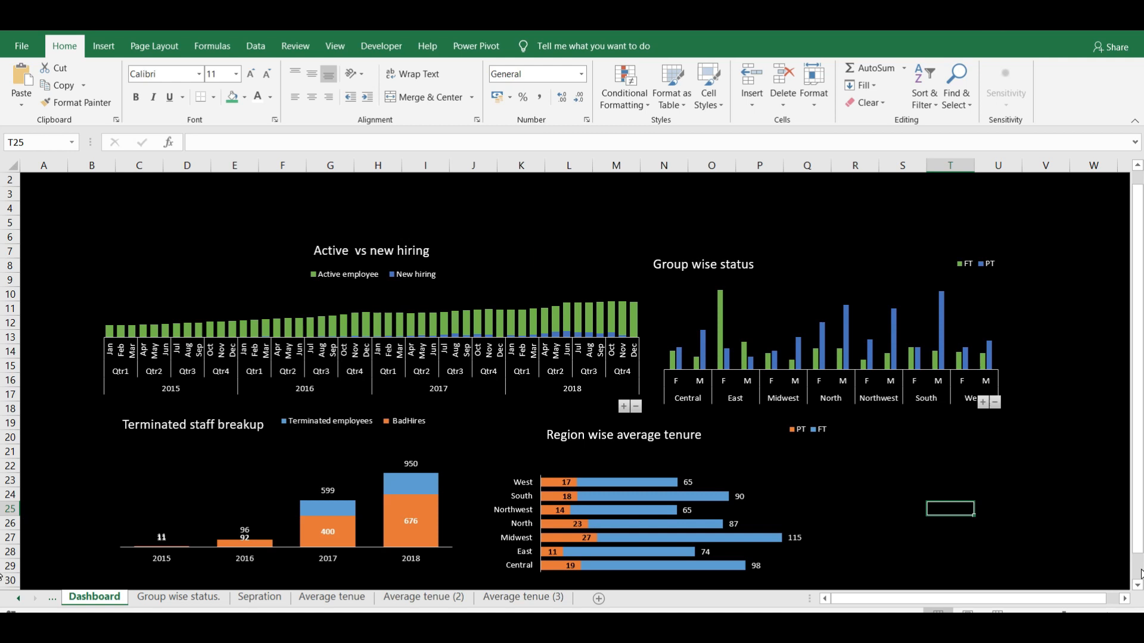
Stretch the Region wise average tenure chart slightly taller by extending its lower edge to about row 32.
scroll(1140, 589, "down", 2)
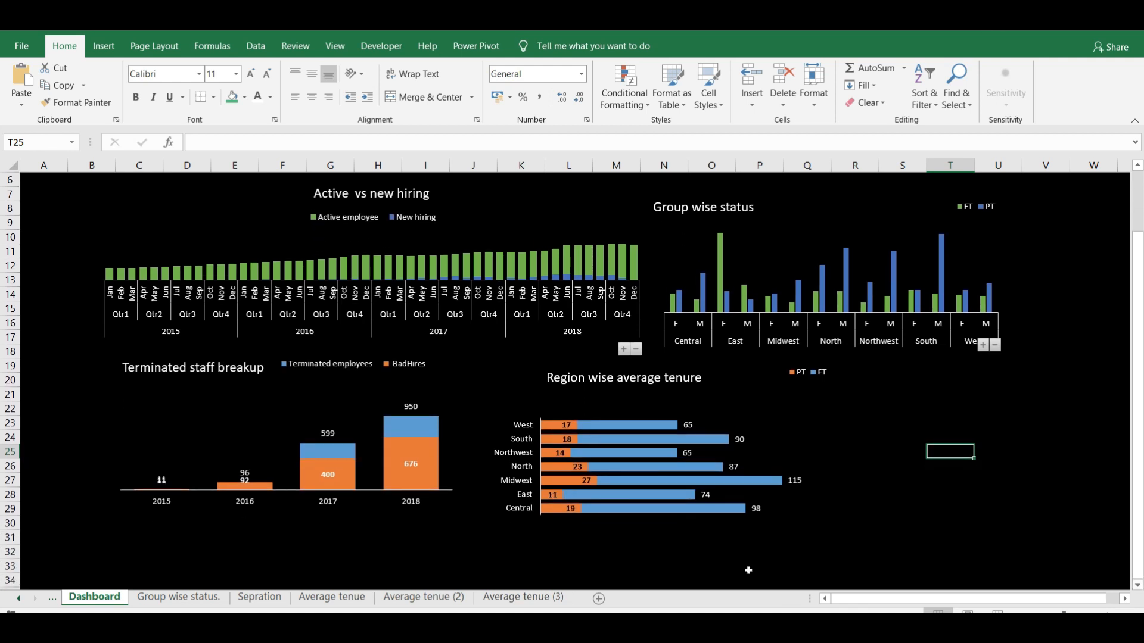
left_click(781, 422)
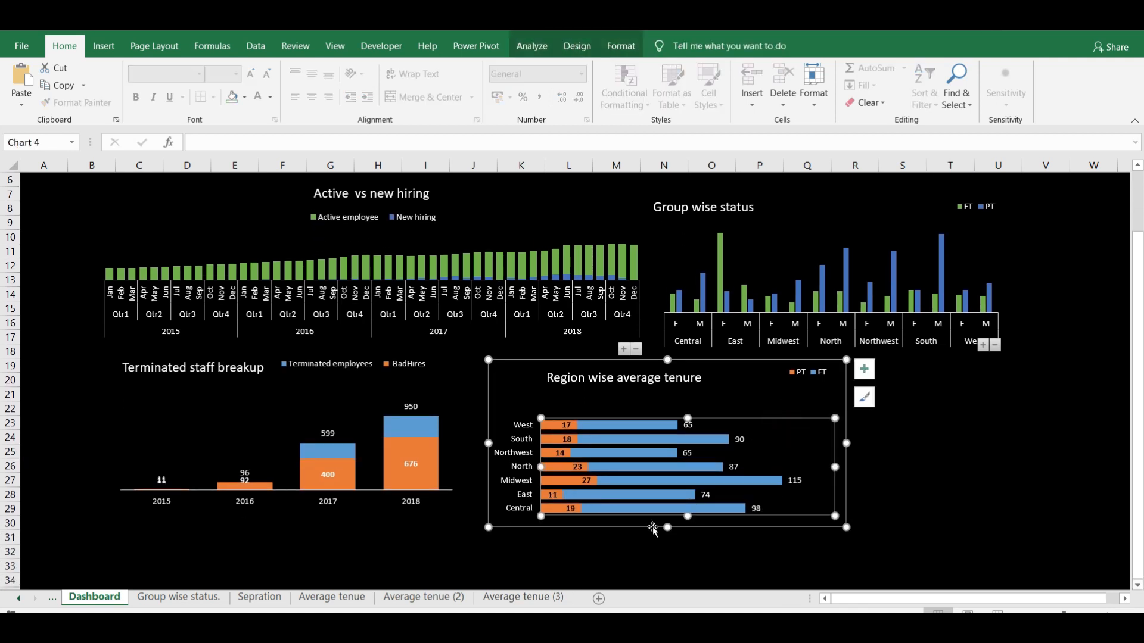
left_click_drag(668, 527, 668, 549)
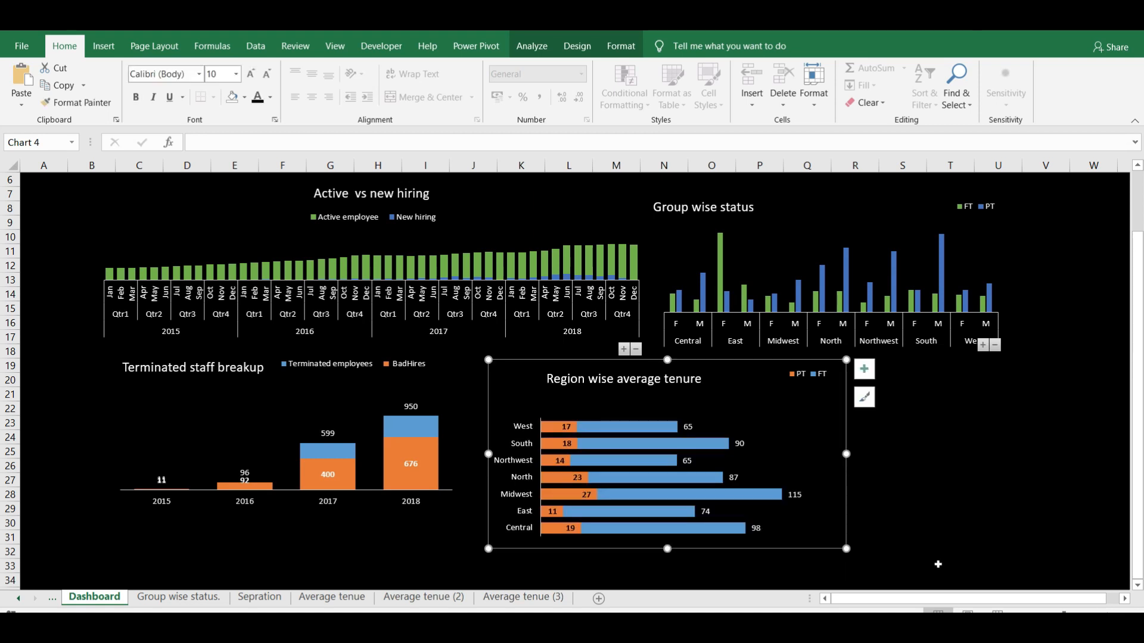
scroll(893, 429, "down", 1)
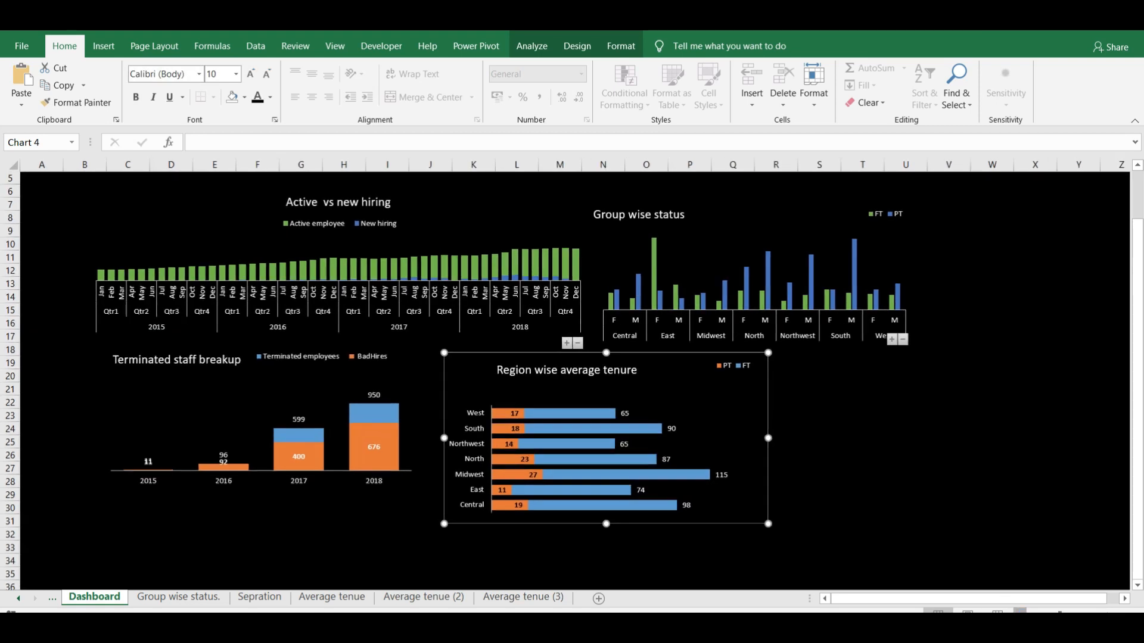
left_click(900, 428)
left_click(1012, 387)
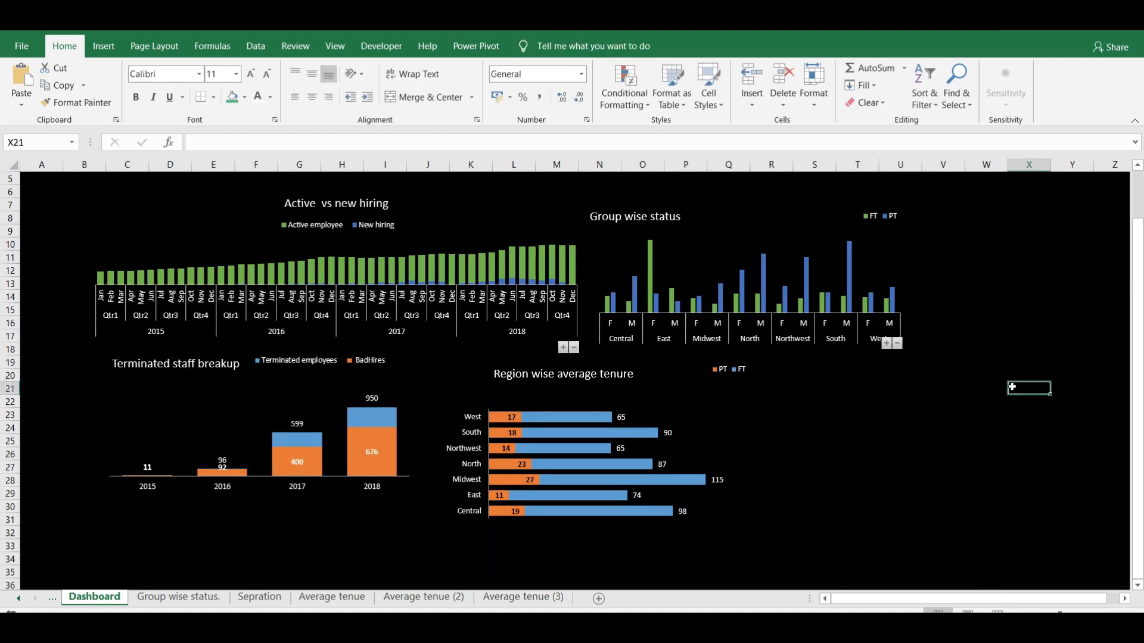
Shift the Terminated staff breakup chart slightly down and right, and the Region wise average tenure chart slightly up and left.
key("Up")
key("Up")
key("Up")
key("Up")
key("Up")
key("Up")
key("Up")
key("Up")
key("Up")
key("Up")
key("Up")
key("Up")
key("Up")
key("Up")
key("Up")
key("Up")
key("Up")
key("Up")
key("Up")
key("Up")
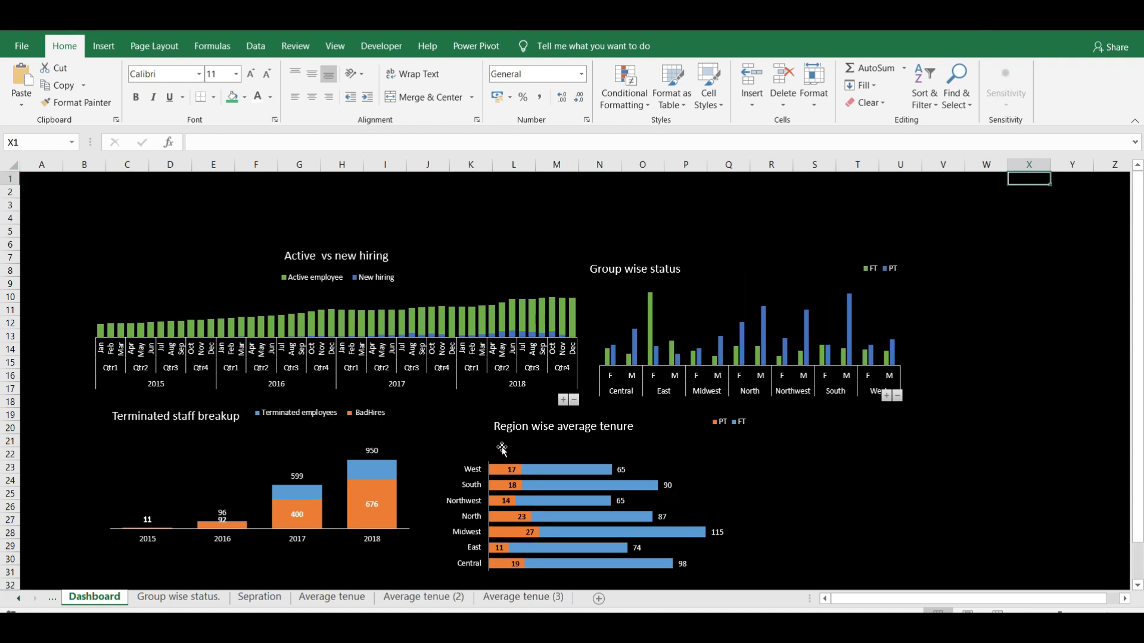
left_click(475, 429)
left_click(361, 430)
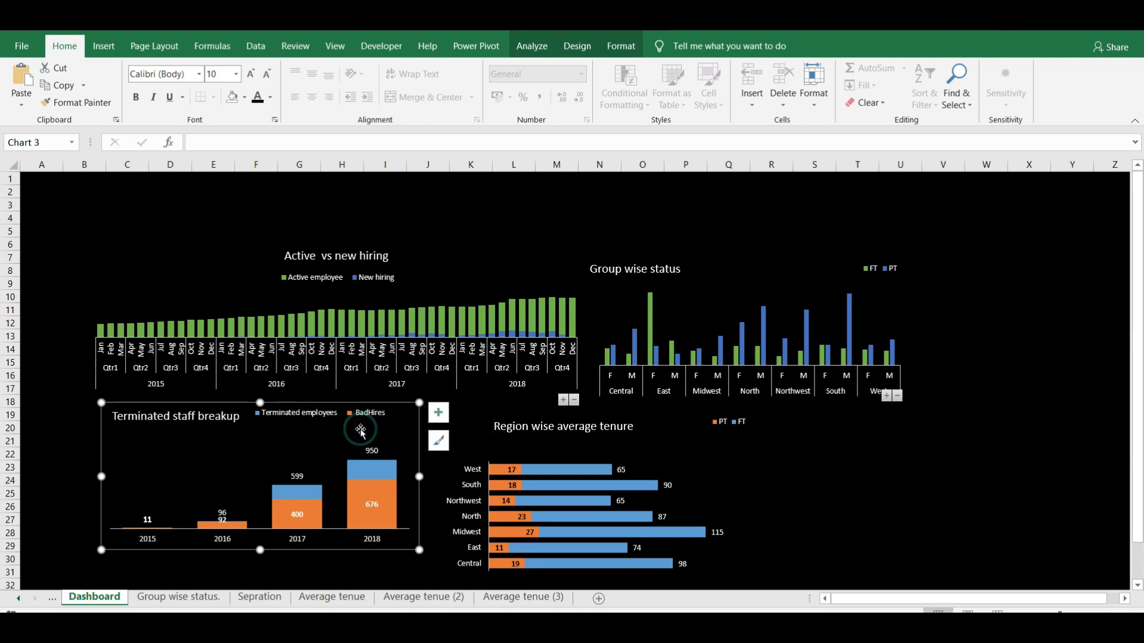
left_click_drag(385, 403, 398, 427)
left_click(548, 446)
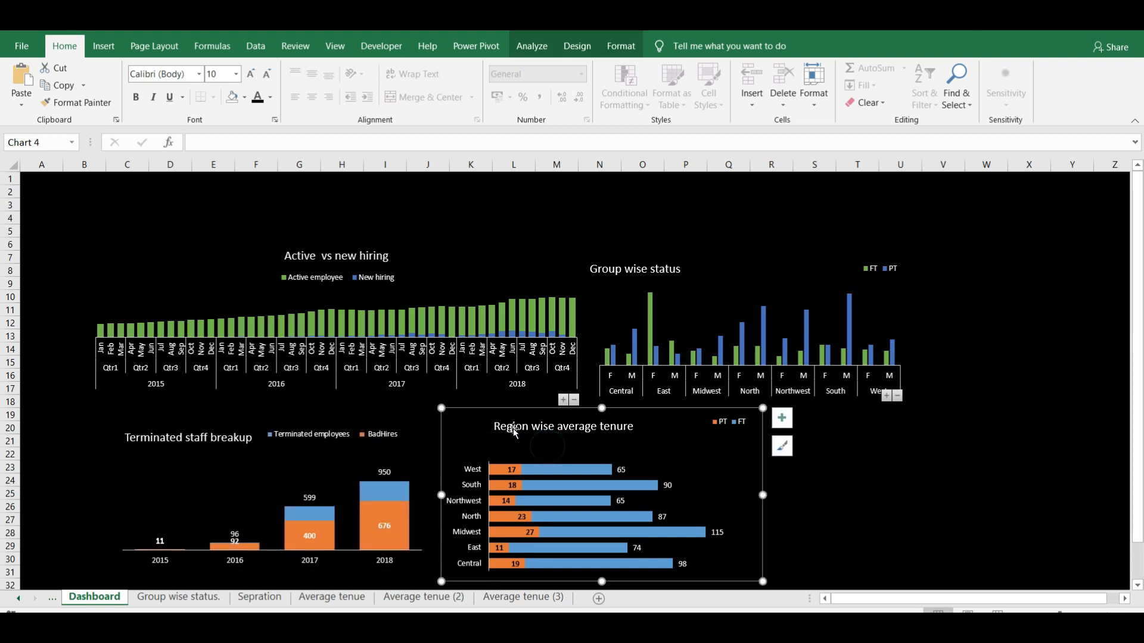
mouse_move(504, 410)
left_mouse_down()
mouse_move(503, 423)
mouse_move(494, 406)
left_mouse_up()
left_click(855, 453)
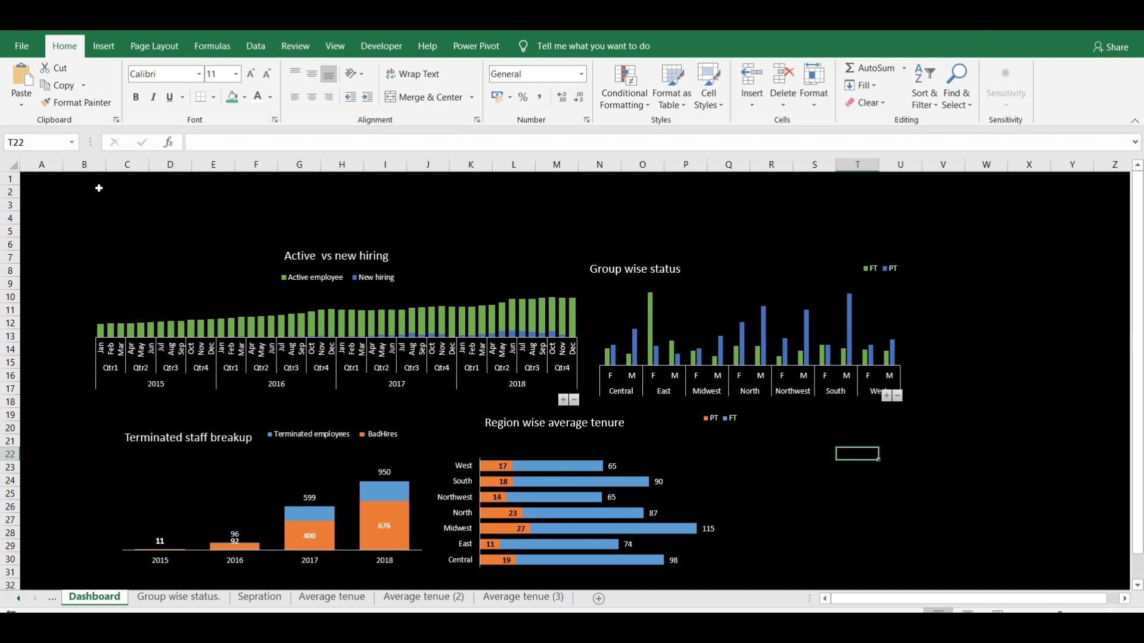
Insert two columns before column B to make room beside the dashboard charts.
left_click(77, 162)
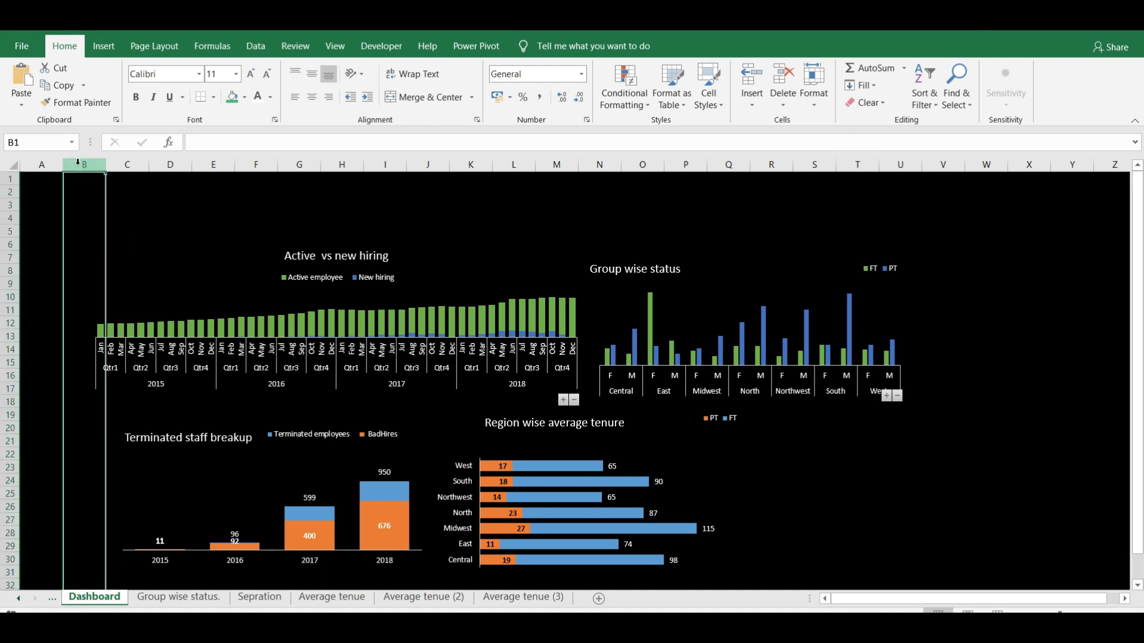
key("ctrl+plus")
key("ctrl+plus")
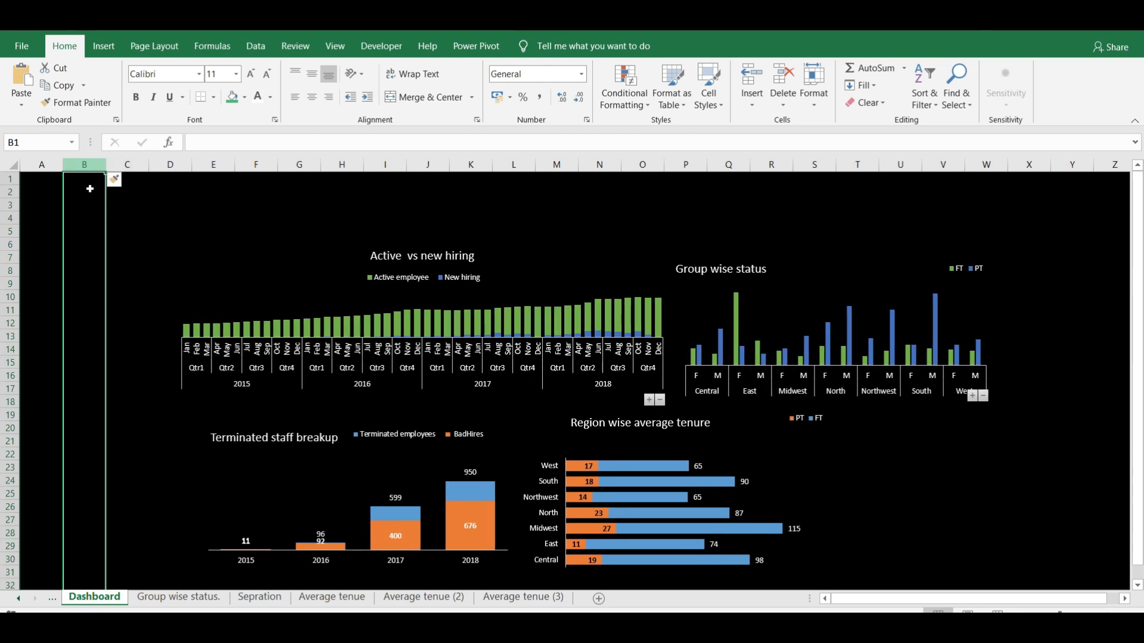
left_click(161, 255)
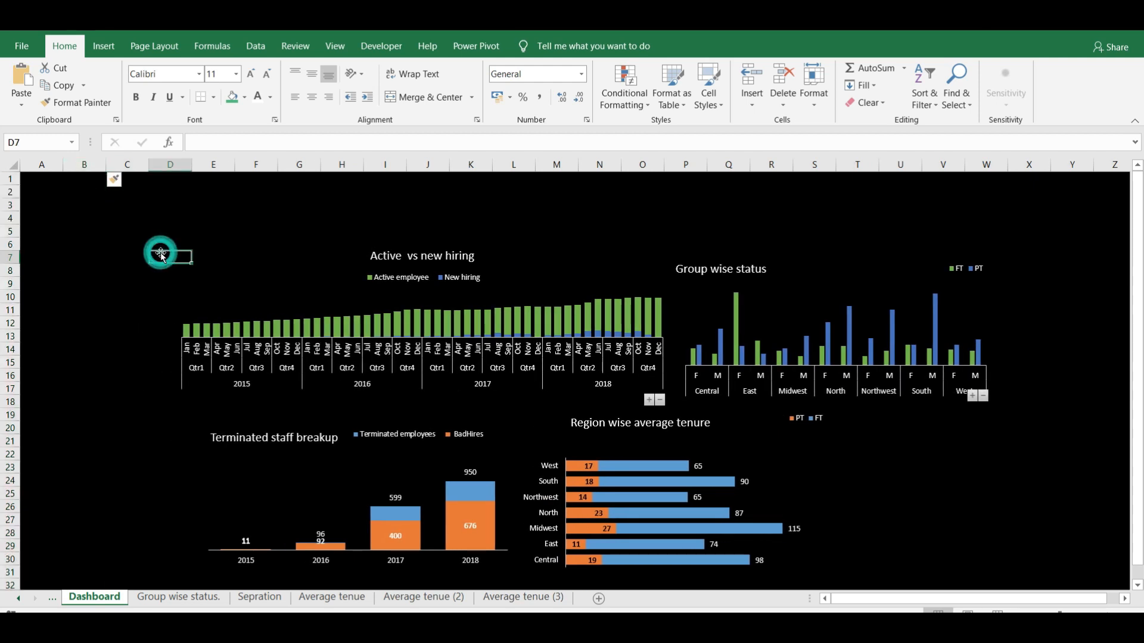
Insert a BU Region slicer from the Active vs new hiring chart and fit it over columns A to C from row 1, 6.49 cm high.
left_click(270, 294)
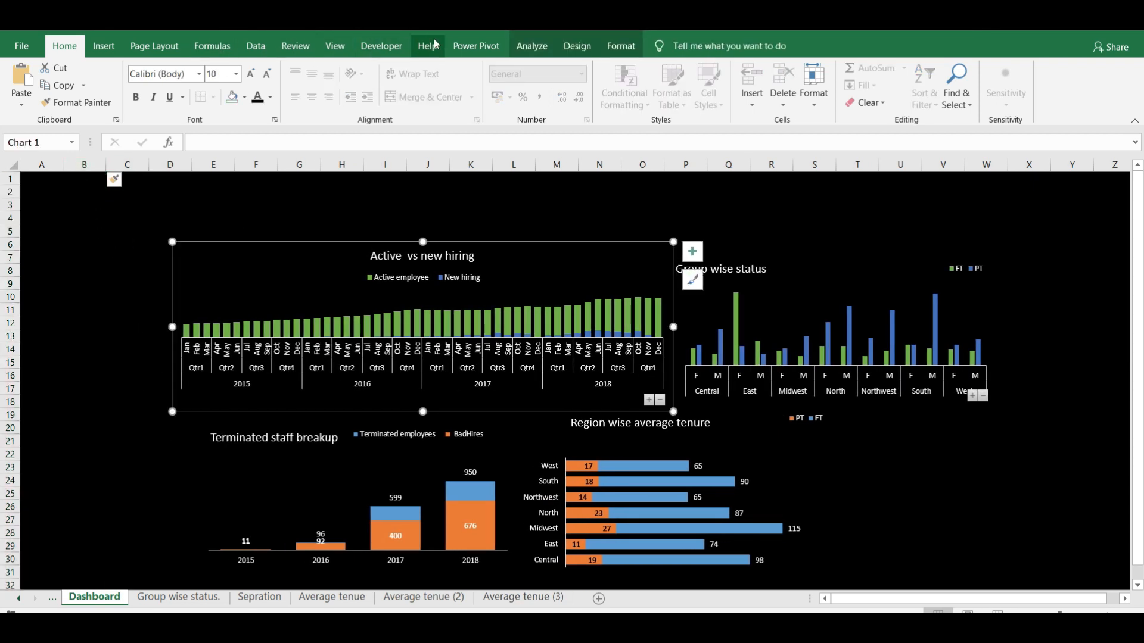
left_click(531, 46)
left_click(311, 95)
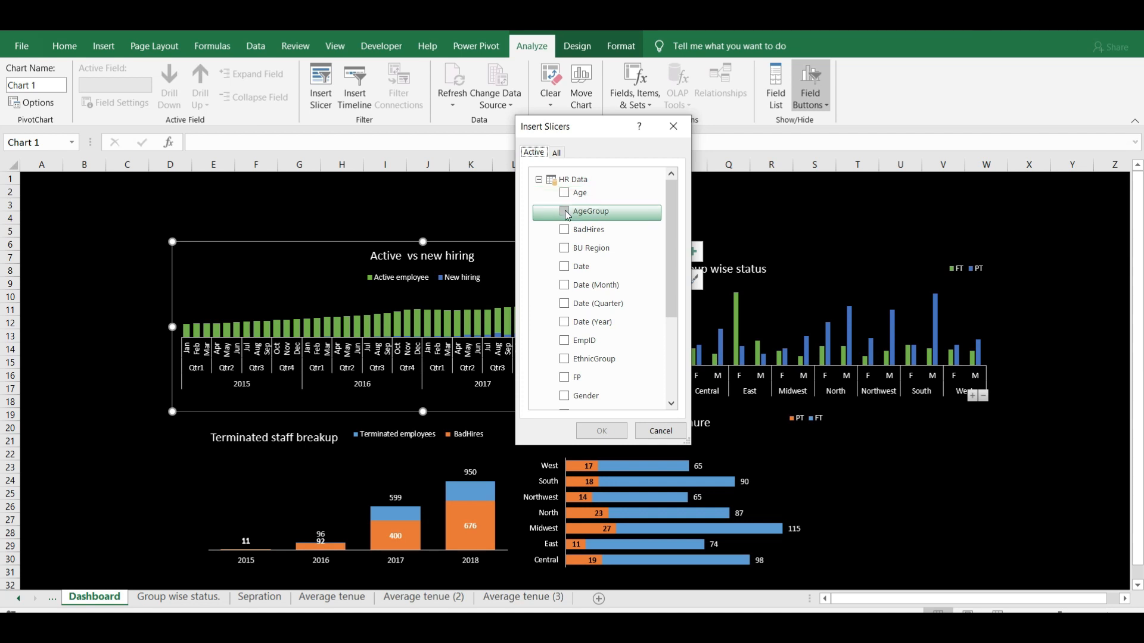
left_click(565, 251)
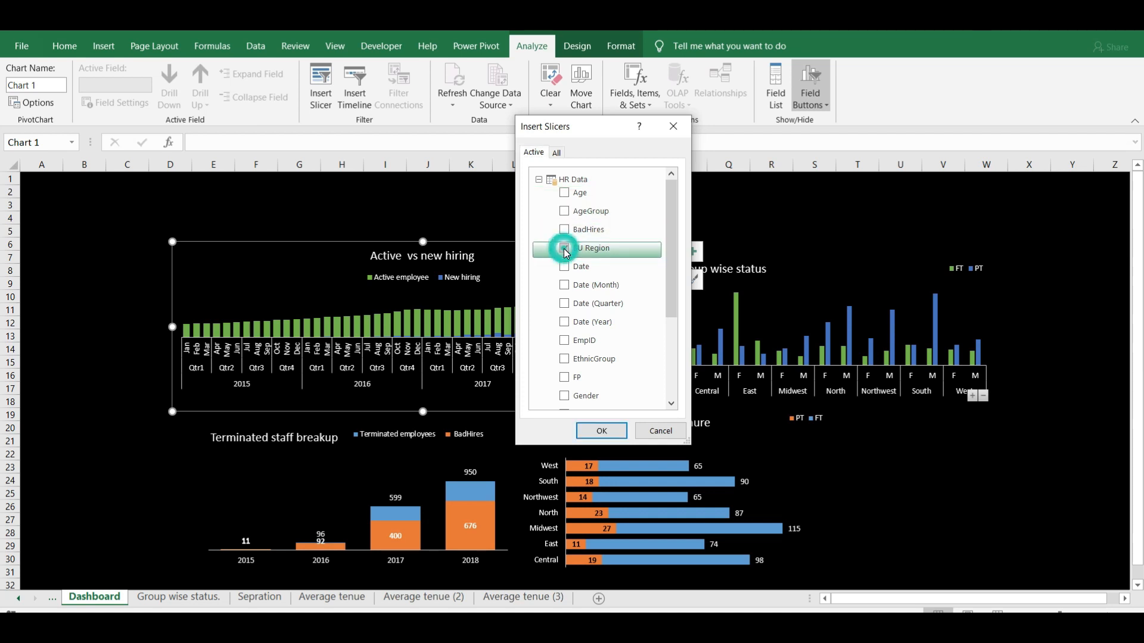
left_click(592, 432)
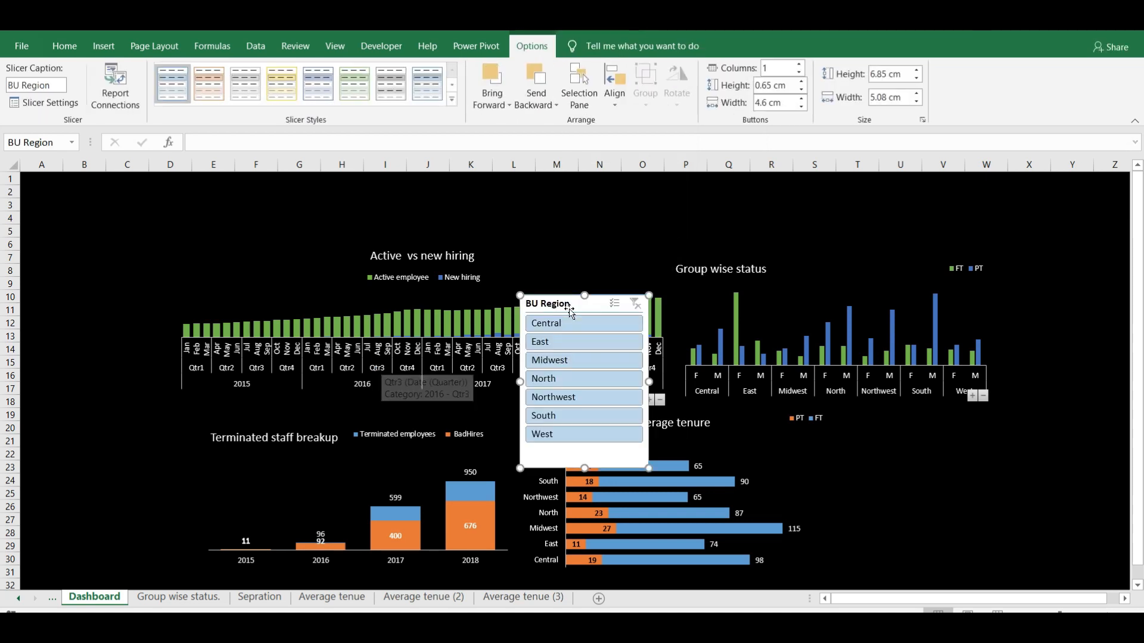
left_click_drag(545, 303, 46, 184)
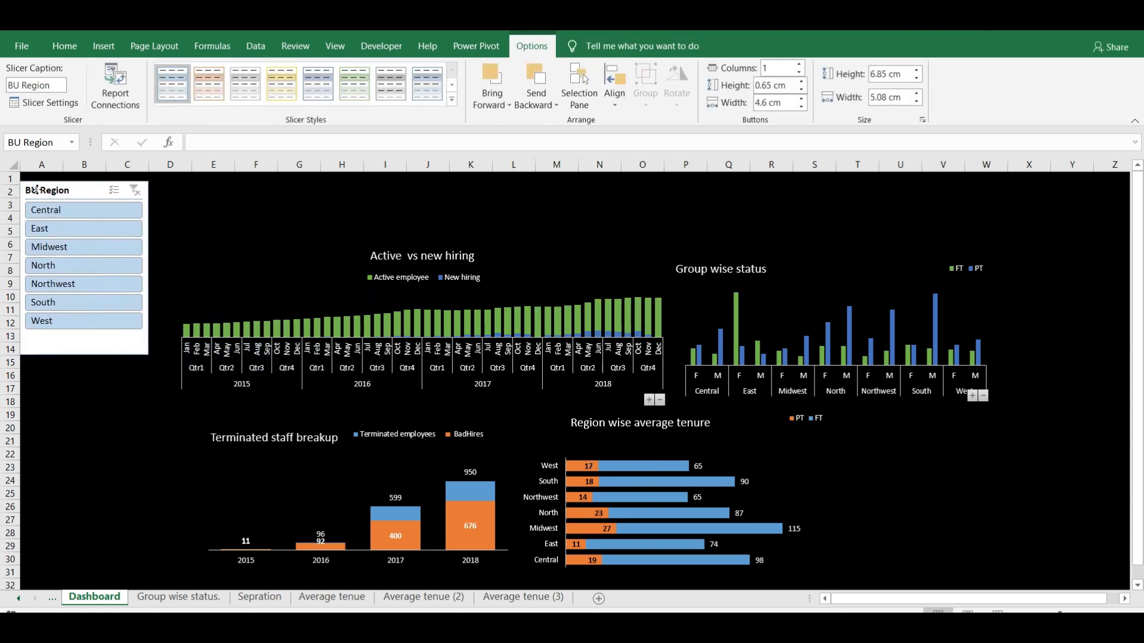
left_click_drag(85, 350, 85, 340)
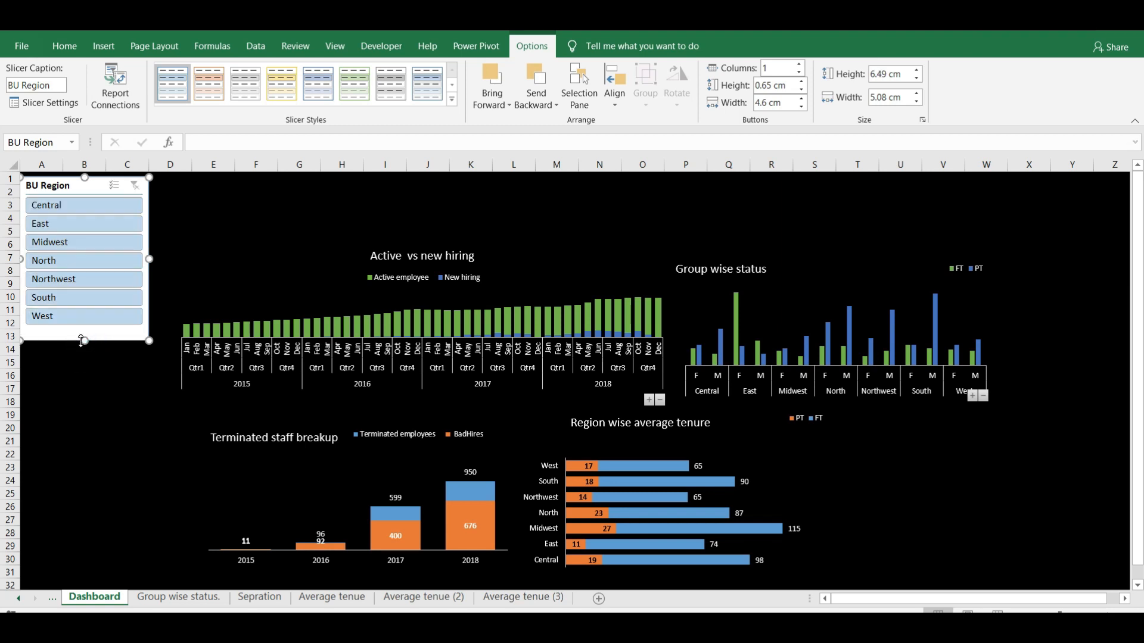
Connect the BU Region slicer to the remaining listed PivotTables, from the Average tenue sheets through Group wise status., Sepration and Sheet1.
right_click(57, 182)
left_click(139, 387)
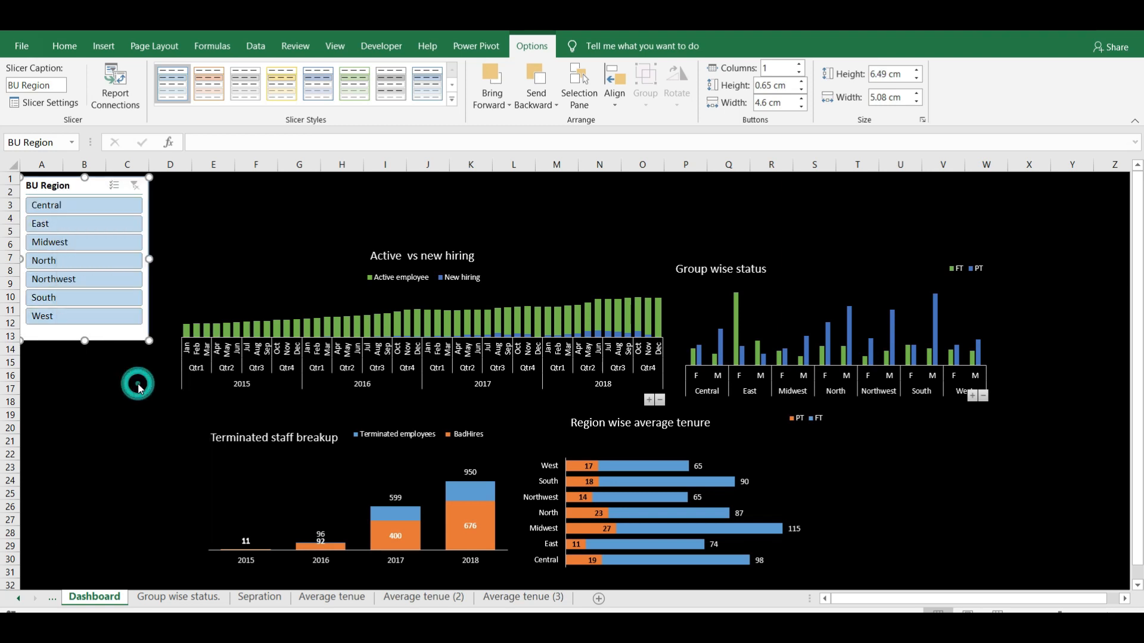
left_click(30, 405)
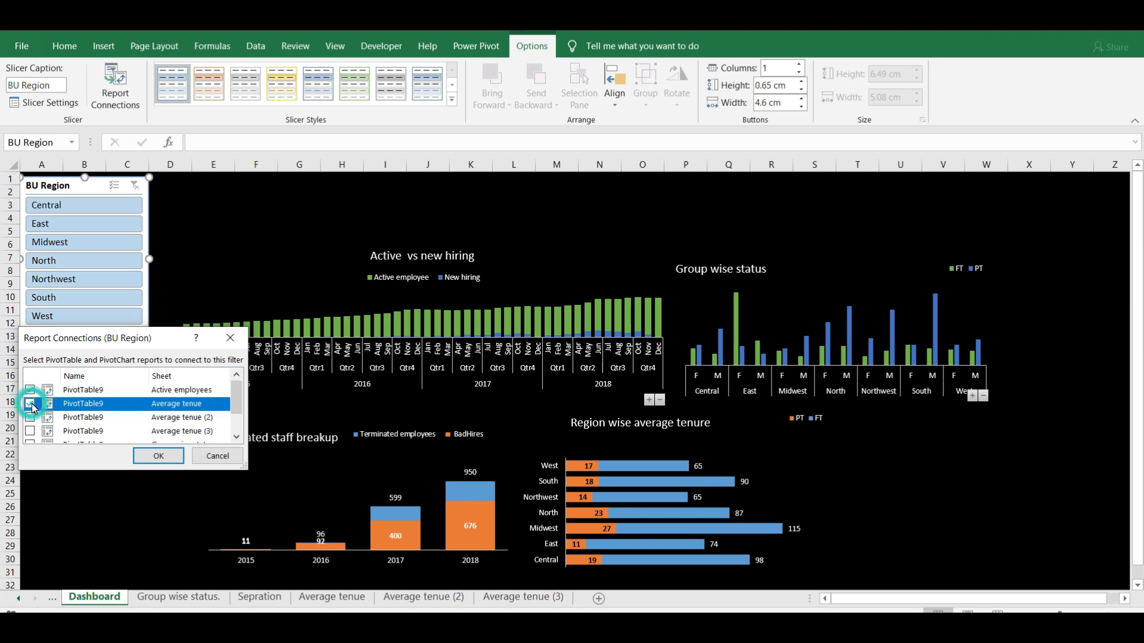
left_click(30, 417)
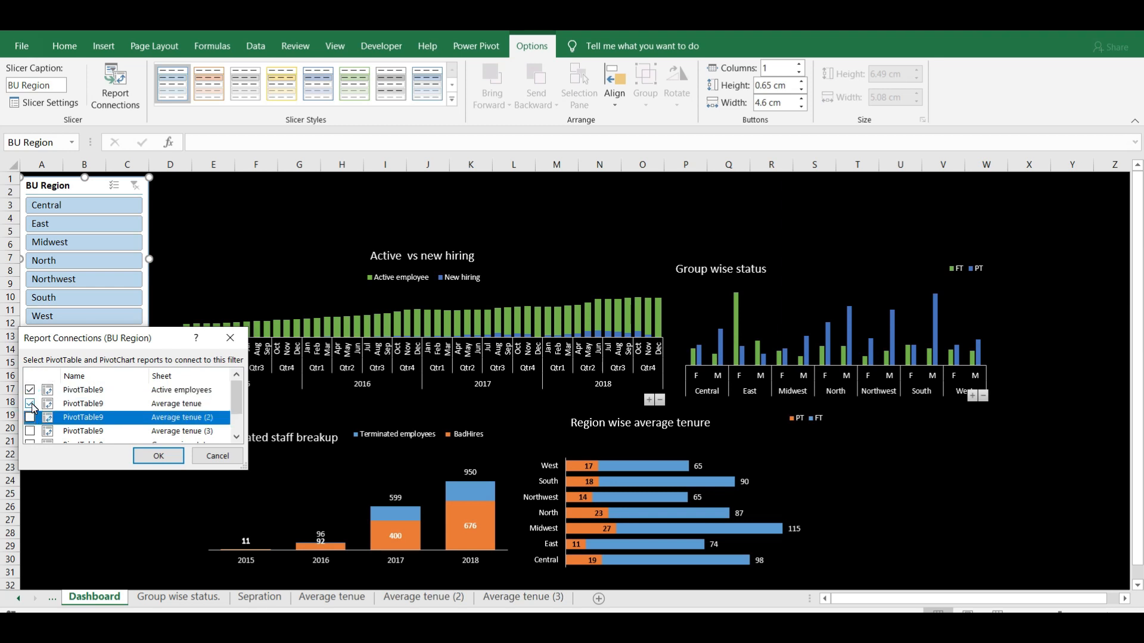
left_click(31, 435)
left_click(31, 435)
left_click(30, 437)
left_click(237, 438)
left_click(238, 439)
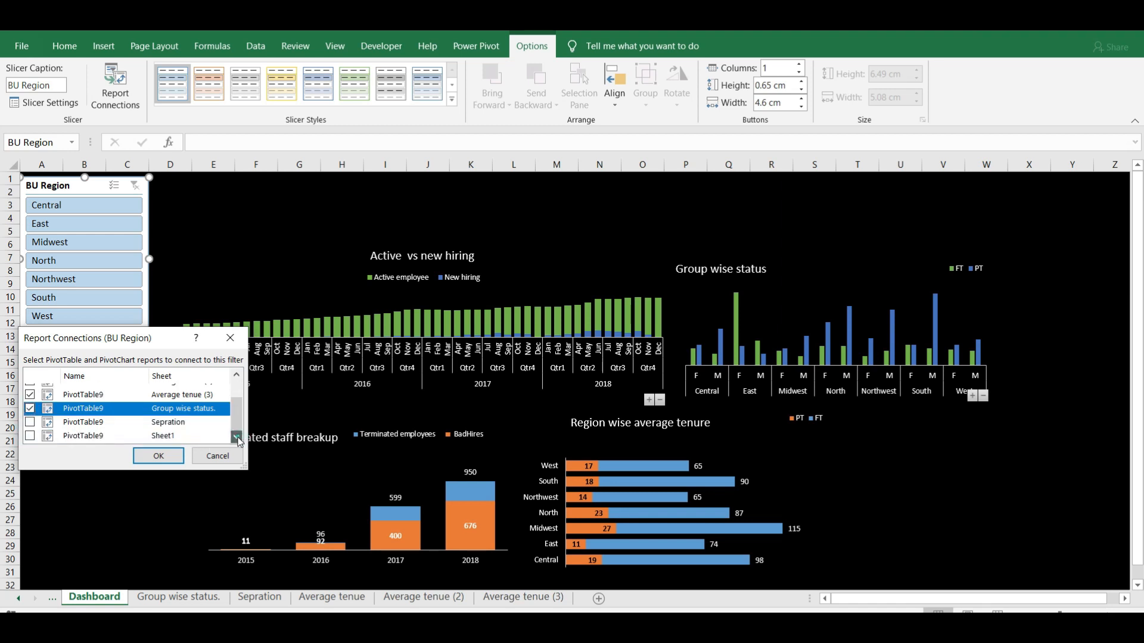
left_click(30, 422)
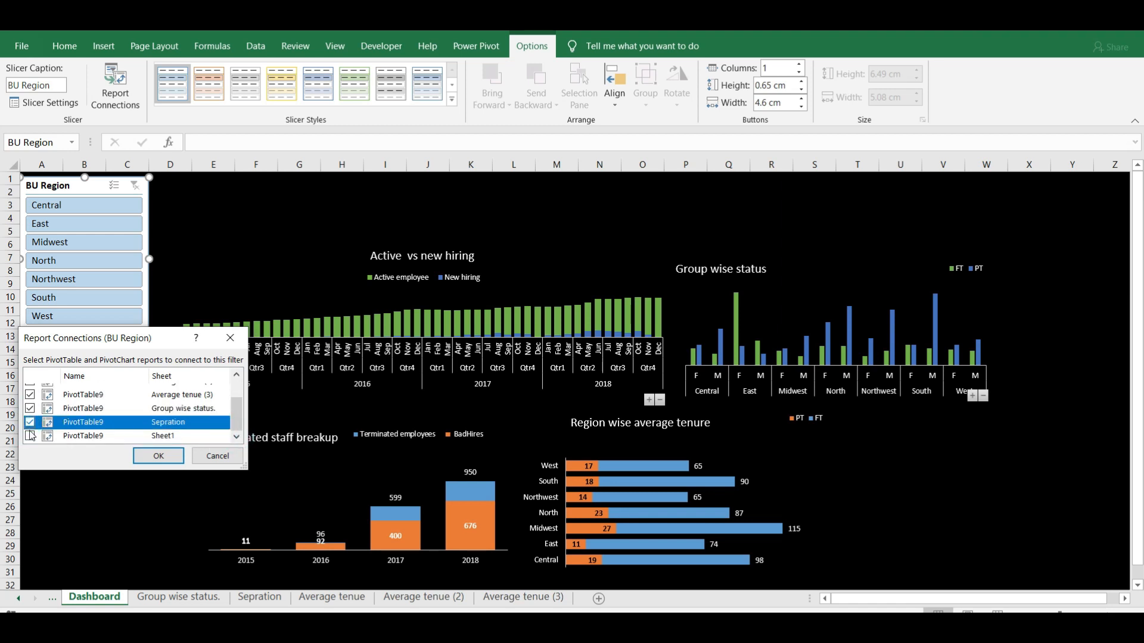
left_click(30, 435)
left_click(153, 456)
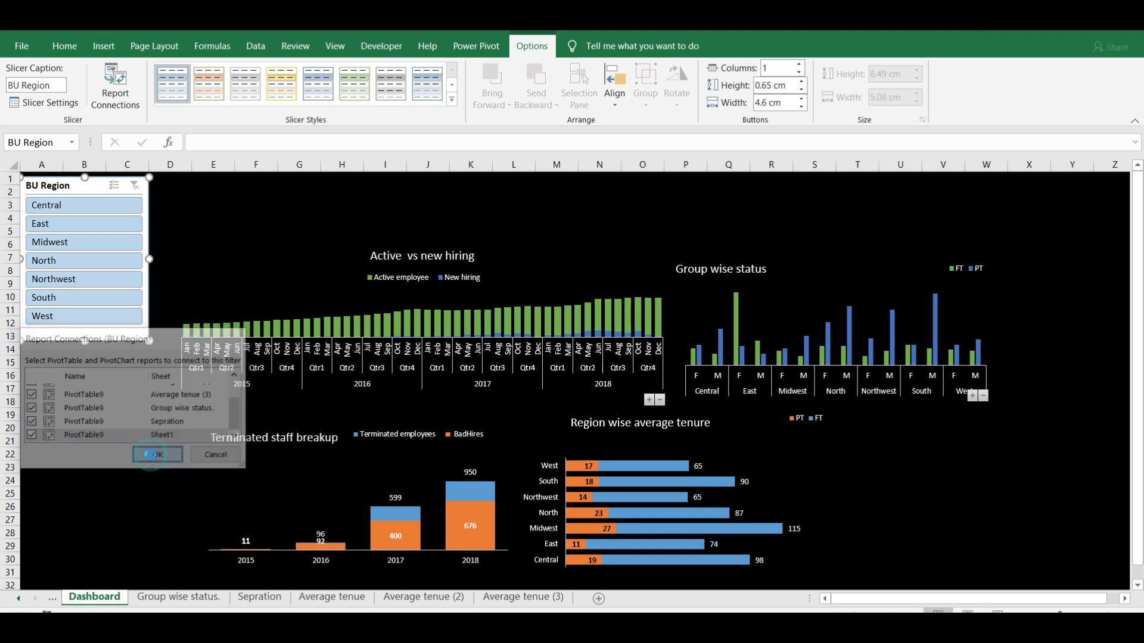
Test the BU Region slicer by filtering the dashboard charts to Midwest and to East.
left_click(86, 240)
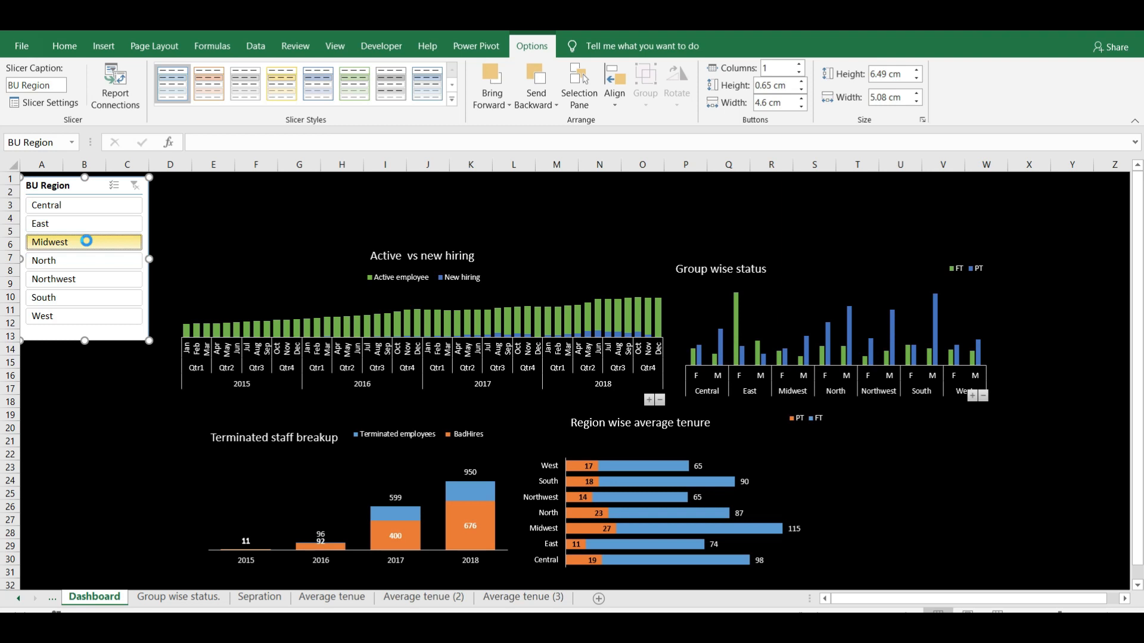
left_click(84, 229)
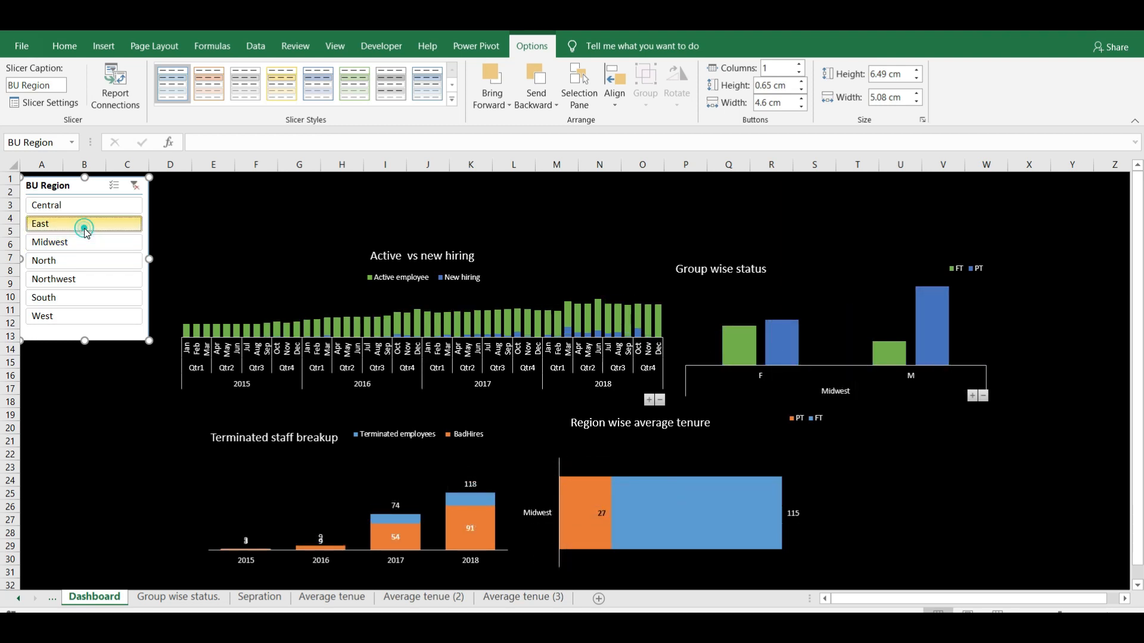
Test the BU Region slicer with Northwest and clear its filter so that all regions are included again.
left_click(86, 277)
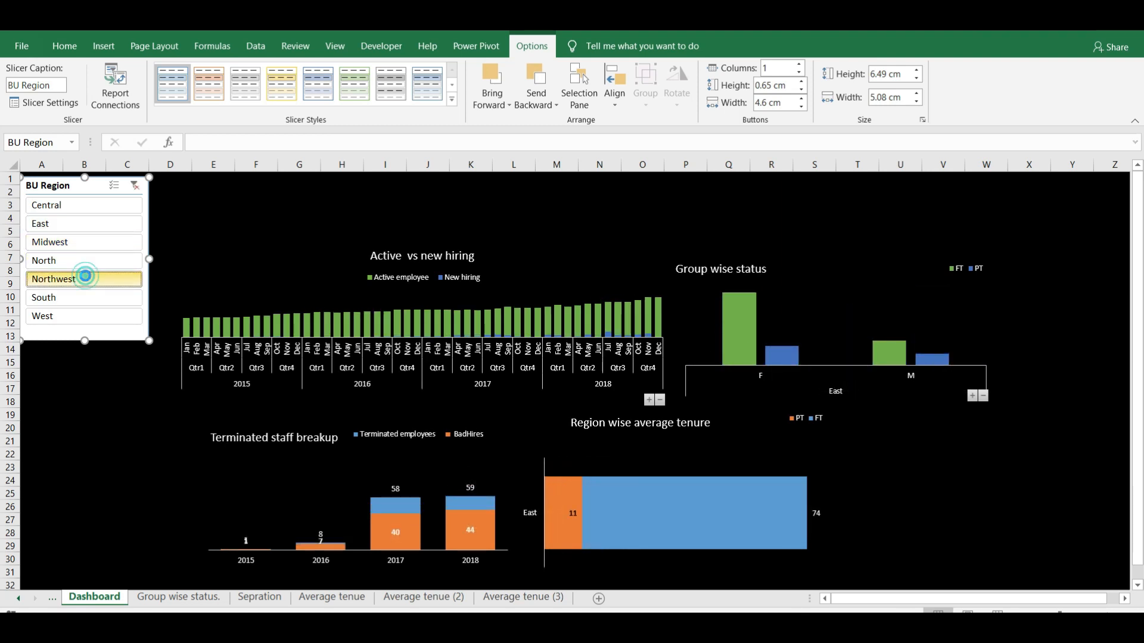
left_click(135, 187)
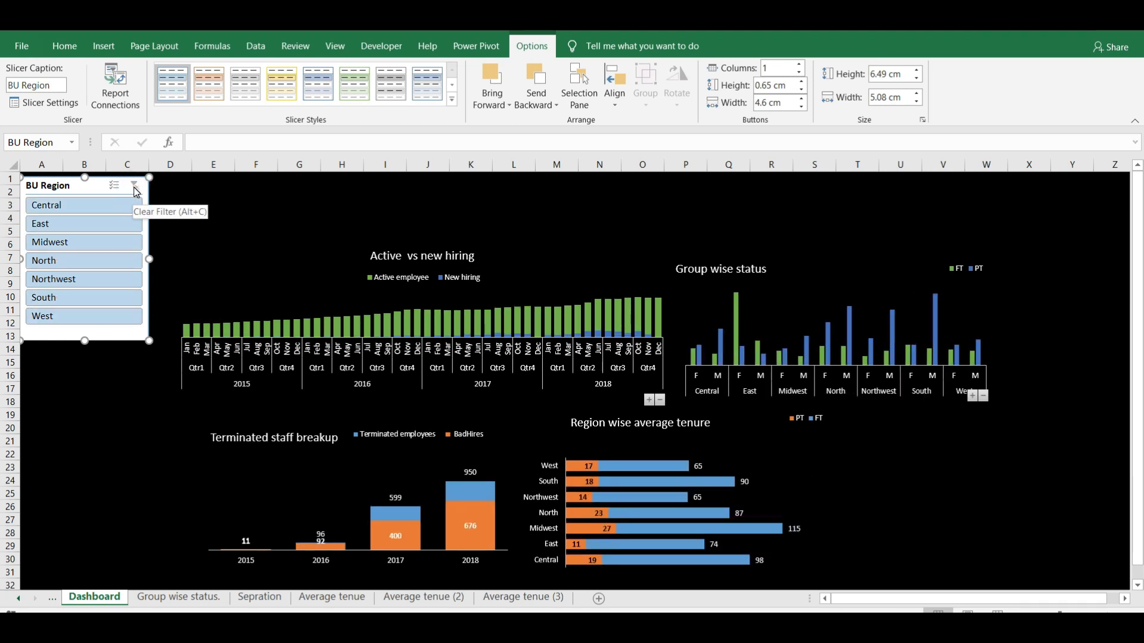
Switch to the HR Management Dashboard workbook and show the start of its Dashboard sheet.
mouse_move(703, 571)
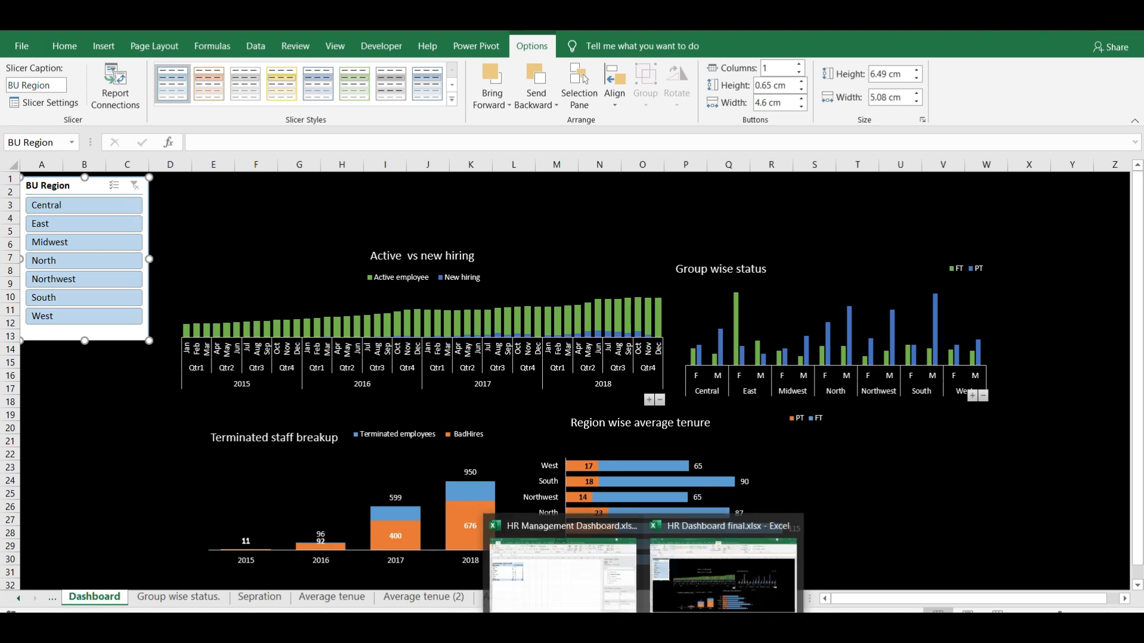
left_click(721, 576)
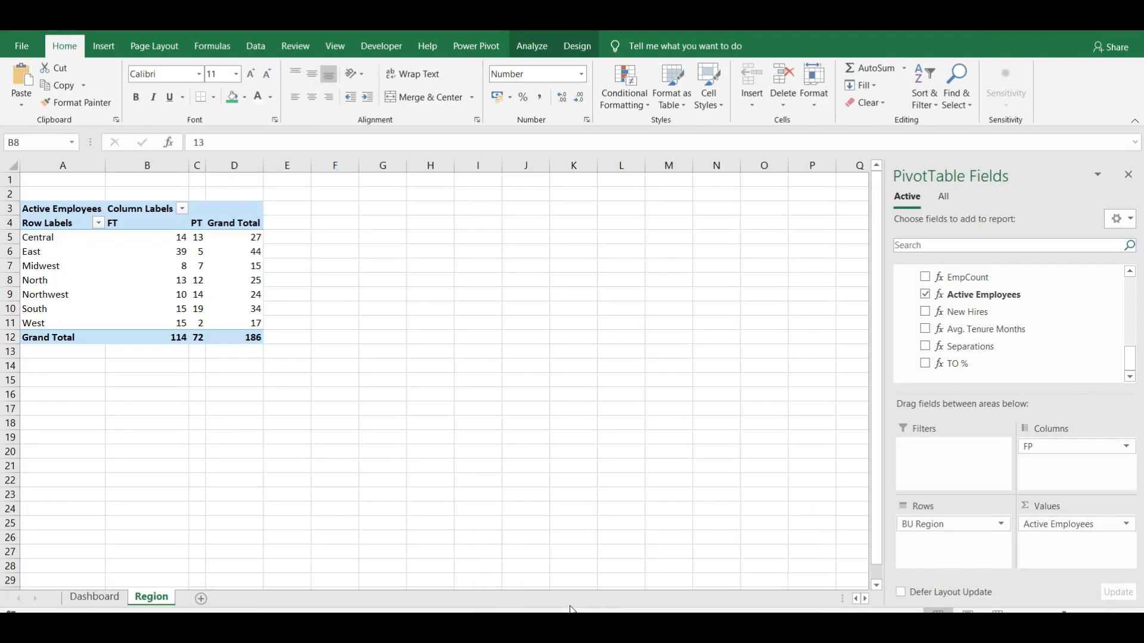
left_click(560, 569)
left_click(112, 601)
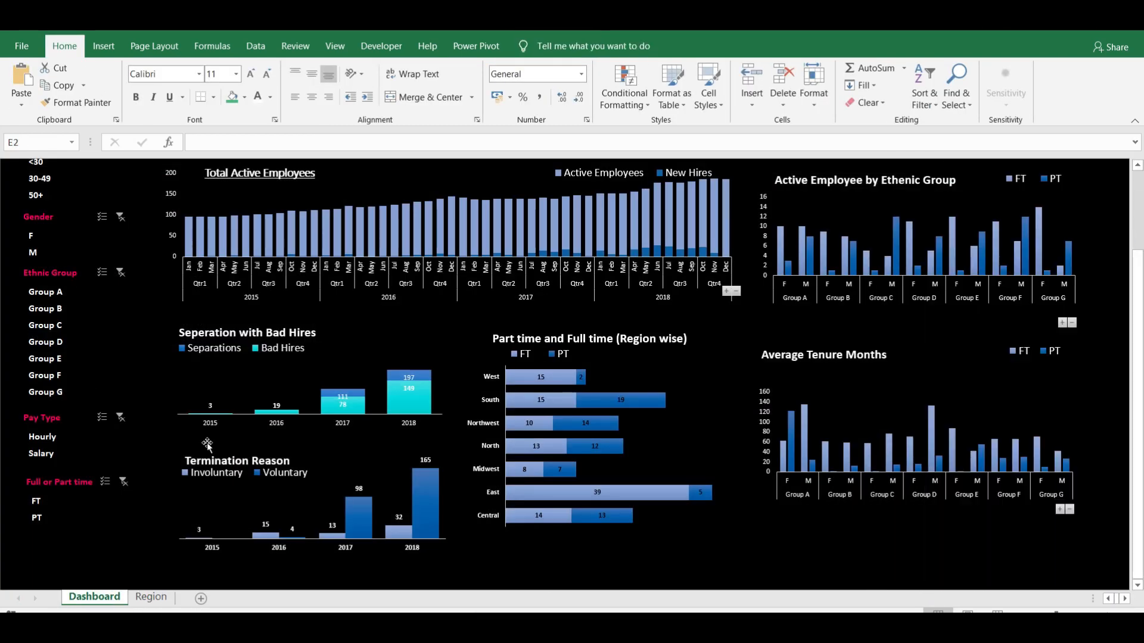
scroll(1141, 229, "up", 3)
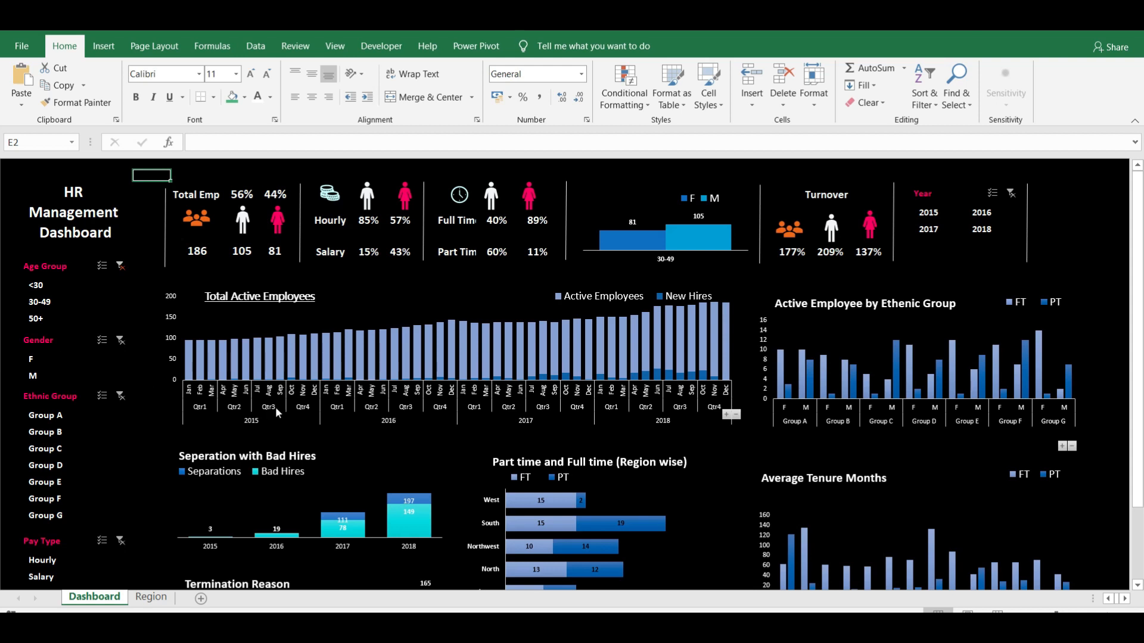
Examine the Total Emp people icons, the Full Time label and the Age Group slicer on the HR Management Dashboard.
left_click(195, 205)
left_click(245, 212)
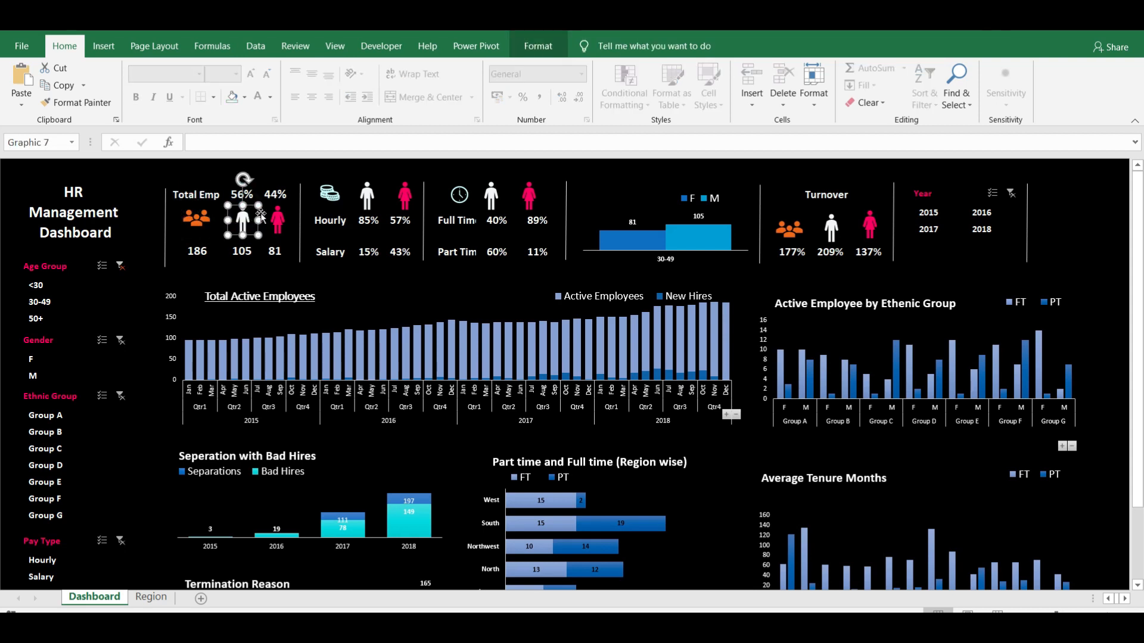
left_click(278, 219)
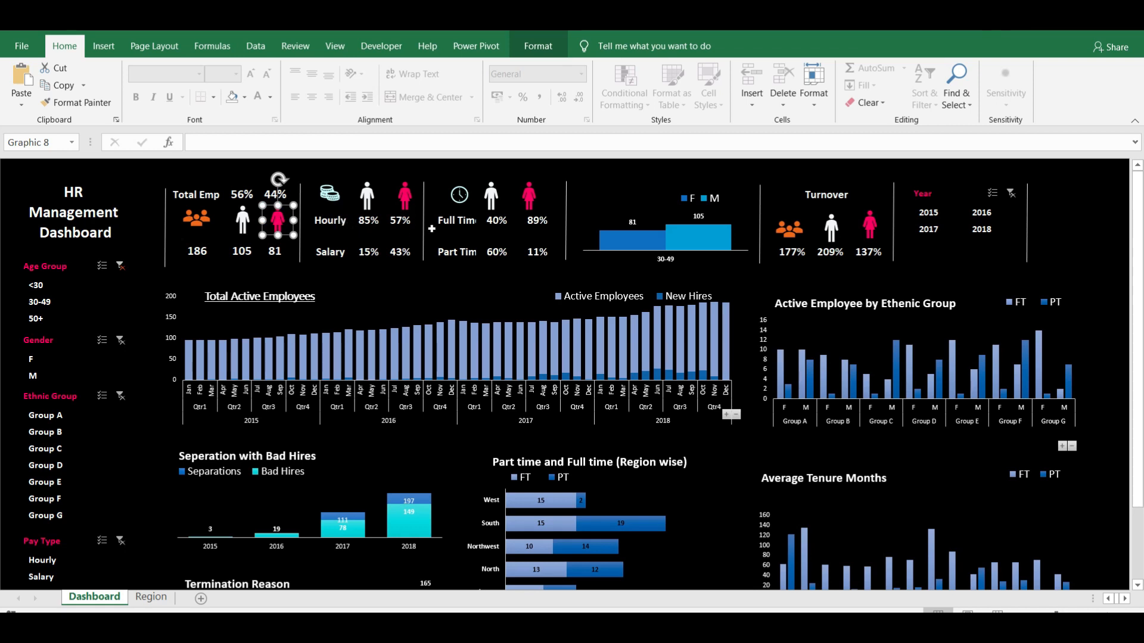
left_click(463, 227)
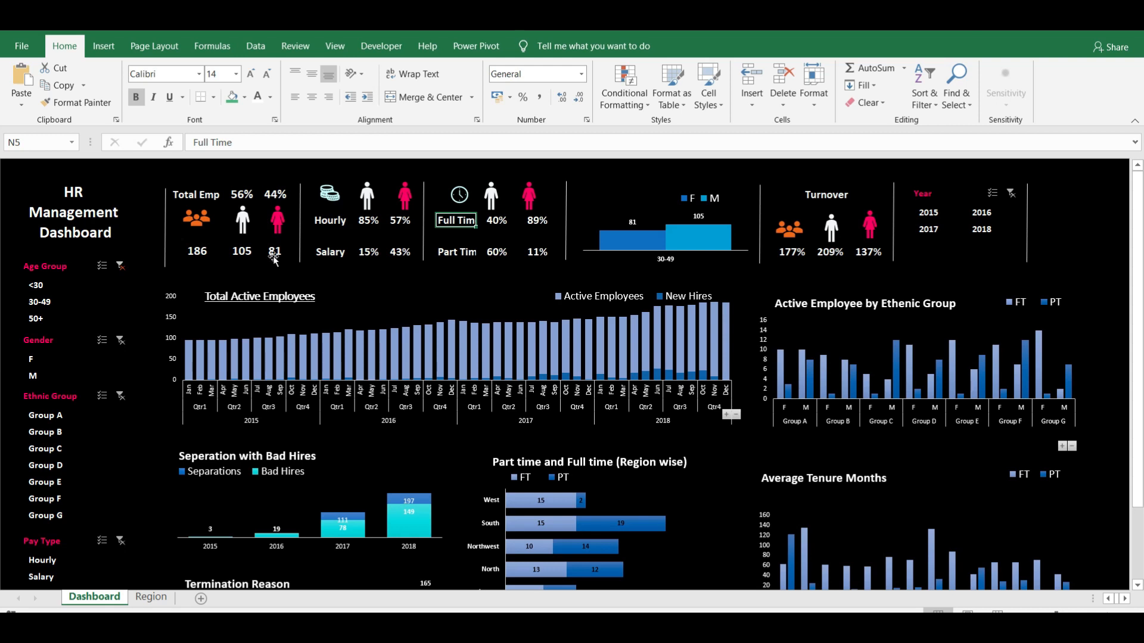
left_click(48, 266)
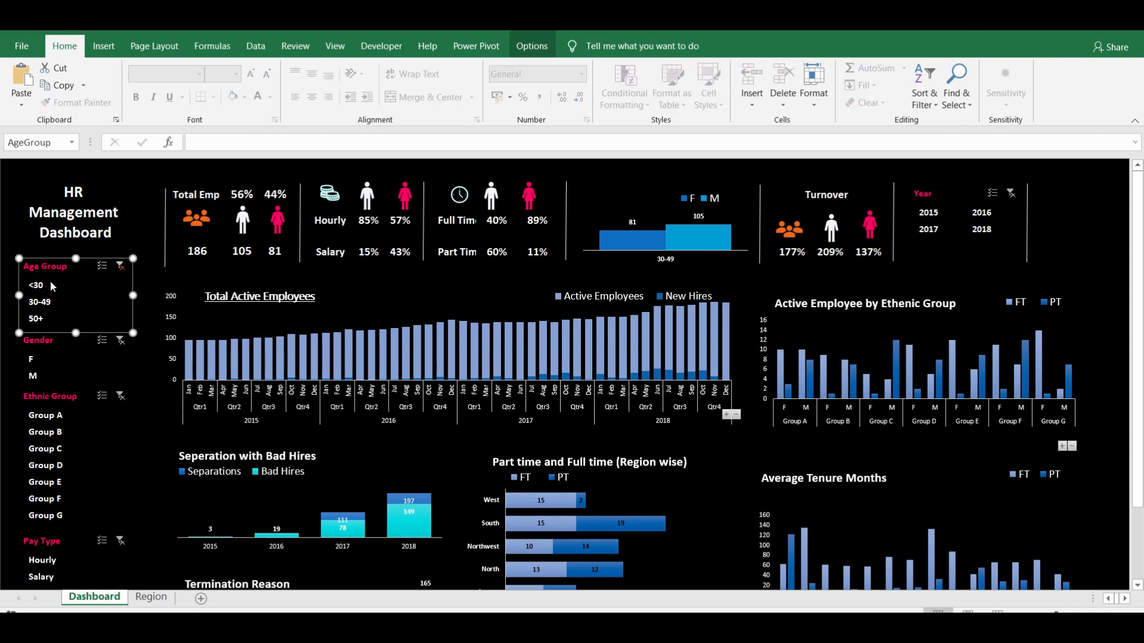
left_click(1081, 206)
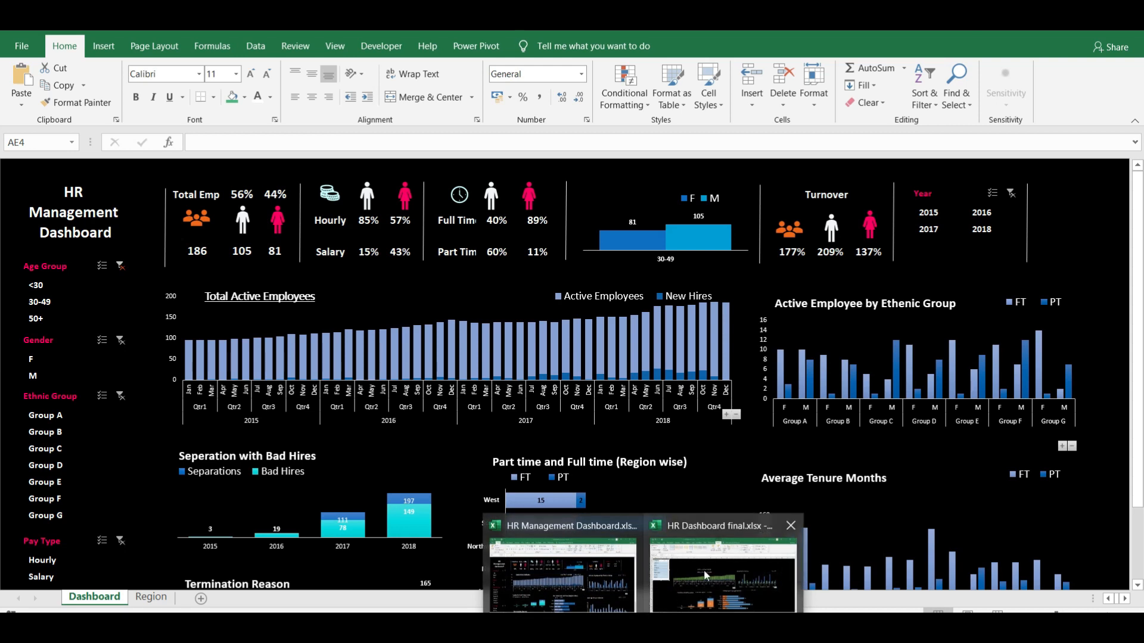
Return to the HR Dashboard final workbook and move the BU Region slicer down to about rows 8 to 21.
left_click(703, 572)
left_click(239, 231)
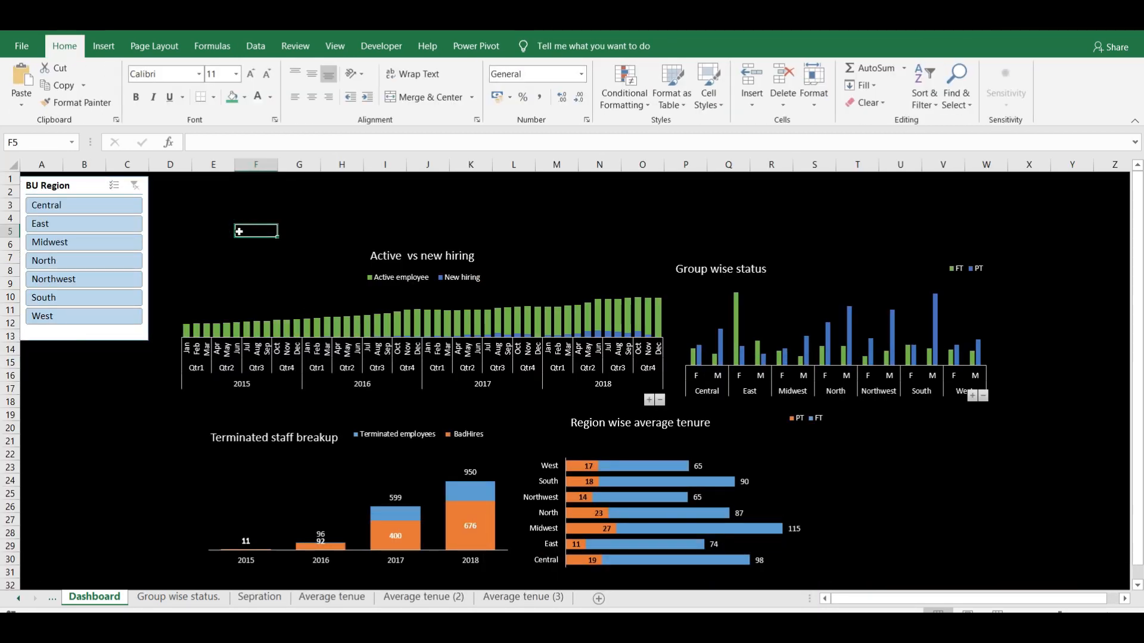
left_click_drag(48, 186, 52, 286)
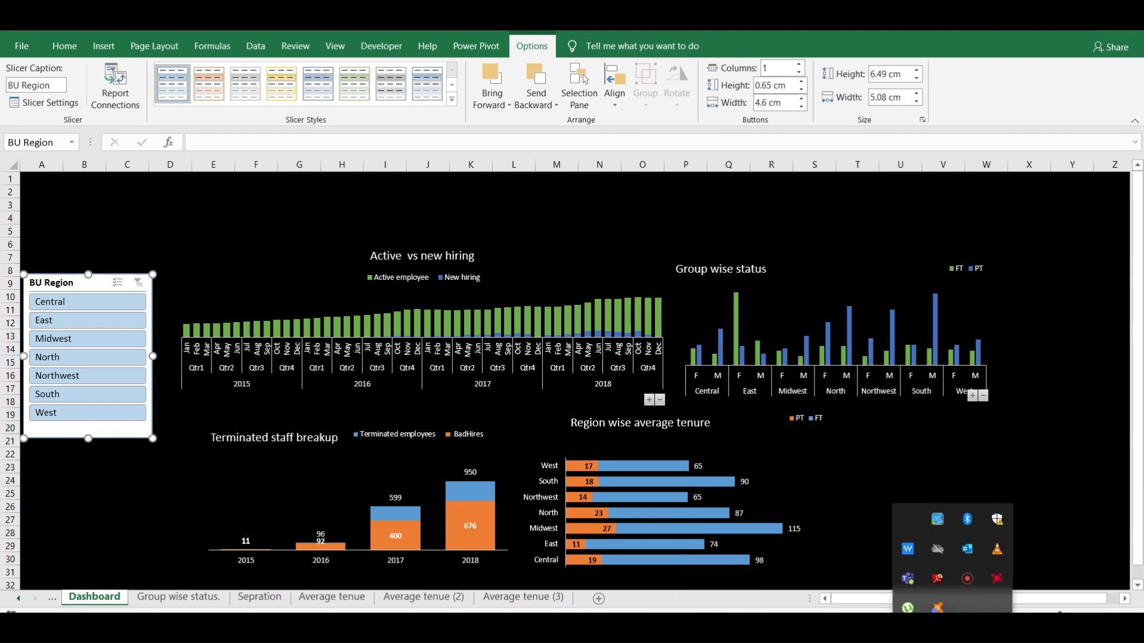
right_click(967, 579)
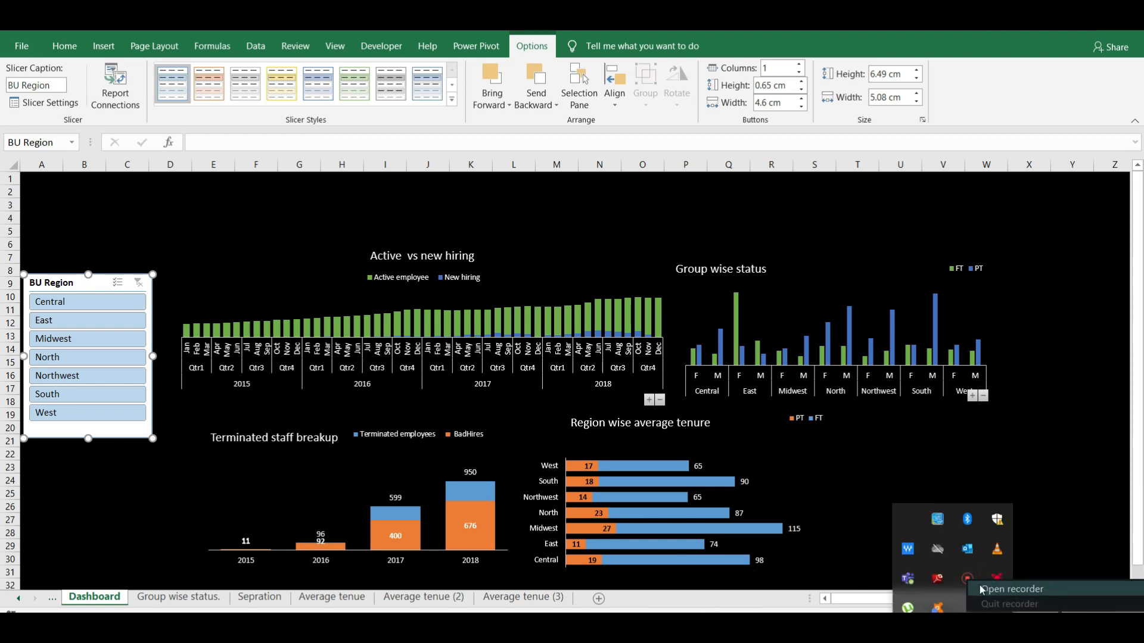